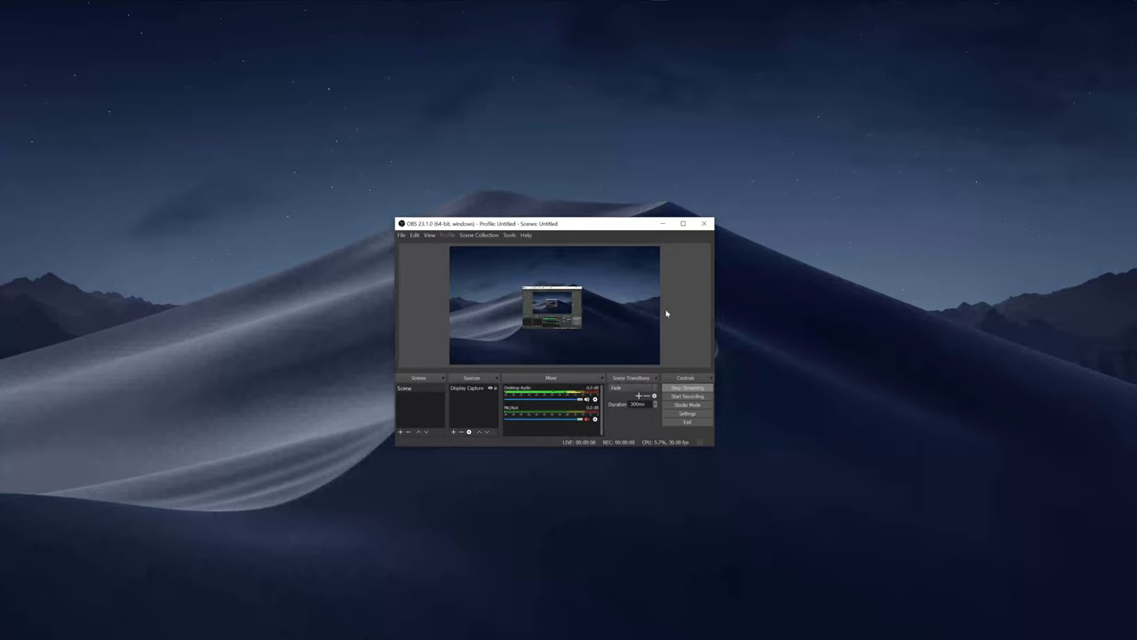
Minimise OBS Studio, then open and close the YouTube Live Dashboard.
{"action": "left_click", "coordinate": [662, 225]}
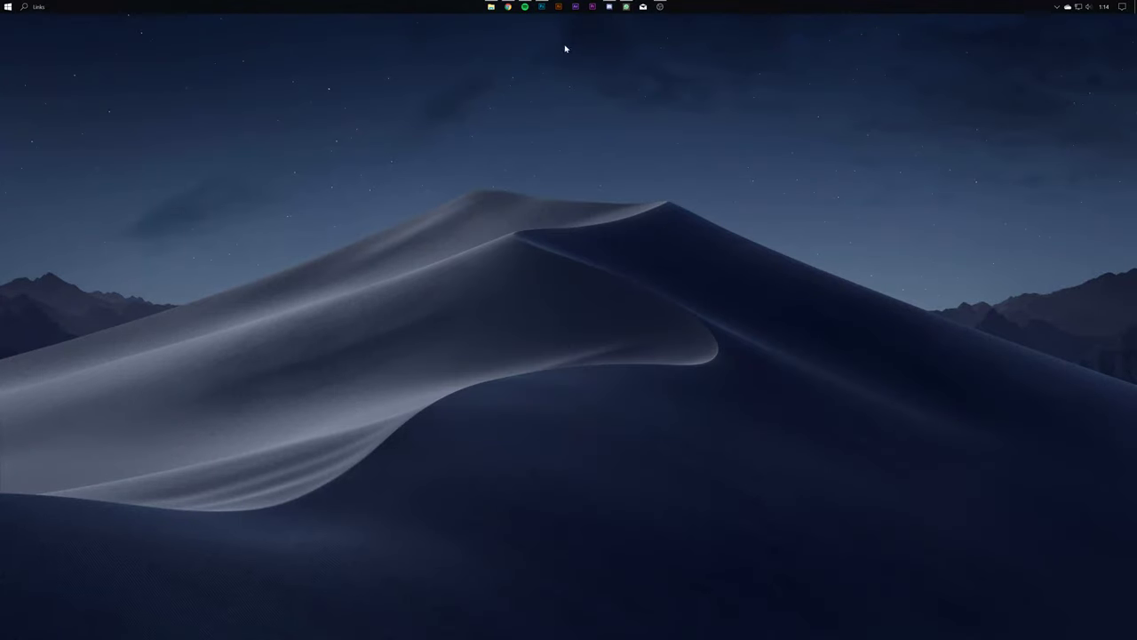
{"action": "left_click", "coordinate": [507, 6]}
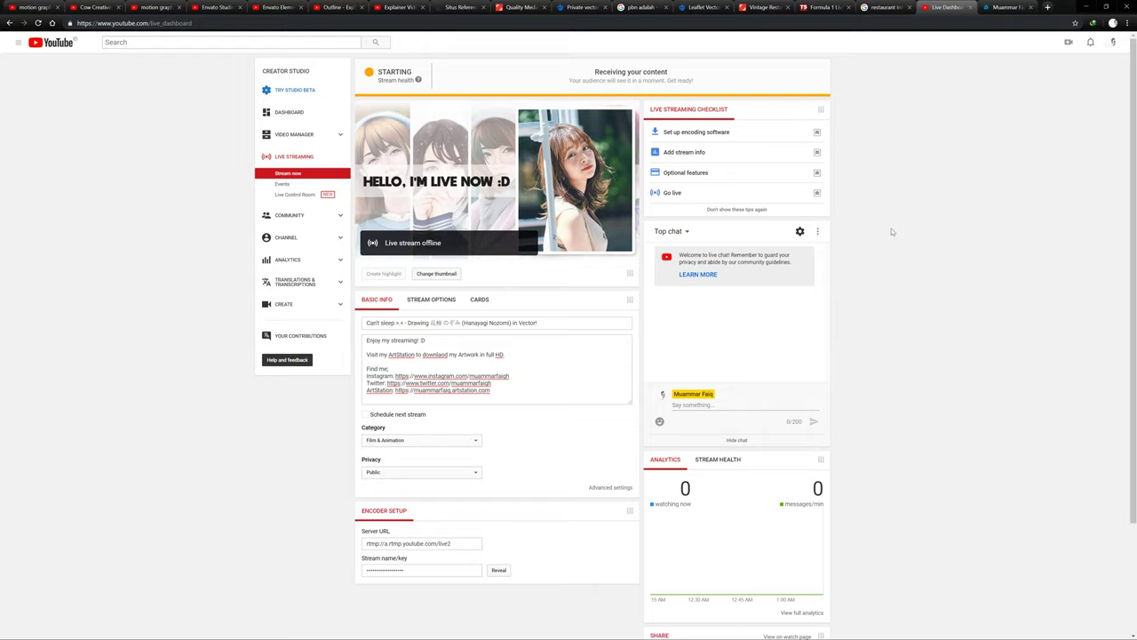
{"action": "left_click", "coordinate": [1092, 7]}
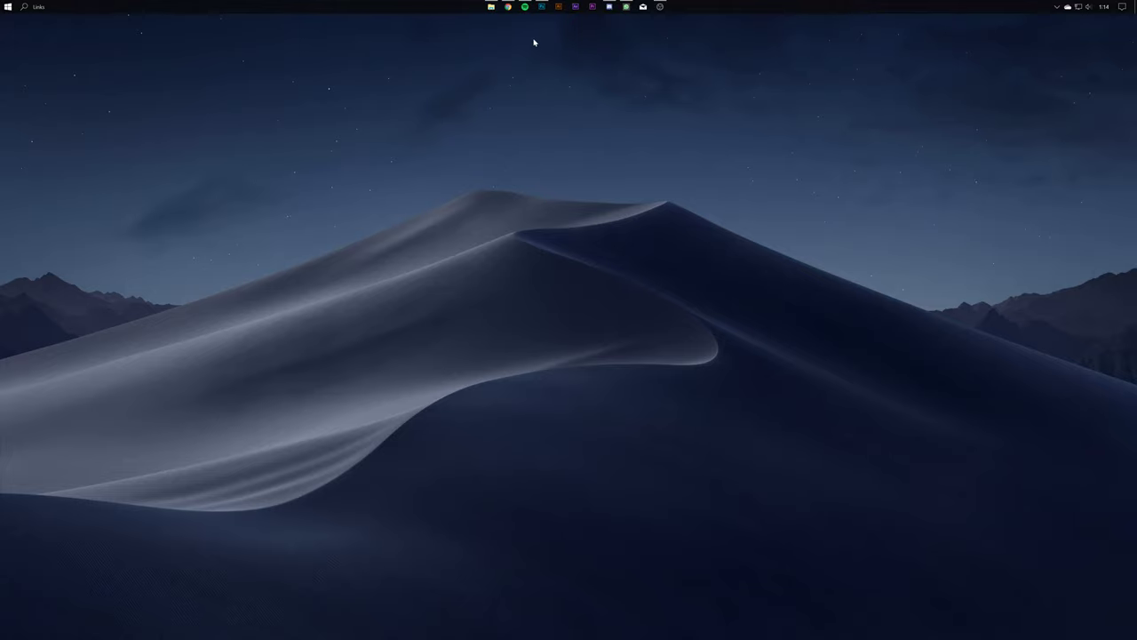
Play the LoFi – Solitude. playlist in Spotify and bring the Photoshop portrait forward.
{"action": "left_click", "coordinate": [524, 6]}
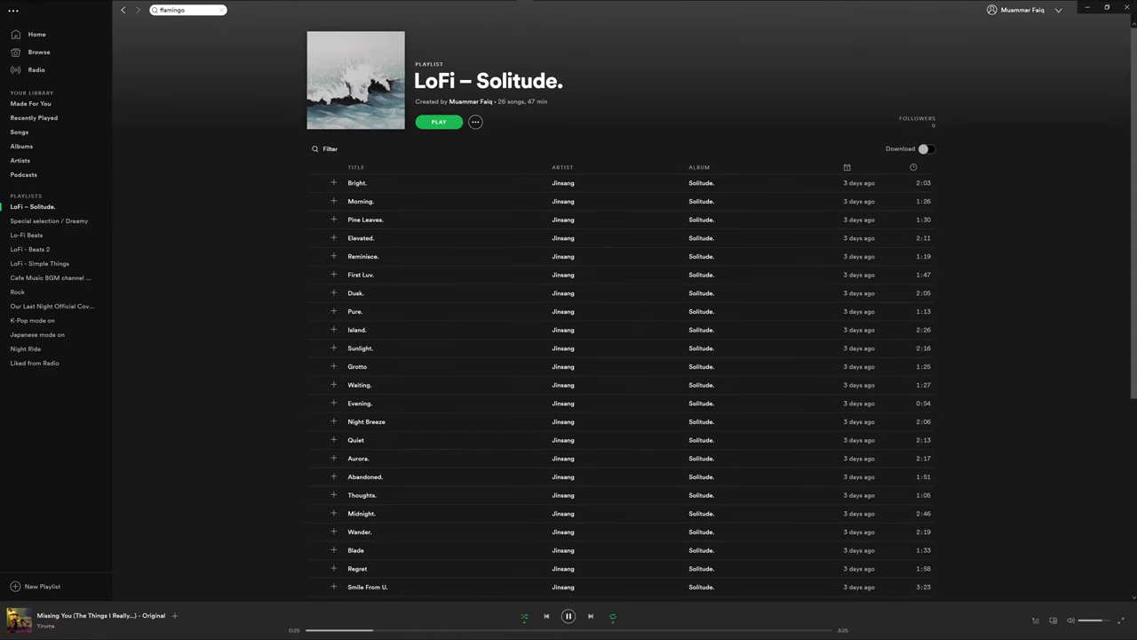
{"action": "left_click", "coordinate": [441, 121]}
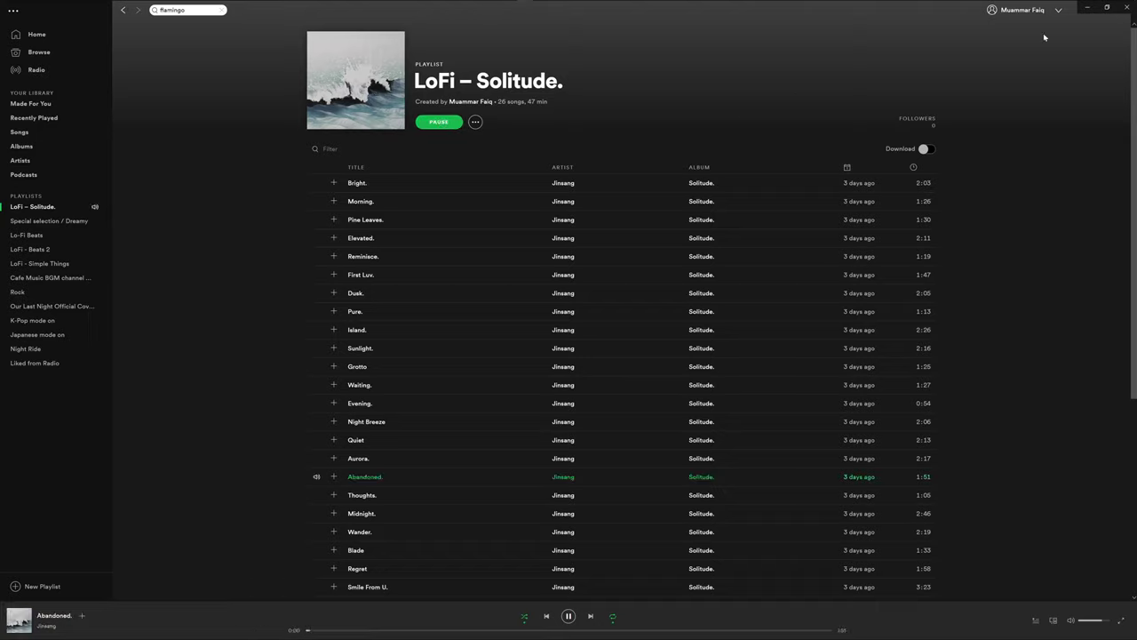
{"action": "left_click", "coordinate": [1086, 7]}
{"action": "left_click", "coordinate": [544, 7]}
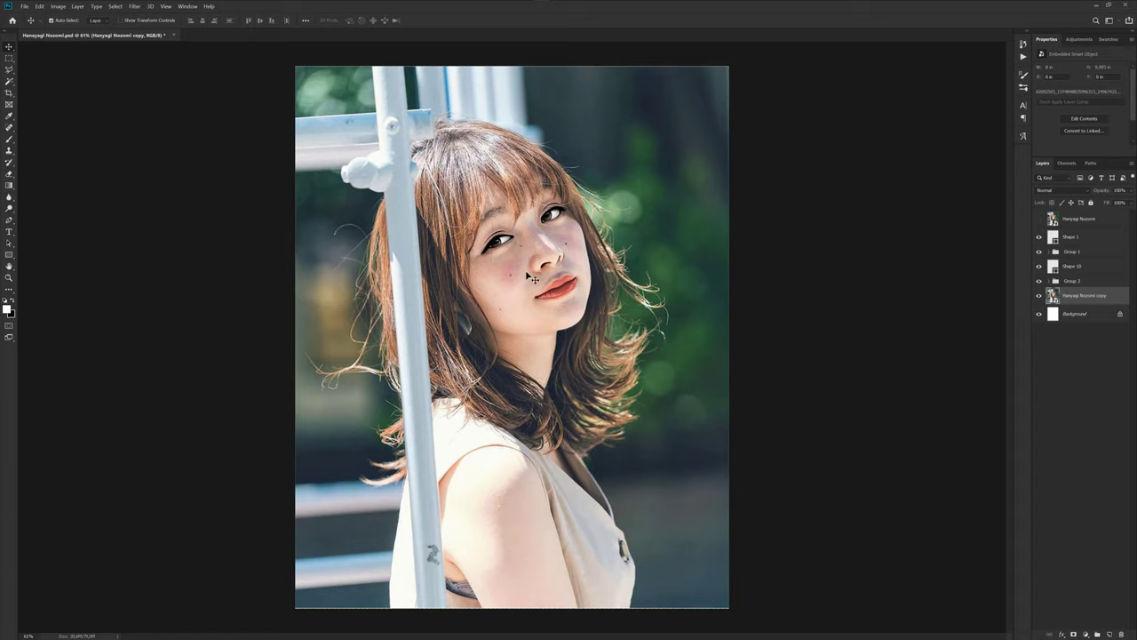
Delete the crease arc paths above the eyes from the Shape 1 layer.
{"action": "key", "text": "p"}
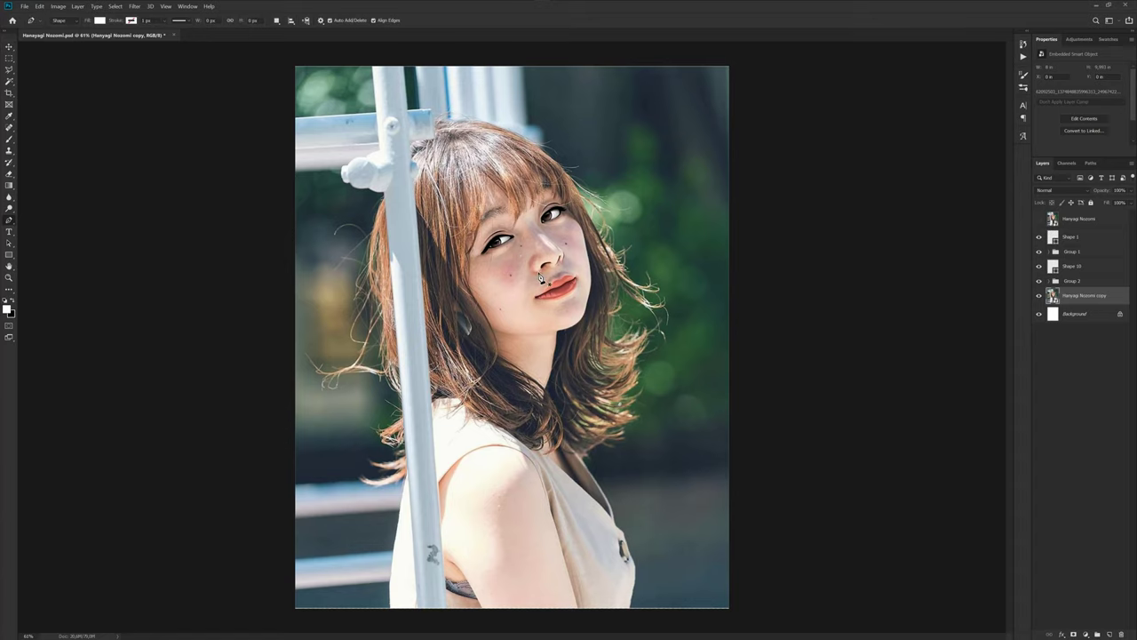
{"action": "key", "text": "b"}
{"action": "key", "text": "v"}
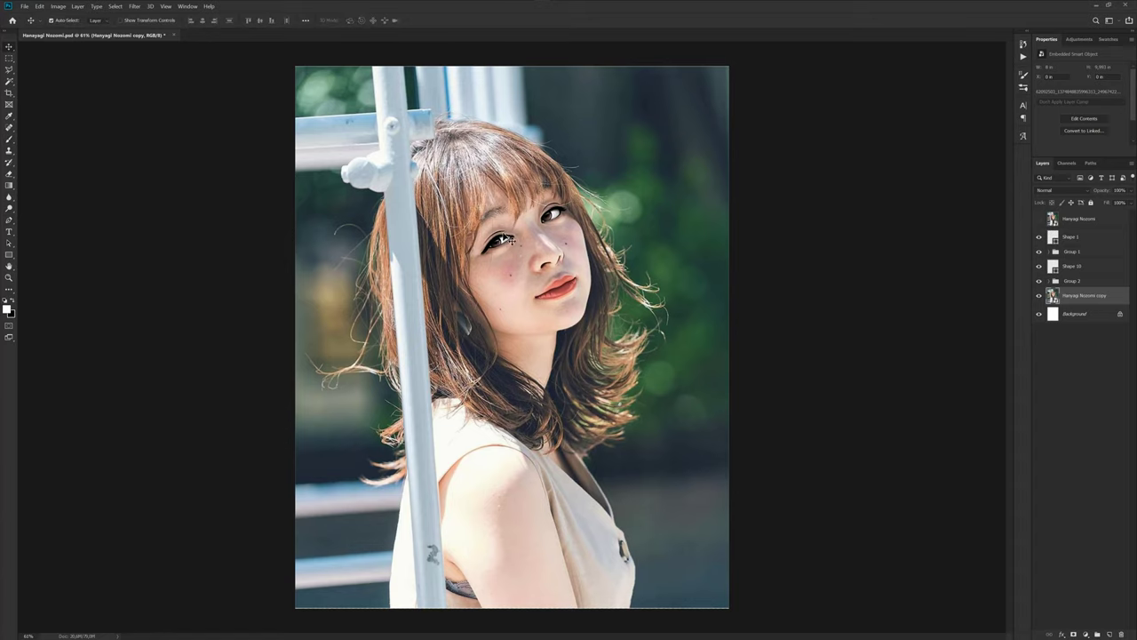
{"action": "scroll", "coordinate": [503, 233], "scroll_direction": "up", "scroll_amount": 10}
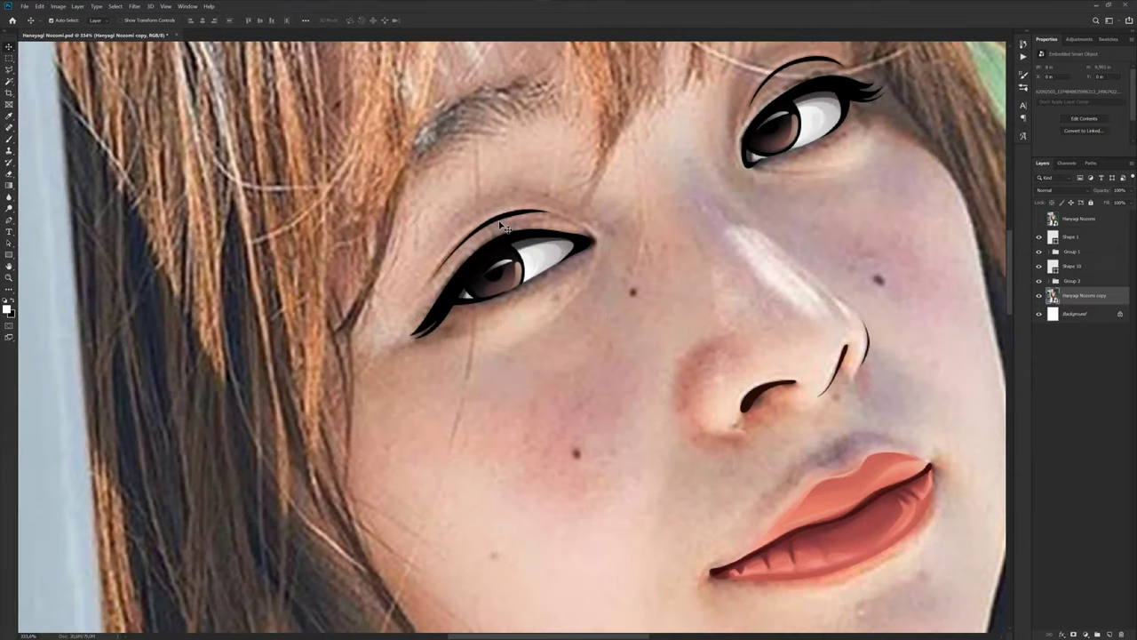
{"action": "left_click", "coordinate": [504, 225], "text": "ctrl"}
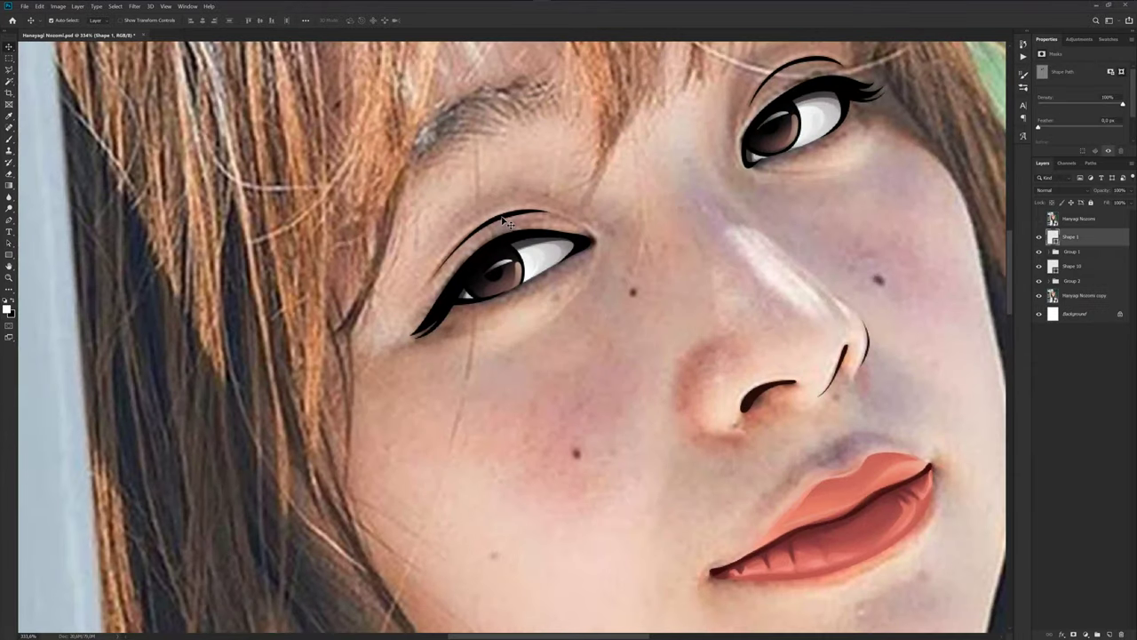
{"action": "key", "text": "a"}
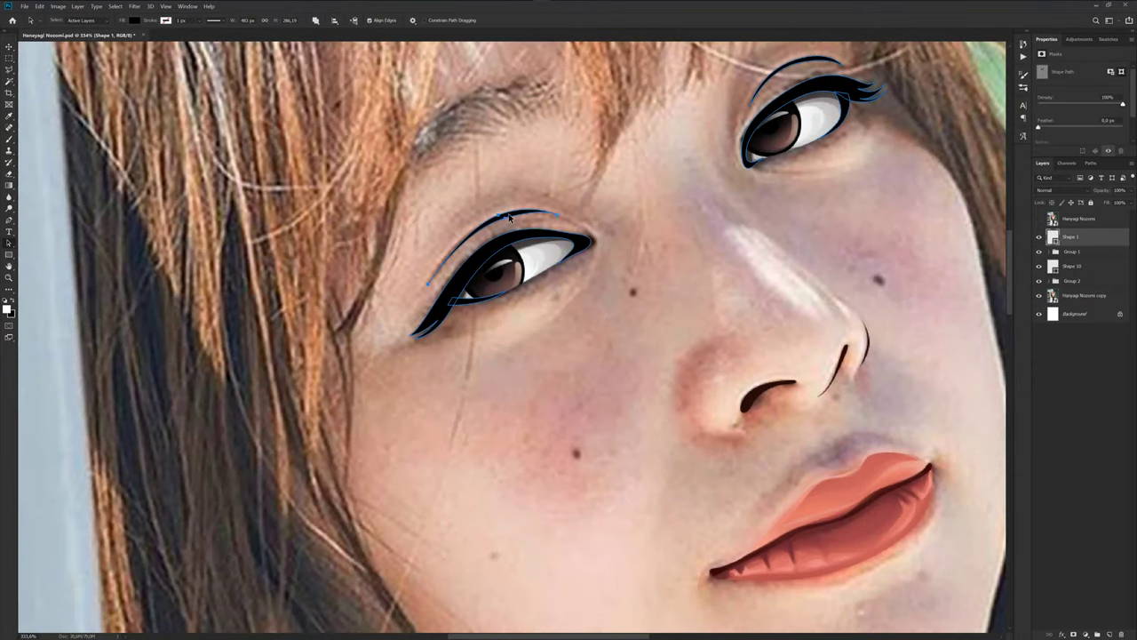
{"action": "key", "text": "Delete"}
{"action": "key", "text": "Delete"}
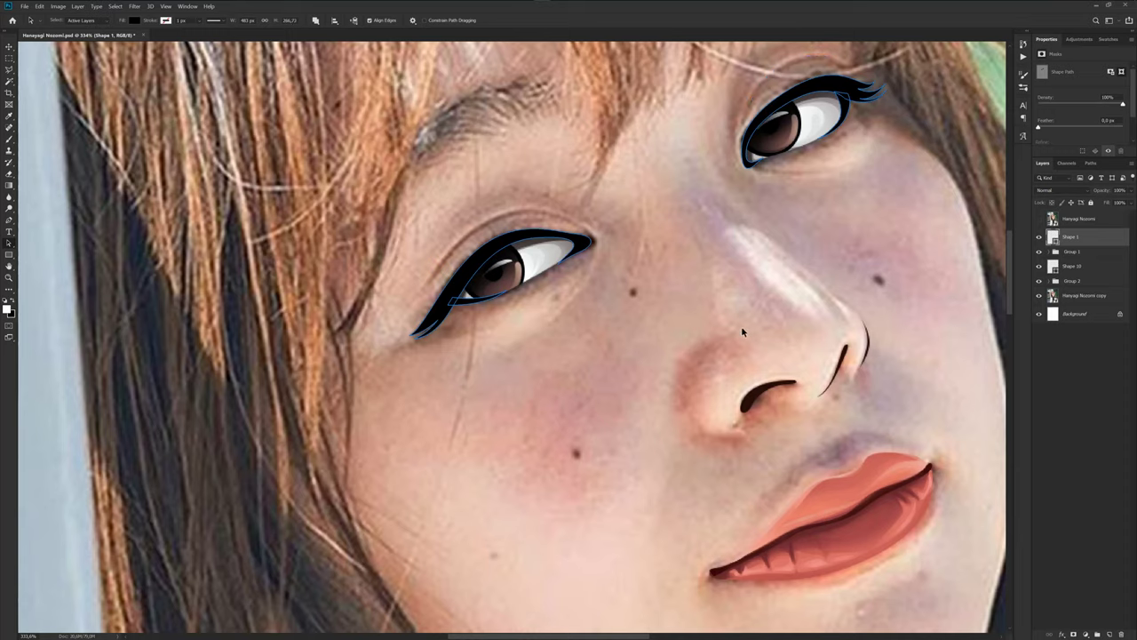
{"action": "left_click", "coordinate": [896, 410]}
Move the nose stroke layer Shape 10 into Group 2, then select Shape 1.
{"action": "left_click", "coordinate": [1078, 264]}
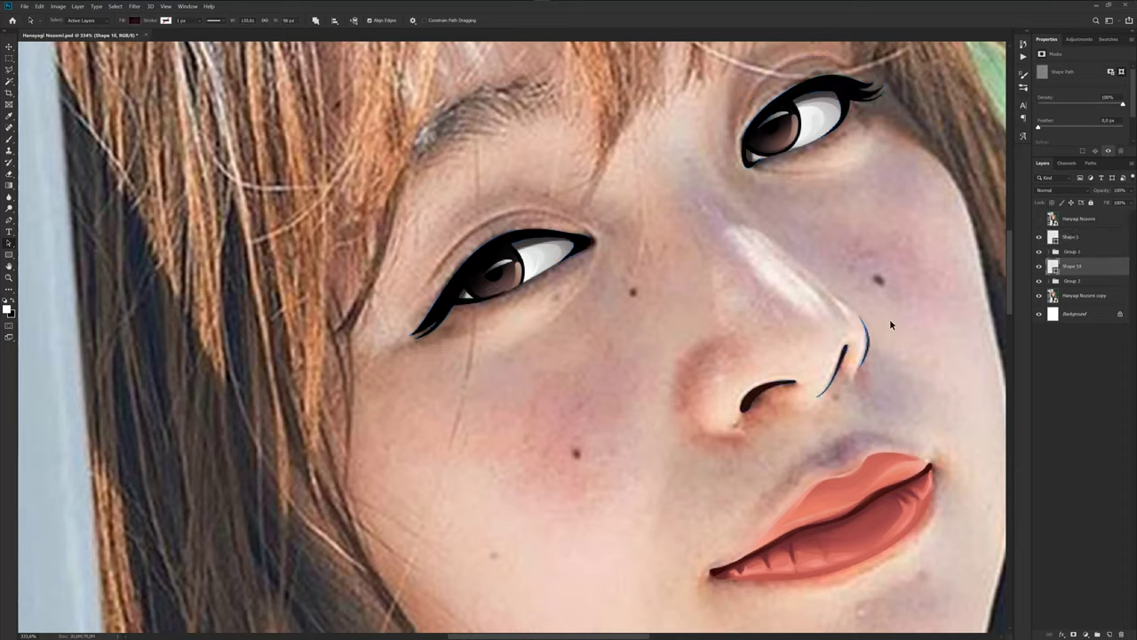
{"action": "left_click_drag", "start_coordinate": [1066, 284], "coordinate": [1069, 281]}
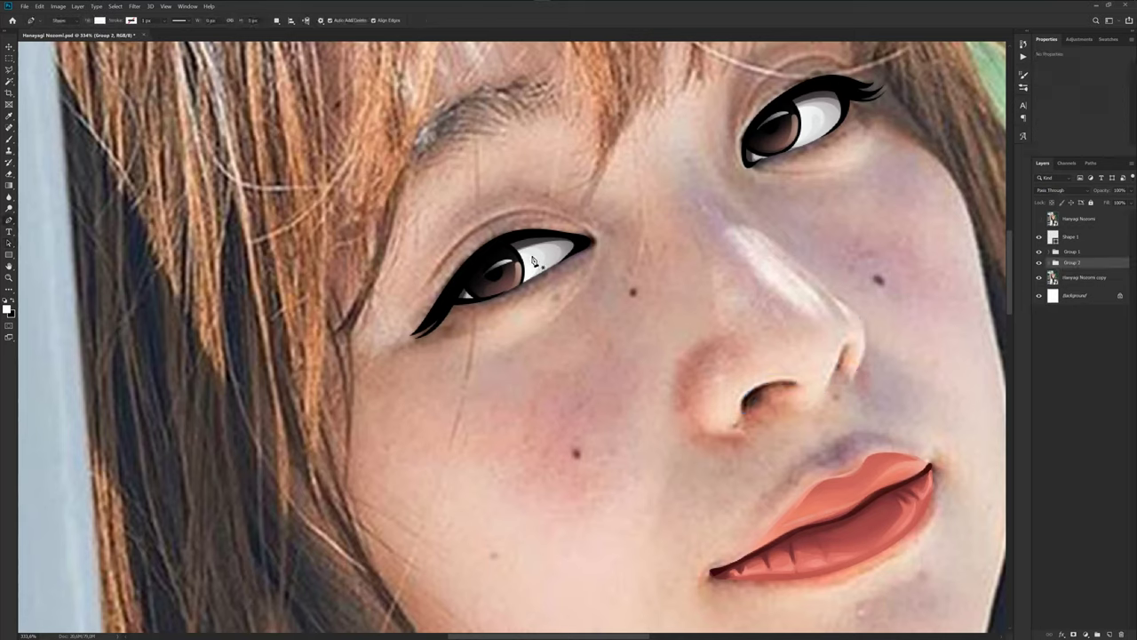
{"action": "left_click", "coordinate": [1081, 237]}
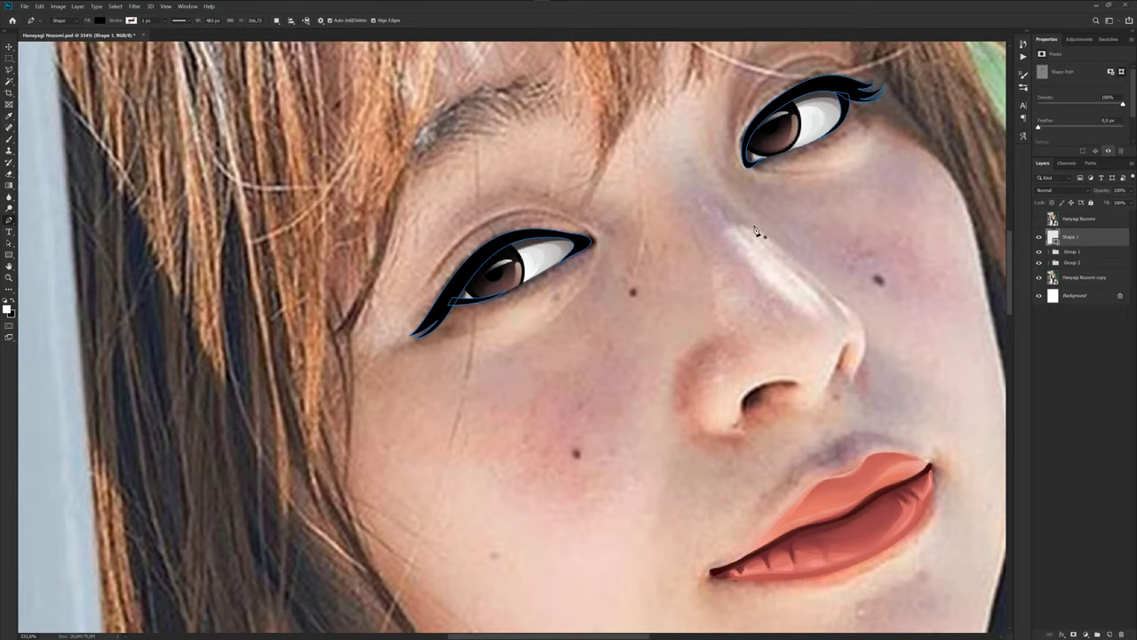
Draw a thin closed crescent crease above the left eye as a new shape.
{"action": "scroll", "coordinate": [479, 233], "scroll_direction": "up", "scroll_amount": 2}
{"action": "scroll", "coordinate": [440, 284], "scroll_direction": "up", "scroll_amount": 2}
{"action": "left_click", "coordinate": [423, 301]}
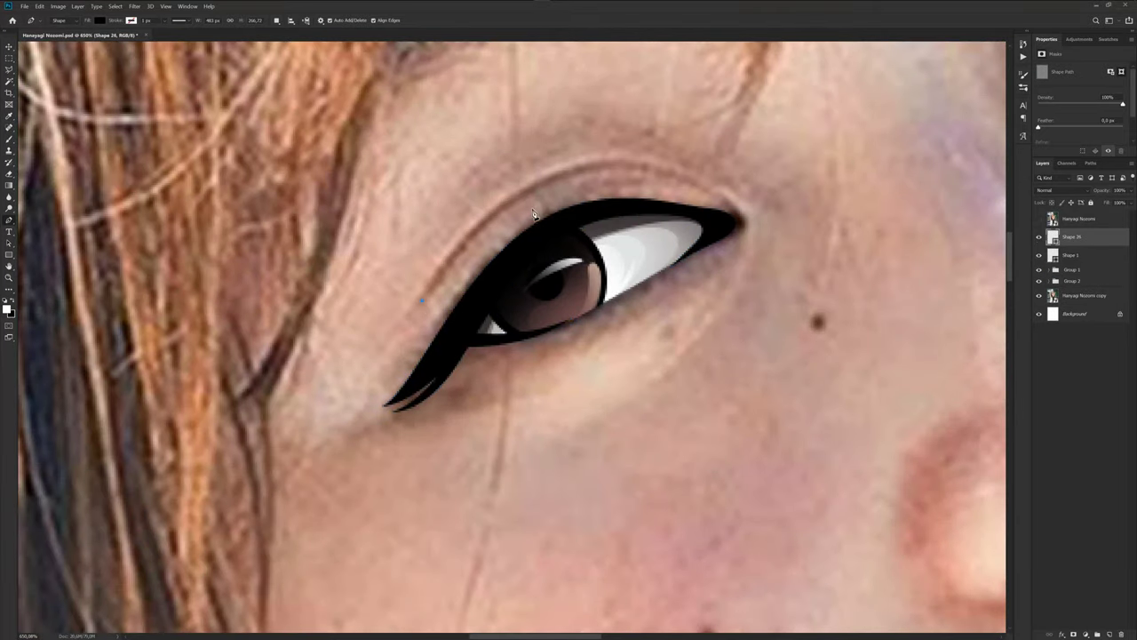
{"action": "left_click_drag", "start_coordinate": [535, 192], "coordinate": [611, 152]}
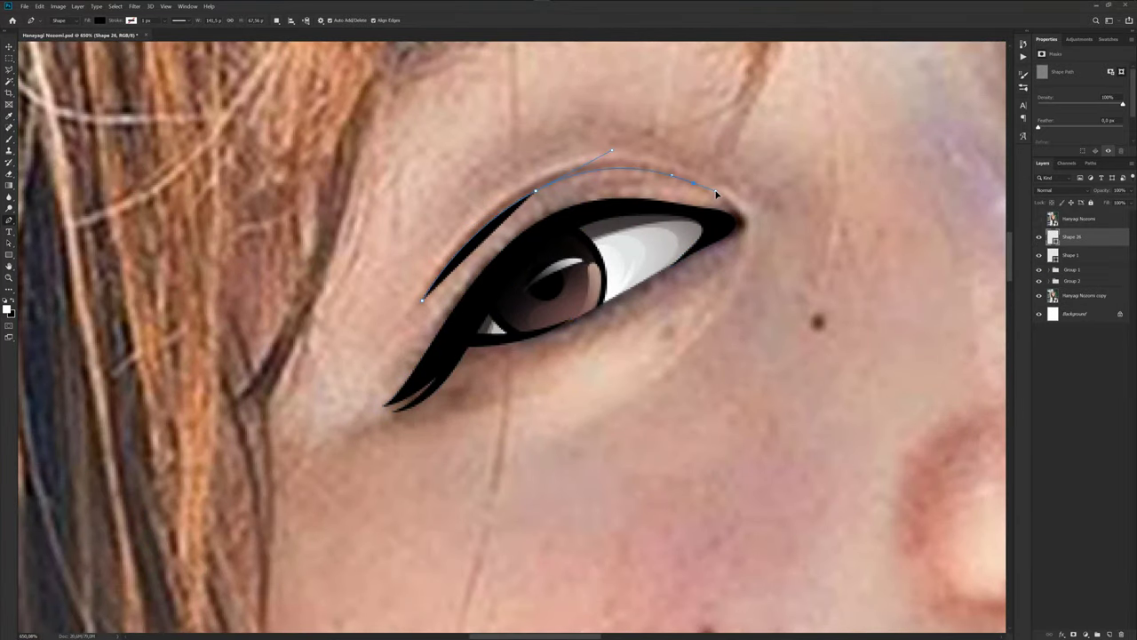
{"action": "left_click", "coordinate": [693, 184]}
{"action": "left_click", "coordinate": [544, 180]}
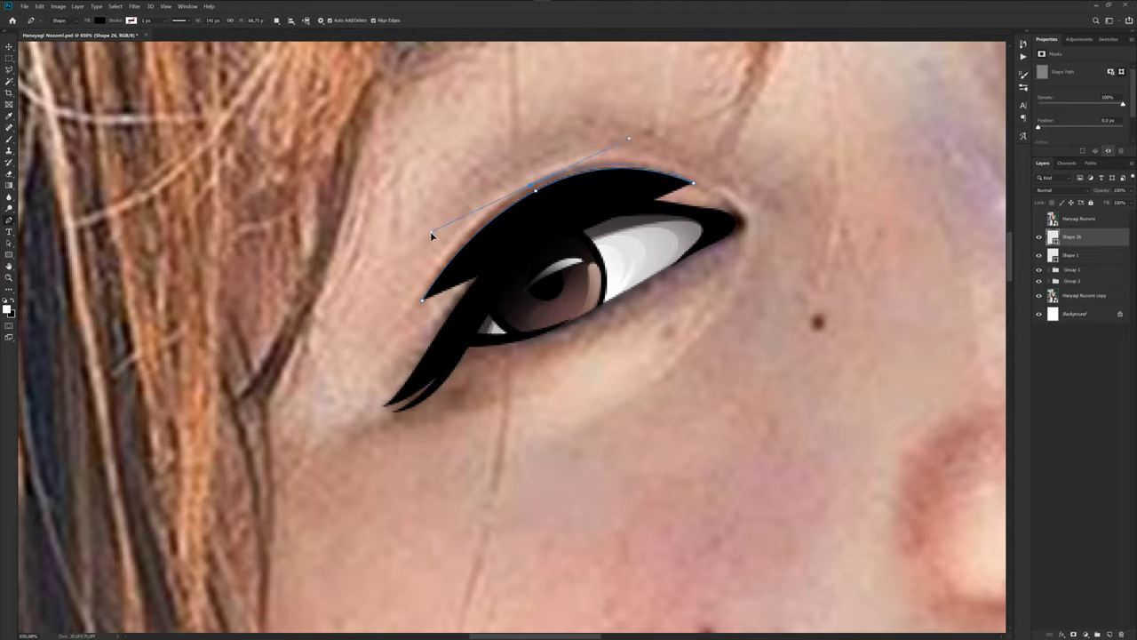
{"action": "left_click", "coordinate": [423, 302]}
Draw a matching thin crescent crease above the right eye.
{"action": "scroll", "coordinate": [468, 291], "scroll_direction": "down", "scroll_amount": 3}
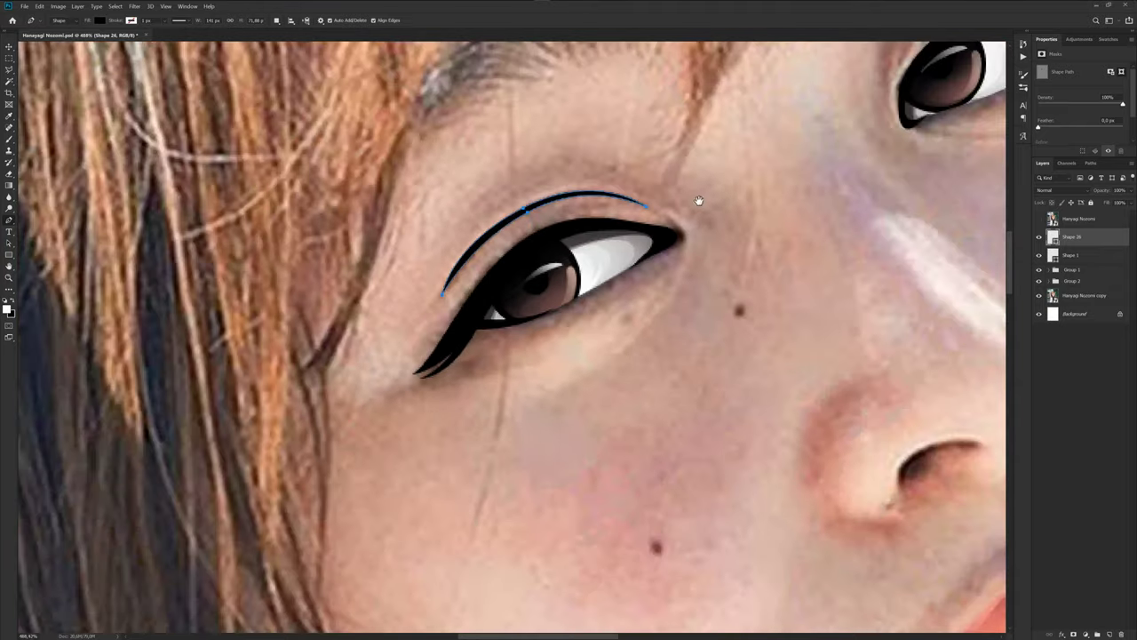
{"action": "left_click_drag", "start_coordinate": [698, 198], "coordinate": [357, 452]}
{"action": "scroll", "coordinate": [619, 296], "scroll_direction": "up", "scroll_amount": 2}
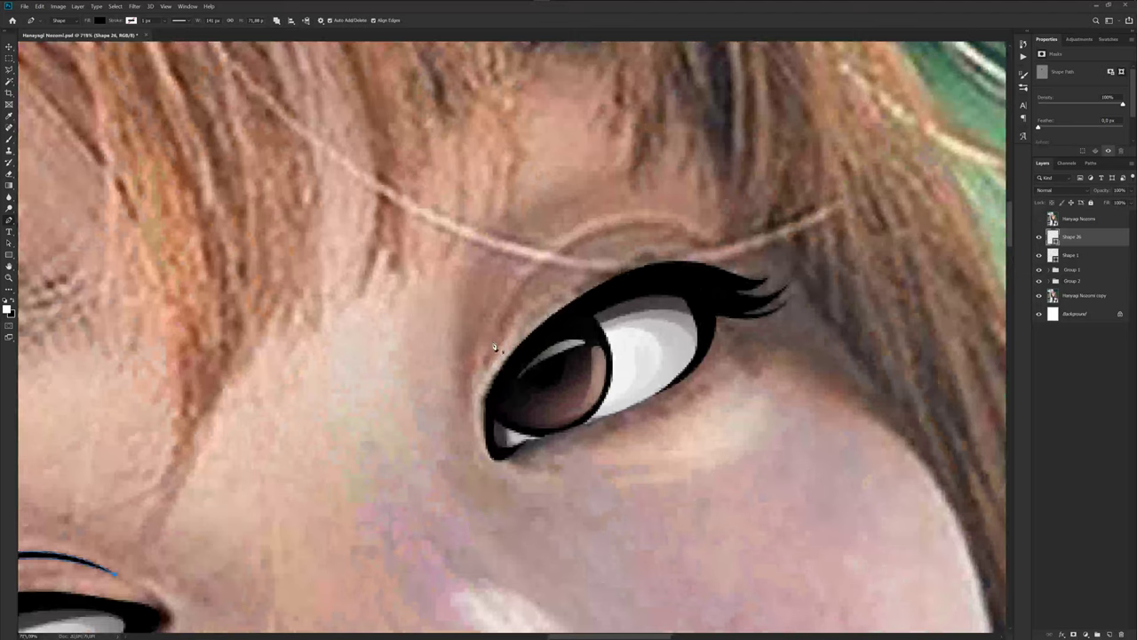
{"action": "left_click_drag", "start_coordinate": [486, 356], "coordinate": [526, 266]}
{"action": "left_click_drag", "start_coordinate": [591, 241], "coordinate": [648, 212]}
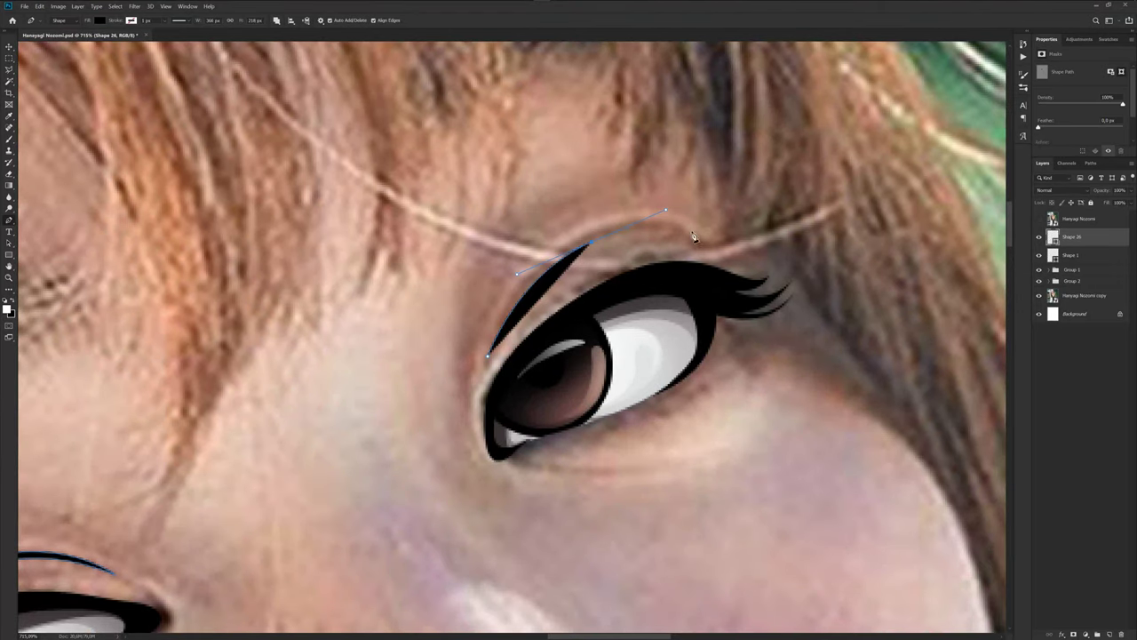
{"action": "left_click", "coordinate": [713, 245]}
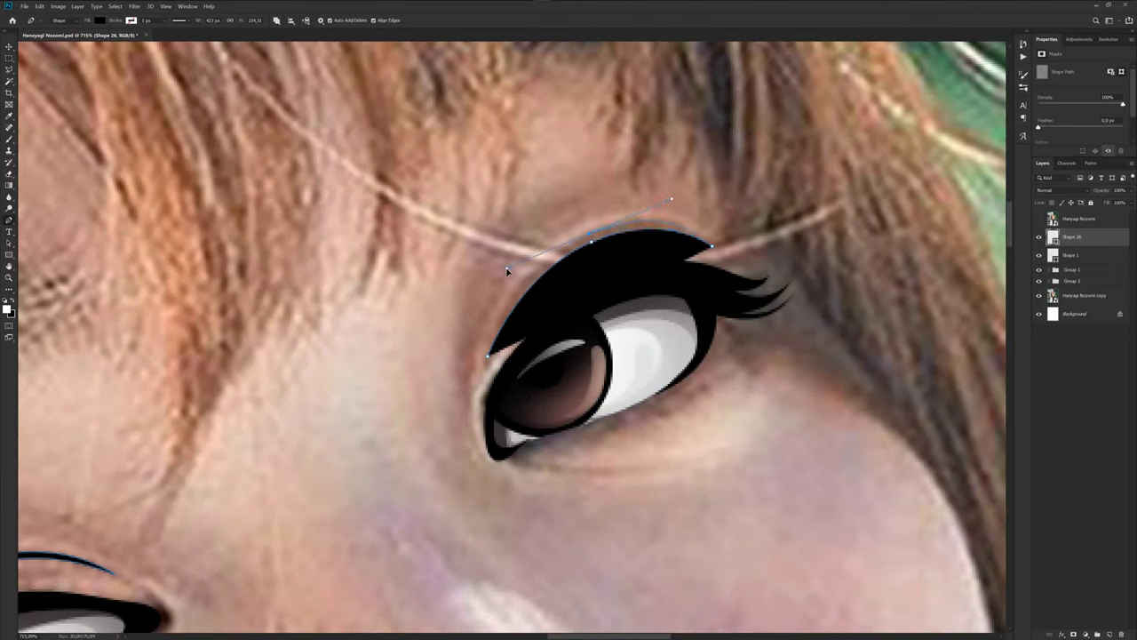
{"action": "left_click", "coordinate": [506, 269]}
{"action": "left_click", "coordinate": [488, 357]}
{"action": "scroll", "coordinate": [706, 182], "scroll_direction": "down", "scroll_amount": 2}
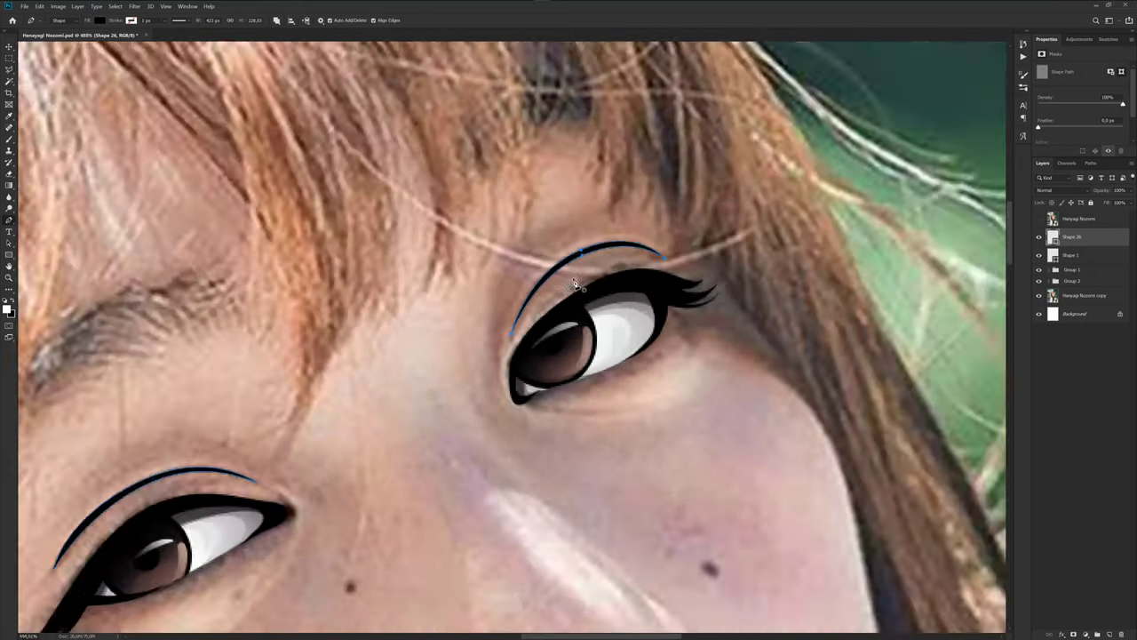
{"action": "scroll", "coordinate": [706, 182], "scroll_direction": "down", "scroll_amount": 1}
Change the Shape 26 crease fill to a very dark brown, #241b16.
{"action": "double_click", "coordinate": [1053, 237]}
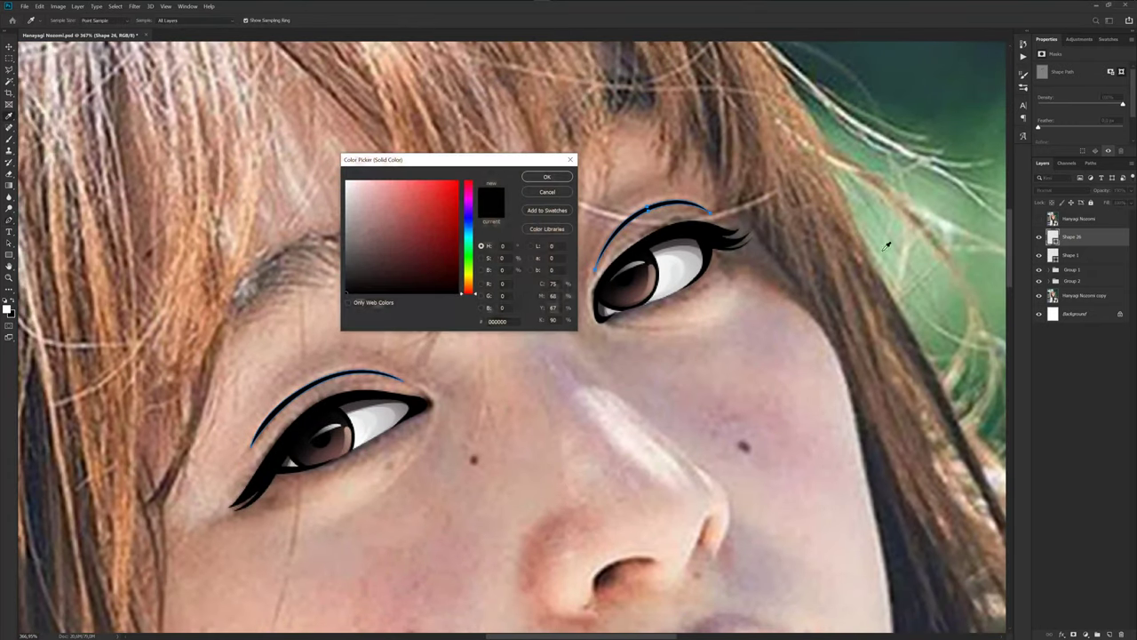
{"action": "left_click", "coordinate": [736, 256]}
{"action": "mouse_move", "coordinate": [402, 271]}
{"action": "left_mouse_down"}
{"action": "mouse_move", "coordinate": [379, 277]}
{"action": "mouse_move", "coordinate": [389, 274]}
{"action": "left_mouse_up"}
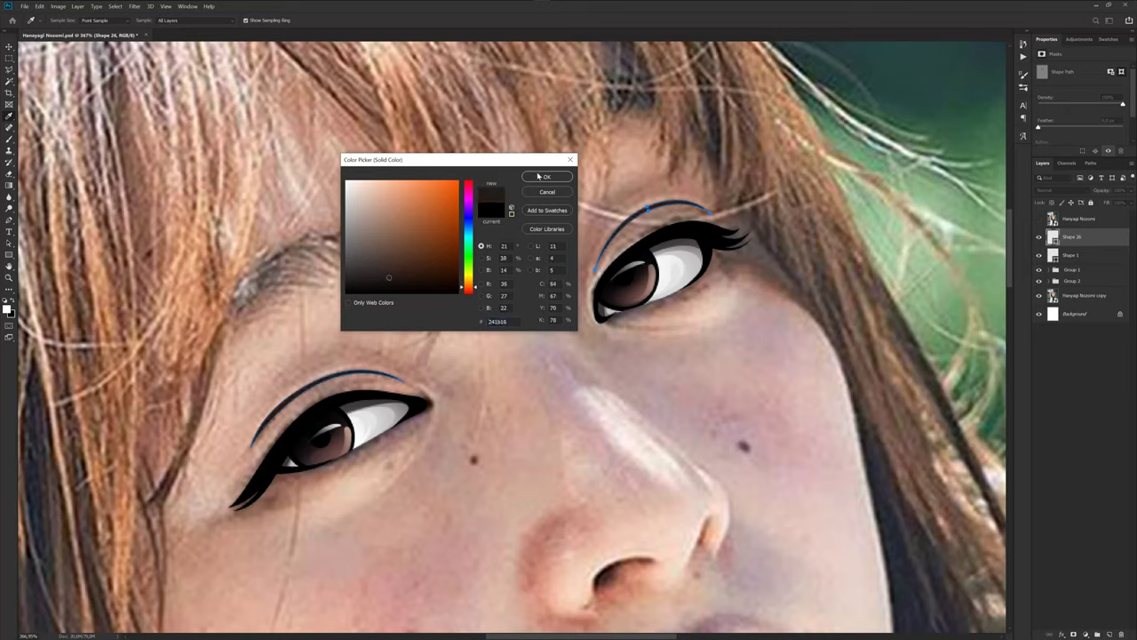
{"action": "key", "text": "Return"}
Save the document and open the path outline colour choices.
{"action": "scroll", "coordinate": [562, 276], "scroll_direction": "down", "scroll_amount": 2}
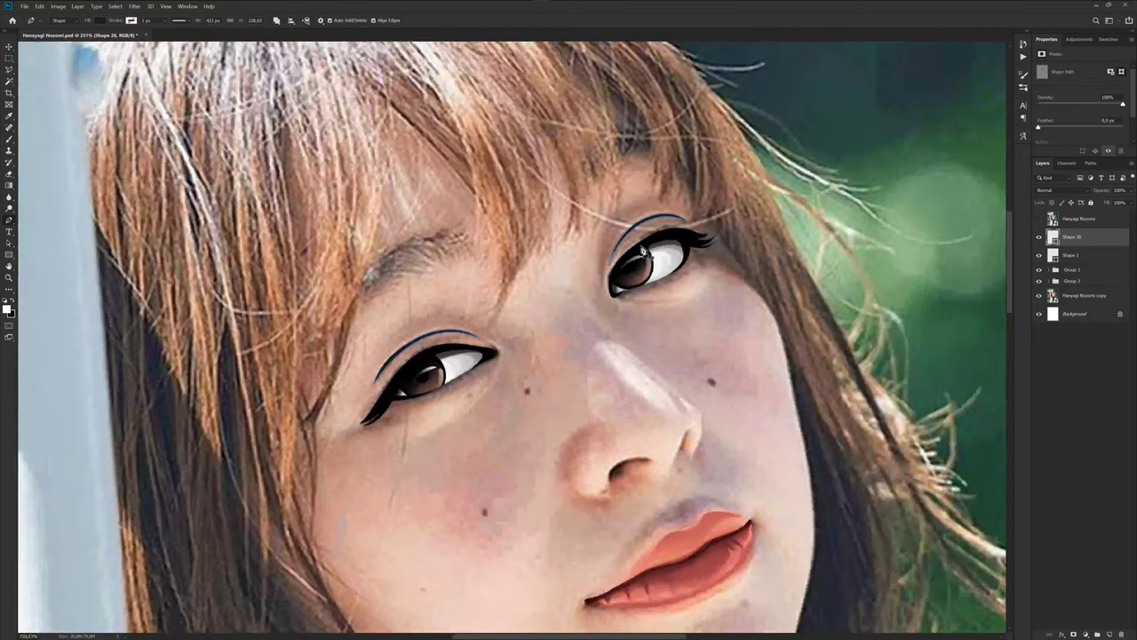
{"action": "key", "text": "ctrl+s"}
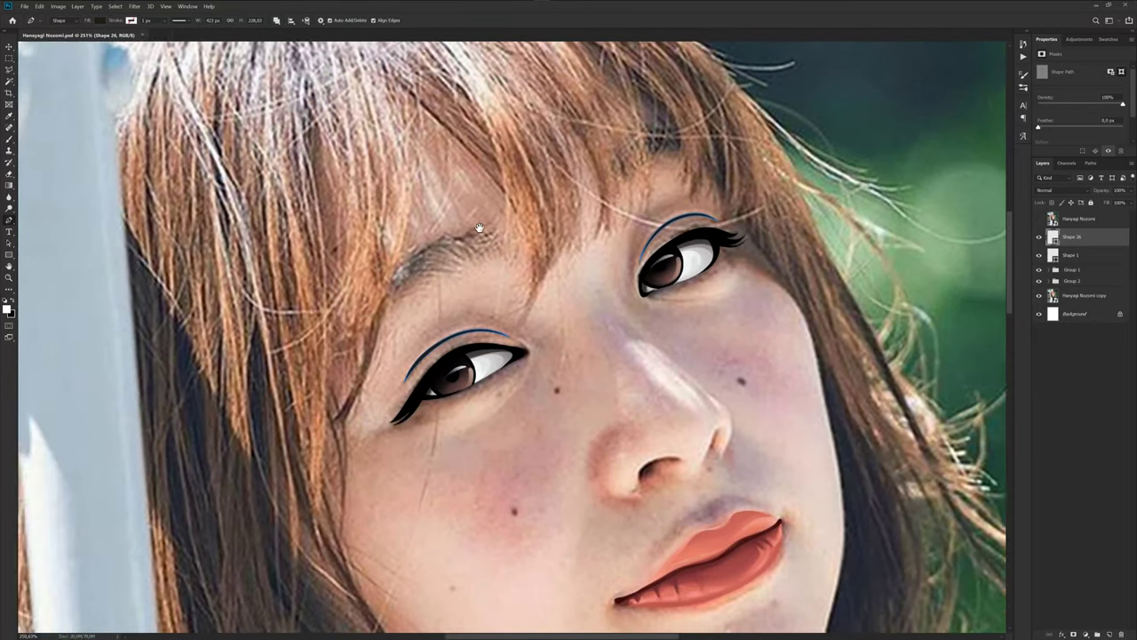
{"action": "left_click_drag", "start_coordinate": [433, 235], "coordinate": [518, 232]}
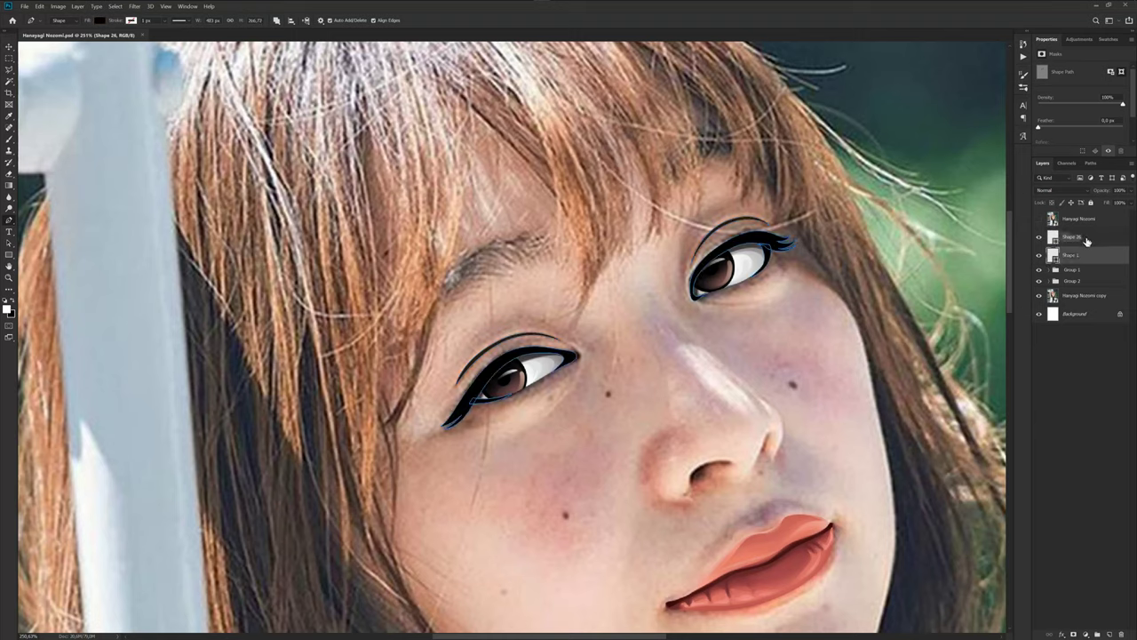
{"action": "left_click", "coordinate": [321, 20]}
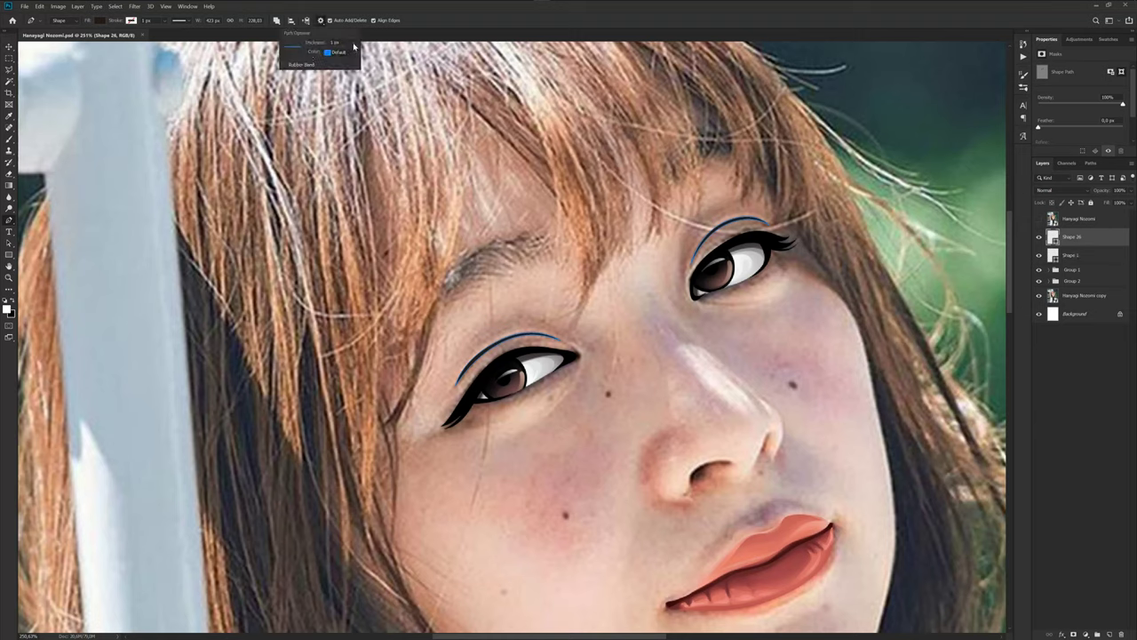
{"action": "left_click", "coordinate": [347, 52]}
Sketch a trial hair shape above the left eye, then undo it.
{"action": "left_click", "coordinate": [540, 122]}
{"action": "left_click_drag", "start_coordinate": [436, 178], "coordinate": [462, 213]}
{"action": "left_click_drag", "start_coordinate": [580, 225], "coordinate": [612, 214]}
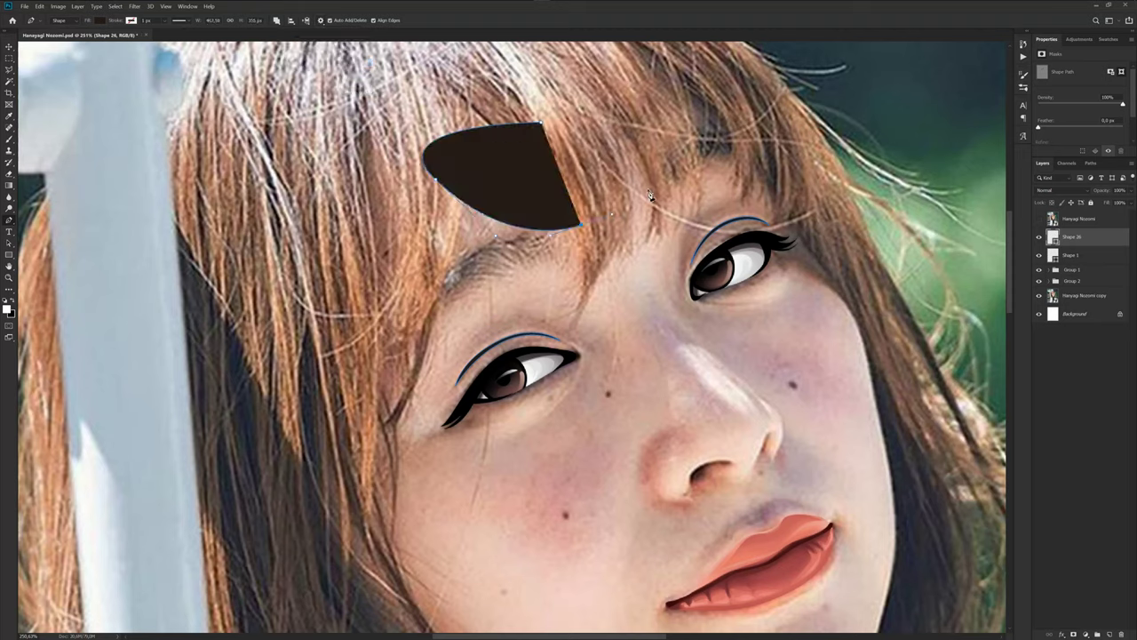
{"action": "key", "text": "ctrl+z"}
{"action": "key", "text": "ctrl+z"}
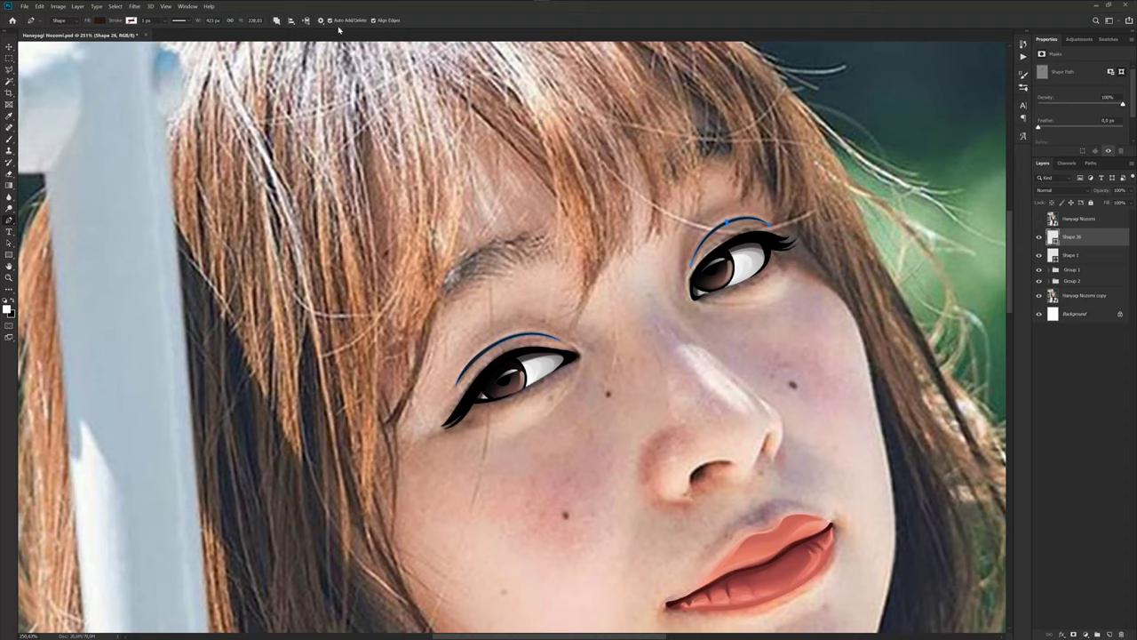
Set the path outline colour to Light Gray and undo a test hair shape.
{"action": "left_click", "coordinate": [320, 20]}
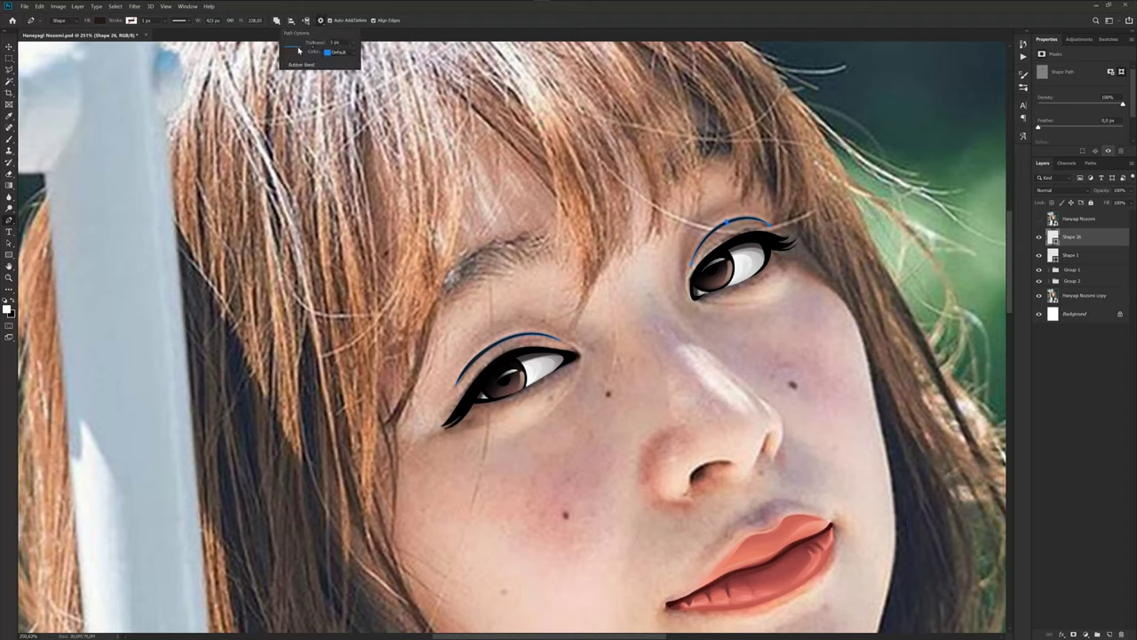
{"action": "left_click", "coordinate": [339, 51]}
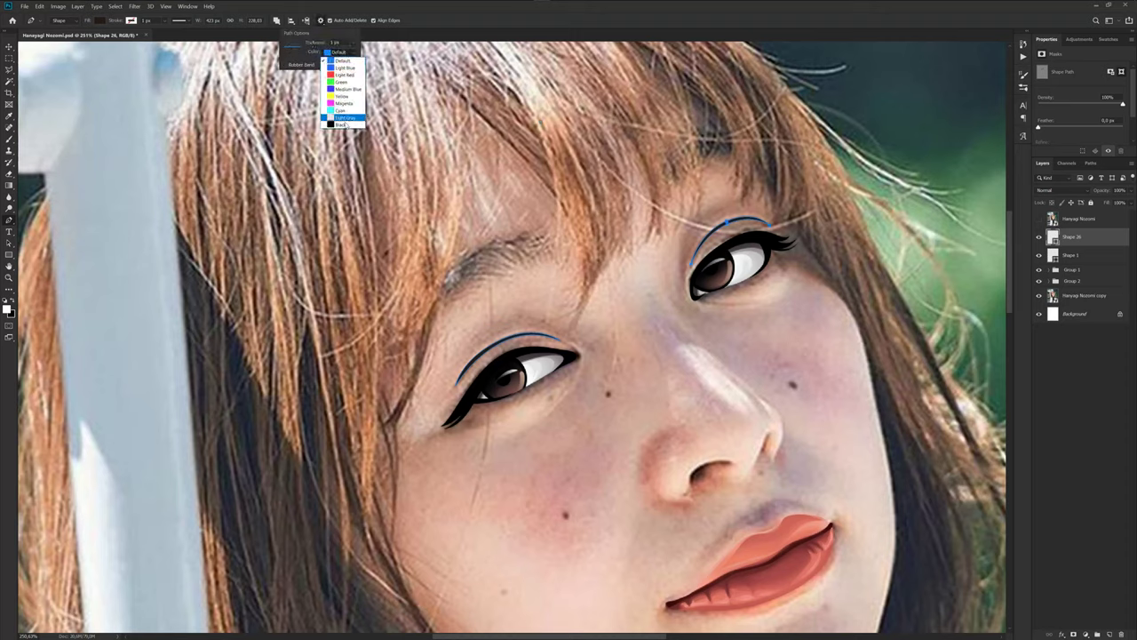
{"action": "left_click", "coordinate": [347, 124]}
{"action": "left_click_drag", "start_coordinate": [444, 201], "coordinate": [545, 238]}
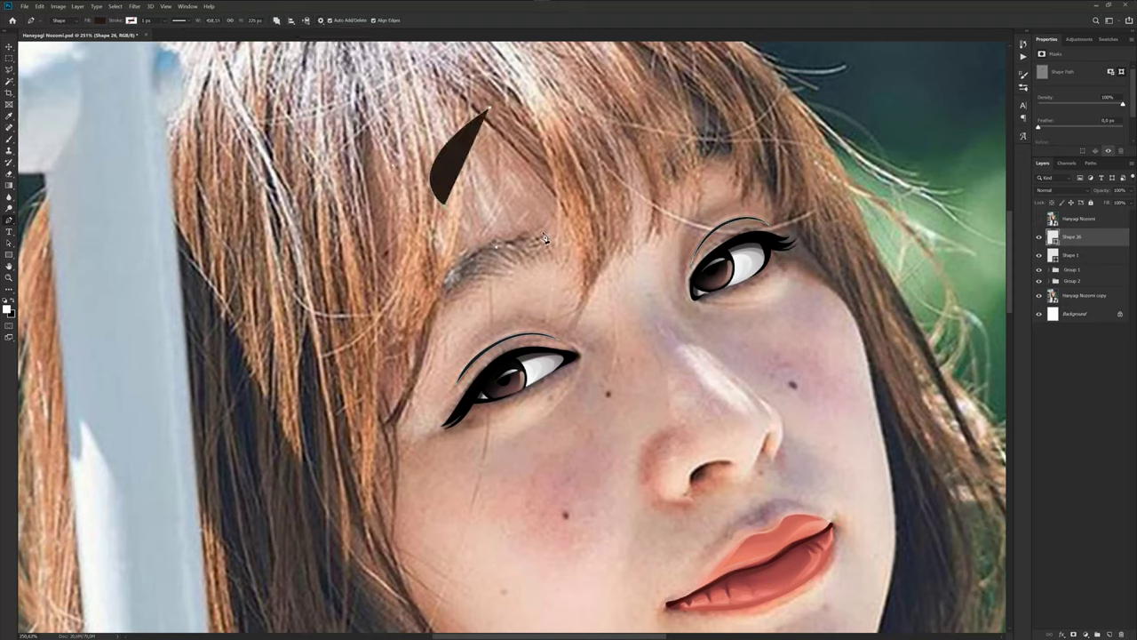
{"action": "key", "text": "ctrl+z"}
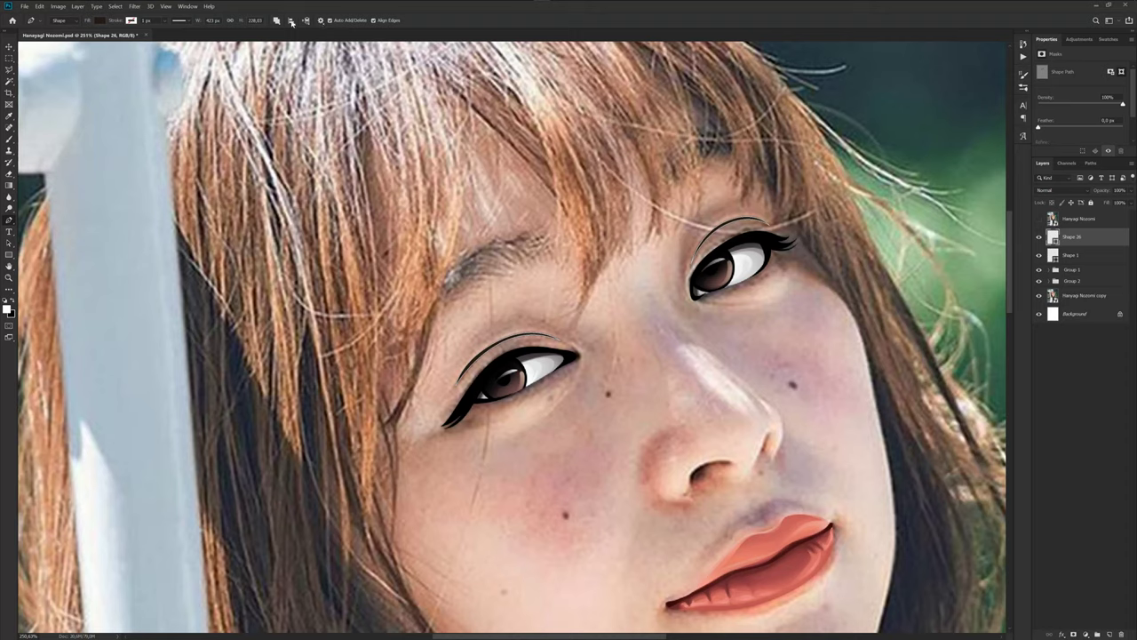
Set the path outline colour to Black and undo a trial half-moon bang shape.
{"action": "left_click", "coordinate": [321, 21]}
{"action": "left_click", "coordinate": [341, 53]}
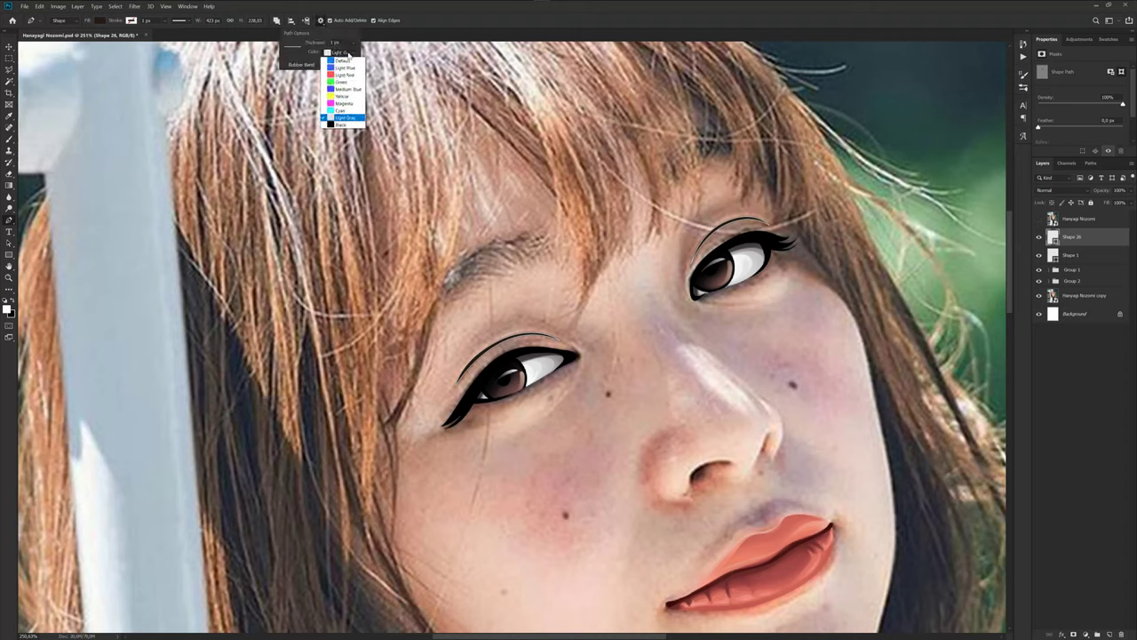
{"action": "left_click", "coordinate": [341, 125]}
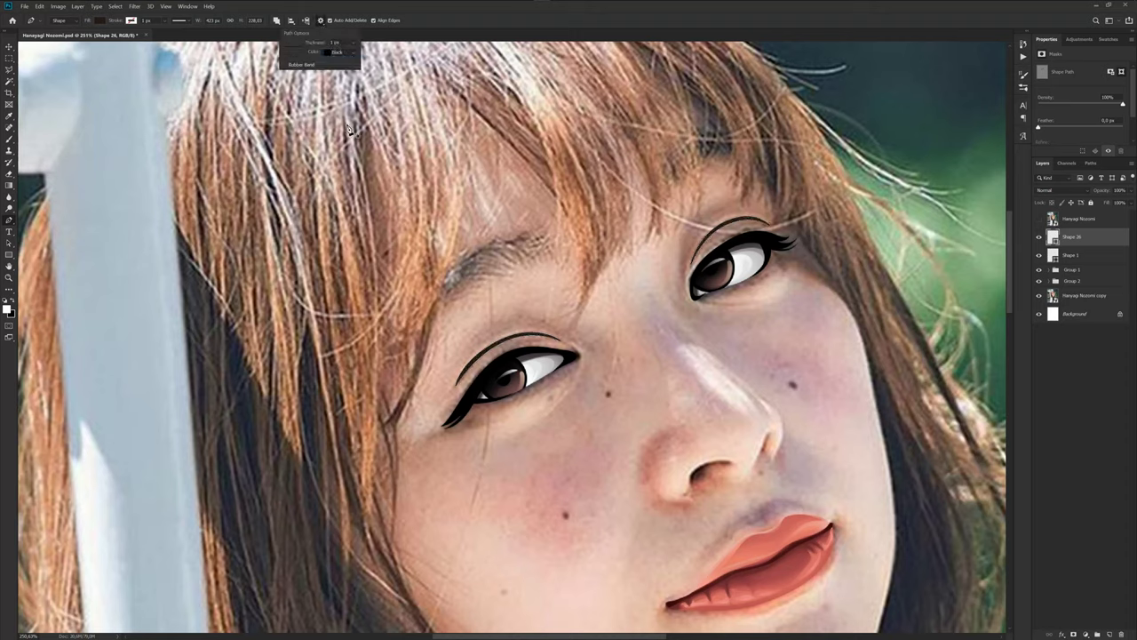
{"action": "left_click", "coordinate": [341, 53]}
{"action": "left_click", "coordinate": [347, 59]}
{"action": "left_click", "coordinate": [537, 109]}
{"action": "left_click_drag", "start_coordinate": [508, 163], "coordinate": [517, 188]}
{"action": "left_click_drag", "start_coordinate": [597, 173], "coordinate": [615, 136]}
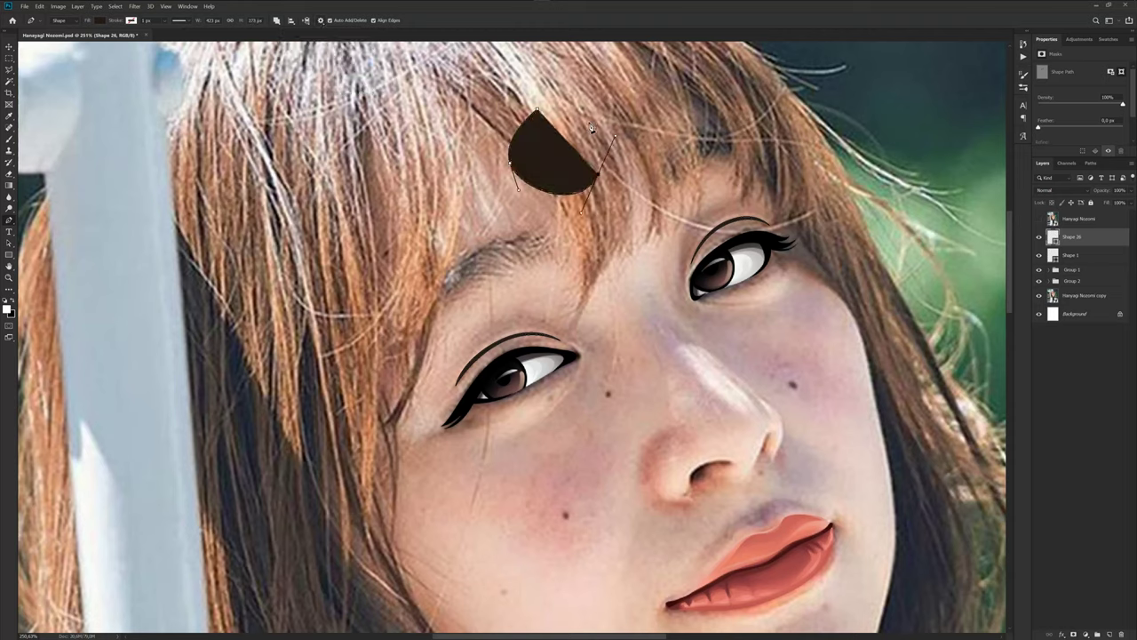
{"action": "key", "text": "ctrl+z"}
{"action": "key", "text": "ctrl+z"}
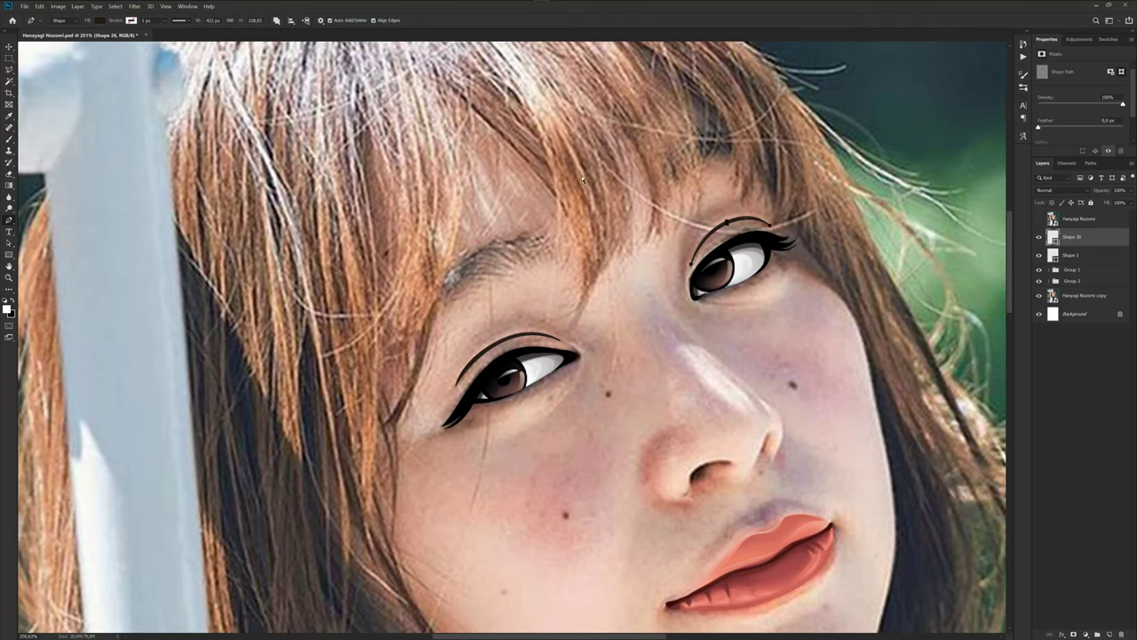
Review the path outline thickness and colour choices without changing them.
{"action": "left_click", "coordinate": [319, 20]}
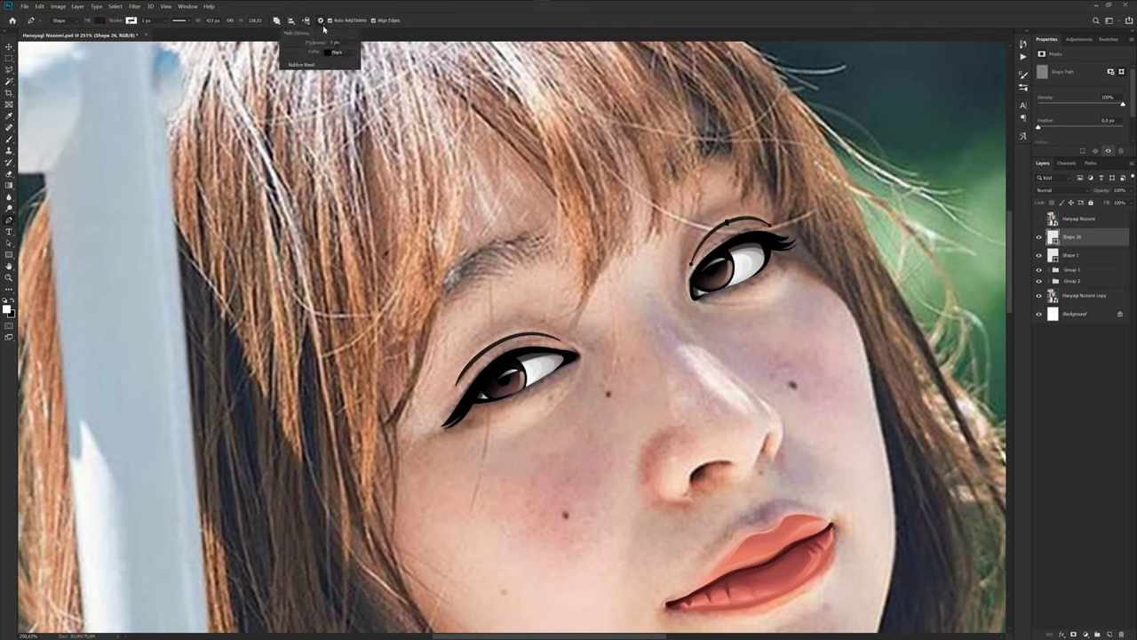
{"action": "left_click", "coordinate": [338, 51]}
{"action": "left_click", "coordinate": [352, 43]}
{"action": "left_click", "coordinate": [352, 43]}
{"action": "left_click", "coordinate": [354, 52]}
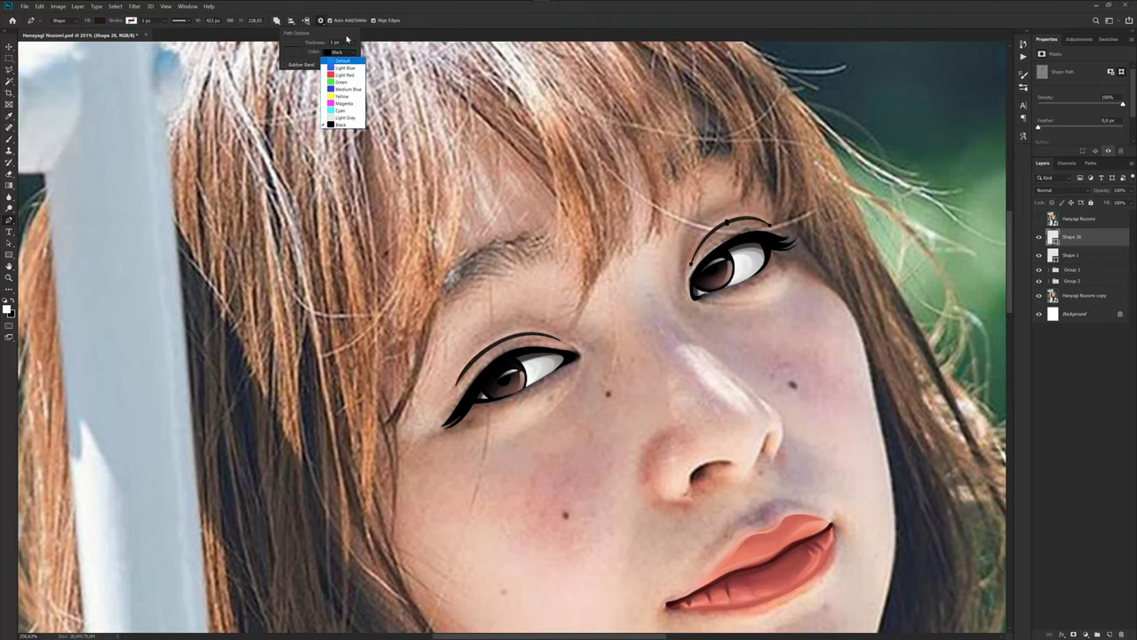
{"action": "left_click", "coordinate": [318, 55]}
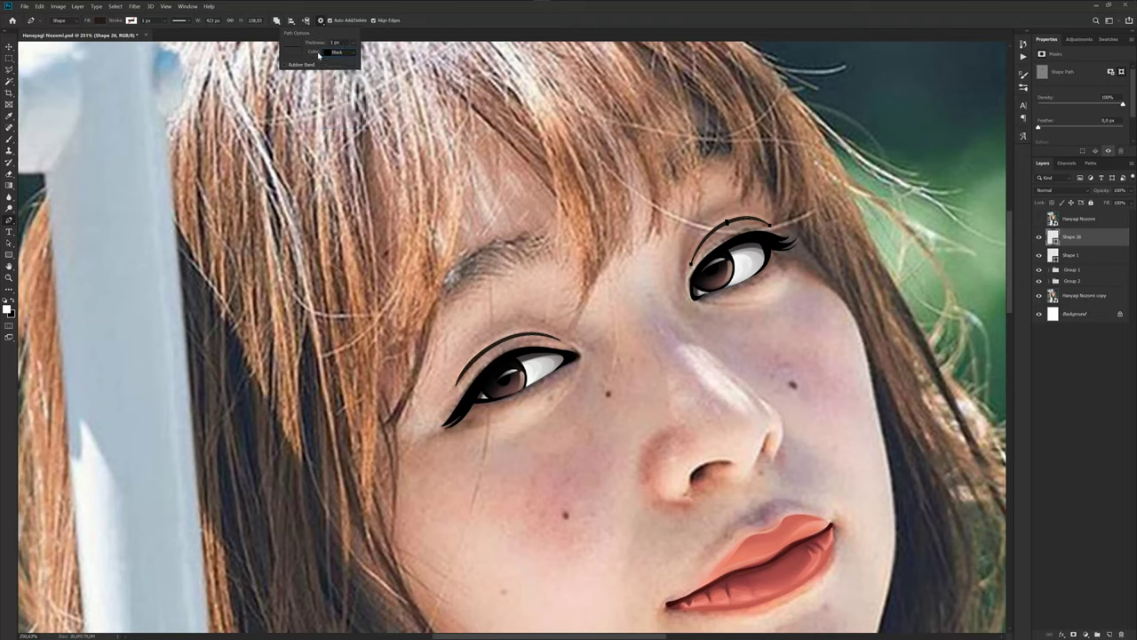
Sketch a trial hair shape at the top of the head, then undo it.
{"action": "left_click", "coordinate": [285, 66]}
{"action": "left_click", "coordinate": [393, 94]}
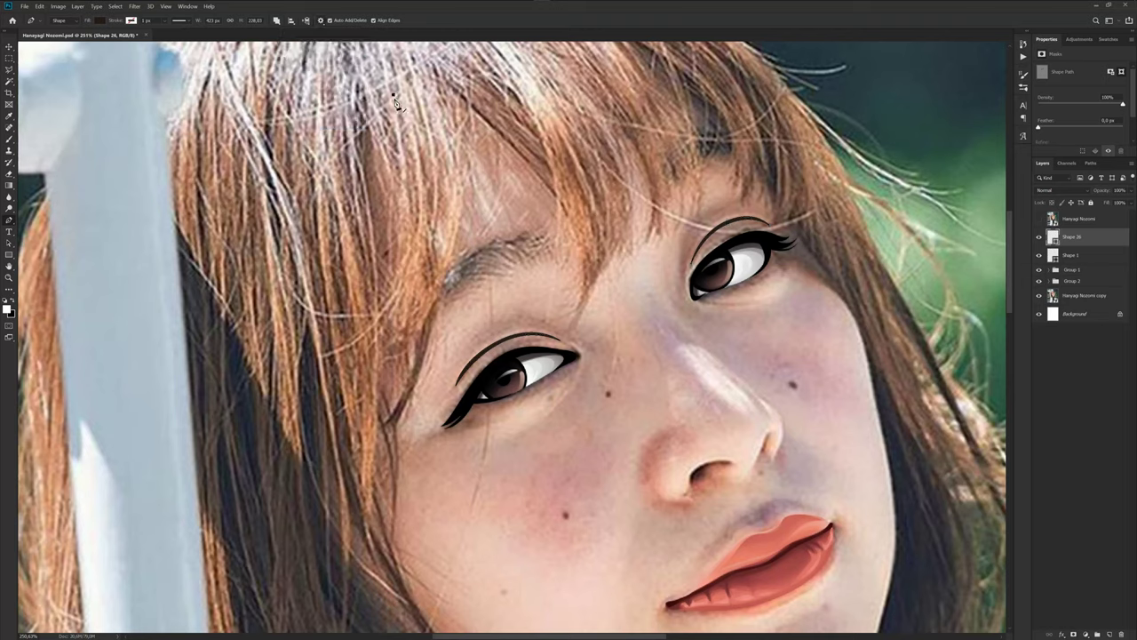
{"action": "left_click_drag", "start_coordinate": [439, 139], "coordinate": [423, 180]}
{"action": "left_click", "coordinate": [372, 195]}
{"action": "key", "text": "ctrl+z"}
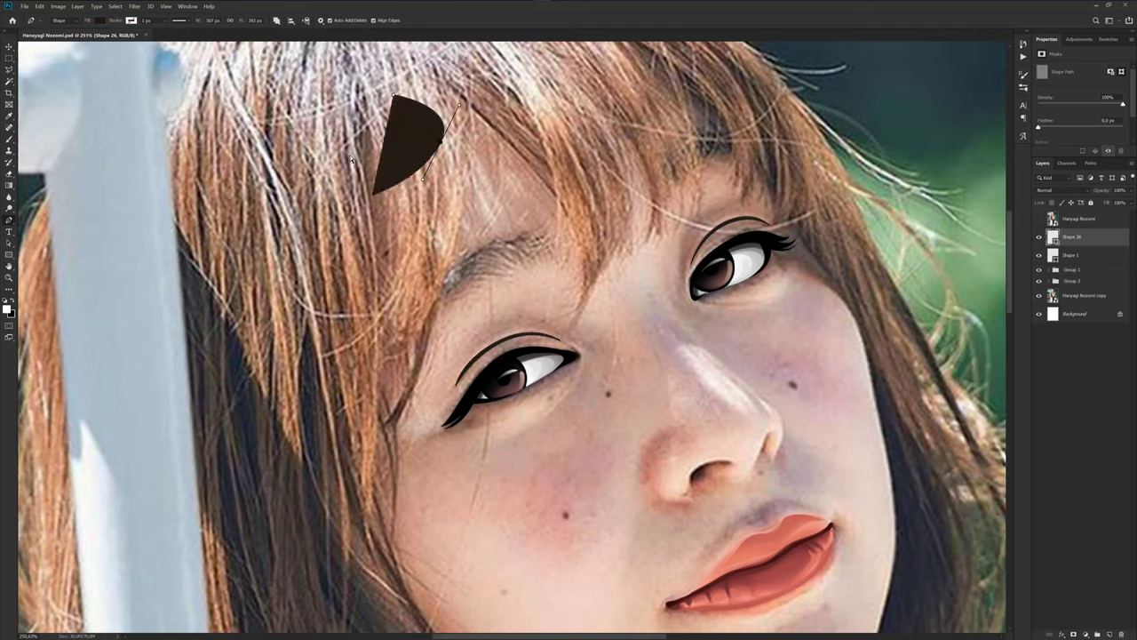
{"action": "key", "text": "ctrl+z"}
{"action": "key", "text": "ctrl+z"}
Keep path outlines Black and trace, then undo, a trial hair shape in the bangs.
{"action": "left_click", "coordinate": [321, 20]}
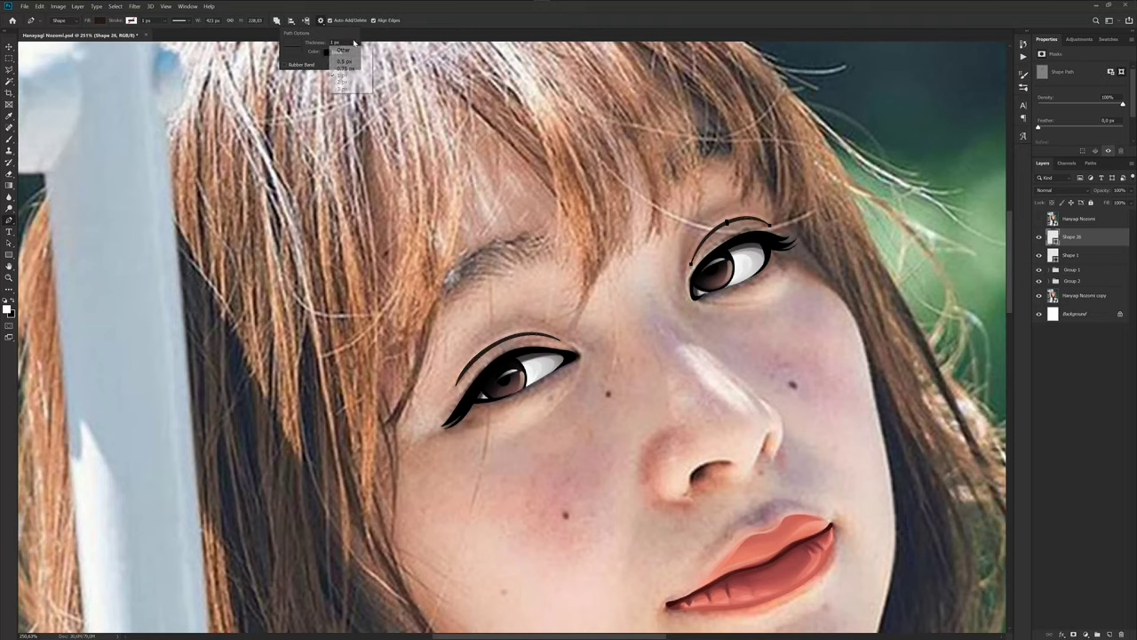
{"action": "left_click", "coordinate": [336, 53]}
{"action": "left_click", "coordinate": [347, 59]}
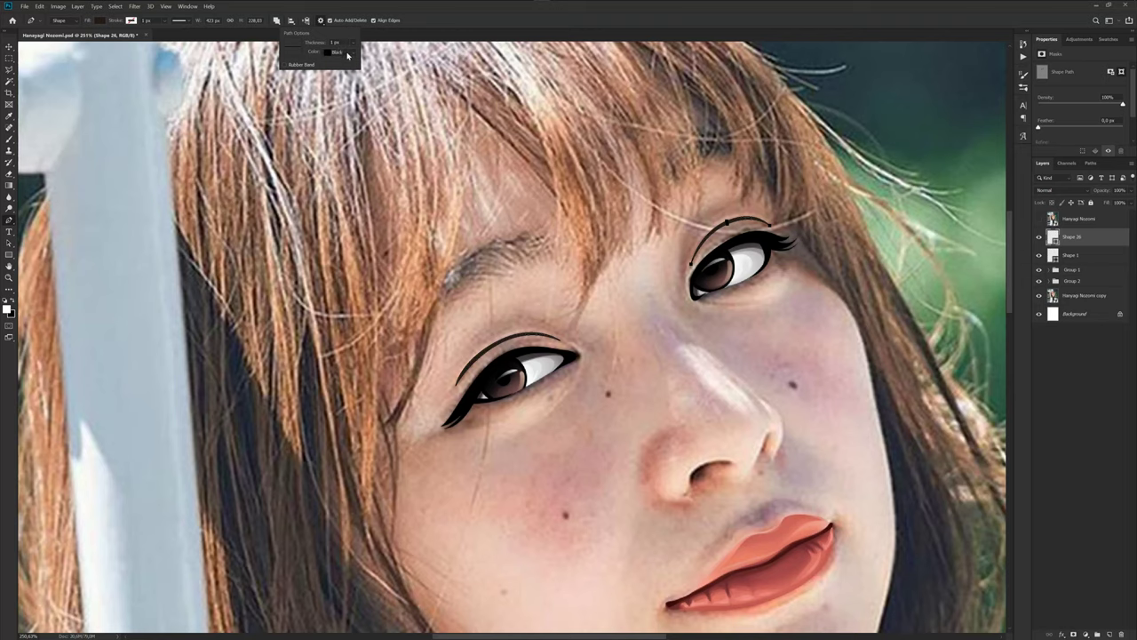
{"action": "left_click", "coordinate": [419, 81]}
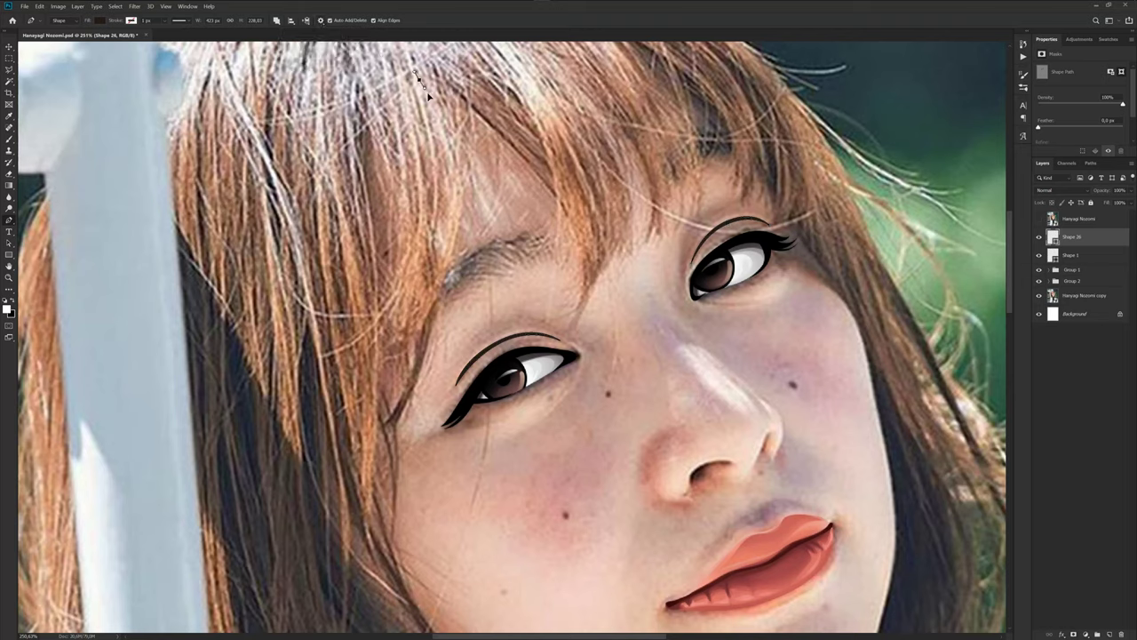
{"action": "left_click", "coordinate": [514, 141]}
{"action": "left_click_drag", "start_coordinate": [509, 189], "coordinate": [560, 182]}
{"action": "left_click", "coordinate": [437, 194]}
{"action": "left_click_drag", "start_coordinate": [398, 135], "coordinate": [380, 153]}
{"action": "left_click", "coordinate": [419, 82]}
{"action": "key", "text": "ctrl+z"}
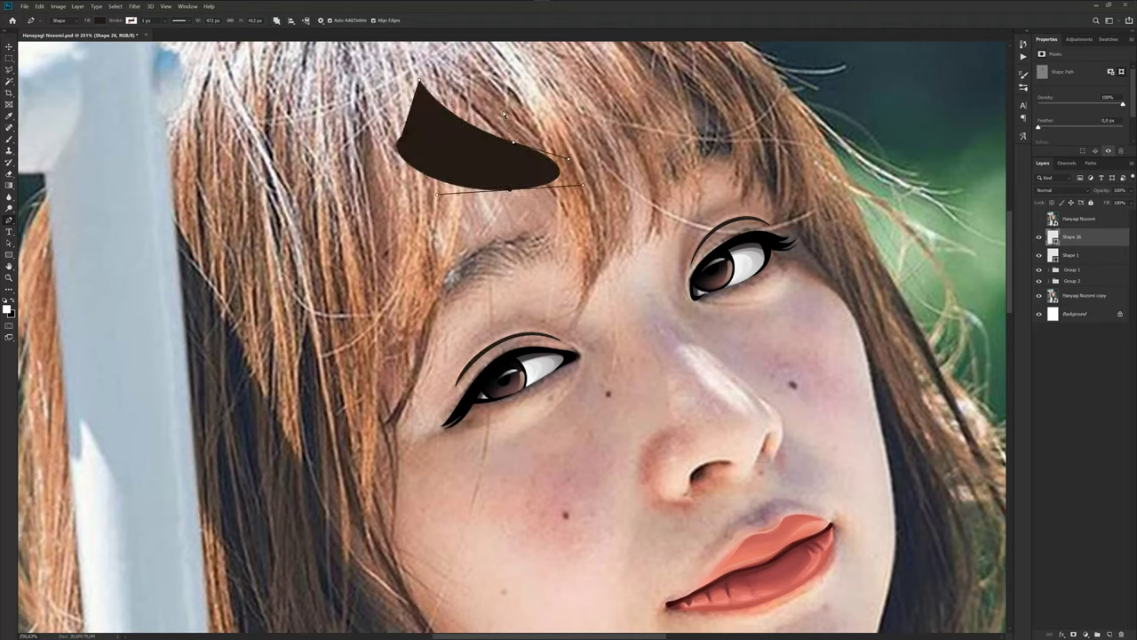
{"action": "key", "text": "ctrl+z"}
{"action": "key", "text": "ctrl+z"}
{"action": "key", "text": "ctrl+z"}
Set path outlines to Light Gray at the minimum 0.5 px thickness.
{"action": "left_click", "coordinate": [321, 20]}
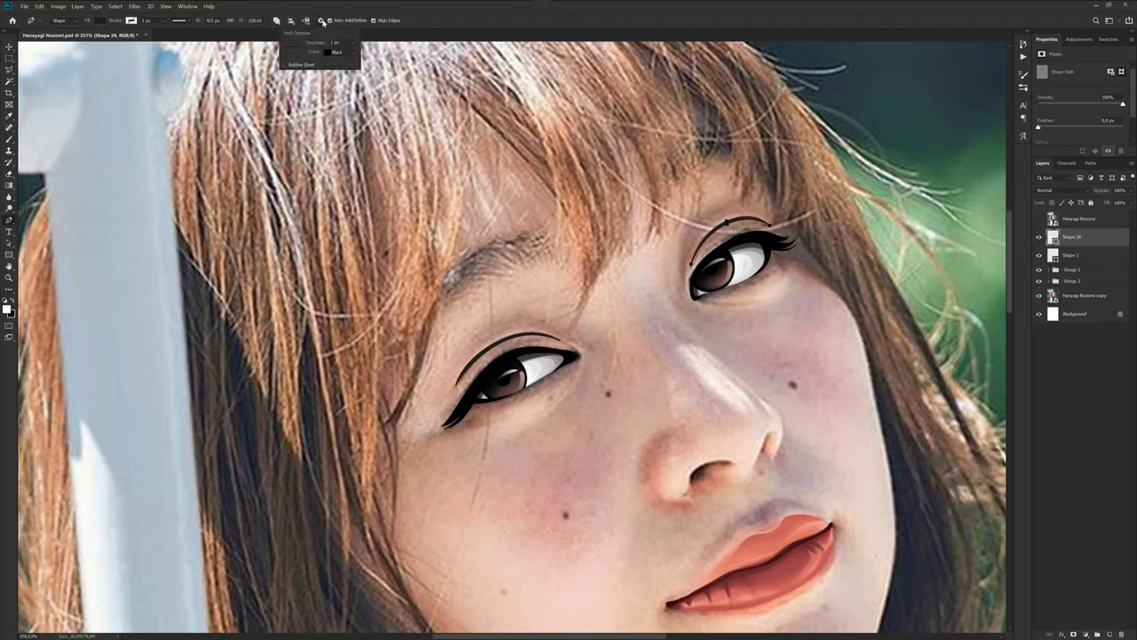
{"action": "left_click", "coordinate": [332, 53]}
{"action": "left_click", "coordinate": [347, 96]}
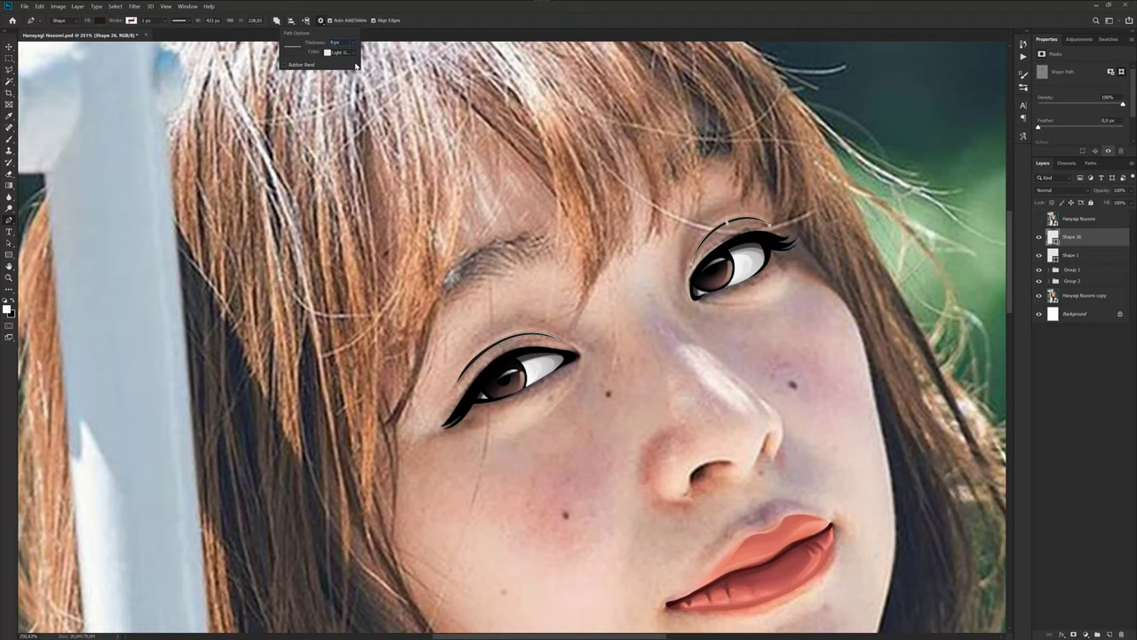
{"action": "key", "text": "Return"}
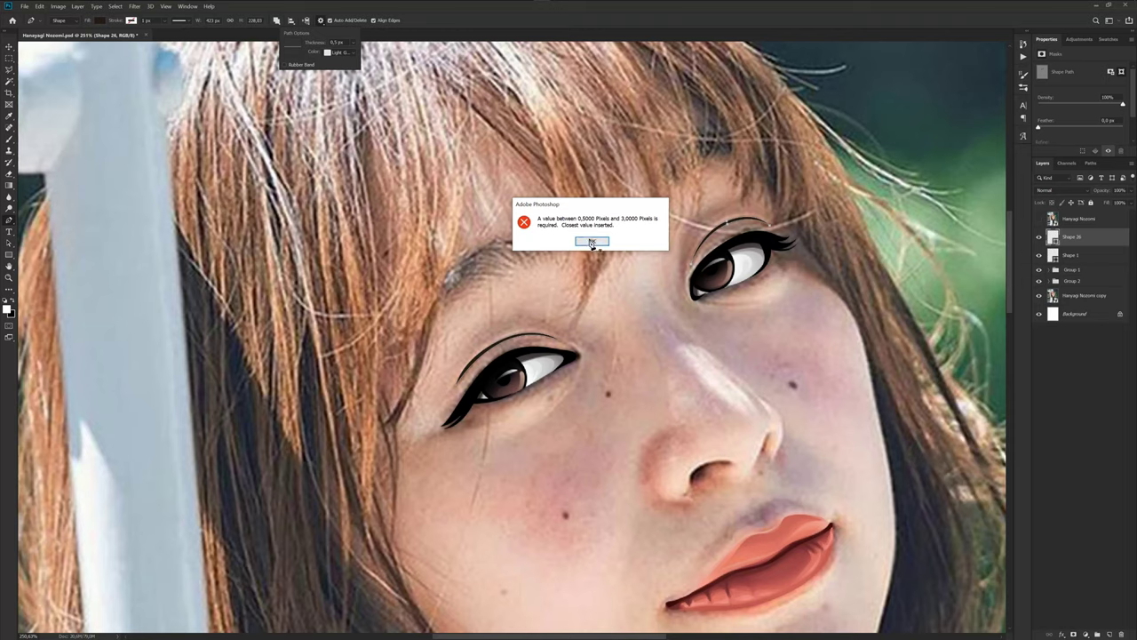
{"action": "left_click", "coordinate": [592, 241]}
{"action": "left_click", "coordinate": [321, 22]}
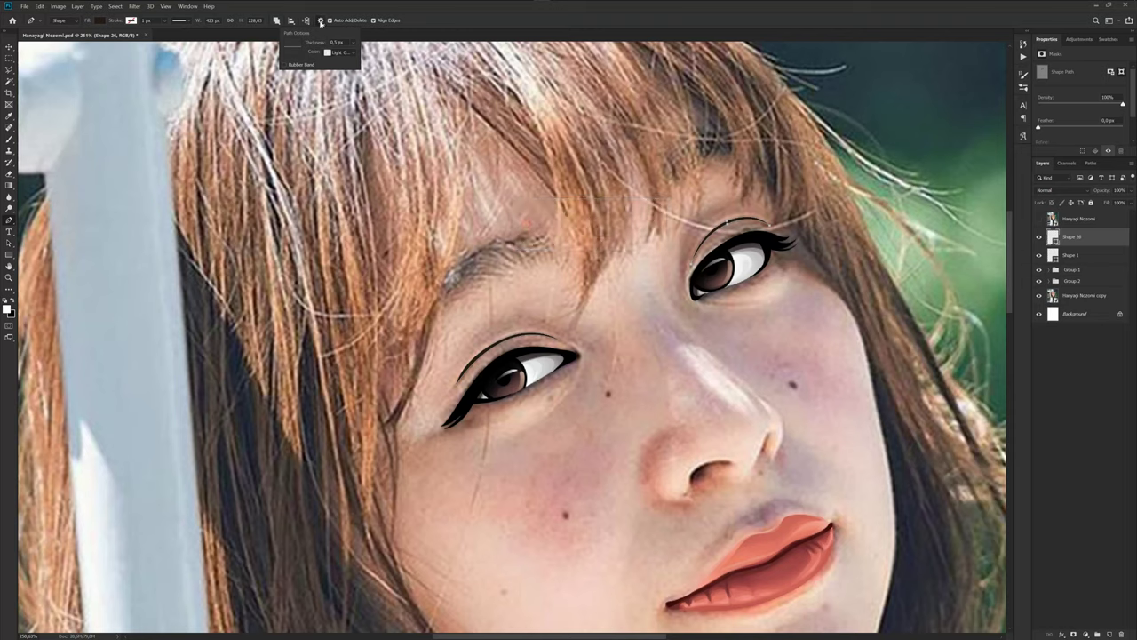
Sketch a trial bang shape in the hair, then undo it.
{"action": "left_click", "coordinate": [322, 21]}
{"action": "left_click", "coordinate": [503, 128]}
{"action": "left_click_drag", "start_coordinate": [471, 174], "coordinate": [565, 199]}
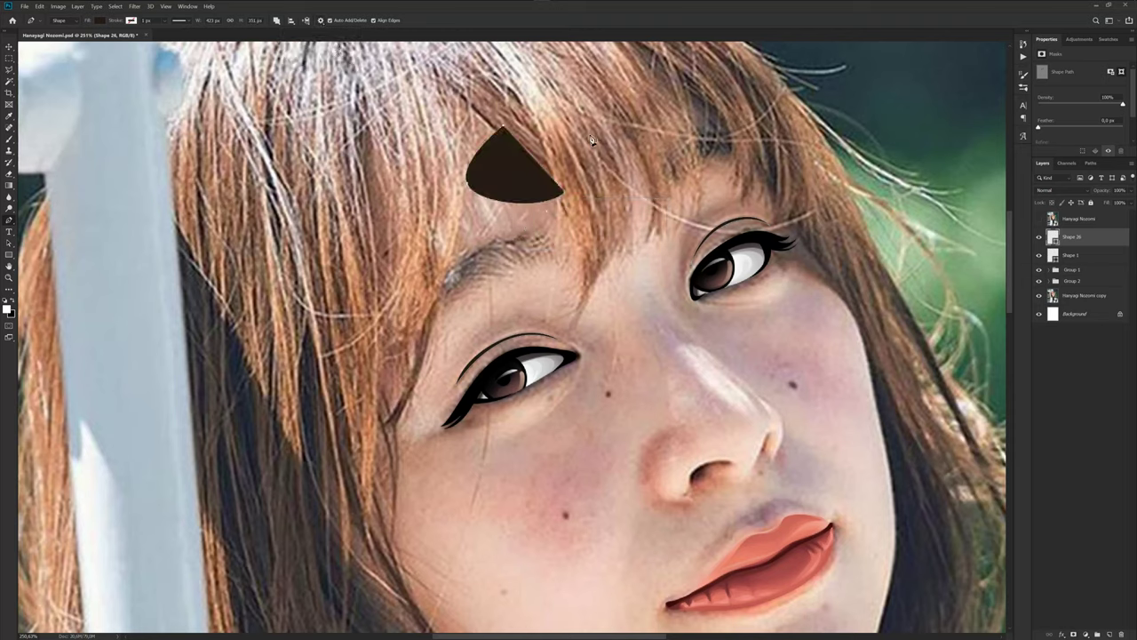
{"action": "left_click_drag", "start_coordinate": [572, 139], "coordinate": [595, 158]}
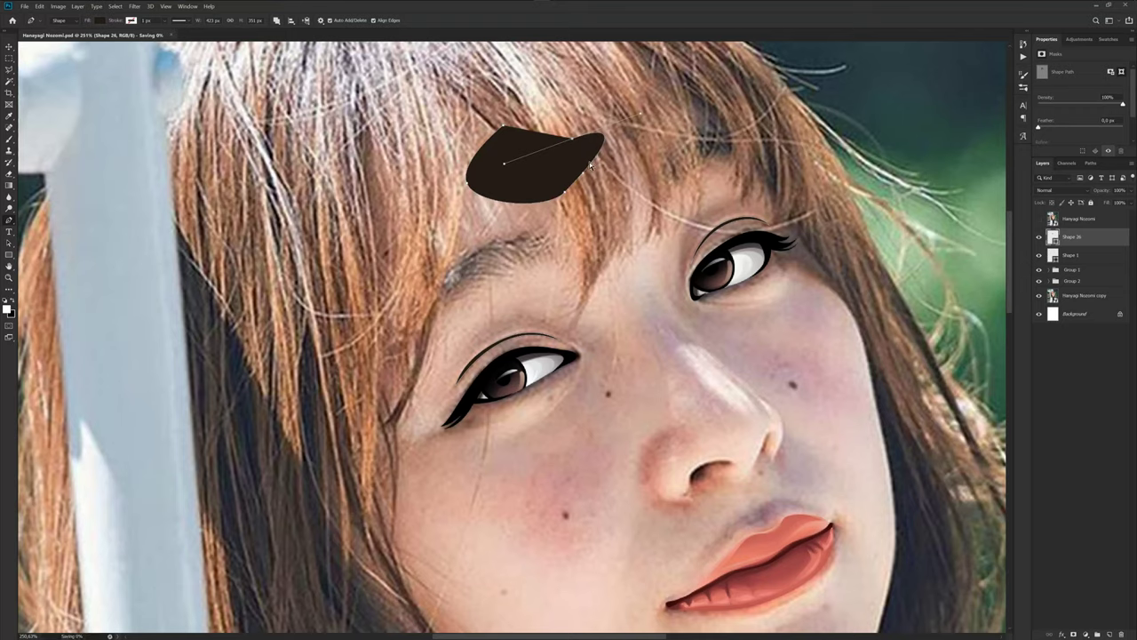
{"action": "key", "text": "ctrl+z"}
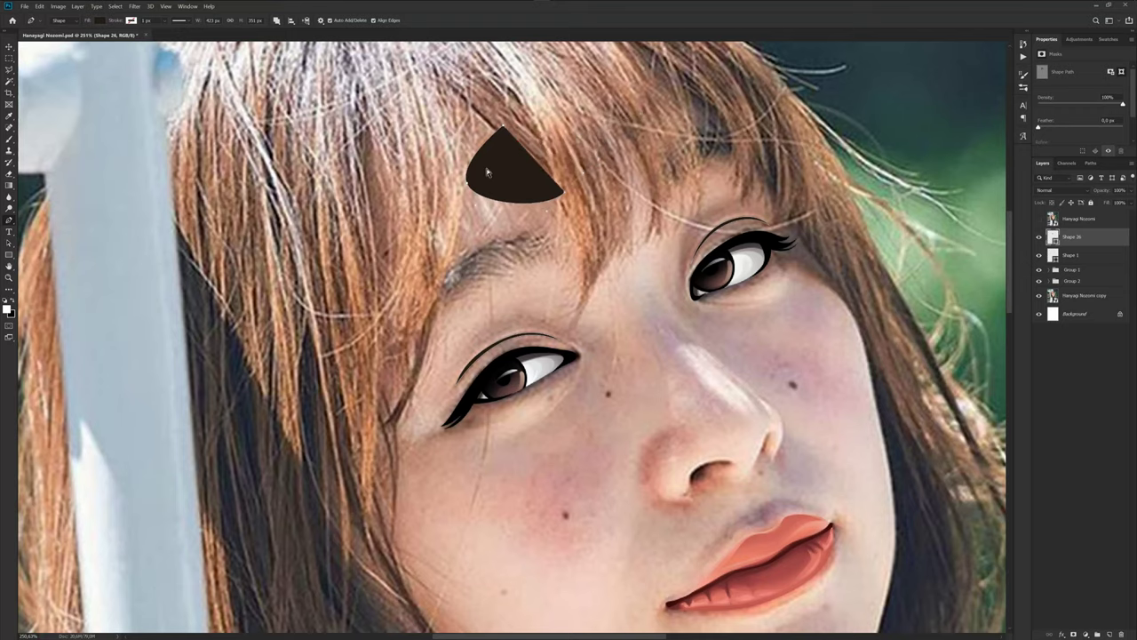
{"action": "key", "text": "ctrl+z"}
{"action": "key", "text": "ctrl+z"}
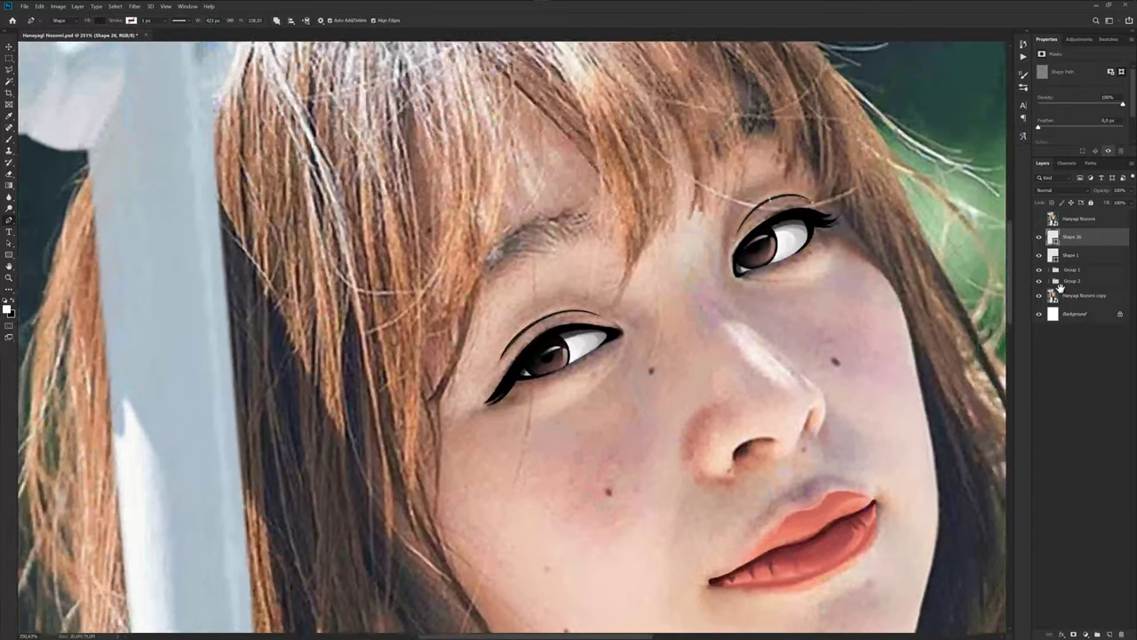
Return to the Shape 26 layer and keep the path outline colour at Light Gray.
{"action": "left_click", "coordinate": [1085, 254]}
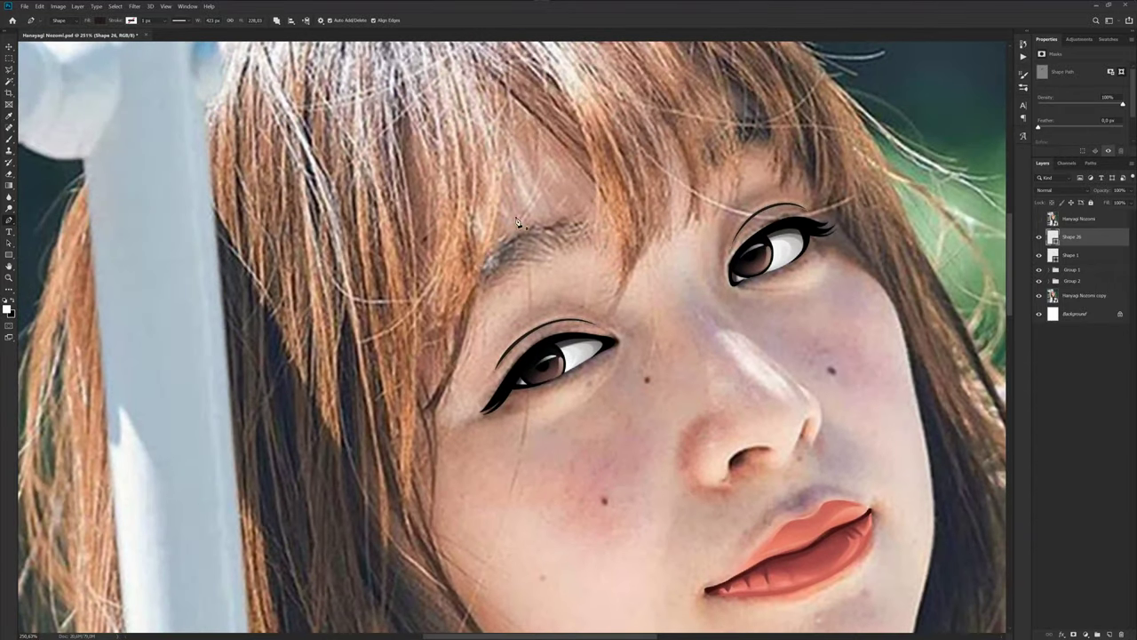
{"action": "mouse_move", "coordinate": [490, 343]}
{"action": "left_mouse_down"}
{"action": "mouse_move", "coordinate": [493, 214]}
{"action": "mouse_move", "coordinate": [495, 234]}
{"action": "left_mouse_up"}
{"action": "left_click", "coordinate": [320, 21]}
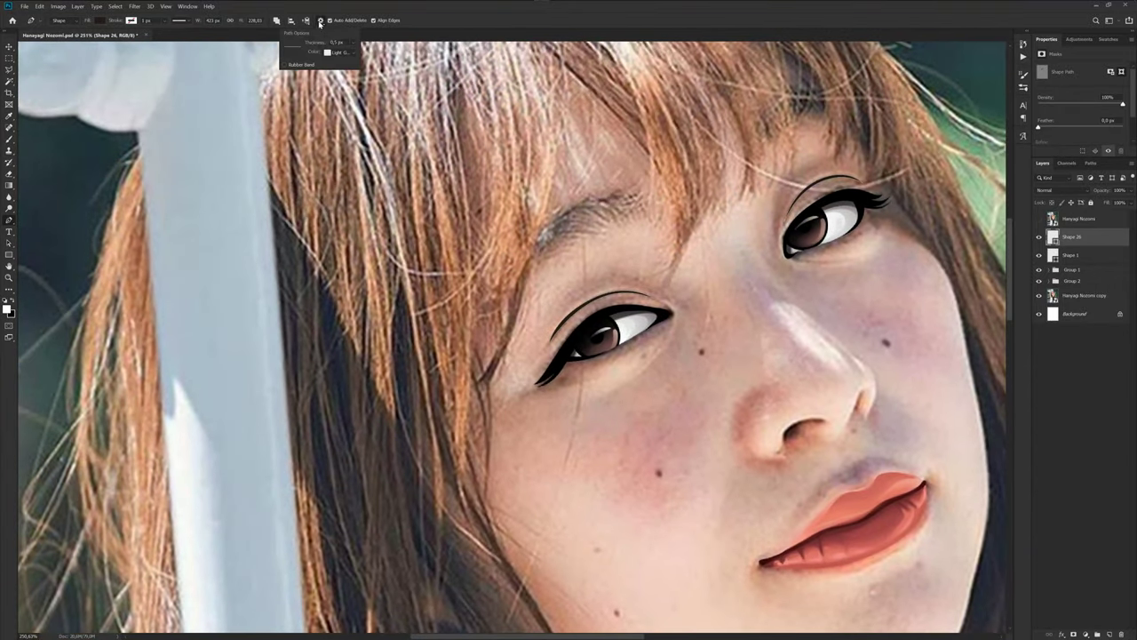
{"action": "left_click", "coordinate": [349, 52]}
{"action": "left_click", "coordinate": [343, 67]}
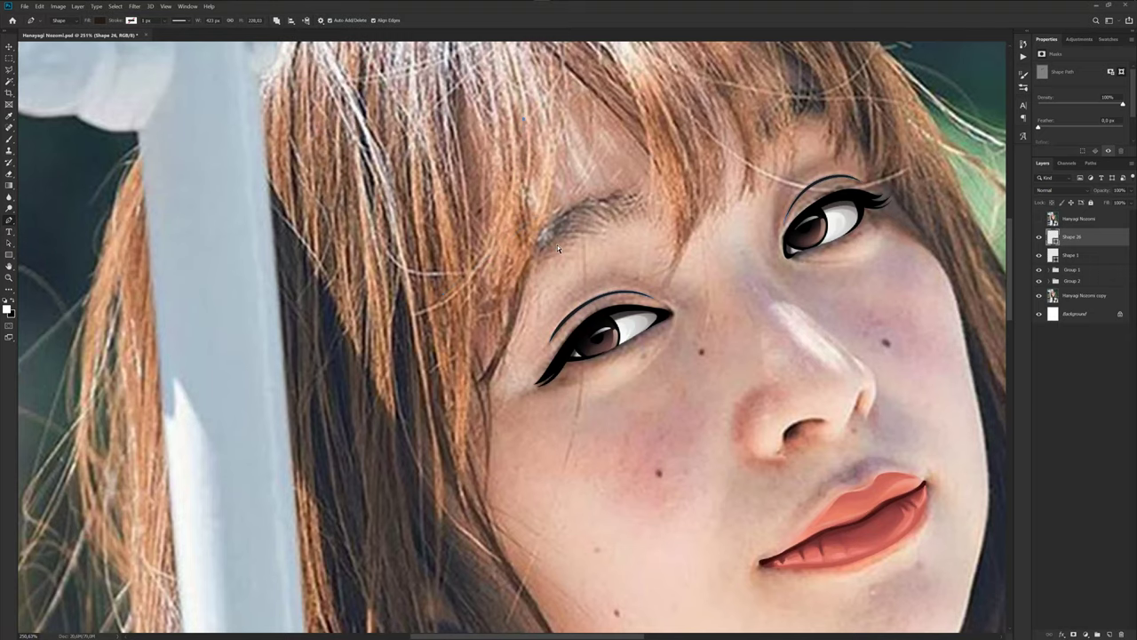
Begin the hair outline with a curved anchor running down from the bangs.
{"action": "scroll", "coordinate": [559, 202], "scroll_direction": "down", "scroll_amount": 3}
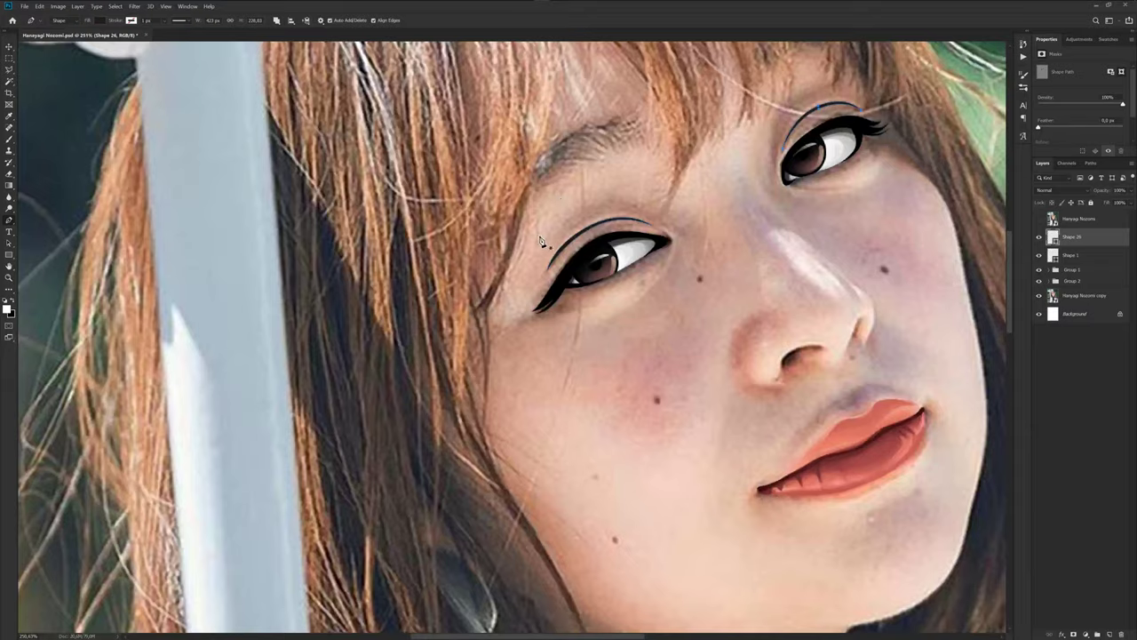
{"action": "scroll", "coordinate": [534, 250], "scroll_direction": "down", "scroll_amount": 1}
{"action": "scroll", "coordinate": [534, 250], "scroll_direction": "down", "scroll_amount": 1}
{"action": "scroll", "coordinate": [534, 250], "scroll_direction": "down", "scroll_amount": 1}
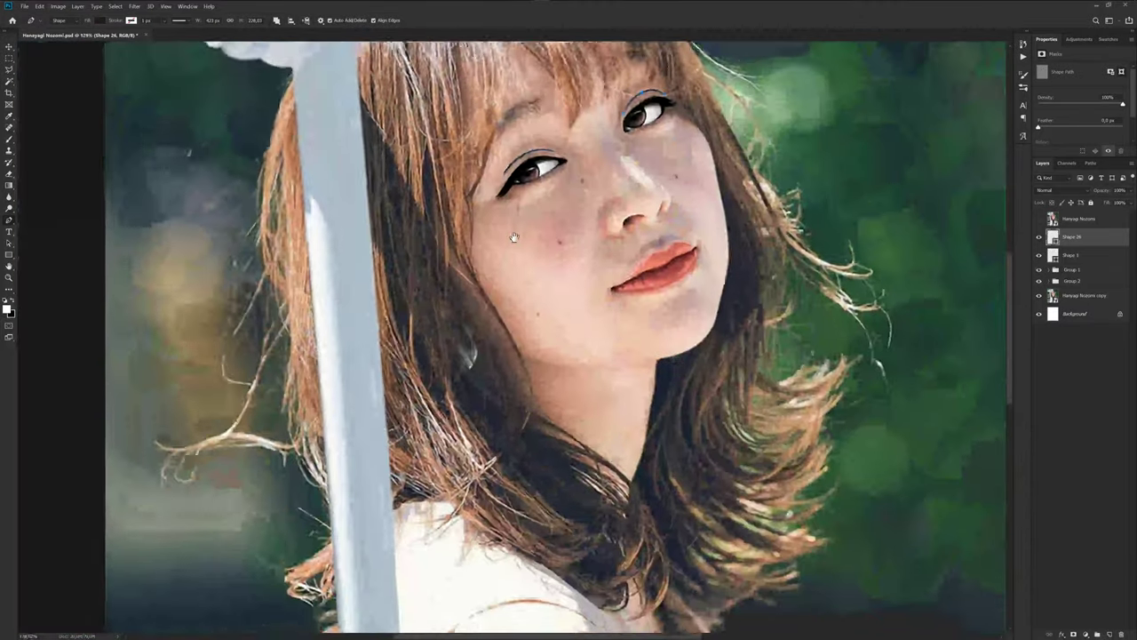
{"action": "left_click_drag", "start_coordinate": [513, 236], "coordinate": [505, 193]}
{"action": "scroll", "coordinate": [502, 186], "scroll_direction": "up", "scroll_amount": 2}
{"action": "scroll", "coordinate": [497, 178], "scroll_direction": "up", "scroll_amount": 1}
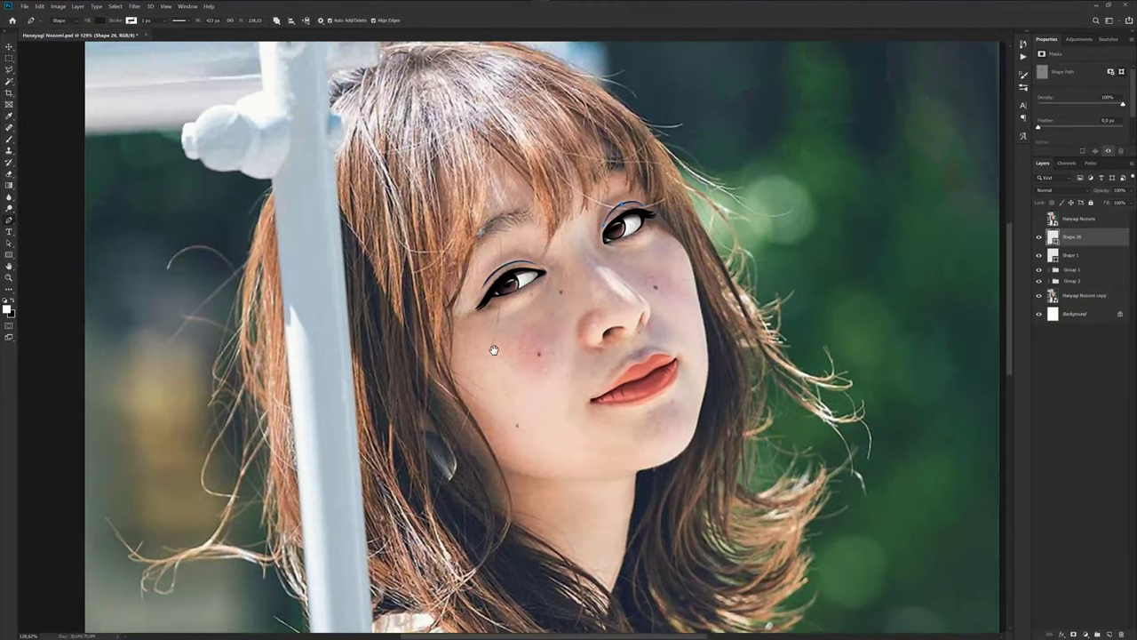
{"action": "scroll", "coordinate": [489, 172], "scroll_direction": "up", "scroll_amount": 1}
{"action": "scroll", "coordinate": [490, 171], "scroll_direction": "up", "scroll_amount": 2}
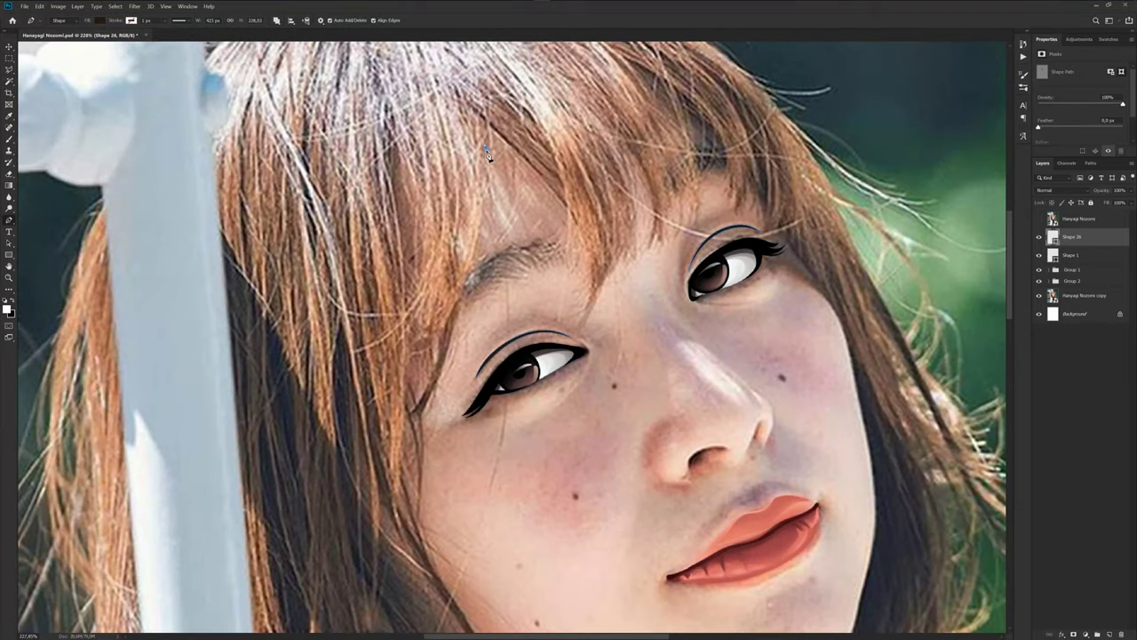
{"action": "scroll", "coordinate": [494, 212], "scroll_direction": "up", "scroll_amount": 1}
{"action": "scroll", "coordinate": [492, 183], "scroll_direction": "down", "scroll_amount": 1}
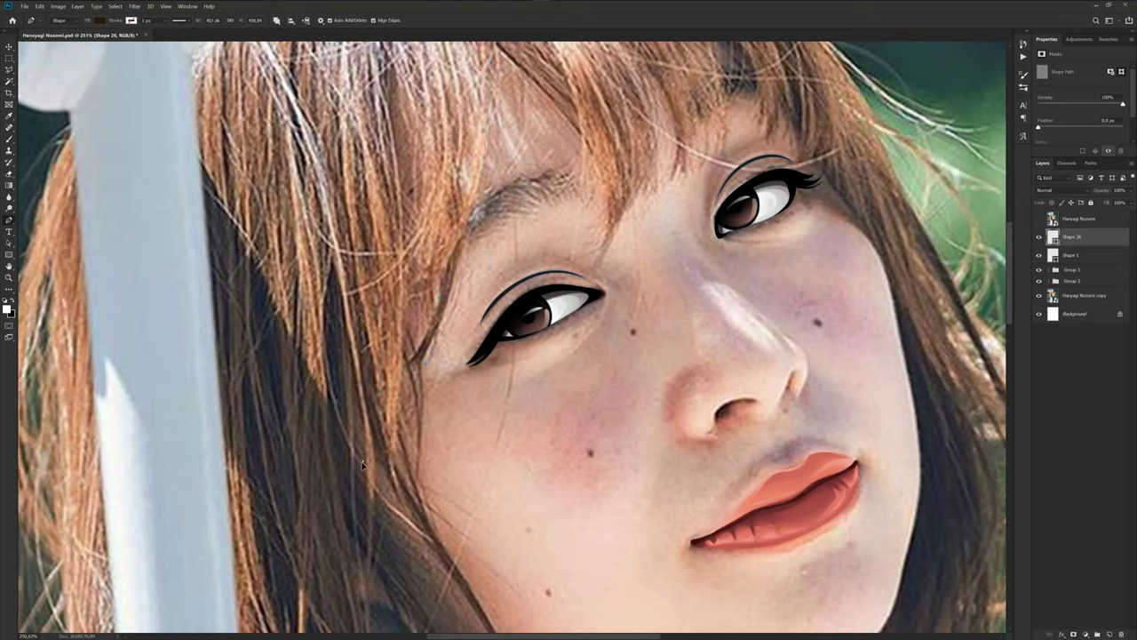
{"action": "left_click_drag", "start_coordinate": [426, 364], "coordinate": [403, 429]}
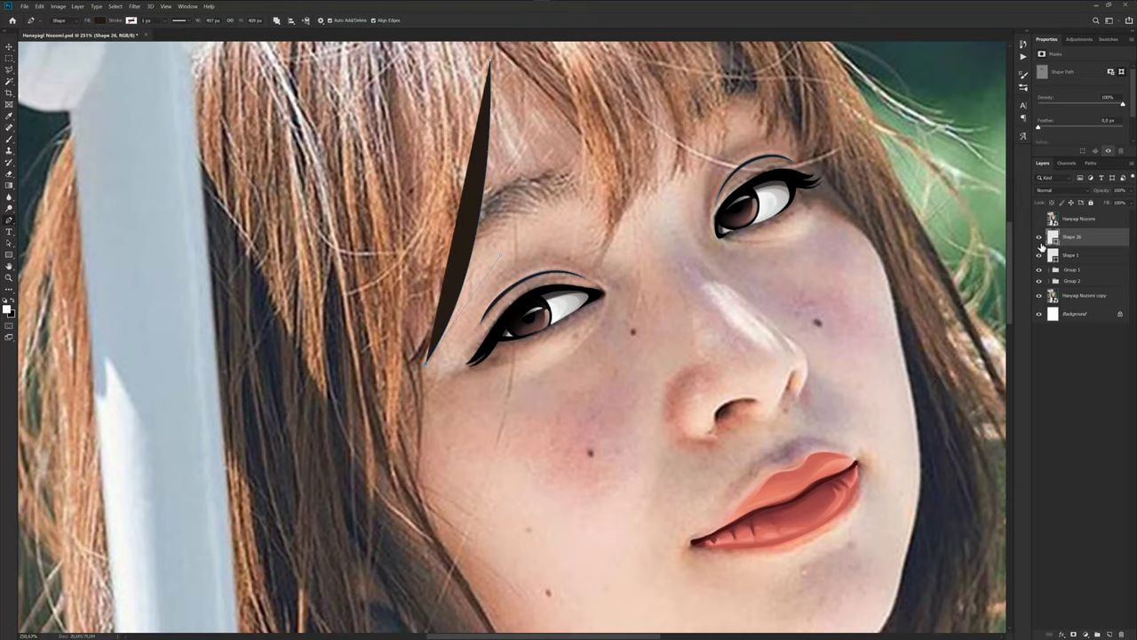
{"action": "scroll", "coordinate": [457, 325], "scroll_direction": "up", "scroll_amount": 1}
{"action": "scroll", "coordinate": [448, 302], "scroll_direction": "up", "scroll_amount": 1}
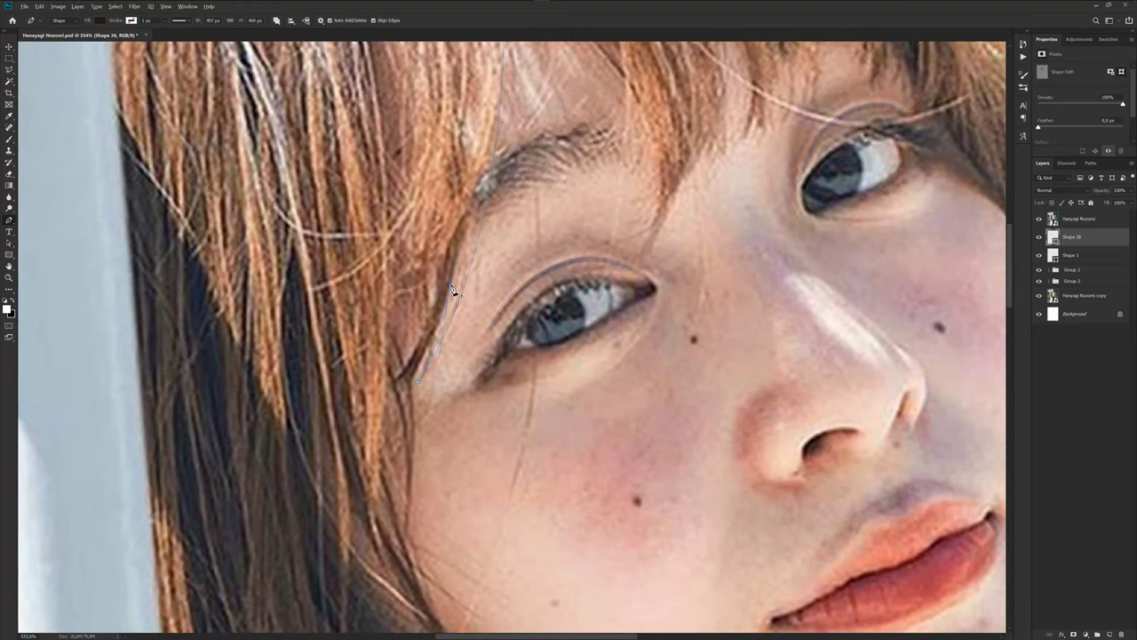
{"action": "left_click_drag", "start_coordinate": [439, 351], "coordinate": [497, 230]}
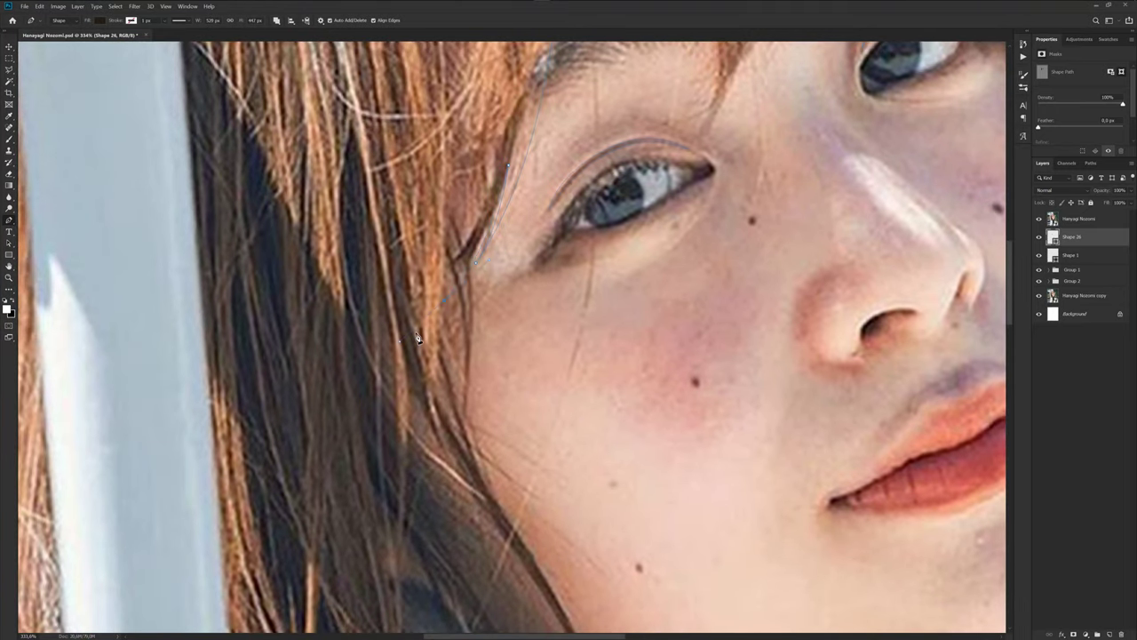
{"action": "scroll", "coordinate": [446, 307], "scroll_direction": "down", "scroll_amount": 1}
{"action": "scroll", "coordinate": [457, 303], "scroll_direction": "down", "scroll_amount": 2}
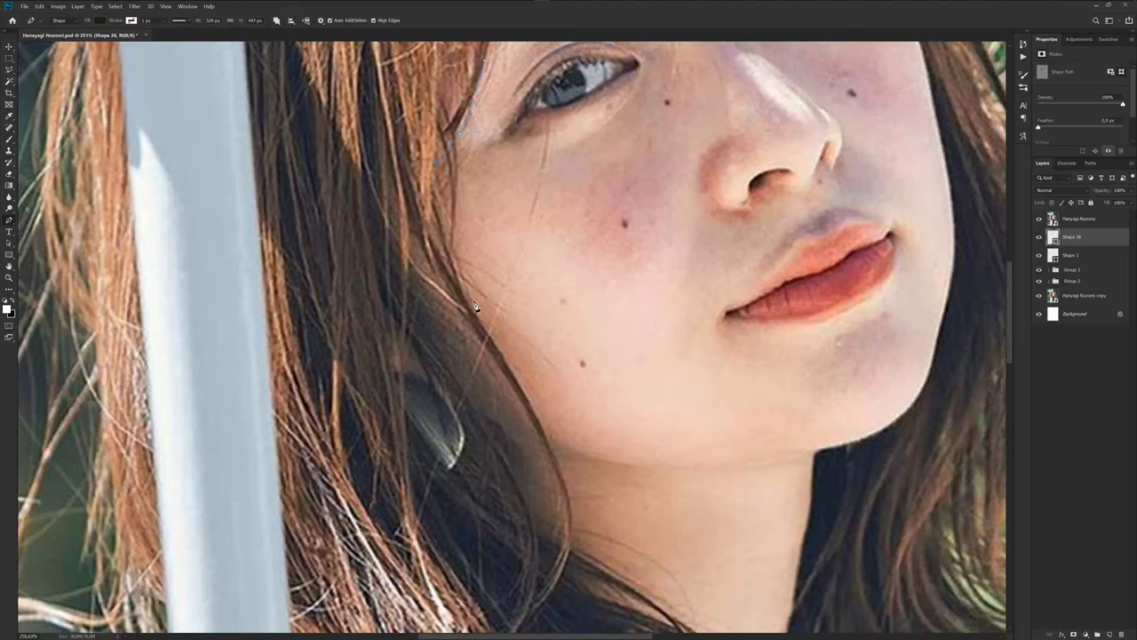
{"action": "scroll", "coordinate": [507, 355], "scroll_direction": "down", "scroll_amount": 3}
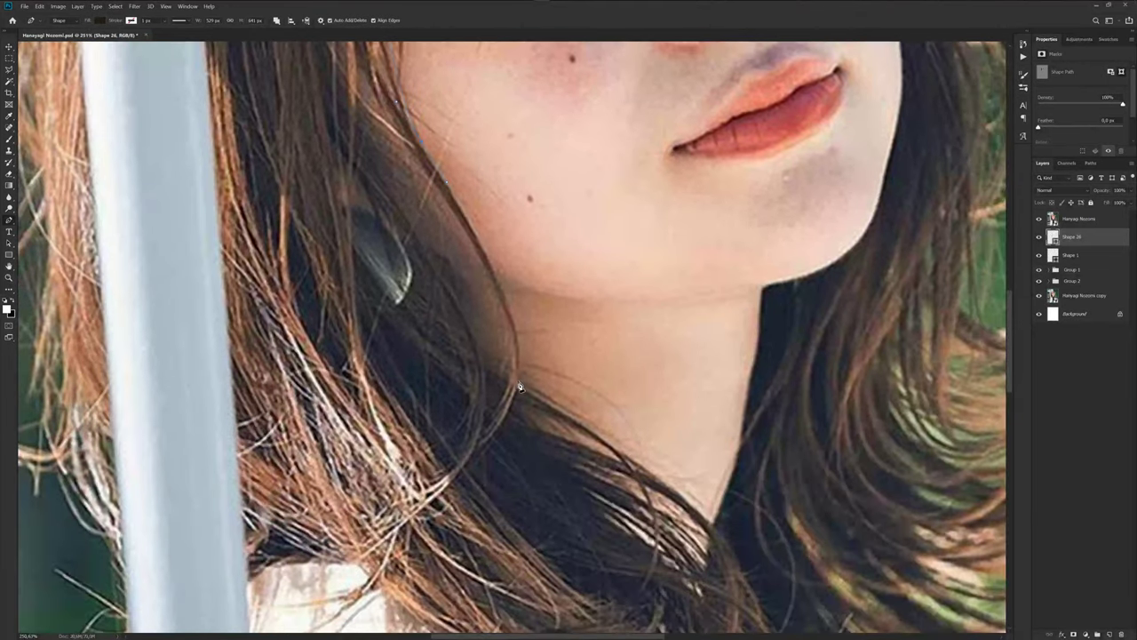
Continue the hair outline anchors past the jaw and neck down to the hair tips.
{"action": "left_click_drag", "start_coordinate": [520, 381], "coordinate": [498, 438]}
{"action": "left_click_drag", "start_coordinate": [459, 286], "coordinate": [503, 406]}
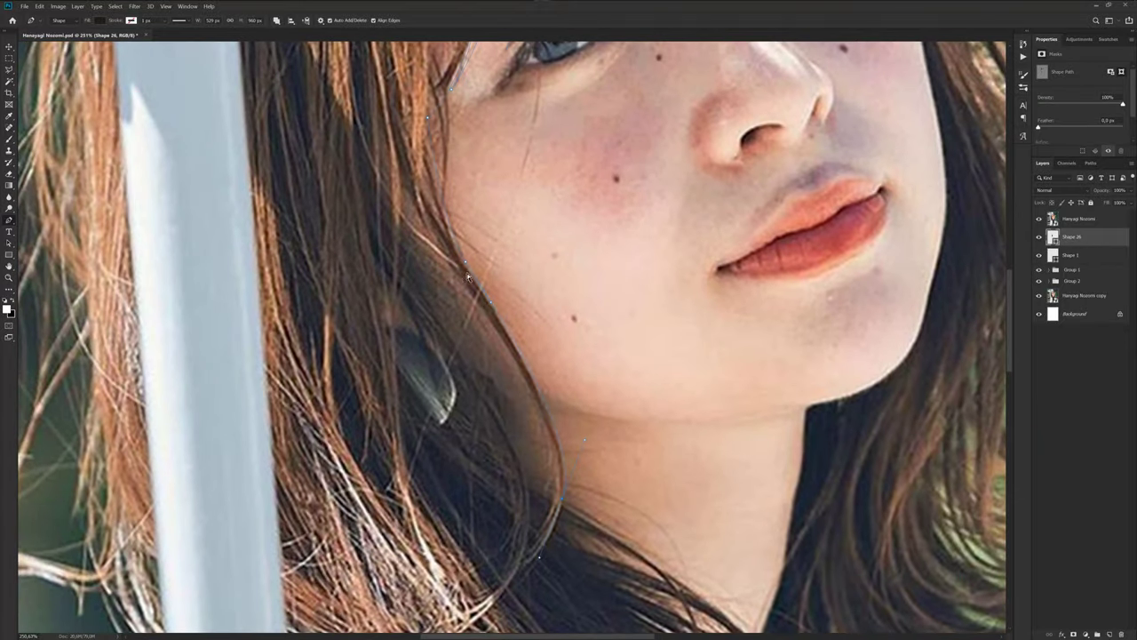
{"action": "key", "text": "ctrl+z"}
{"action": "left_click_drag", "start_coordinate": [601, 461], "coordinate": [516, 238]}
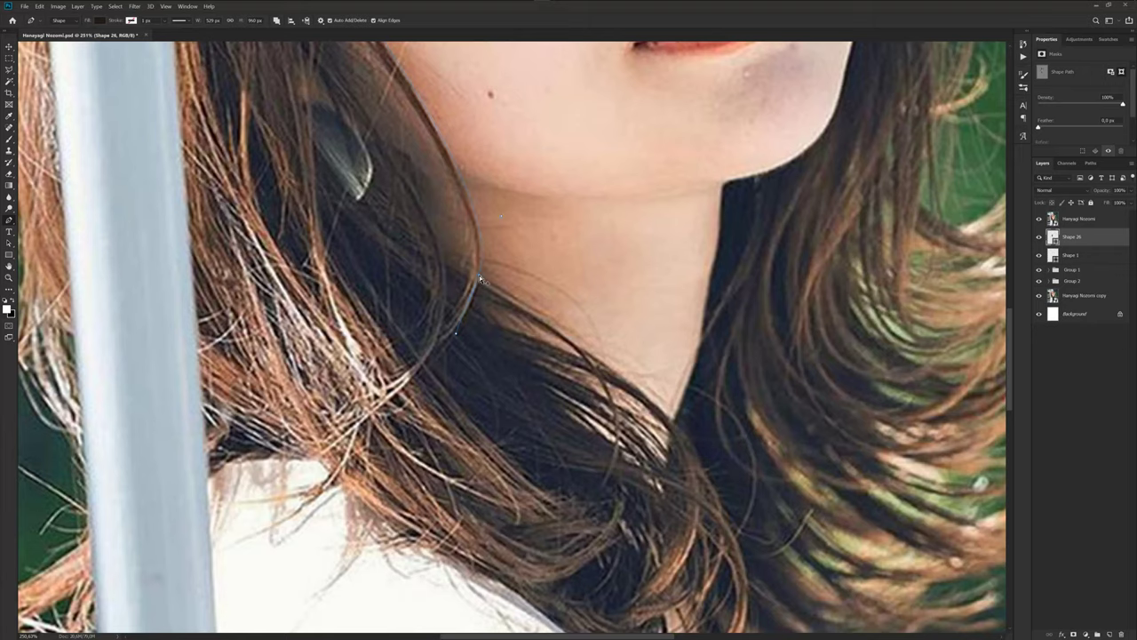
{"action": "left_click_drag", "start_coordinate": [578, 337], "coordinate": [486, 249]}
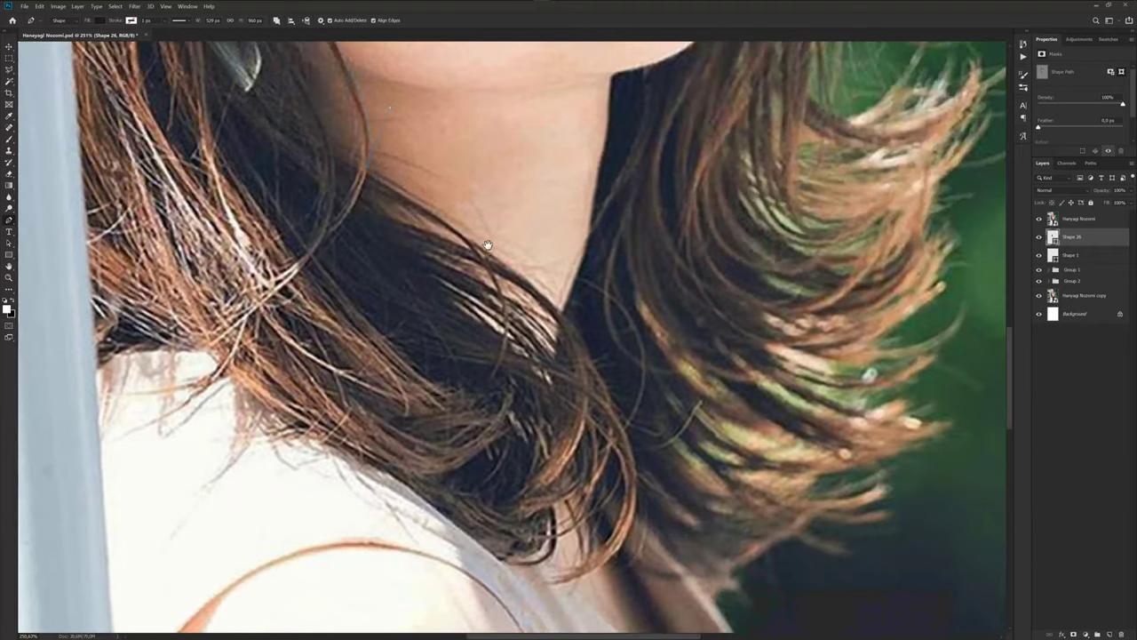
{"action": "left_click", "coordinate": [581, 335]}
{"action": "left_click", "coordinate": [627, 411]}
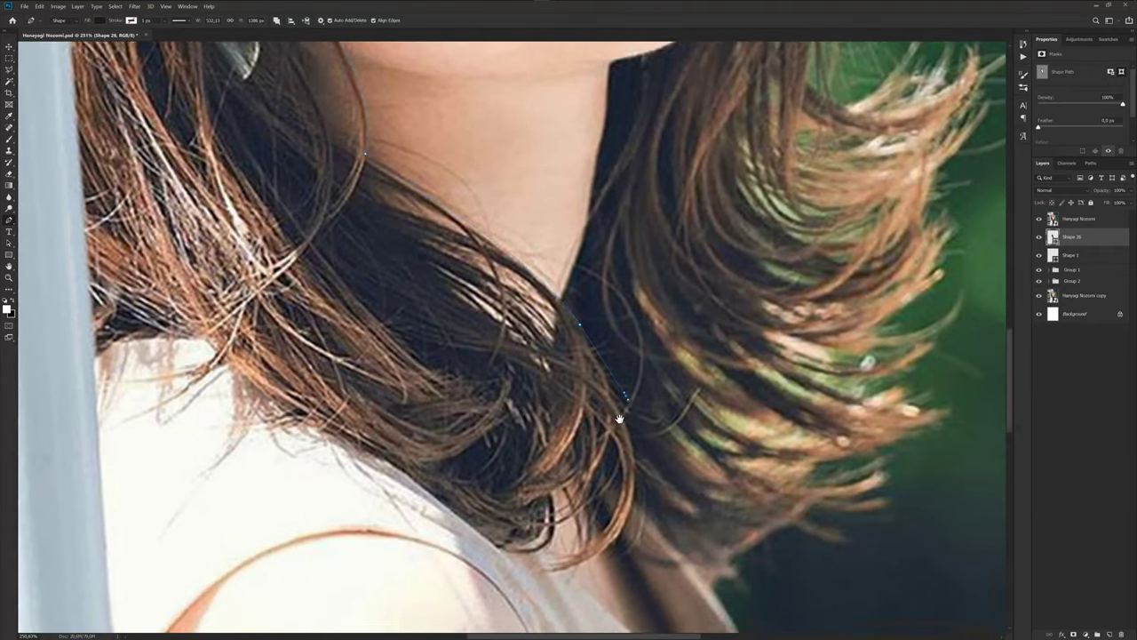
{"action": "left_click_drag", "start_coordinate": [627, 411], "coordinate": [607, 317]}
{"action": "left_click_drag", "start_coordinate": [611, 445], "coordinate": [591, 485]}
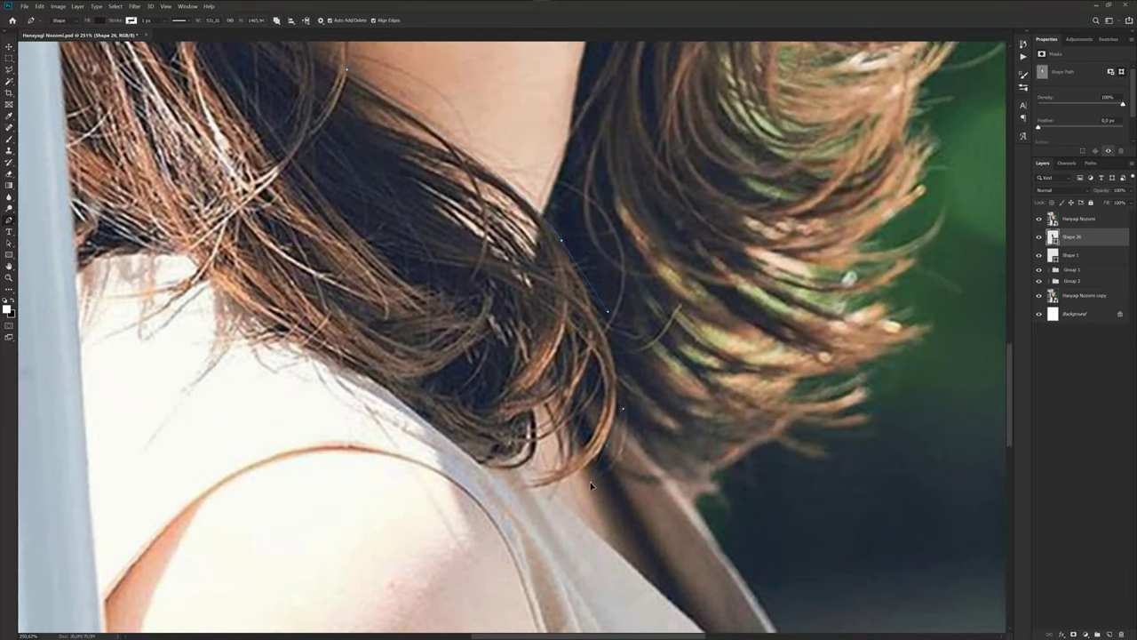
Curve the hair outline around the curled hair tips and up the outer edge.
{"action": "scroll", "coordinate": [553, 484], "scroll_direction": "up", "scroll_amount": 1}
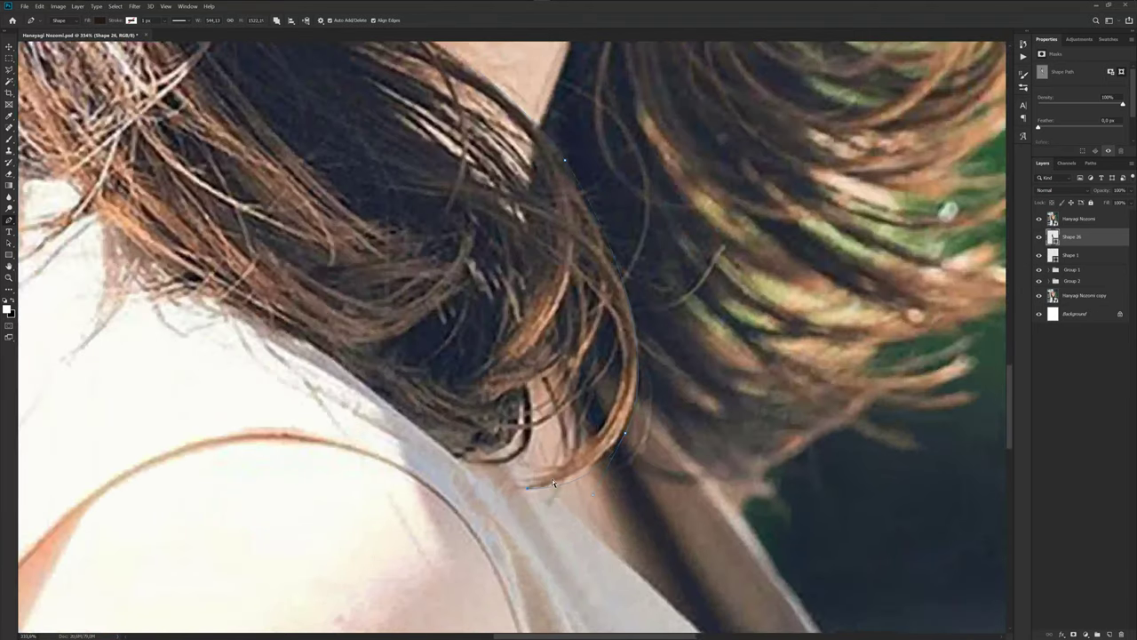
{"action": "left_click_drag", "start_coordinate": [526, 491], "coordinate": [585, 467]}
{"action": "left_click_drag", "start_coordinate": [501, 488], "coordinate": [577, 463]}
{"action": "left_click_drag", "start_coordinate": [504, 478], "coordinate": [516, 475]}
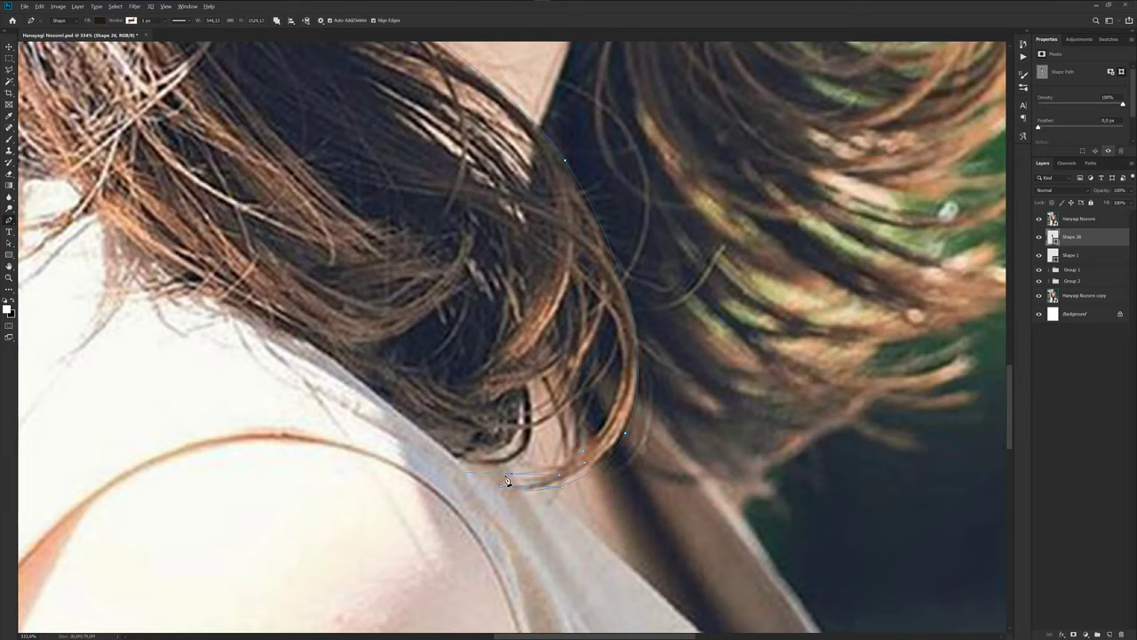
{"action": "left_click", "coordinate": [583, 458]}
{"action": "left_click", "coordinate": [639, 391]}
Trace curved anchors along the hair strands falling over the shoulder to the strand tip.
{"action": "left_click_drag", "start_coordinate": [404, 432], "coordinate": [544, 456]}
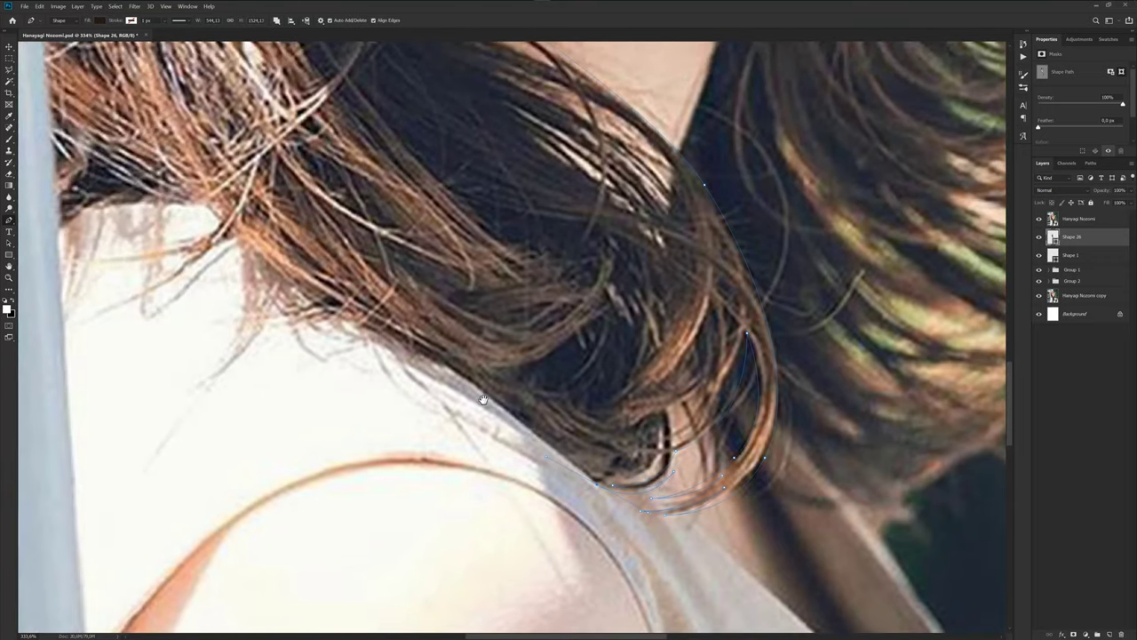
{"action": "left_click_drag", "start_coordinate": [436, 365], "coordinate": [556, 411]}
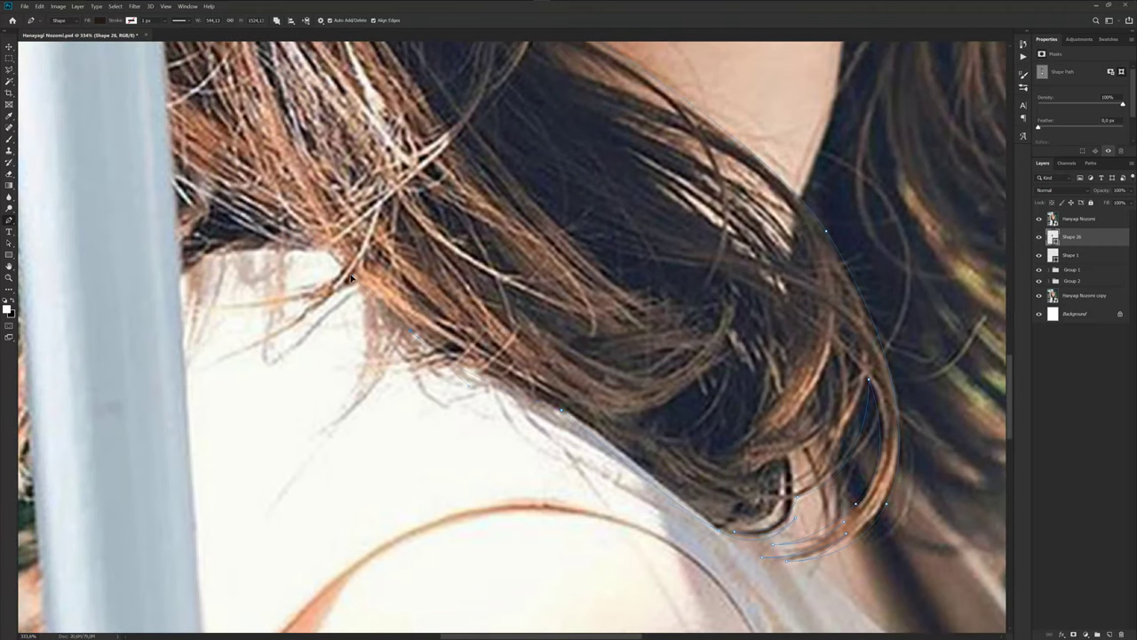
{"action": "left_click_drag", "start_coordinate": [471, 384], "coordinate": [523, 394]}
{"action": "left_click_drag", "start_coordinate": [351, 404], "coordinate": [300, 427]}
{"action": "left_click", "coordinate": [356, 286]}
{"action": "left_click_drag", "start_coordinate": [325, 189], "coordinate": [327, 176]}
{"action": "left_click_drag", "start_coordinate": [355, 296], "coordinate": [361, 359]}
{"action": "left_click_drag", "start_coordinate": [326, 218], "coordinate": [453, 308]}
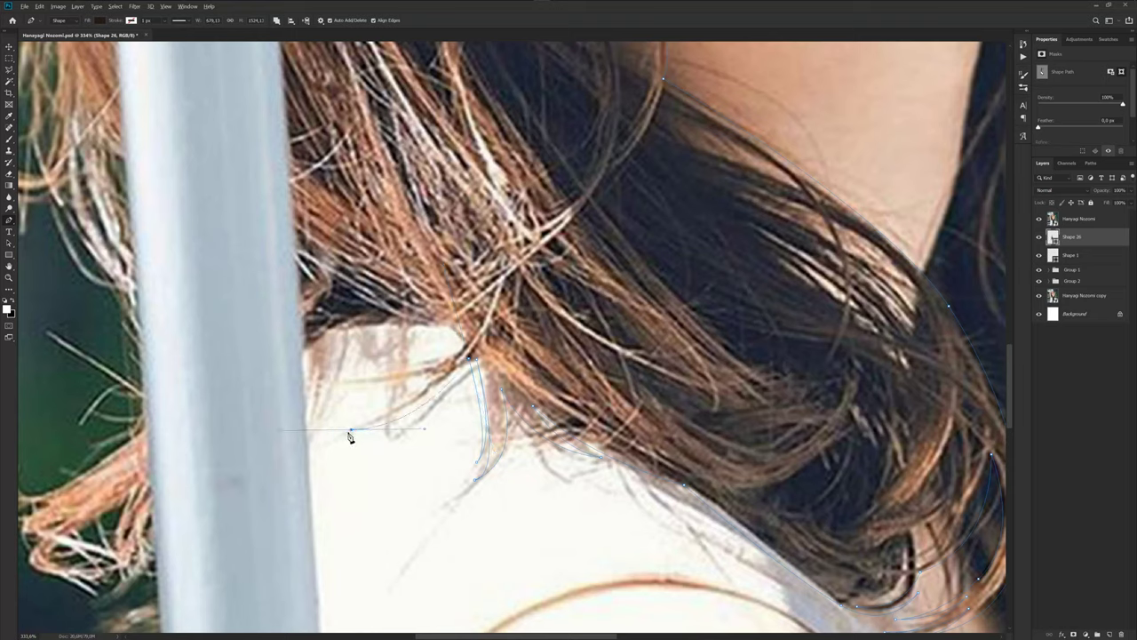
{"action": "left_click_drag", "start_coordinate": [351, 430], "coordinate": [425, 429]}
{"action": "mouse_move", "coordinate": [458, 352]}
{"action": "left_mouse_down"}
{"action": "mouse_move", "coordinate": [438, 384]}
{"action": "mouse_move", "coordinate": [445, 377]}
{"action": "left_mouse_up"}
{"action": "left_click", "coordinate": [342, 383]}
Run a straight outline edge across the pole to a left flyaway strand tip.
{"action": "scroll", "coordinate": [450, 329], "scroll_direction": "left", "scroll_amount": 3}
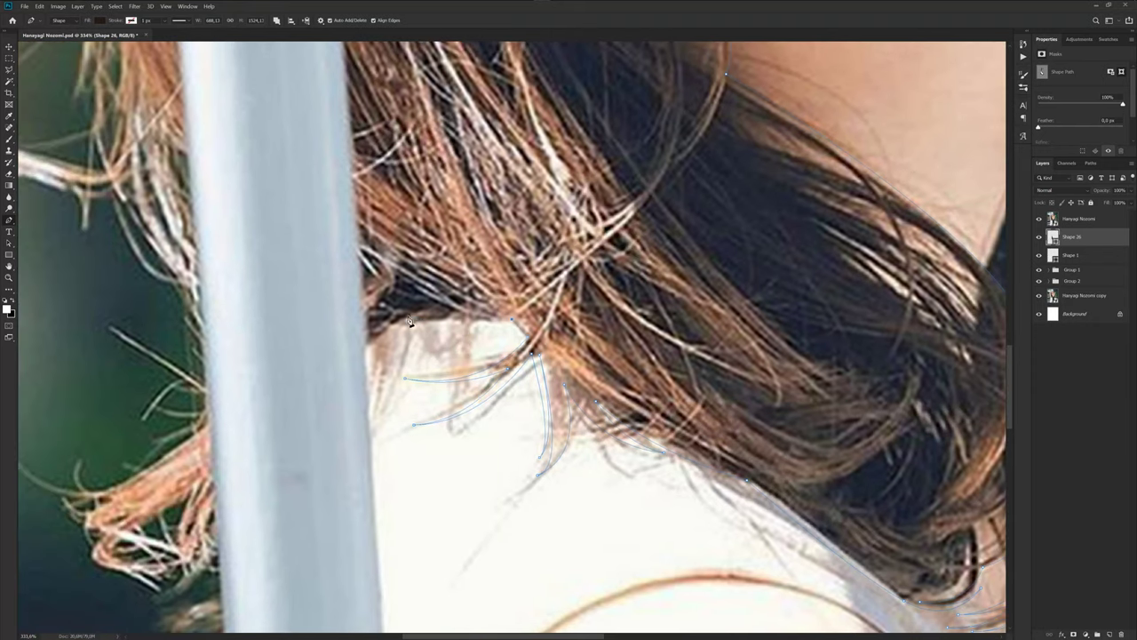
{"action": "scroll", "coordinate": [406, 323], "scroll_direction": "down", "scroll_amount": 2}
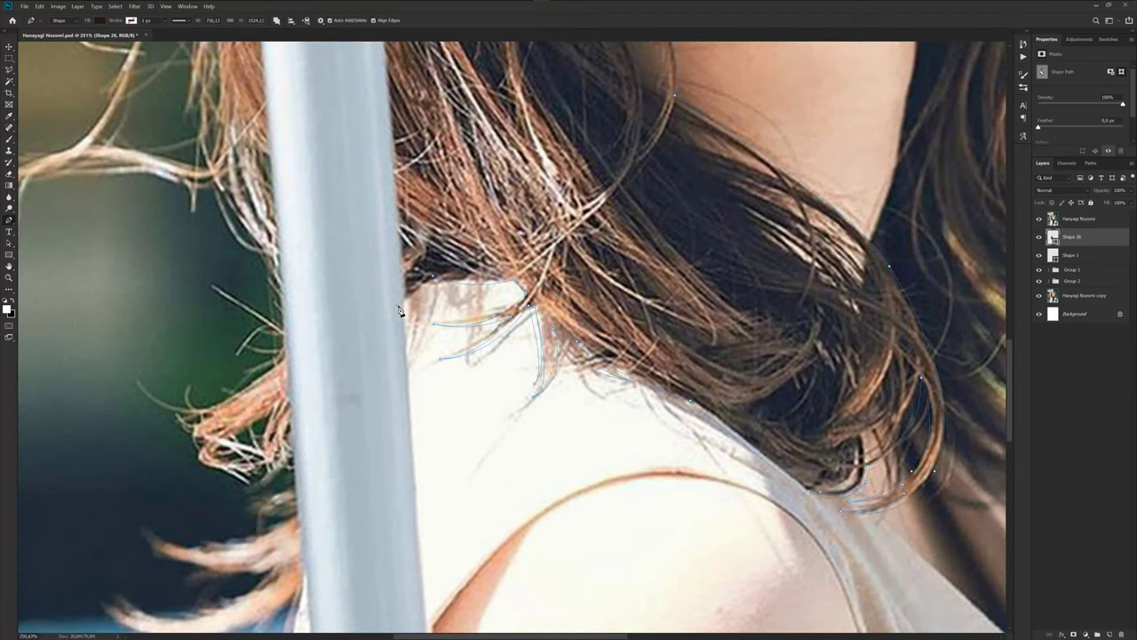
{"action": "scroll", "coordinate": [399, 311], "scroll_direction": "down", "scroll_amount": 3}
{"action": "scroll", "coordinate": [411, 300], "scroll_direction": "up", "scroll_amount": 1}
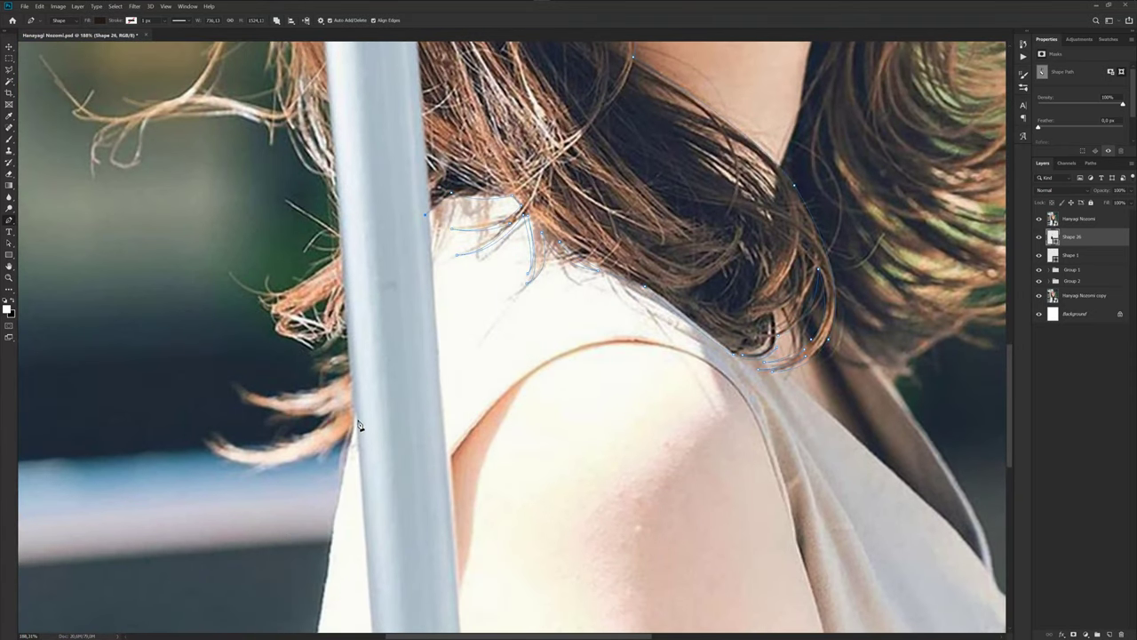
{"action": "left_click", "coordinate": [353, 429]}
{"action": "left_click_drag", "start_coordinate": [206, 444], "coordinate": [139, 393]}
Undo and re-place the flyaway strand tip point, then curve the outline up that strand.
{"action": "scroll", "coordinate": [209, 449], "scroll_direction": "up", "scroll_amount": 2}
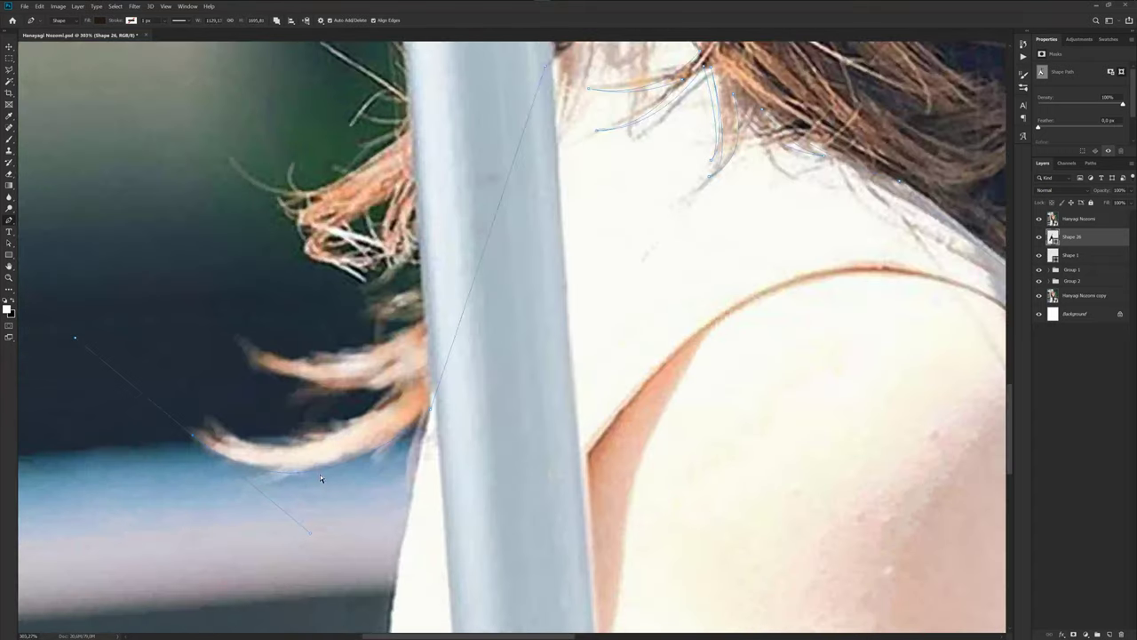
{"action": "key", "text": "ctrl+z"}
{"action": "left_click_drag", "start_coordinate": [193, 441], "coordinate": [302, 458]}
{"action": "mouse_move", "coordinate": [192, 433]}
{"action": "left_mouse_down"}
{"action": "mouse_move", "coordinate": [165, 397]}
{"action": "mouse_move", "coordinate": [283, 452]}
{"action": "mouse_move", "coordinate": [196, 419]}
{"action": "left_mouse_up"}
{"action": "left_click_drag", "start_coordinate": [305, 393], "coordinate": [318, 387]}
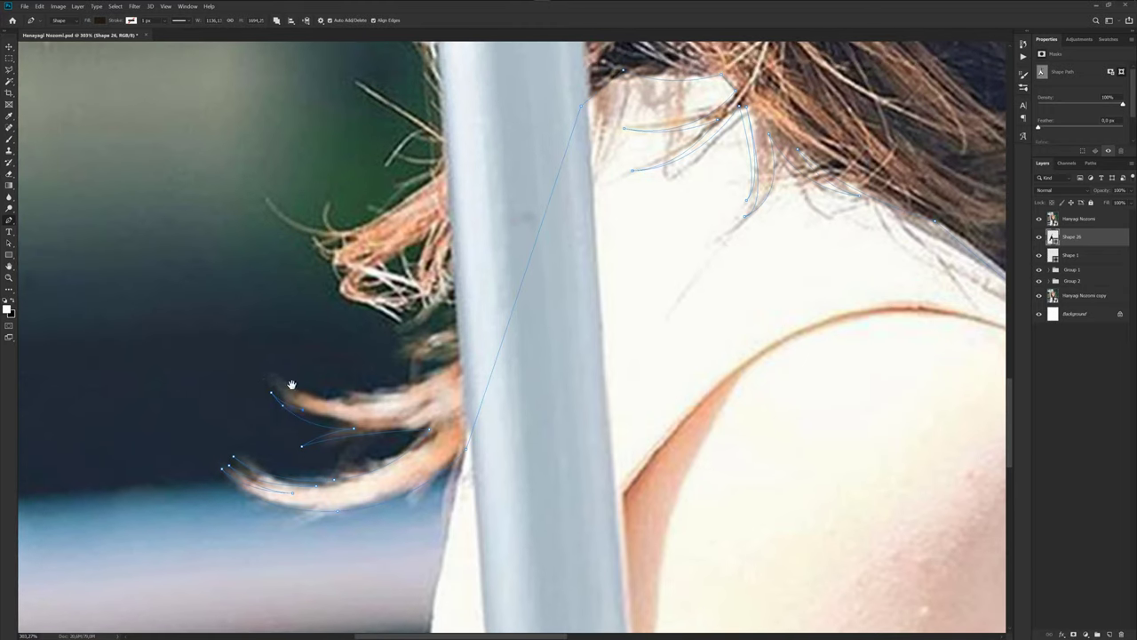
{"action": "scroll", "coordinate": [257, 373], "scroll_direction": "up", "scroll_amount": 1}
{"action": "scroll", "coordinate": [258, 373], "scroll_direction": "left", "scroll_amount": 1}
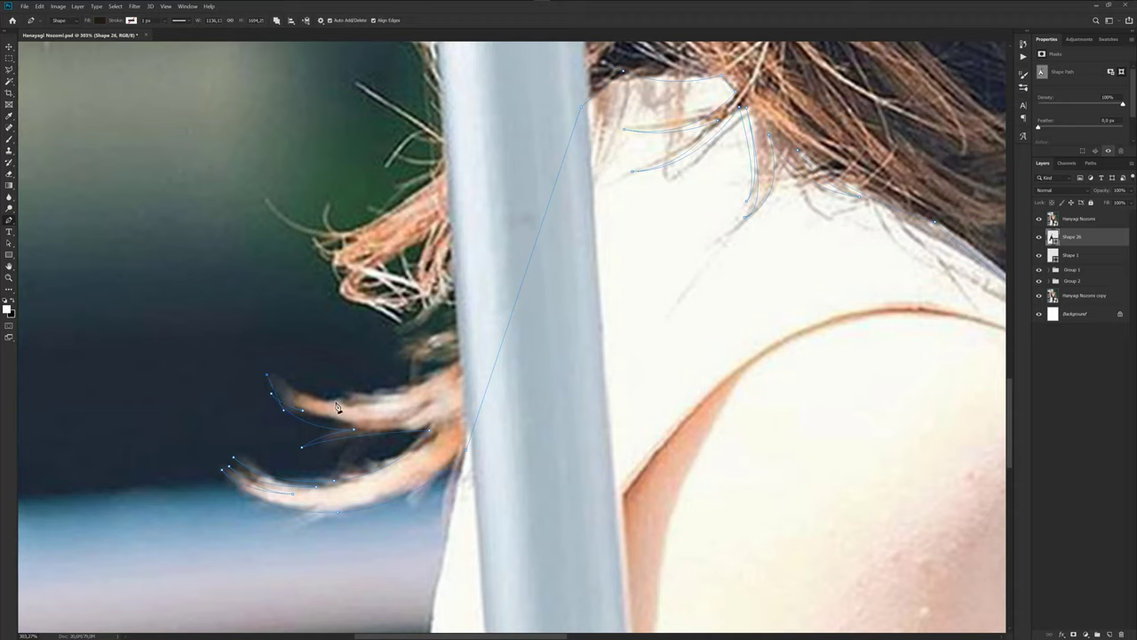
{"action": "left_click_drag", "start_coordinate": [337, 406], "coordinate": [367, 406]}
Add curved anchors along the next left flyaway strands, dropping one point's outgoing handle.
{"action": "mouse_move", "coordinate": [407, 373]}
{"action": "left_mouse_down"}
{"action": "mouse_move", "coordinate": [432, 374]}
{"action": "mouse_move", "coordinate": [399, 371]}
{"action": "mouse_move", "coordinate": [446, 350]}
{"action": "mouse_move", "coordinate": [450, 329]}
{"action": "left_mouse_up"}
{"action": "left_click_drag", "start_coordinate": [502, 279], "coordinate": [500, 269]}
{"action": "left_click_drag", "start_coordinate": [459, 317], "coordinate": [483, 355]}
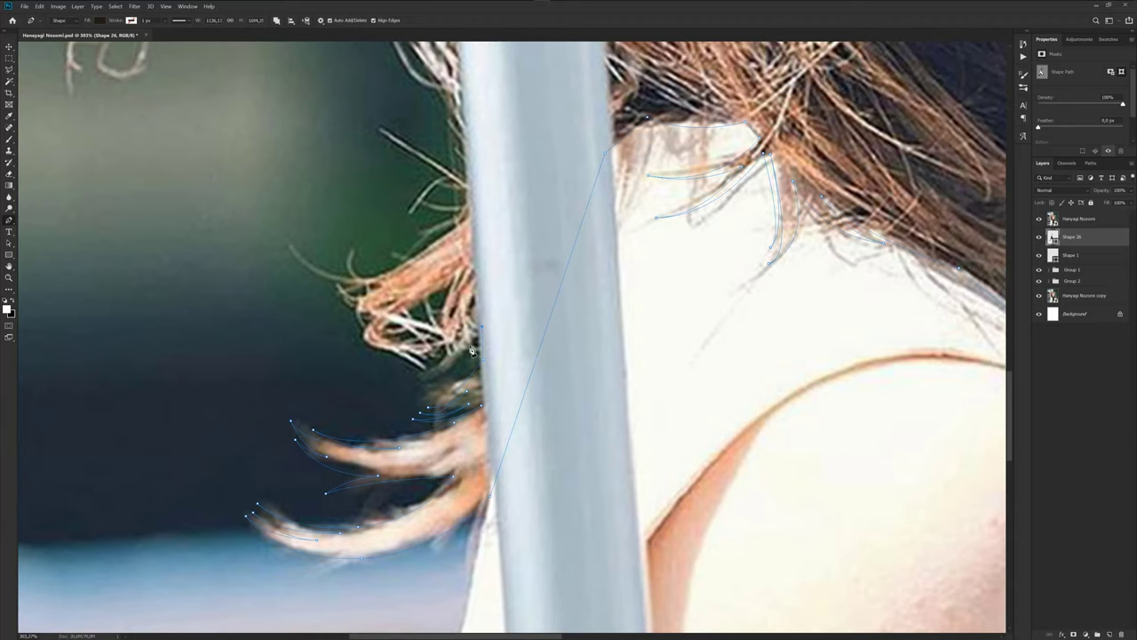
{"action": "left_click_drag", "start_coordinate": [414, 380], "coordinate": [383, 379]}
{"action": "key", "text": "Escape"}
{"action": "left_click_drag", "start_coordinate": [405, 359], "coordinate": [437, 356]}
{"action": "left_click_drag", "start_coordinate": [352, 334], "coordinate": [435, 351]}
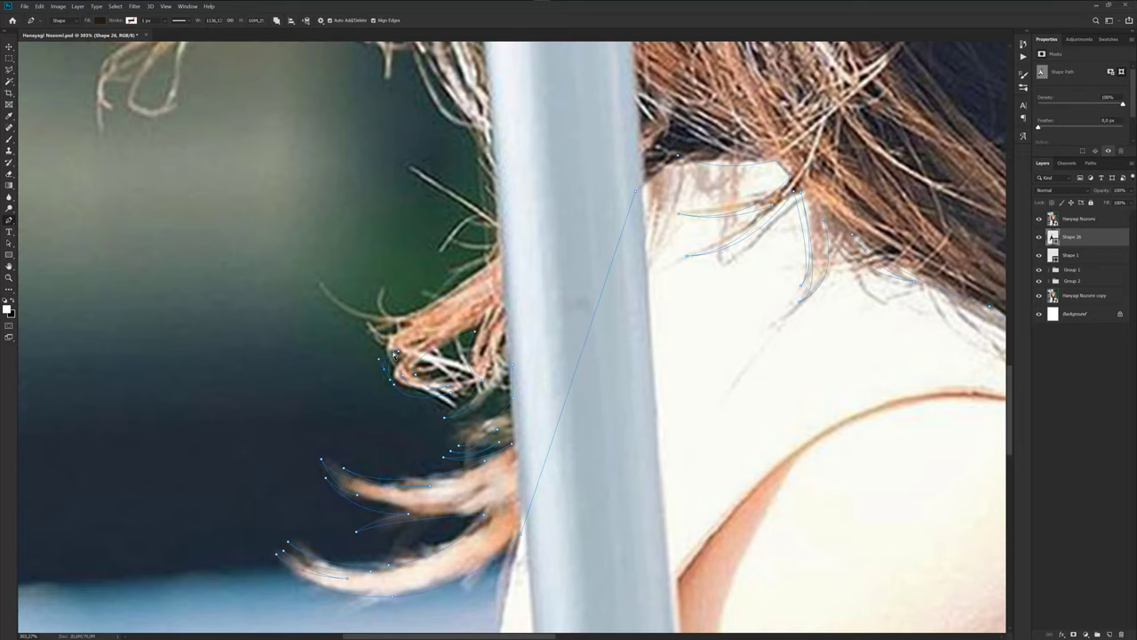
Continue the left-edge outline around the upper strands beside the pole.
{"action": "scroll", "coordinate": [387, 367], "scroll_direction": "up", "scroll_amount": 2}
{"action": "left_click_drag", "start_coordinate": [382, 403], "coordinate": [388, 405]}
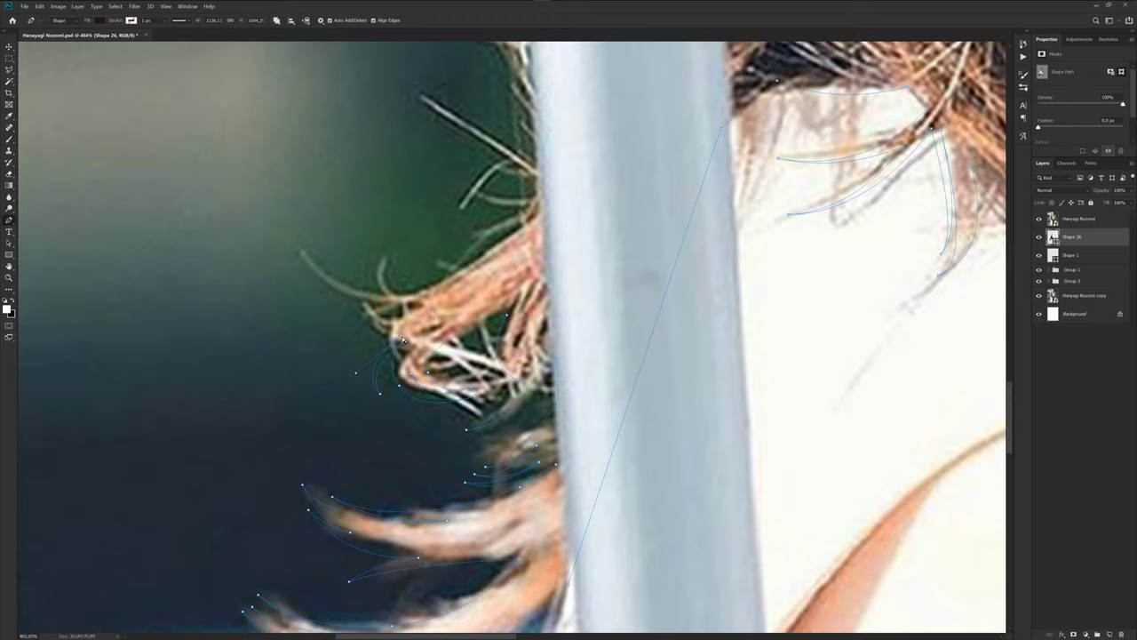
{"action": "left_click_drag", "start_coordinate": [403, 341], "coordinate": [418, 314]}
{"action": "scroll", "coordinate": [374, 377], "scroll_direction": "up", "scroll_amount": 3}
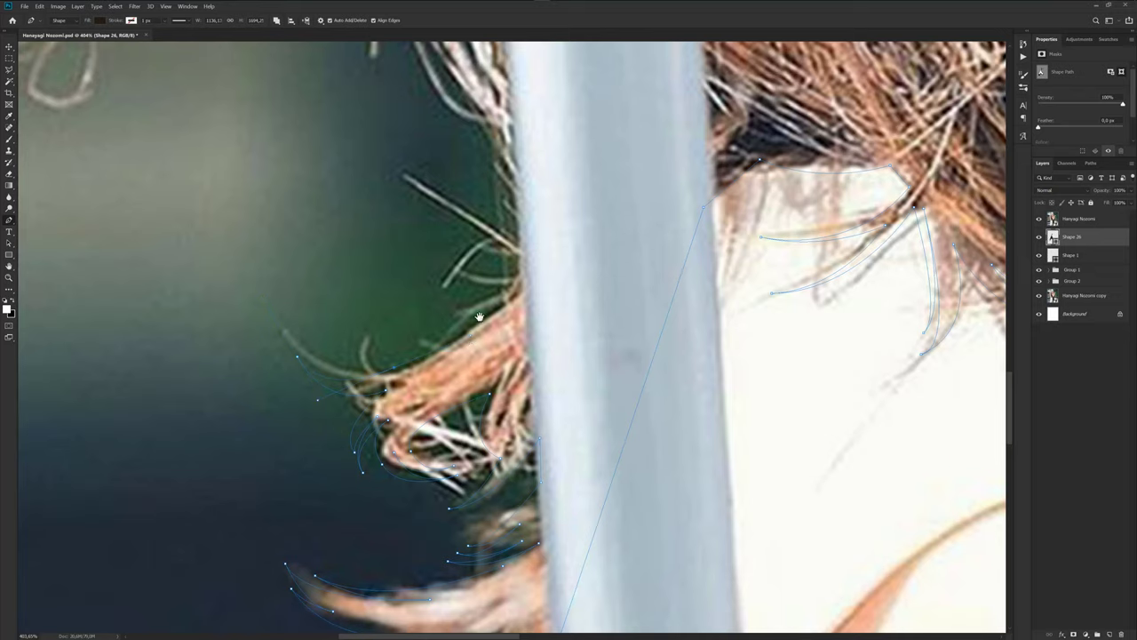
{"action": "scroll", "coordinate": [479, 316], "scroll_direction": "up", "scroll_amount": 3}
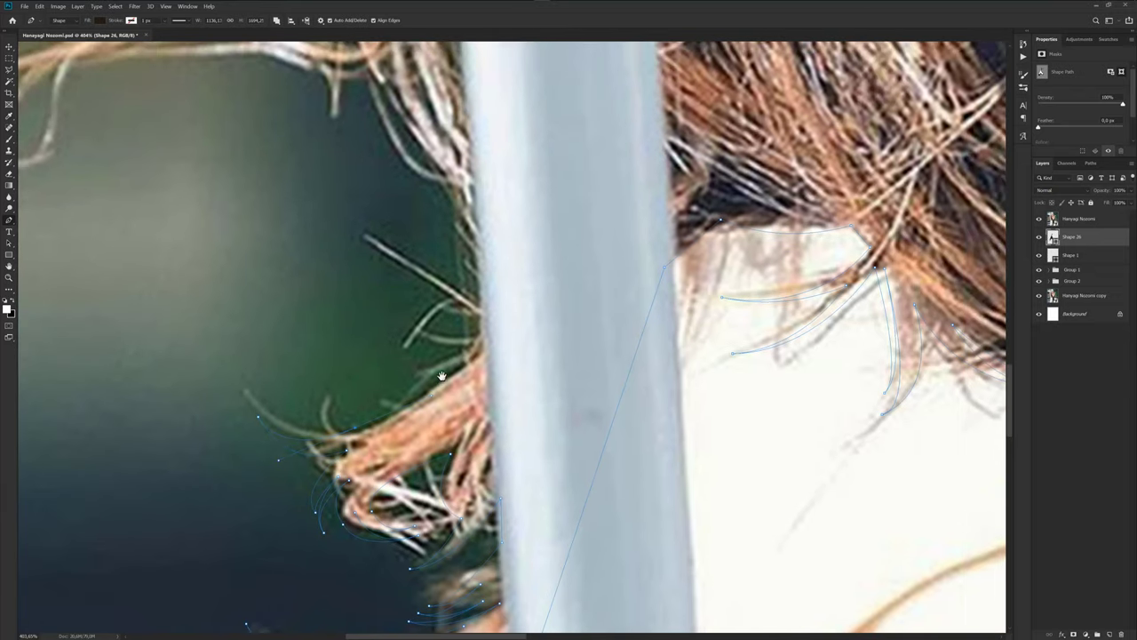
{"action": "left_click", "coordinate": [391, 388]}
{"action": "scroll", "coordinate": [483, 330], "scroll_direction": "down", "scroll_amount": 3}
{"action": "scroll", "coordinate": [471, 382], "scroll_direction": "down", "scroll_amount": 3}
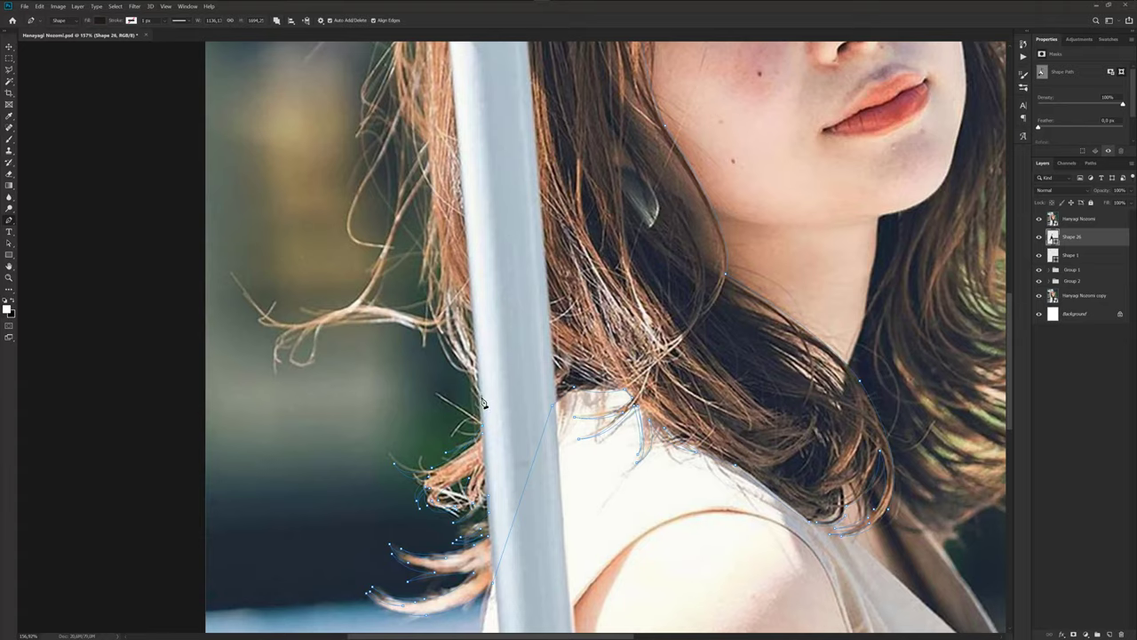
{"action": "scroll", "coordinate": [480, 396], "scroll_direction": "down", "scroll_amount": 2}
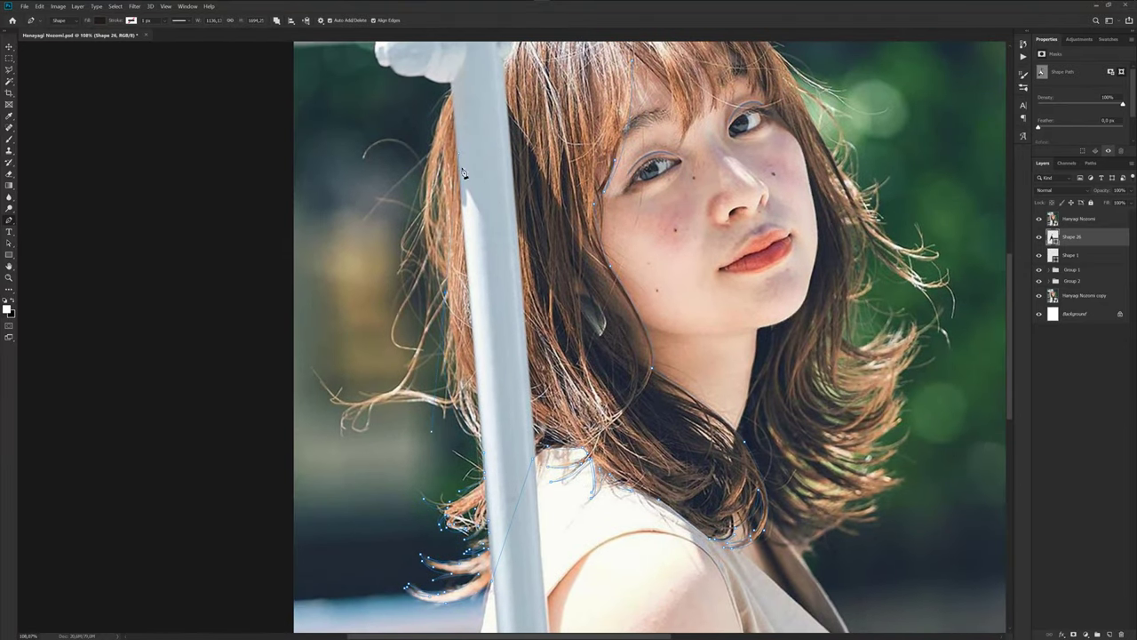
{"action": "scroll", "coordinate": [444, 306], "scroll_direction": "up", "scroll_amount": 2}
{"action": "scroll", "coordinate": [426, 400], "scroll_direction": "up", "scroll_amount": 1}
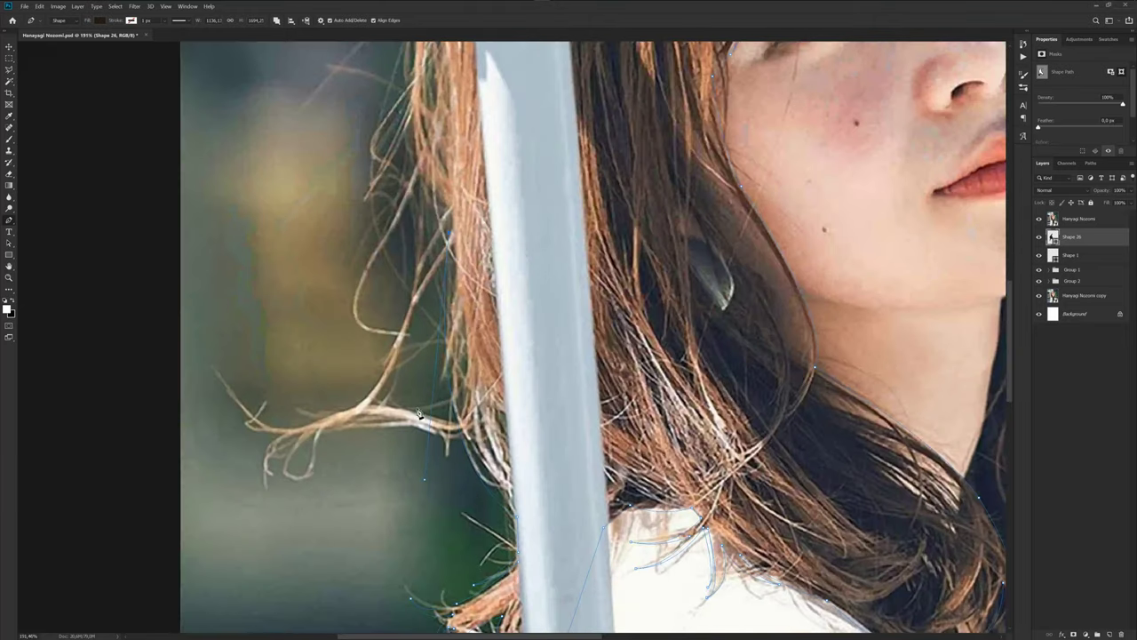
{"action": "scroll", "coordinate": [418, 405], "scroll_direction": "up", "scroll_amount": 2}
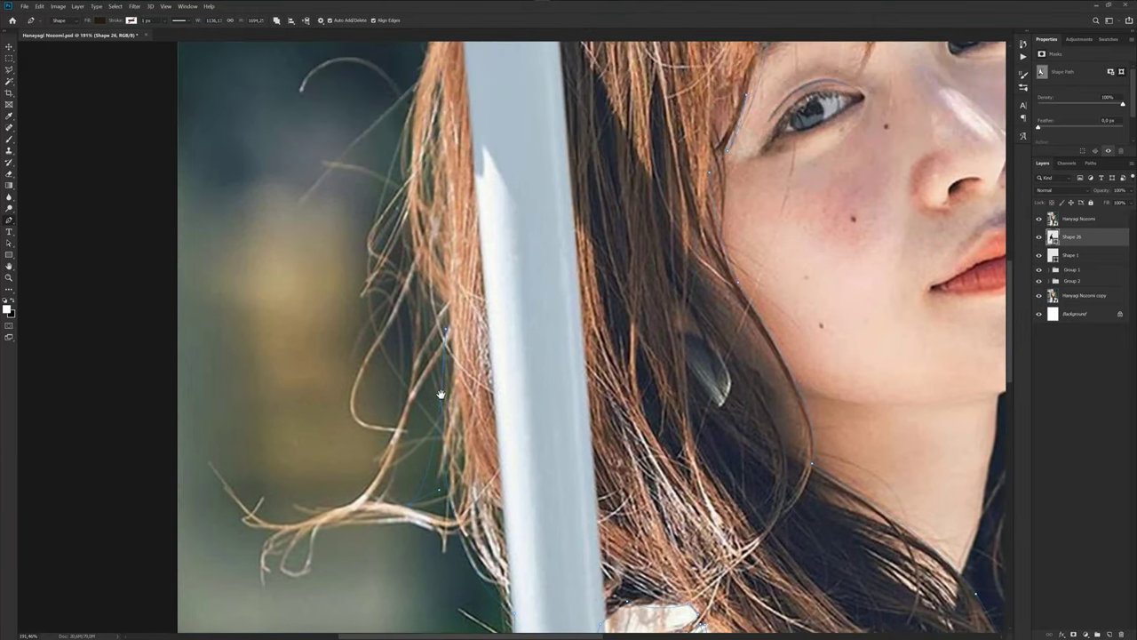
{"action": "scroll", "coordinate": [439, 393], "scroll_direction": "up", "scroll_amount": 1}
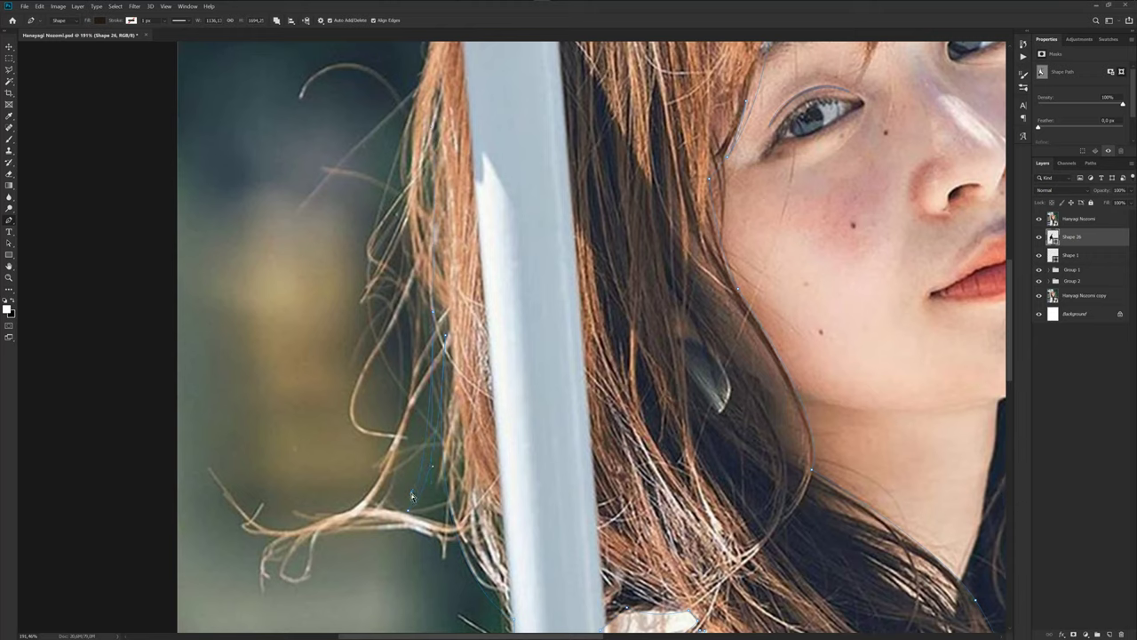
{"action": "scroll", "coordinate": [408, 487], "scroll_direction": "down", "scroll_amount": 3}
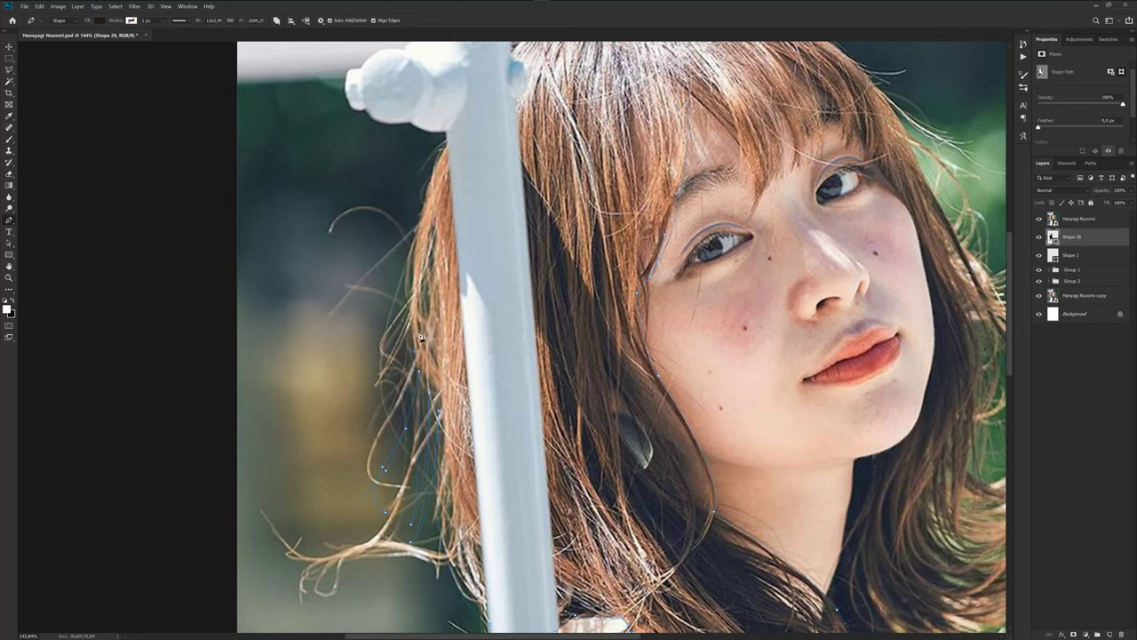
Place three anchors up the pole edge and bend the outline over the crown.
{"action": "left_click_drag", "start_coordinate": [420, 313], "coordinate": [407, 422]}
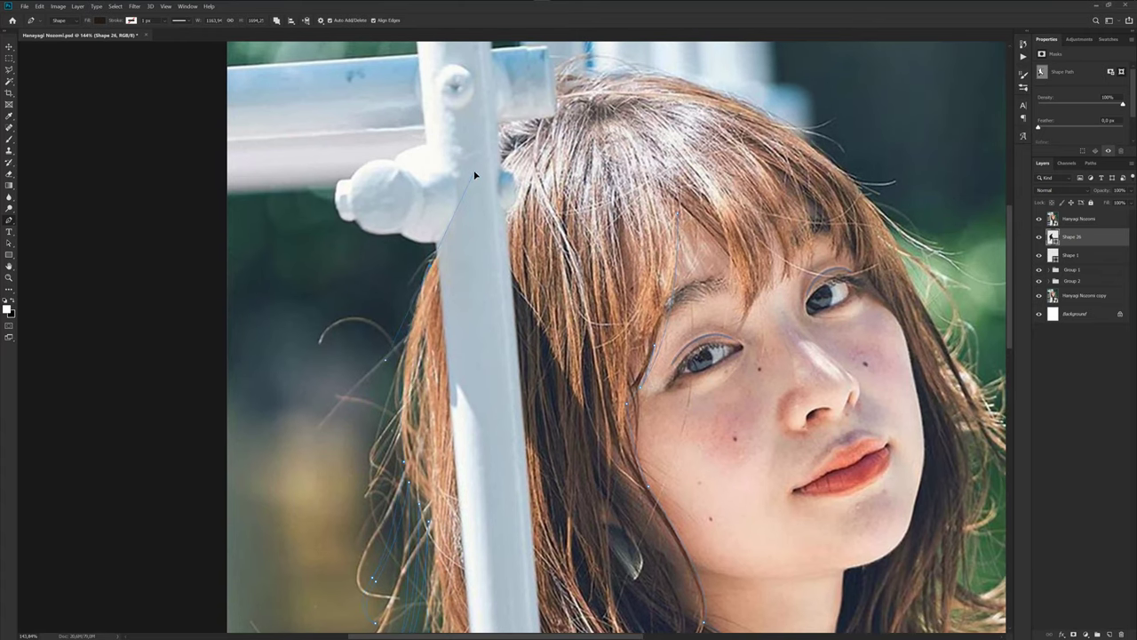
{"action": "left_click_drag", "start_coordinate": [508, 165], "coordinate": [464, 277]}
{"action": "scroll", "coordinate": [463, 271], "scroll_direction": "down", "scroll_amount": 3}
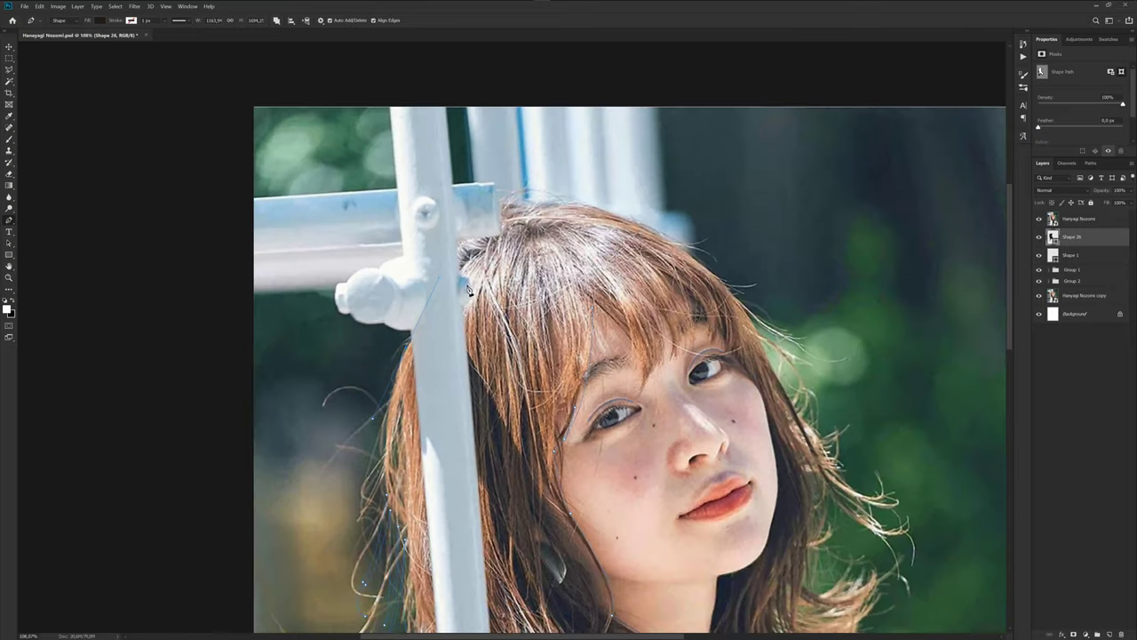
{"action": "scroll", "coordinate": [421, 349], "scroll_direction": "up", "scroll_amount": 2}
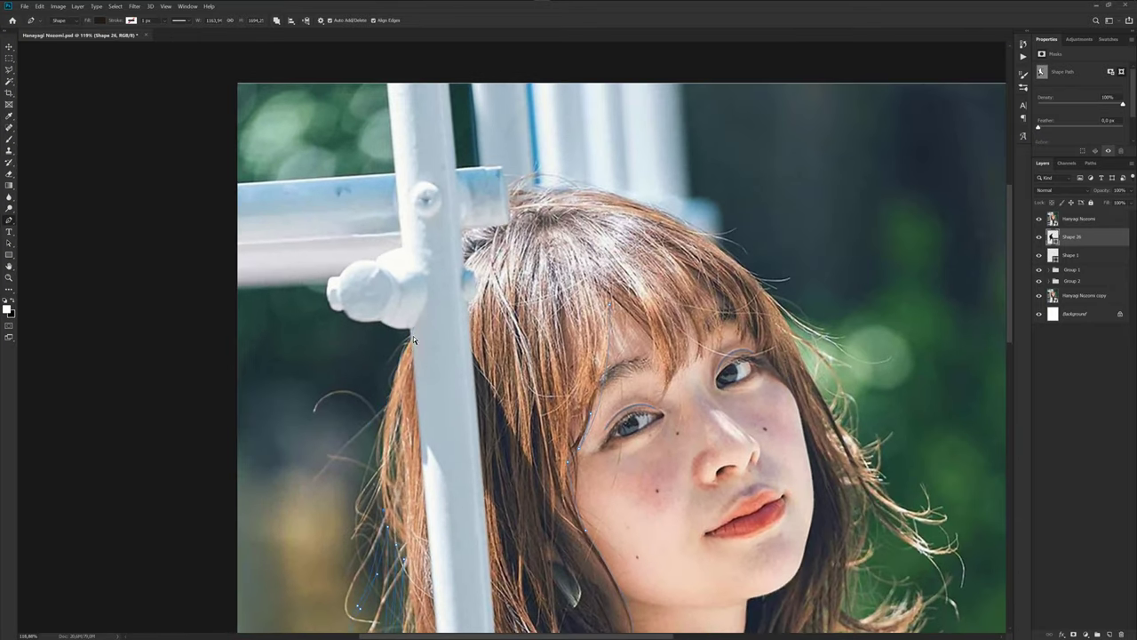
{"action": "left_click", "coordinate": [449, 254]}
{"action": "left_click", "coordinate": [498, 206]}
{"action": "left_click", "coordinate": [528, 177]}
{"action": "scroll", "coordinate": [576, 188], "scroll_direction": "up", "scroll_amount": 2}
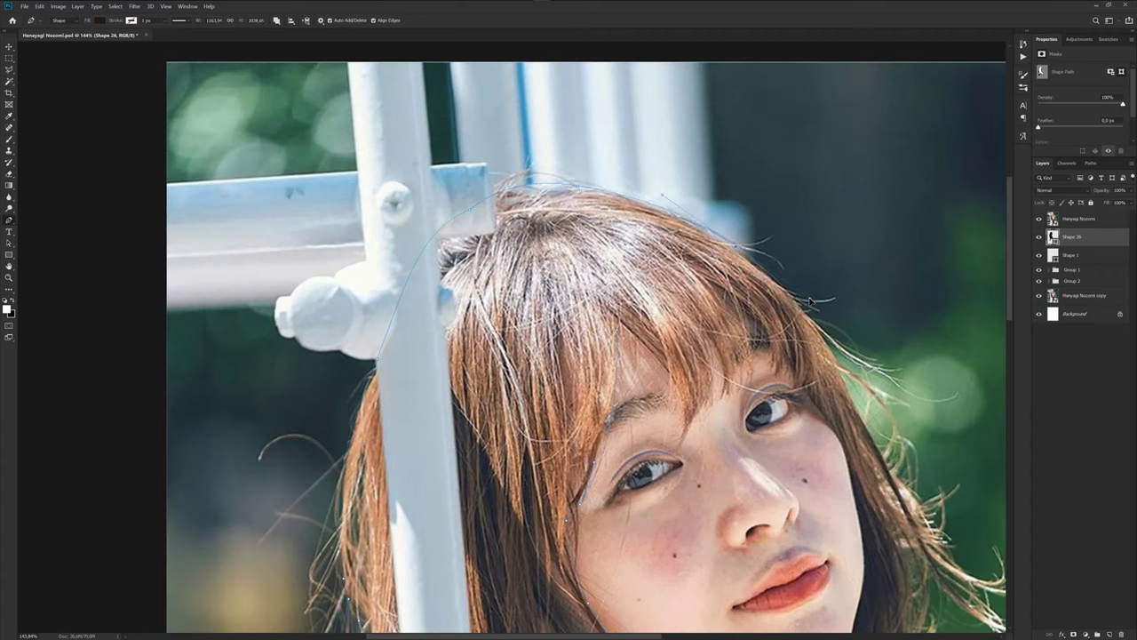
{"action": "left_click_drag", "start_coordinate": [826, 369], "coordinate": [602, 224]}
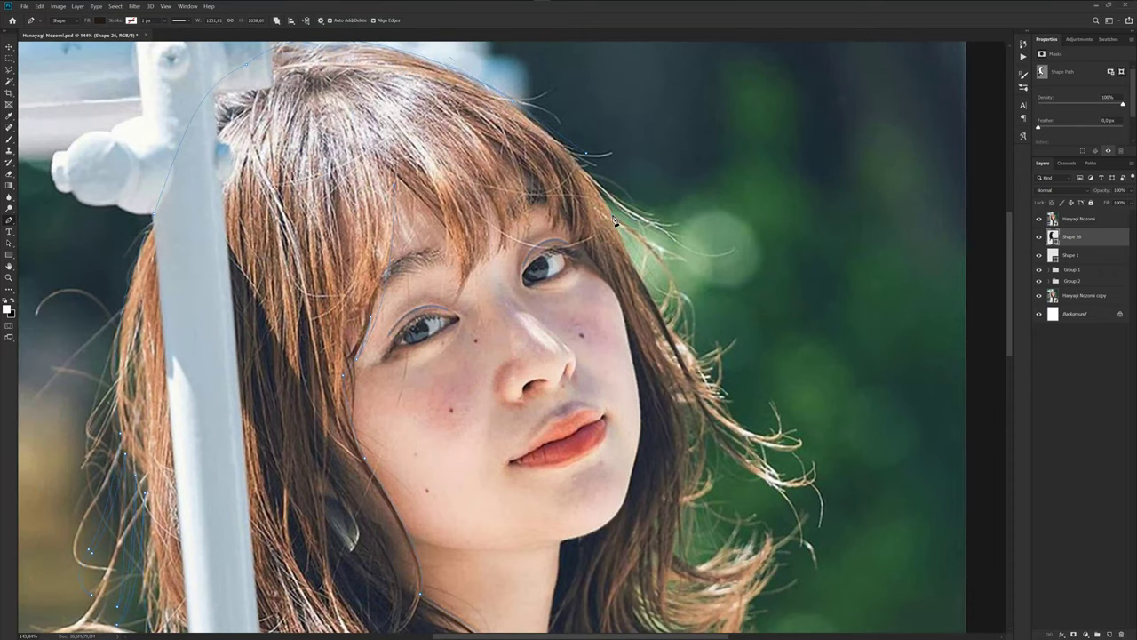
Place outline points on the right-side hair tips beside the face.
{"action": "scroll", "coordinate": [613, 220], "scroll_direction": "up", "scroll_amount": 4}
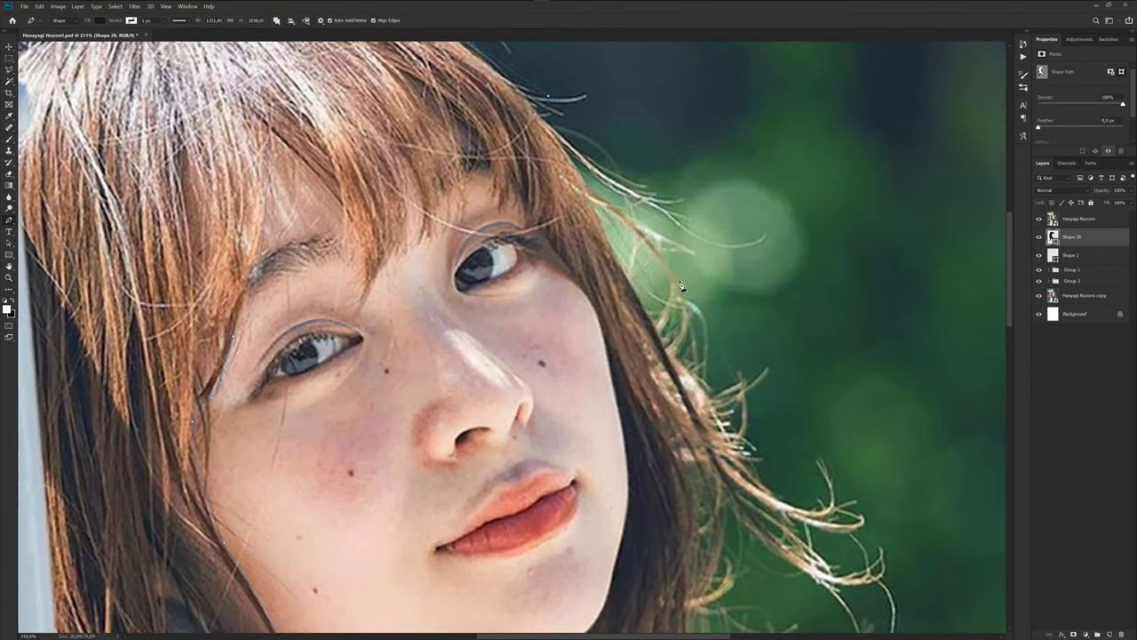
{"action": "scroll", "coordinate": [710, 406], "scroll_direction": "down", "scroll_amount": 2}
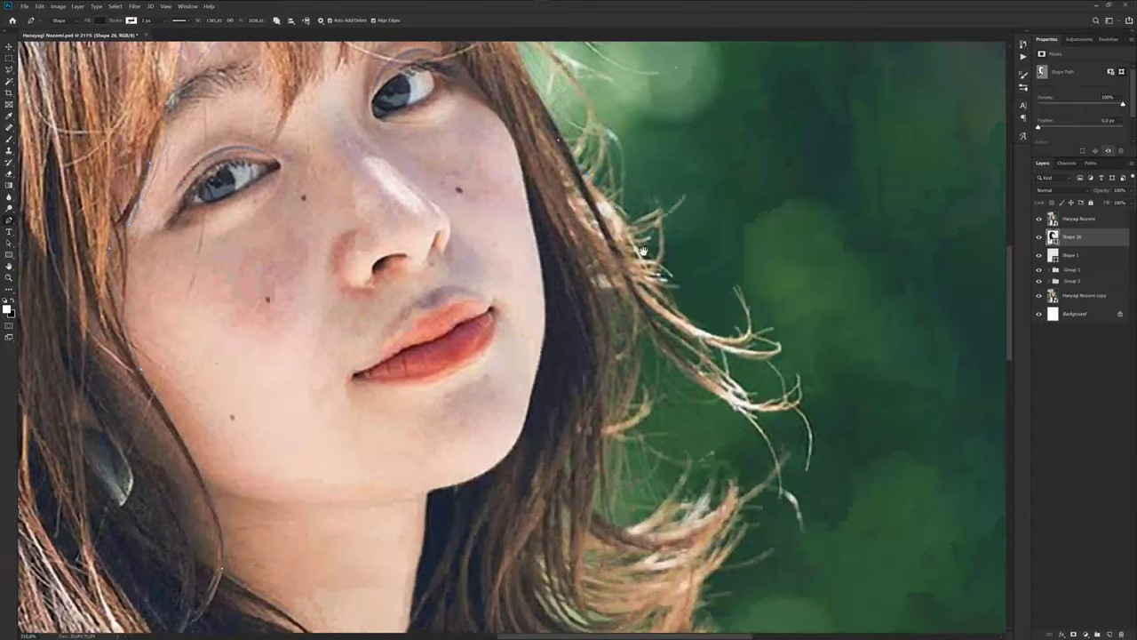
{"action": "scroll", "coordinate": [674, 303], "scroll_direction": "down", "scroll_amount": 1}
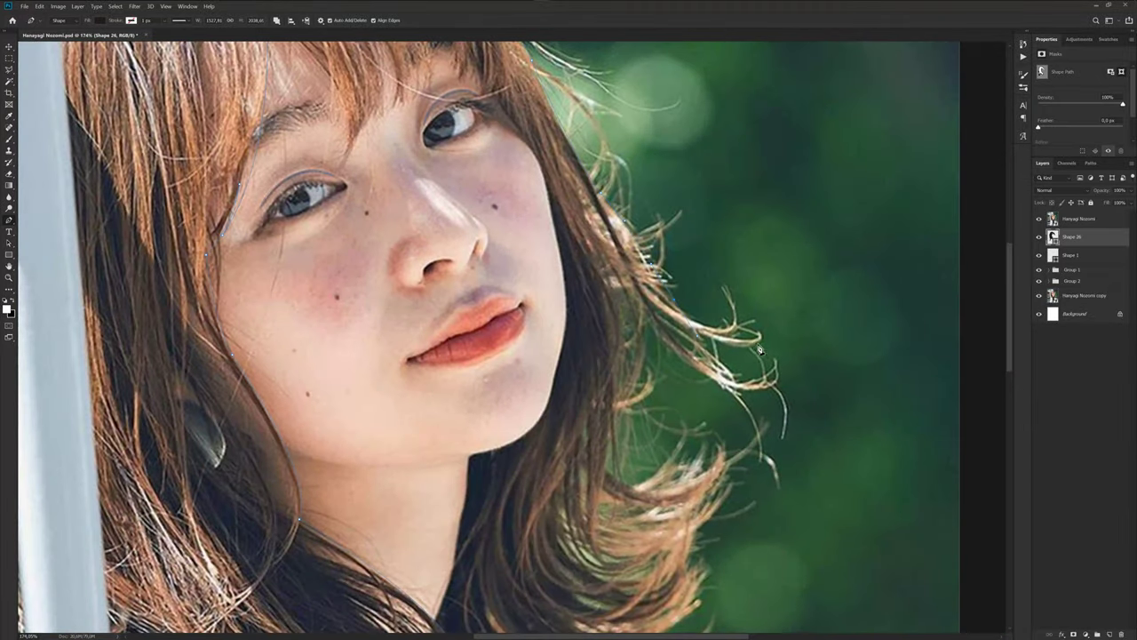
{"action": "scroll", "coordinate": [747, 342], "scroll_direction": "up", "scroll_amount": 1}
{"action": "scroll", "coordinate": [743, 320], "scroll_direction": "up", "scroll_amount": 1}
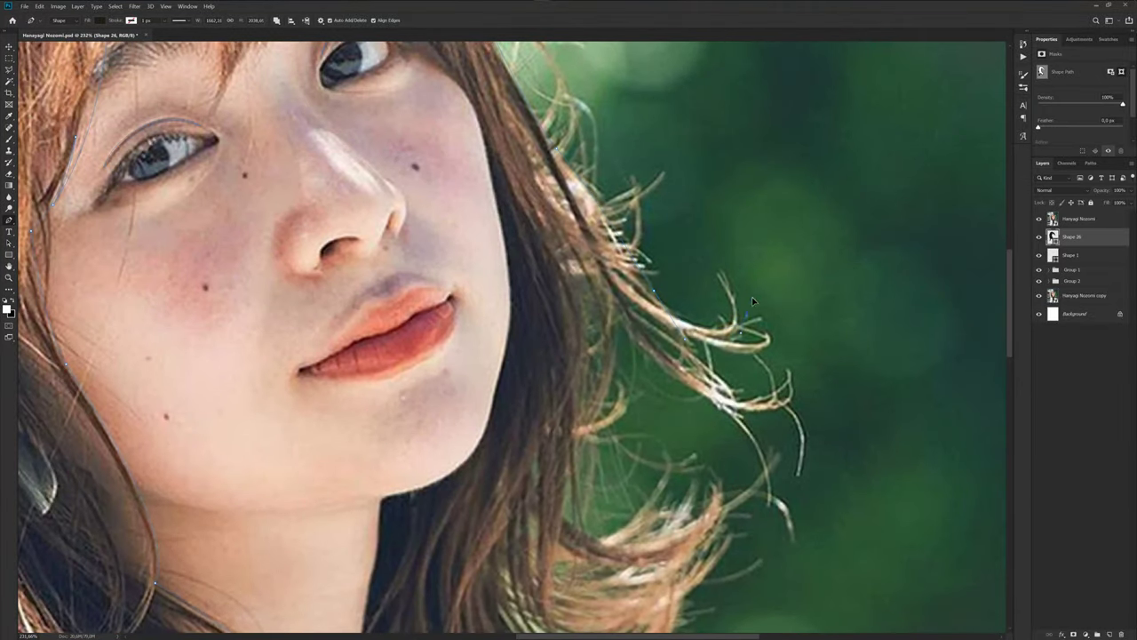
{"action": "left_click", "coordinate": [746, 317]}
{"action": "left_click", "coordinate": [769, 331]}
Continue along the right strand, removing a curve handle, and add a lower edge point.
{"action": "scroll", "coordinate": [684, 342], "scroll_direction": "down", "scroll_amount": 2}
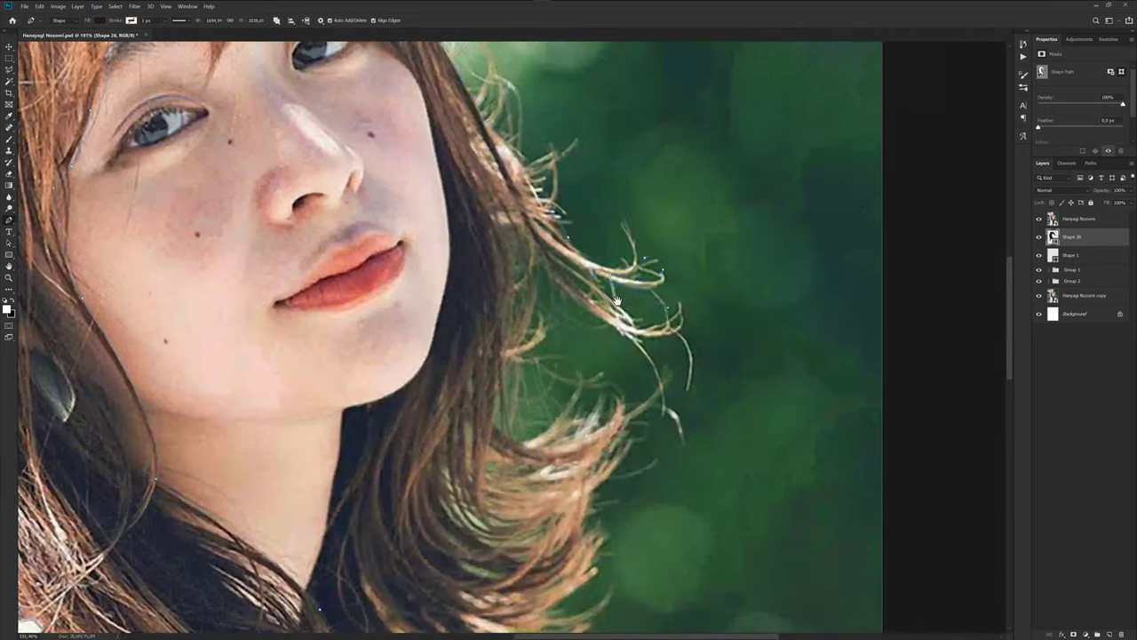
{"action": "scroll", "coordinate": [684, 342], "scroll_direction": "right", "scroll_amount": 2}
{"action": "left_click", "coordinate": [661, 339]}
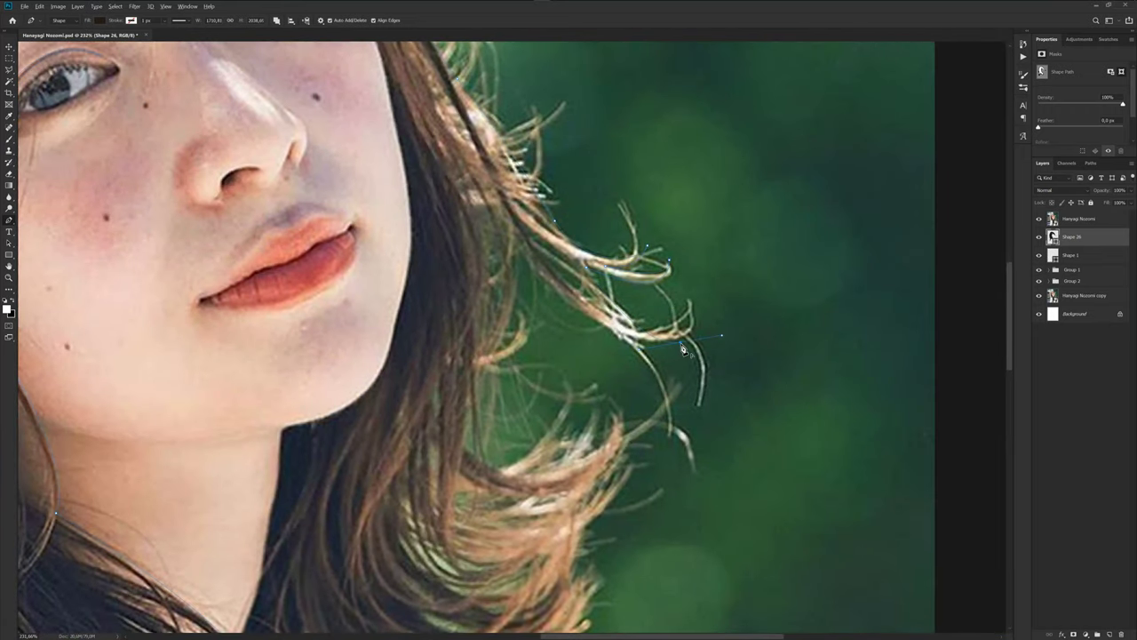
{"action": "left_click", "coordinate": [681, 344], "text": "alt"}
{"action": "scroll", "coordinate": [514, 267], "scroll_direction": "down", "scroll_amount": 1}
{"action": "scroll", "coordinate": [514, 303], "scroll_direction": "down", "scroll_amount": 1}
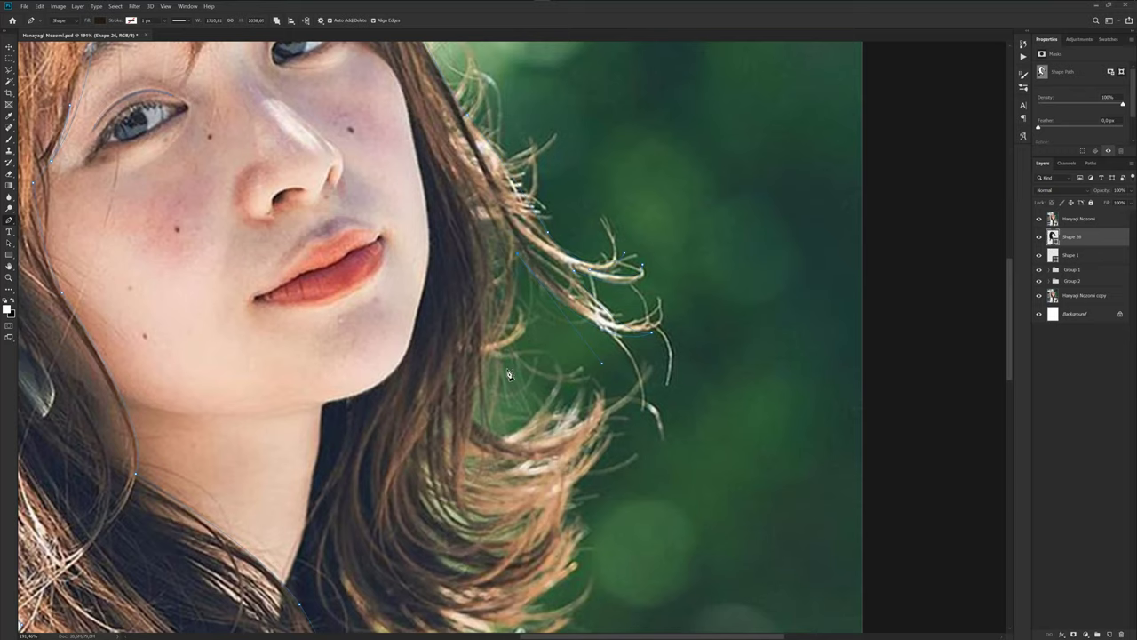
{"action": "left_click", "coordinate": [509, 374]}
{"action": "scroll", "coordinate": [520, 307], "scroll_direction": "up", "scroll_amount": 1}
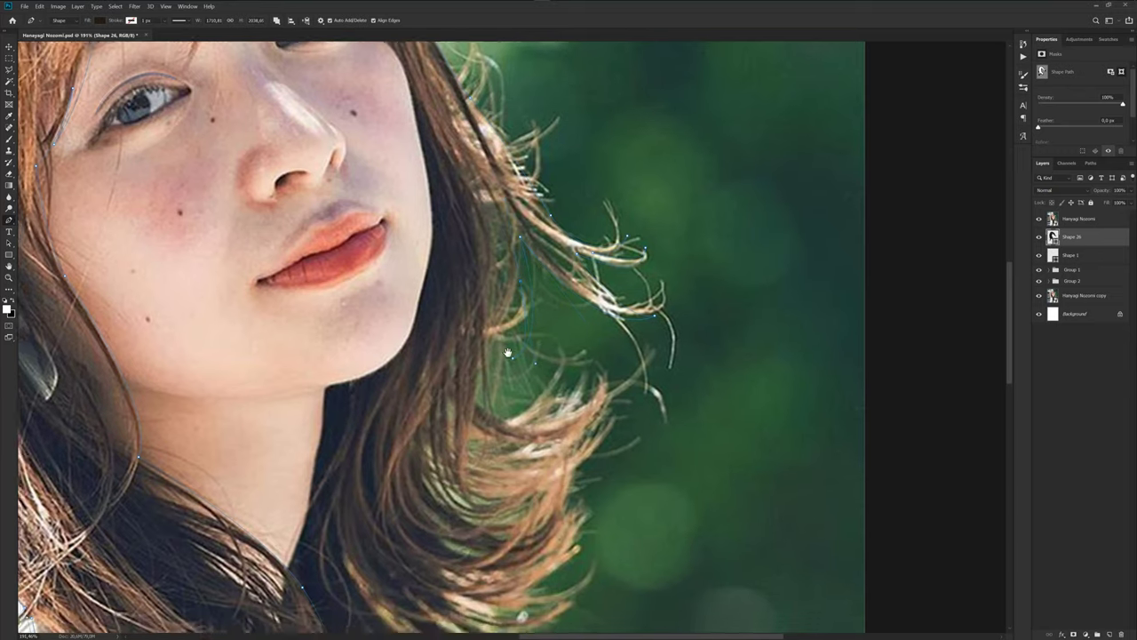
{"action": "scroll", "coordinate": [524, 289], "scroll_direction": "up", "scroll_amount": 1}
{"action": "scroll", "coordinate": [514, 281], "scroll_direction": "up", "scroll_amount": 1}
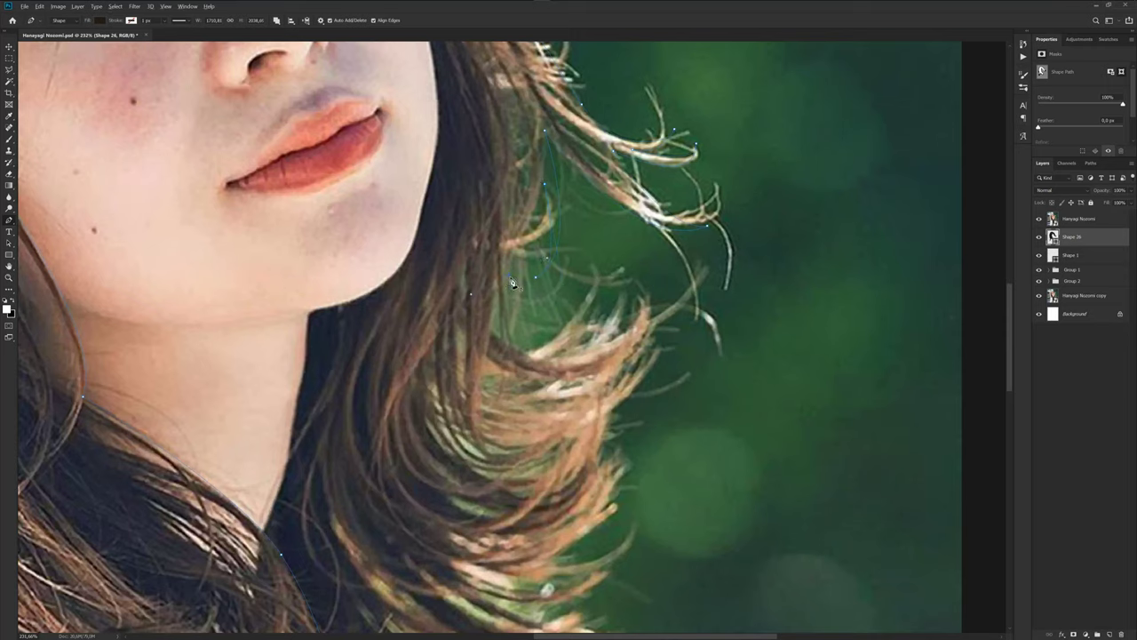
Add anchors down the right flyaway strand and around its tip.
{"action": "left_click", "coordinate": [507, 338]}
{"action": "left_click", "coordinate": [617, 261]}
{"action": "left_click", "coordinate": [619, 236]}
{"action": "left_click", "coordinate": [631, 283]}
{"action": "scroll", "coordinate": [643, 333], "scroll_direction": "up", "scroll_amount": 2}
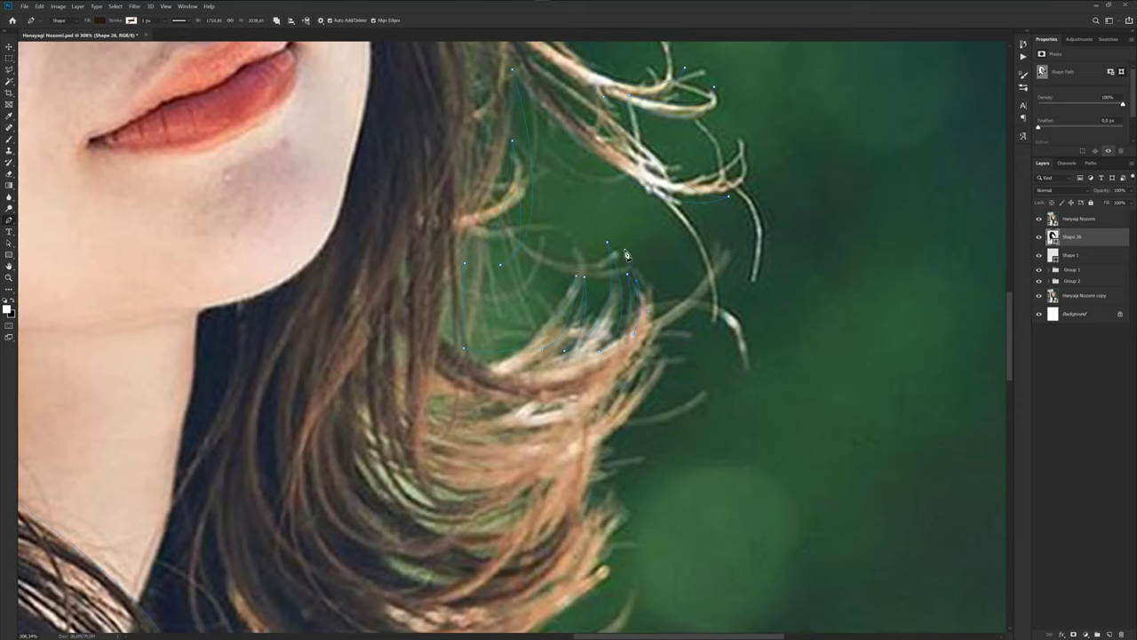
{"action": "scroll", "coordinate": [639, 284], "scroll_direction": "down", "scroll_amount": 2}
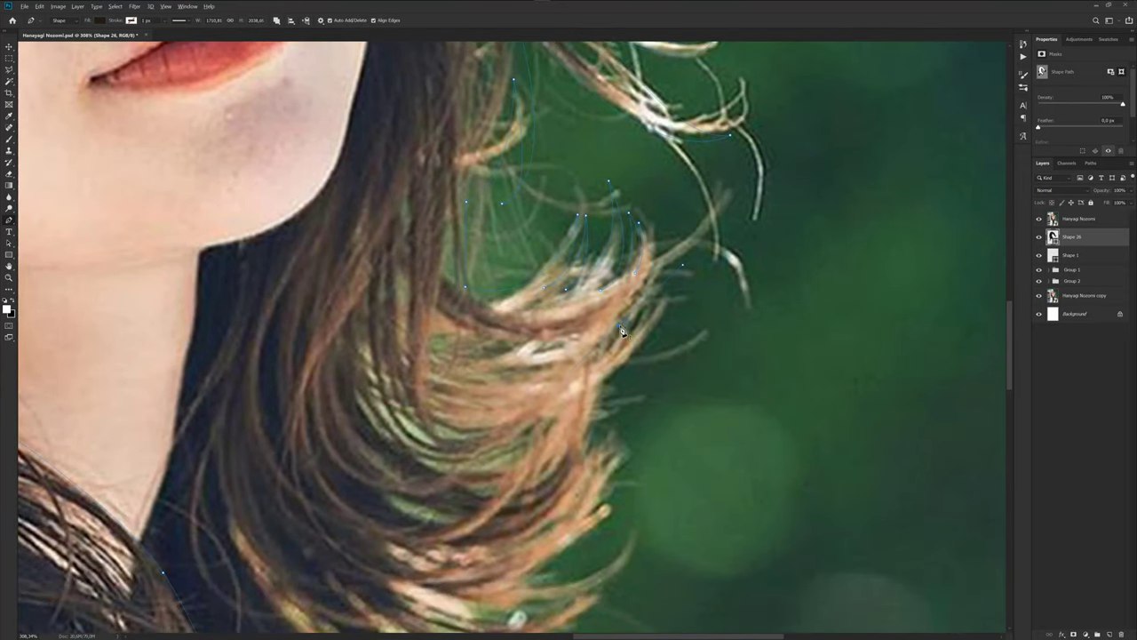
Trace smooth curved points along the outer edge and the flared lower hair ends.
{"action": "left_click", "coordinate": [661, 241]}
{"action": "left_click_drag", "start_coordinate": [668, 271], "coordinate": [668, 224]}
{"action": "scroll", "coordinate": [617, 382], "scroll_direction": "down", "scroll_amount": 3}
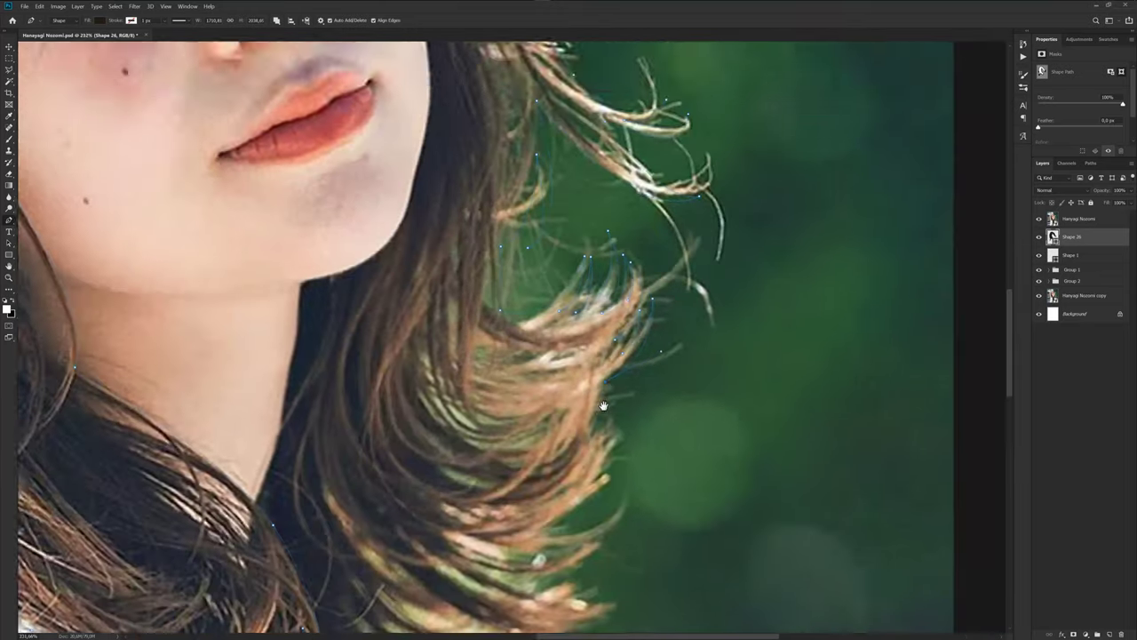
{"action": "scroll", "coordinate": [624, 359], "scroll_direction": "up", "scroll_amount": 3}
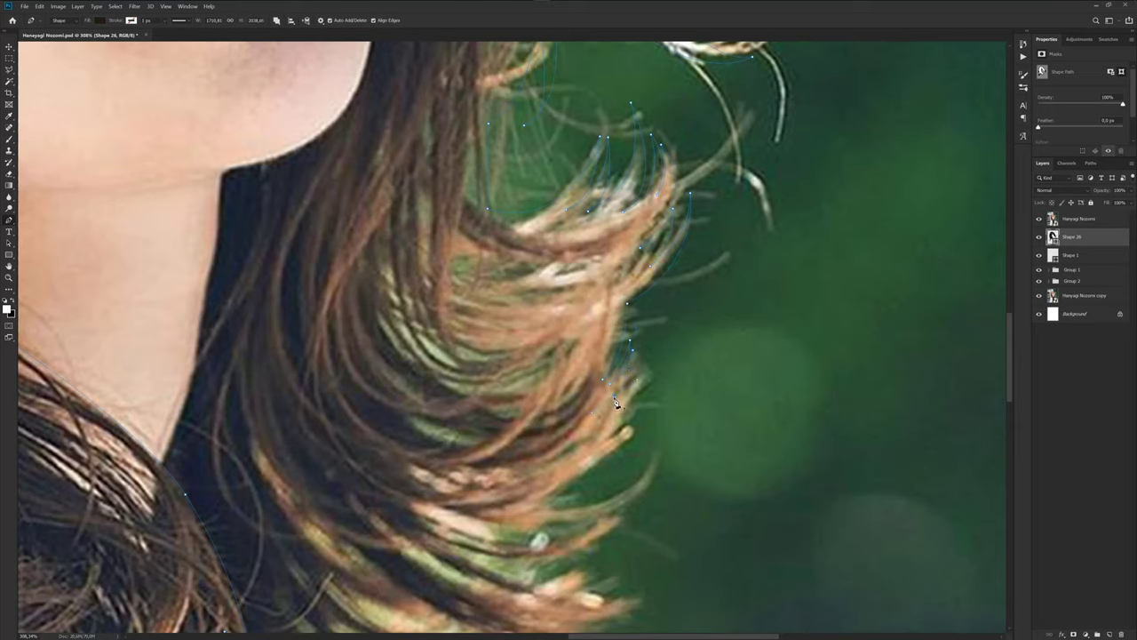
{"action": "left_click_drag", "start_coordinate": [637, 371], "coordinate": [662, 376]}
{"action": "left_click", "coordinate": [582, 491]}
{"action": "left_click_drag", "start_coordinate": [616, 468], "coordinate": [641, 377]}
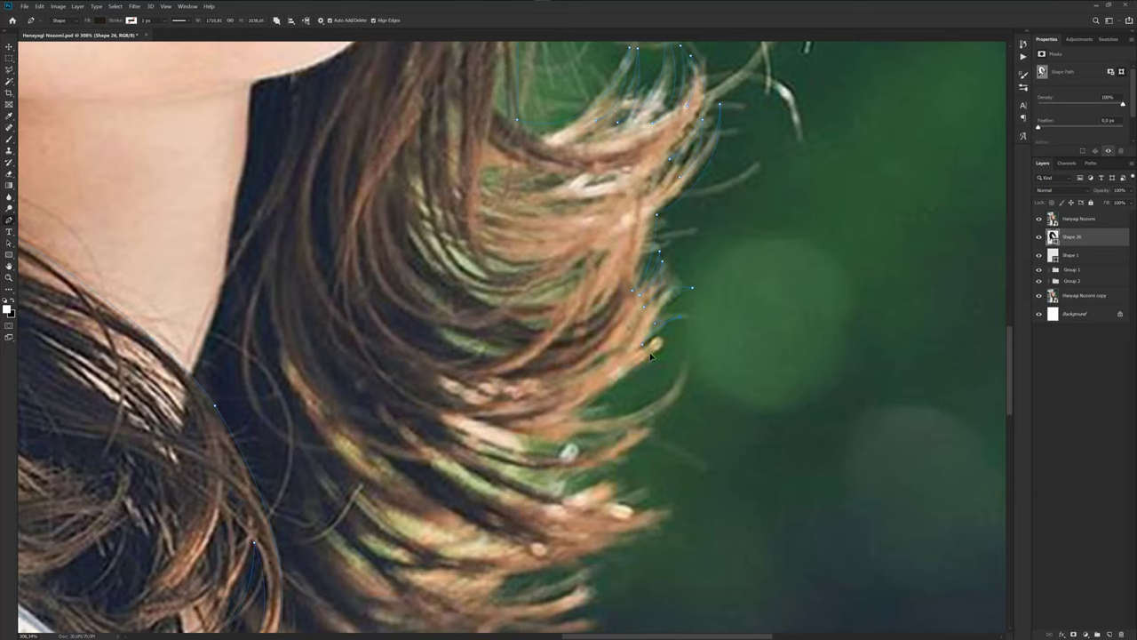
{"action": "left_click_drag", "start_coordinate": [573, 414], "coordinate": [663, 412]}
{"action": "left_click", "coordinate": [680, 366]}
{"action": "scroll", "coordinate": [681, 374], "scroll_direction": "down", "scroll_amount": 1}
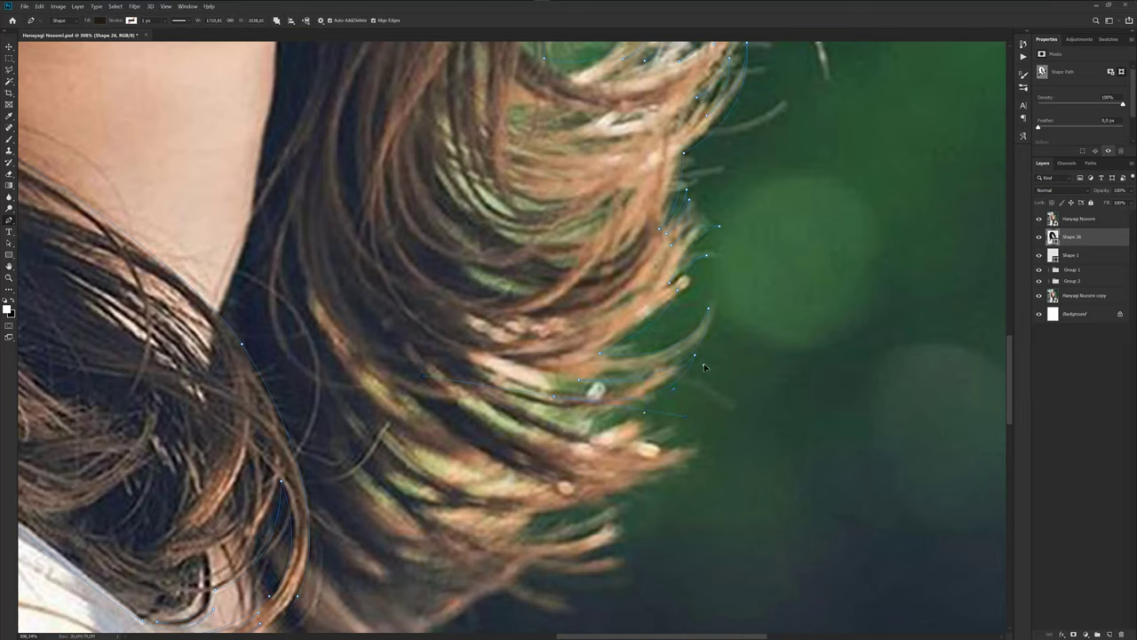
Curve the outline along the first lower strand, removing its last outgoing handle.
{"action": "left_click", "coordinate": [673, 392]}
{"action": "scroll", "coordinate": [513, 406], "scroll_direction": "down", "scroll_amount": 1}
{"action": "scroll", "coordinate": [584, 373], "scroll_direction": "up", "scroll_amount": 1}
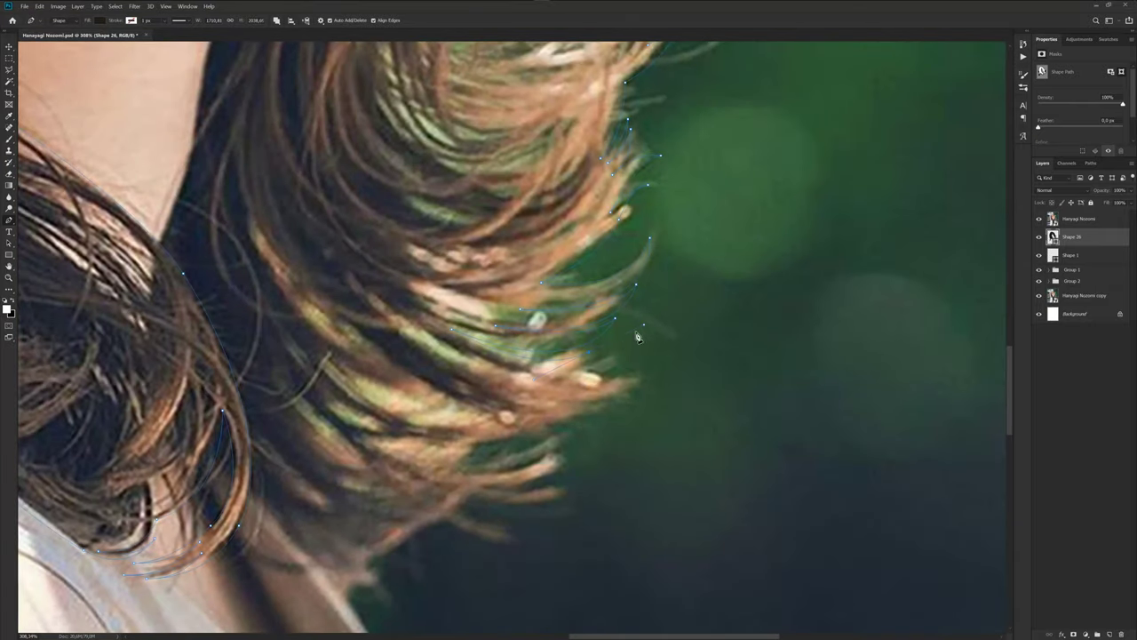
{"action": "left_click_drag", "start_coordinate": [546, 365], "coordinate": [552, 374]}
{"action": "left_click_drag", "start_coordinate": [641, 368], "coordinate": [574, 384]}
{"action": "left_click", "coordinate": [642, 369], "text": "alt"}
{"action": "left_click", "coordinate": [624, 396]}
Add points around the next strand tip and curve toward the lower strands.
{"action": "scroll", "coordinate": [594, 435], "scroll_direction": "up", "scroll_amount": 2}
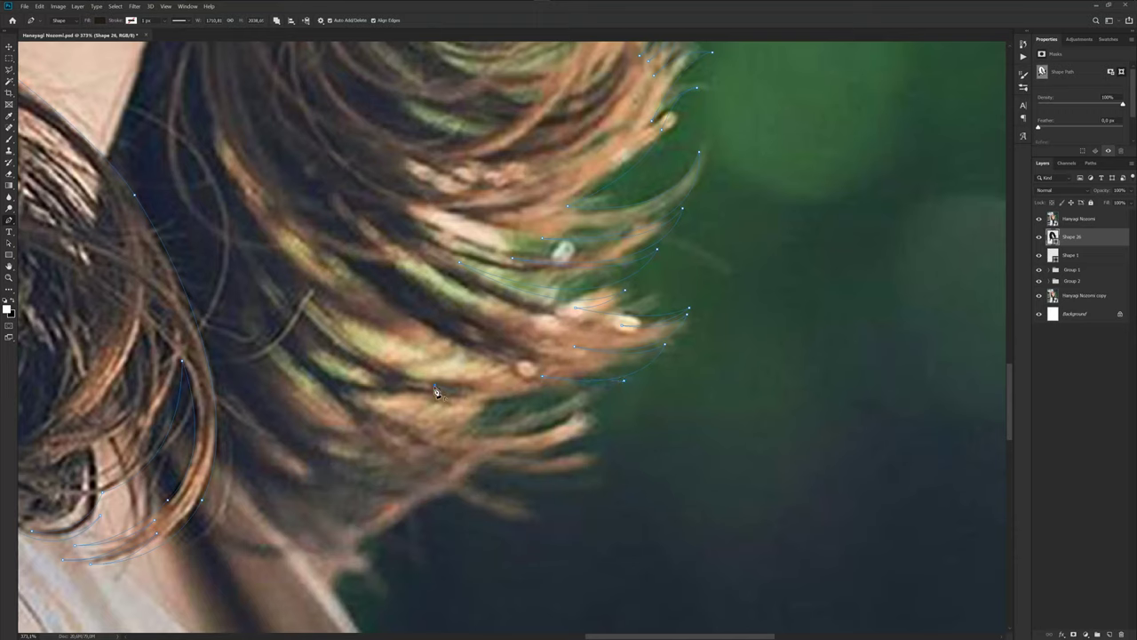
{"action": "left_click_drag", "start_coordinate": [579, 405], "coordinate": [609, 399]}
{"action": "left_click", "coordinate": [403, 415]}
{"action": "left_click", "coordinate": [676, 428]}
{"action": "left_click", "coordinate": [608, 455]}
{"action": "left_click_drag", "start_coordinate": [321, 411], "coordinate": [458, 462]}
{"action": "scroll", "coordinate": [451, 469], "scroll_direction": "down", "scroll_amount": 2}
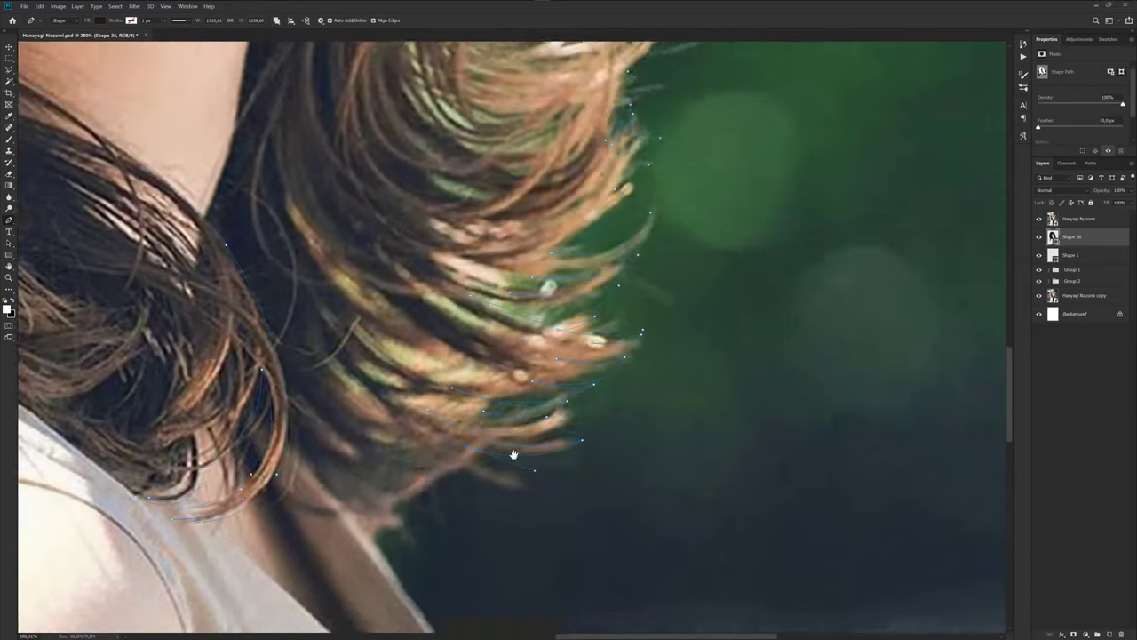
{"action": "scroll", "coordinate": [550, 430], "scroll_direction": "up", "scroll_amount": 1}
Place a smooth point and several corner points around the lowest right-side wisps.
{"action": "left_click_drag", "start_coordinate": [612, 442], "coordinate": [682, 424]}
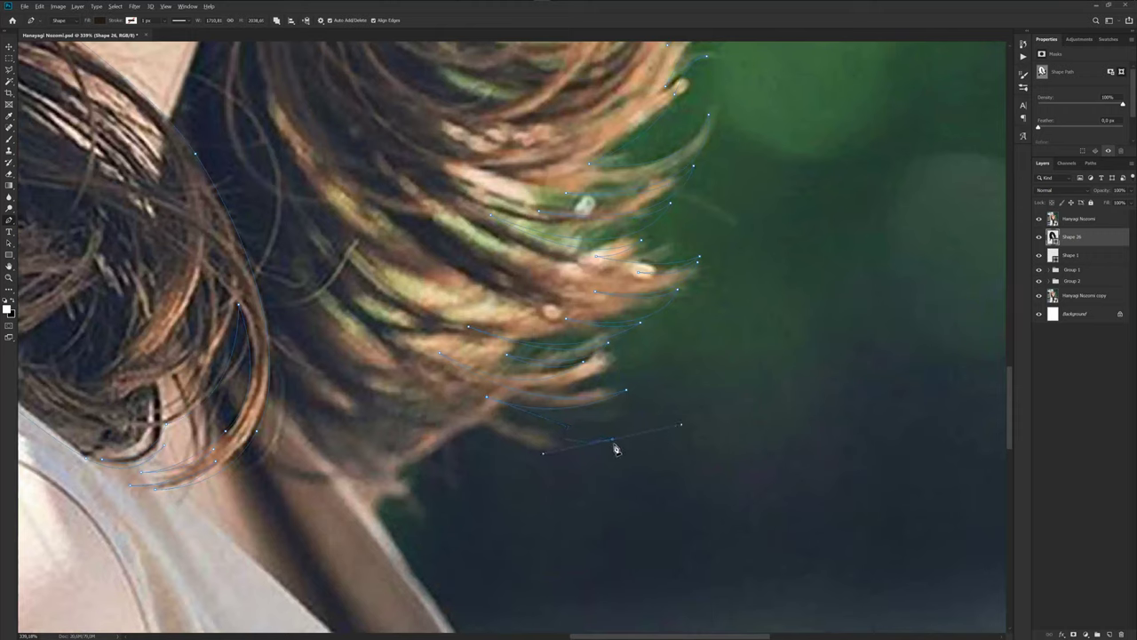
{"action": "left_click_drag", "start_coordinate": [612, 442], "coordinate": [622, 410]}
{"action": "left_click", "coordinate": [440, 392]}
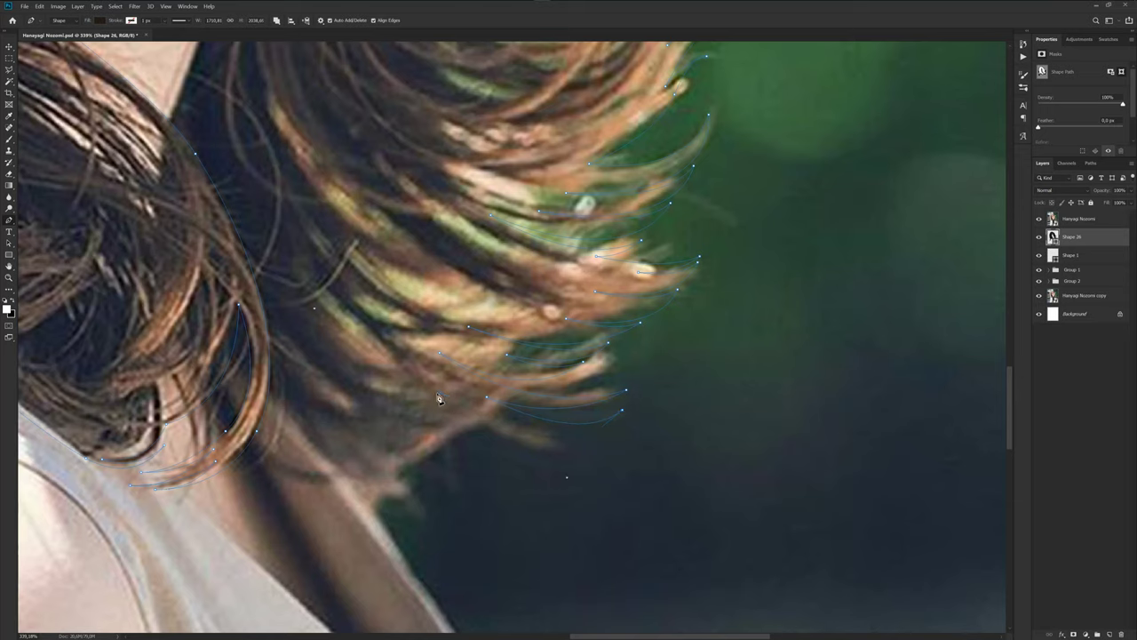
{"action": "left_click", "coordinate": [572, 442]}
{"action": "left_click", "coordinate": [494, 451]}
{"action": "left_click", "coordinate": [367, 370]}
{"action": "left_click_drag", "start_coordinate": [458, 461], "coordinate": [459, 449]}
{"action": "left_click", "coordinate": [440, 449]}
Extend the outline back up the inner hair edge beside the neck.
{"action": "scroll", "coordinate": [384, 474], "scroll_direction": "up", "scroll_amount": 2}
{"action": "mouse_move", "coordinate": [380, 457]}
{"action": "left_mouse_down"}
{"action": "mouse_move", "coordinate": [365, 447]}
{"action": "mouse_move", "coordinate": [450, 452]}
{"action": "mouse_move", "coordinate": [613, 406]}
{"action": "left_mouse_up"}
{"action": "scroll", "coordinate": [407, 468], "scroll_direction": "down", "scroll_amount": 2}
{"action": "scroll", "coordinate": [613, 406], "scroll_direction": "down", "scroll_amount": 3}
{"action": "scroll", "coordinate": [580, 411], "scroll_direction": "up", "scroll_amount": 3}
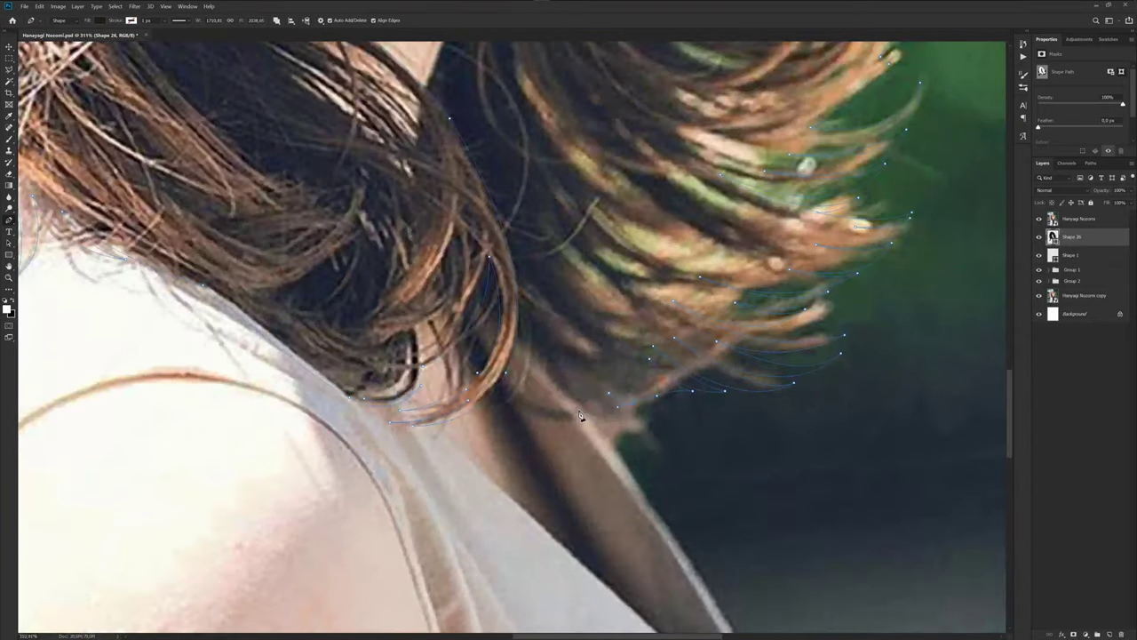
{"action": "left_click", "coordinate": [552, 381]}
{"action": "scroll", "coordinate": [581, 412], "scroll_direction": "up", "scroll_amount": 1}
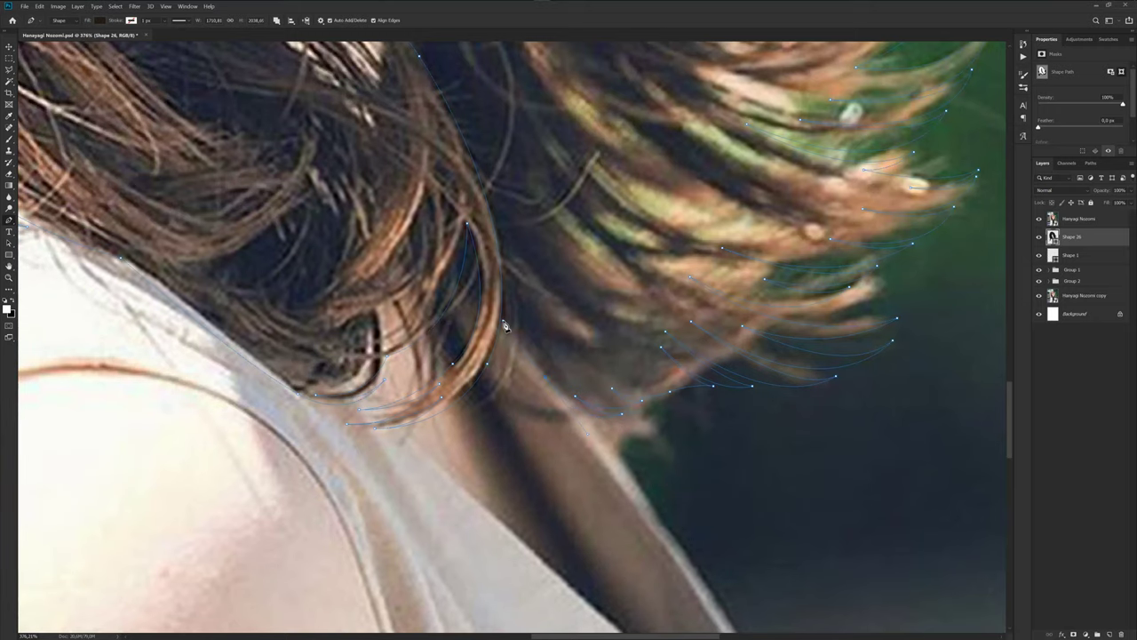
{"action": "left_click_drag", "start_coordinate": [503, 325], "coordinate": [558, 452]}
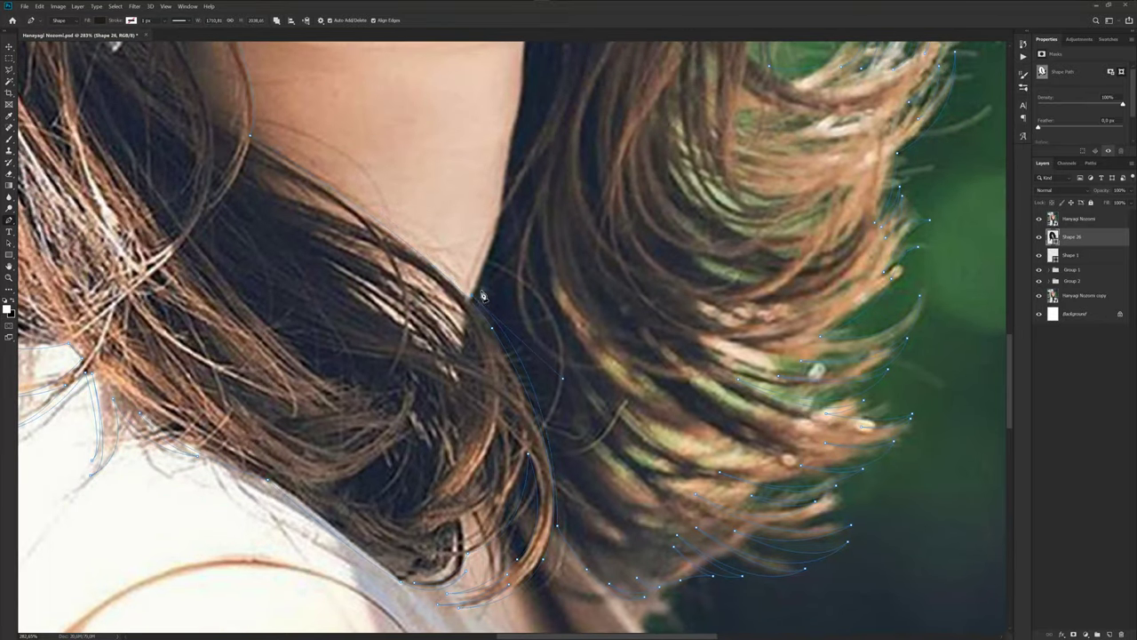
Add anchors where the hair meets the neck and along the cheek edge.
{"action": "scroll", "coordinate": [479, 298], "scroll_direction": "up", "scroll_amount": 5}
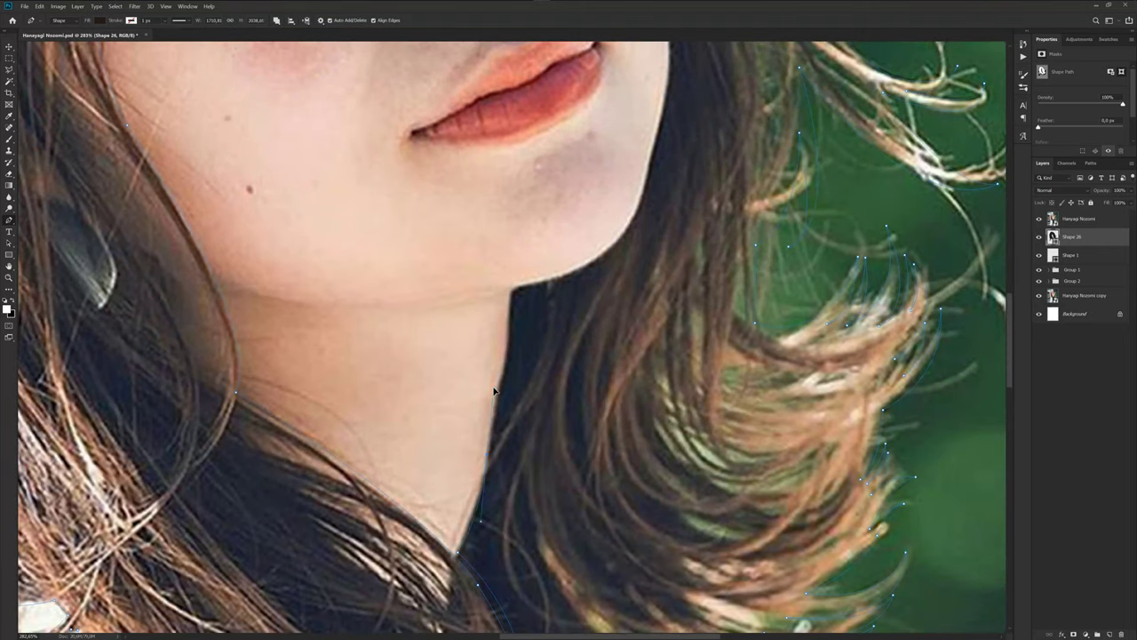
{"action": "left_click", "coordinate": [509, 307]}
{"action": "scroll", "coordinate": [542, 283], "scroll_direction": "up", "scroll_amount": 3}
{"action": "scroll", "coordinate": [542, 282], "scroll_direction": "right", "scroll_amount": 2}
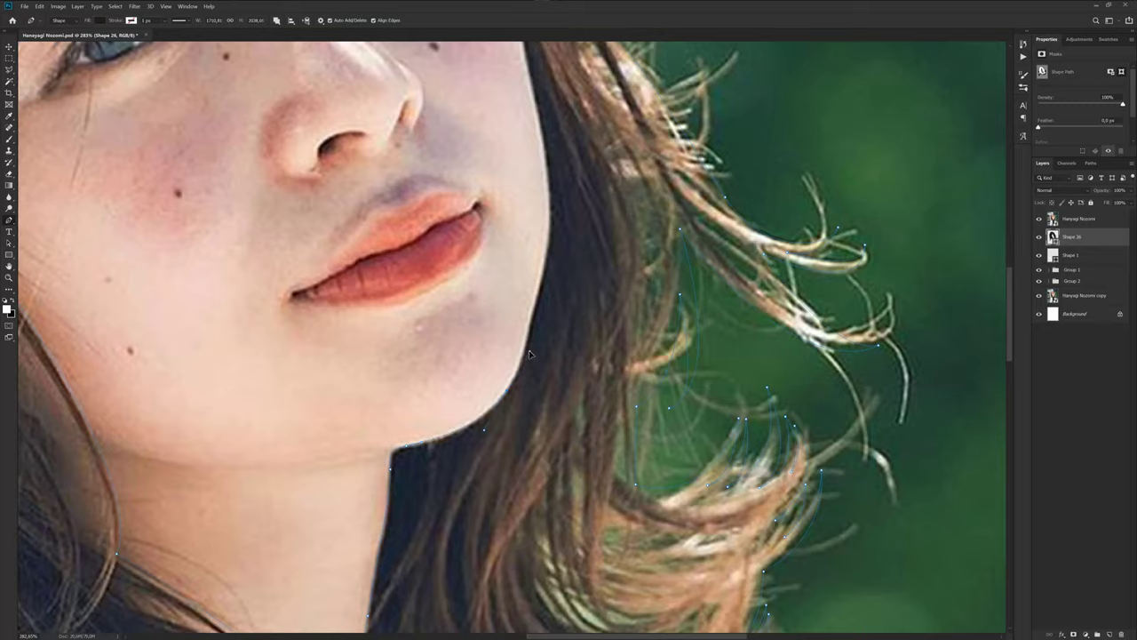
{"action": "scroll", "coordinate": [529, 354], "scroll_direction": "up", "scroll_amount": 3}
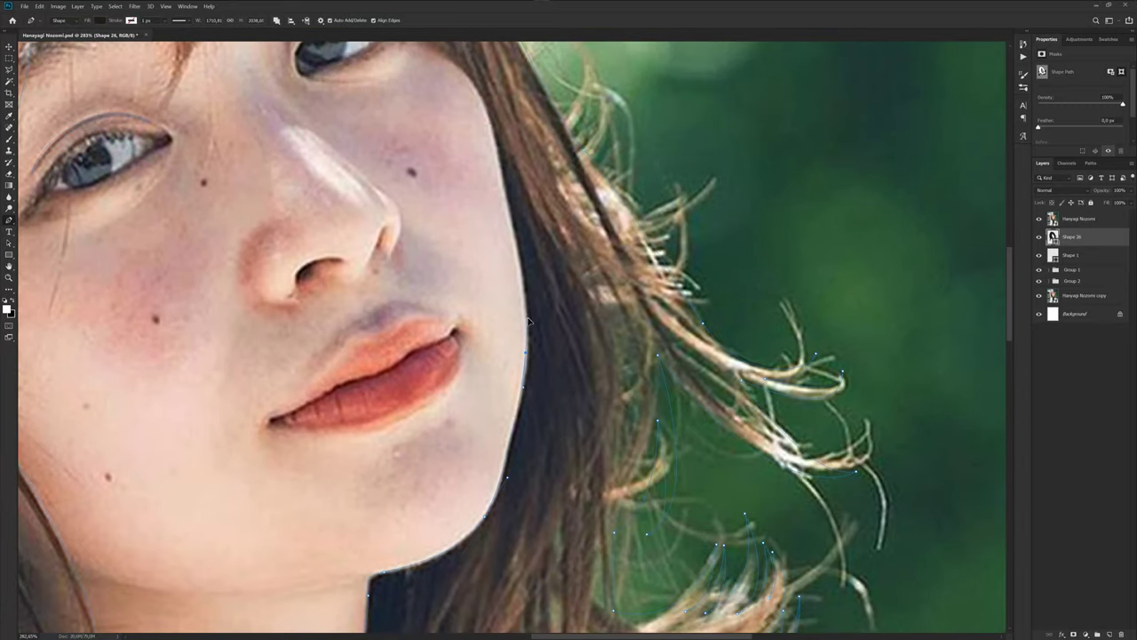
{"action": "scroll", "coordinate": [528, 321], "scroll_direction": "up", "scroll_amount": 4}
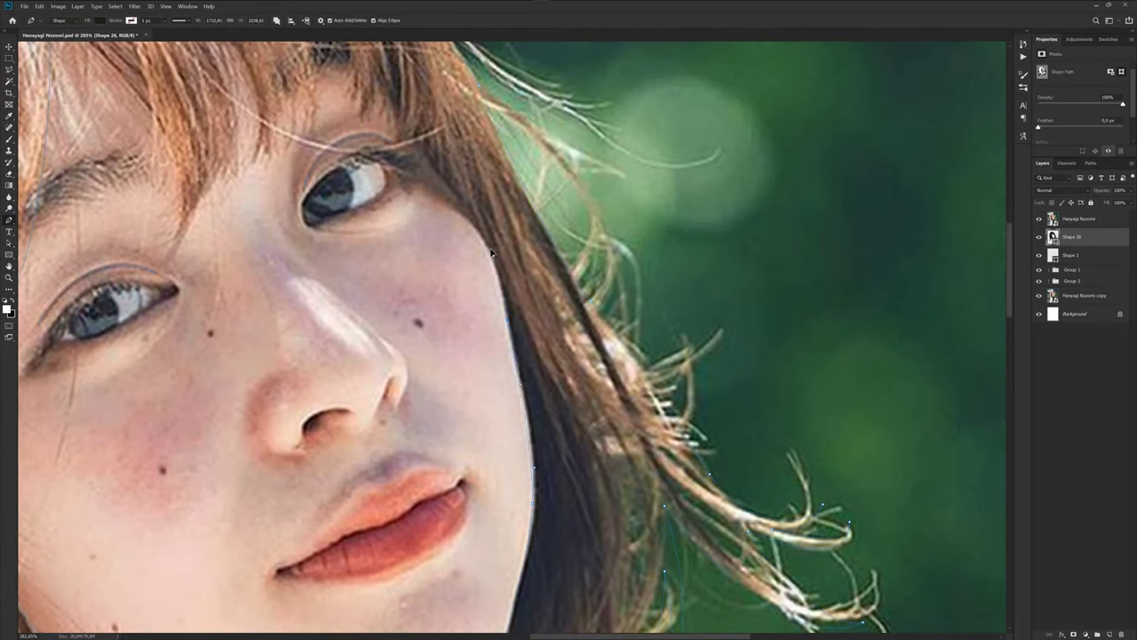
{"action": "scroll", "coordinate": [484, 227], "scroll_direction": "up", "scroll_amount": 1}
{"action": "scroll", "coordinate": [515, 355], "scroll_direction": "up", "scroll_amount": 2}
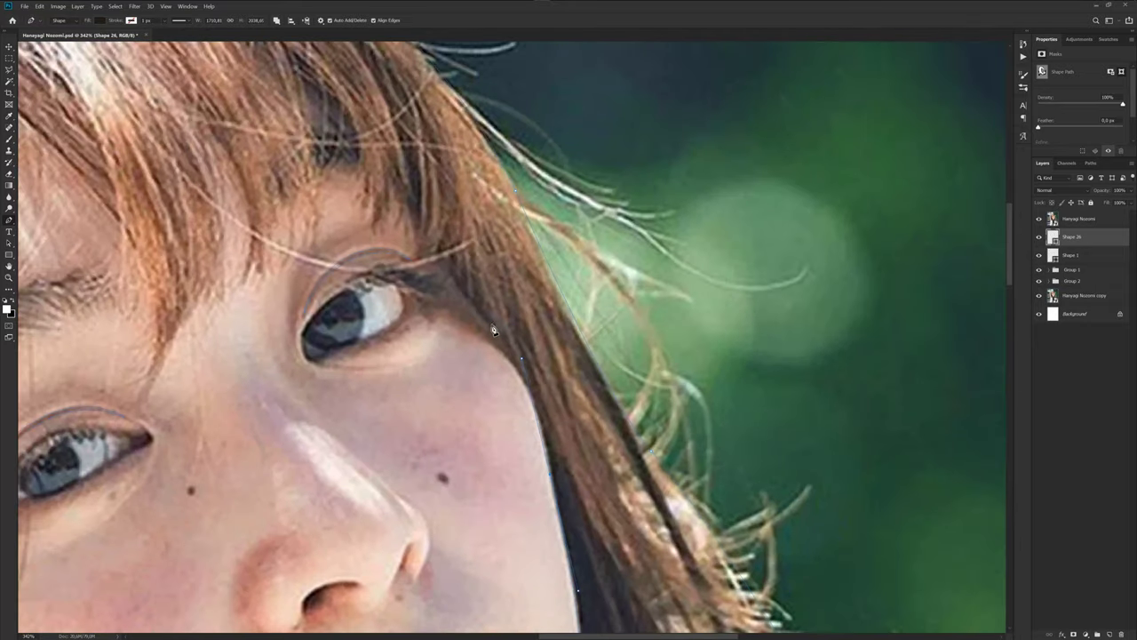
{"action": "left_click", "coordinate": [494, 334]}
{"action": "scroll", "coordinate": [450, 276], "scroll_direction": "up", "scroll_amount": 1}
{"action": "scroll", "coordinate": [497, 324], "scroll_direction": "up", "scroll_amount": 1}
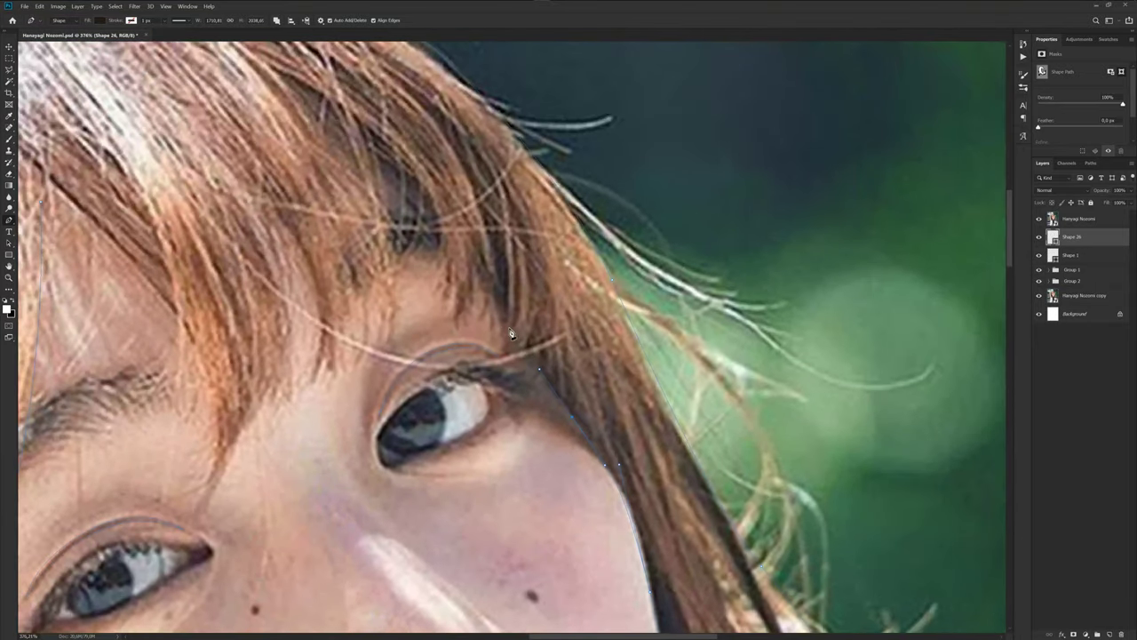
{"action": "scroll", "coordinate": [526, 356], "scroll_direction": "up", "scroll_amount": 2}
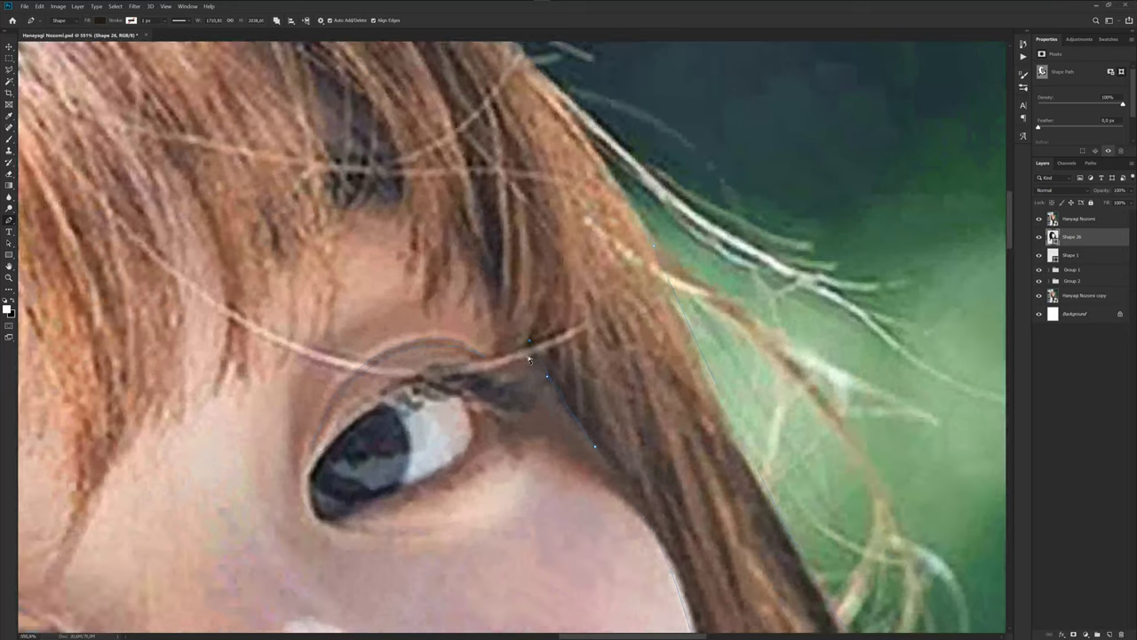
Outline the first bangs strand from the outer eye corner up and back with Pen anchors.
{"action": "left_click", "coordinate": [508, 365]}
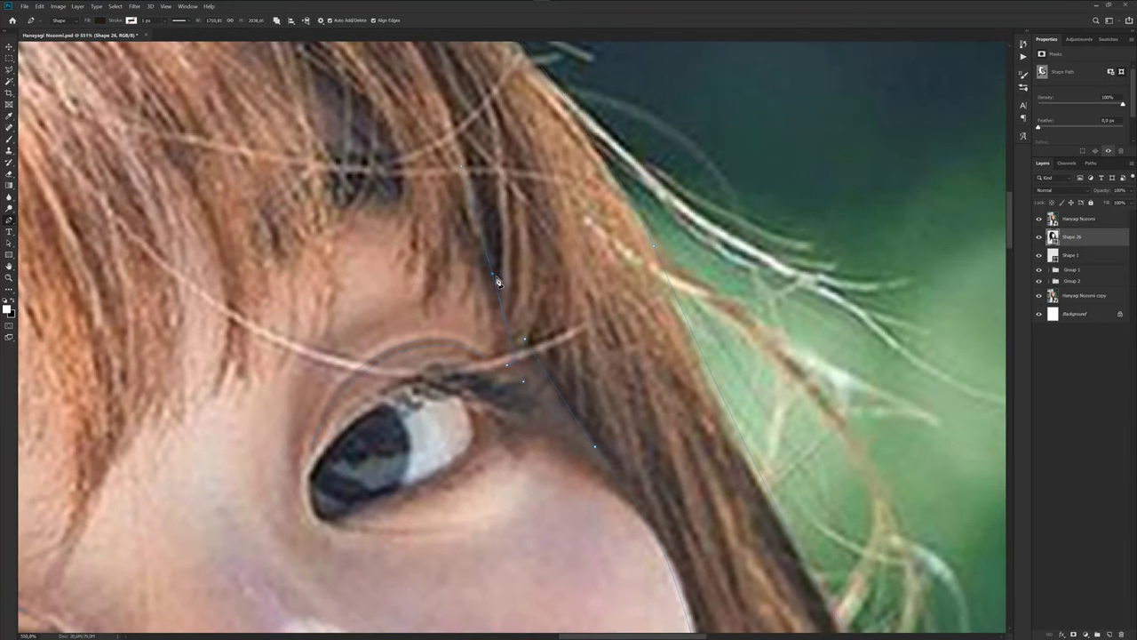
{"action": "left_click", "coordinate": [457, 181]}
{"action": "left_click", "coordinate": [488, 269]}
{"action": "left_click", "coordinate": [479, 322]}
{"action": "left_click", "coordinate": [457, 233]}
Add a strand-tip anchor and curve the outline down along the next bangs strand.
{"action": "scroll", "coordinate": [439, 308], "scroll_direction": "down", "scroll_amount": 1, "text": "alt"}
{"action": "scroll", "coordinate": [439, 308], "scroll_direction": "down", "scroll_amount": 1, "text": "alt"}
{"action": "scroll", "coordinate": [468, 313], "scroll_direction": "down", "scroll_amount": 1, "text": "alt"}
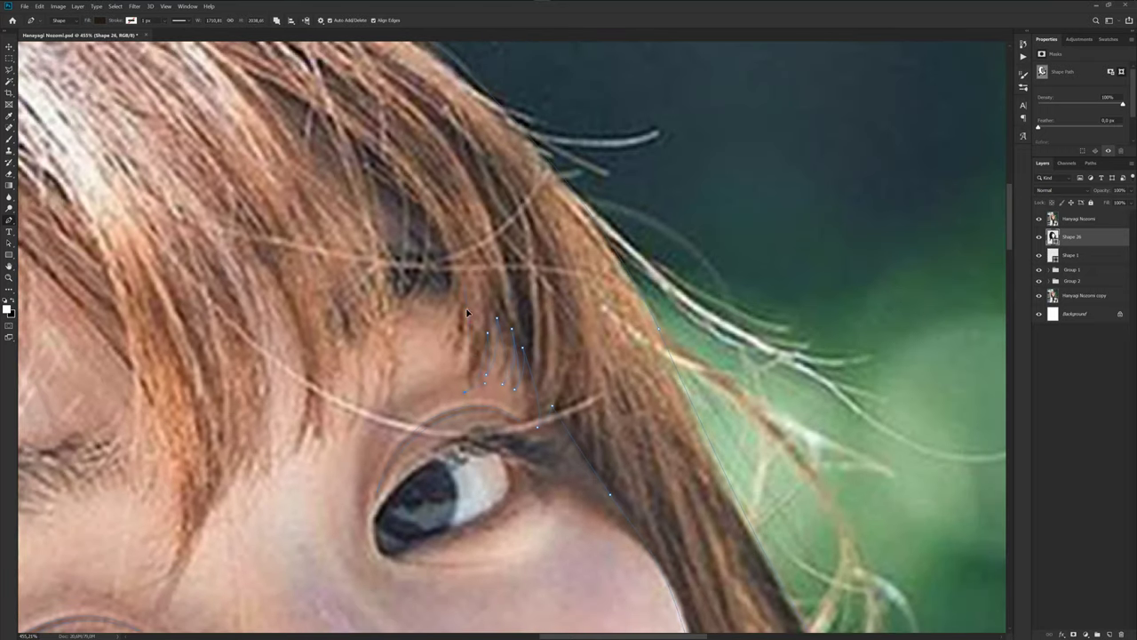
{"action": "left_click", "coordinate": [461, 235]}
{"action": "scroll", "coordinate": [462, 364], "scroll_direction": "down", "scroll_amount": 2, "text": "alt"}
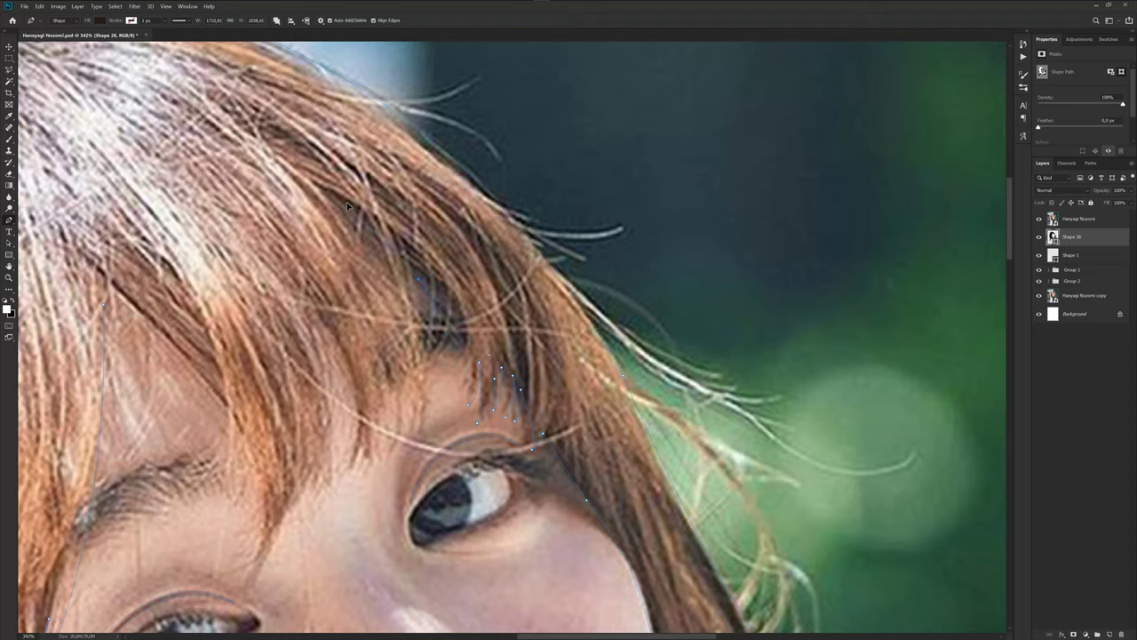
{"action": "scroll", "coordinate": [444, 285], "scroll_direction": "down", "scroll_amount": 1}
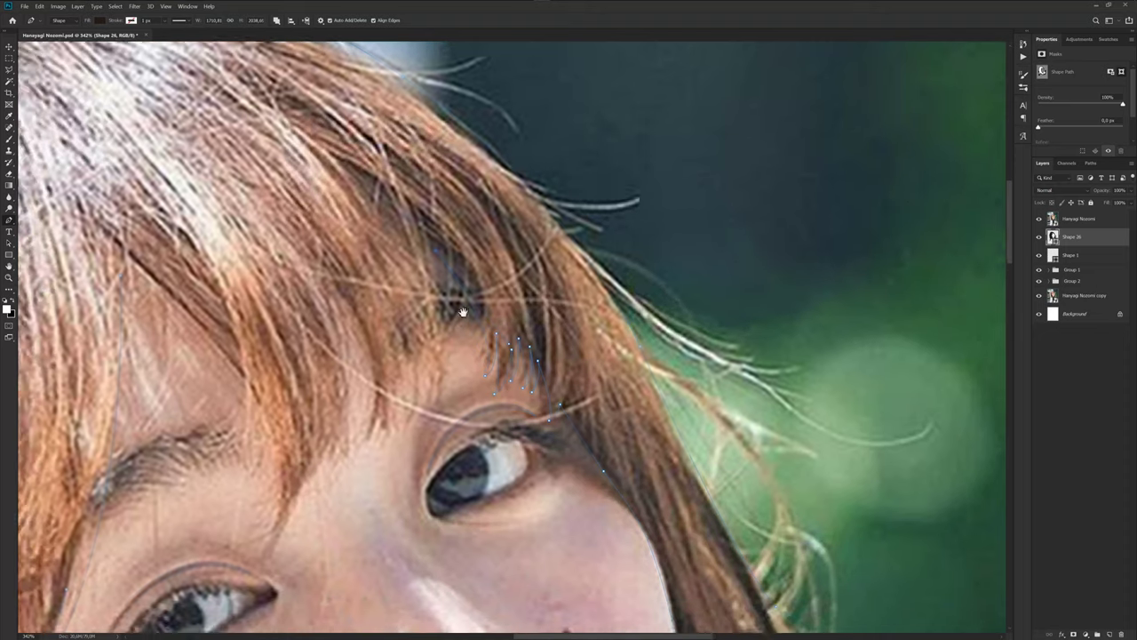
{"action": "scroll", "coordinate": [471, 302], "scroll_direction": "down", "scroll_amount": 2}
{"action": "scroll", "coordinate": [480, 324], "scroll_direction": "up", "scroll_amount": 1, "text": "alt"}
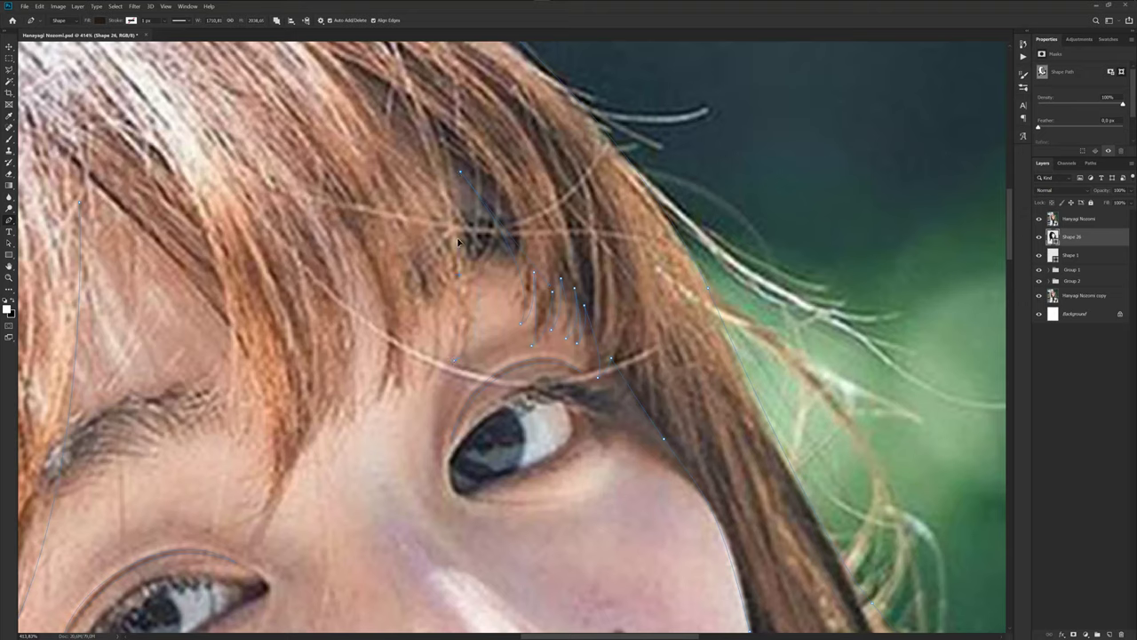
{"action": "left_click_drag", "start_coordinate": [438, 372], "coordinate": [437, 379]}
Trace the next strand down to its tip and back up between strands.
{"action": "left_click", "coordinate": [423, 166]}
{"action": "left_click", "coordinate": [382, 409]}
{"action": "left_click", "coordinate": [381, 292]}
{"action": "left_click", "coordinate": [354, 180]}
Curve the remaining strands and trace the long strand toward the bangs' left side.
{"action": "scroll", "coordinate": [352, 298], "scroll_direction": "down", "scroll_amount": 3}
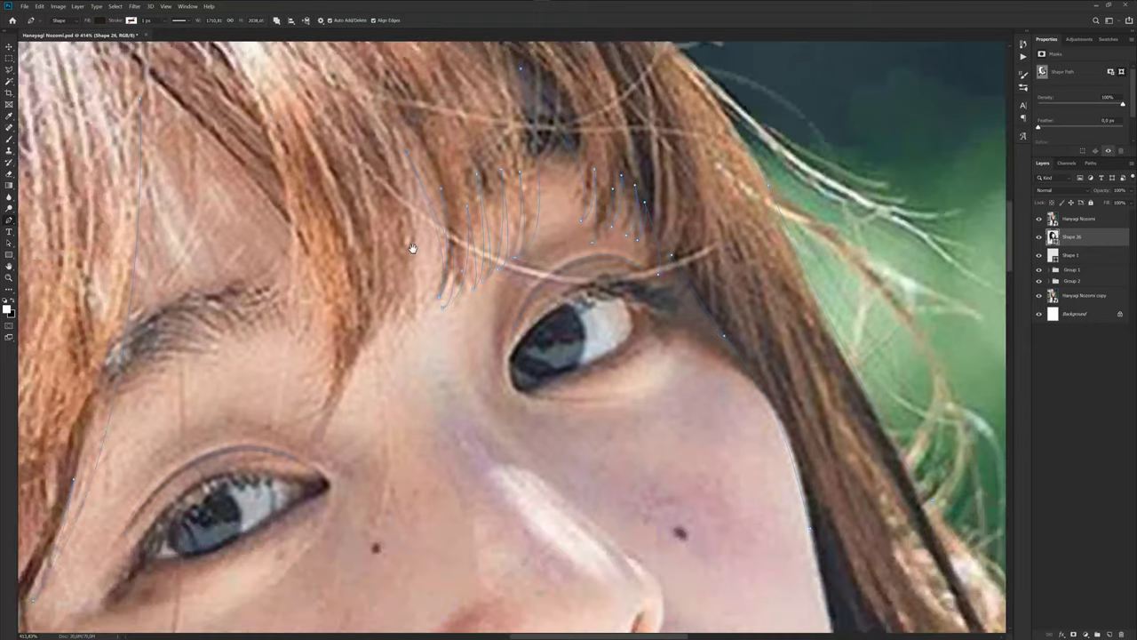
{"action": "left_click", "coordinate": [400, 314]}
{"action": "left_click", "coordinate": [410, 267]}
{"action": "left_click_drag", "start_coordinate": [374, 307], "coordinate": [377, 279]}
{"action": "scroll", "coordinate": [336, 405], "scroll_direction": "down", "scroll_amount": 3}
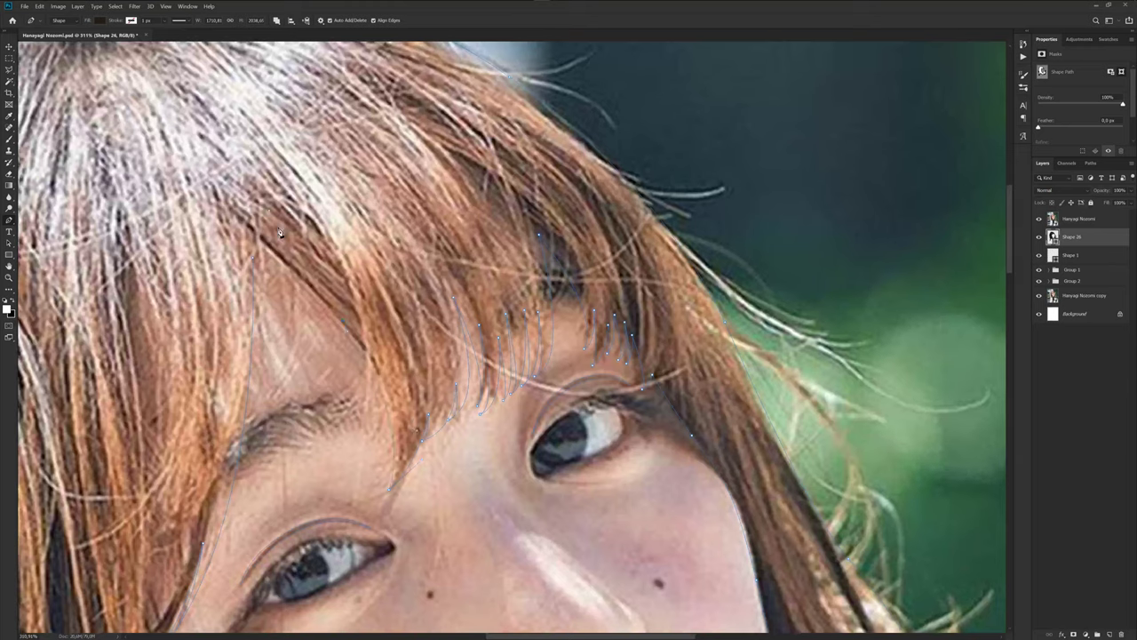
{"action": "left_click_drag", "start_coordinate": [370, 373], "coordinate": [333, 293]}
{"action": "left_click", "coordinate": [268, 251]}
{"action": "scroll", "coordinate": [495, 292], "scroll_direction": "down", "scroll_amount": 3}
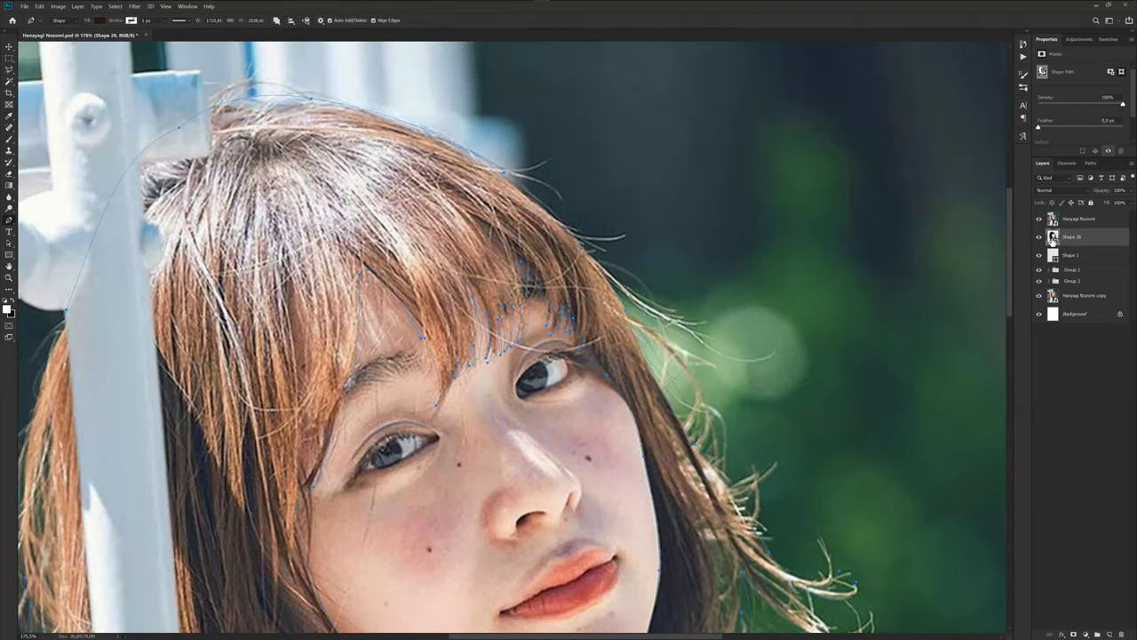
Fill the hair shape with brown 573d3a sampled from the photo's hair.
{"action": "double_click", "coordinate": [1053, 238]}
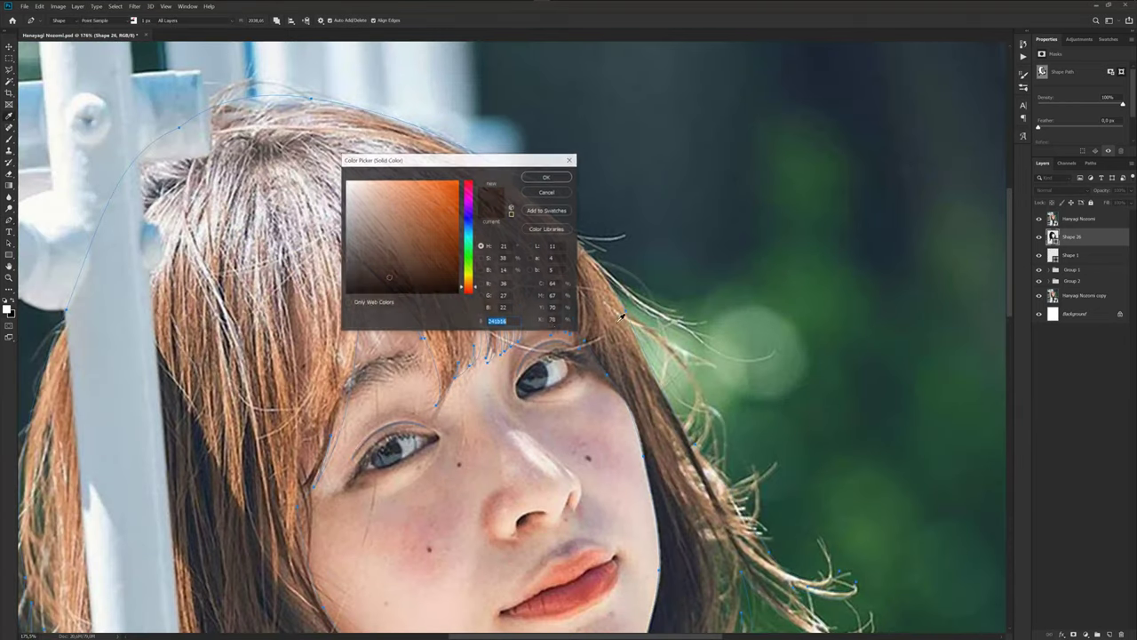
{"action": "left_click", "coordinate": [247, 427]}
{"action": "left_click", "coordinate": [248, 442]}
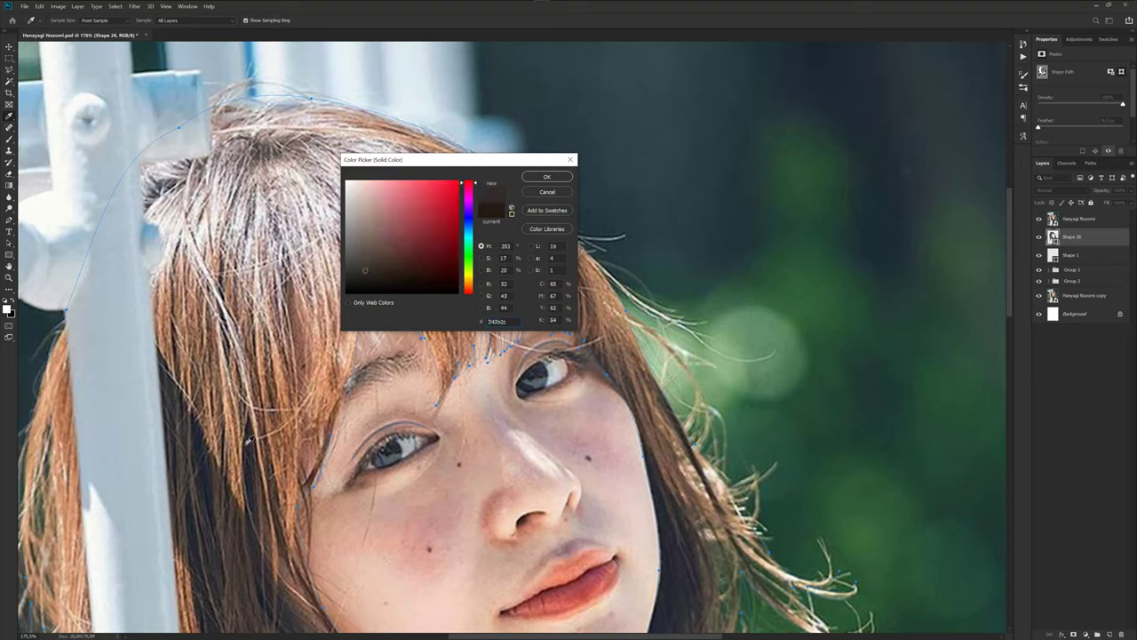
{"action": "left_click", "coordinate": [258, 435]}
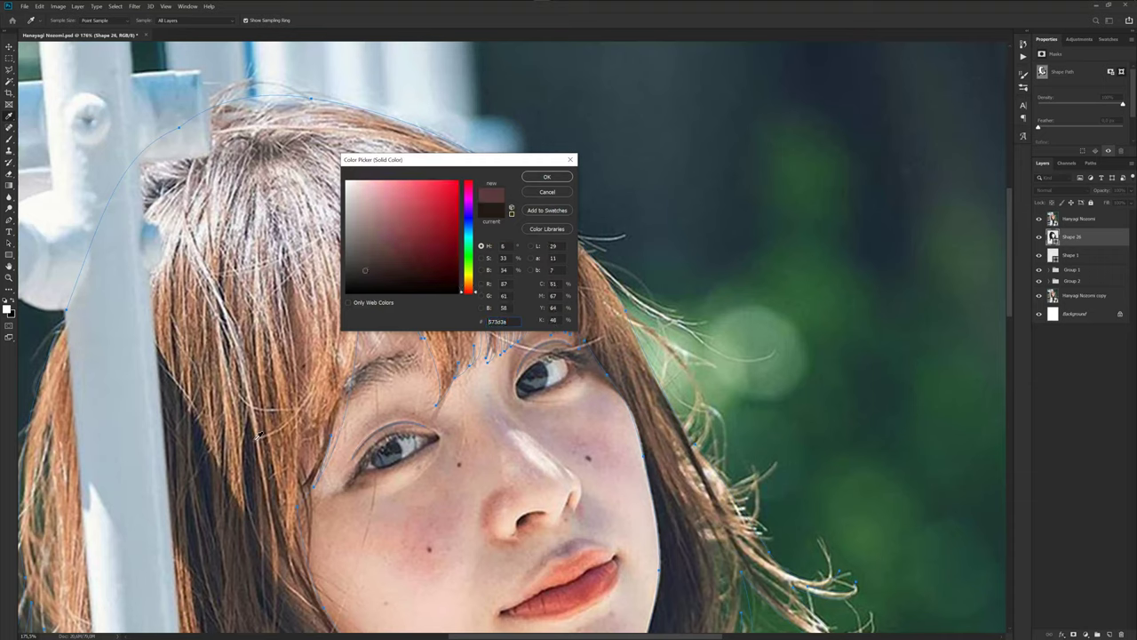
{"action": "left_click", "coordinate": [547, 177]}
Hide both photo layers, deselect the hair shape and fit the canvas on screen.
{"action": "left_click", "coordinate": [1040, 218]}
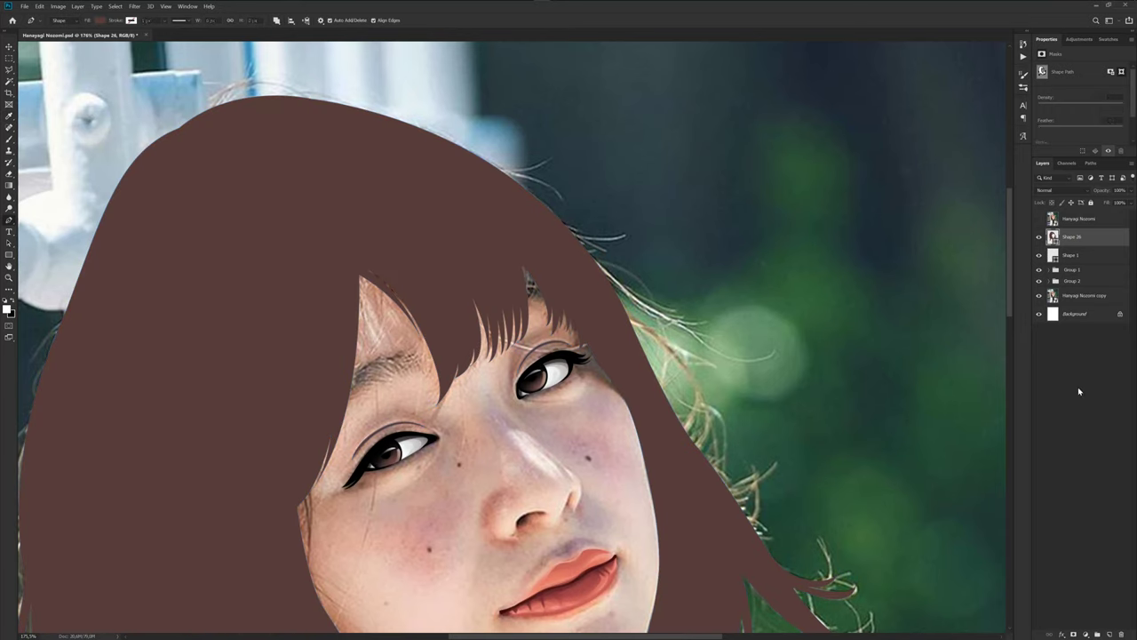
{"action": "left_click", "coordinate": [1078, 389]}
{"action": "key", "text": "ctrl+0"}
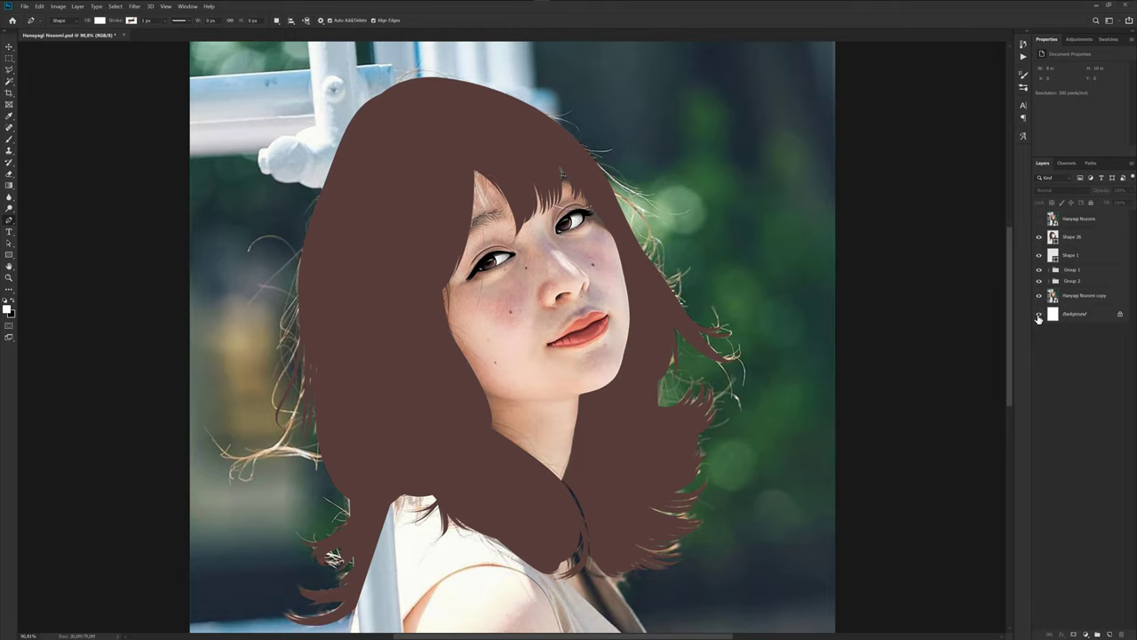
{"action": "left_click", "coordinate": [1039, 295]}
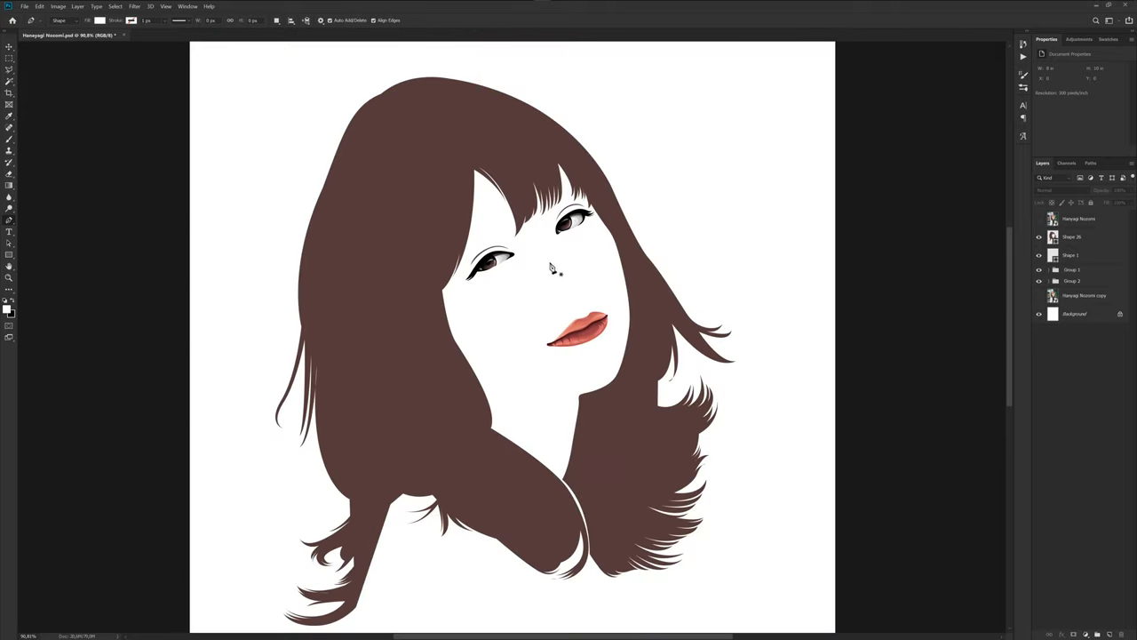
Show the photo again and change the hair fill to the darker warm brown #3d2d27.
{"action": "scroll", "coordinate": [553, 268], "scroll_direction": "up", "scroll_amount": 1}
{"action": "left_click", "coordinate": [1039, 219]}
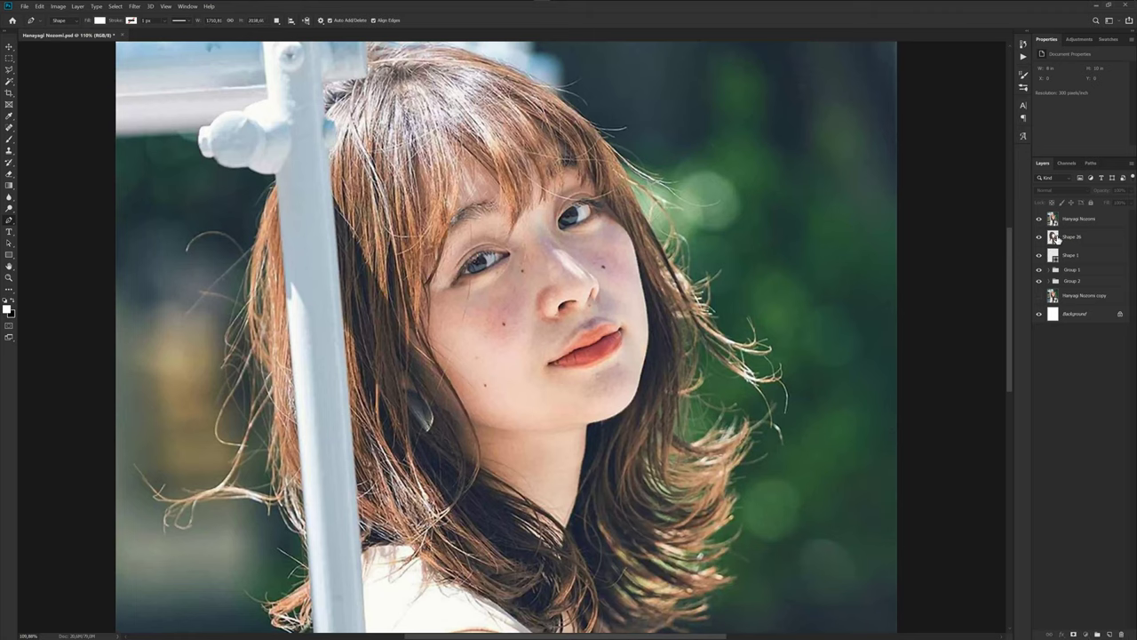
{"action": "double_click", "coordinate": [1053, 238]}
{"action": "left_click", "coordinate": [666, 321]}
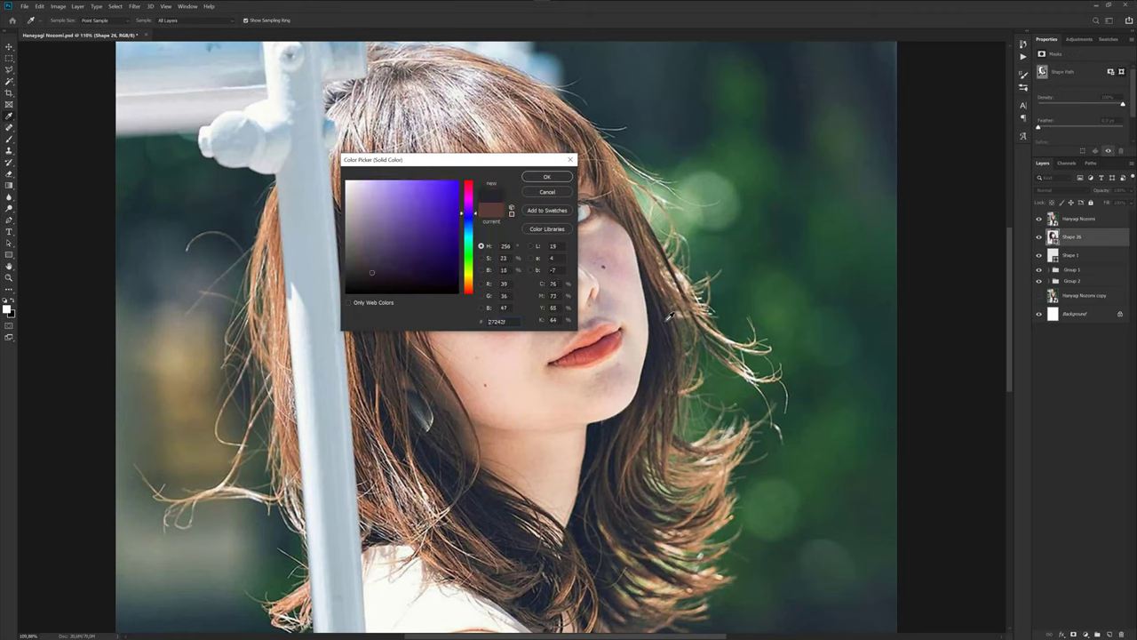
{"action": "left_click", "coordinate": [665, 391]}
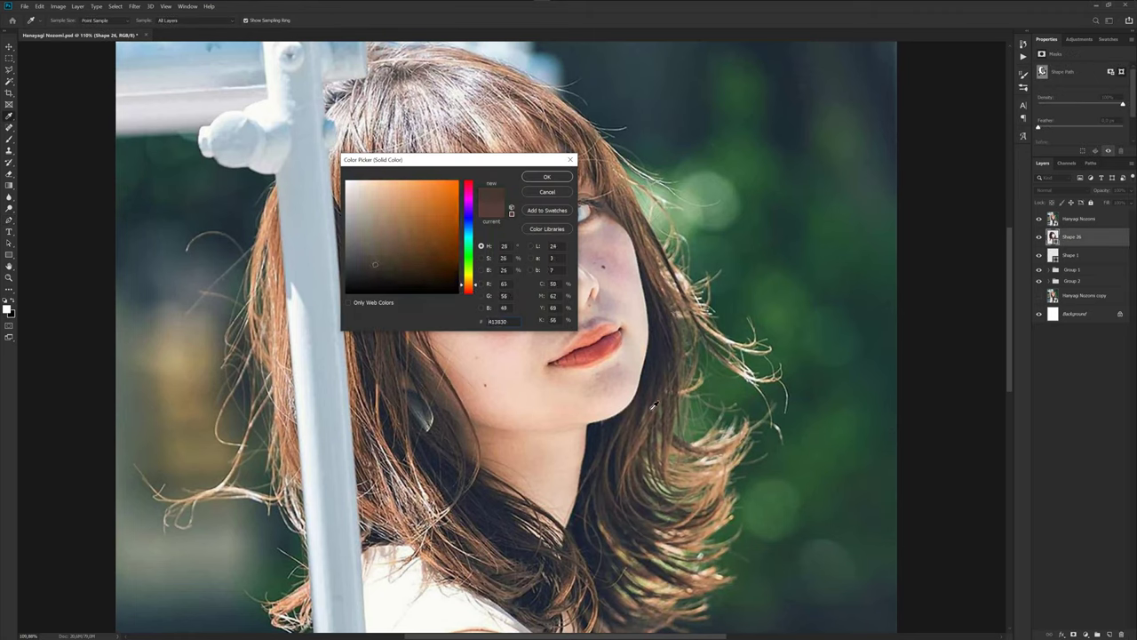
{"action": "left_click", "coordinate": [639, 409]}
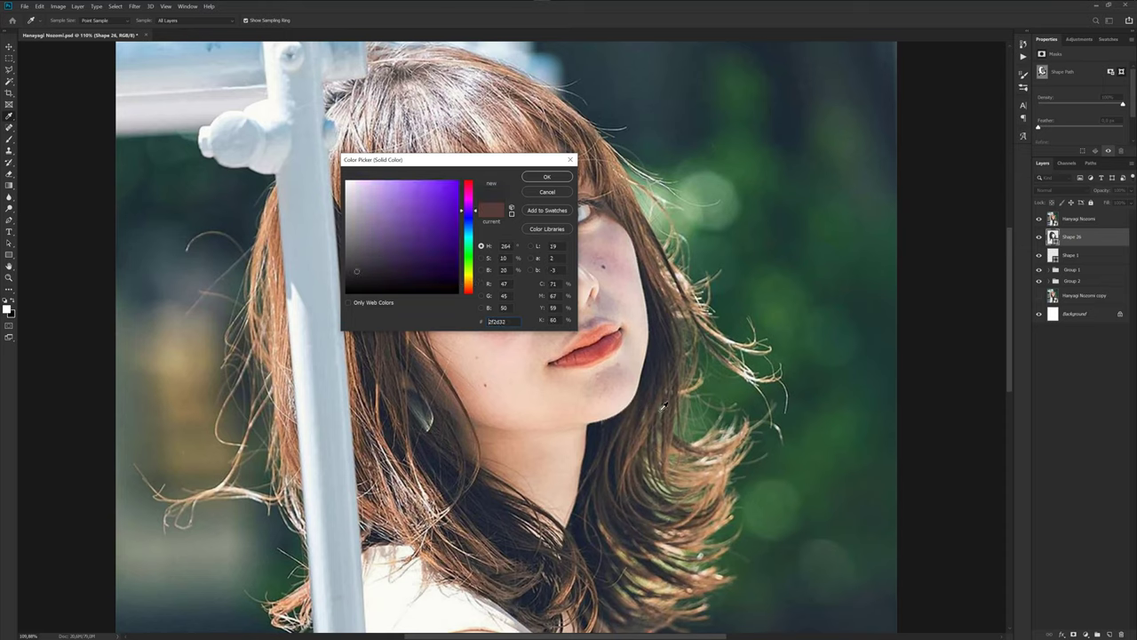
{"action": "left_click", "coordinate": [661, 396]}
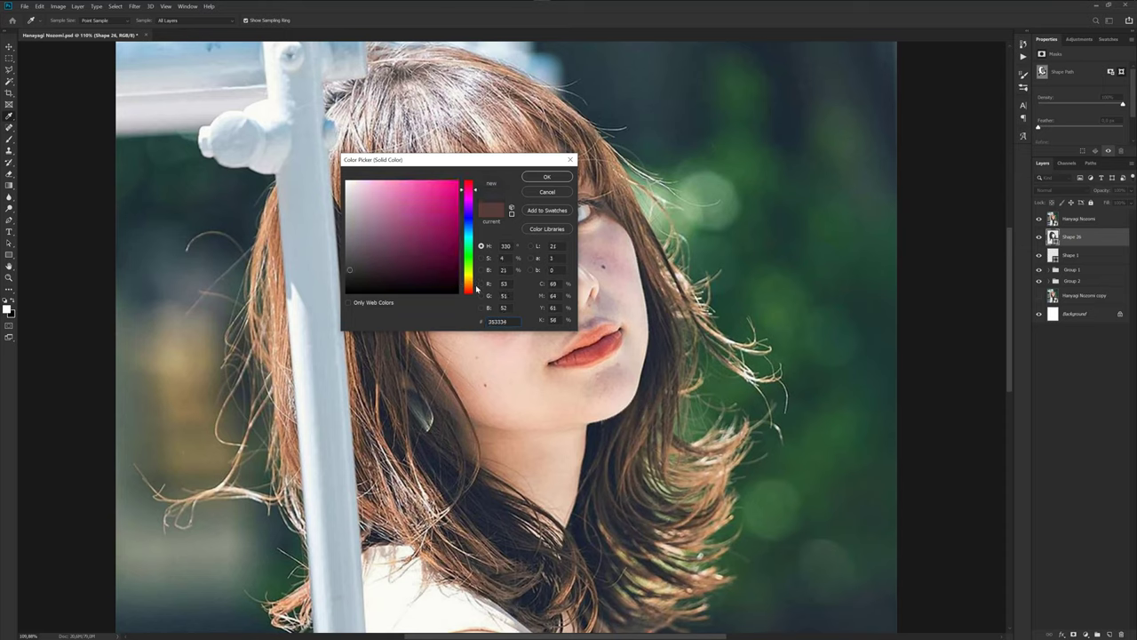
{"action": "left_click", "coordinate": [362, 264]}
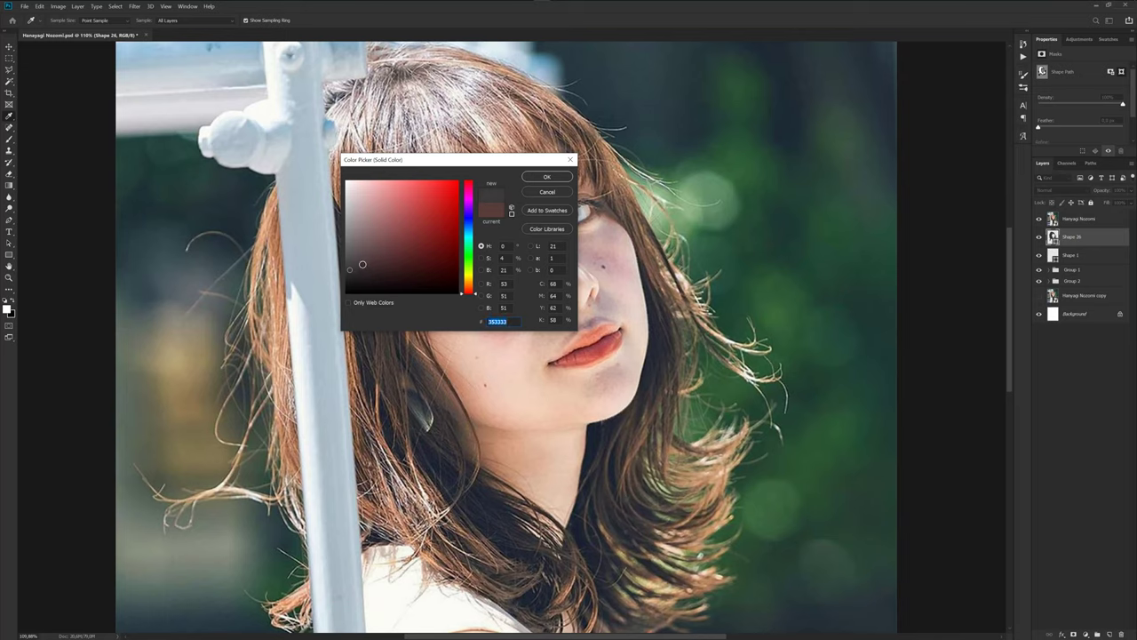
{"action": "left_click_drag", "start_coordinate": [470, 294], "coordinate": [471, 288]}
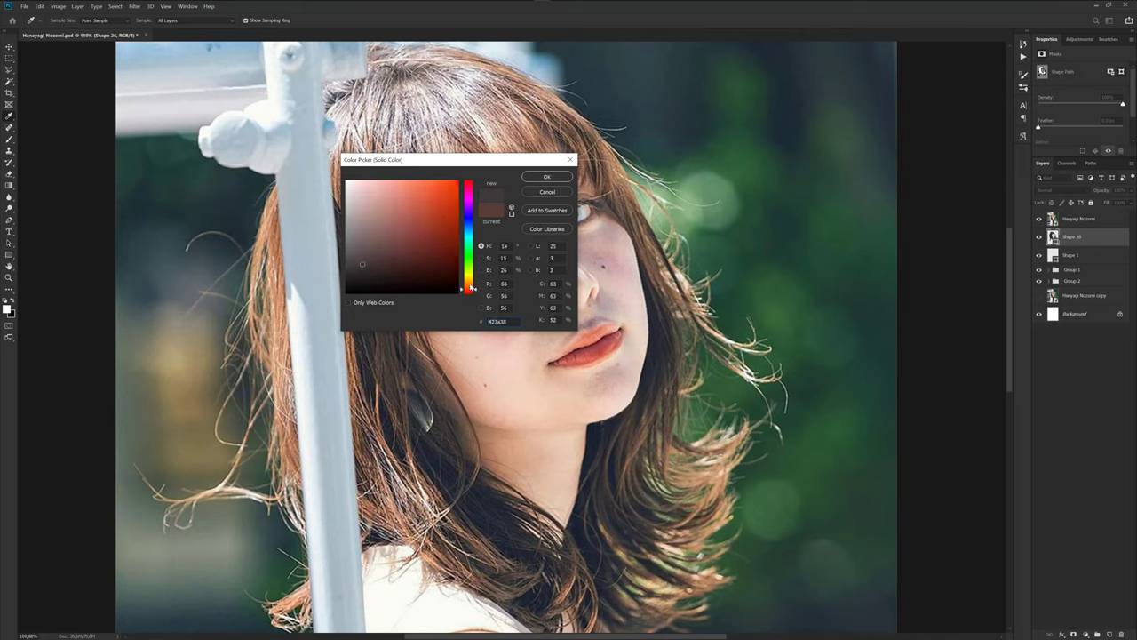
{"action": "left_click", "coordinate": [386, 267]}
{"action": "left_click", "coordinate": [549, 177]}
Hide the reference photo, reframe the face and reselect the hair shape.
{"action": "left_click", "coordinate": [1039, 219]}
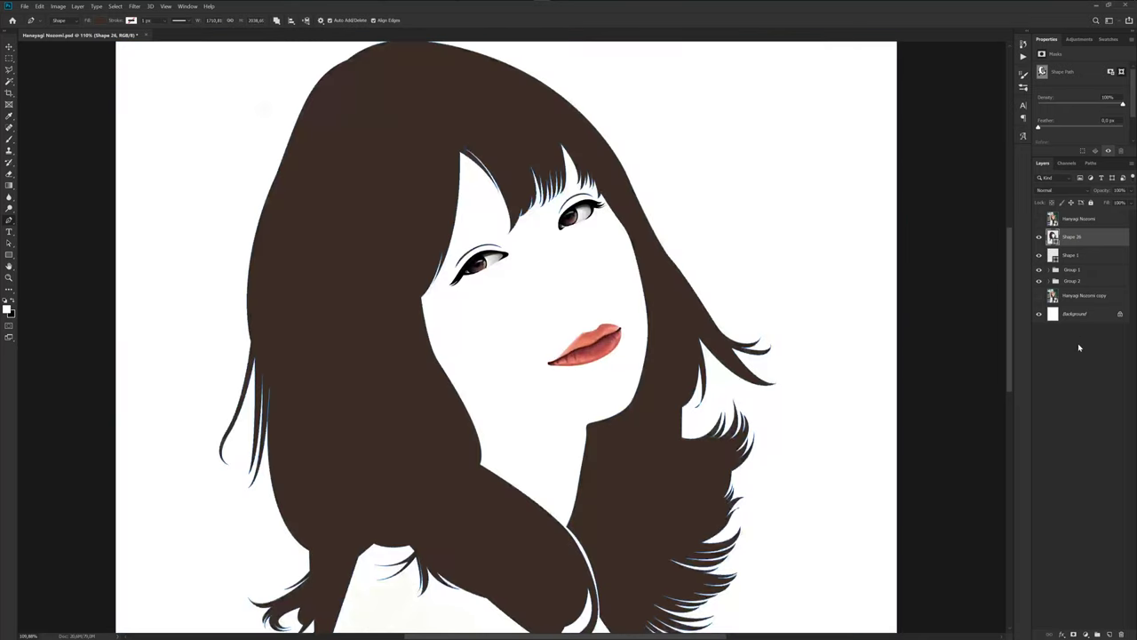
{"action": "left_click", "coordinate": [1078, 343]}
{"action": "scroll", "coordinate": [672, 378], "scroll_direction": "down", "scroll_amount": 3}
{"action": "scroll", "coordinate": [592, 349], "scroll_direction": "up", "scroll_amount": 3}
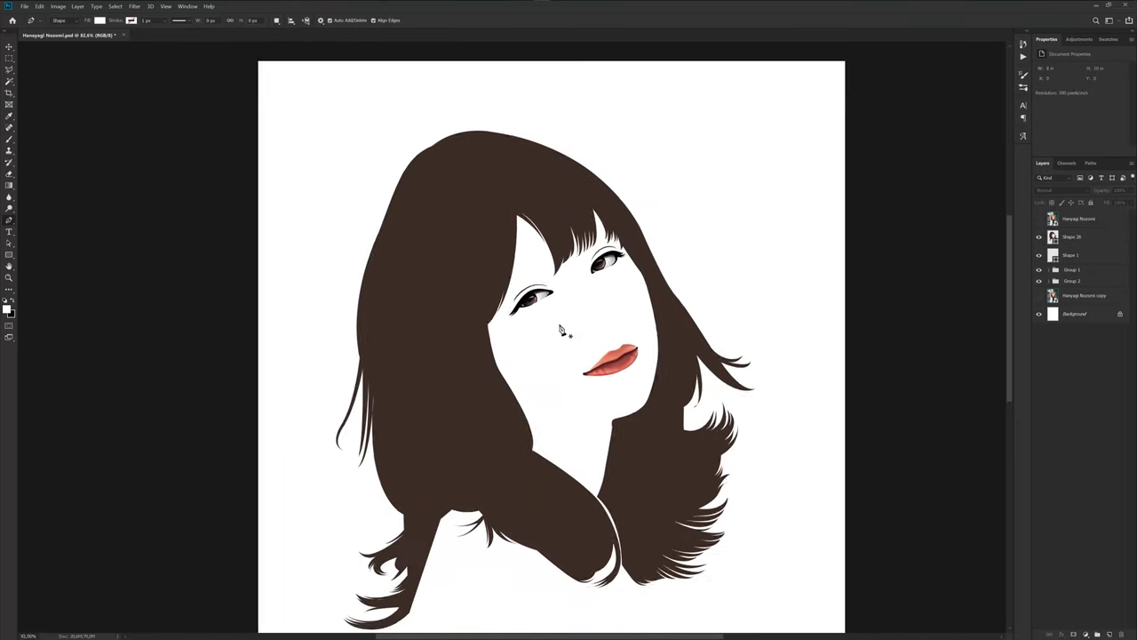
{"action": "left_click_drag", "start_coordinate": [702, 428], "coordinate": [654, 326]}
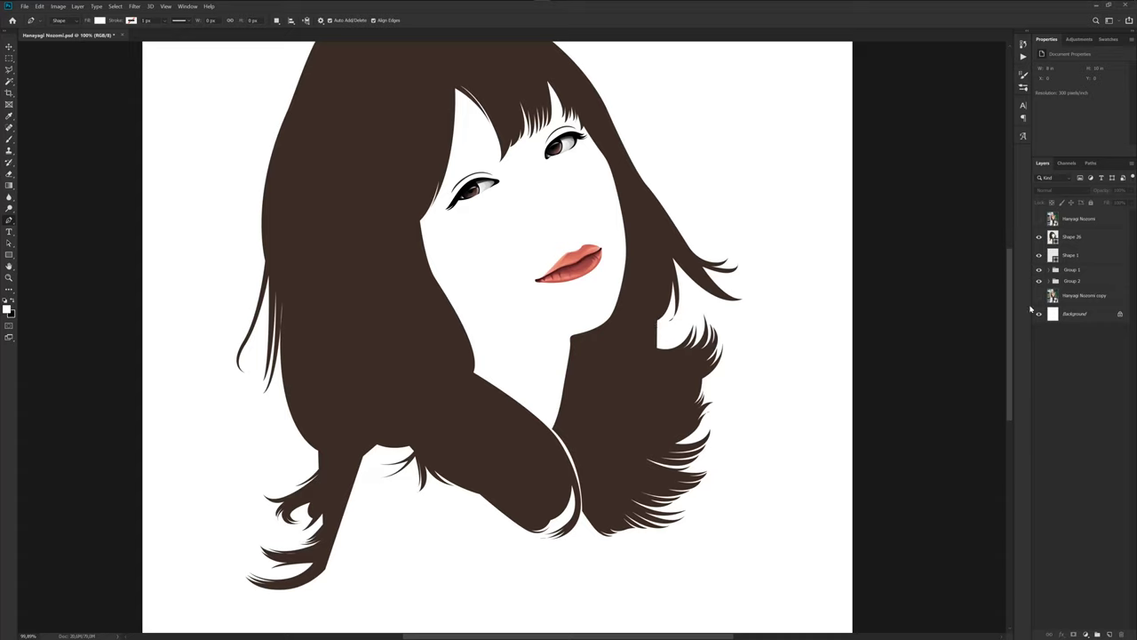
{"action": "left_click", "coordinate": [1077, 238]}
{"action": "scroll", "coordinate": [684, 313], "scroll_direction": "up", "scroll_amount": 5}
Add a strand tip on the hair's right edge and refine the thin strands along the left edge.
{"action": "scroll", "coordinate": [684, 313], "scroll_direction": "up", "scroll_amount": 4}
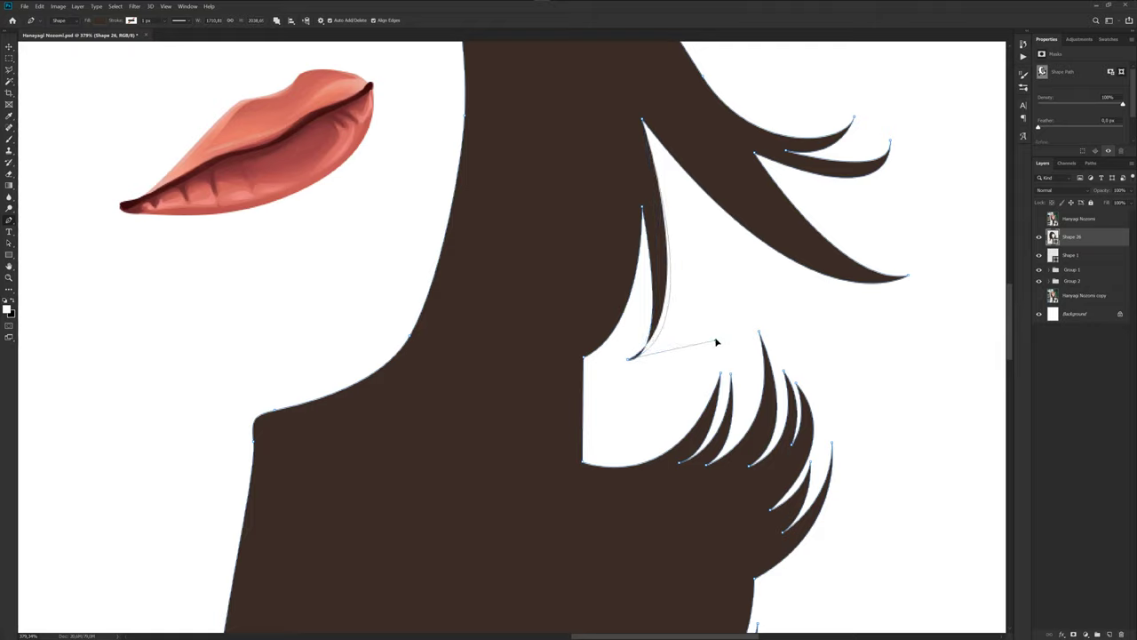
{"action": "left_click", "coordinate": [644, 211]}
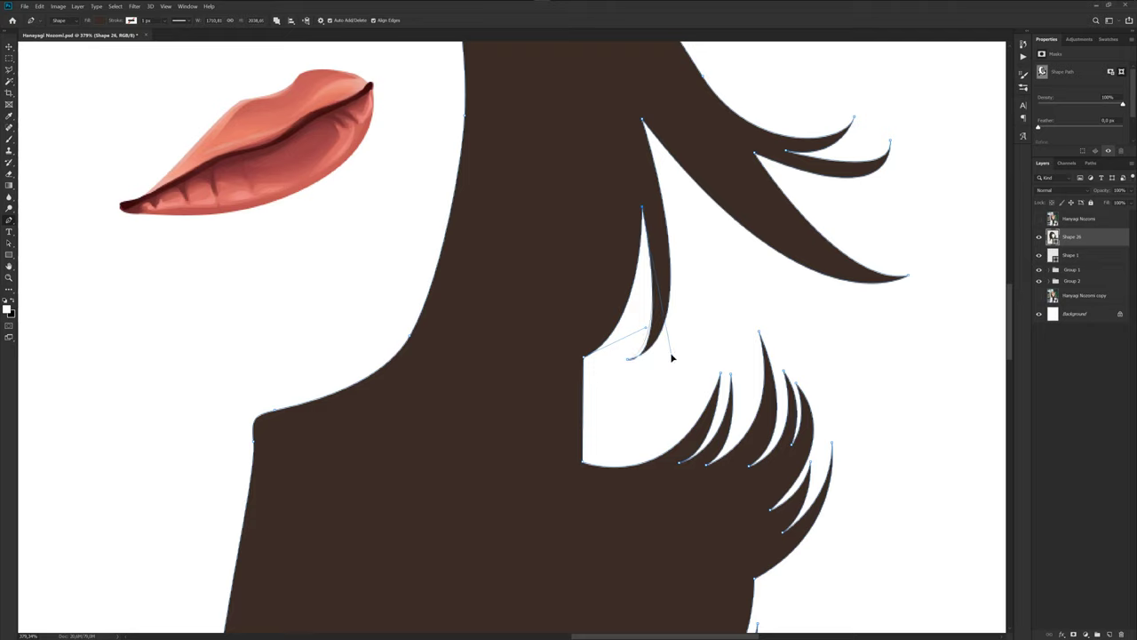
{"action": "key", "text": "Escape"}
{"action": "key", "text": "ctrl+0"}
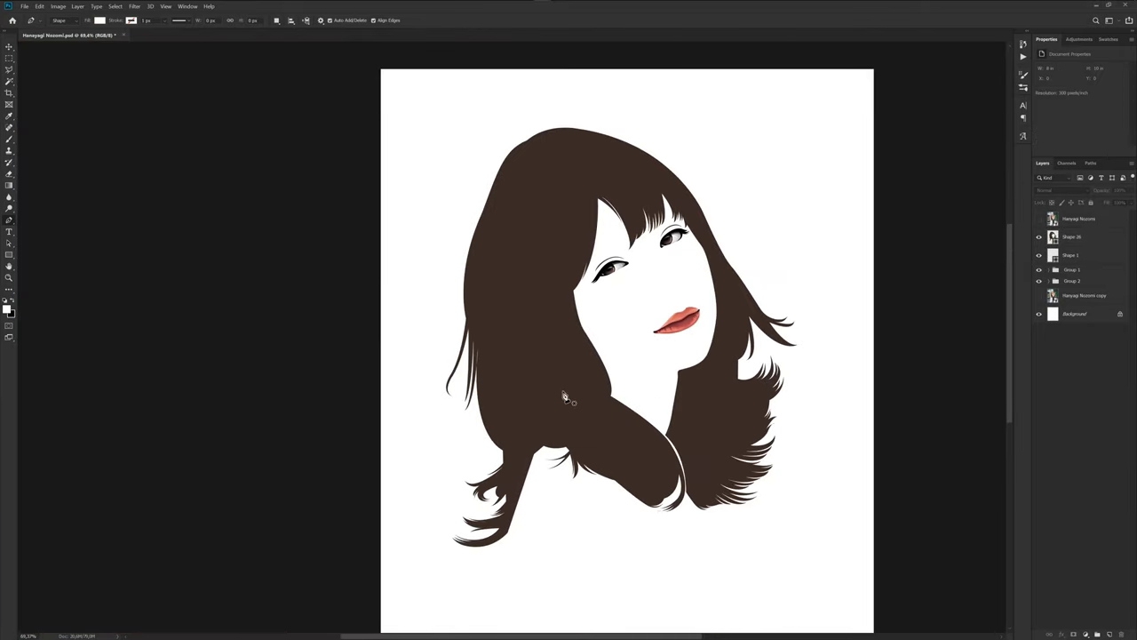
{"action": "scroll", "coordinate": [563, 399], "scroll_direction": "up", "scroll_amount": 1}
{"action": "left_click_drag", "start_coordinate": [548, 390], "coordinate": [577, 375]}
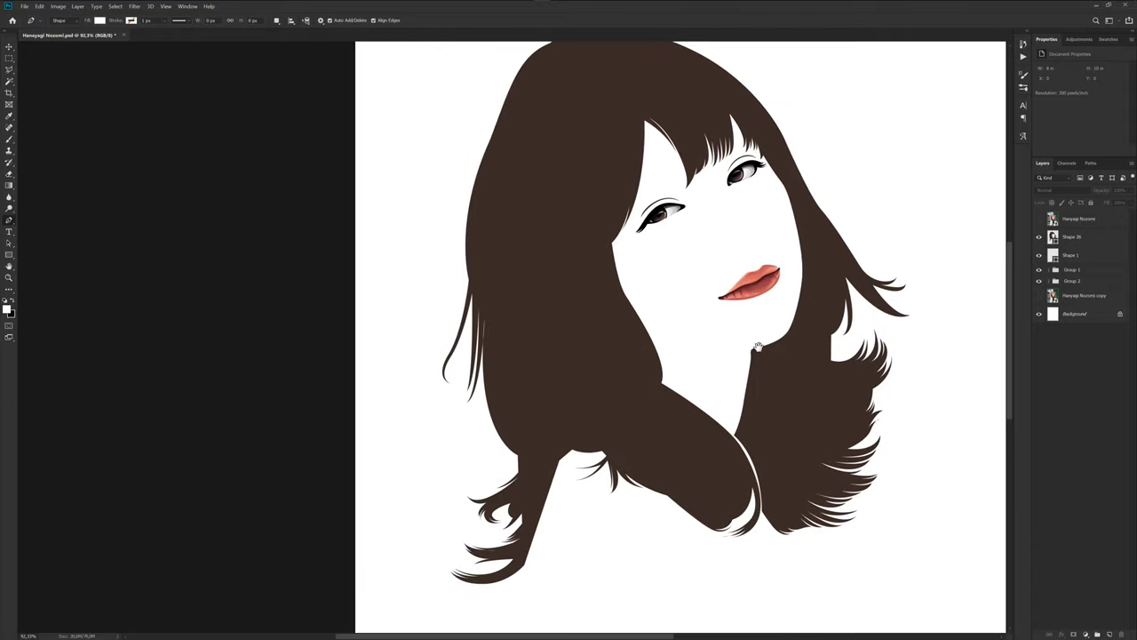
{"action": "left_click", "coordinate": [1072, 238]}
{"action": "scroll", "coordinate": [484, 335], "scroll_direction": "up", "scroll_amount": 1}
{"action": "scroll", "coordinate": [485, 335], "scroll_direction": "up", "scroll_amount": 1}
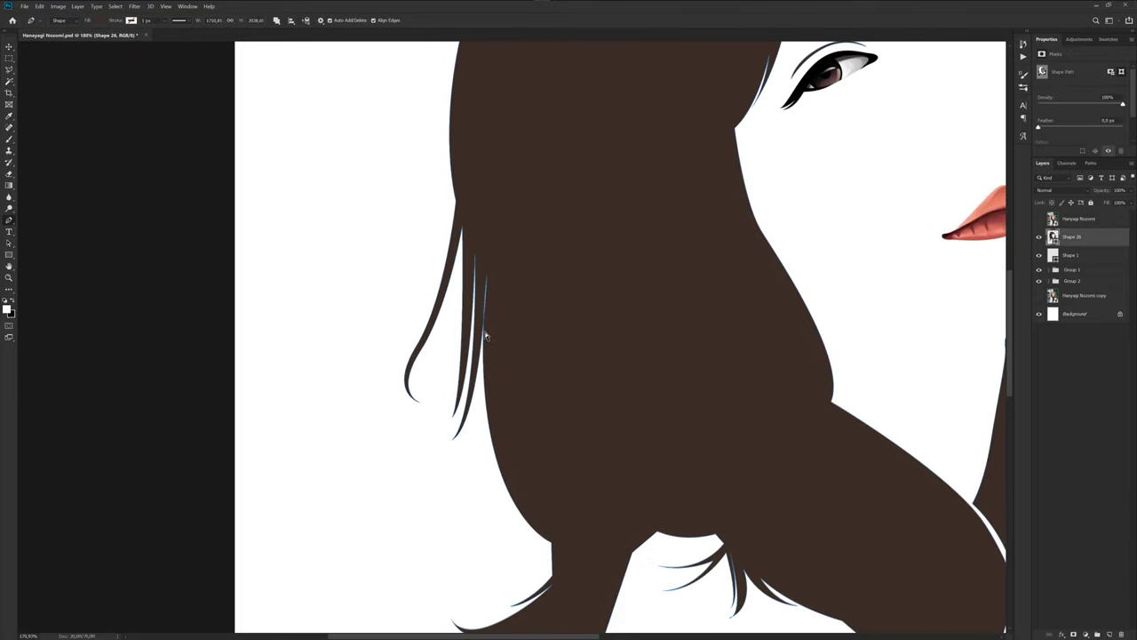
{"action": "scroll", "coordinate": [484, 335], "scroll_direction": "up", "scroll_amount": 1}
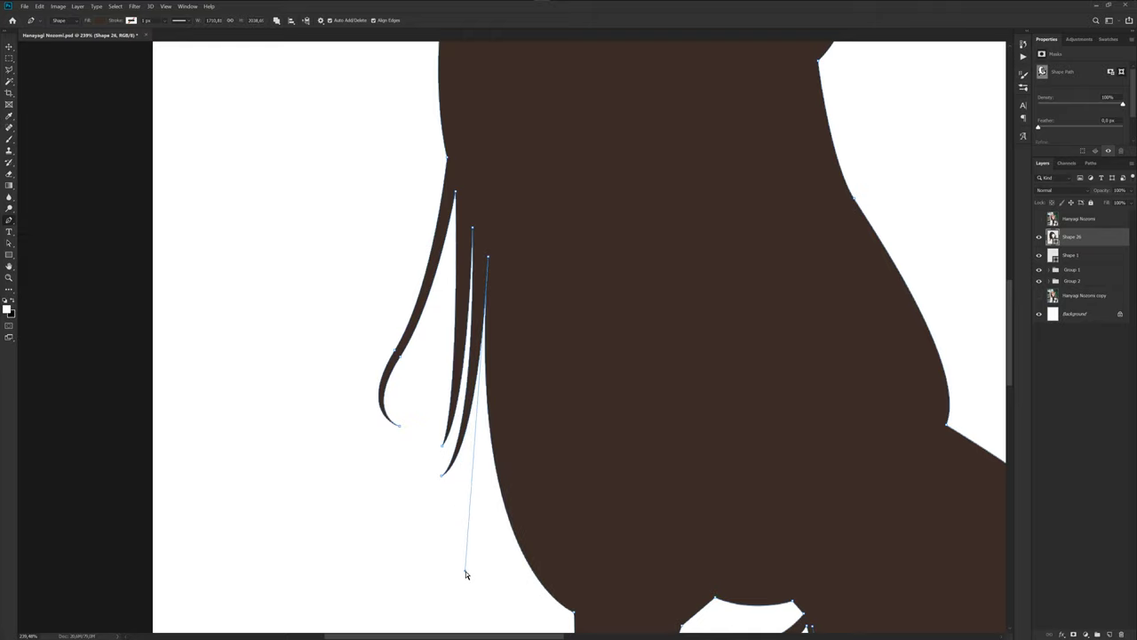
{"action": "left_click", "coordinate": [1054, 445]}
Compare the hair against the reference photo, then start a new Shape 27 at the pole's top.
{"action": "scroll", "coordinate": [596, 401], "scroll_direction": "down", "scroll_amount": 1}
{"action": "scroll", "coordinate": [608, 417], "scroll_direction": "down", "scroll_amount": 1}
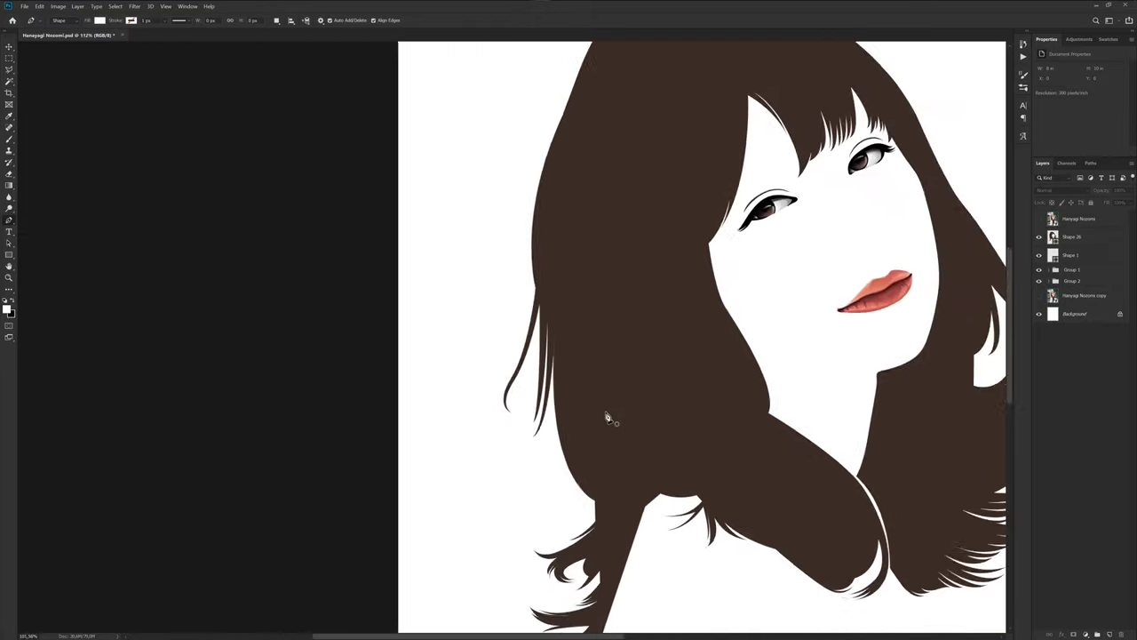
{"action": "scroll", "coordinate": [600, 436], "scroll_direction": "down", "scroll_amount": 1}
{"action": "scroll", "coordinate": [597, 449], "scroll_direction": "down", "scroll_amount": 1}
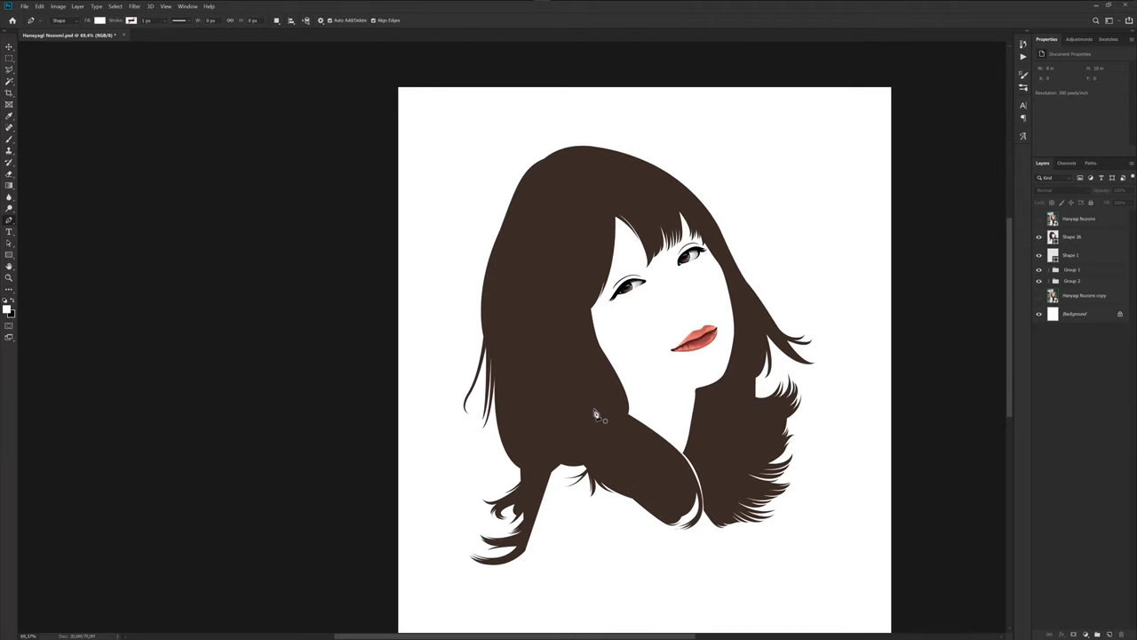
{"action": "left_click", "coordinate": [1038, 218]}
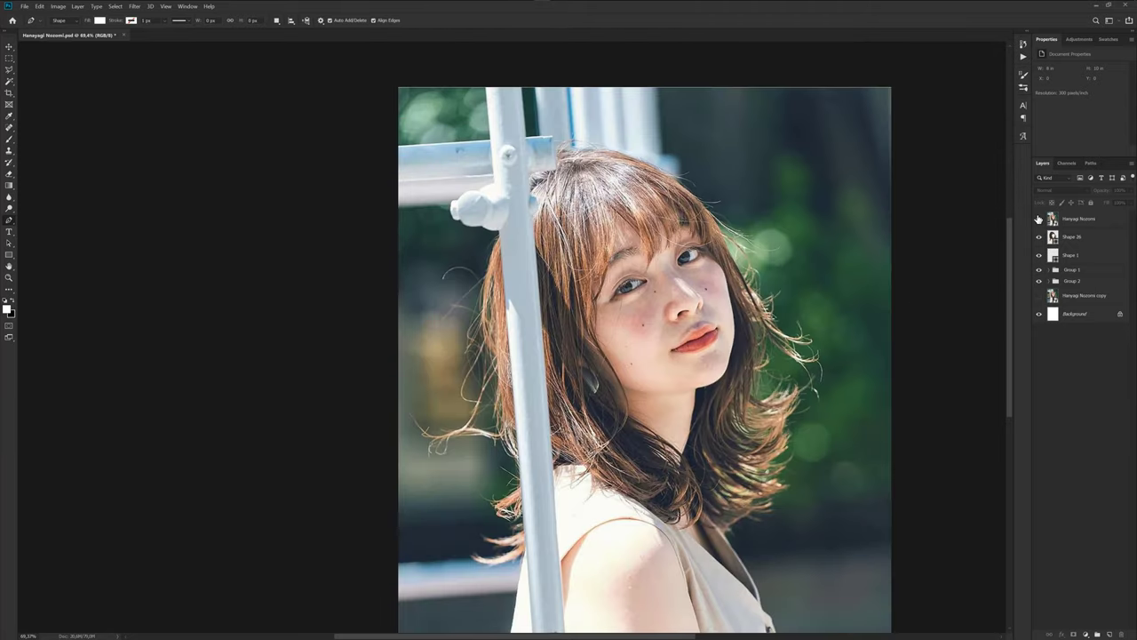
{"action": "left_click", "coordinate": [1039, 219]}
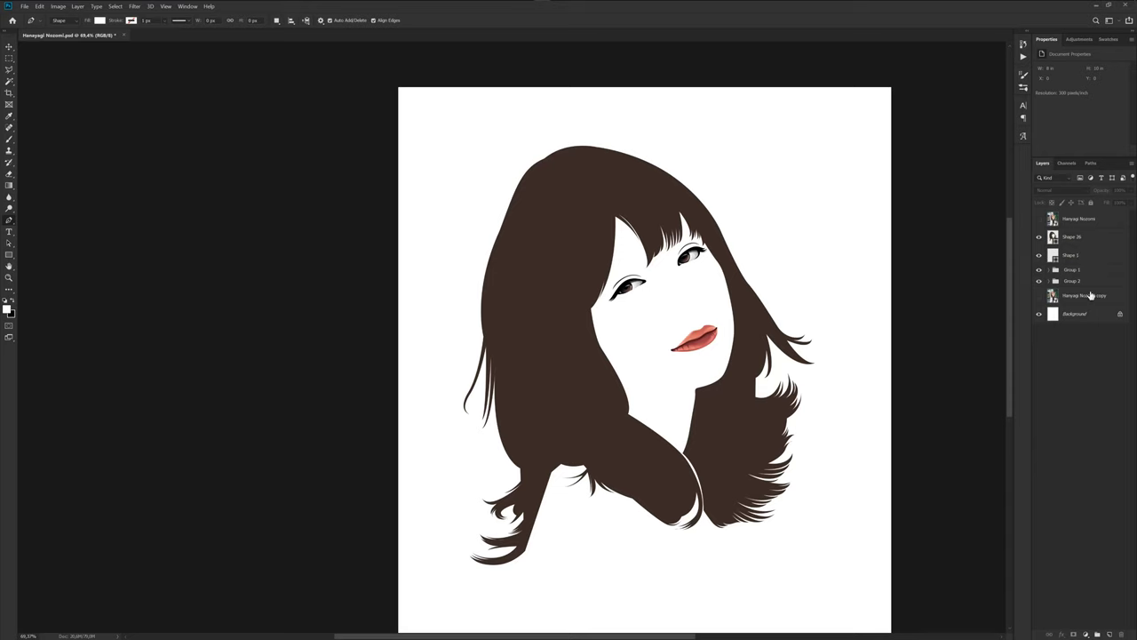
{"action": "left_click", "coordinate": [1086, 238]}
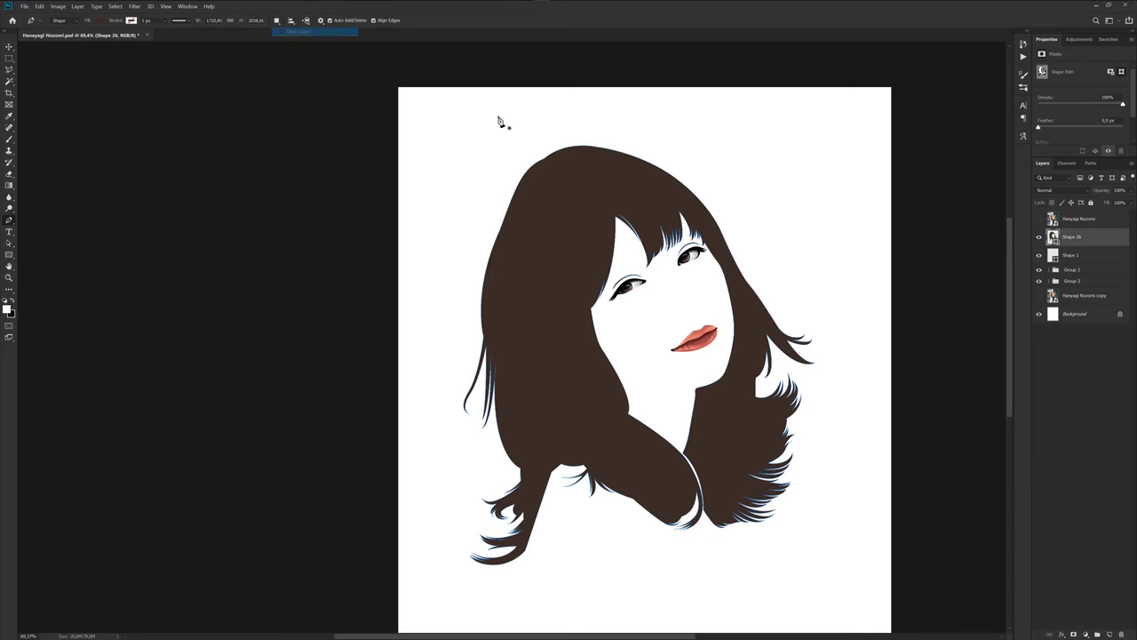
{"action": "left_click", "coordinate": [1039, 219]}
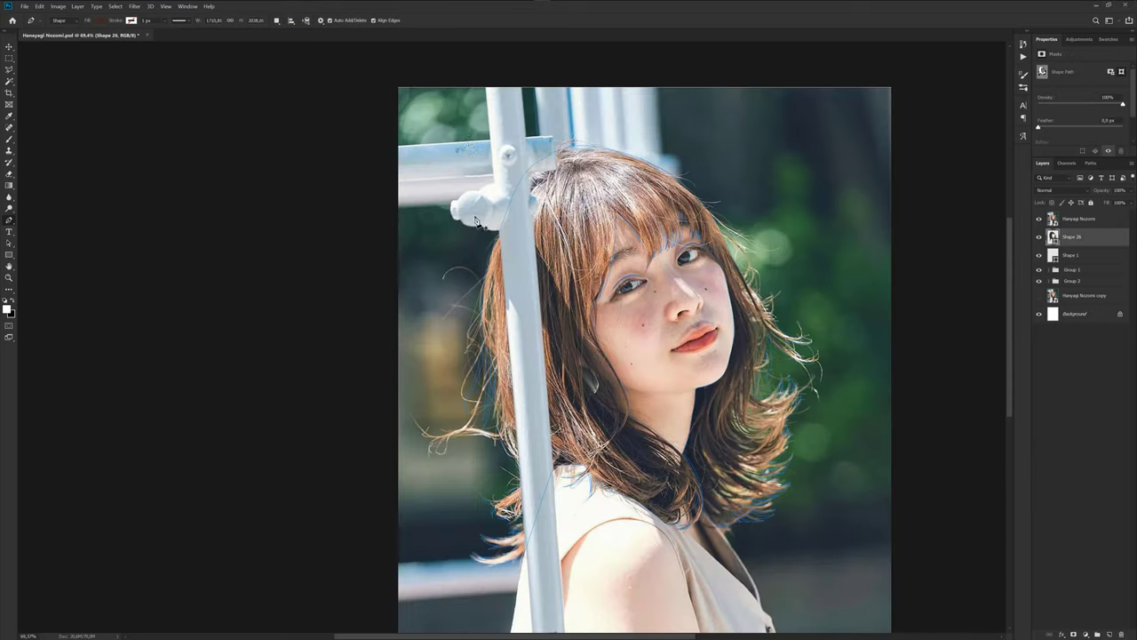
{"action": "left_click", "coordinate": [487, 88]}
{"action": "scroll", "coordinate": [400, 267], "scroll_direction": "down", "scroll_amount": 3}
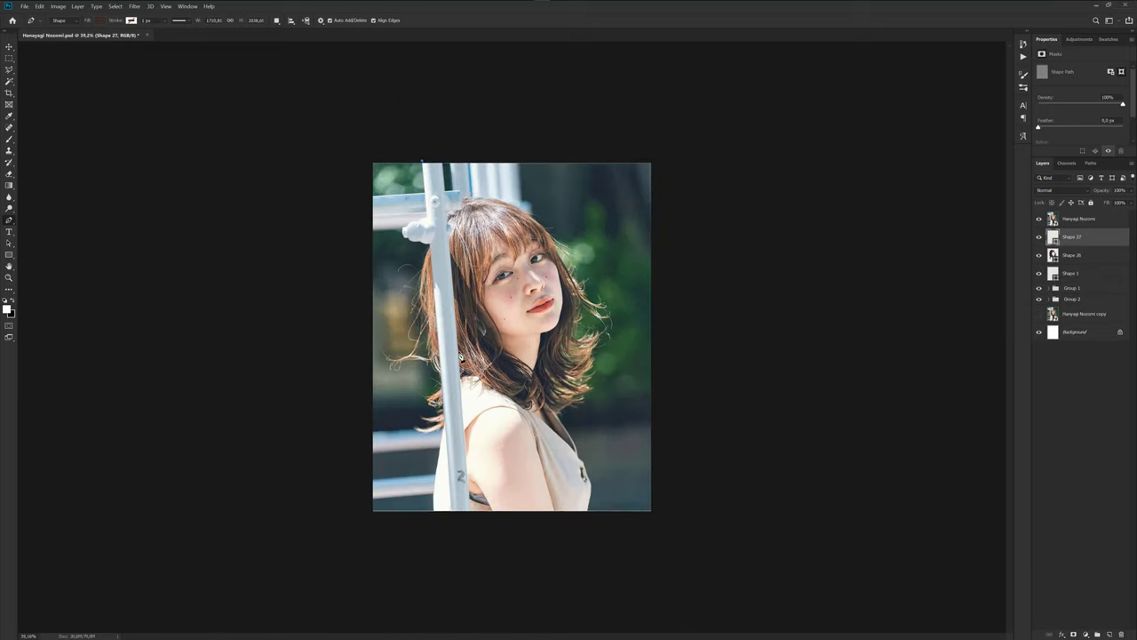
Close the diagonal pole outline and fill it with light blue sampled from the photo.
{"action": "left_click_drag", "start_coordinate": [452, 515], "coordinate": [476, 515]}
{"action": "left_click", "coordinate": [443, 160]}
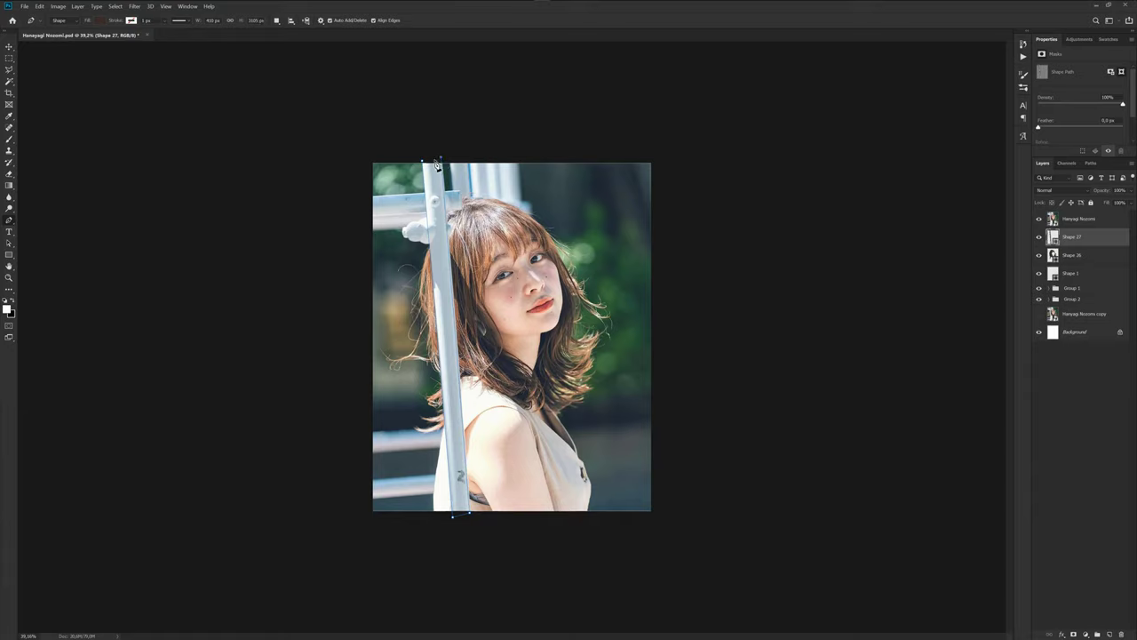
{"action": "left_click", "coordinate": [424, 162]}
{"action": "double_click", "coordinate": [1053, 237]}
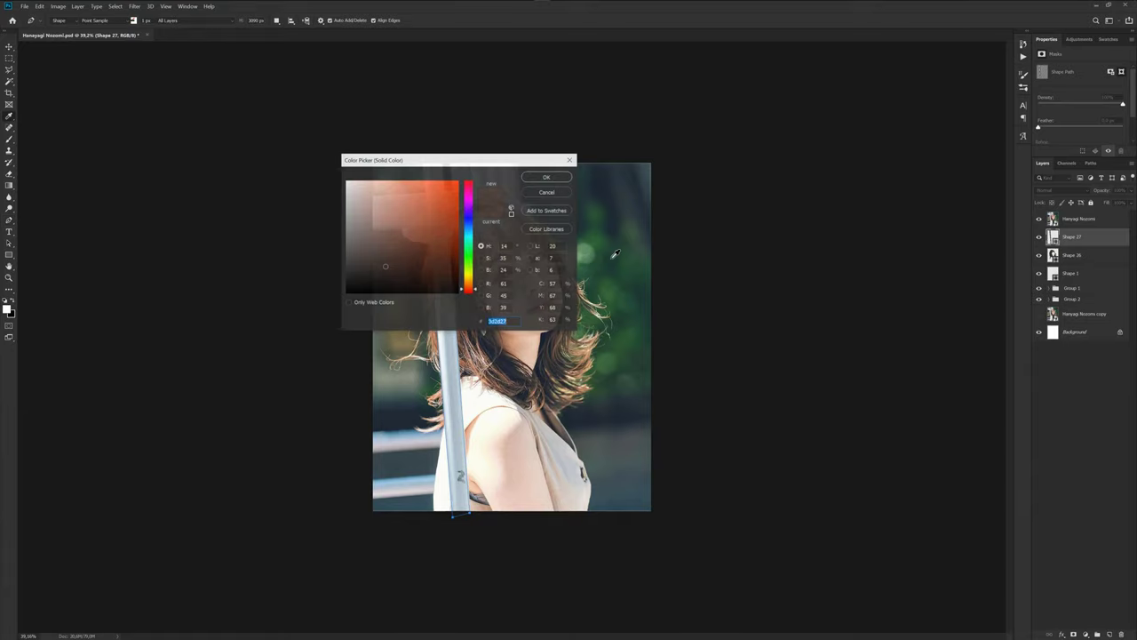
{"action": "left_click", "coordinate": [453, 377]}
{"action": "left_click", "coordinate": [547, 177]}
Hide the reference photo and save the document with Ctrl+S.
{"action": "left_click", "coordinate": [1038, 219]}
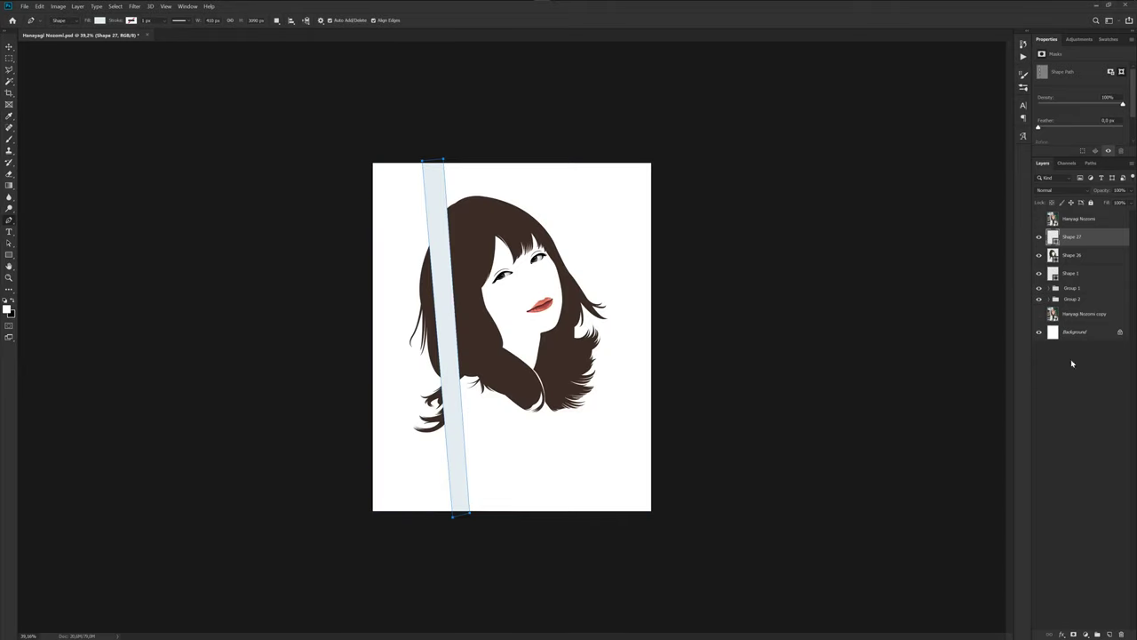
{"action": "left_click", "coordinate": [1072, 364]}
{"action": "scroll", "coordinate": [665, 373], "scroll_direction": "up", "scroll_amount": 3}
{"action": "key", "text": "ctrl+s"}
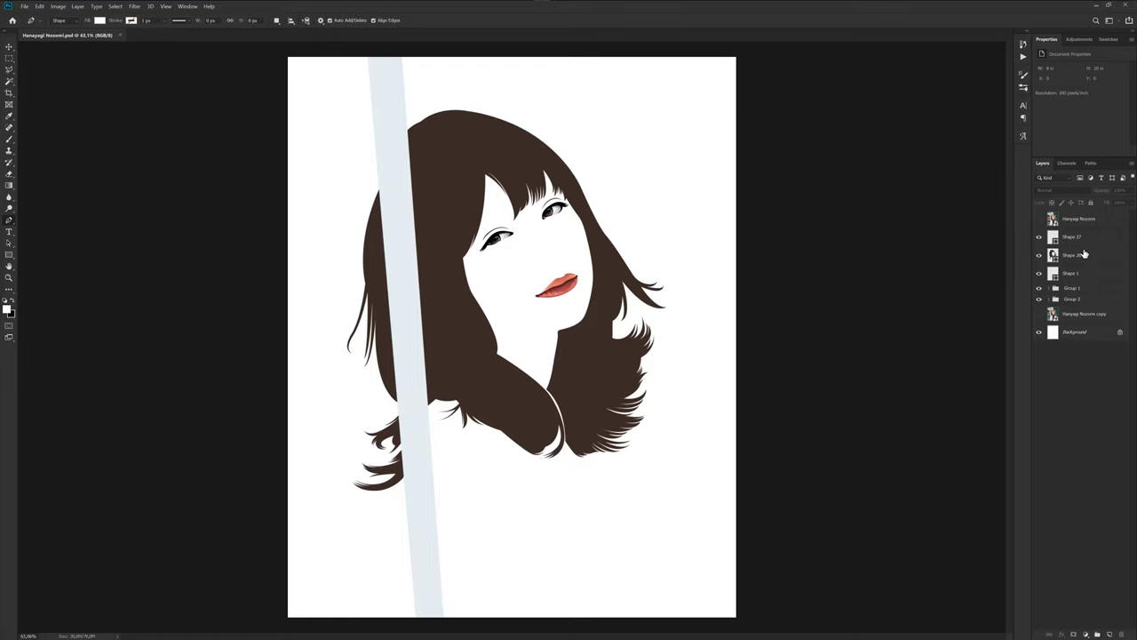
{"action": "left_click", "coordinate": [1084, 255]}
Check the hair edges against the photo and draw a closed curved cut along the shoulder lock.
{"action": "scroll", "coordinate": [538, 373], "scroll_direction": "up", "scroll_amount": 2}
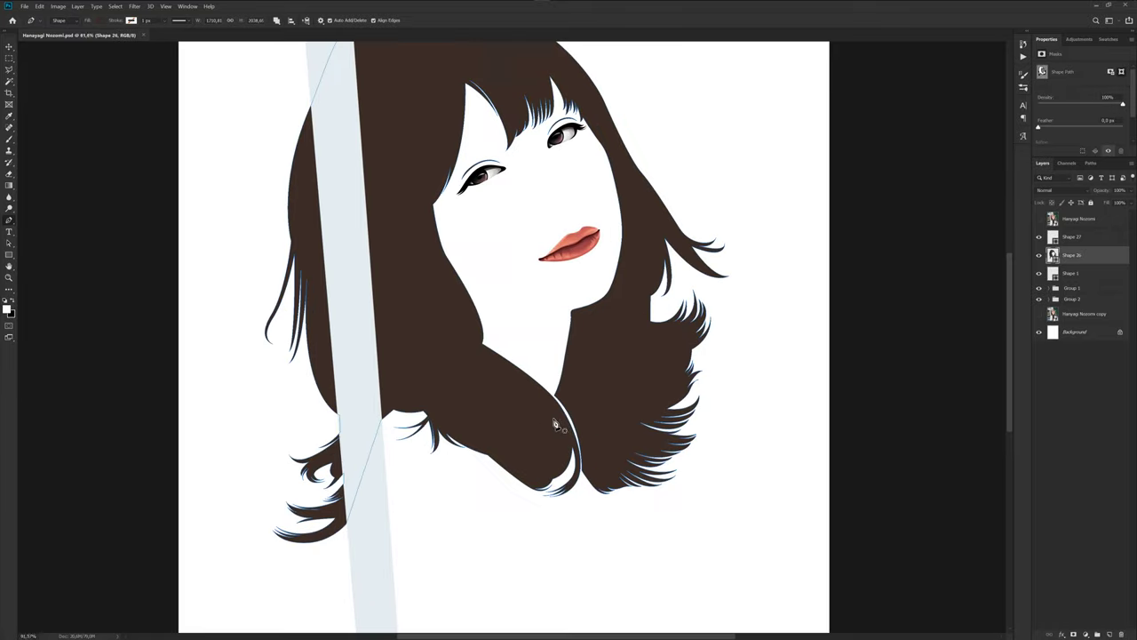
{"action": "scroll", "coordinate": [554, 425], "scroll_direction": "up", "scroll_amount": 2}
{"action": "left_click", "coordinate": [1037, 220]}
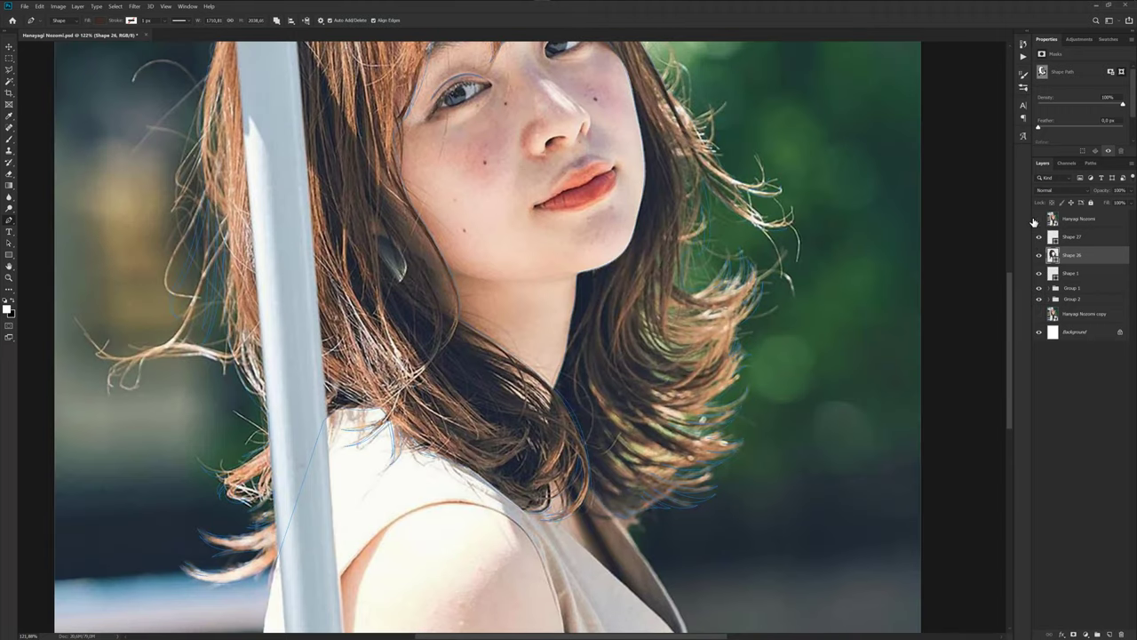
{"action": "left_click", "coordinate": [1037, 219]}
{"action": "scroll", "coordinate": [634, 398], "scroll_direction": "up", "scroll_amount": 3}
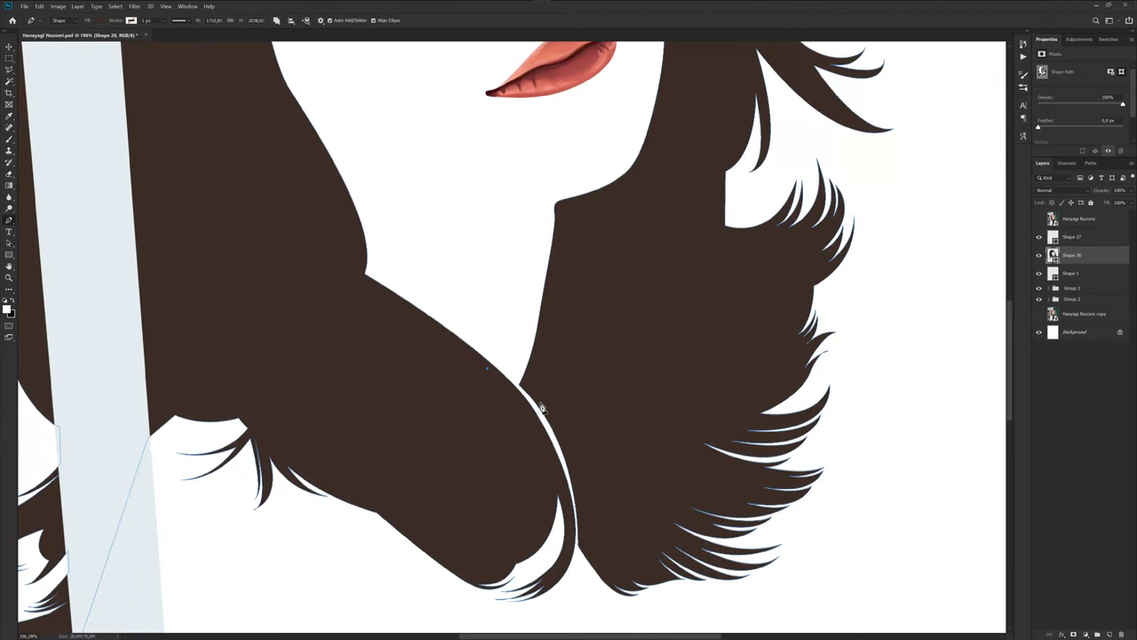
{"action": "left_click_drag", "start_coordinate": [570, 465], "coordinate": [599, 553]}
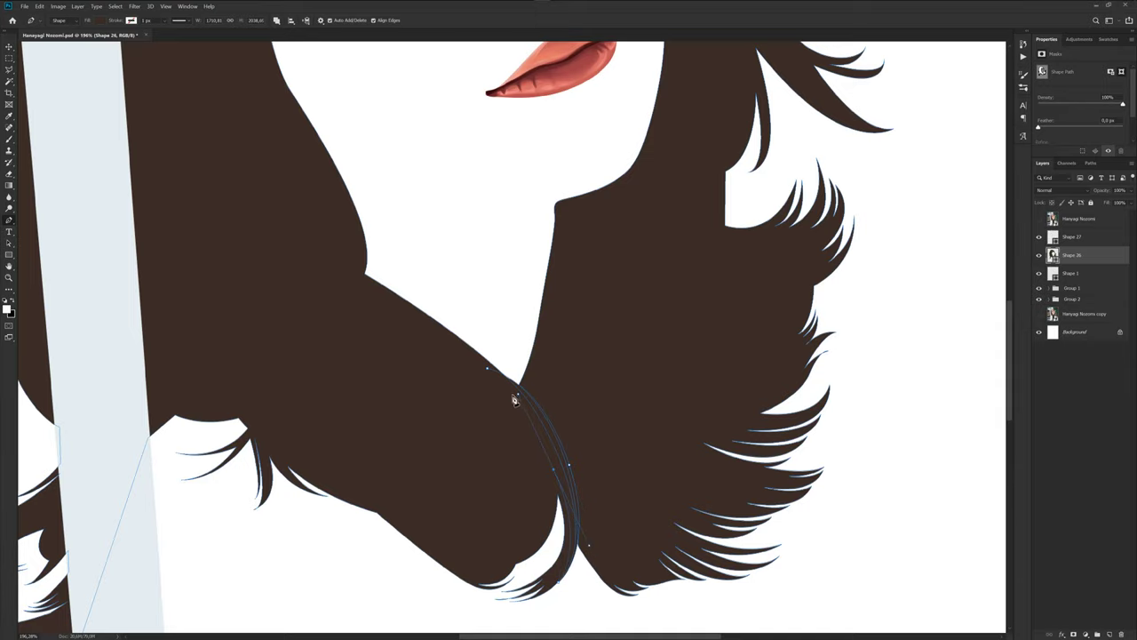
{"action": "left_click", "coordinate": [488, 368]}
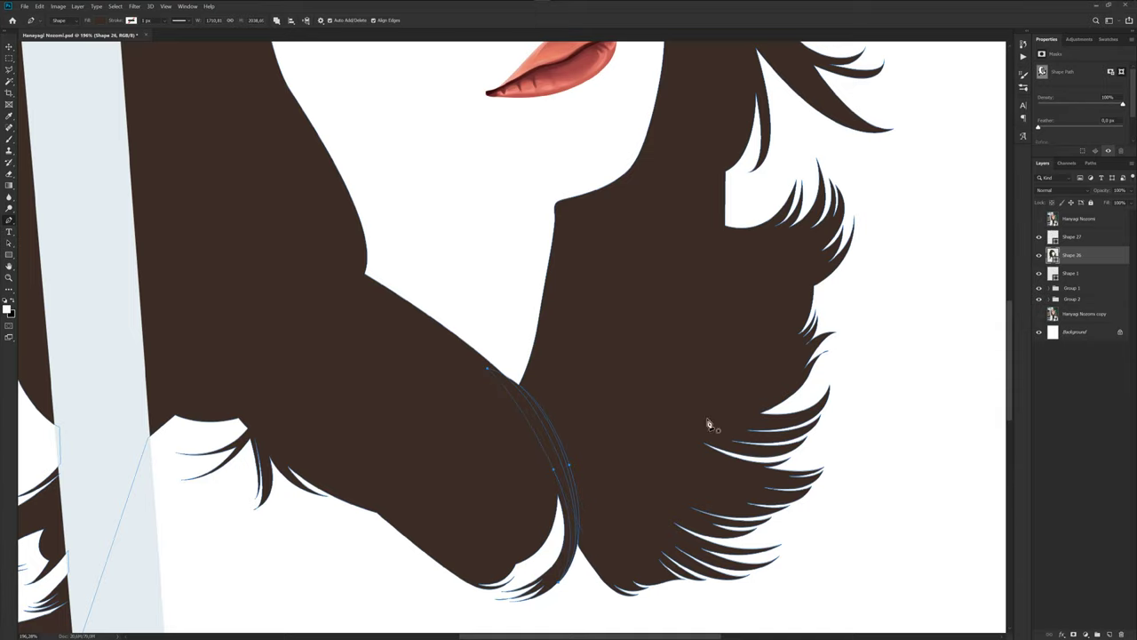
{"action": "left_click", "coordinate": [1035, 438]}
{"action": "key", "text": "ctrl+minus"}
{"action": "key", "text": "ctrl+minus"}
{"action": "key", "text": "ctrl+minus"}
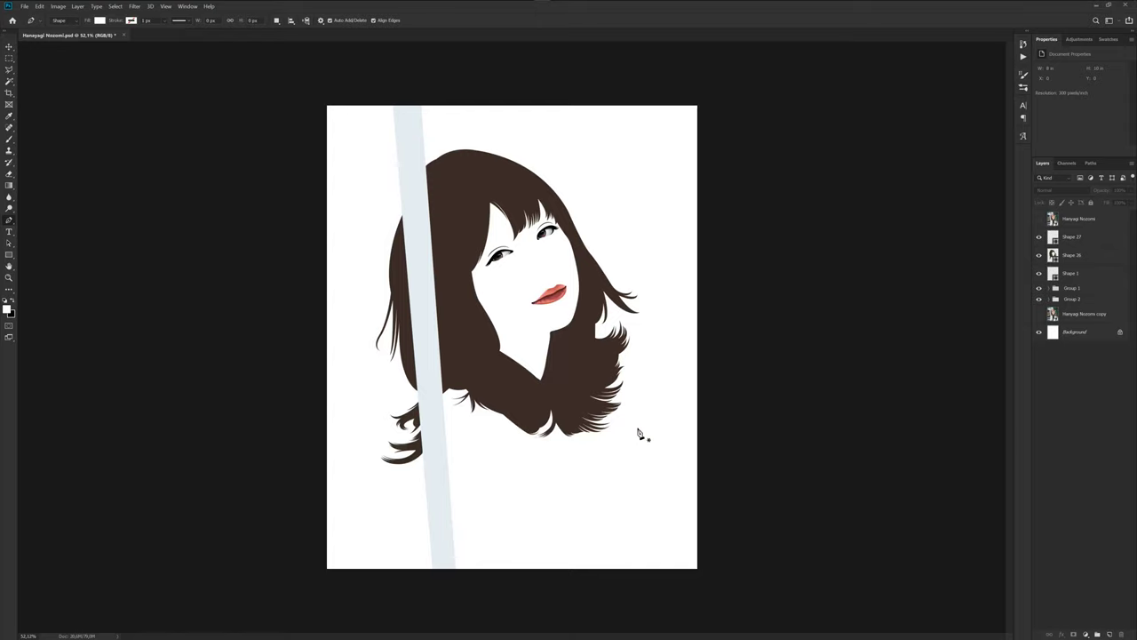
{"action": "key", "text": "ctrl+0"}
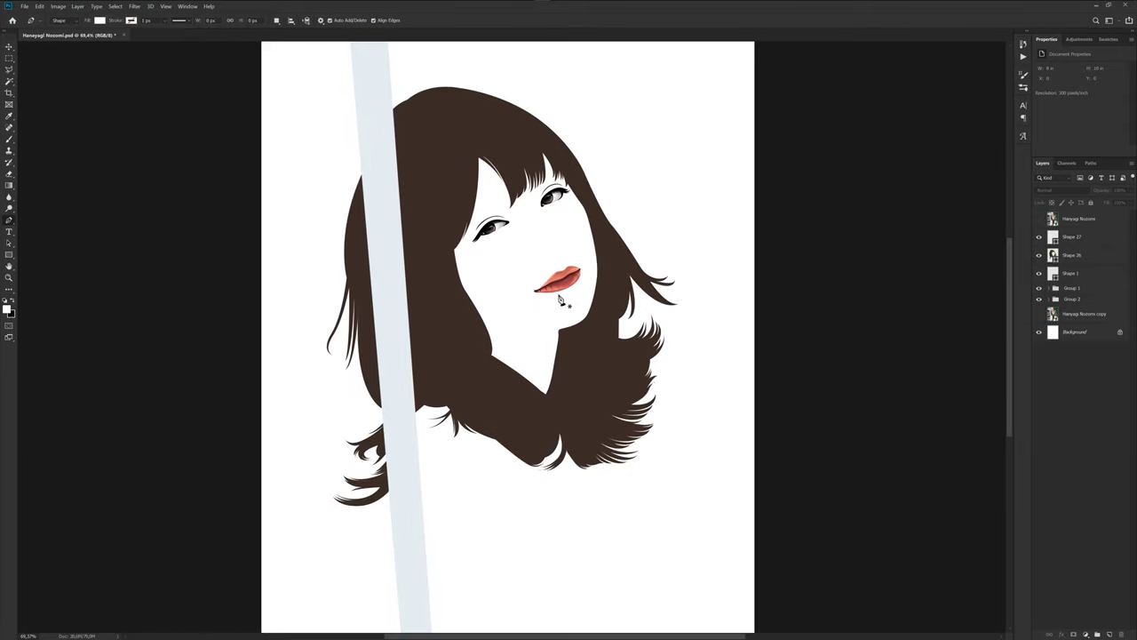
On the hair shape, drag a new anchor extending the fine bangs strand above the right eye.
{"action": "scroll", "coordinate": [514, 189], "scroll_direction": "up", "scroll_amount": 5}
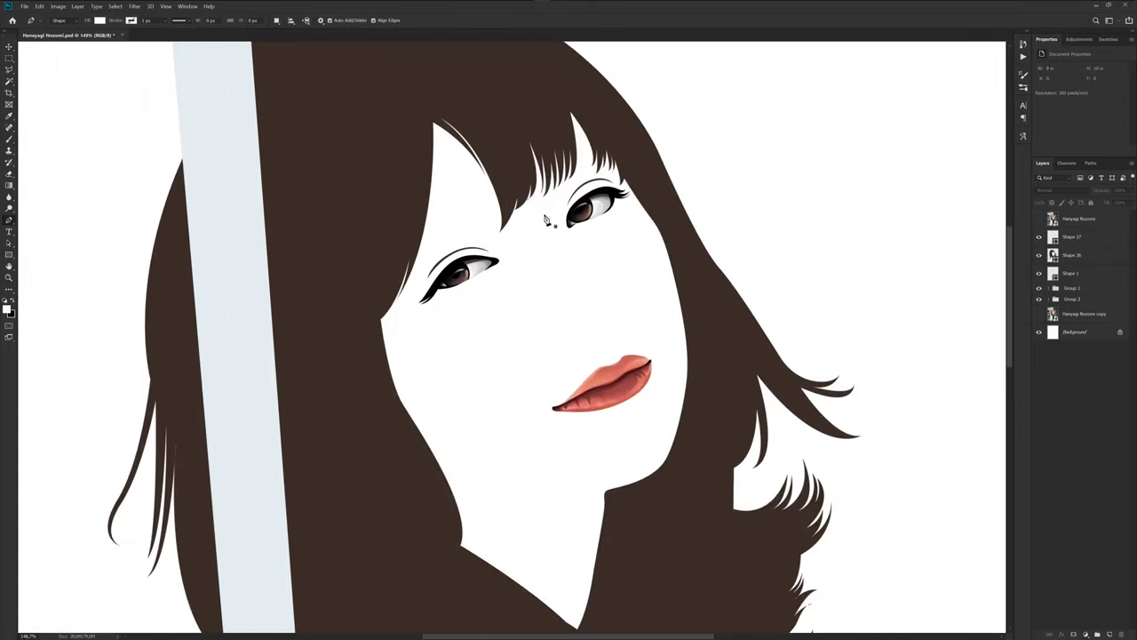
{"action": "left_click", "coordinate": [1053, 255]}
{"action": "scroll", "coordinate": [617, 257], "scroll_direction": "up", "scroll_amount": 3}
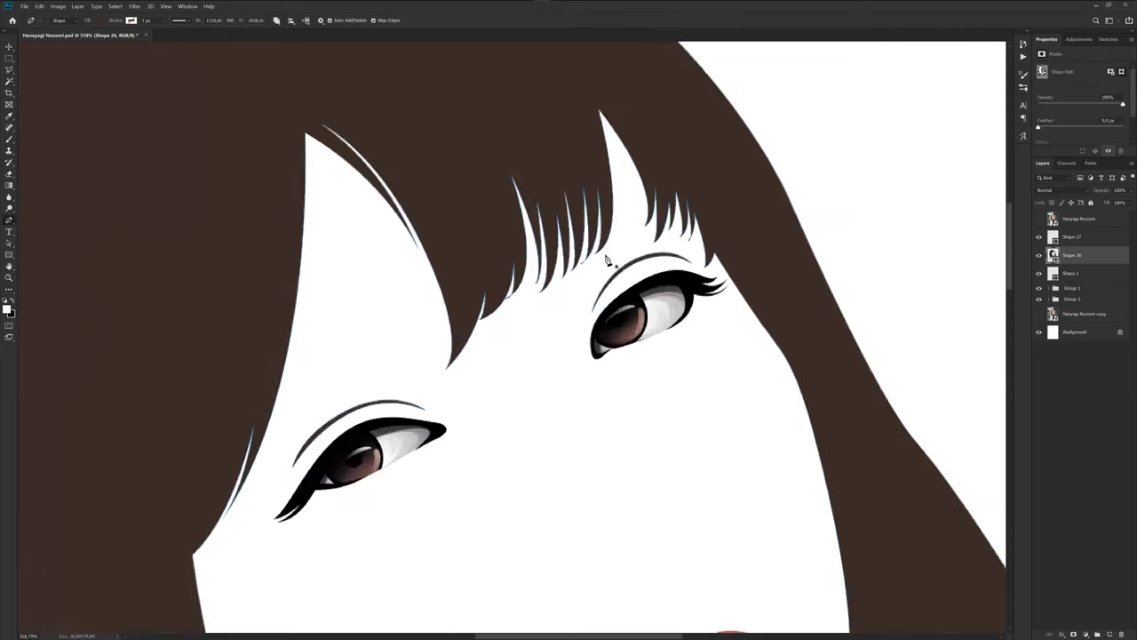
{"action": "scroll", "coordinate": [575, 260], "scroll_direction": "up", "scroll_amount": 3}
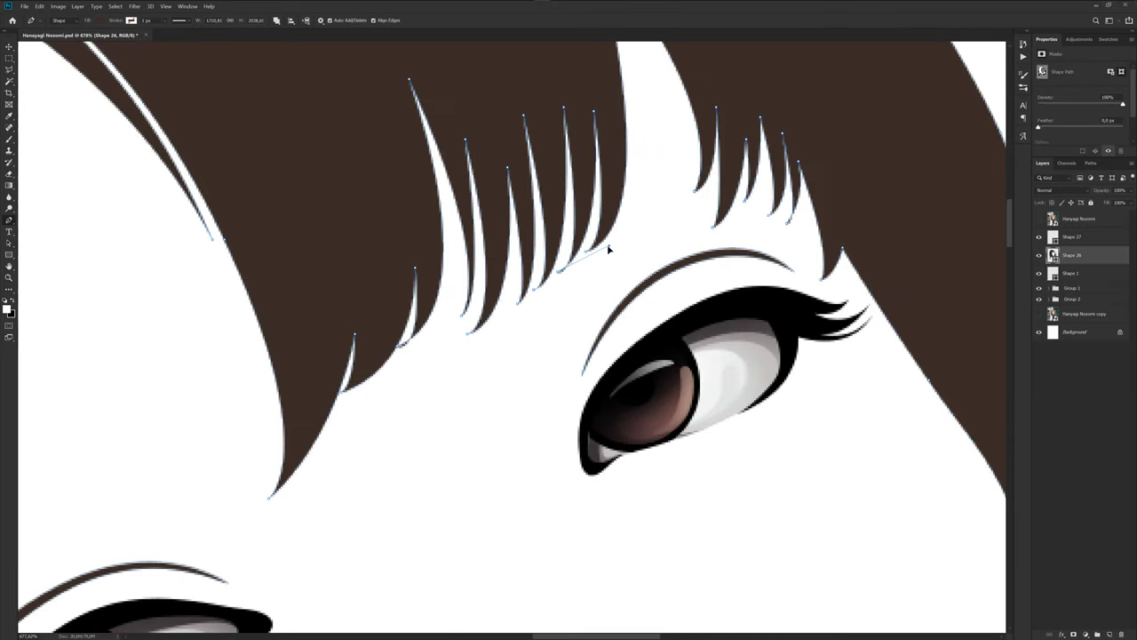
{"action": "left_click_drag", "start_coordinate": [598, 254], "coordinate": [612, 261]}
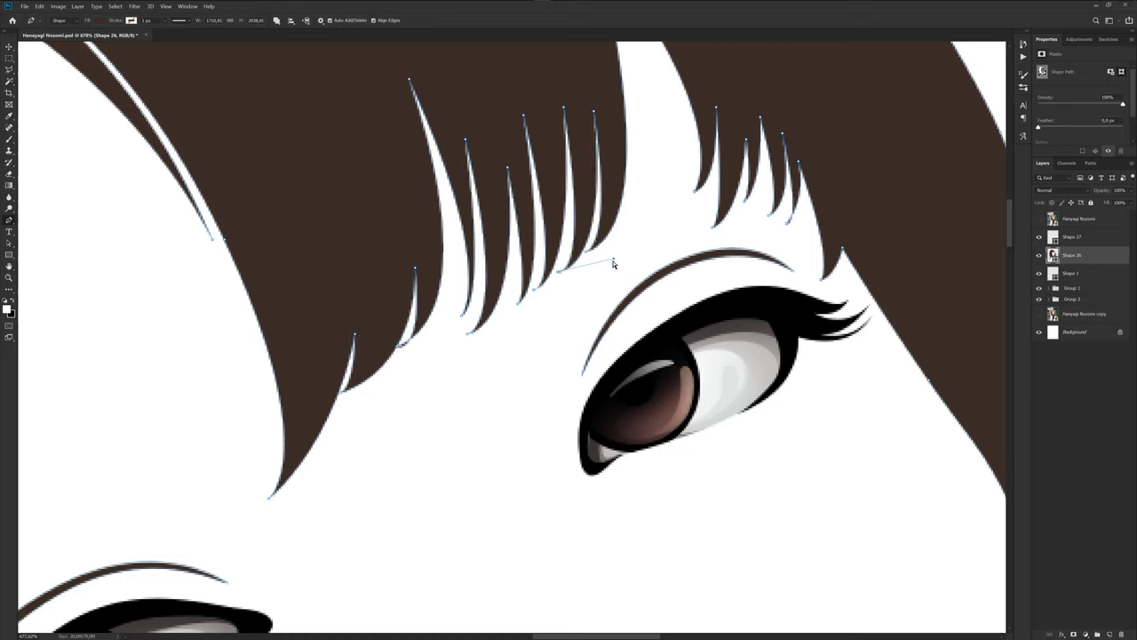
{"action": "scroll", "coordinate": [596, 271], "scroll_direction": "down", "scroll_amount": 1}
{"action": "scroll", "coordinate": [577, 262], "scroll_direction": "down", "scroll_amount": 1}
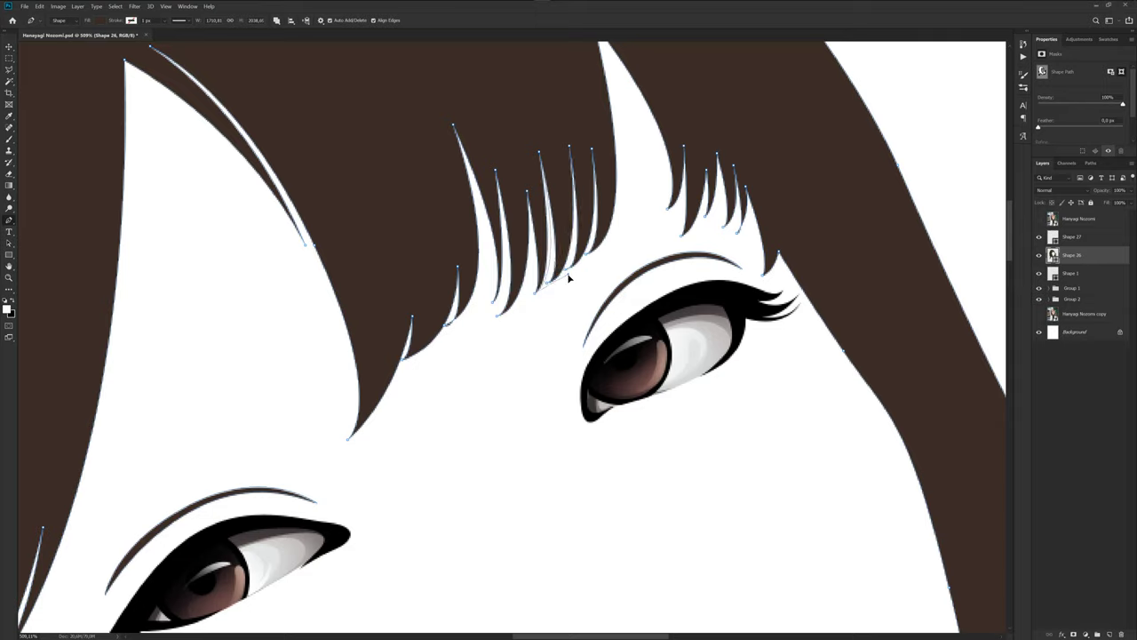
Close the last thin fringe strand above the eye into a dark-brown filled shape on Shape 26.
{"action": "left_click", "coordinate": [500, 288]}
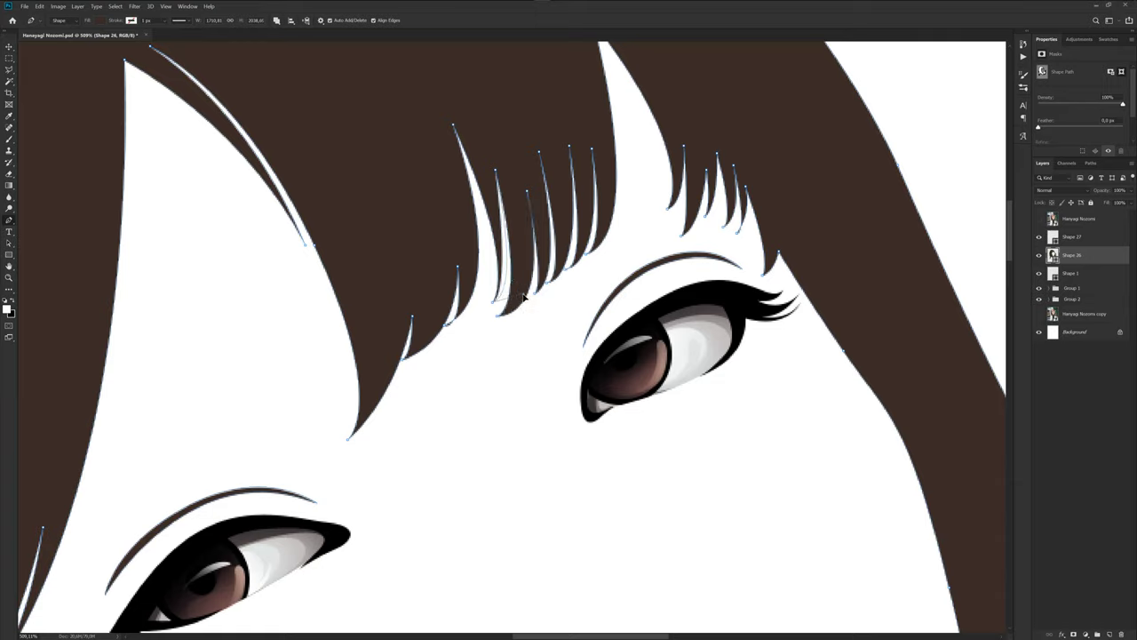
{"action": "left_click", "coordinate": [445, 328]}
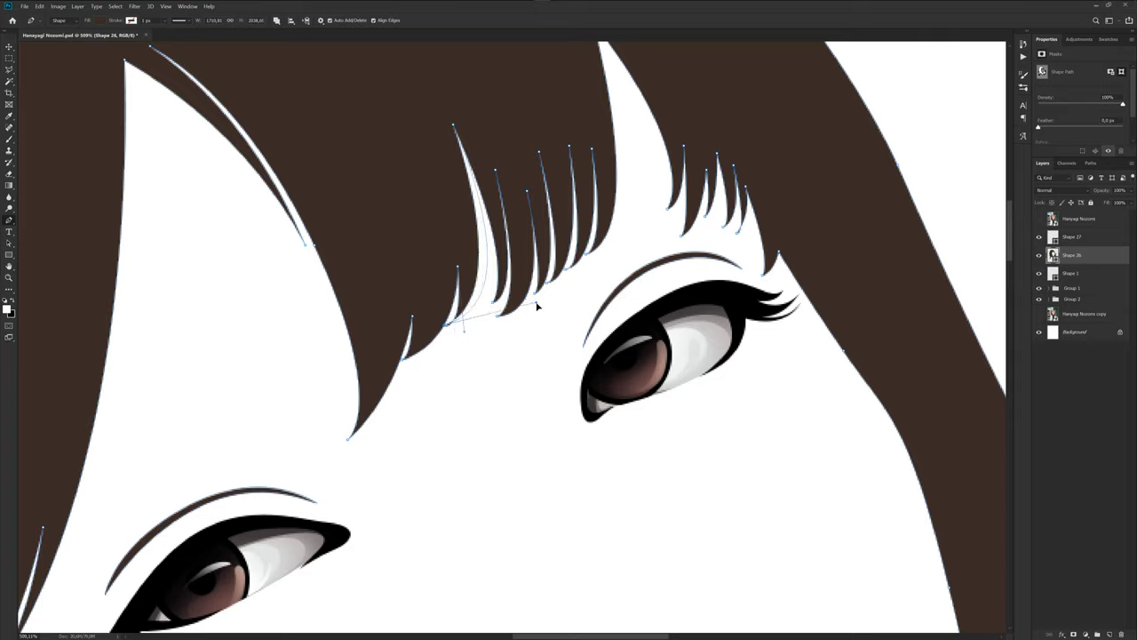
{"action": "left_click", "coordinate": [1063, 396]}
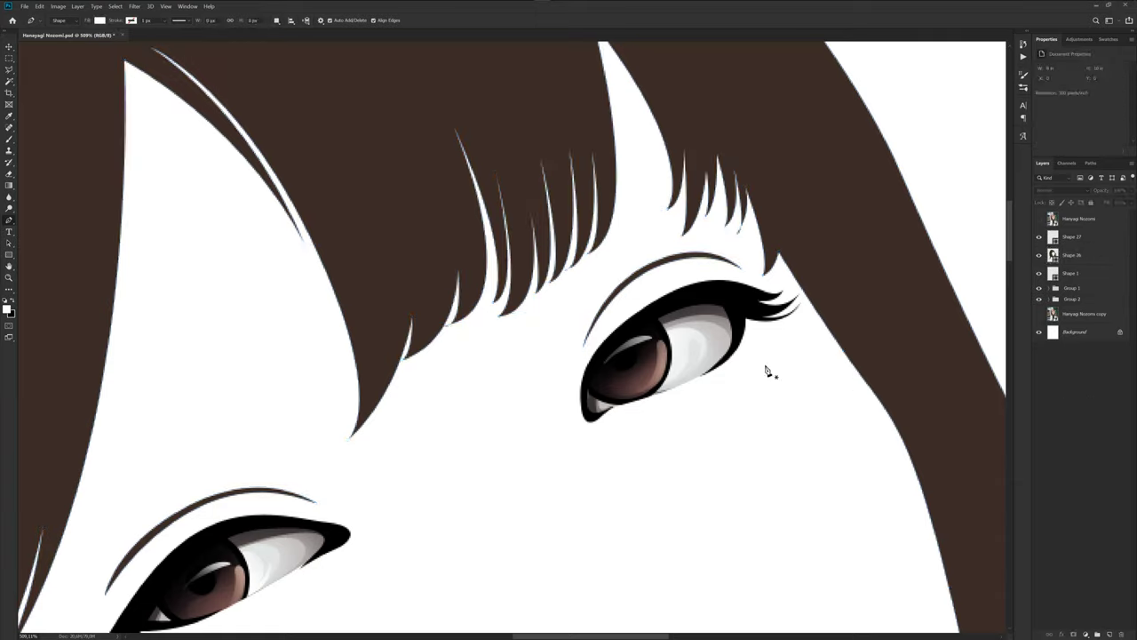
{"action": "scroll", "coordinate": [767, 370], "scroll_direction": "down", "scroll_amount": 5}
{"action": "scroll", "coordinate": [568, 342], "scroll_direction": "down", "scroll_amount": 3}
{"action": "scroll", "coordinate": [569, 343], "scroll_direction": "down", "scroll_amount": 2}
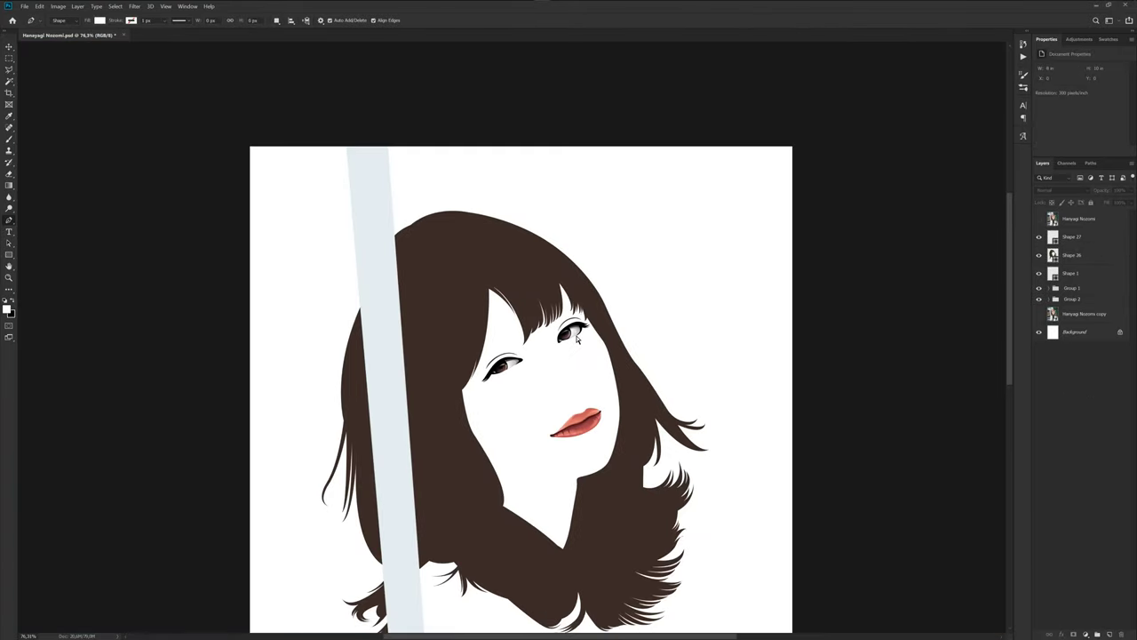
{"action": "scroll", "coordinate": [582, 345], "scroll_direction": "up", "scroll_amount": 1}
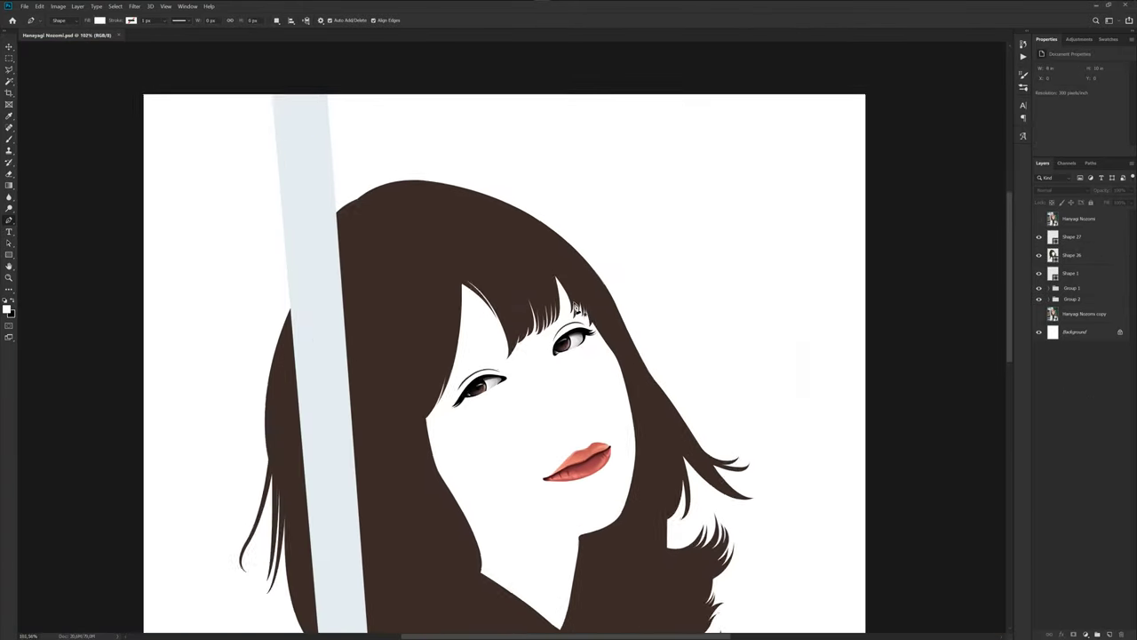
{"action": "scroll", "coordinate": [582, 344], "scroll_direction": "up", "scroll_amount": 2}
{"action": "scroll", "coordinate": [582, 345], "scroll_direction": "up", "scroll_amount": 1}
{"action": "scroll", "coordinate": [586, 340], "scroll_direction": "down", "scroll_amount": 2}
{"action": "scroll", "coordinate": [586, 341], "scroll_direction": "down", "scroll_amount": 2}
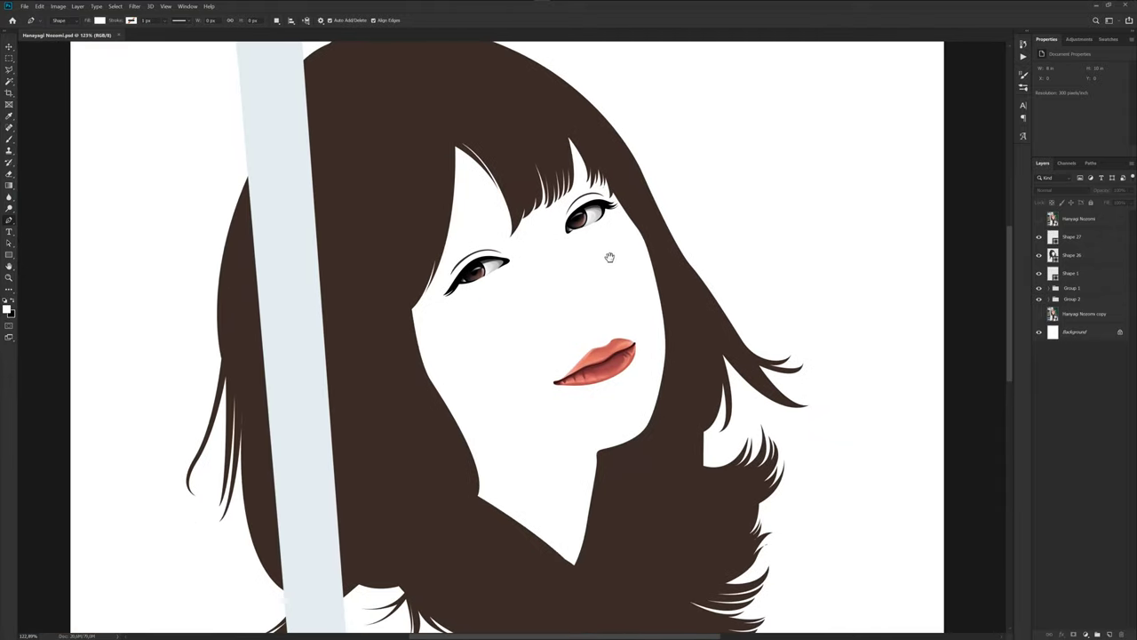
{"action": "scroll", "coordinate": [610, 254], "scroll_direction": "down", "scroll_amount": 1}
Show the reference photo over the artwork and make Shape 26 the active layer.
{"action": "left_click", "coordinate": [1084, 312]}
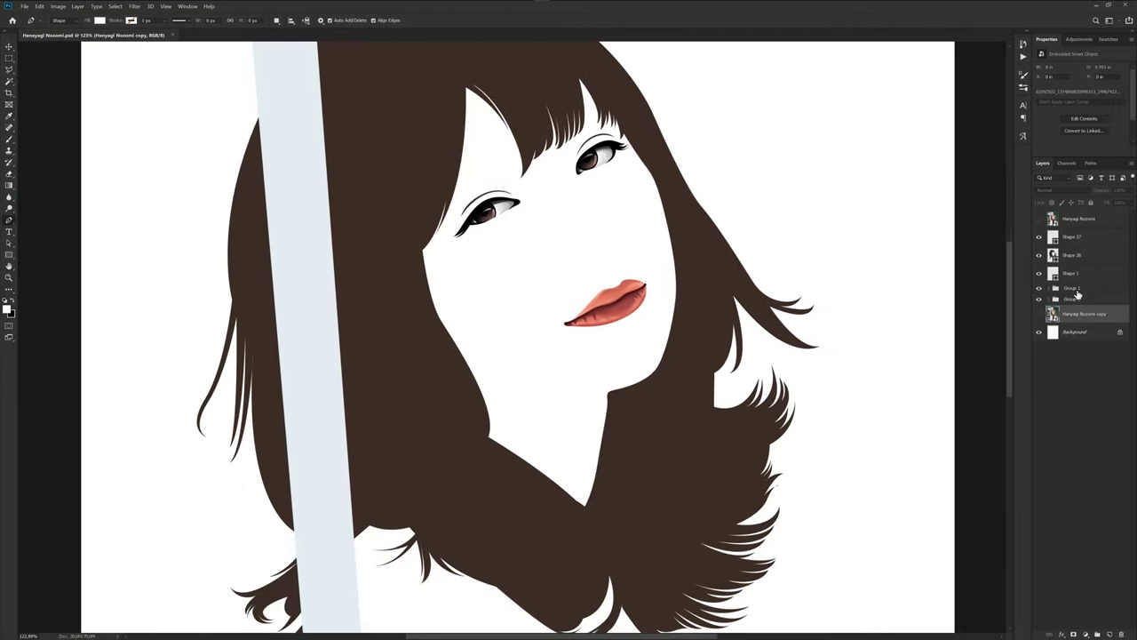
{"action": "left_click", "coordinate": [1078, 274]}
{"action": "left_click", "coordinate": [1039, 219]}
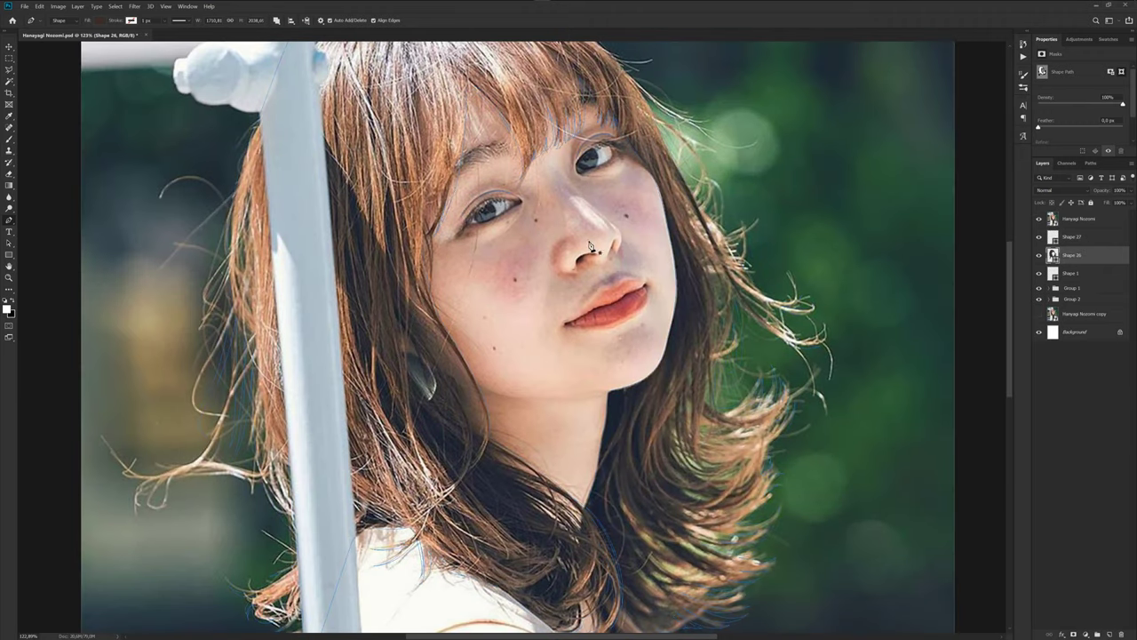
{"action": "scroll", "coordinate": [659, 268], "scroll_direction": "up", "scroll_amount": 3}
{"action": "scroll", "coordinate": [658, 268], "scroll_direction": "up", "scroll_amount": 3}
{"action": "scroll", "coordinate": [658, 268], "scroll_direction": "up", "scroll_amount": 1}
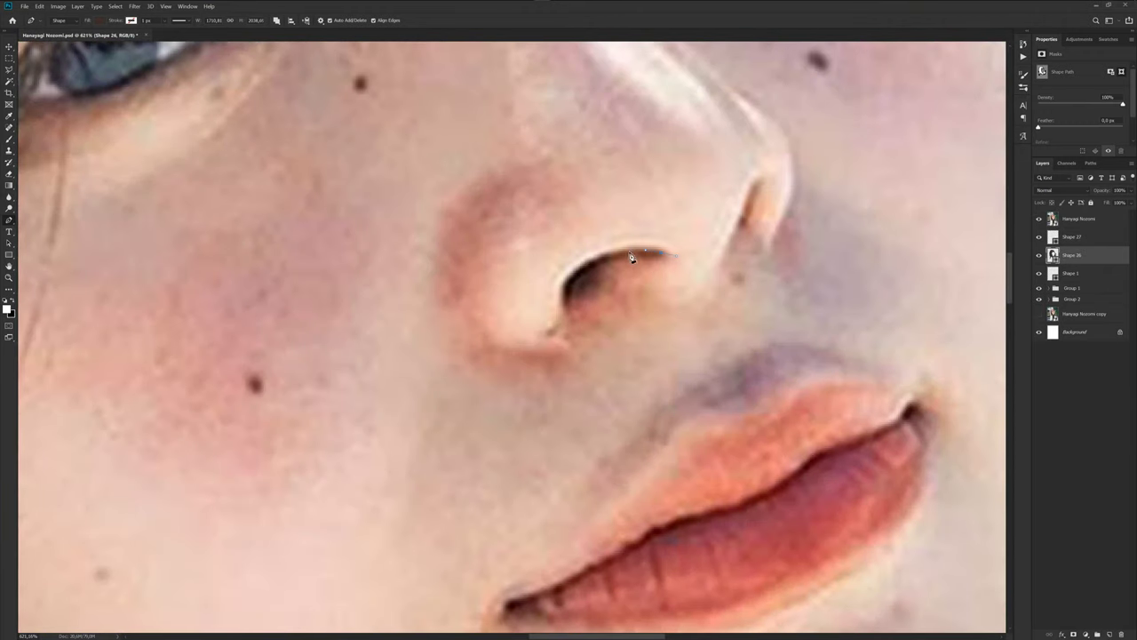
Trace the nostril curve and nose-wing strokes over the photo with the Pen tool.
{"action": "left_click_drag", "start_coordinate": [569, 272], "coordinate": [556, 297]}
{"action": "left_click_drag", "start_coordinate": [735, 229], "coordinate": [750, 207]}
{"action": "scroll", "coordinate": [734, 258], "scroll_direction": "up", "scroll_amount": 3}
{"action": "scroll", "coordinate": [734, 257], "scroll_direction": "right", "scroll_amount": 2}
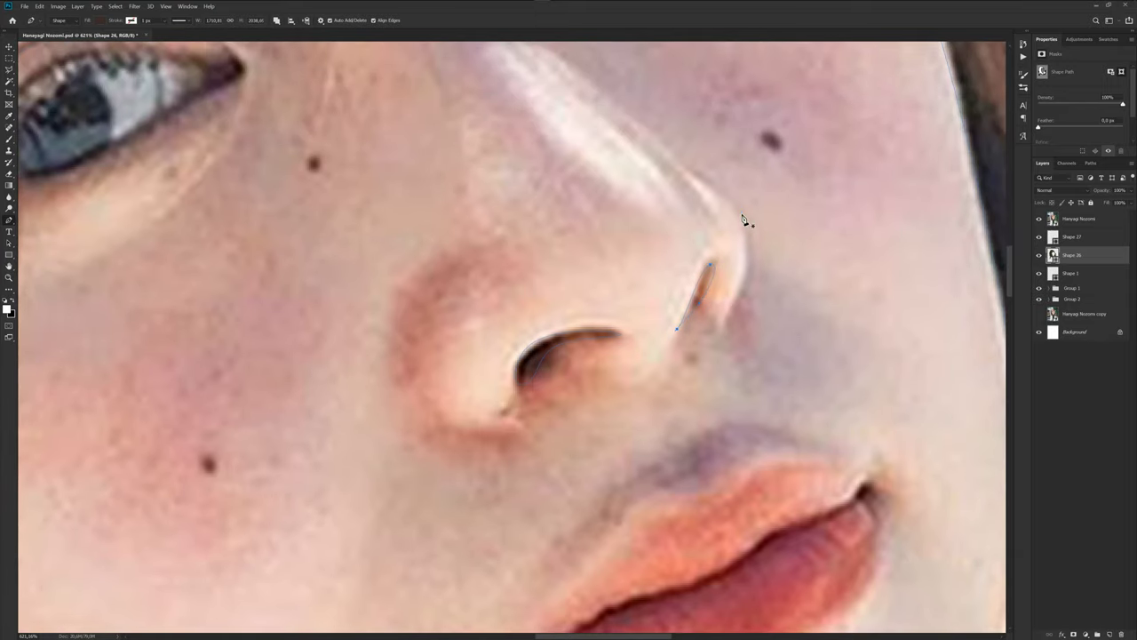
{"action": "left_click_drag", "start_coordinate": [744, 217], "coordinate": [737, 306]}
{"action": "scroll", "coordinate": [834, 257], "scroll_direction": "down", "scroll_amount": 2}
Hide the photo and move the nose strokes out of Shape 26 onto new layer Shape 28.
{"action": "left_click", "coordinate": [1040, 220]}
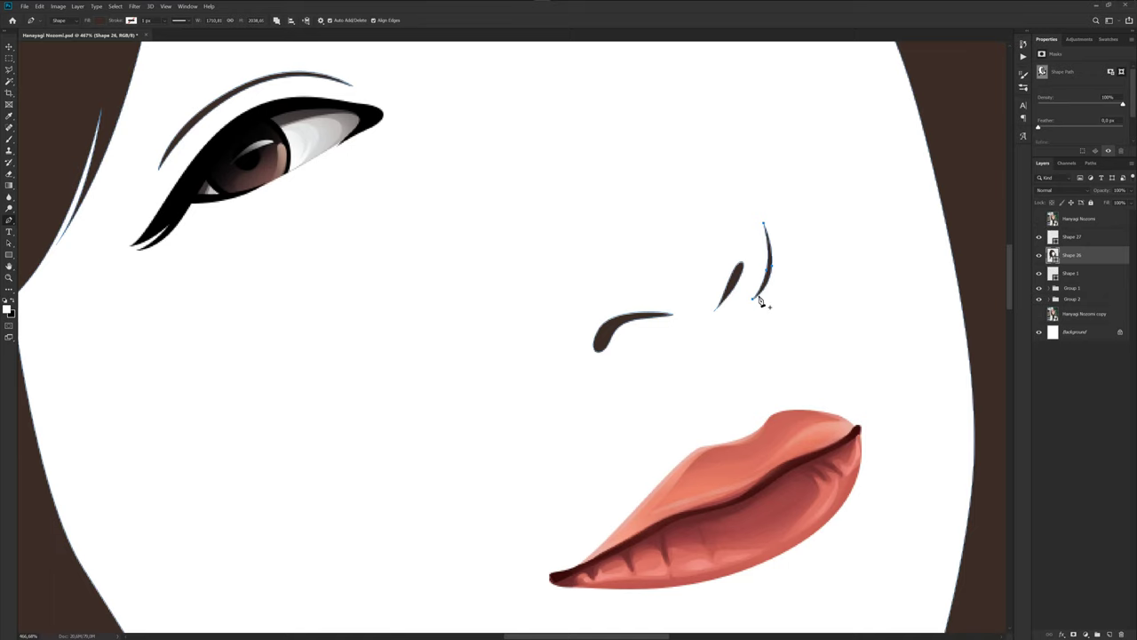
{"action": "scroll", "coordinate": [756, 307], "scroll_direction": "down", "scroll_amount": 6}
{"action": "left_click_drag", "start_coordinate": [594, 220], "coordinate": [742, 311]}
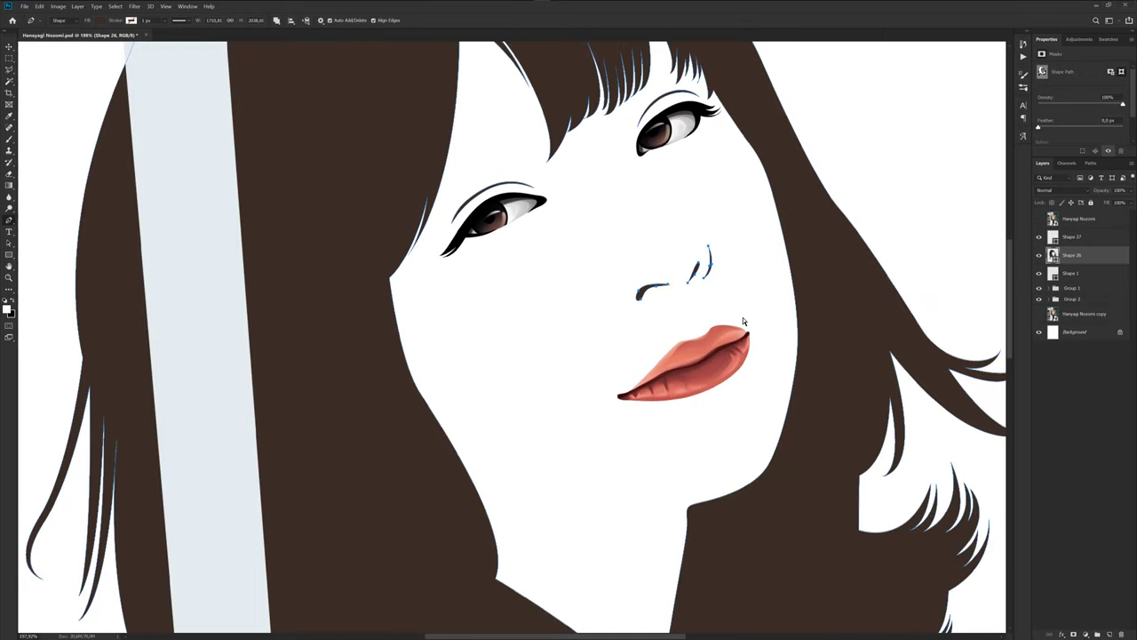
{"action": "key", "text": "Delete"}
{"action": "left_click", "coordinate": [277, 19]}
{"action": "left_click", "coordinate": [316, 31]}
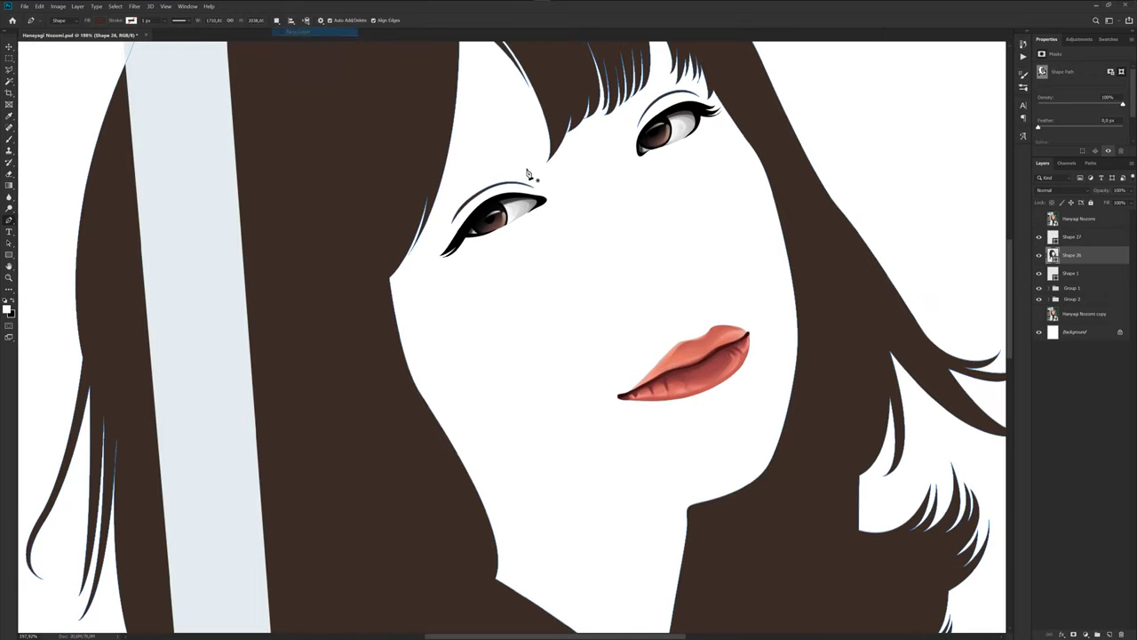
{"action": "key", "text": "ctrl+v"}
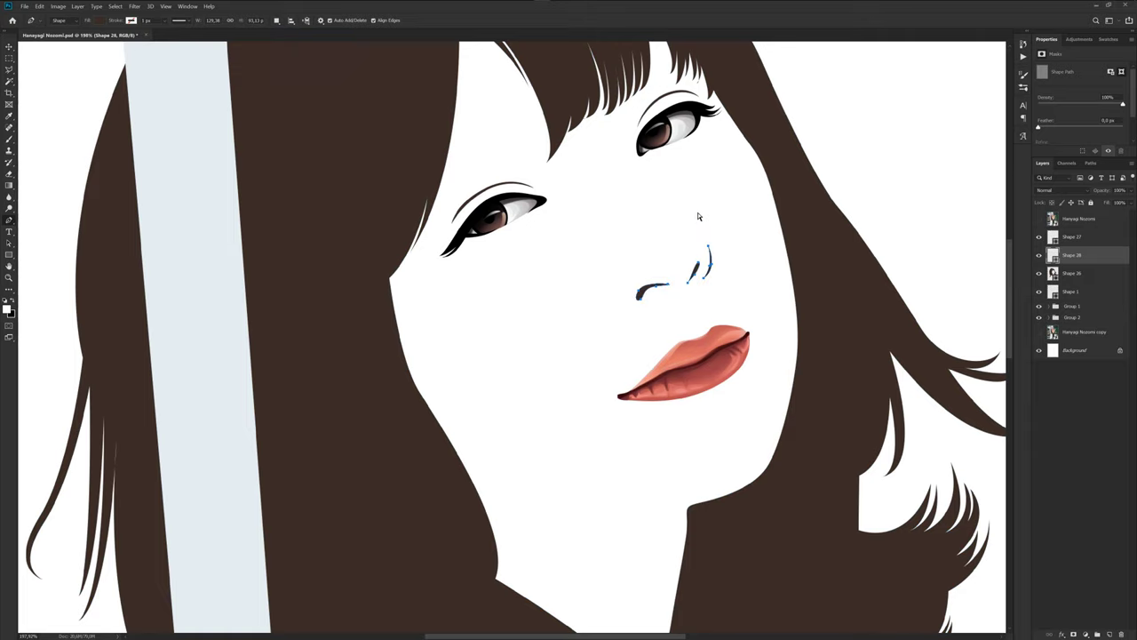
Fill the nose strokes with reddish brown #402221 sampled from the photo's nostril, then save.
{"action": "left_click_drag", "start_coordinate": [719, 182], "coordinate": [669, 221]}
{"action": "scroll", "coordinate": [738, 235], "scroll_direction": "up", "scroll_amount": 2}
{"action": "left_click", "coordinate": [1039, 219]}
{"action": "double_click", "coordinate": [1055, 256]}
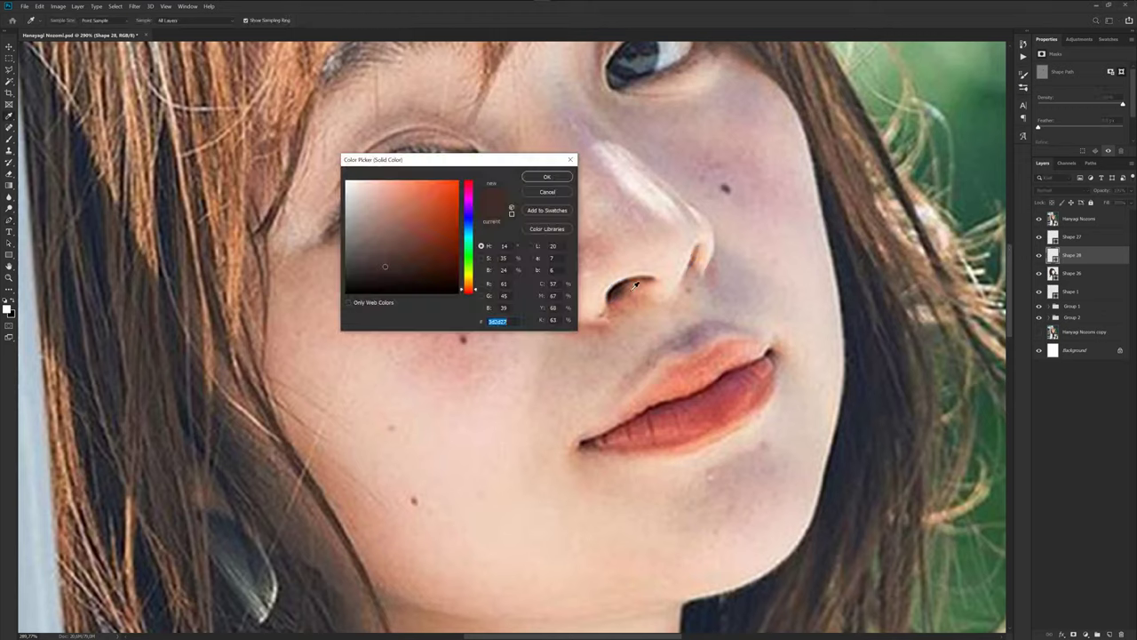
{"action": "left_click", "coordinate": [616, 291]}
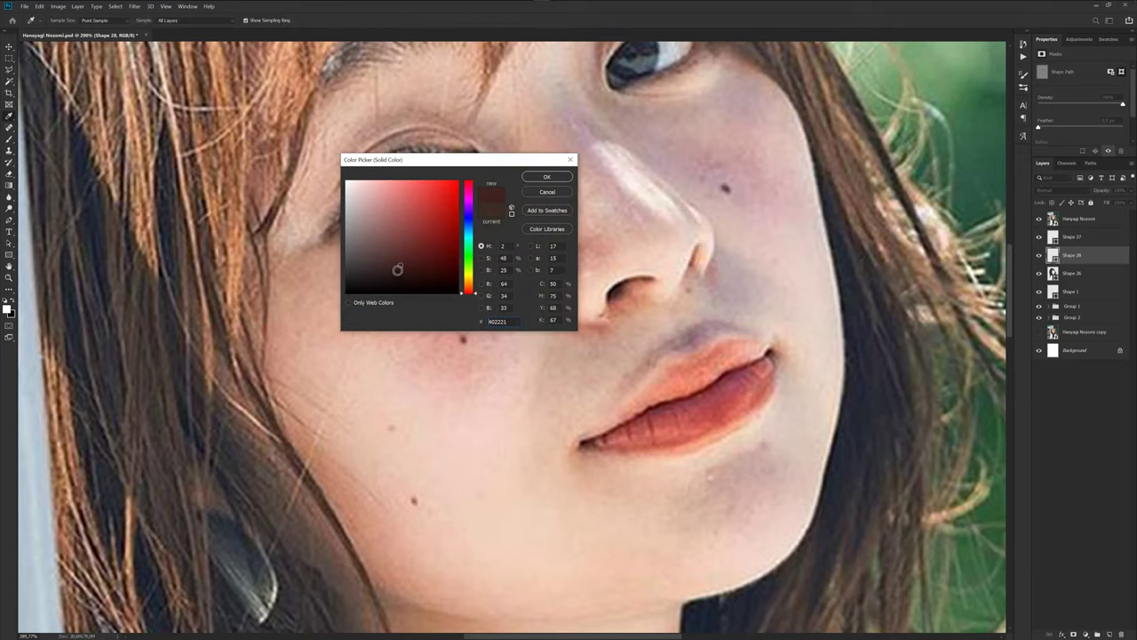
{"action": "left_click", "coordinate": [546, 177]}
{"action": "left_click", "coordinate": [1039, 219]}
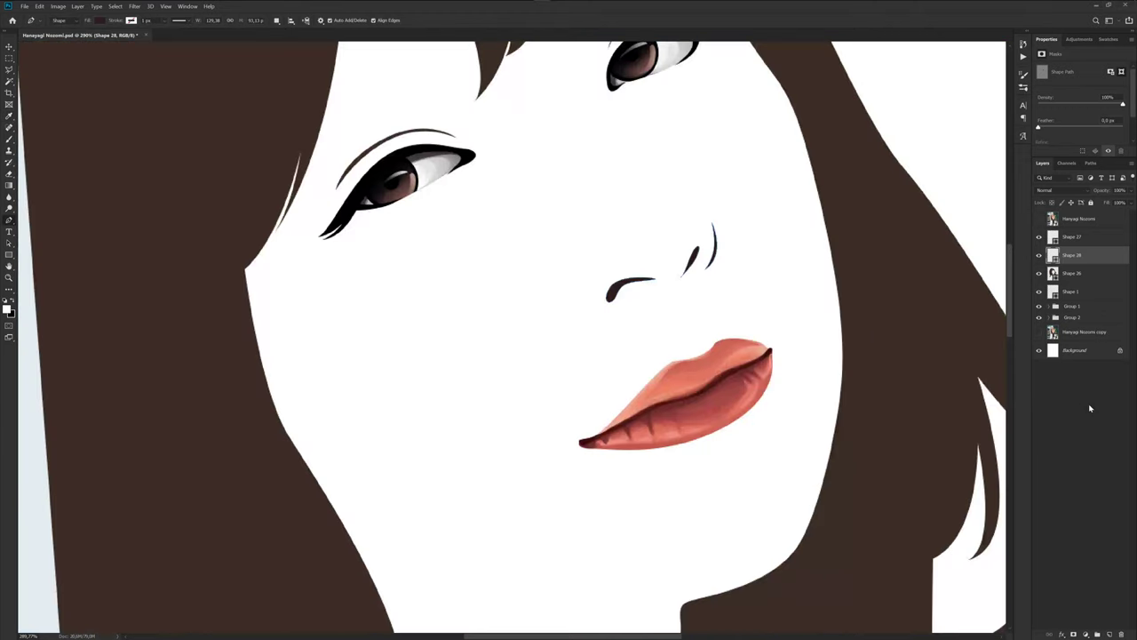
{"action": "key", "text": "ctrl+0"}
{"action": "key", "text": "ctrl+s"}
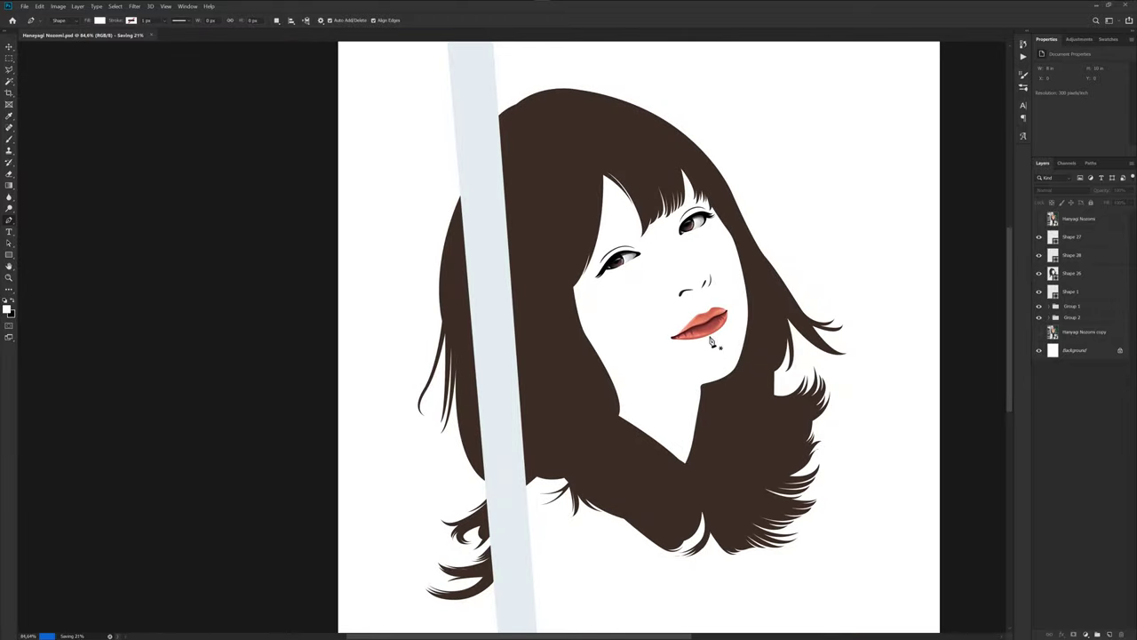
Toggle the top reference photo on and off to compare it with the vector art.
{"action": "left_click_drag", "start_coordinate": [733, 351], "coordinate": [623, 356]}
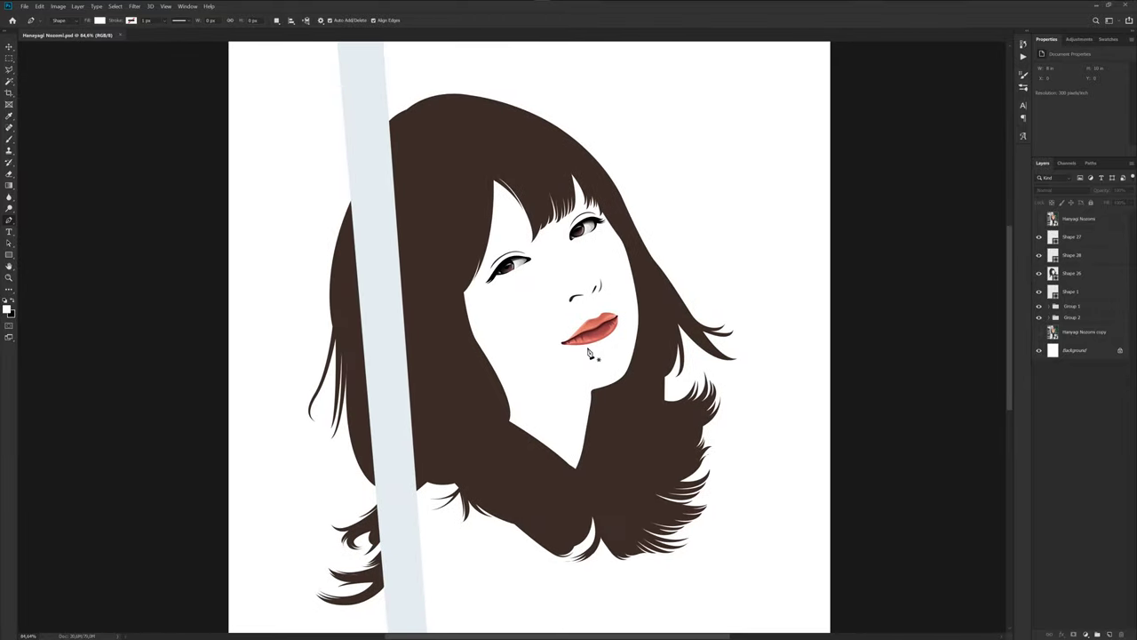
{"action": "scroll", "coordinate": [595, 355], "scroll_direction": "up", "scroll_amount": 3}
{"action": "scroll", "coordinate": [595, 355], "scroll_direction": "up", "scroll_amount": 3}
{"action": "left_click", "coordinate": [1040, 220]}
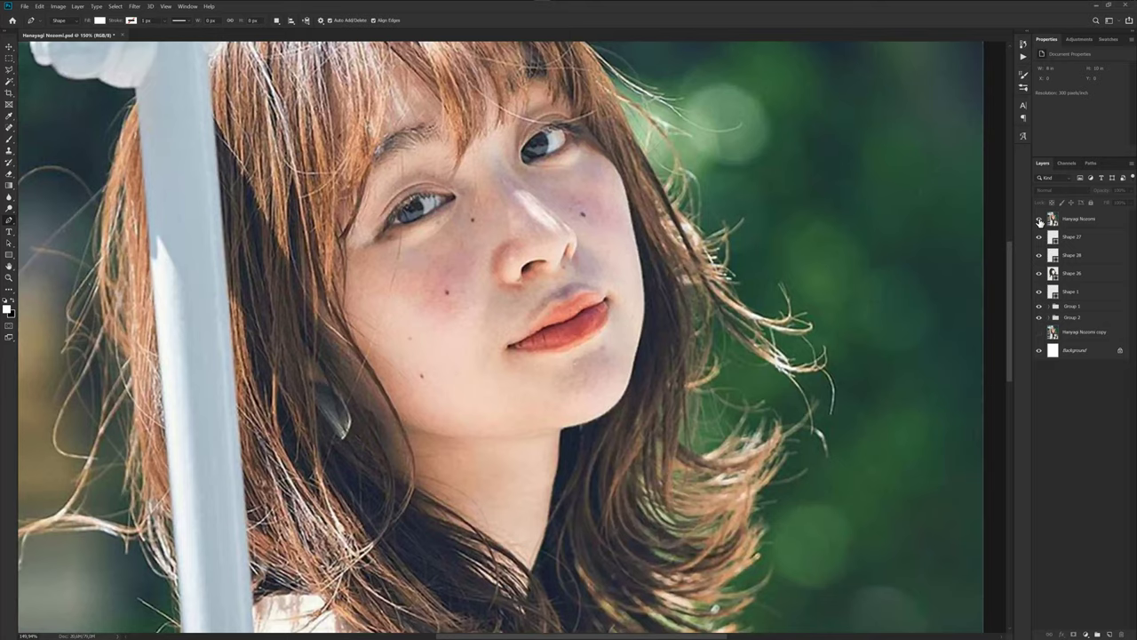
{"action": "left_click", "coordinate": [1040, 219]}
{"action": "left_click", "coordinate": [1040, 219]}
{"action": "scroll", "coordinate": [654, 330], "scroll_direction": "down", "scroll_amount": 2}
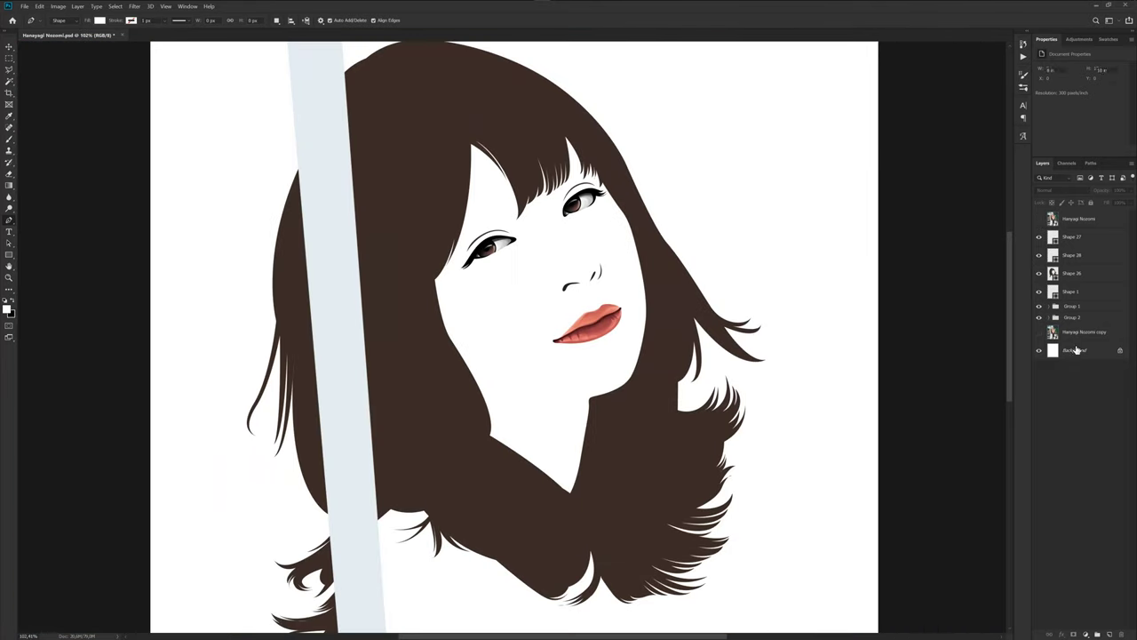
Show the photo copy layer beneath the shapes and place the first anchor of a new face outline.
{"action": "left_click", "coordinate": [1080, 332]}
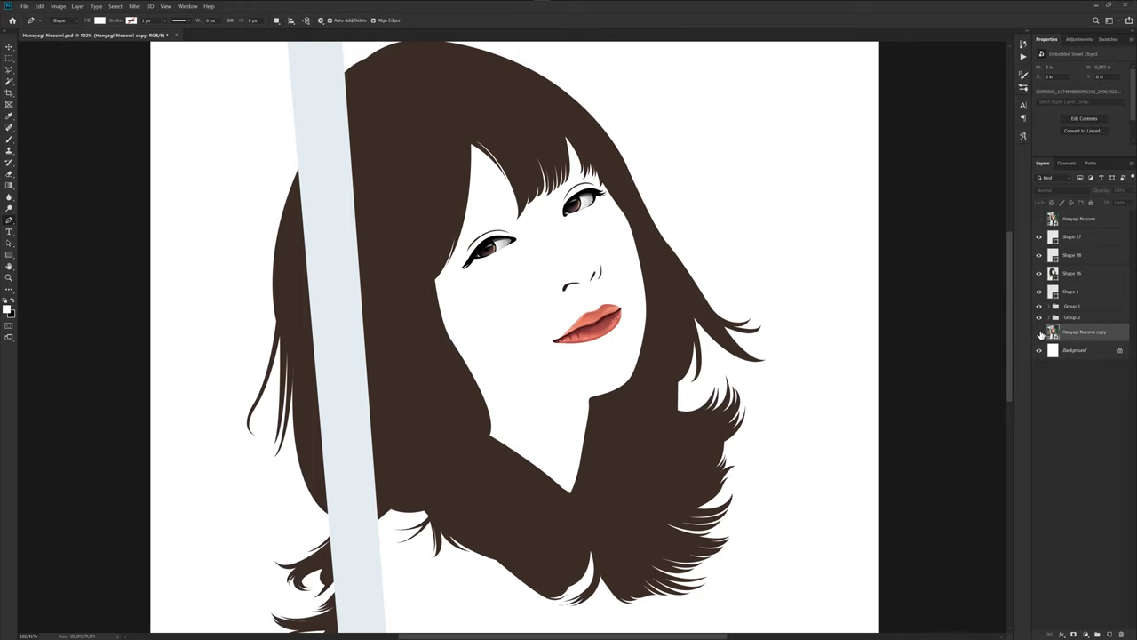
{"action": "left_click", "coordinate": [1039, 332]}
{"action": "scroll", "coordinate": [675, 356], "scroll_direction": "down", "scroll_amount": 3}
{"action": "scroll", "coordinate": [634, 419], "scroll_direction": "up", "scroll_amount": 3}
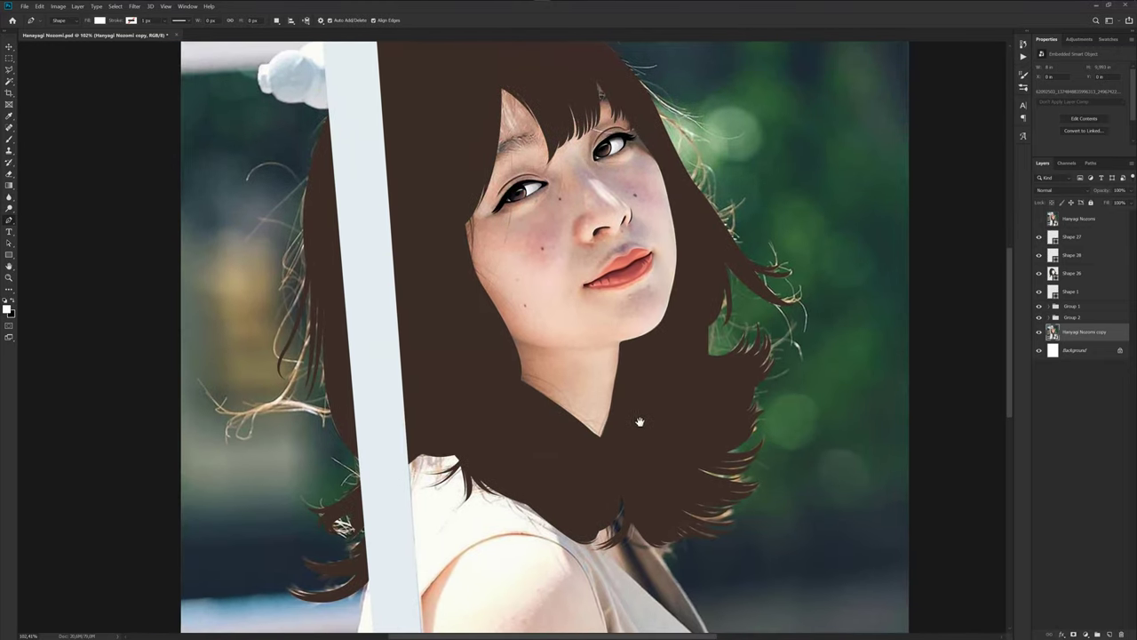
{"action": "scroll", "coordinate": [542, 408], "scroll_direction": "down", "scroll_amount": 1}
{"action": "scroll", "coordinate": [546, 445], "scroll_direction": "down", "scroll_amount": 1}
{"action": "left_click", "coordinate": [545, 438]}
Trace and close the face outline along the hair and the face's right side as Shape 29.
{"action": "left_click", "coordinate": [490, 367]}
{"action": "left_click", "coordinate": [454, 225]}
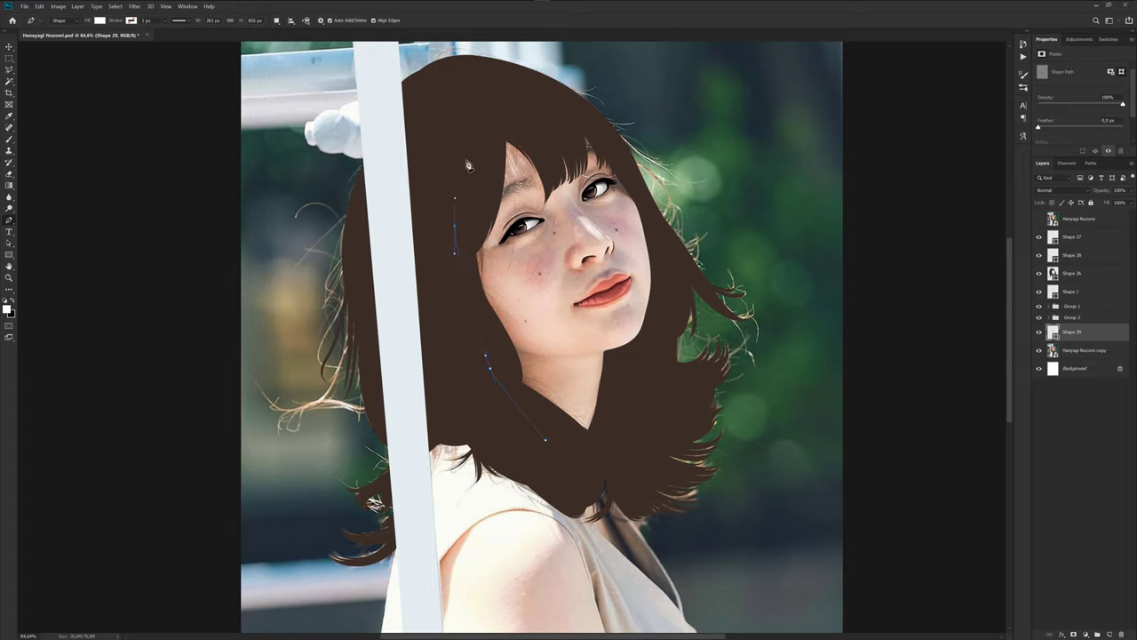
{"action": "left_click", "coordinate": [511, 115]}
{"action": "left_click_drag", "start_coordinate": [546, 116], "coordinate": [590, 131]}
{"action": "left_click", "coordinate": [670, 281]}
{"action": "left_click", "coordinate": [626, 401]}
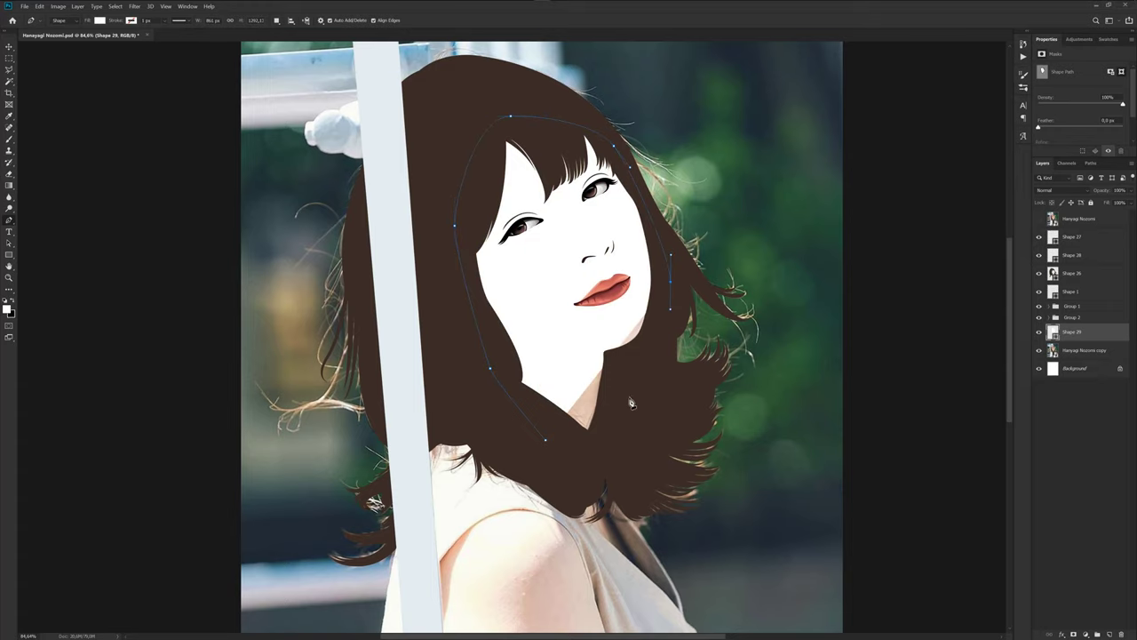
{"action": "left_click", "coordinate": [611, 429]}
{"action": "left_click", "coordinate": [548, 446]}
Fill Shape 29 with a skin tone (R228 G198 B190) sampled from the photo's face.
{"action": "left_click", "coordinate": [1039, 219]}
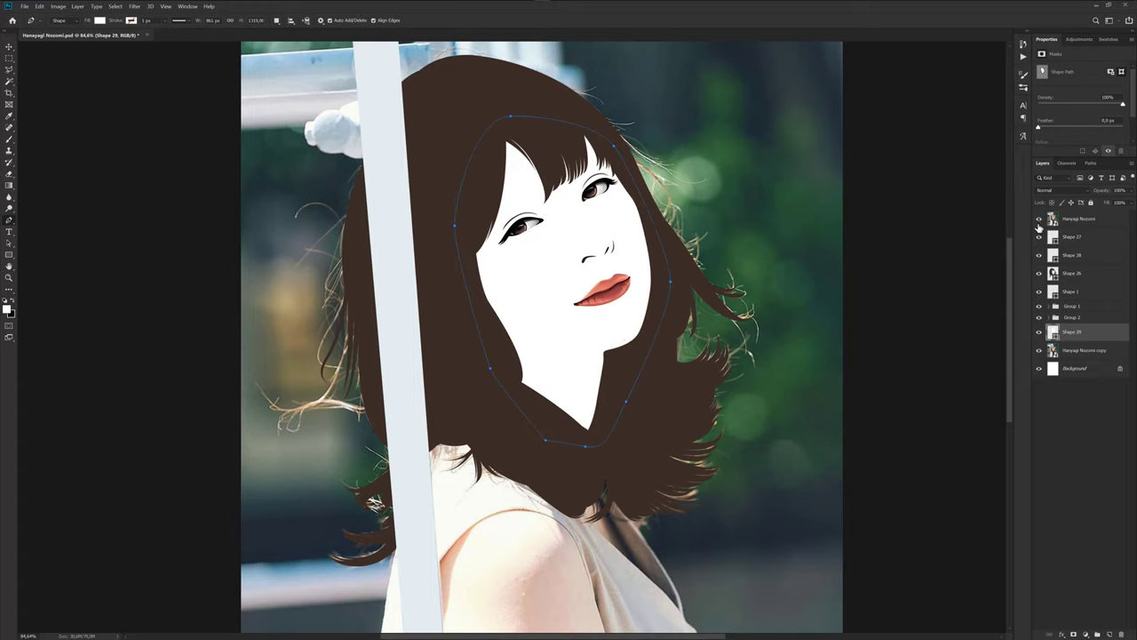
{"action": "double_click", "coordinate": [1053, 331]}
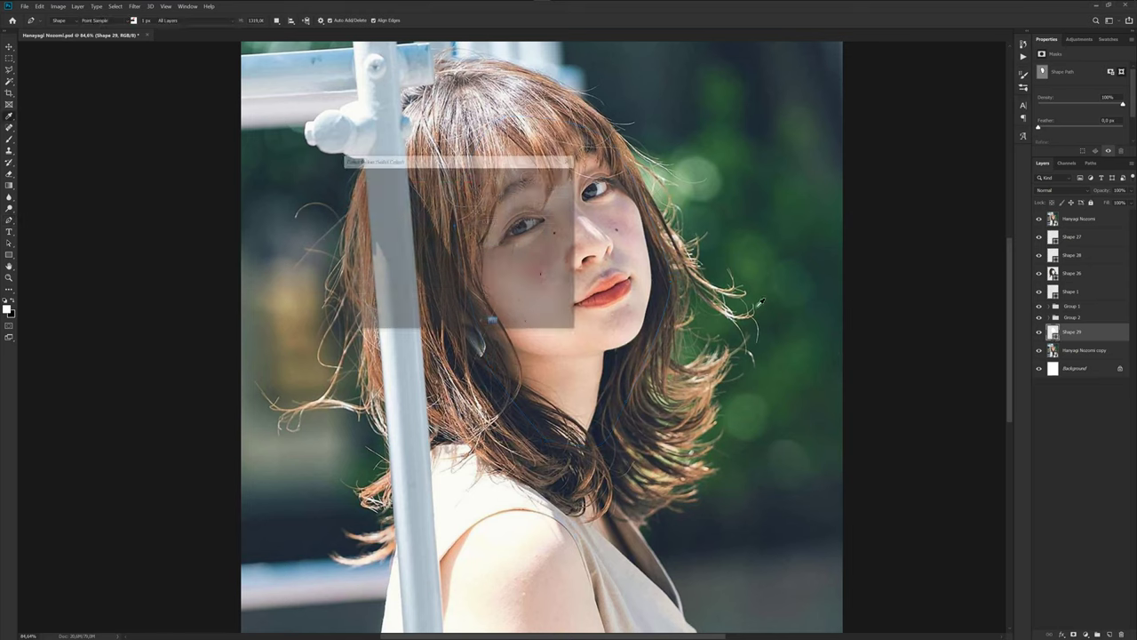
{"action": "left_click", "coordinate": [632, 245]}
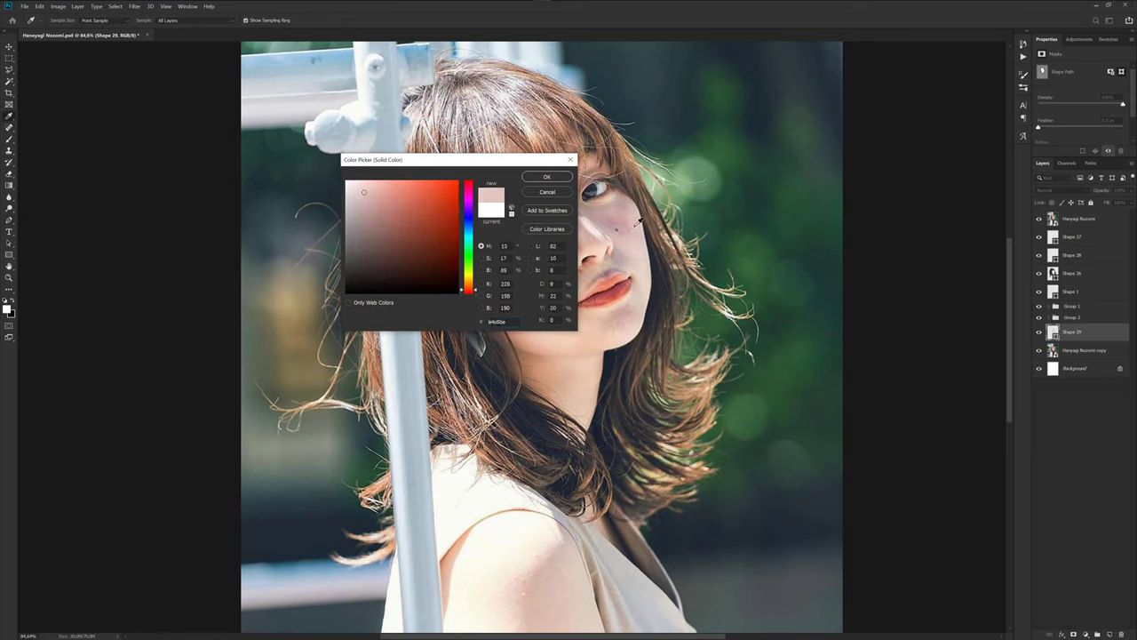
{"action": "left_click", "coordinate": [637, 219]}
{"action": "left_click", "coordinate": [547, 177]}
Hide both reference photo layers and switch back to the Pen tool.
{"action": "left_click", "coordinate": [1039, 218]}
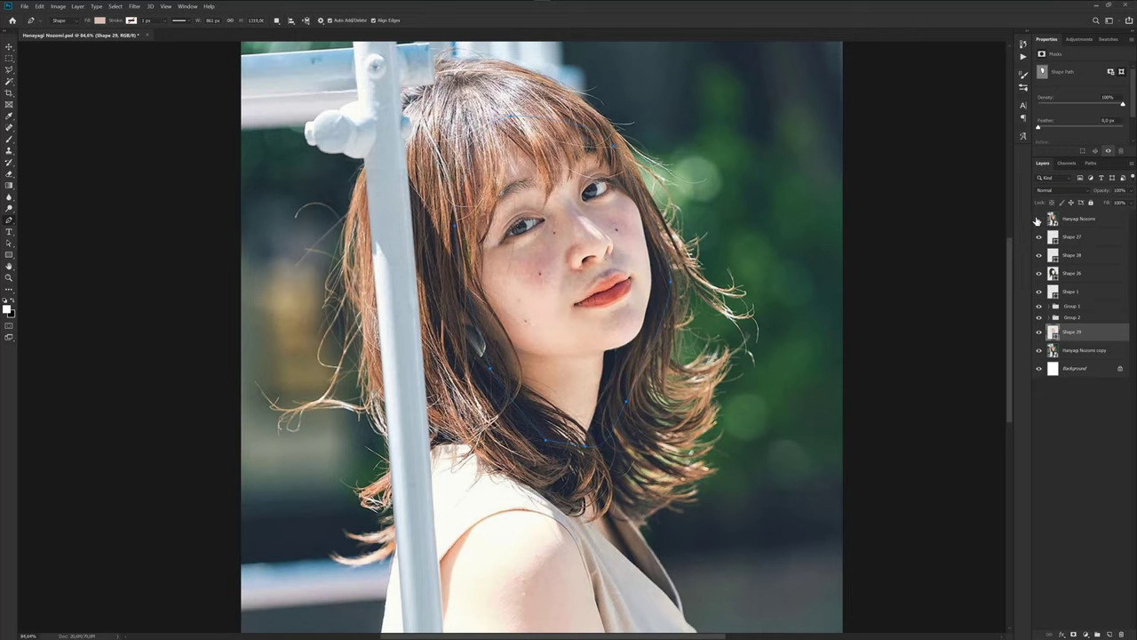
{"action": "key", "text": "p"}
{"action": "scroll", "coordinate": [622, 309], "scroll_direction": "up", "scroll_amount": 2}
{"action": "scroll", "coordinate": [622, 309], "scroll_direction": "up", "scroll_amount": 2}
{"action": "scroll", "coordinate": [664, 299], "scroll_direction": "up", "scroll_amount": 1}
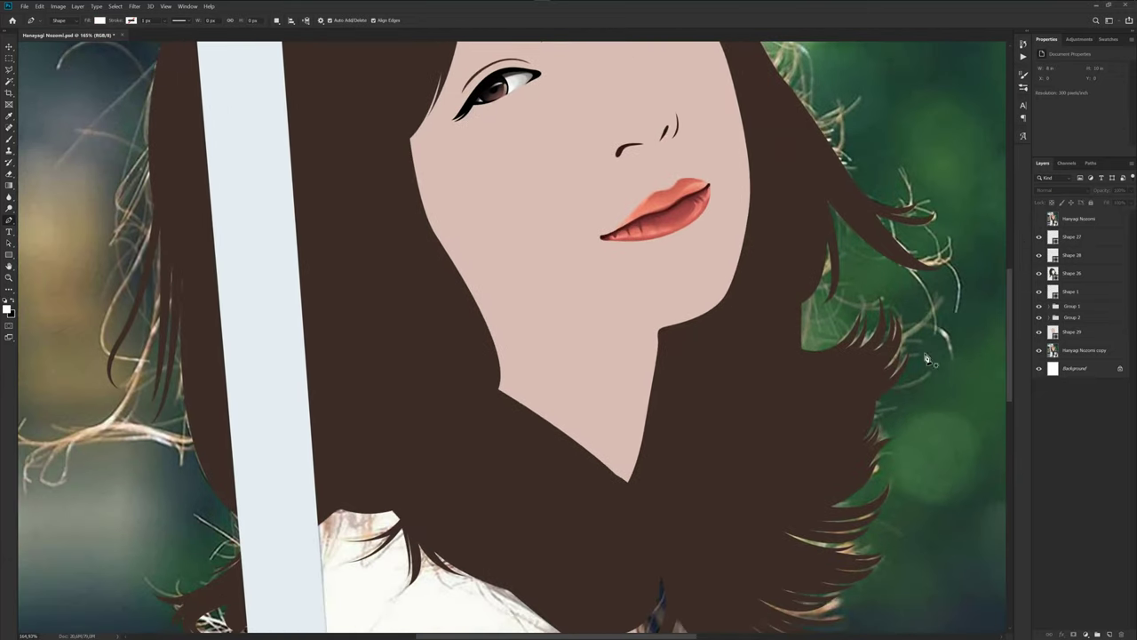
{"action": "left_click", "coordinate": [1039, 350]}
{"action": "scroll", "coordinate": [669, 302], "scroll_direction": "down", "scroll_amount": 5}
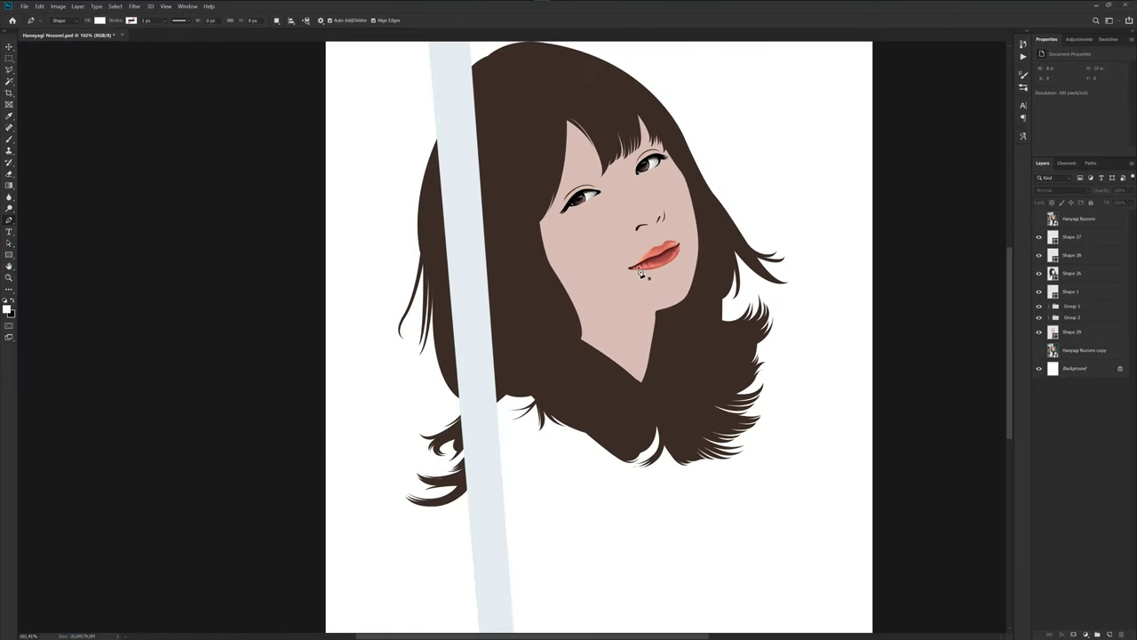
Duplicate the face skin shape Shape 29 and show the reference photo.
{"action": "scroll", "coordinate": [645, 273], "scroll_direction": "up", "scroll_amount": 3}
{"action": "left_click_drag", "start_coordinate": [656, 304], "coordinate": [655, 347]}
{"action": "left_click", "coordinate": [1072, 332]}
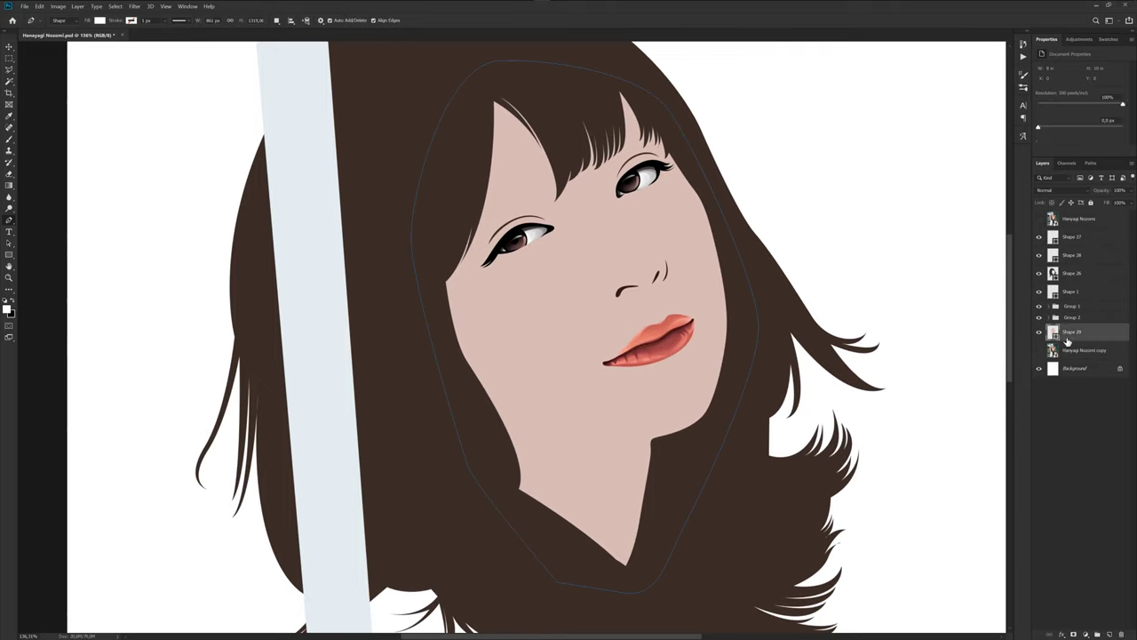
{"action": "left_click_drag", "start_coordinate": [1055, 340], "coordinate": [1109, 323]}
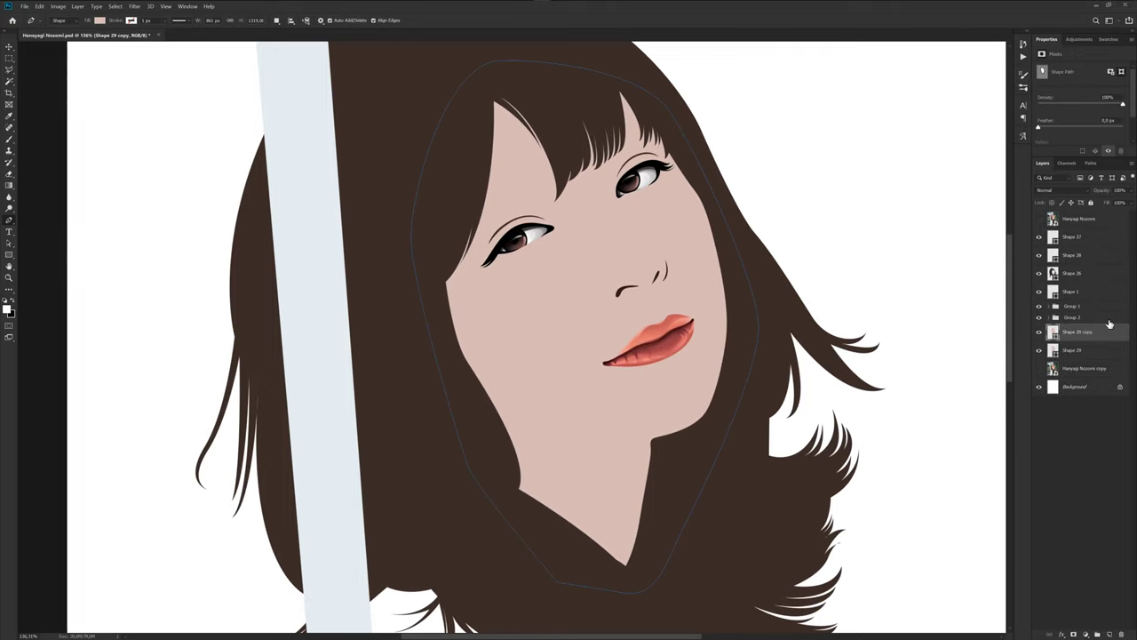
{"action": "left_click", "coordinate": [1038, 219]}
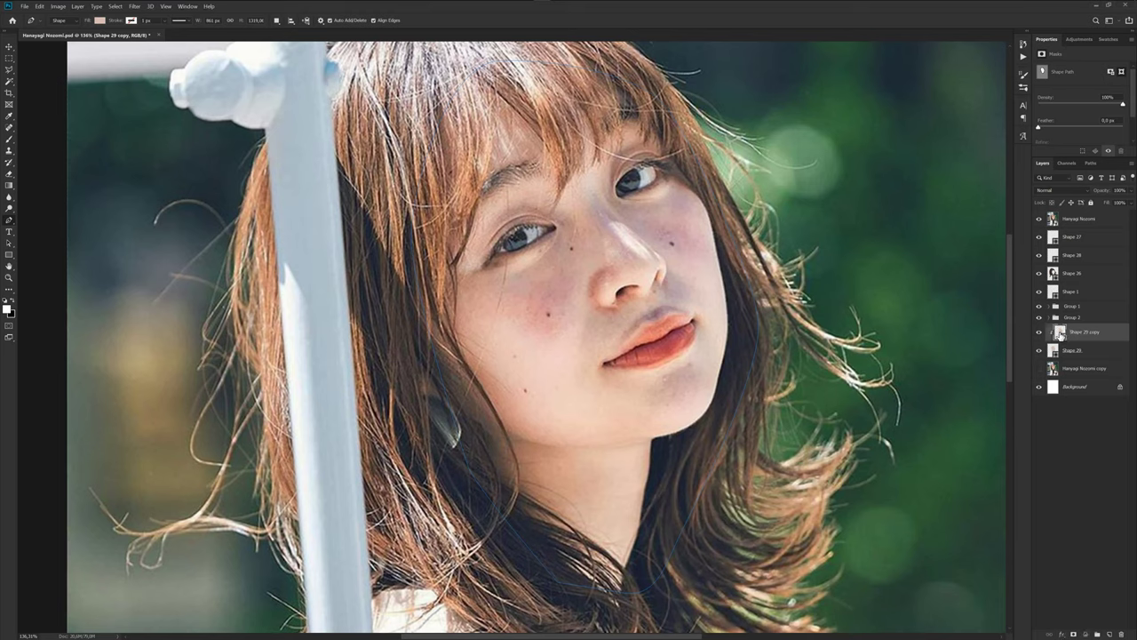
{"action": "double_click", "coordinate": [1059, 333]}
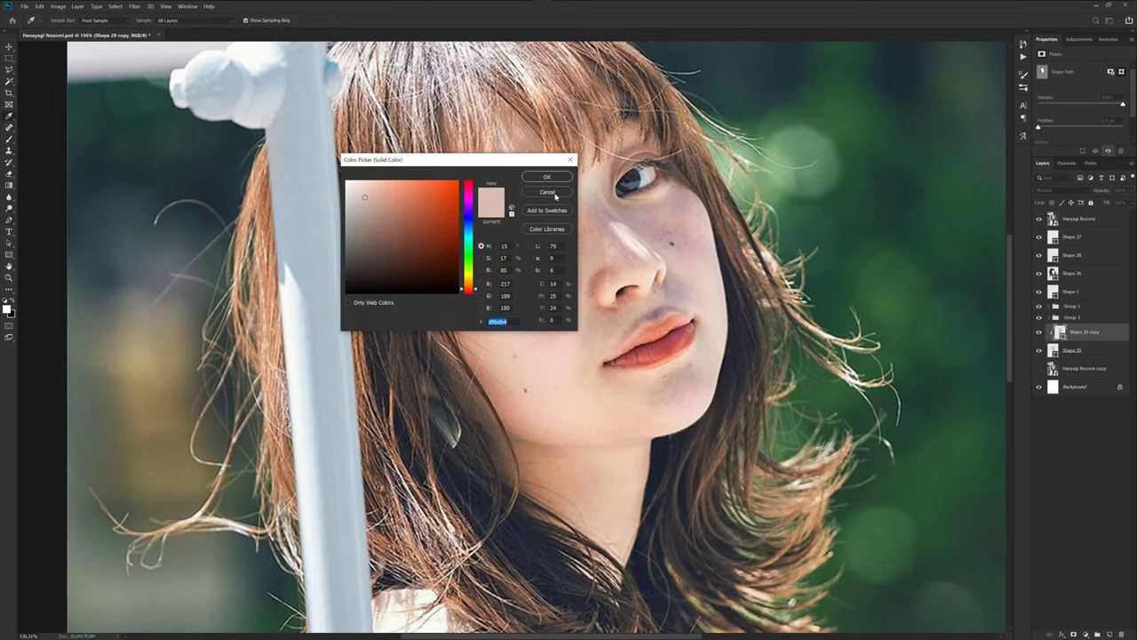
{"action": "left_click", "coordinate": [556, 194]}
Give Shape 29 a lighter skin tone ebc8b5 sampled from the photo and compare it with the copy.
{"action": "double_click", "coordinate": [1052, 352]}
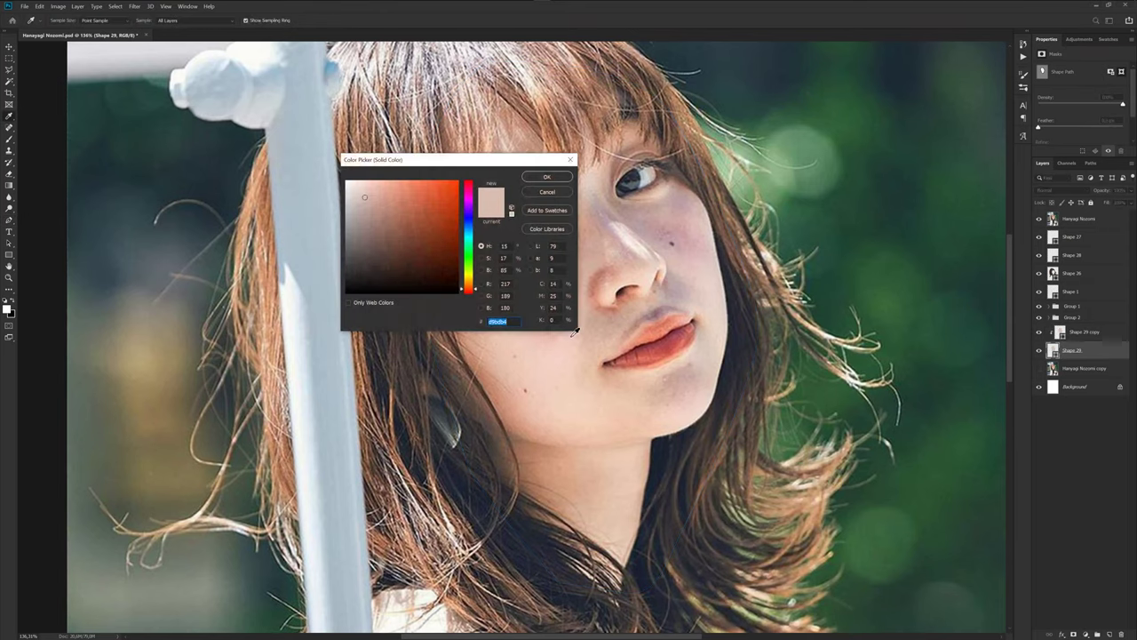
{"action": "left_click", "coordinate": [502, 334]}
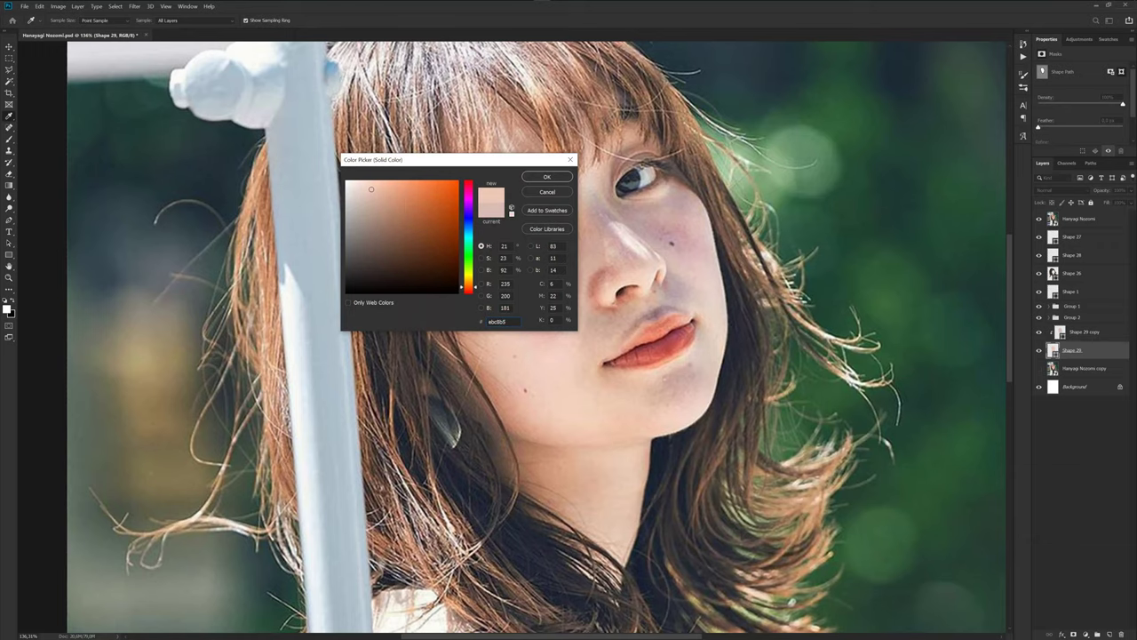
{"action": "left_click", "coordinate": [549, 176]}
{"action": "left_click", "coordinate": [1039, 219]}
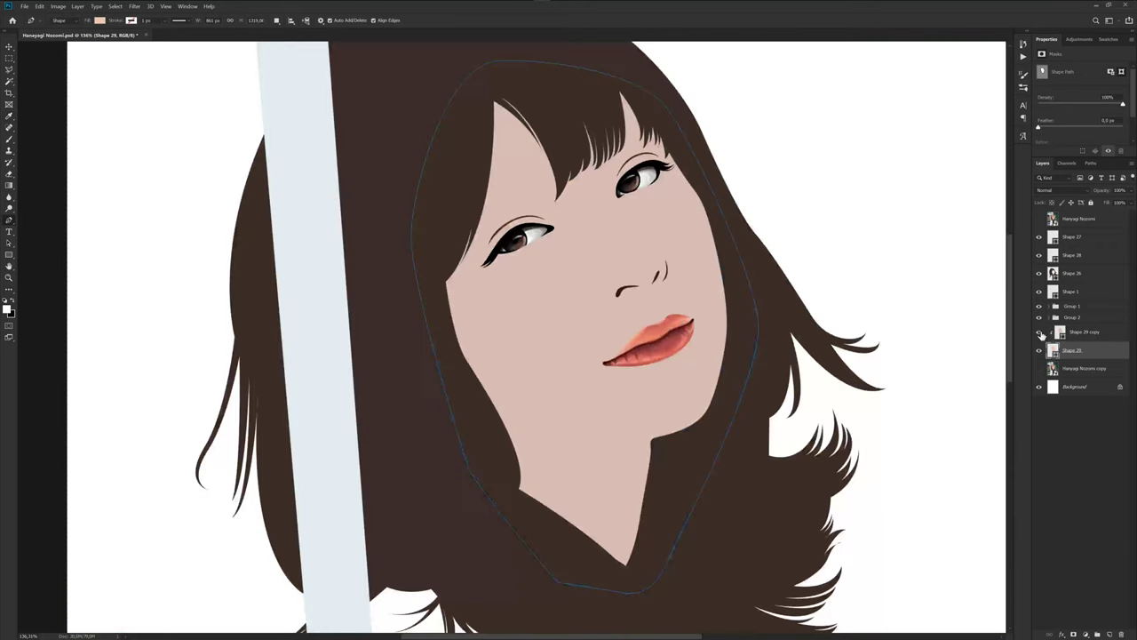
{"action": "left_click", "coordinate": [1039, 333]}
{"action": "left_click", "coordinate": [1039, 333]}
Set Shape 29 copy to the deeper pink d9b9ae.
{"action": "double_click", "coordinate": [1059, 332]}
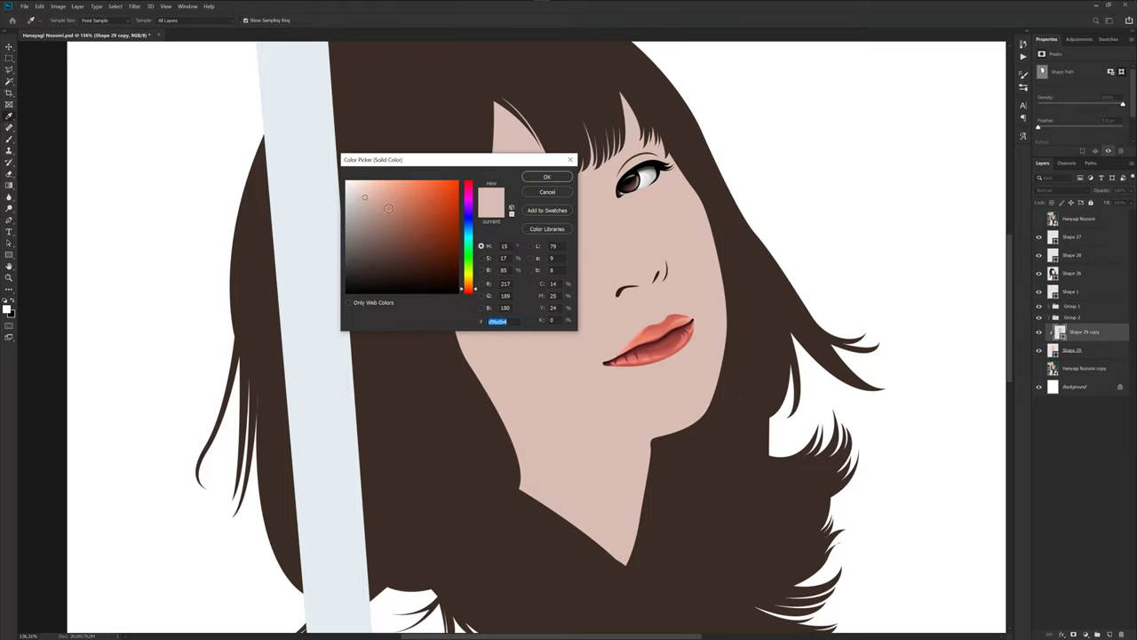
{"action": "left_click", "coordinate": [368, 198]}
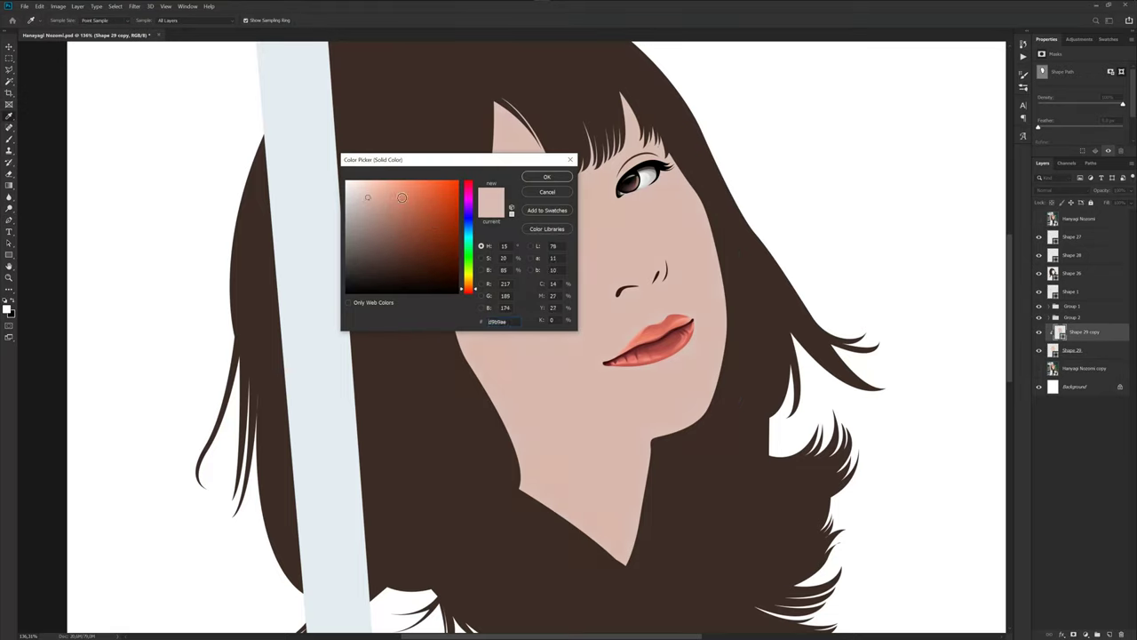
{"action": "left_click", "coordinate": [547, 177]}
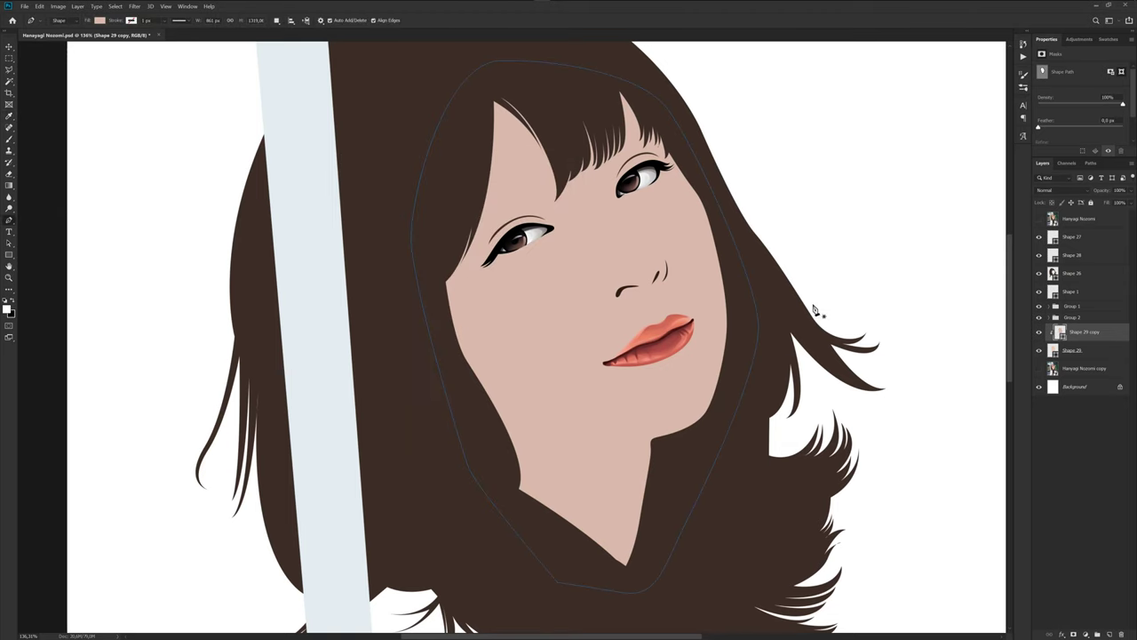
{"action": "left_click", "coordinate": [1040, 218]}
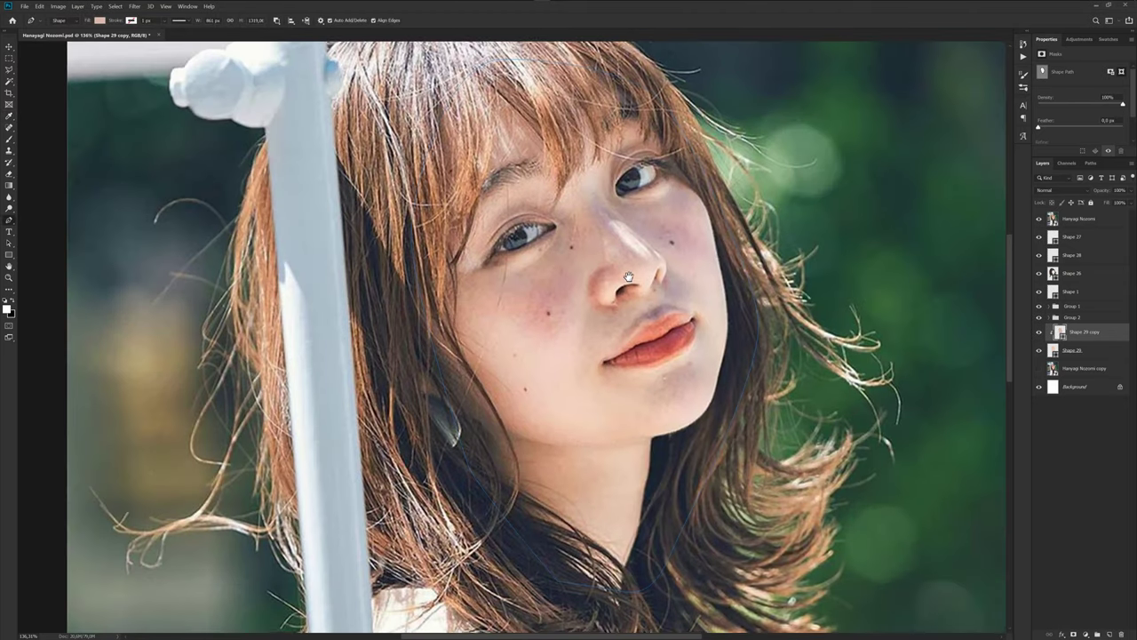
Start the shadow outline at the nose bridge and curve it around the nostril.
{"action": "mouse_move", "coordinate": [666, 271]}
{"action": "left_mouse_down"}
{"action": "mouse_move", "coordinate": [669, 319]}
{"action": "mouse_move", "coordinate": [650, 330]}
{"action": "left_mouse_up"}
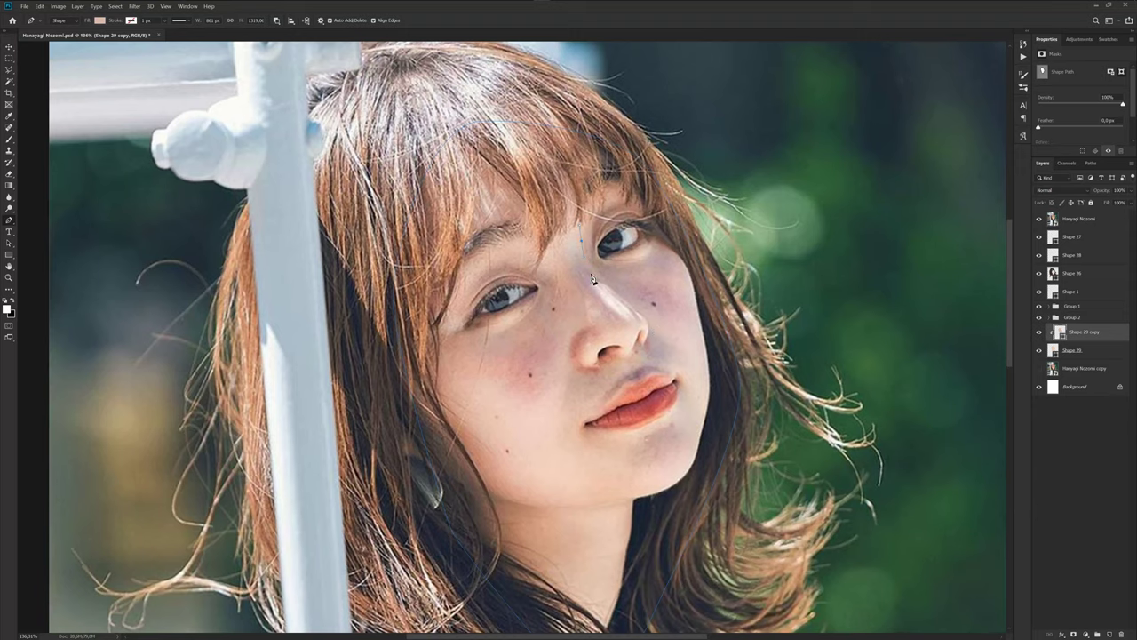
{"action": "scroll", "coordinate": [594, 280], "scroll_direction": "up", "scroll_amount": 2}
{"action": "left_click_drag", "start_coordinate": [632, 318], "coordinate": [662, 351]}
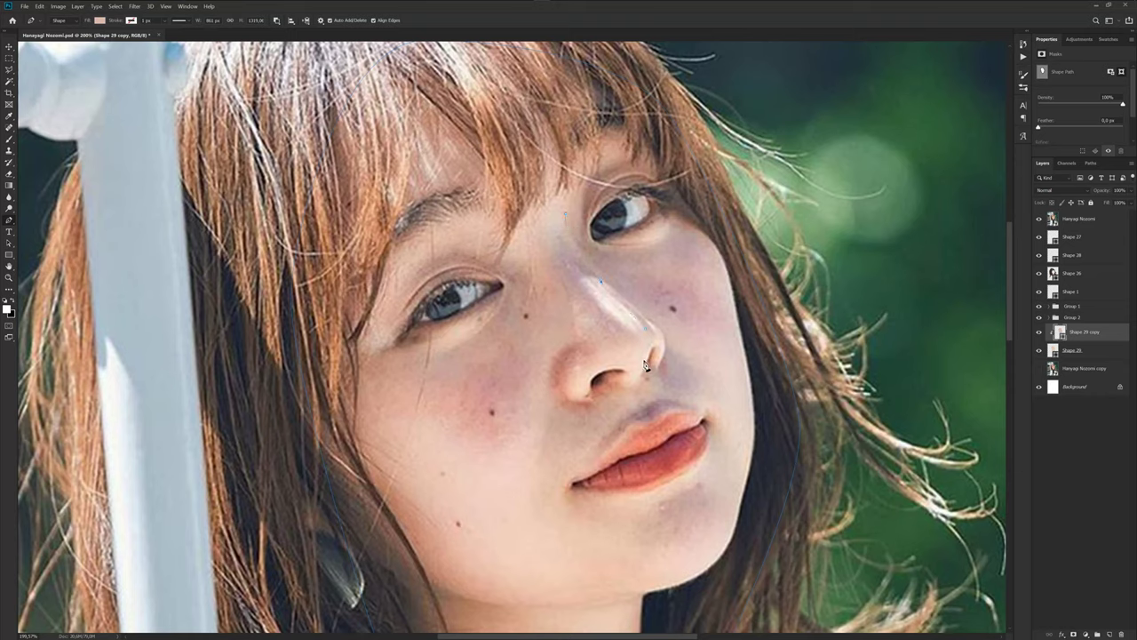
{"action": "left_click_drag", "start_coordinate": [646, 364], "coordinate": [649, 373]}
{"action": "left_click_drag", "start_coordinate": [590, 382], "coordinate": [592, 398]}
{"action": "scroll", "coordinate": [546, 373], "scroll_direction": "down", "scroll_amount": 1}
{"action": "mouse_move", "coordinate": [553, 314]}
{"action": "left_mouse_down"}
{"action": "mouse_move", "coordinate": [550, 362]}
{"action": "mouse_move", "coordinate": [569, 316]}
{"action": "left_mouse_up"}
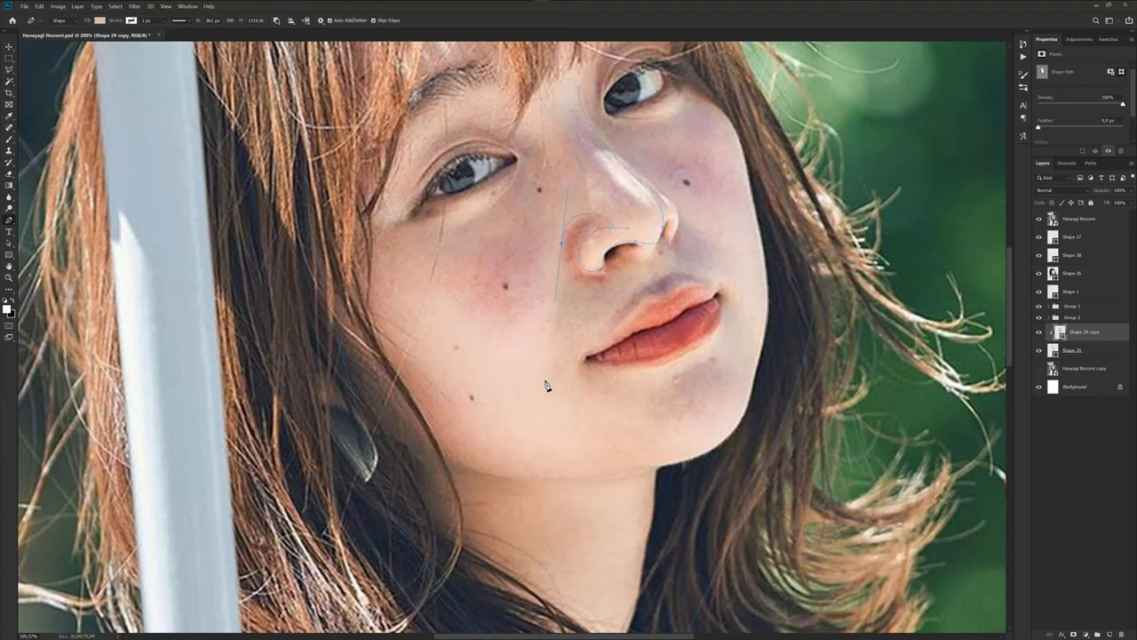
{"action": "mouse_move", "coordinate": [545, 381]}
{"action": "left_mouse_down"}
{"action": "mouse_move", "coordinate": [548, 396]}
{"action": "mouse_move", "coordinate": [594, 423]}
{"action": "left_mouse_up"}
{"action": "key", "text": "ctrl"}
Carry the outline down toward the chin, redoing the misplaced chin anchors.
{"action": "scroll", "coordinate": [649, 417], "scroll_direction": "down", "scroll_amount": 2}
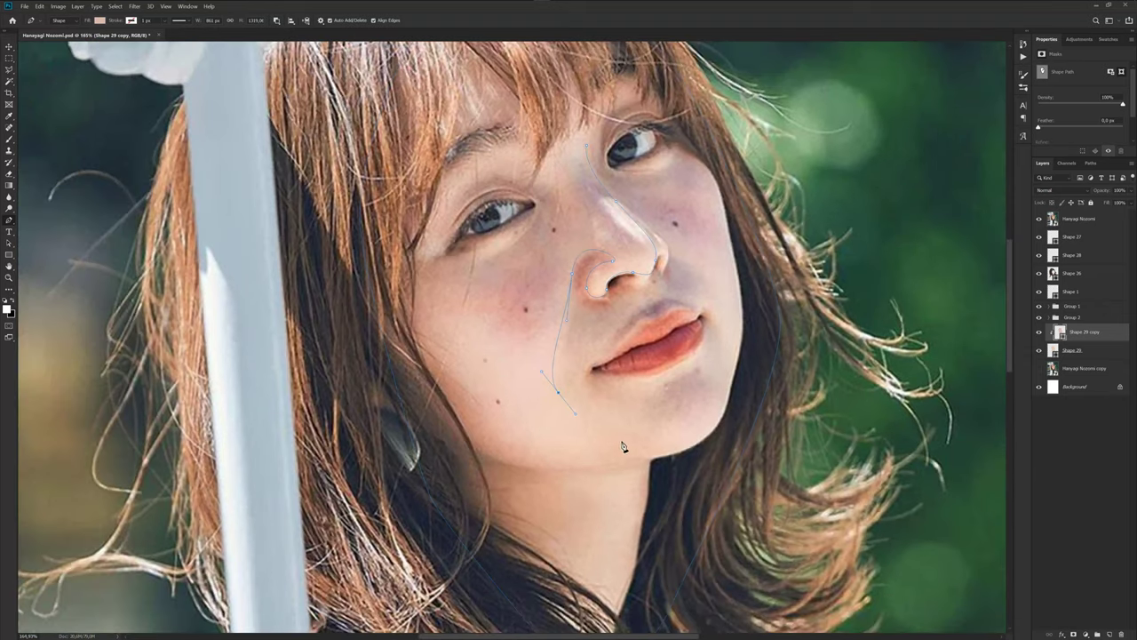
{"action": "left_click_drag", "start_coordinate": [577, 454], "coordinate": [548, 469]}
{"action": "scroll", "coordinate": [615, 446], "scroll_direction": "down", "scroll_amount": 1}
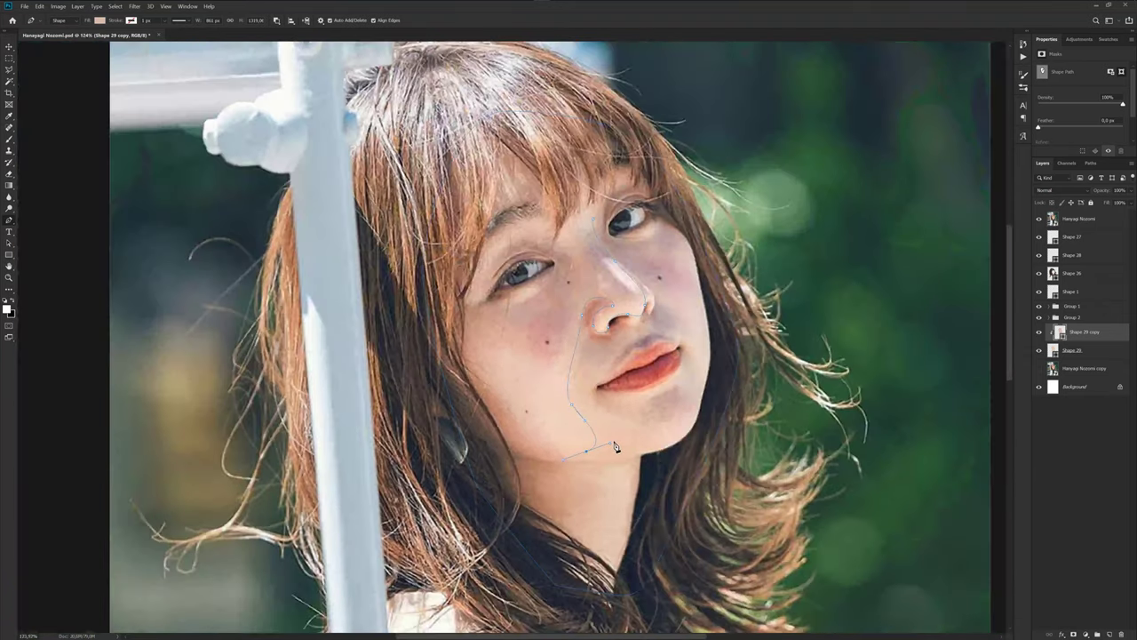
{"action": "scroll", "coordinate": [615, 446], "scroll_direction": "up", "scroll_amount": 2}
{"action": "key", "text": "ctrl+z"}
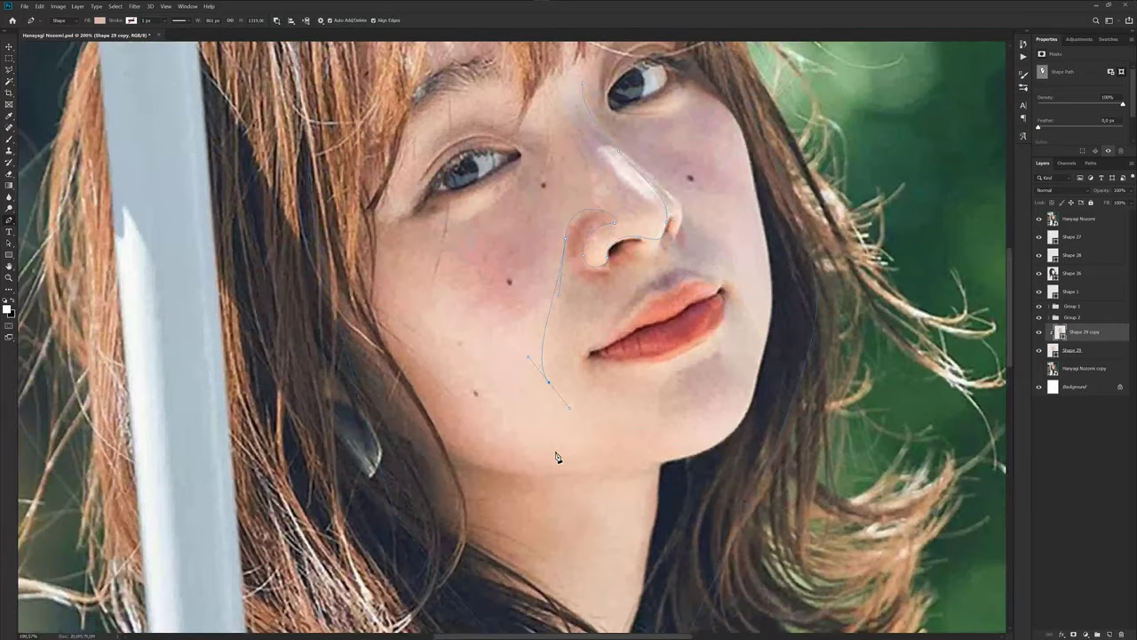
{"action": "left_click_drag", "start_coordinate": [546, 453], "coordinate": [485, 458]}
{"action": "scroll", "coordinate": [533, 398], "scroll_direction": "down", "scroll_amount": 5}
{"action": "scroll", "coordinate": [548, 400], "scroll_direction": "up", "scroll_amount": 4}
{"action": "scroll", "coordinate": [549, 400], "scroll_direction": "up", "scroll_amount": 2}
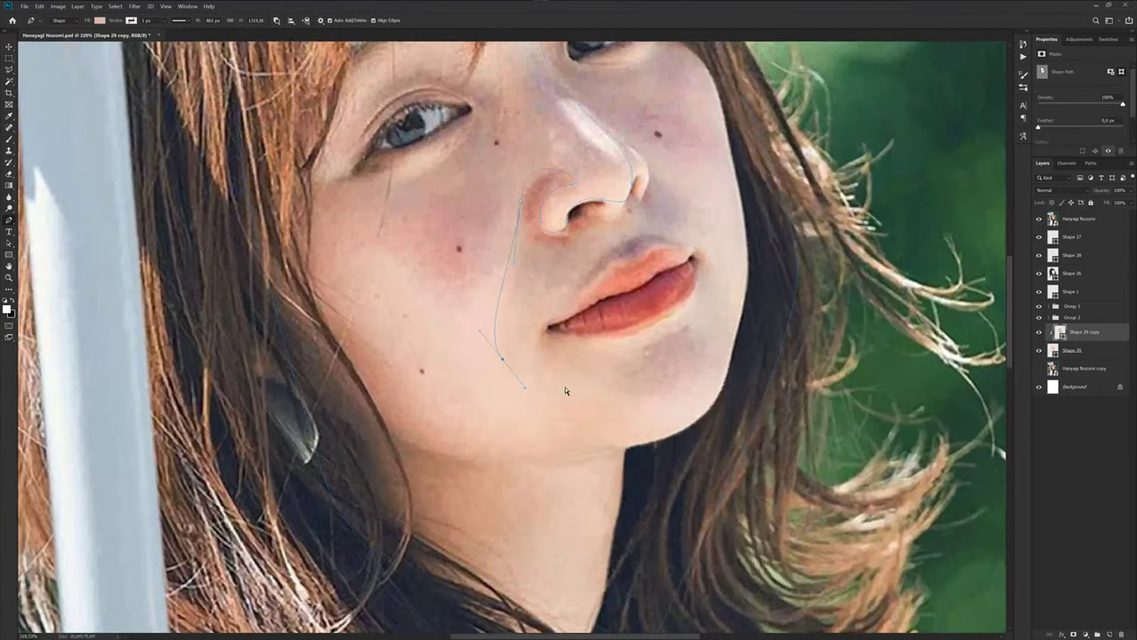
{"action": "key", "text": "ctrl+z"}
{"action": "left_click_drag", "start_coordinate": [589, 391], "coordinate": [600, 395]}
Curve the outline around the lip corner and along the chin to the right.
{"action": "left_click_drag", "start_coordinate": [573, 344], "coordinate": [557, 343]}
{"action": "left_click", "coordinate": [701, 271]}
{"action": "left_click_drag", "start_coordinate": [679, 332], "coordinate": [635, 362]}
{"action": "left_click_drag", "start_coordinate": [668, 387], "coordinate": [702, 391]}
{"action": "key", "text": "ctrl+z"}
{"action": "left_click_drag", "start_coordinate": [672, 335], "coordinate": [634, 348]}
{"action": "left_click_drag", "start_coordinate": [719, 354], "coordinate": [734, 315]}
{"action": "left_click_drag", "start_coordinate": [720, 321], "coordinate": [712, 401]}
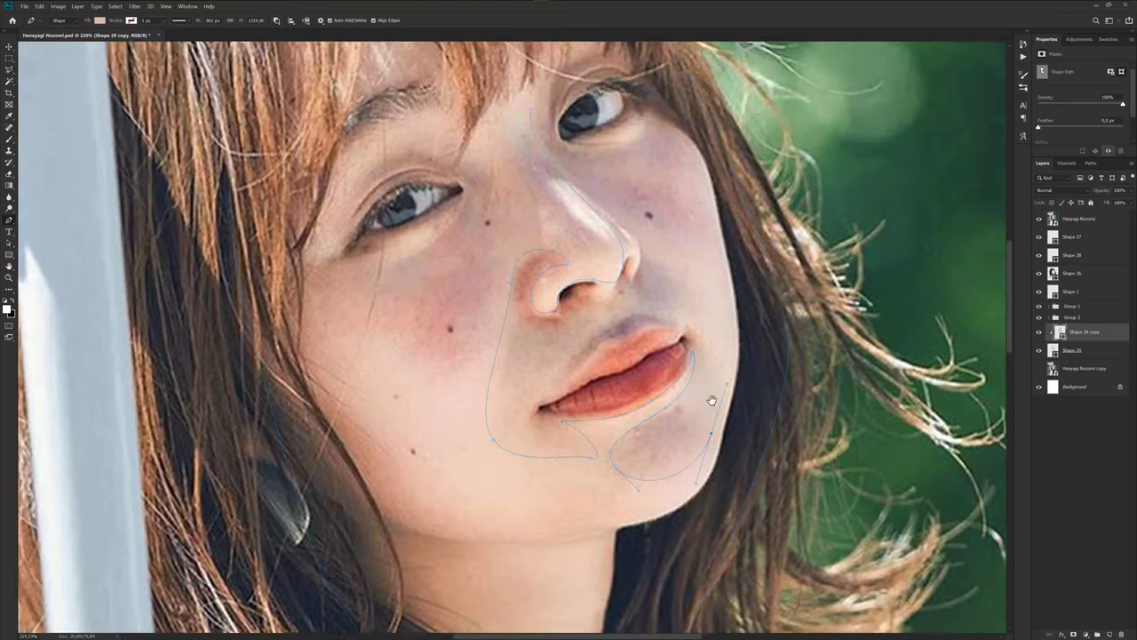
{"action": "key", "text": "ctrl+z"}
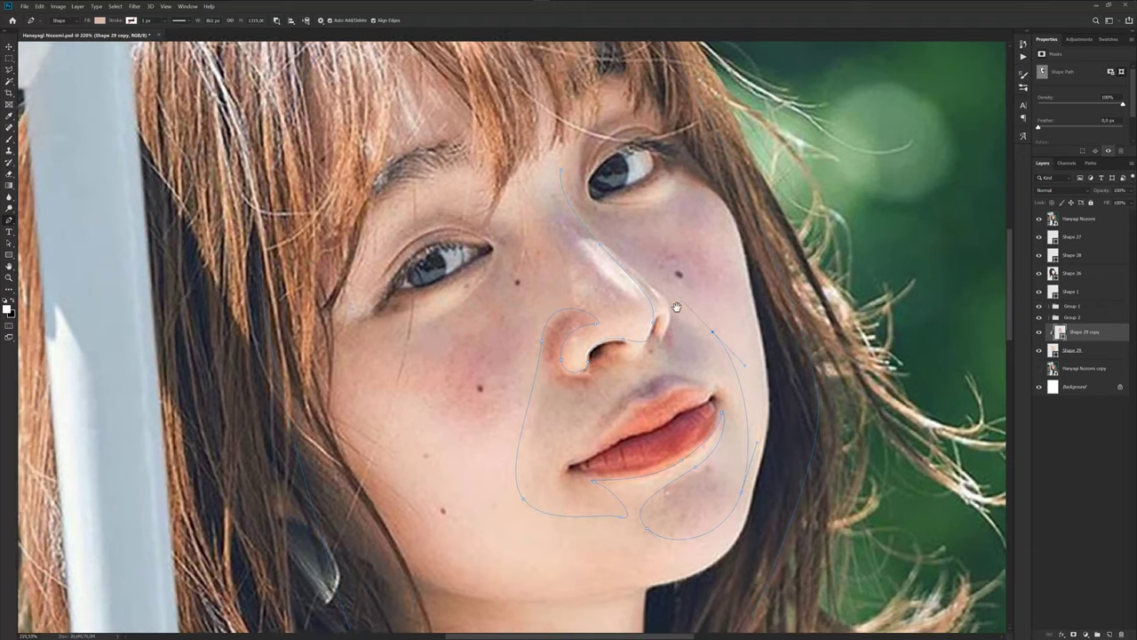
{"action": "left_click_drag", "start_coordinate": [655, 249], "coordinate": [691, 311]}
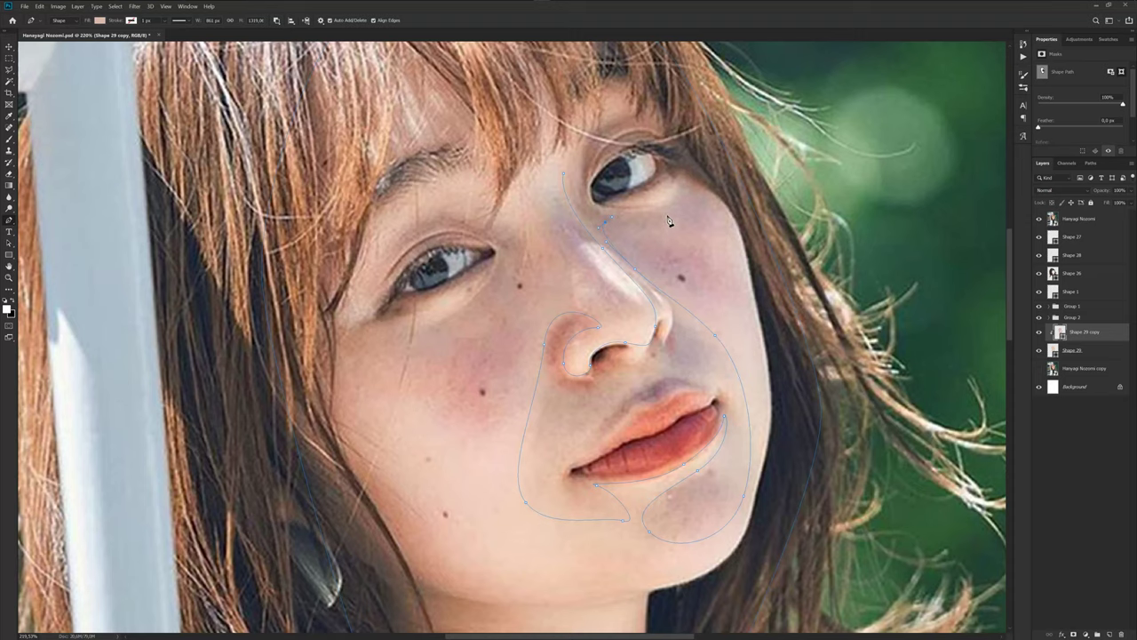
Extend the shadow outline from under the right eye down the right cheek.
{"action": "scroll", "coordinate": [670, 221], "scroll_direction": "up", "scroll_amount": 2}
{"action": "left_click_drag", "start_coordinate": [698, 193], "coordinate": [709, 160]}
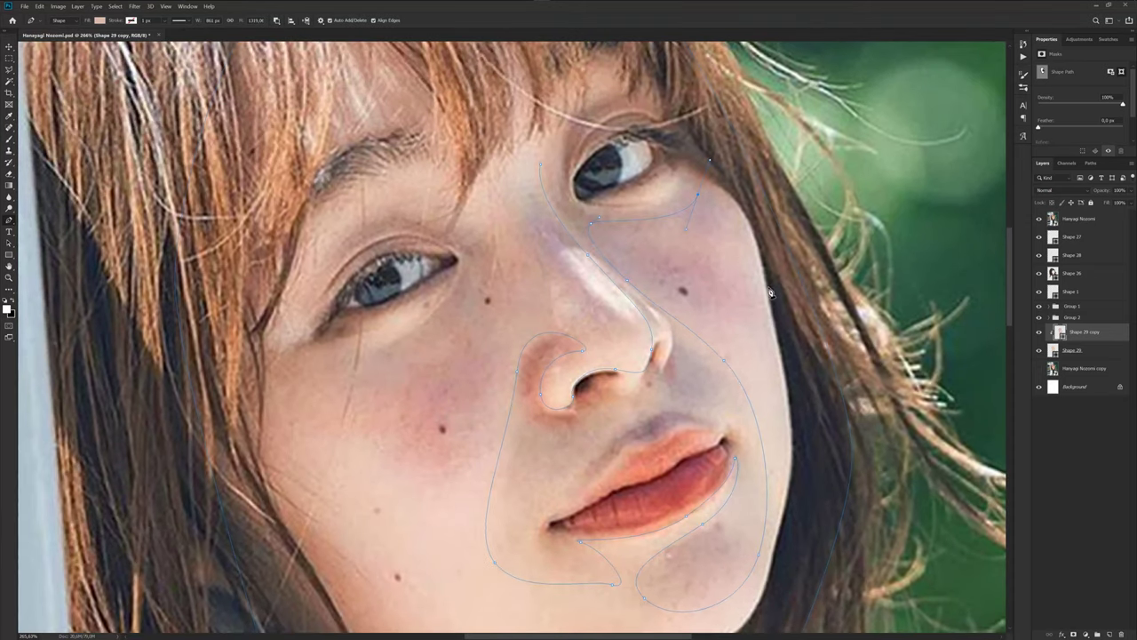
{"action": "left_click_drag", "start_coordinate": [768, 301], "coordinate": [775, 397]}
{"action": "key", "text": "ctrl+z"}
{"action": "key", "text": "ctrl+z"}
{"action": "left_click_drag", "start_coordinate": [761, 272], "coordinate": [778, 356]}
{"action": "scroll", "coordinate": [777, 355], "scroll_direction": "down", "scroll_amount": 5}
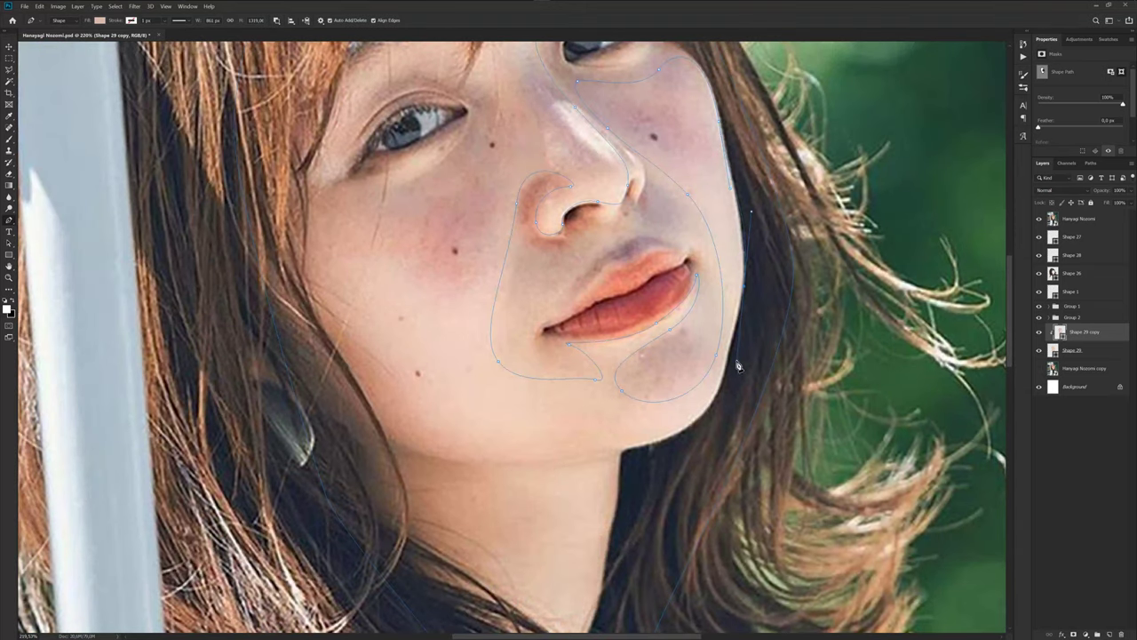
{"action": "scroll", "coordinate": [737, 366], "scroll_direction": "down", "scroll_amount": 2}
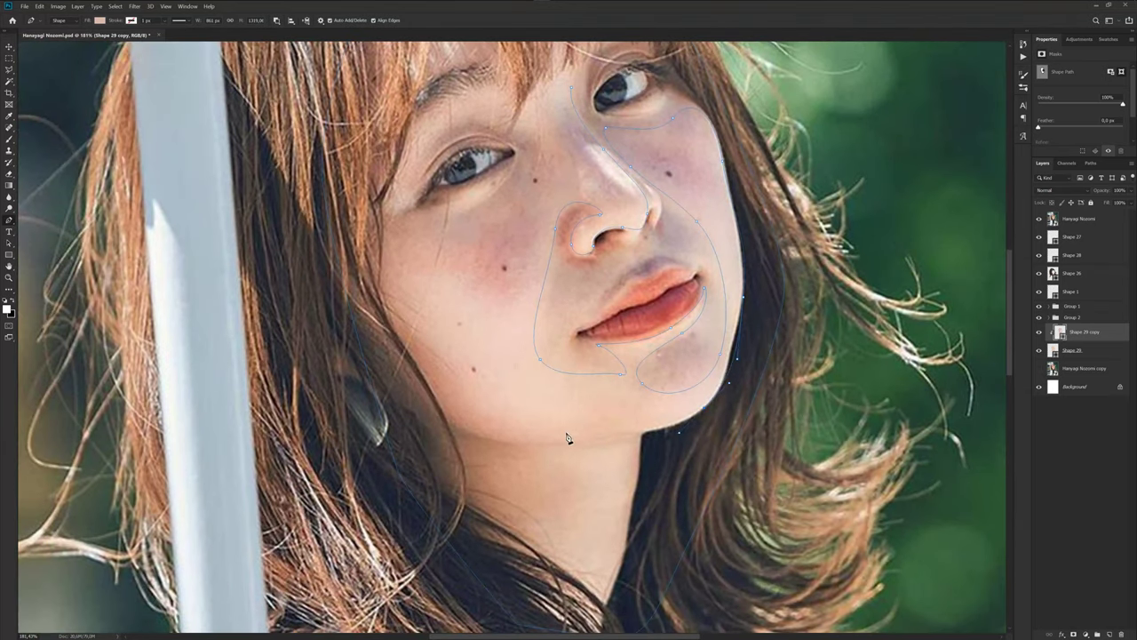
Continue the outline below the chin, up the left cheek, and back along the nose.
{"action": "left_click_drag", "start_coordinate": [551, 421], "coordinate": [502, 431]}
{"action": "left_click_drag", "start_coordinate": [442, 317], "coordinate": [530, 374]}
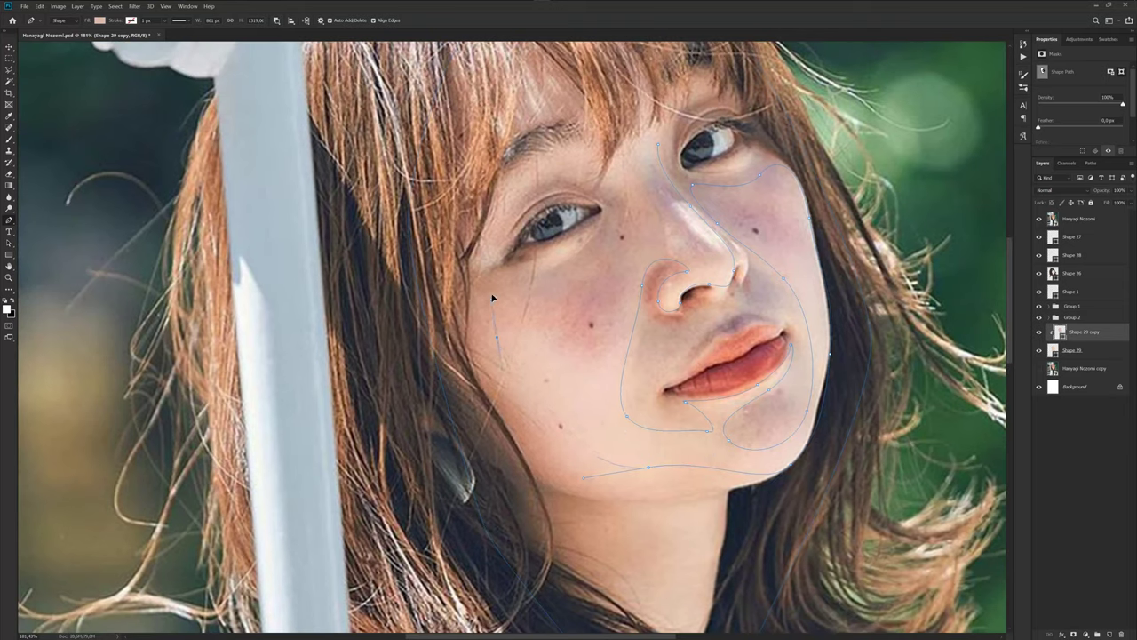
{"action": "left_click_drag", "start_coordinate": [497, 338], "coordinate": [497, 270]}
{"action": "scroll", "coordinate": [511, 277], "scroll_direction": "up", "scroll_amount": 1}
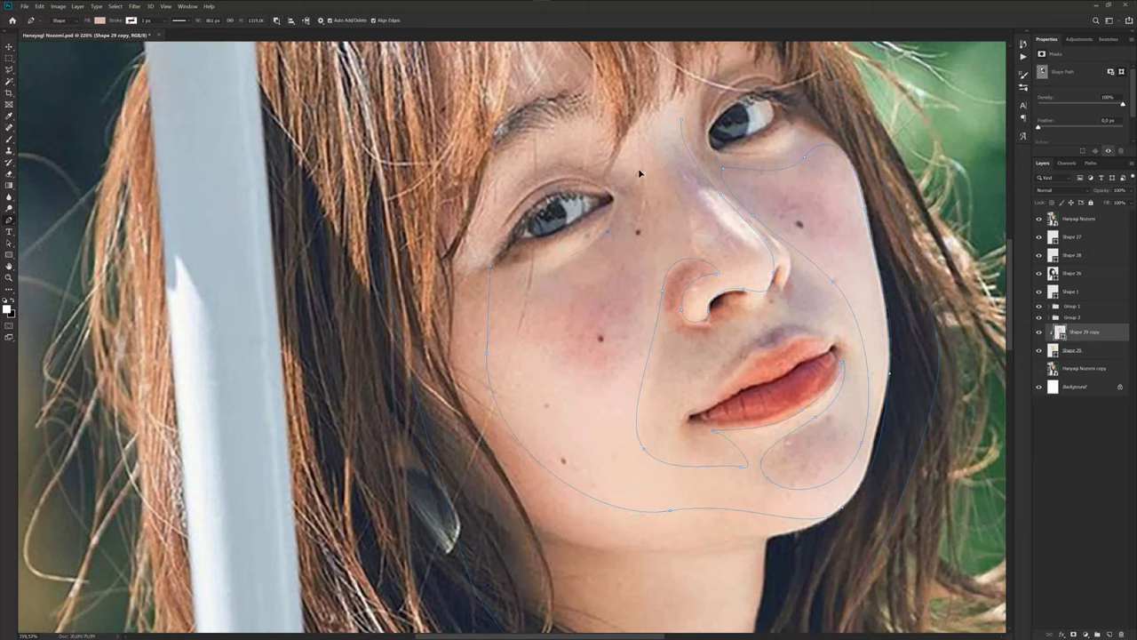
{"action": "key", "text": "ctrl+z"}
{"action": "left_click_drag", "start_coordinate": [682, 124], "coordinate": [697, 135]}
{"action": "scroll", "coordinate": [655, 104], "scroll_direction": "down", "scroll_amount": 2}
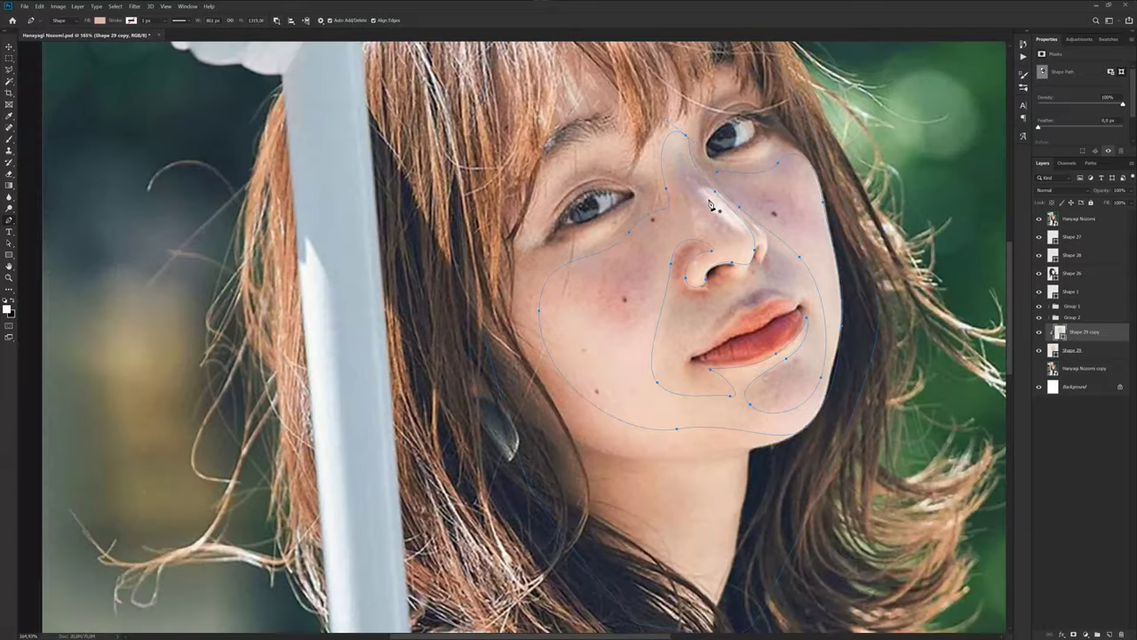
Fill the Shape 29 copy shadow with a skin tone sampled from the photo's cheek.
{"action": "left_click", "coordinate": [1039, 220]}
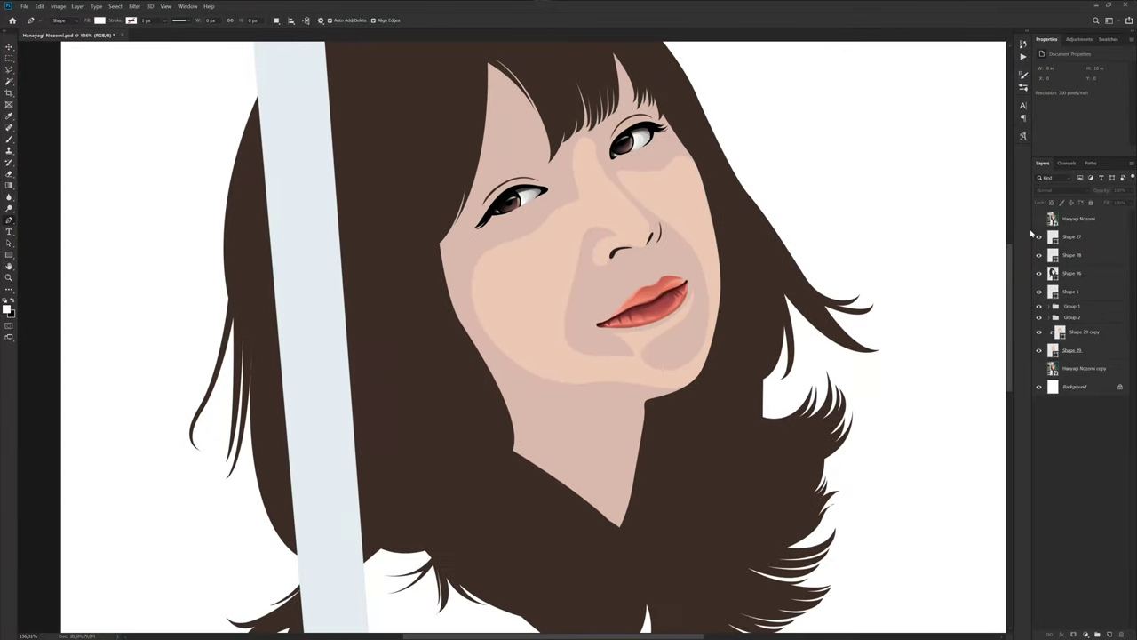
{"action": "left_click", "coordinate": [1039, 220]}
{"action": "left_click", "coordinate": [1039, 220]}
{"action": "double_click", "coordinate": [1060, 332]}
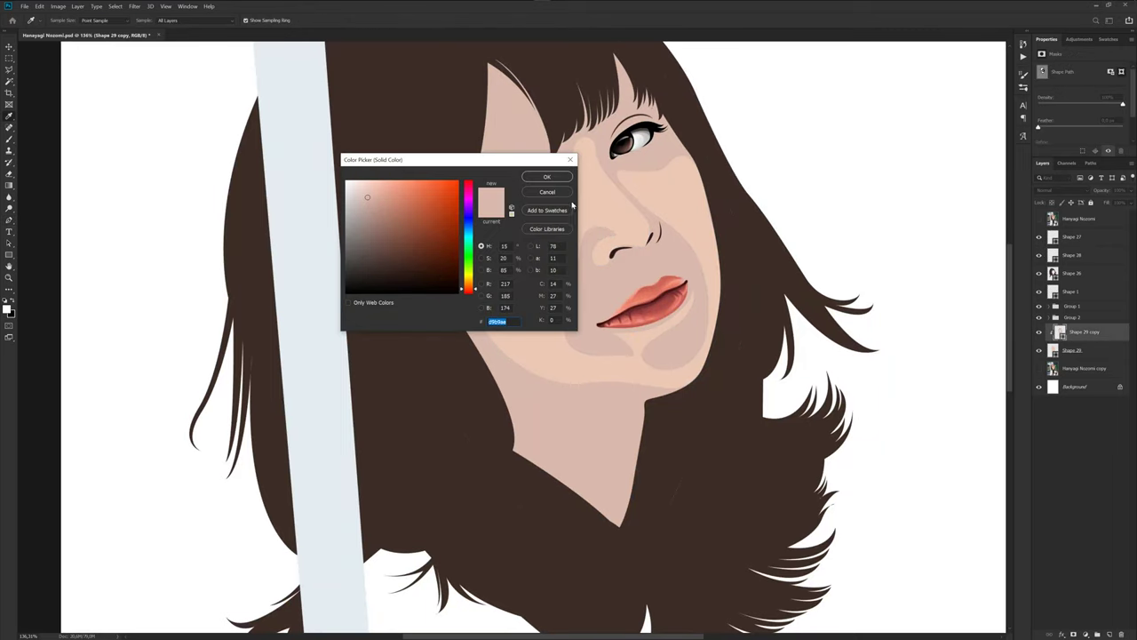
{"action": "left_click", "coordinate": [548, 192]}
{"action": "left_click", "coordinate": [1039, 220]}
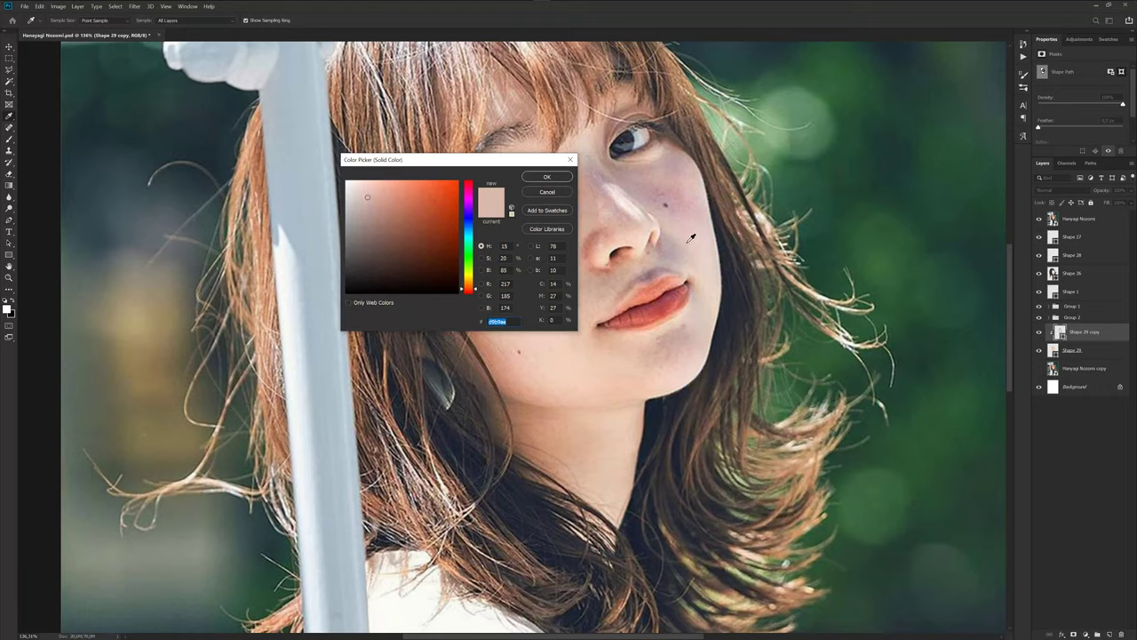
{"action": "left_click", "coordinate": [705, 237]}
{"action": "left_click", "coordinate": [547, 192]}
{"action": "left_click", "coordinate": [1039, 220]}
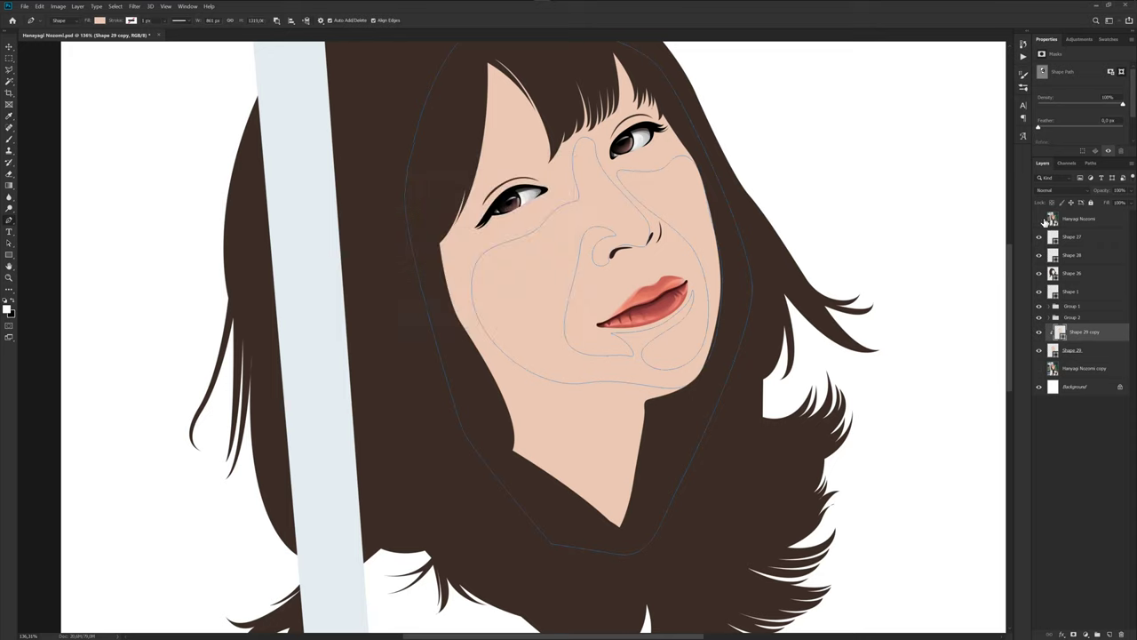
Resample the shadow colour from the nose, giving R222 G181 B163, and hide the photo.
{"action": "left_click", "coordinate": [1039, 219]}
{"action": "double_click", "coordinate": [1059, 332]}
{"action": "left_click", "coordinate": [632, 226]}
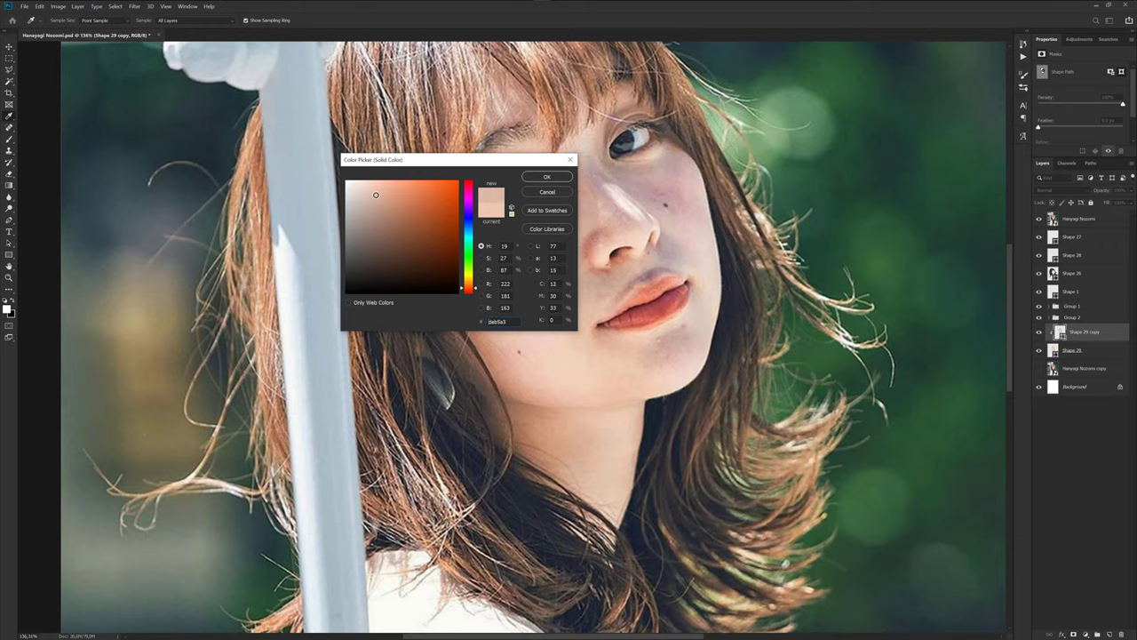
{"action": "left_click", "coordinate": [547, 177]}
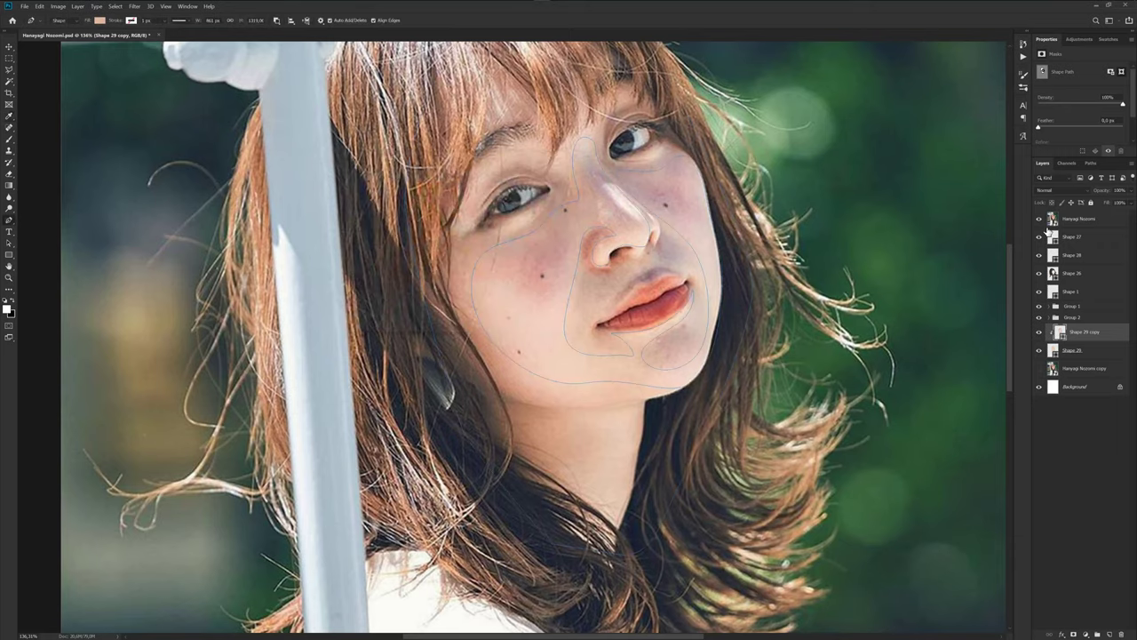
{"action": "left_click", "coordinate": [1038, 219]}
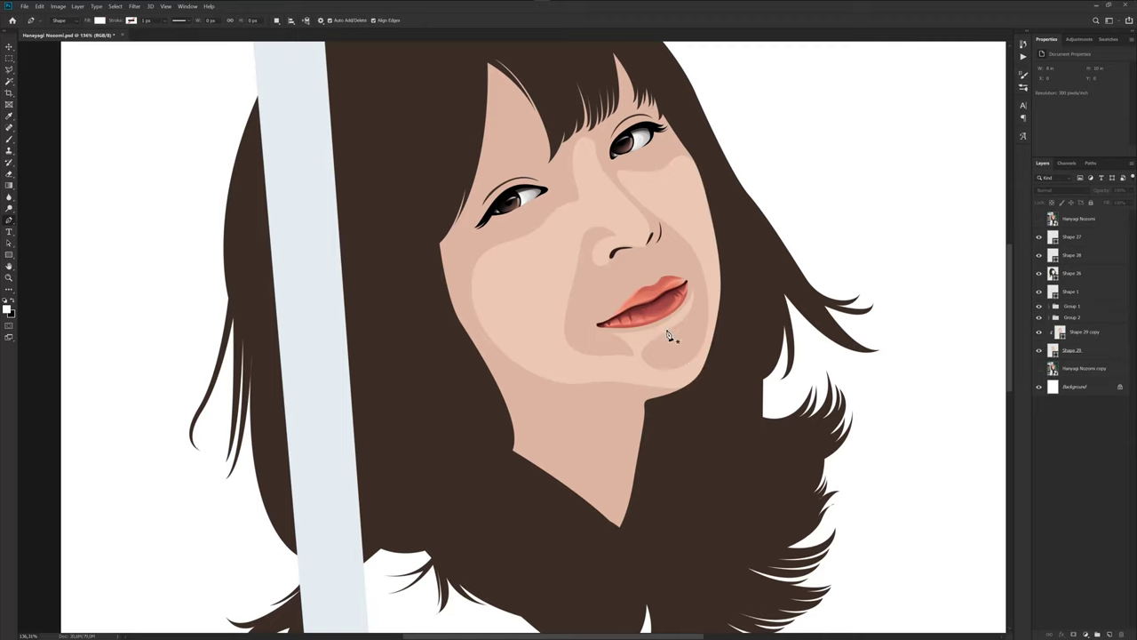
Select Shape 29 copy, show the reference photo, and place a curved anchor beside the lips.
{"action": "scroll", "coordinate": [627, 269], "scroll_direction": "up", "scroll_amount": 2}
{"action": "scroll", "coordinate": [628, 270], "scroll_direction": "up", "scroll_amount": 1}
{"action": "left_click", "coordinate": [1083, 332]}
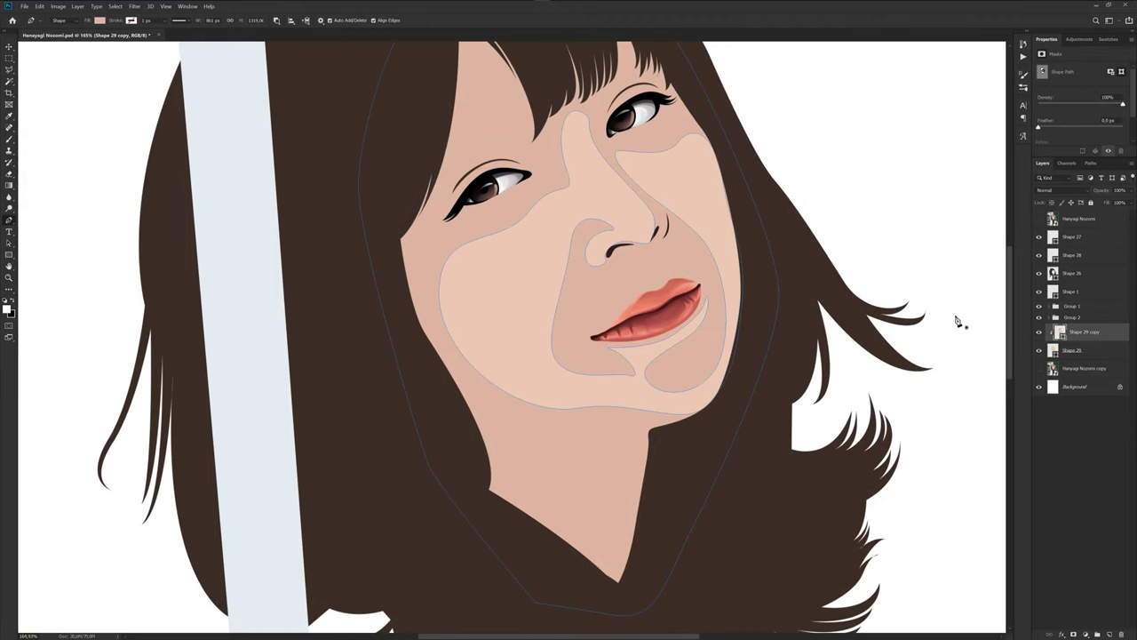
{"action": "left_click", "coordinate": [1038, 218]}
{"action": "scroll", "coordinate": [672, 299], "scroll_direction": "up", "scroll_amount": 5}
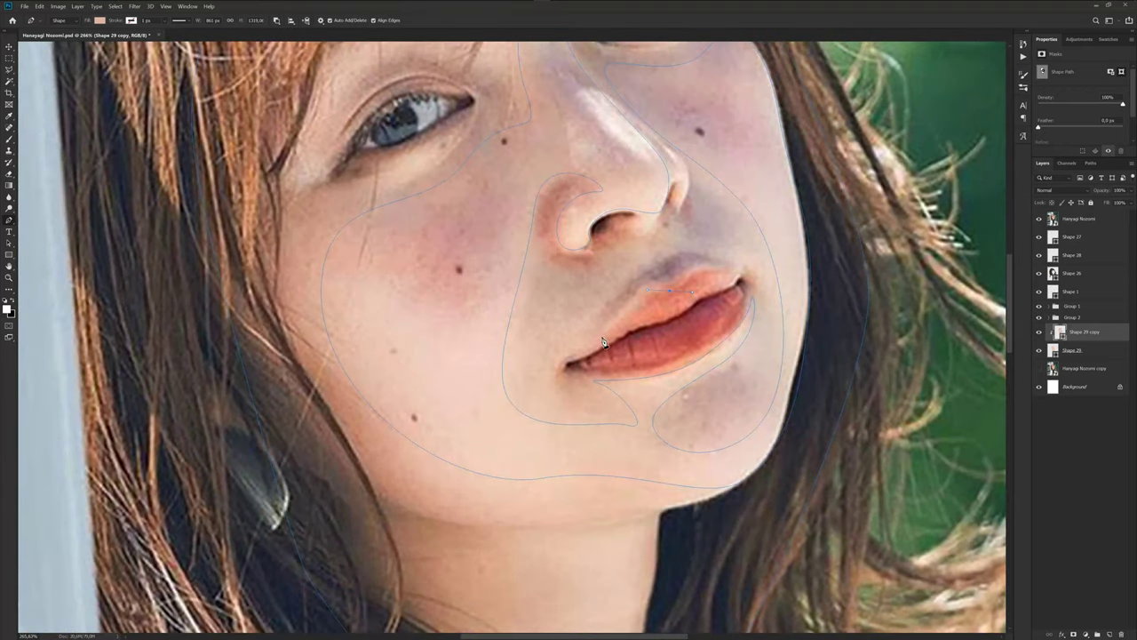
{"action": "scroll", "coordinate": [567, 355], "scroll_direction": "down", "scroll_amount": 5}
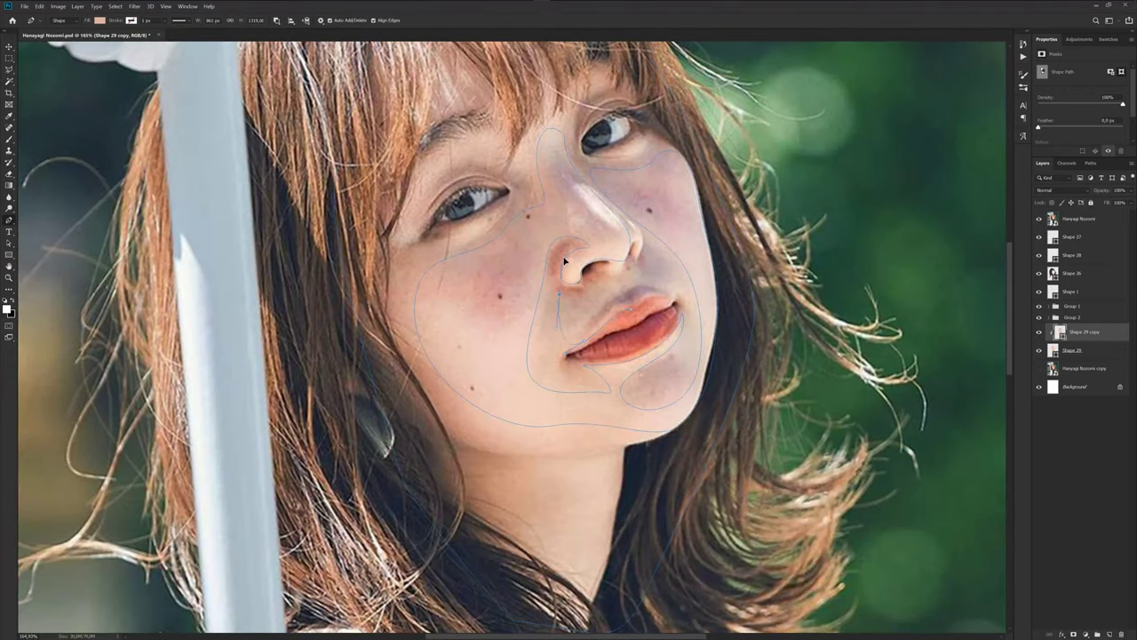
{"action": "scroll", "coordinate": [562, 307], "scroll_direction": "up", "scroll_amount": 2}
{"action": "left_click_drag", "start_coordinate": [560, 303], "coordinate": [572, 280]}
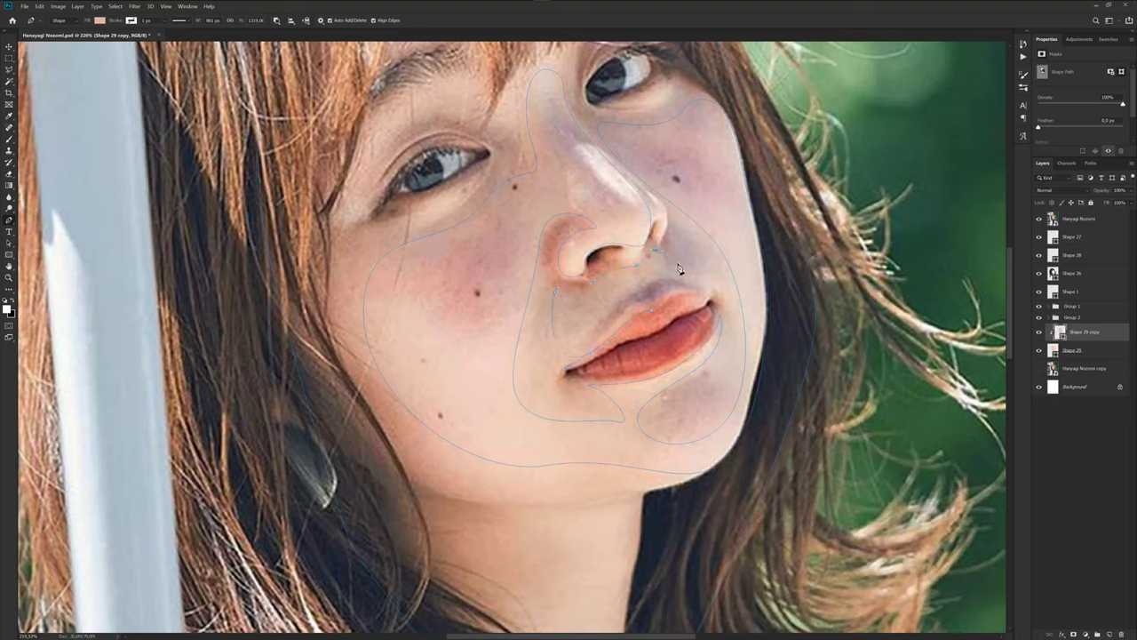
{"action": "scroll", "coordinate": [622, 269], "scroll_direction": "up", "scroll_amount": 2}
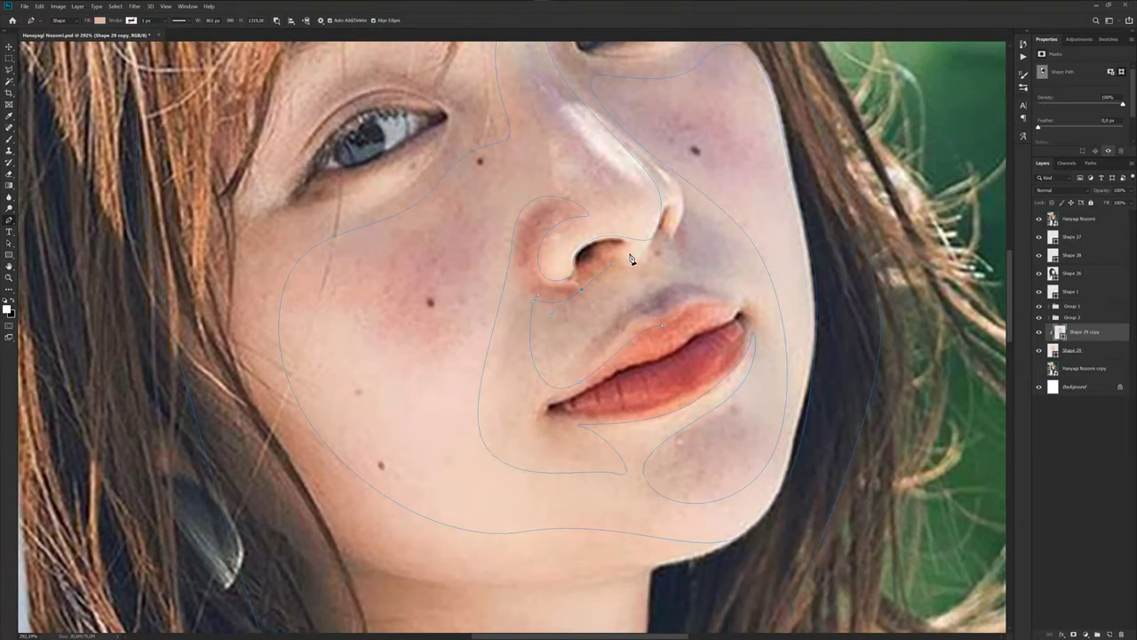
{"action": "scroll", "coordinate": [631, 258], "scroll_direction": "up", "scroll_amount": 1}
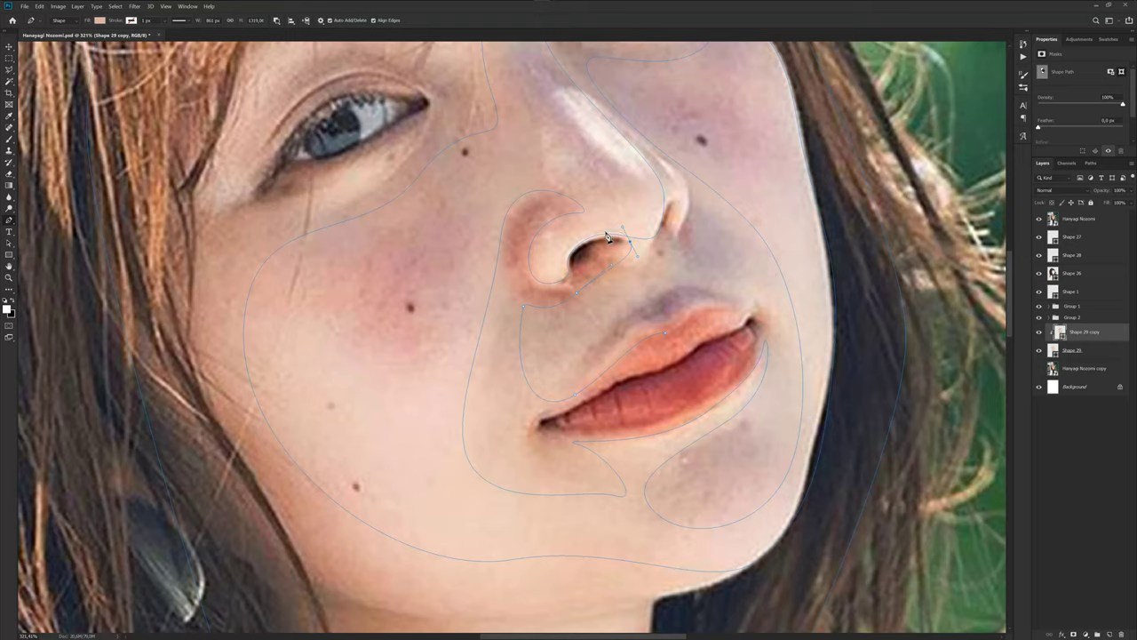
Trace a new outline from the nostril top along the upper lip to its corner.
{"action": "left_click", "coordinate": [606, 232]}
{"action": "left_click_drag", "start_coordinate": [655, 226], "coordinate": [655, 247]}
{"action": "left_click", "coordinate": [642, 253]}
{"action": "left_click_drag", "start_coordinate": [698, 286], "coordinate": [659, 279]}
{"action": "left_click", "coordinate": [606, 330]}
{"action": "left_click_drag", "start_coordinate": [571, 369], "coordinate": [604, 362]}
{"action": "left_click_drag", "start_coordinate": [737, 309], "coordinate": [755, 316]}
{"action": "left_click", "coordinate": [1042, 218]}
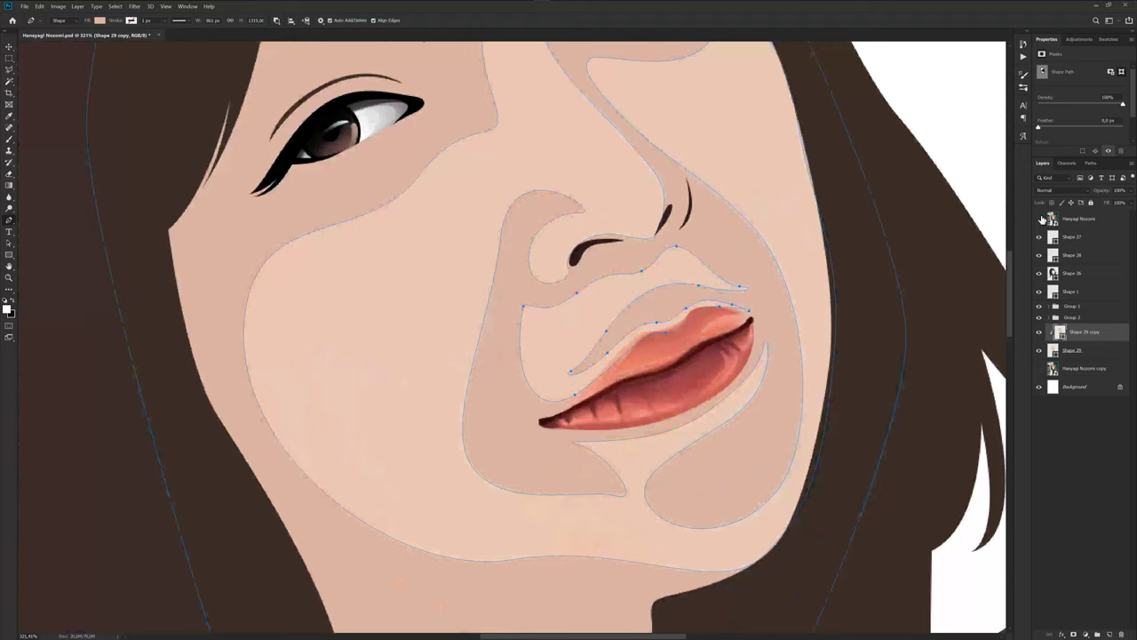
{"action": "scroll", "coordinate": [762, 299], "scroll_direction": "up", "scroll_amount": 2}
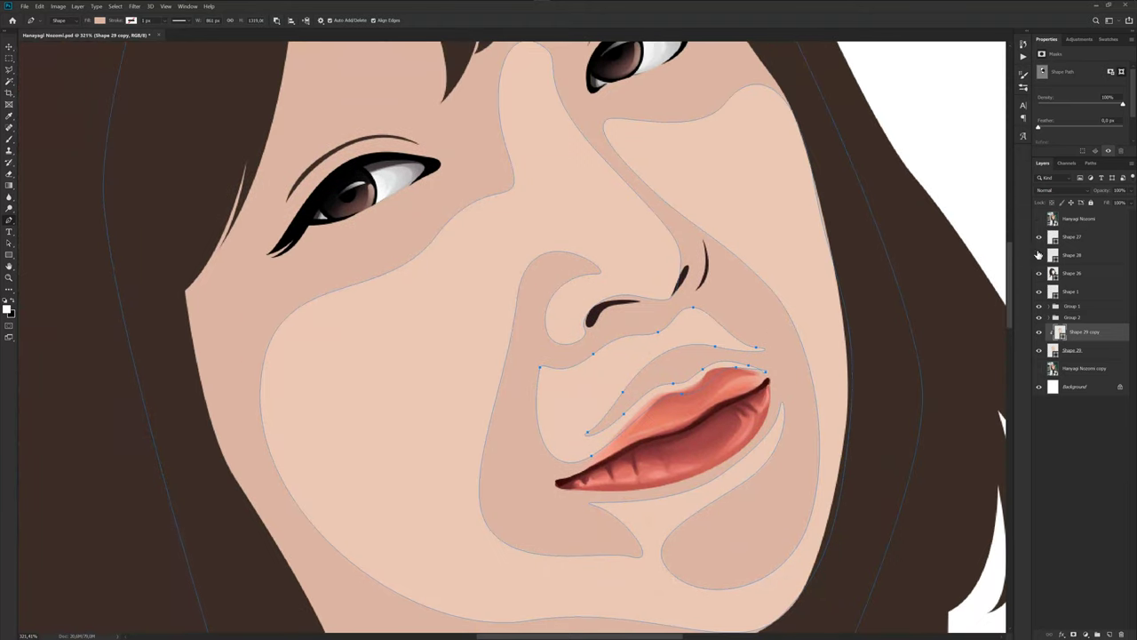
{"action": "left_click", "coordinate": [1040, 219]}
Close the outline around the nostril edge and review the lighter area with the photo hidden.
{"action": "left_click", "coordinate": [630, 295]}
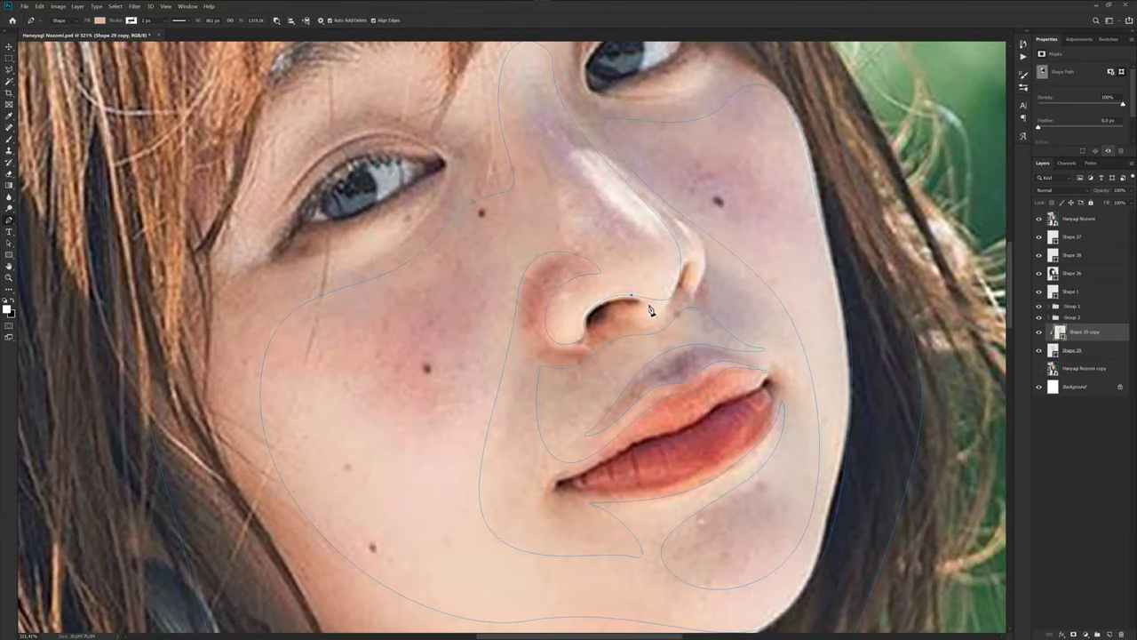
{"action": "left_click_drag", "start_coordinate": [653, 318], "coordinate": [661, 293]}
{"action": "left_click", "coordinate": [677, 285]}
{"action": "left_click", "coordinate": [1040, 218]}
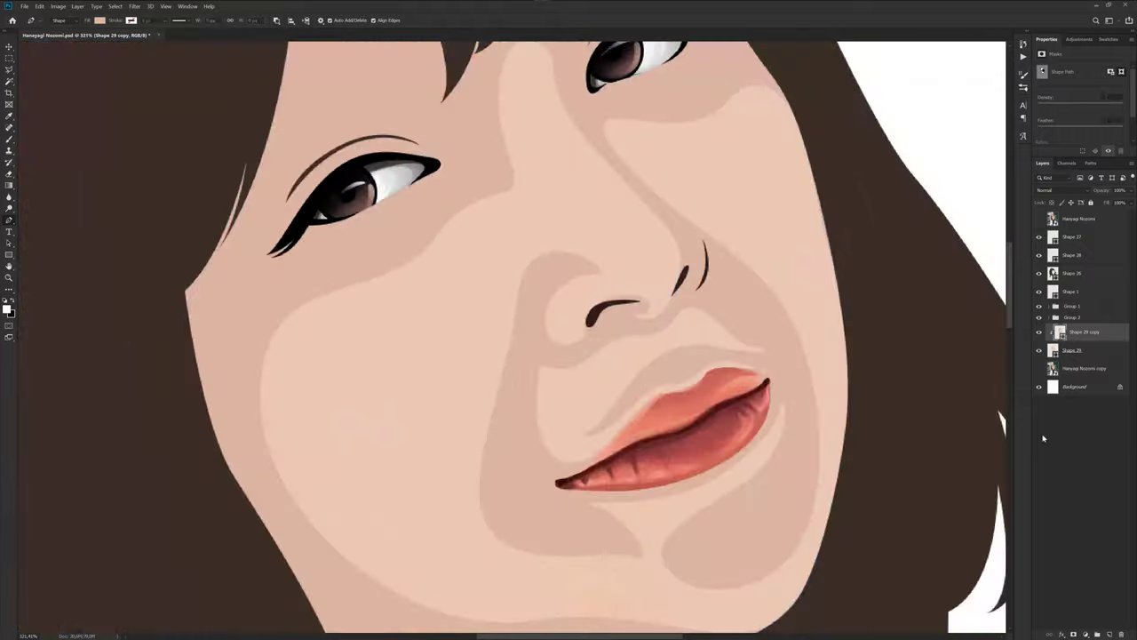
{"action": "scroll", "coordinate": [685, 313], "scroll_direction": "down", "scroll_amount": 3}
{"action": "scroll", "coordinate": [685, 313], "scroll_direction": "down", "scroll_amount": 3}
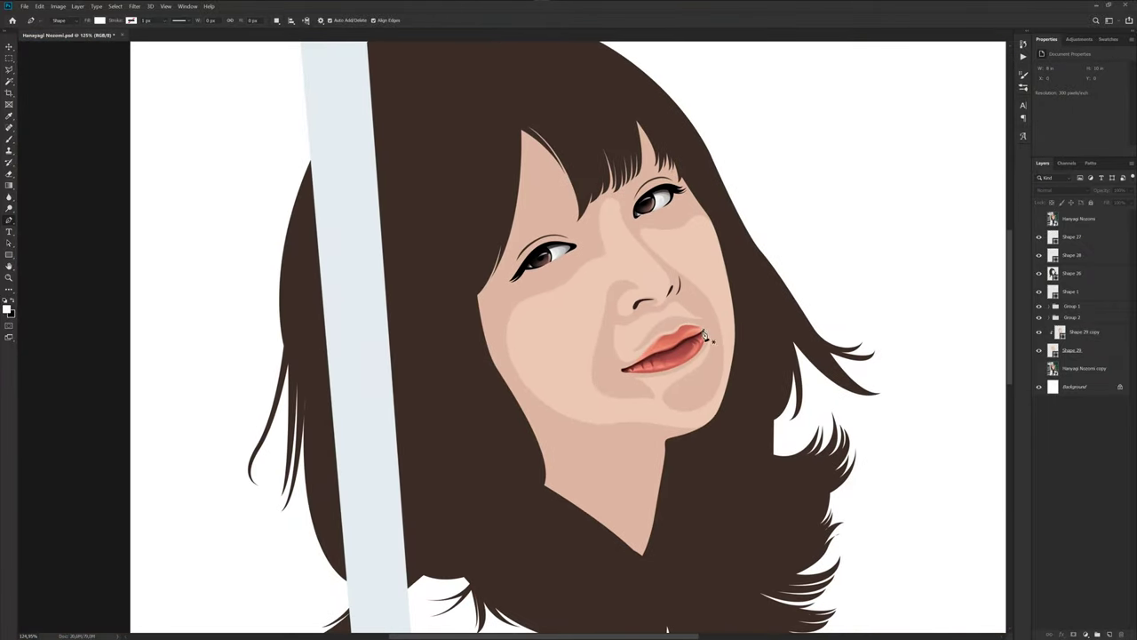
{"action": "mouse_move", "coordinate": [695, 356]}
{"action": "left_mouse_down"}
{"action": "mouse_move", "coordinate": [688, 319]}
{"action": "mouse_move", "coordinate": [702, 371]}
{"action": "left_mouse_up"}
With Shape 29 copy selected and the photo shown, trace the shadow outline under the eye.
{"action": "left_click", "coordinate": [1086, 332]}
{"action": "left_click", "coordinate": [1040, 218]}
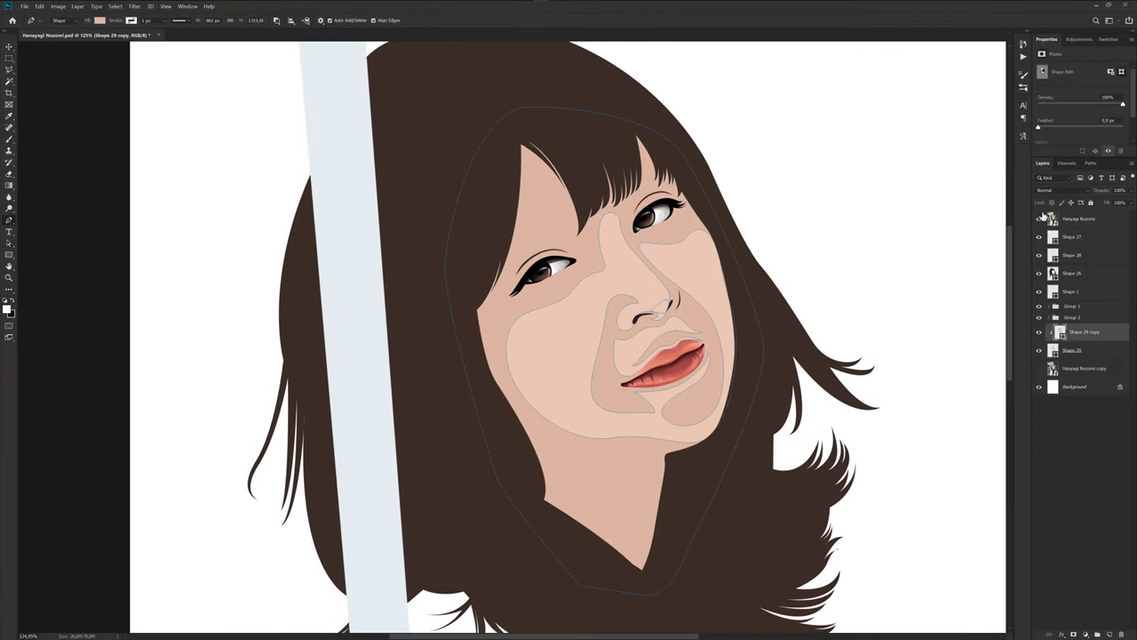
{"action": "scroll", "coordinate": [626, 248], "scroll_direction": "up", "scroll_amount": 3}
{"action": "scroll", "coordinate": [626, 248], "scroll_direction": "up", "scroll_amount": 3}
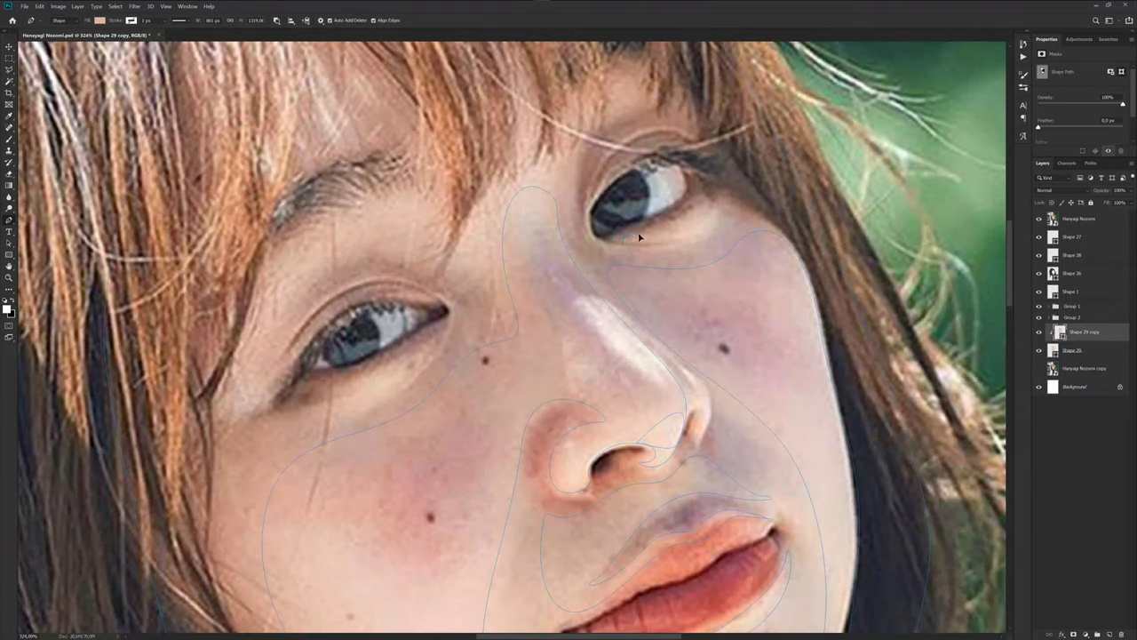
{"action": "left_click", "coordinate": [702, 208]}
{"action": "left_click", "coordinate": [701, 236]}
{"action": "left_click", "coordinate": [629, 245]}
{"action": "left_click_drag", "start_coordinate": [643, 243], "coordinate": [609, 239]}
{"action": "scroll", "coordinate": [626, 244], "scroll_direction": "left", "scroll_amount": 5}
{"action": "scroll", "coordinate": [628, 258], "scroll_direction": "down", "scroll_amount": 3}
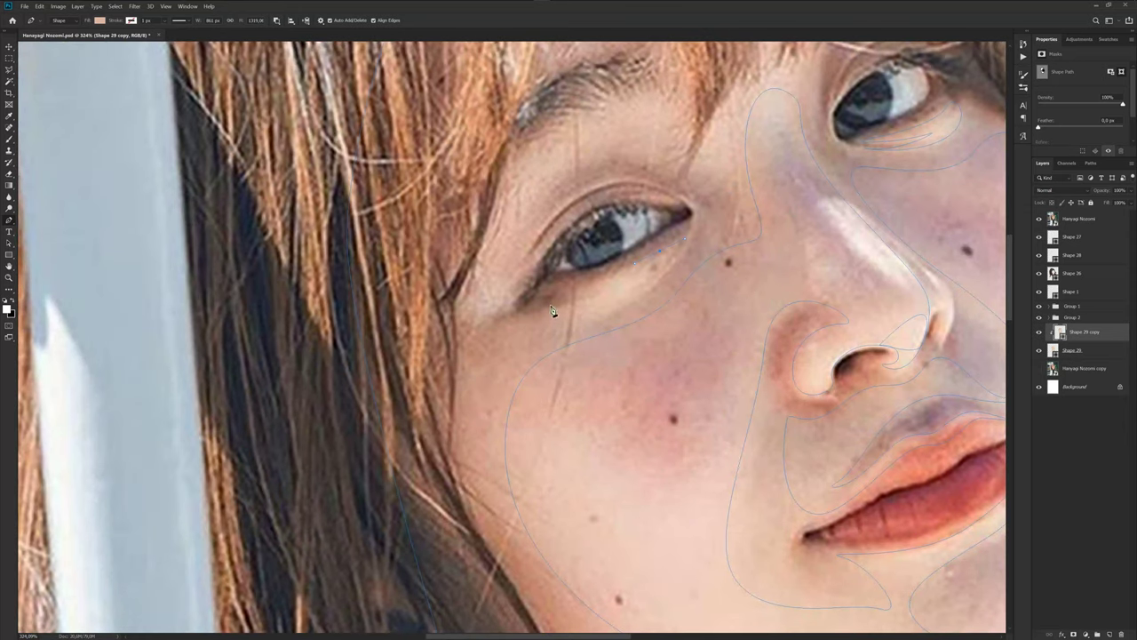
{"action": "left_click", "coordinate": [597, 310]}
{"action": "left_click", "coordinate": [617, 310]}
Add shadow anchors beside the eye, on the cheek, and above the eye.
{"action": "scroll", "coordinate": [662, 255], "scroll_direction": "down", "scroll_amount": 3}
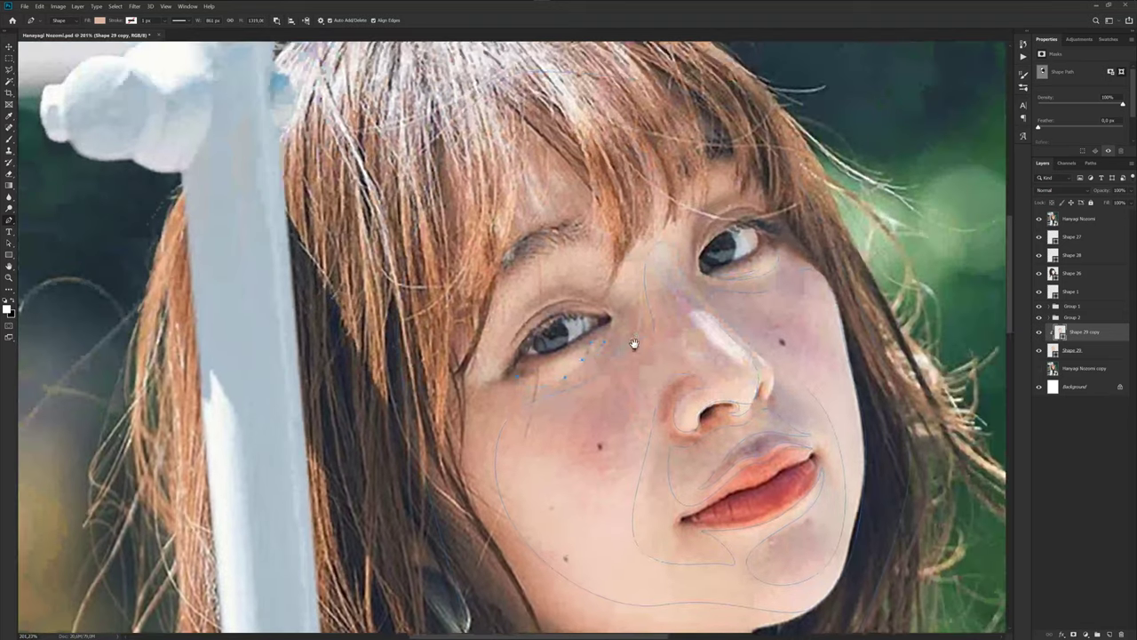
{"action": "left_click_drag", "start_coordinate": [567, 280], "coordinate": [555, 277]}
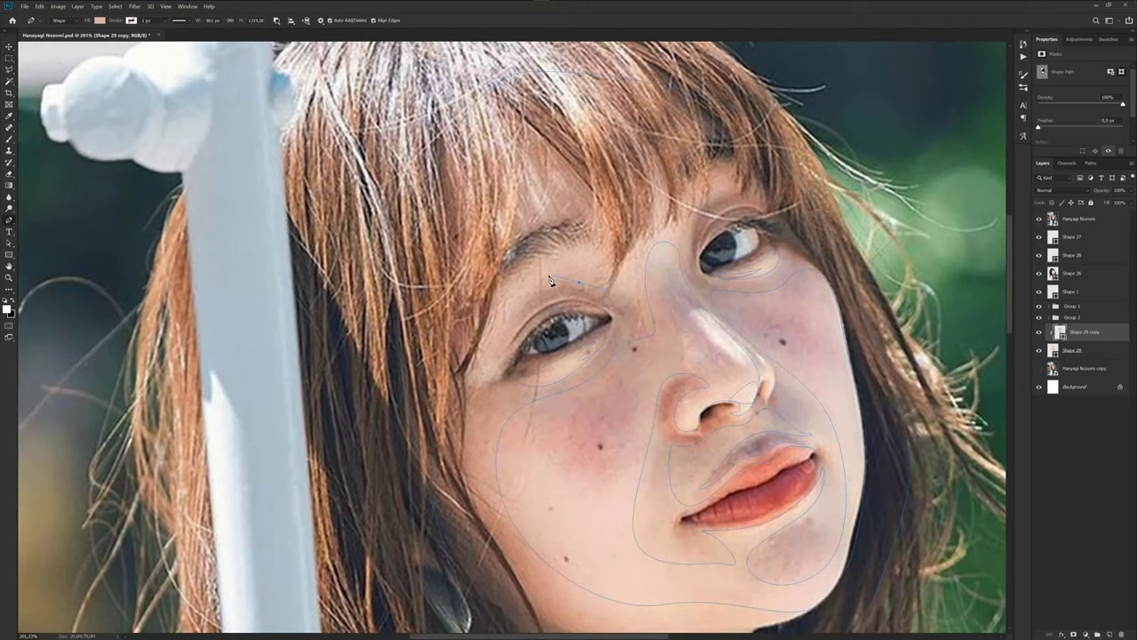
{"action": "left_click", "coordinate": [495, 352]}
{"action": "scroll", "coordinate": [578, 285], "scroll_direction": "up", "scroll_amount": 1}
{"action": "scroll", "coordinate": [622, 260], "scroll_direction": "up", "scroll_amount": 1}
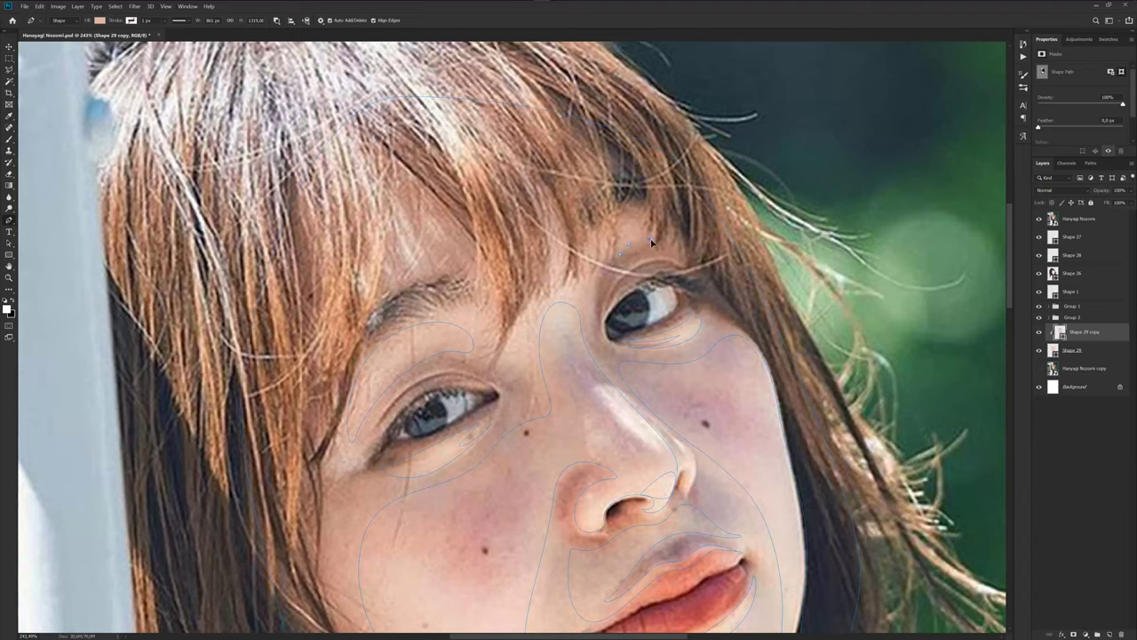
{"action": "left_click", "coordinate": [648, 240]}
{"action": "left_click", "coordinate": [619, 255]}
Trace the shadow outline along the chin, curving it downward.
{"action": "scroll", "coordinate": [620, 264], "scroll_direction": "down", "scroll_amount": 3}
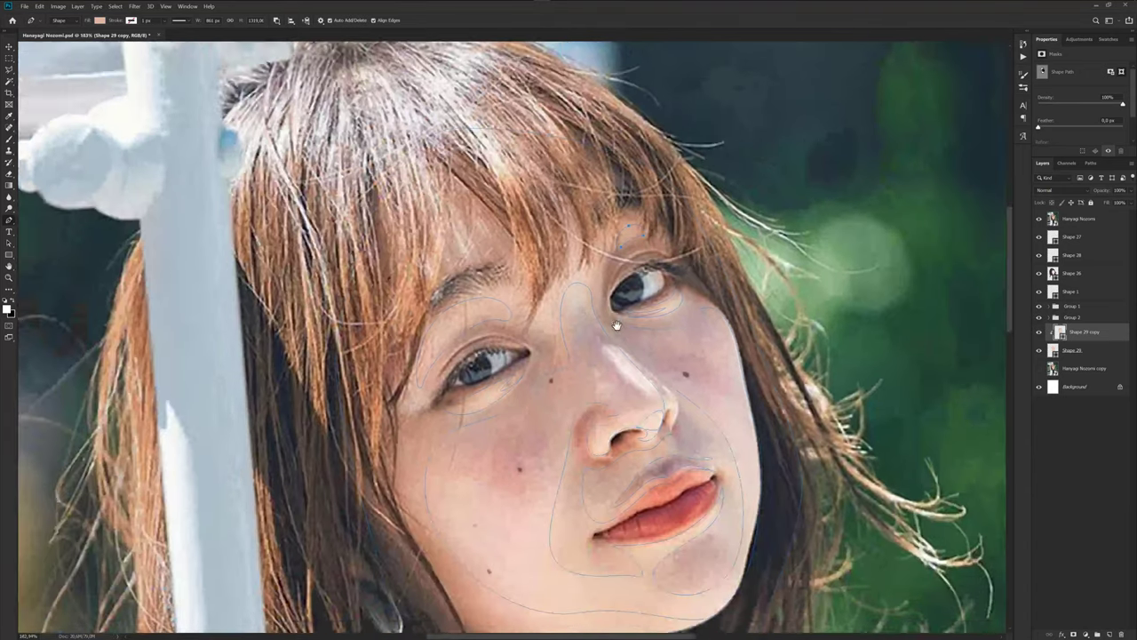
{"action": "scroll", "coordinate": [567, 332], "scroll_direction": "down", "scroll_amount": 1}
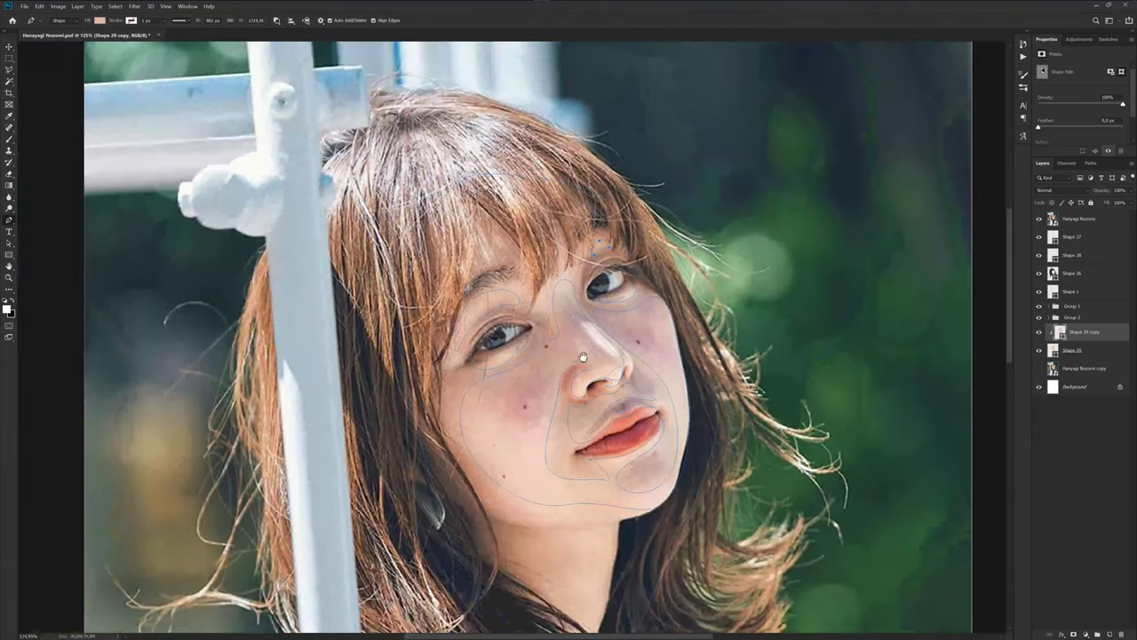
{"action": "scroll", "coordinate": [594, 307], "scroll_direction": "down", "scroll_amount": 1}
{"action": "left_click_drag", "start_coordinate": [590, 470], "coordinate": [560, 343]}
{"action": "scroll", "coordinate": [560, 343], "scroll_direction": "up", "scroll_amount": 1}
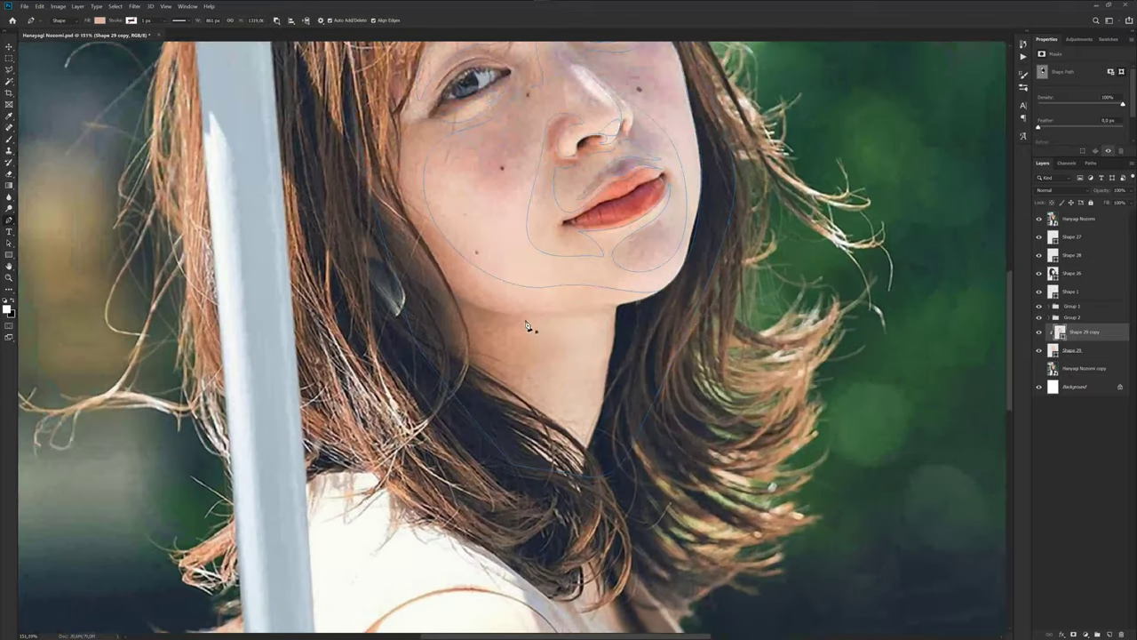
{"action": "left_click", "coordinate": [520, 315]}
{"action": "left_click", "coordinate": [583, 314]}
{"action": "left_click_drag", "start_coordinate": [618, 306], "coordinate": [626, 375]}
Curve the shadow outline down the neck, save the document, and select Shape 1.
{"action": "left_click_drag", "start_coordinate": [587, 445], "coordinate": [563, 520]}
{"action": "left_click_drag", "start_coordinate": [570, 334], "coordinate": [528, 326]}
{"action": "left_click", "coordinate": [1039, 218]}
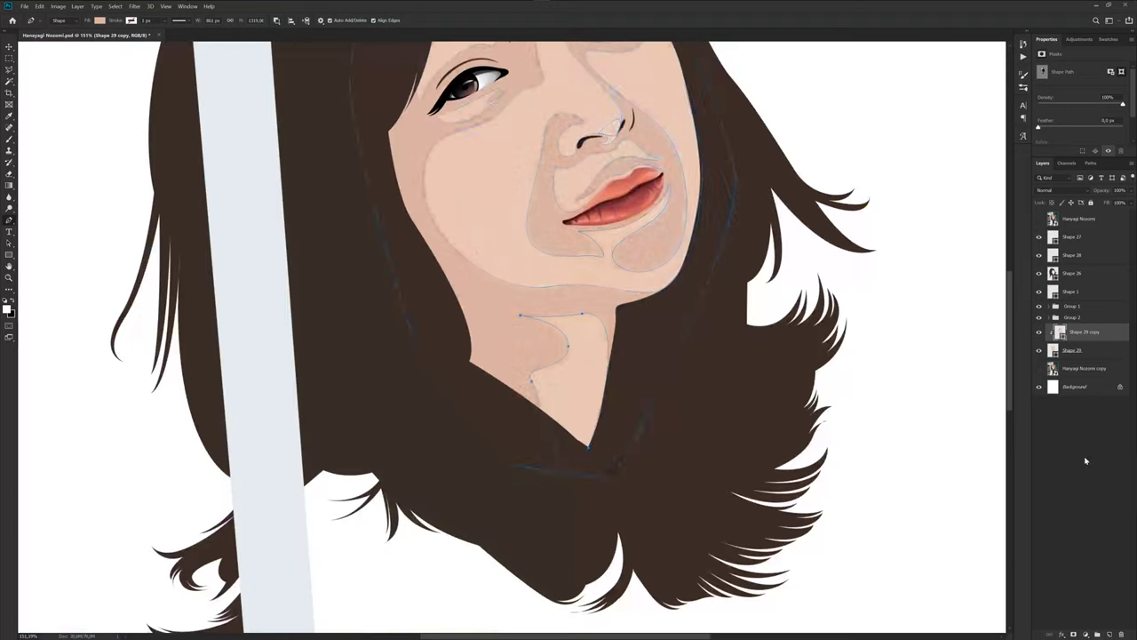
{"action": "key", "text": "ctrl+0"}
{"action": "key", "text": "ctrl+s"}
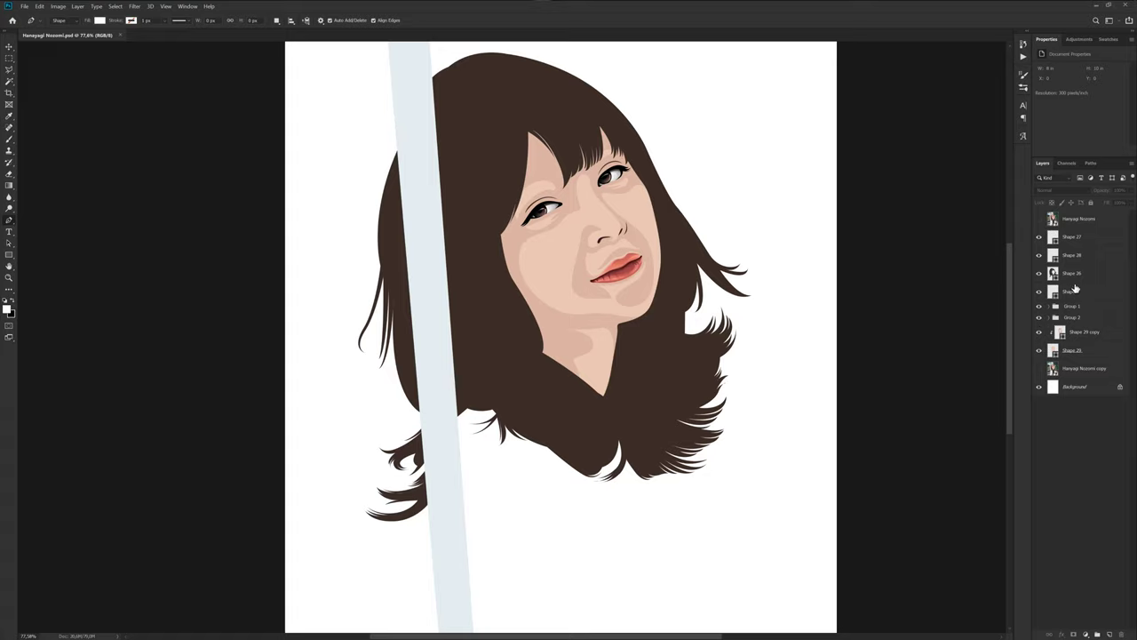
{"action": "left_click", "coordinate": [1075, 291]}
Zoom in on the eyebrow in the photo and trace its hair strokes with Pen anchors on Shape 1.
{"action": "left_click", "coordinate": [1039, 219]}
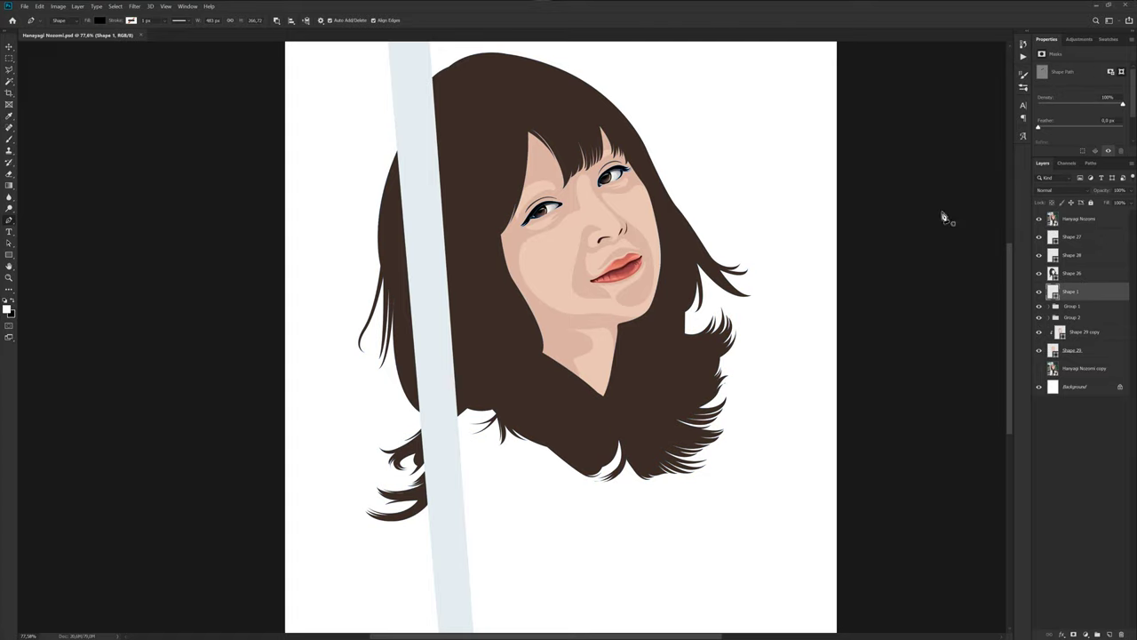
{"action": "scroll", "coordinate": [561, 169], "scroll_direction": "up", "scroll_amount": 5}
{"action": "scroll", "coordinate": [562, 169], "scroll_direction": "up", "scroll_amount": 4}
{"action": "scroll", "coordinate": [562, 169], "scroll_direction": "up", "scroll_amount": 2}
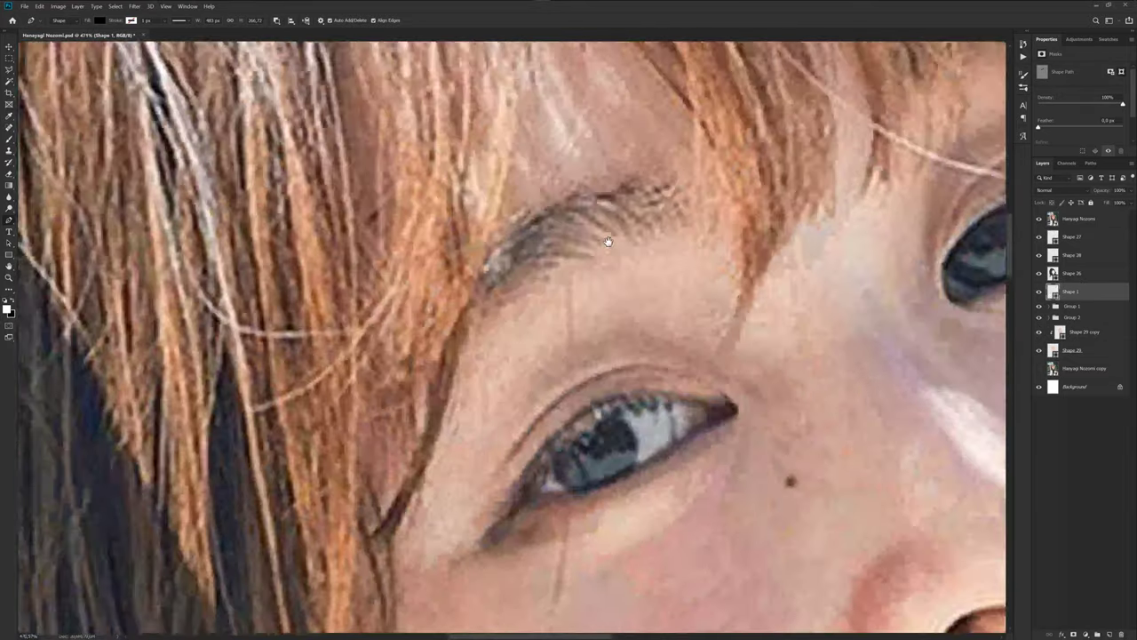
{"action": "scroll", "coordinate": [553, 200], "scroll_direction": "up", "scroll_amount": 1}
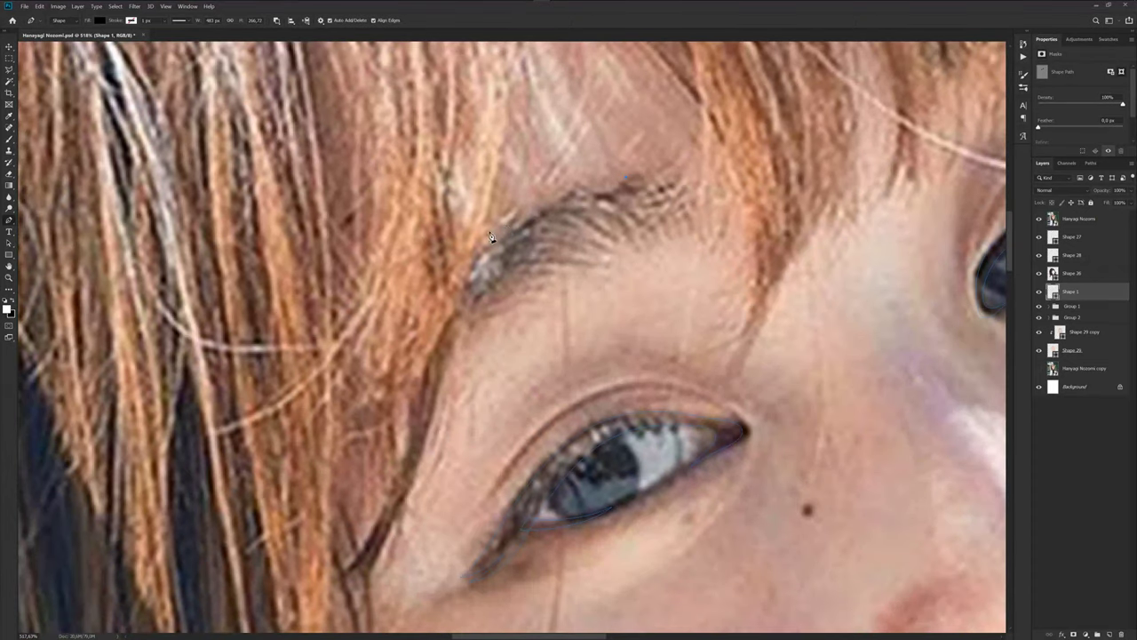
{"action": "left_click", "coordinate": [430, 364]}
{"action": "left_click", "coordinate": [540, 265]}
{"action": "left_click_drag", "start_coordinate": [604, 264], "coordinate": [635, 272]}
{"action": "left_click", "coordinate": [635, 253]}
{"action": "scroll", "coordinate": [625, 184], "scroll_direction": "down", "scroll_amount": 2}
{"action": "scroll", "coordinate": [595, 227], "scroll_direction": "down", "scroll_amount": 3}
{"action": "left_click_drag", "start_coordinate": [706, 220], "coordinate": [529, 292]}
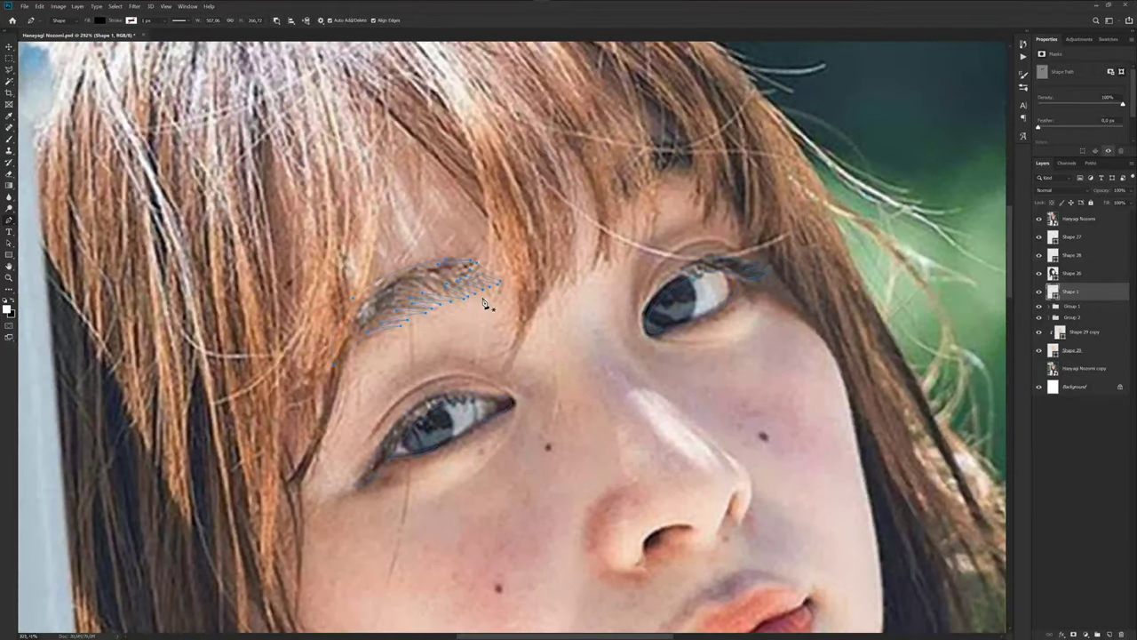
{"action": "scroll", "coordinate": [484, 303], "scroll_direction": "up", "scroll_amount": 1}
Fill Shape 1 with a dark brown sampled from the photo's eyebrow.
{"action": "left_click", "coordinate": [1038, 219]}
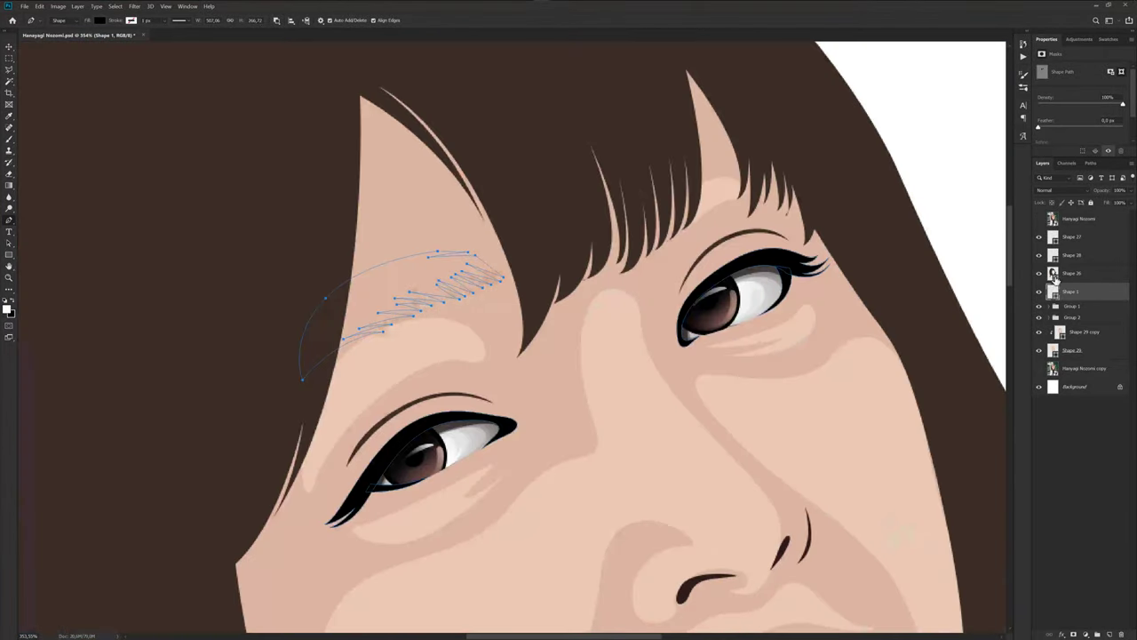
{"action": "double_click", "coordinate": [1055, 291]}
{"action": "left_click", "coordinate": [566, 191]}
{"action": "left_click", "coordinate": [1038, 219]}
{"action": "double_click", "coordinate": [1054, 292]}
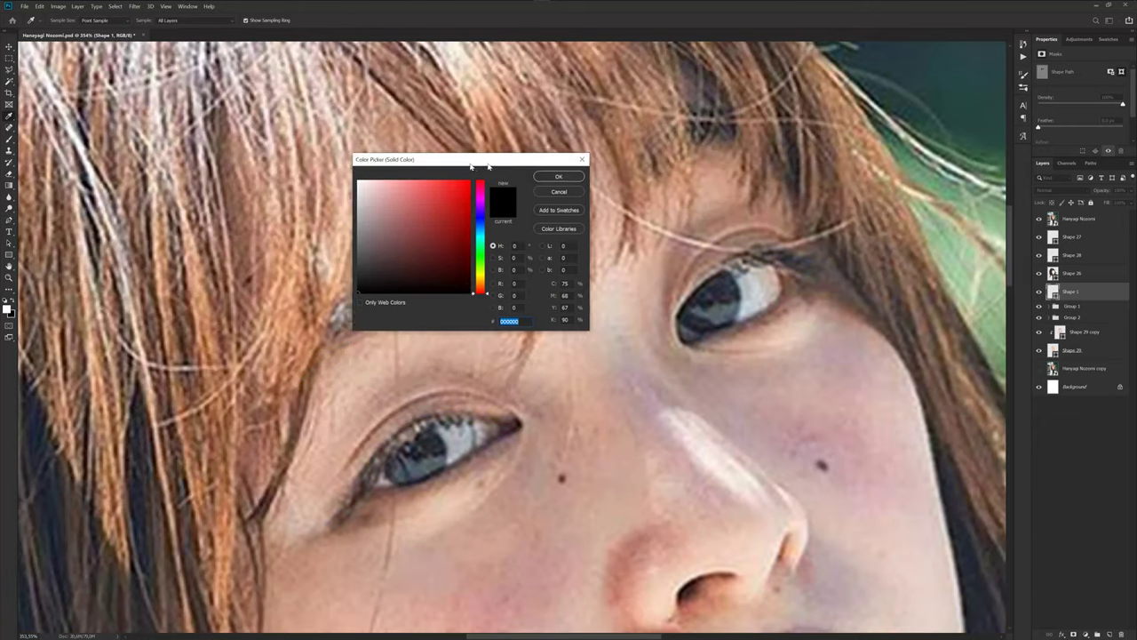
{"action": "left_click_drag", "start_coordinate": [414, 266], "coordinate": [411, 286]}
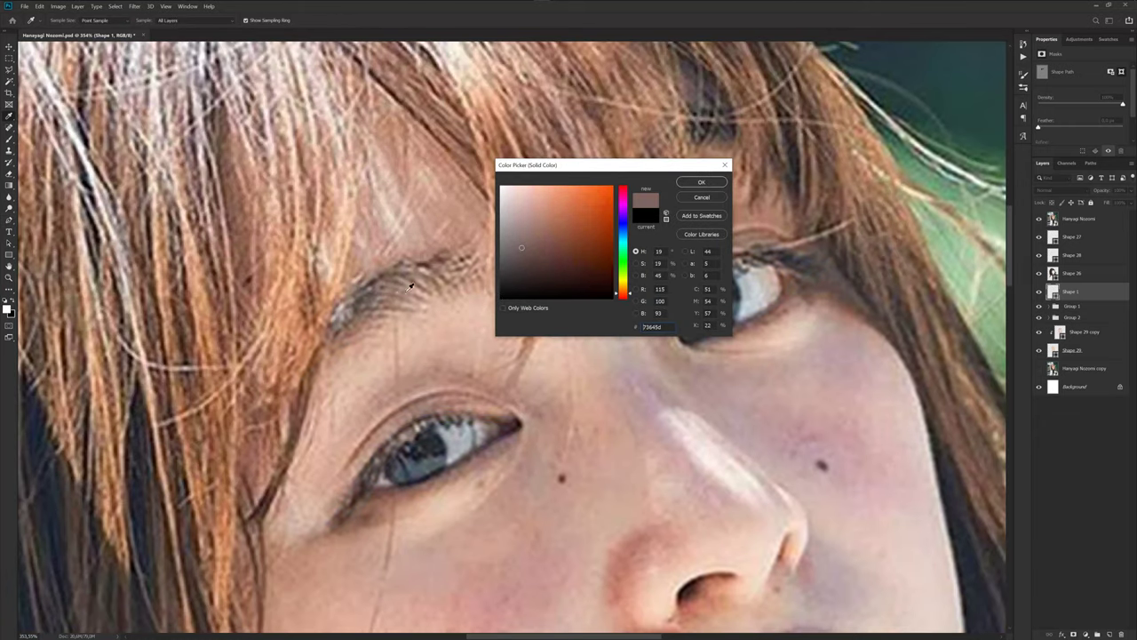
{"action": "left_click", "coordinate": [373, 296]}
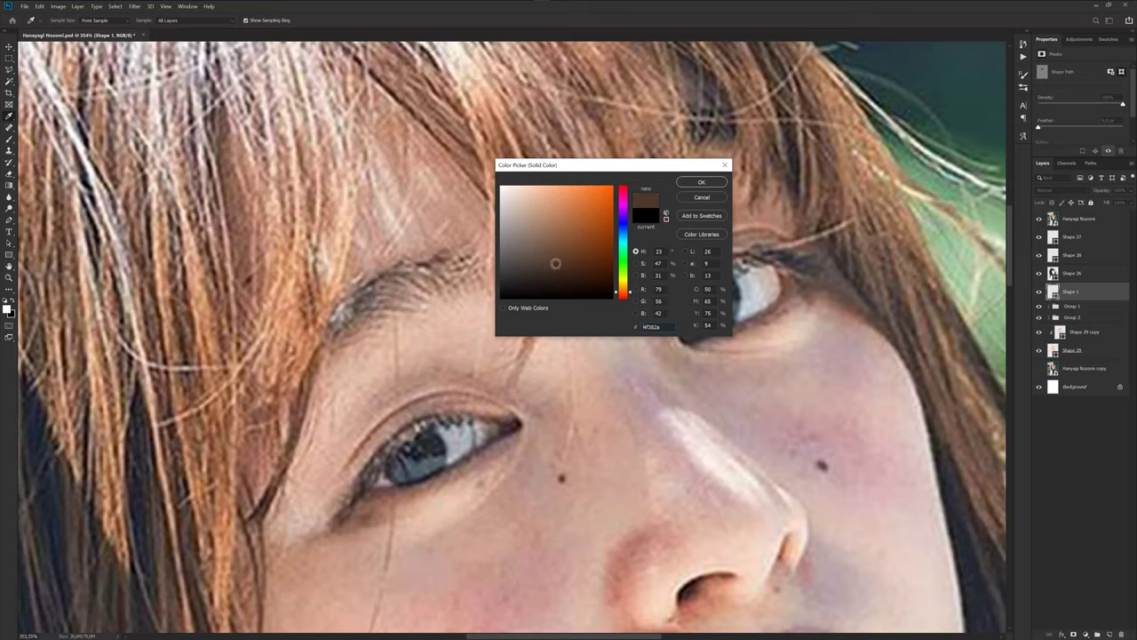
{"action": "left_click", "coordinate": [701, 182]}
Step through the shape layers and reselect the Shape 1 eyebrow layer.
{"action": "left_click", "coordinate": [1041, 222]}
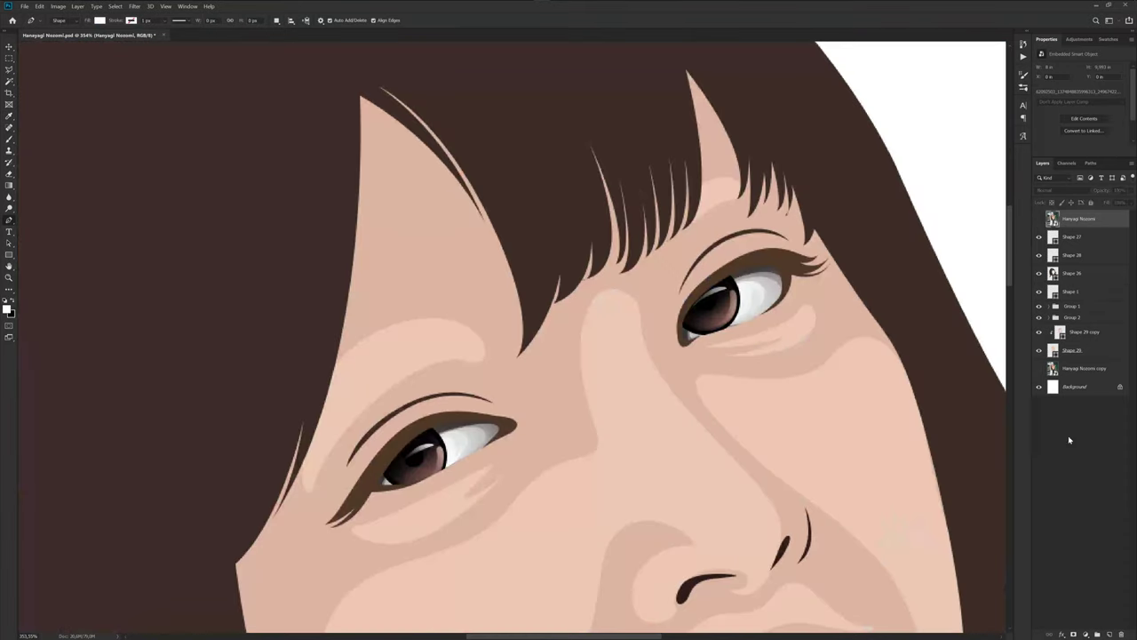
{"action": "left_click", "coordinate": [1077, 257]}
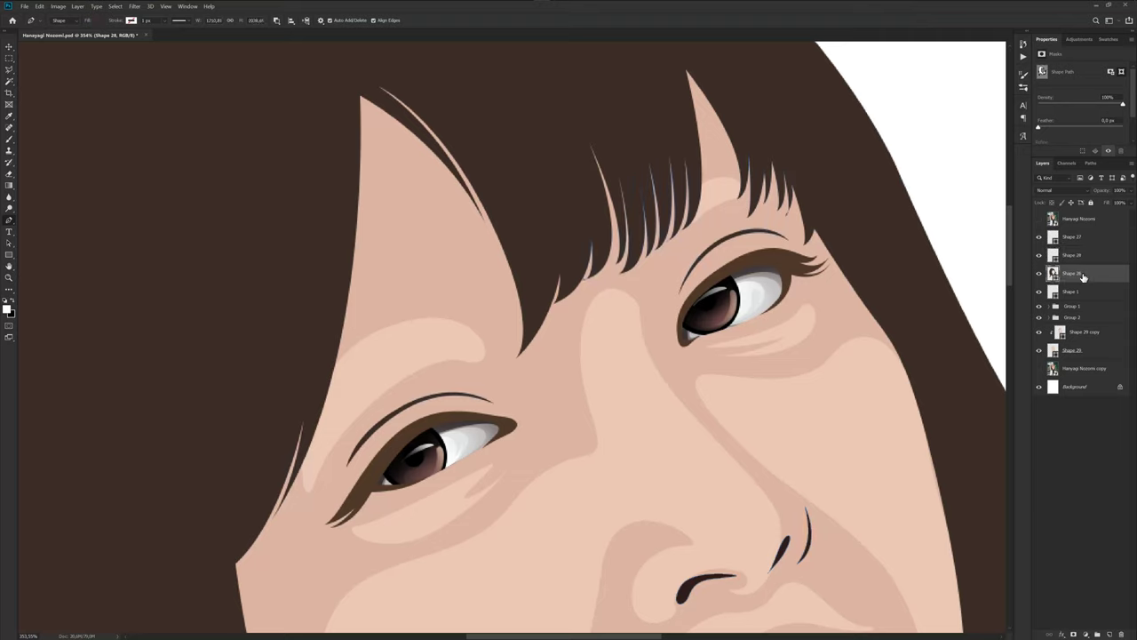
{"action": "left_click", "coordinate": [1092, 336]}
{"action": "left_click", "coordinate": [1082, 255]}
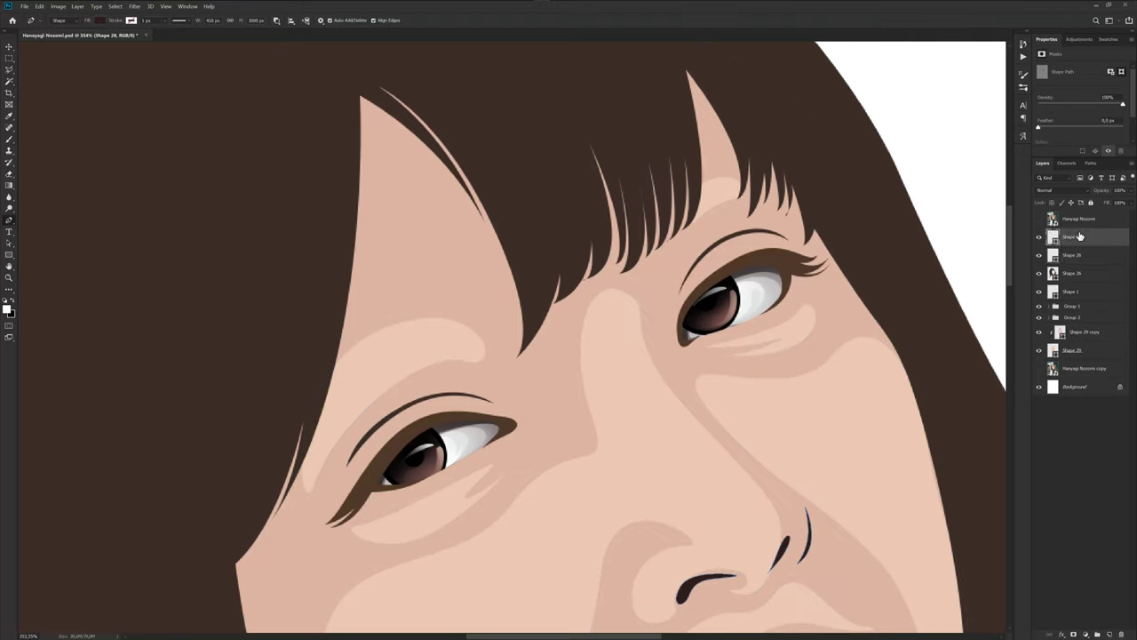
{"action": "left_click", "coordinate": [1068, 276]}
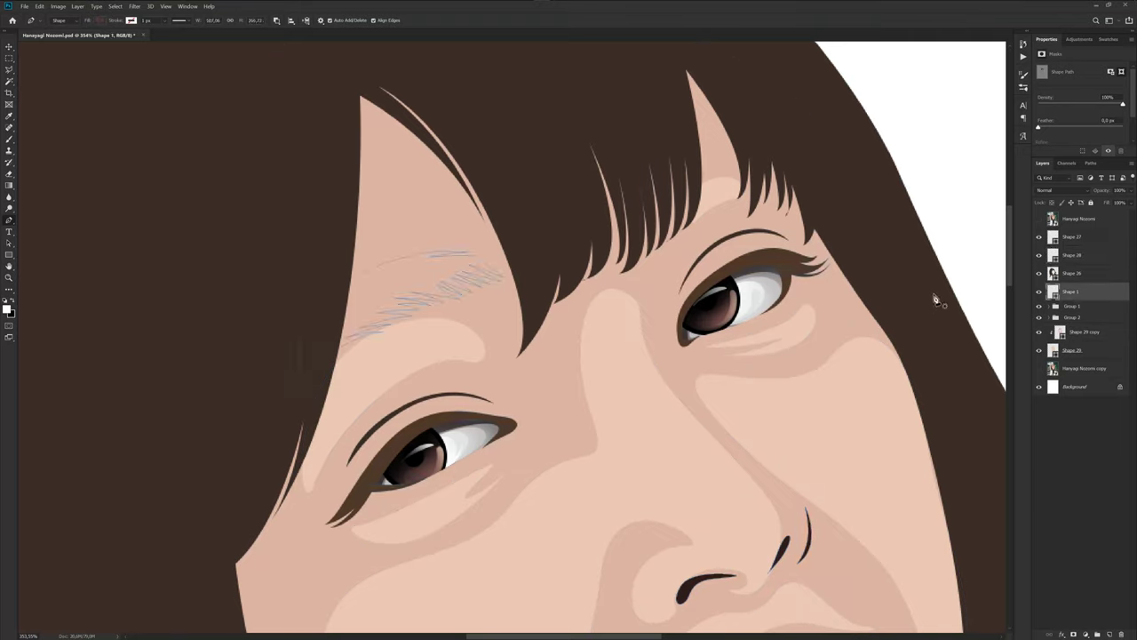
{"action": "left_click", "coordinate": [1084, 273]}
{"action": "left_click", "coordinate": [1086, 256]}
{"action": "left_click", "coordinate": [1088, 291]}
Hide the path and photo, then paste the eyebrow path as new layer Shape 30.
{"action": "scroll", "coordinate": [489, 246], "scroll_direction": "down", "scroll_amount": 2}
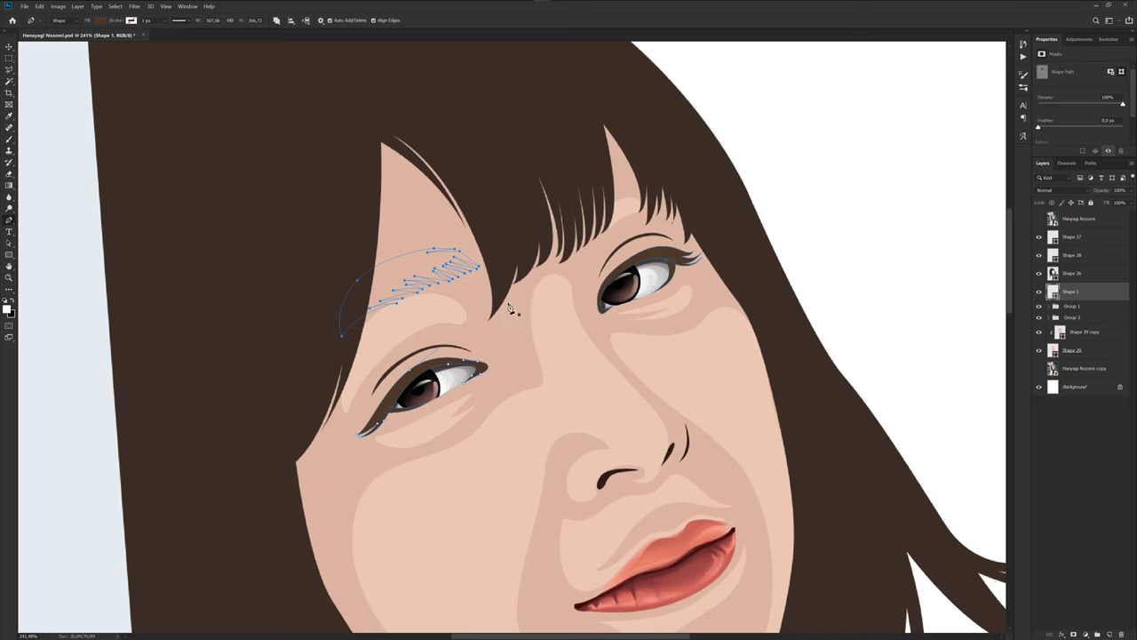
{"action": "scroll", "coordinate": [509, 309], "scroll_direction": "up", "scroll_amount": 1}
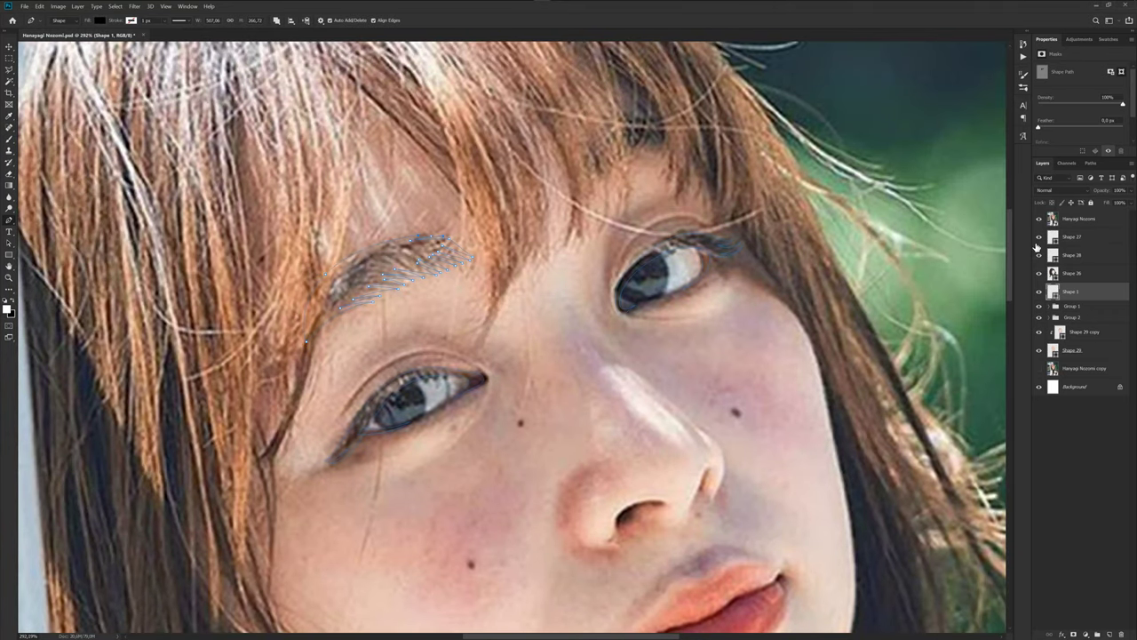
{"action": "scroll", "coordinate": [448, 269], "scroll_direction": "up", "scroll_amount": 2}
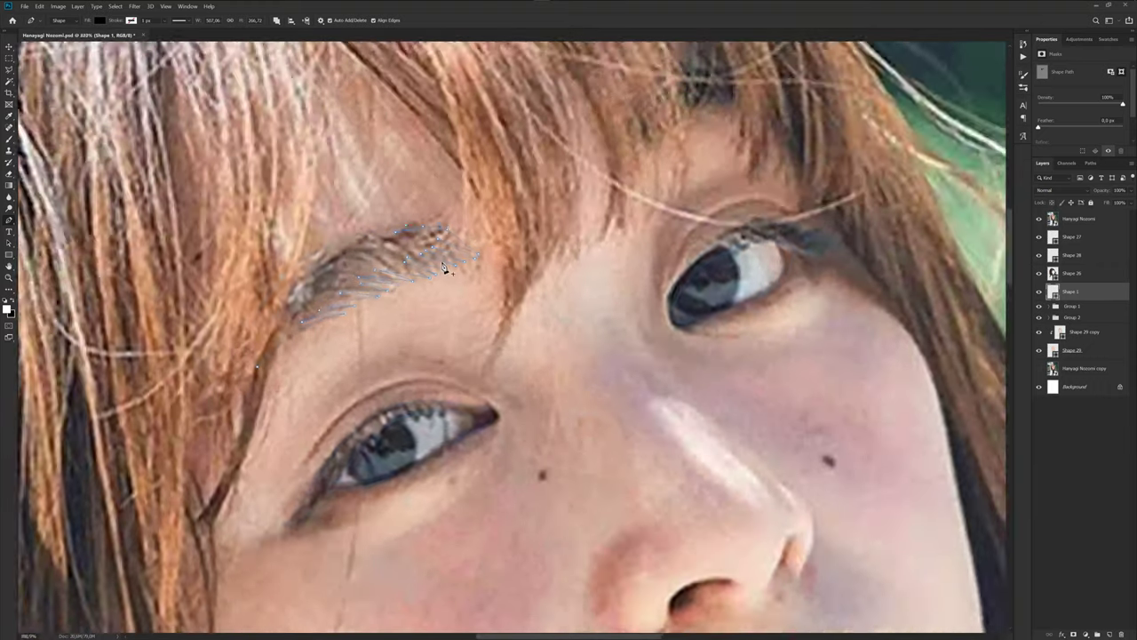
{"action": "scroll", "coordinate": [448, 268], "scroll_direction": "up", "scroll_amount": 1}
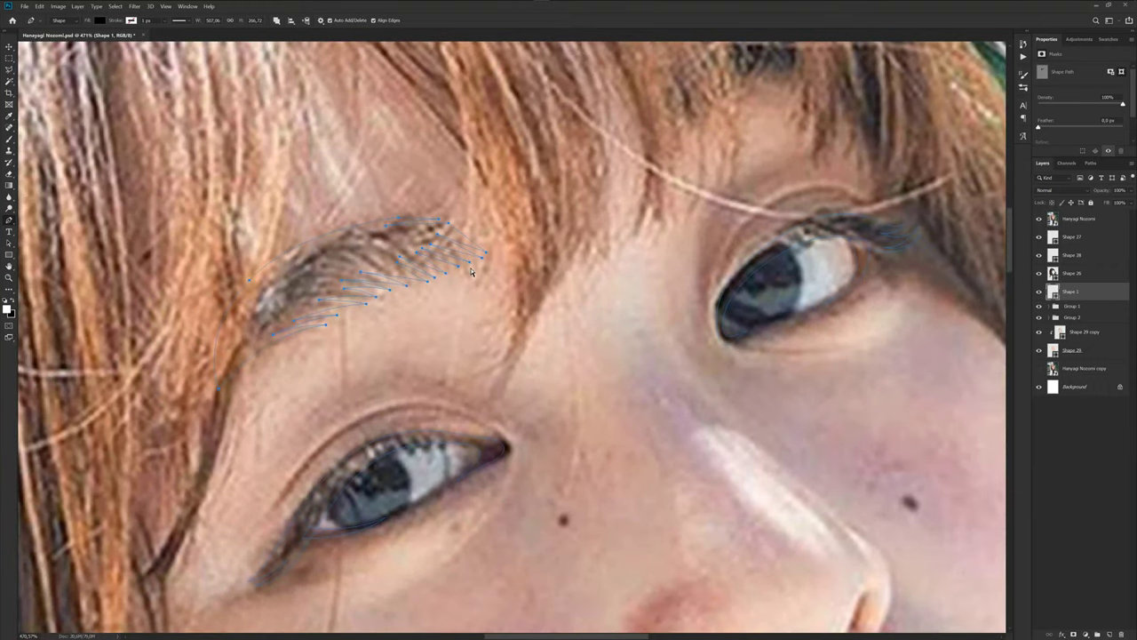
{"action": "key", "text": "ctrl+h"}
{"action": "left_click", "coordinate": [1039, 219]}
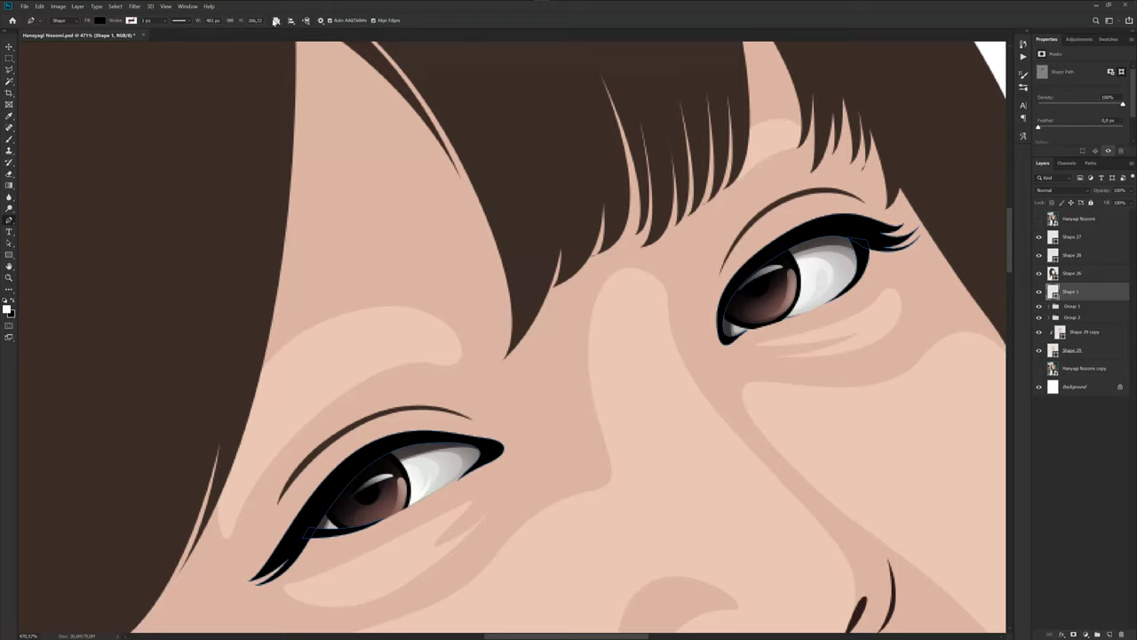
{"action": "key", "text": "ctrl+v"}
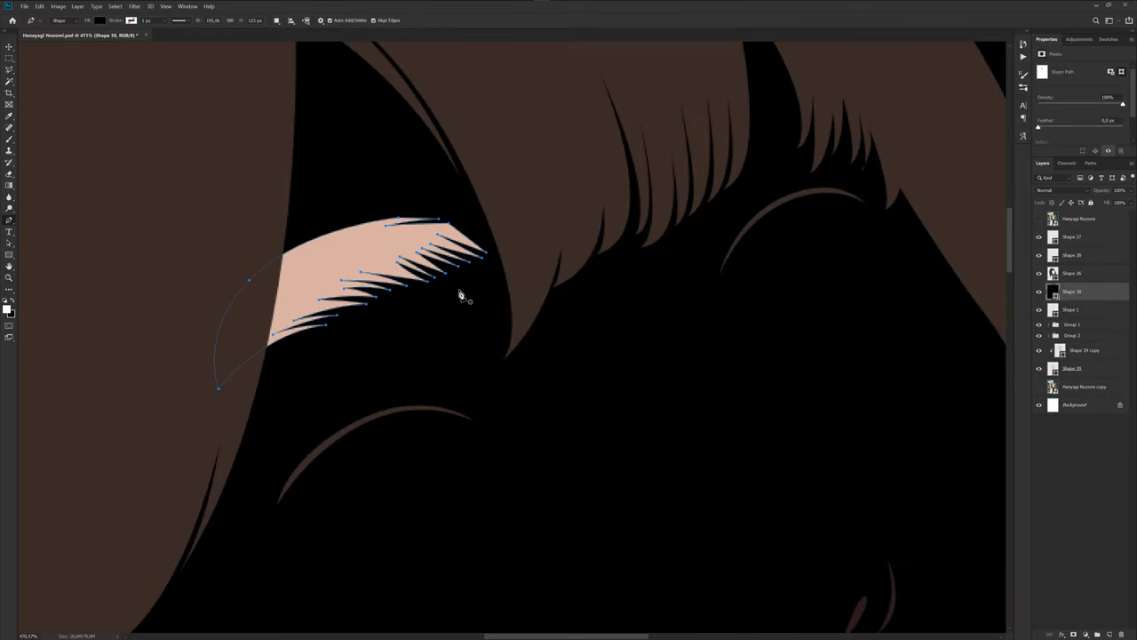
Limit the Shape 30 fill to the eyebrow and give it a brown sampled from the photo.
{"action": "scroll", "coordinate": [459, 295], "scroll_direction": "down", "scroll_amount": 3}
{"action": "key", "text": "plus"}
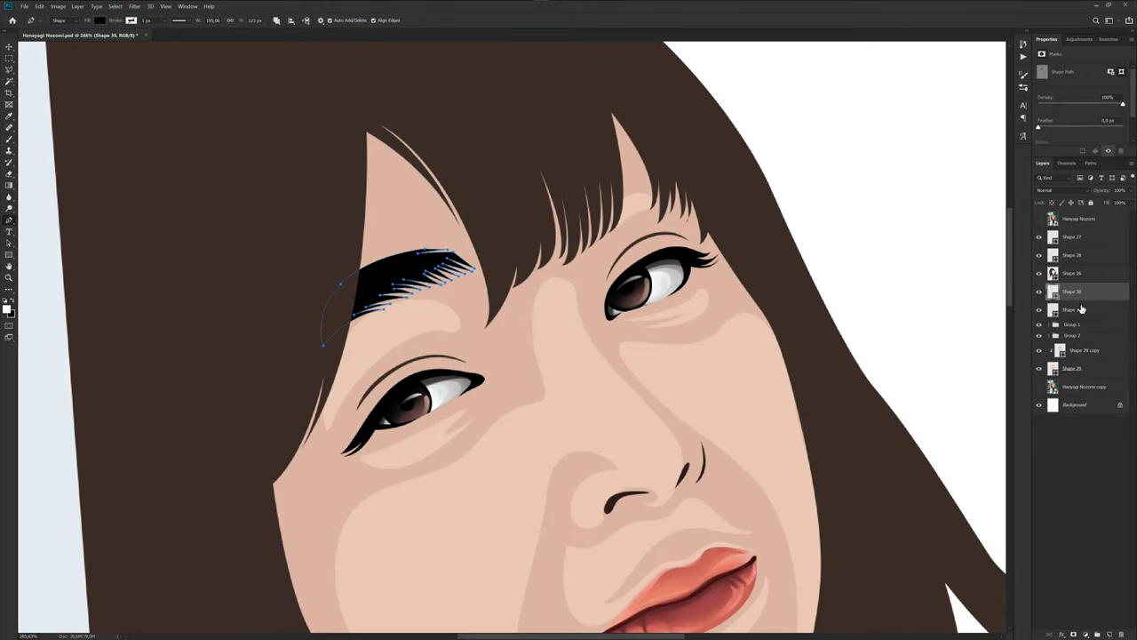
{"action": "left_click", "coordinate": [1039, 218]}
{"action": "double_click", "coordinate": [1054, 293]}
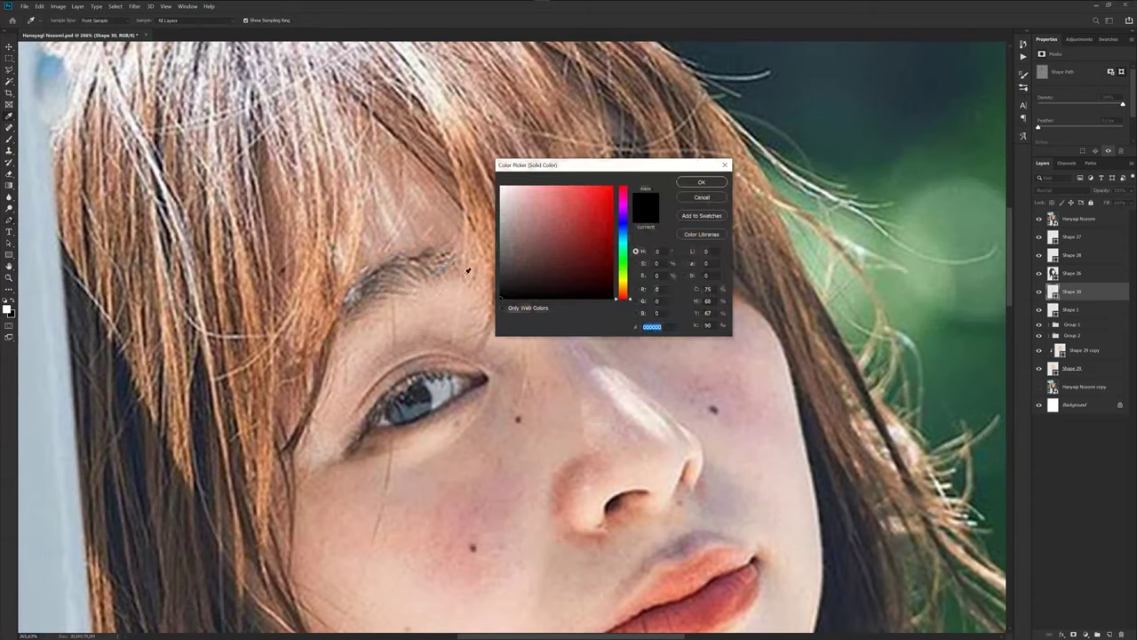
{"action": "left_click", "coordinate": [397, 272]}
{"action": "left_click", "coordinate": [372, 284]}
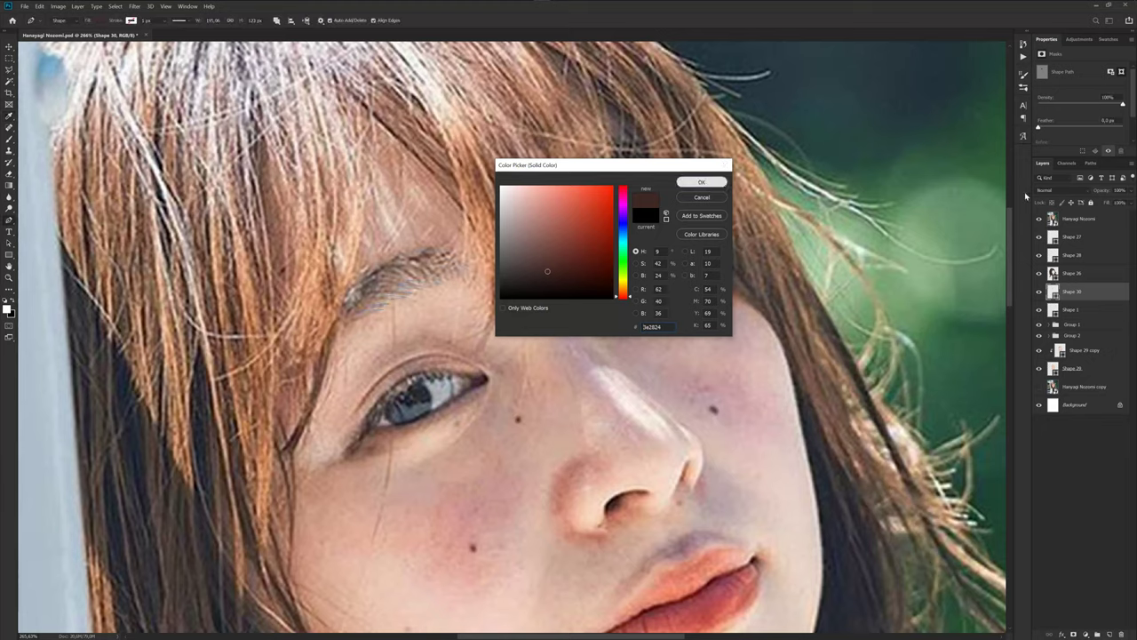
{"action": "left_click", "coordinate": [701, 183]}
{"action": "left_click", "coordinate": [1038, 220]}
Resample a darker eyebrow brown from the photo, then save the portrait.
{"action": "left_click", "coordinate": [1041, 220]}
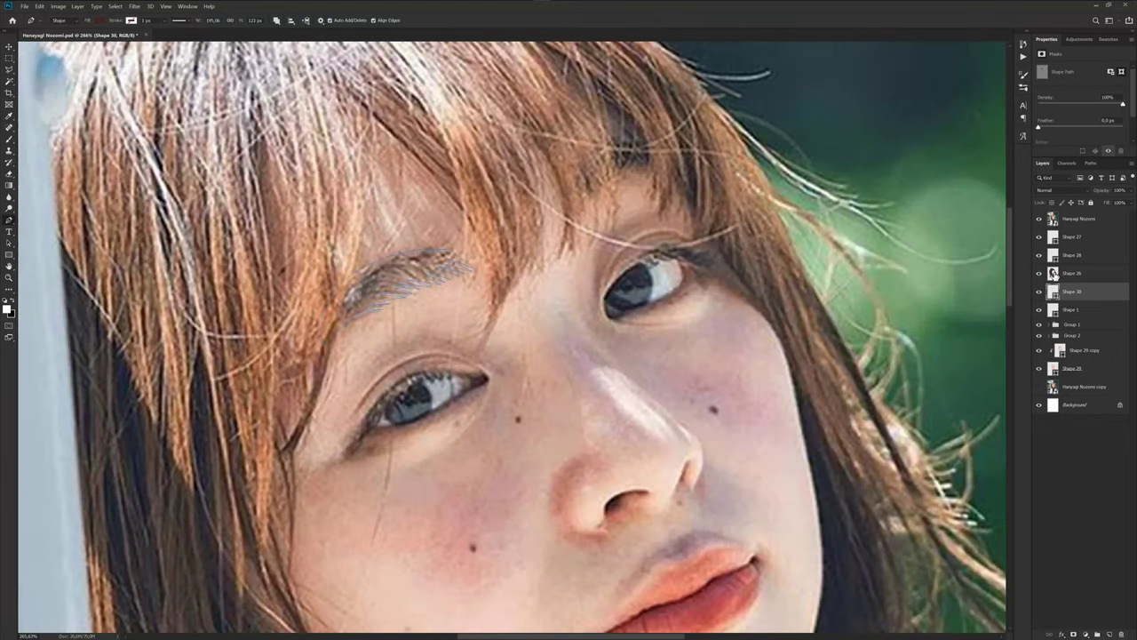
{"action": "double_click", "coordinate": [1053, 292]}
{"action": "left_click", "coordinate": [425, 257]}
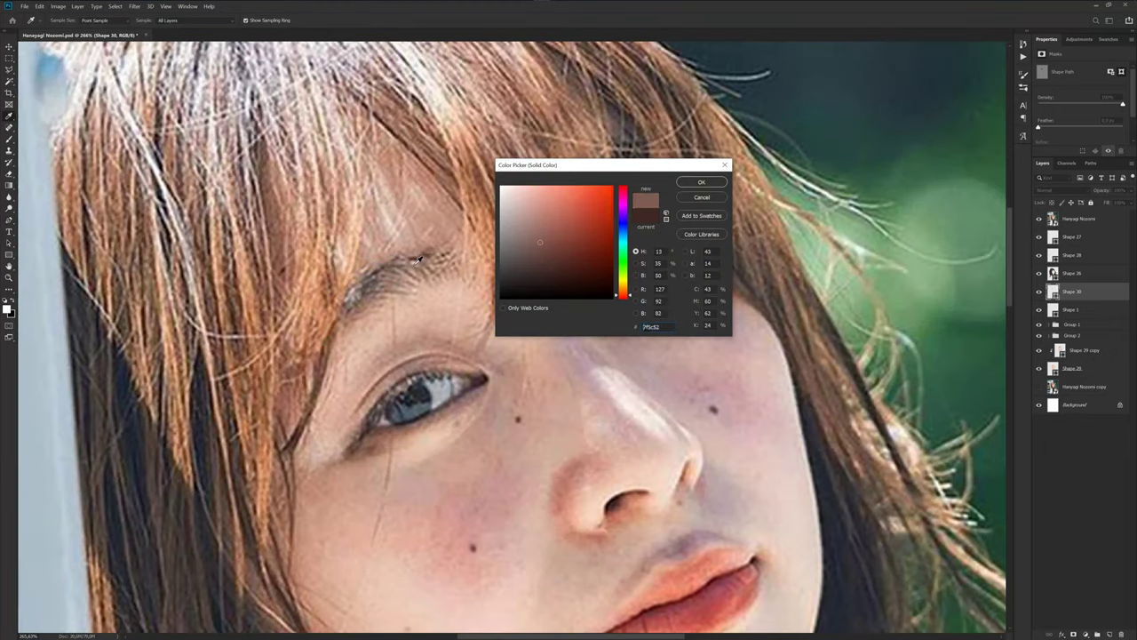
{"action": "left_click", "coordinate": [392, 264]}
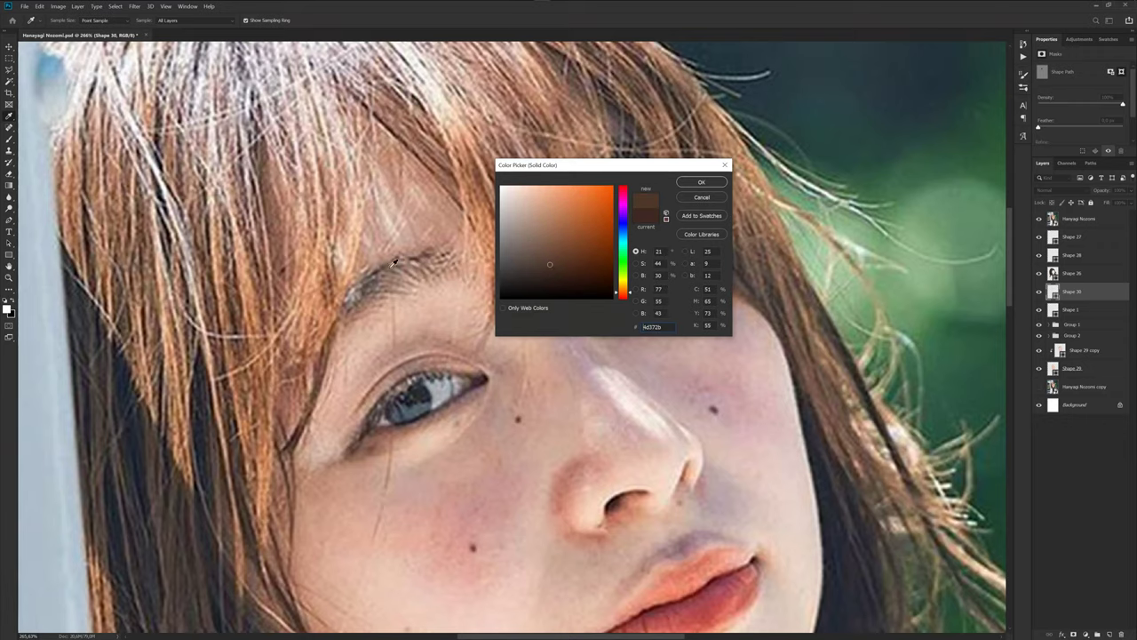
{"action": "left_click", "coordinate": [701, 183]}
{"action": "left_click", "coordinate": [1040, 219]}
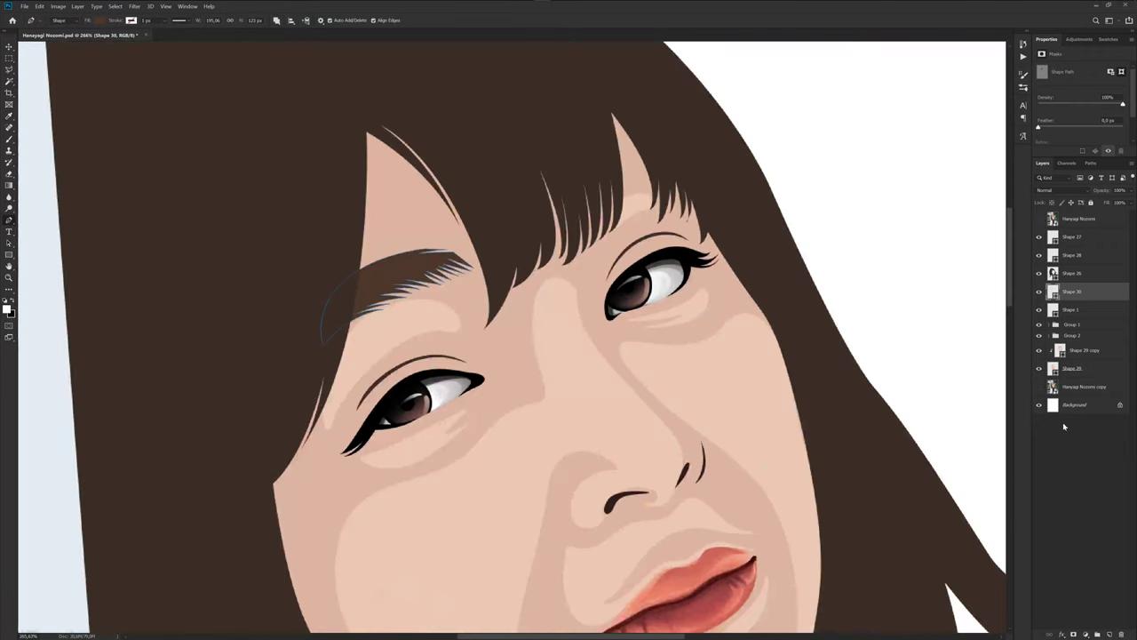
{"action": "scroll", "coordinate": [559, 335], "scroll_direction": "down", "scroll_amount": 3}
{"action": "scroll", "coordinate": [559, 336], "scroll_direction": "down", "scroll_amount": 1}
{"action": "key", "text": "ctrl+s"}
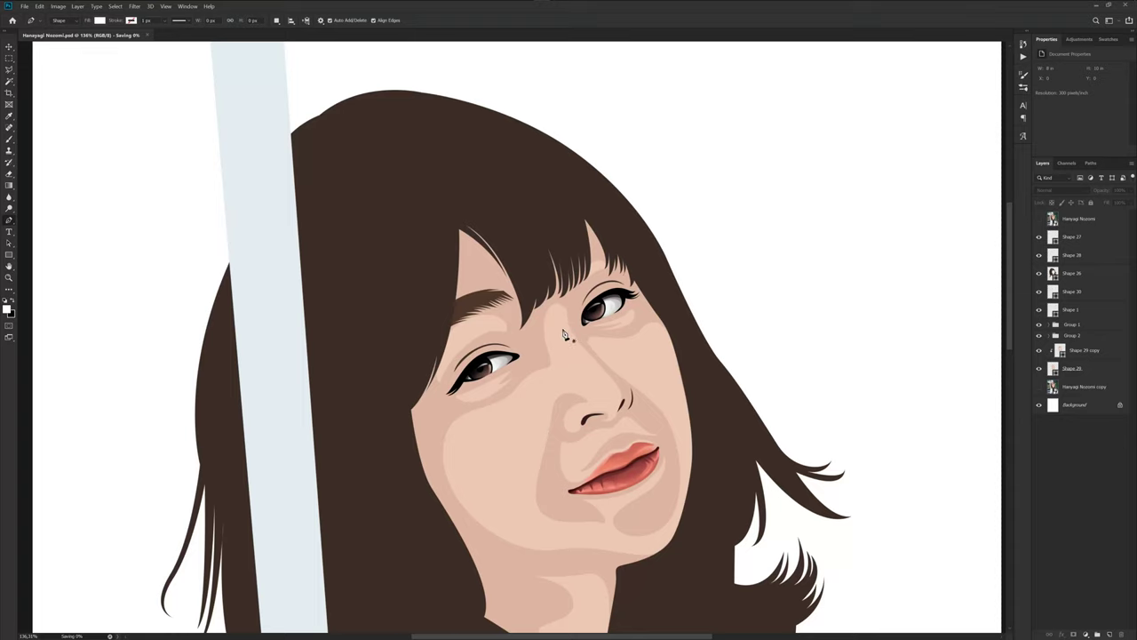
Show the reference photo over Shape 30 and add an anchor point to the eyebrow outline.
{"action": "scroll", "coordinate": [529, 309], "scroll_direction": "up", "scroll_amount": 2}
{"action": "left_click", "coordinate": [655, 302]}
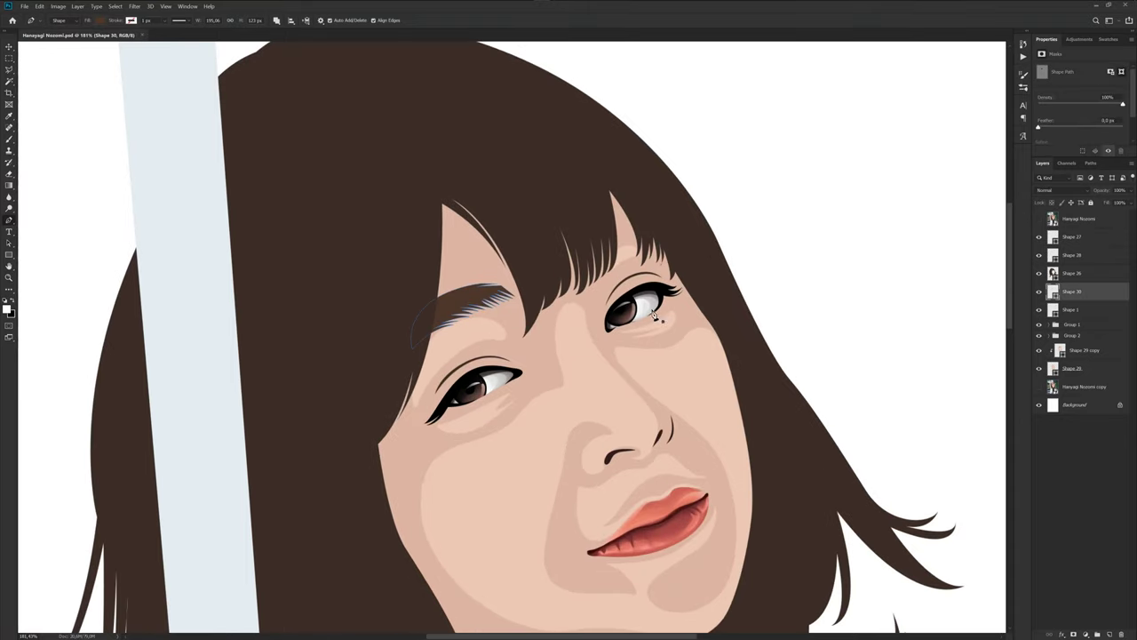
{"action": "scroll", "coordinate": [689, 280], "scroll_direction": "up", "scroll_amount": 2}
{"action": "scroll", "coordinate": [694, 288], "scroll_direction": "up", "scroll_amount": 1}
{"action": "left_click", "coordinate": [1052, 221]}
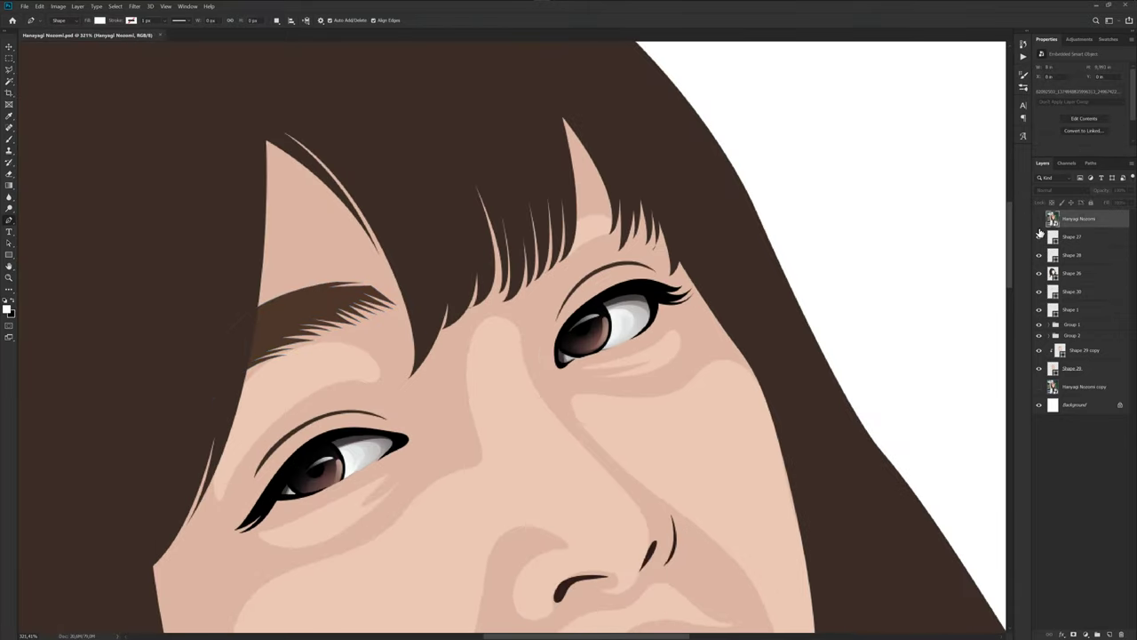
{"action": "left_click", "coordinate": [1089, 352]}
{"action": "left_click", "coordinate": [1079, 291]}
{"action": "left_click", "coordinate": [1039, 219]}
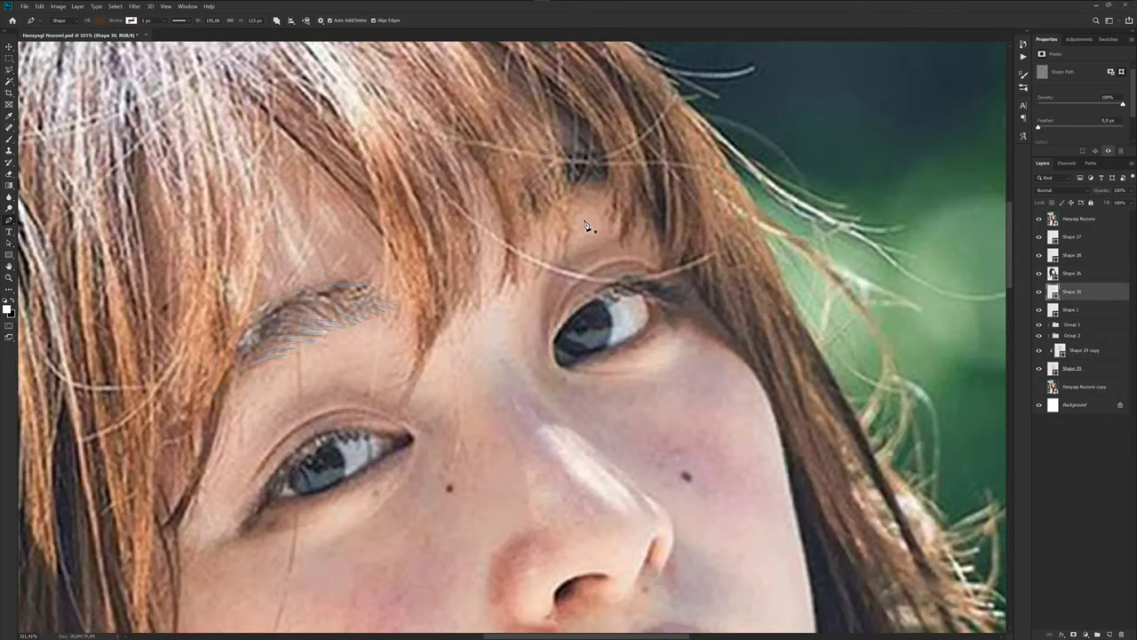
{"action": "scroll", "coordinate": [571, 176], "scroll_direction": "up", "scroll_amount": 2}
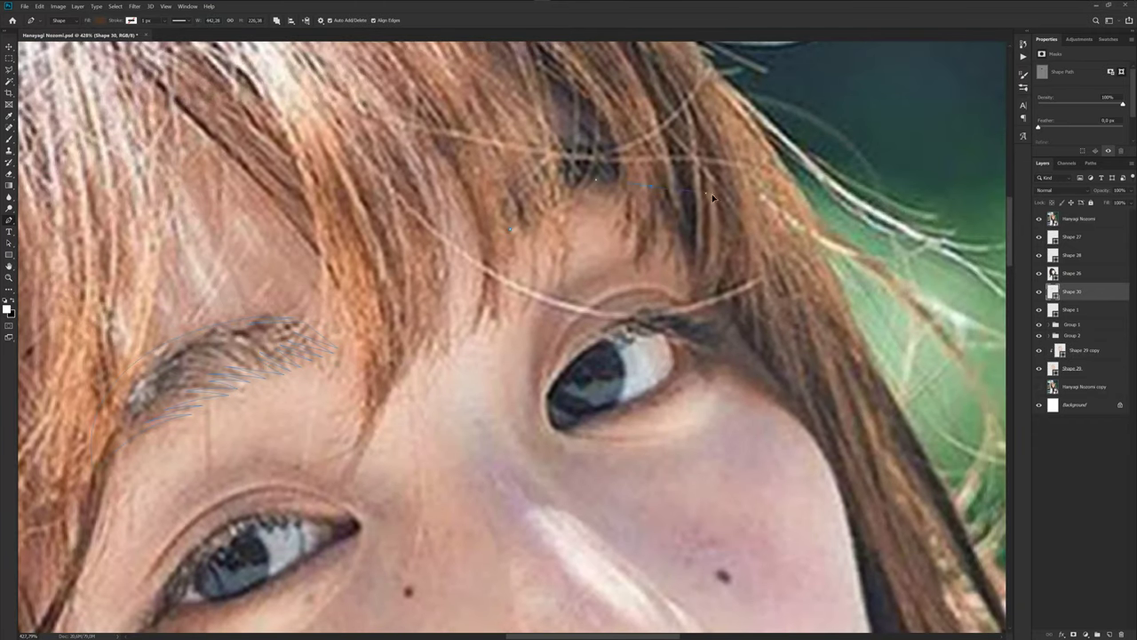
{"action": "left_click", "coordinate": [616, 154]}
Toggle the reference photo to check the reshaped eyebrow, then reselect the Shape 30 layer.
{"action": "left_click", "coordinate": [1039, 219]}
{"action": "left_click", "coordinate": [1085, 432]}
{"action": "scroll", "coordinate": [707, 278], "scroll_direction": "down", "scroll_amount": 3}
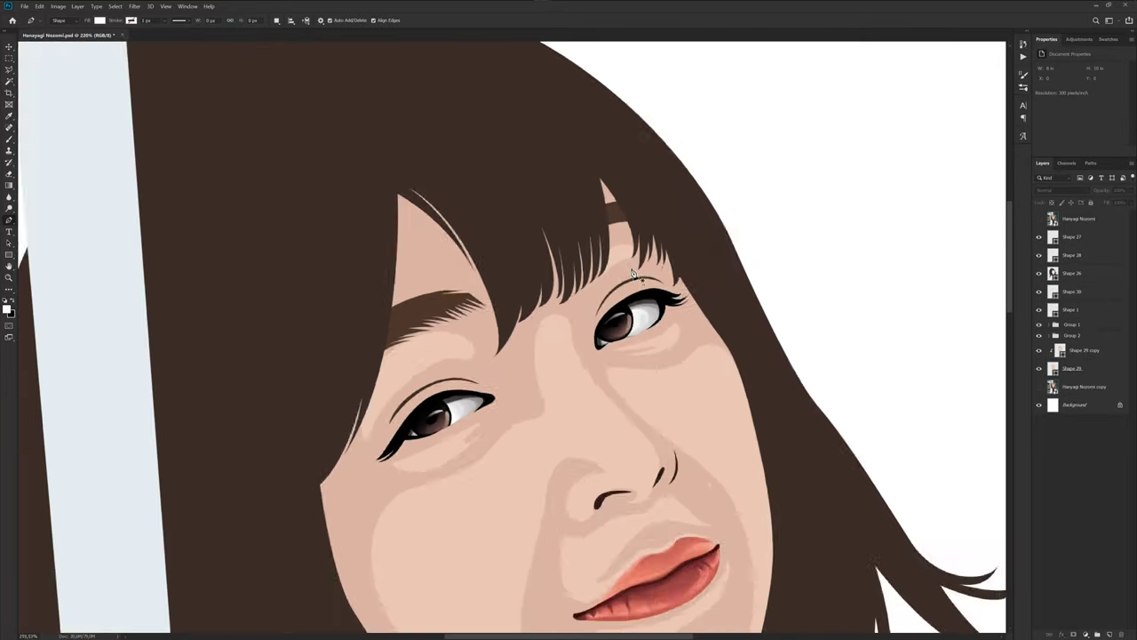
{"action": "scroll", "coordinate": [706, 278], "scroll_direction": "down", "scroll_amount": 2}
{"action": "scroll", "coordinate": [707, 278], "scroll_direction": "down", "scroll_amount": 1}
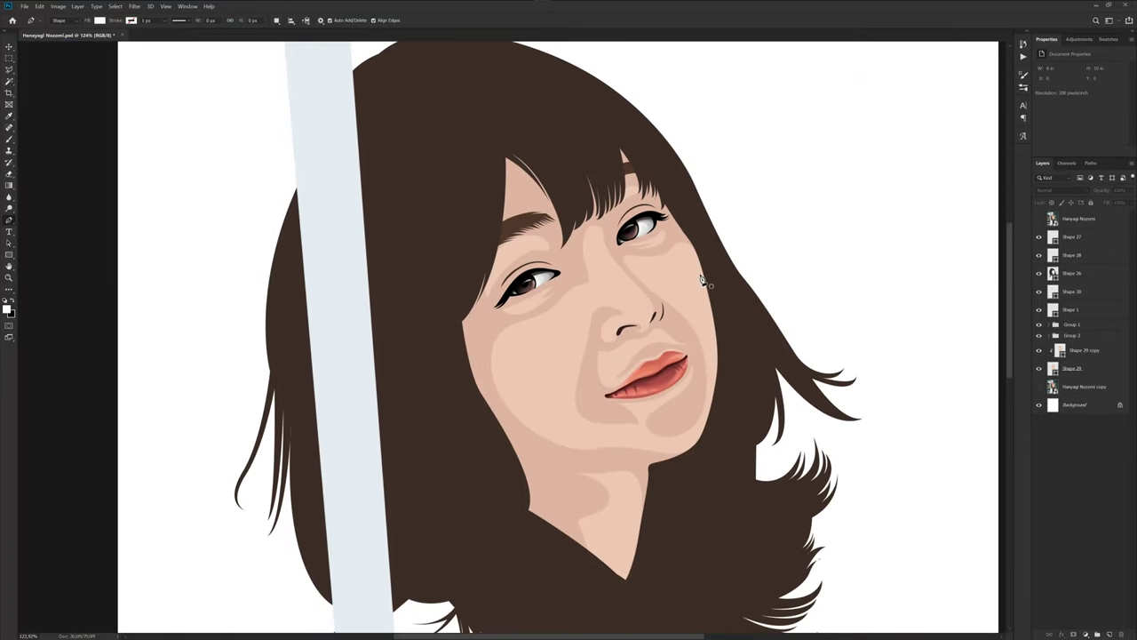
{"action": "left_click", "coordinate": [1039, 219]}
{"action": "left_click", "coordinate": [1039, 222]}
{"action": "scroll", "coordinate": [595, 230], "scroll_direction": "up", "scroll_amount": 3}
{"action": "left_click", "coordinate": [1075, 273]}
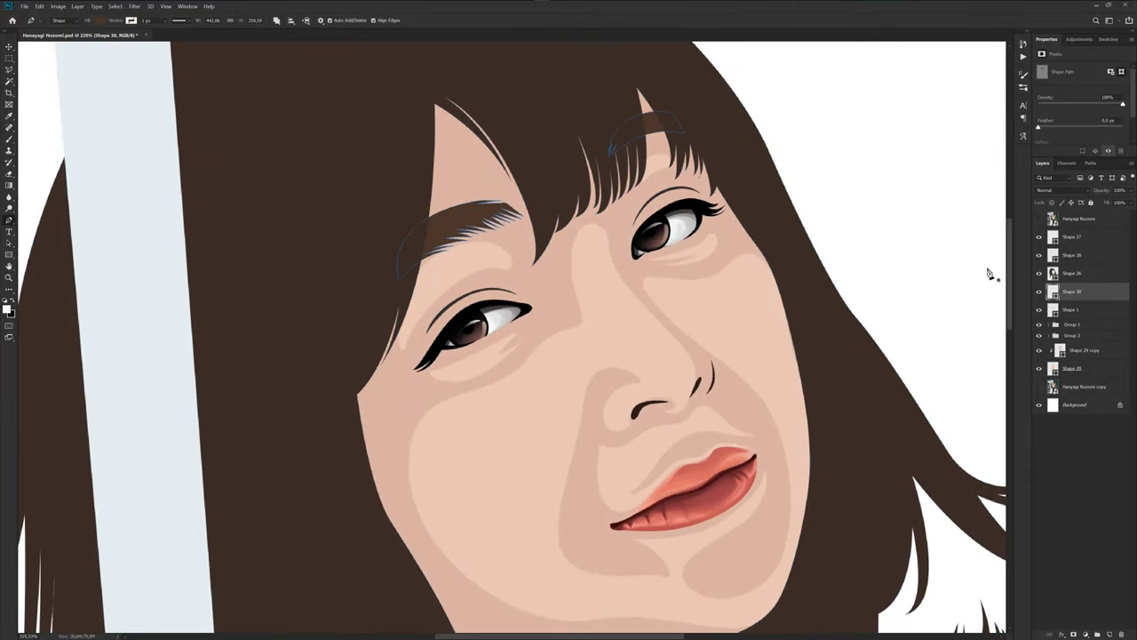
Duplicate Shape 30, clip the copy inside the original, and shrink its eyebrow path slightly.
{"action": "key", "text": "ctrl+j"}
{"action": "scroll", "coordinate": [633, 275], "scroll_direction": "up", "scroll_amount": 2}
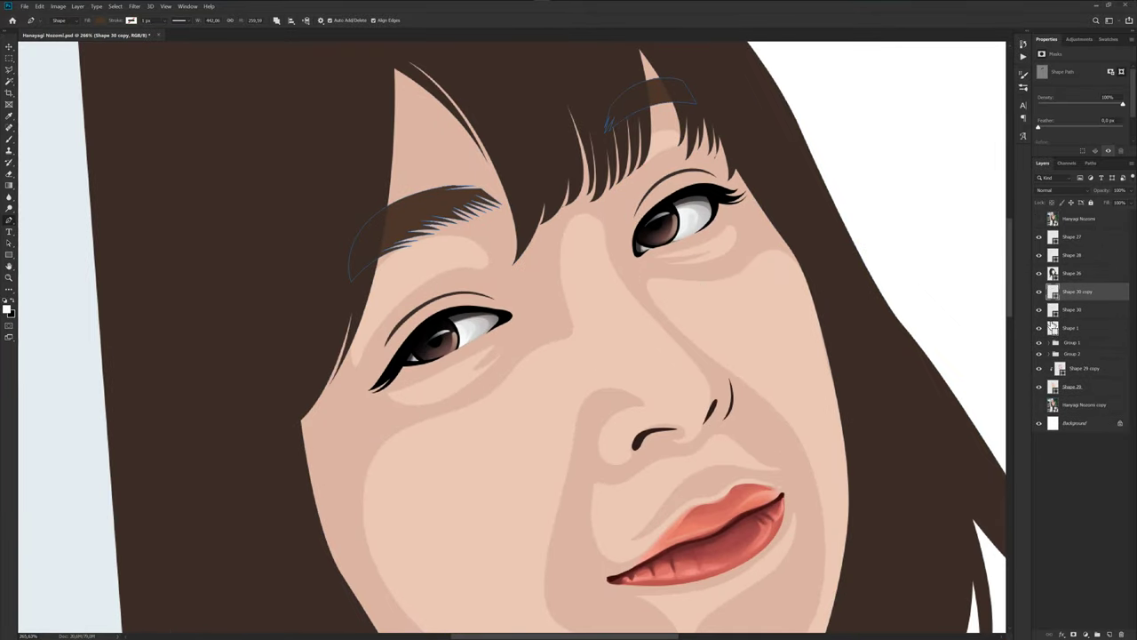
{"action": "left_click", "coordinate": [1088, 300], "text": "alt"}
{"action": "left_click_drag", "start_coordinate": [325, 178], "coordinate": [549, 305]}
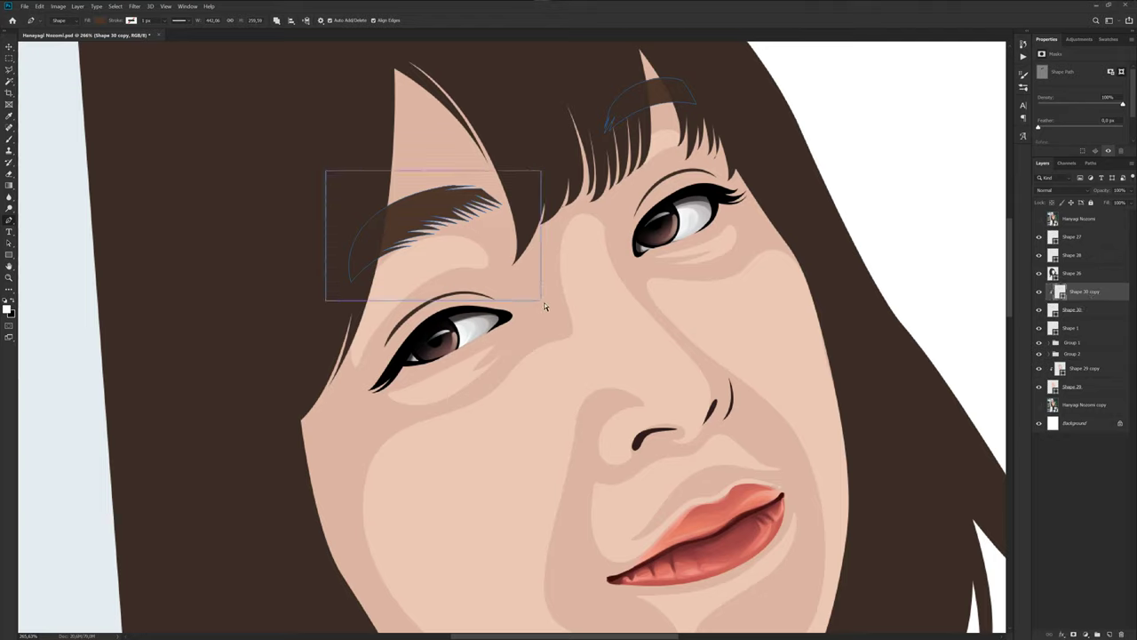
{"action": "key", "text": "ctrl+t"}
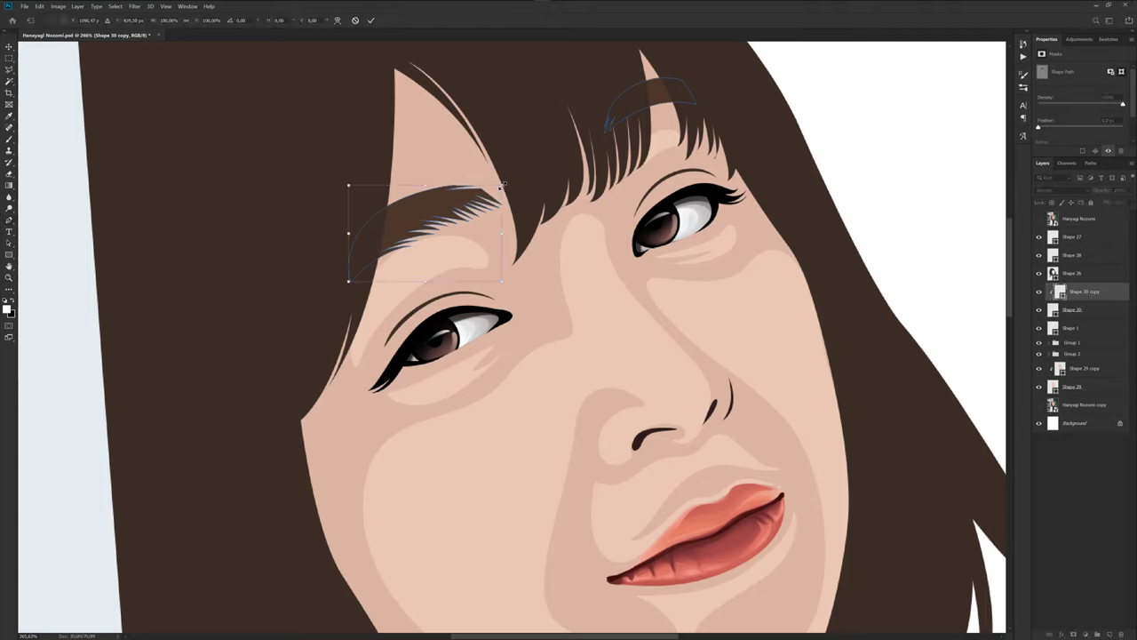
{"action": "left_click_drag", "start_coordinate": [503, 187], "coordinate": [479, 195]}
{"action": "key", "text": "Return"}
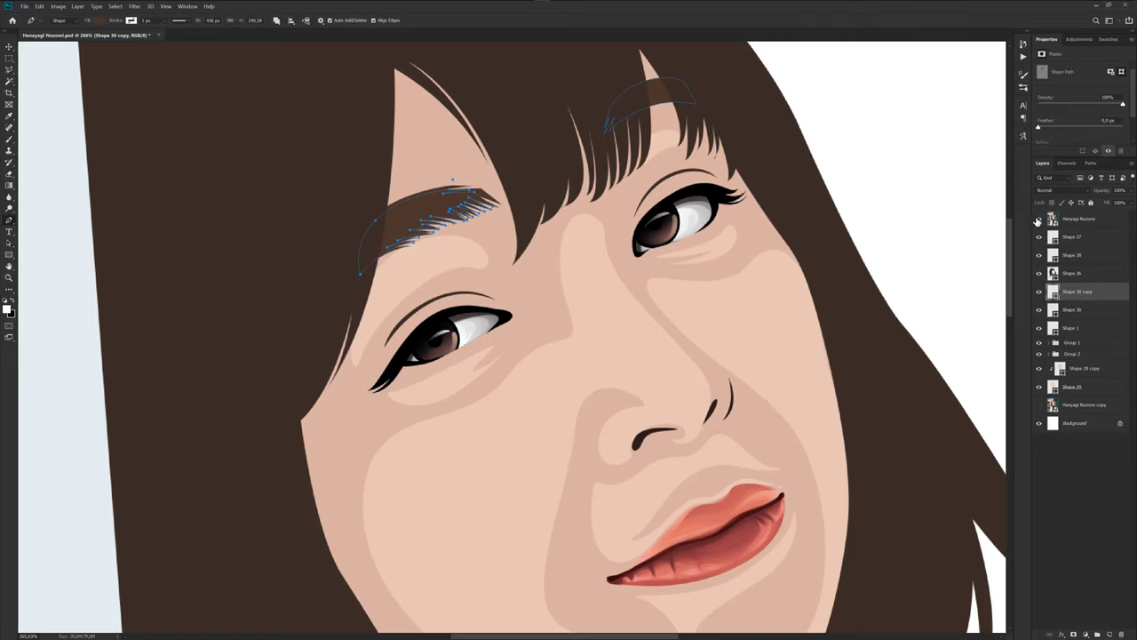
Fill the Shape 30 copy with dark brown #674c3e sampled from the photo's eyebrow.
{"action": "left_click", "coordinate": [1040, 219]}
{"action": "double_click", "coordinate": [1053, 292]}
{"action": "left_click_drag", "start_coordinate": [434, 209], "coordinate": [405, 215]}
{"action": "left_click", "coordinate": [538, 243]}
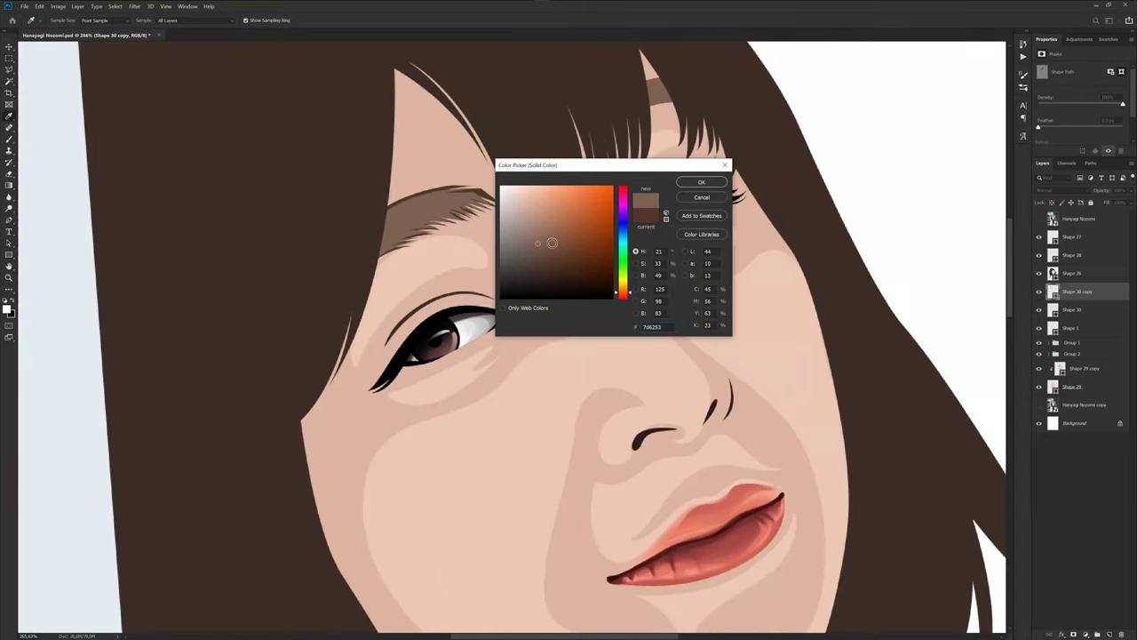
{"action": "left_click", "coordinate": [549, 246]}
{"action": "left_click_drag", "start_coordinate": [549, 246], "coordinate": [546, 252]}
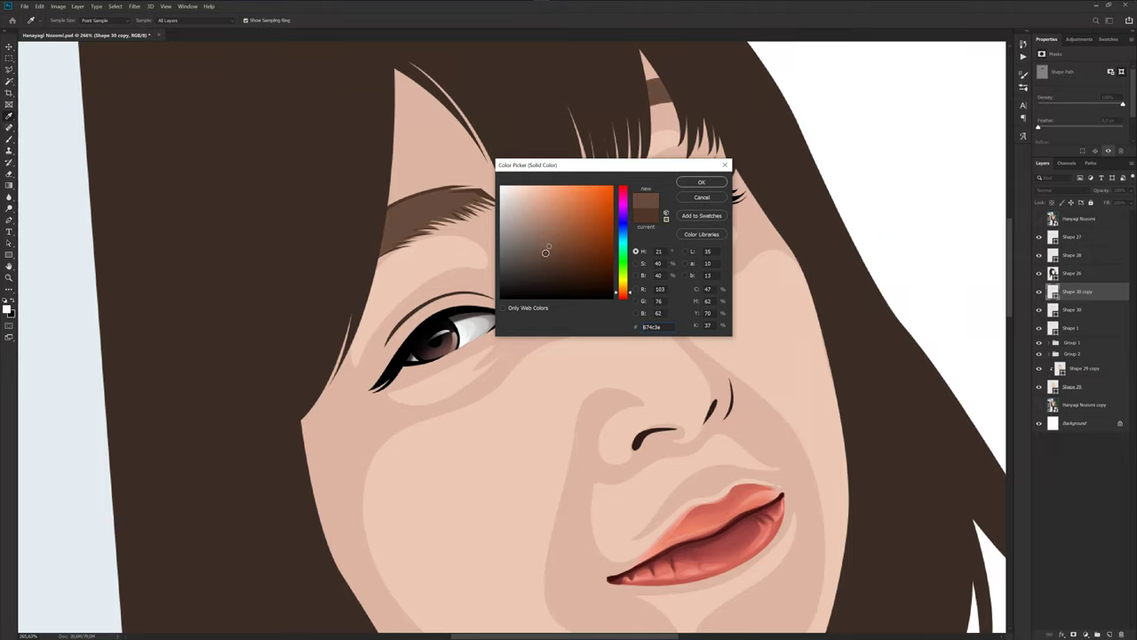
{"action": "left_click", "coordinate": [701, 182]}
Compare the brown eyebrow copy against the reference photo and reselect Shape 30 copy.
{"action": "left_click", "coordinate": [1038, 219]}
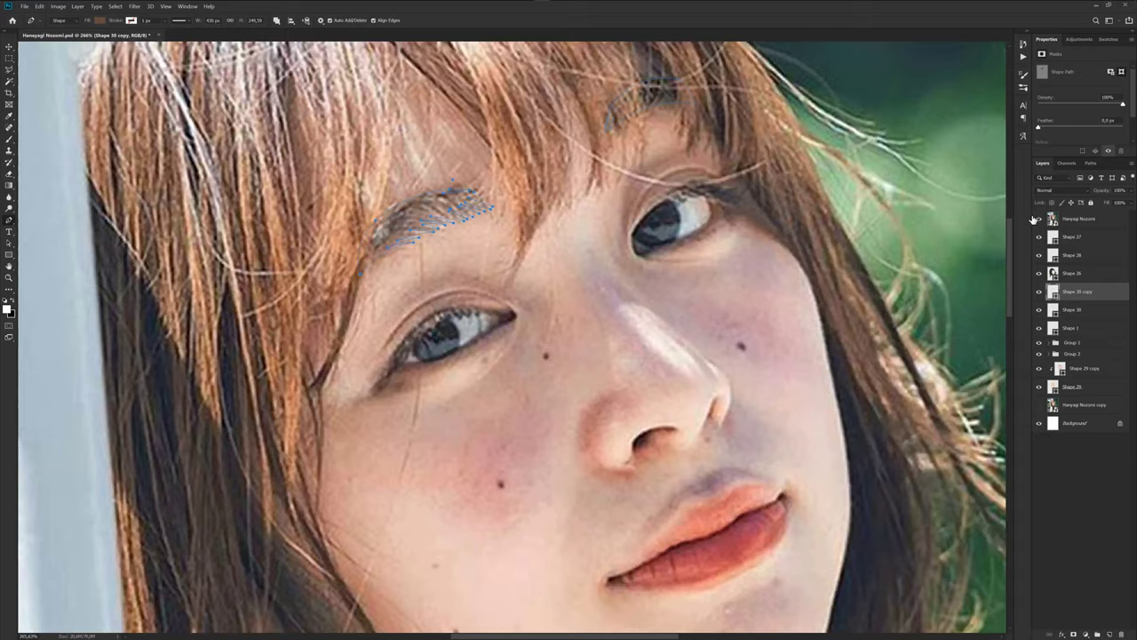
{"action": "left_click", "coordinate": [1039, 219]}
{"action": "left_click", "coordinate": [1074, 309]}
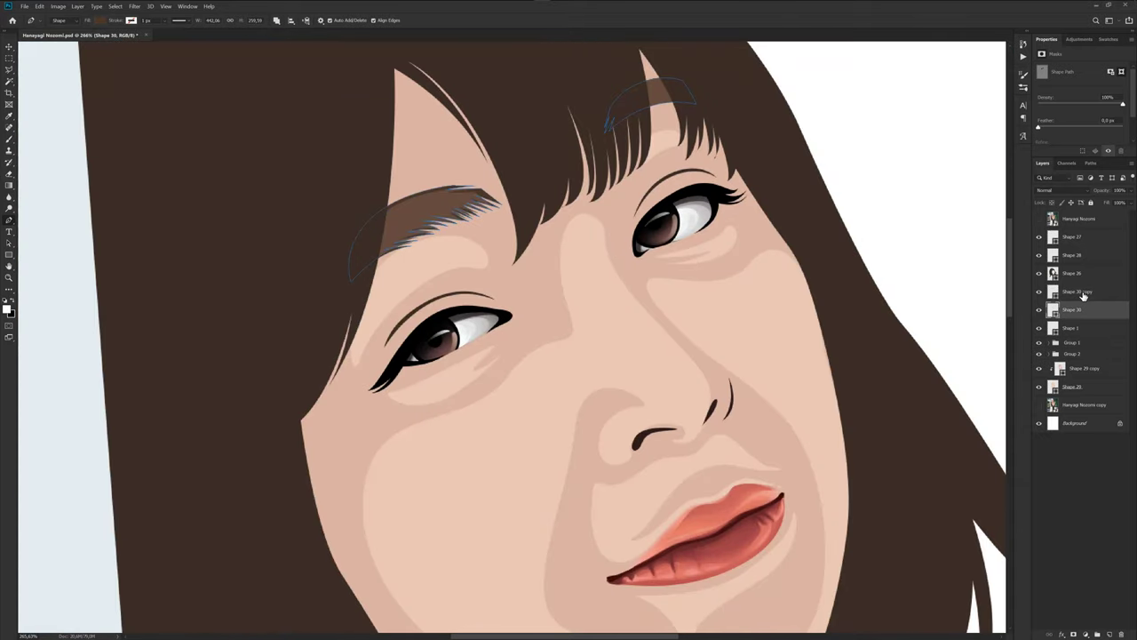
{"action": "left_click", "coordinate": [1081, 293]}
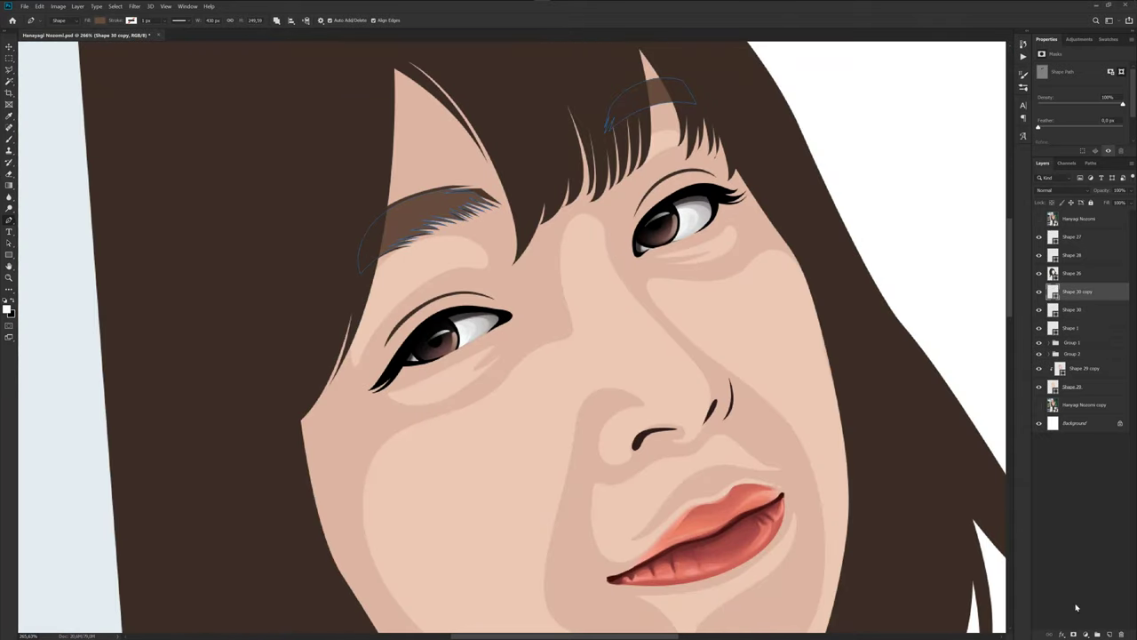
Add a layer mask to Shape 30 copy and take the Brush with black foreground.
{"action": "left_click", "coordinate": [1073, 634]}
{"action": "key", "text": "b"}
{"action": "key", "text": "x"}
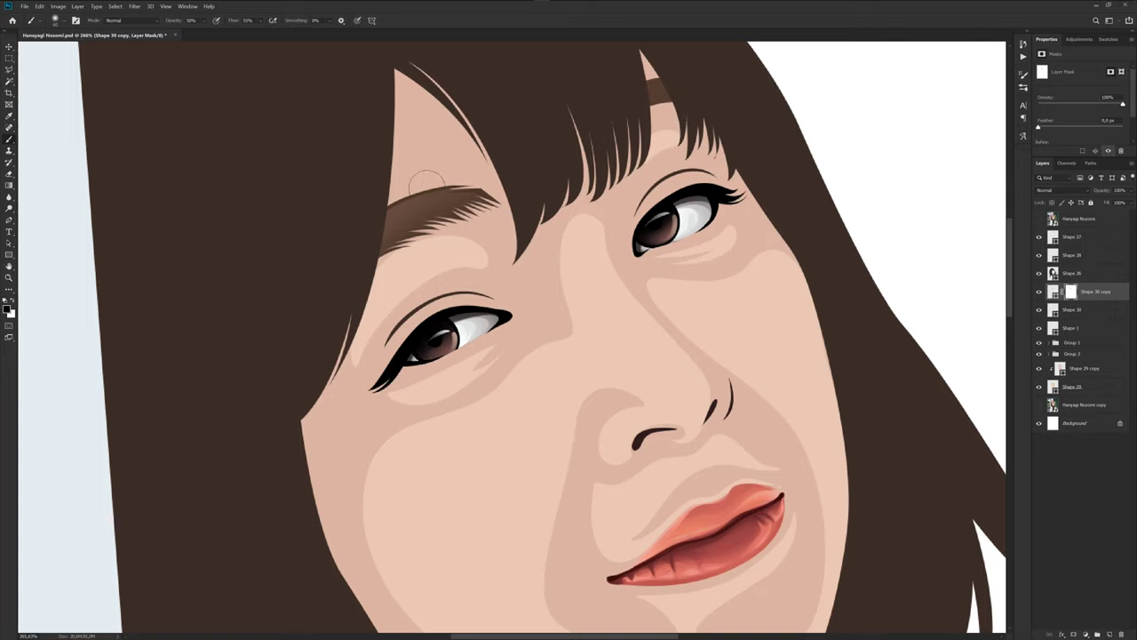
{"action": "scroll", "coordinate": [549, 167], "scroll_direction": "down", "scroll_amount": 2}
{"action": "scroll", "coordinate": [565, 237], "scroll_direction": "down", "scroll_amount": 2}
{"action": "scroll", "coordinate": [578, 258], "scroll_direction": "up", "scroll_amount": 2}
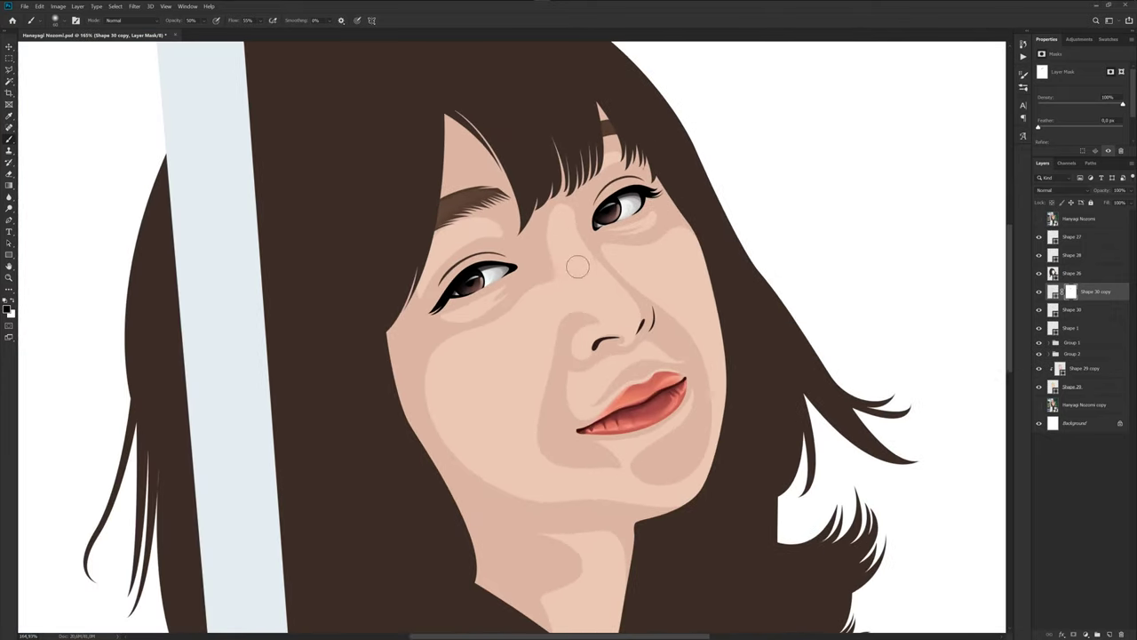
{"action": "scroll", "coordinate": [577, 266], "scroll_direction": "up", "scroll_amount": 1}
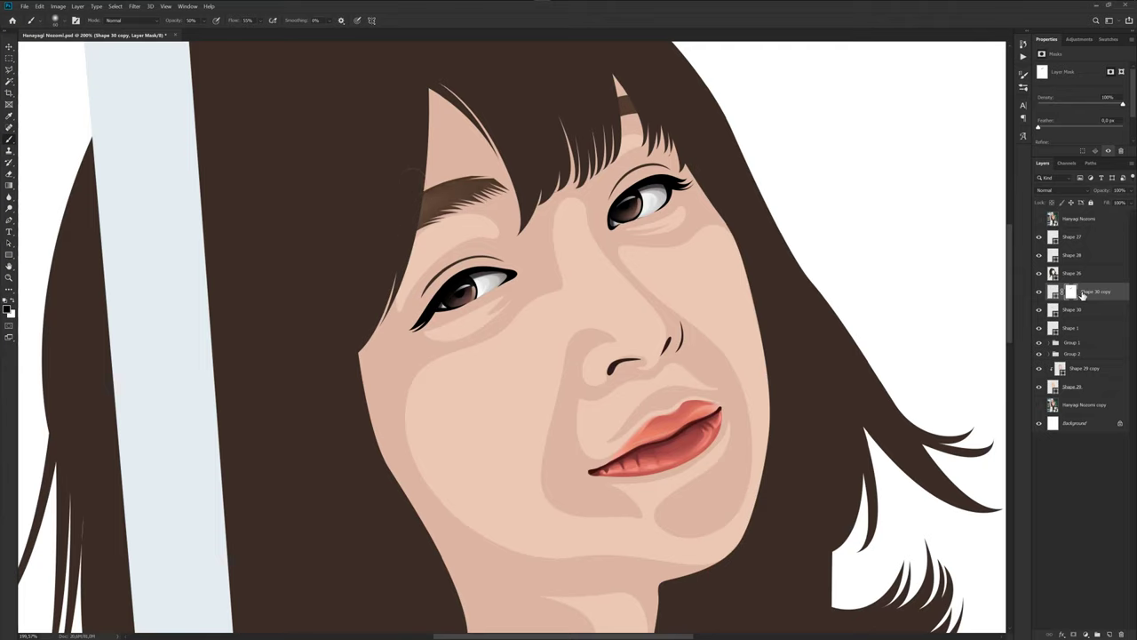
Add a layer mask to the original Shape 30 and adjust the brush size.
{"action": "left_click", "coordinate": [1080, 310]}
{"action": "left_click", "coordinate": [1073, 634]}
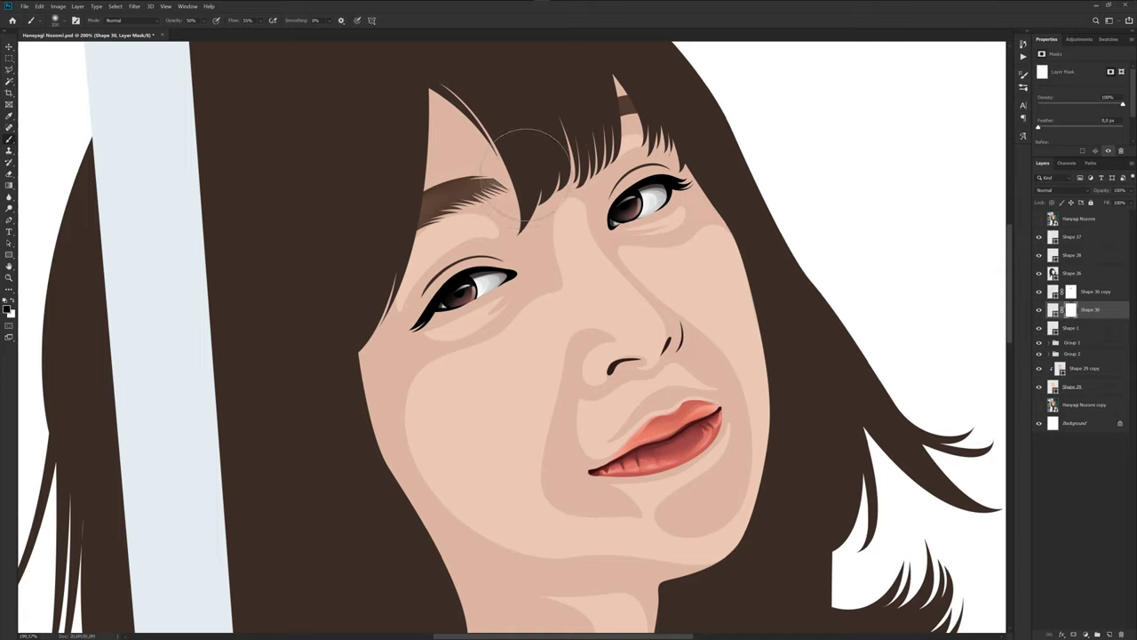
{"action": "key", "text": "bracketright"}
{"action": "key", "text": "bracketright"}
{"action": "key", "text": "bracketright"}
{"action": "key", "text": "bracketleft"}
{"action": "key", "text": "bracketleft"}
{"action": "key", "text": "bracketleft"}
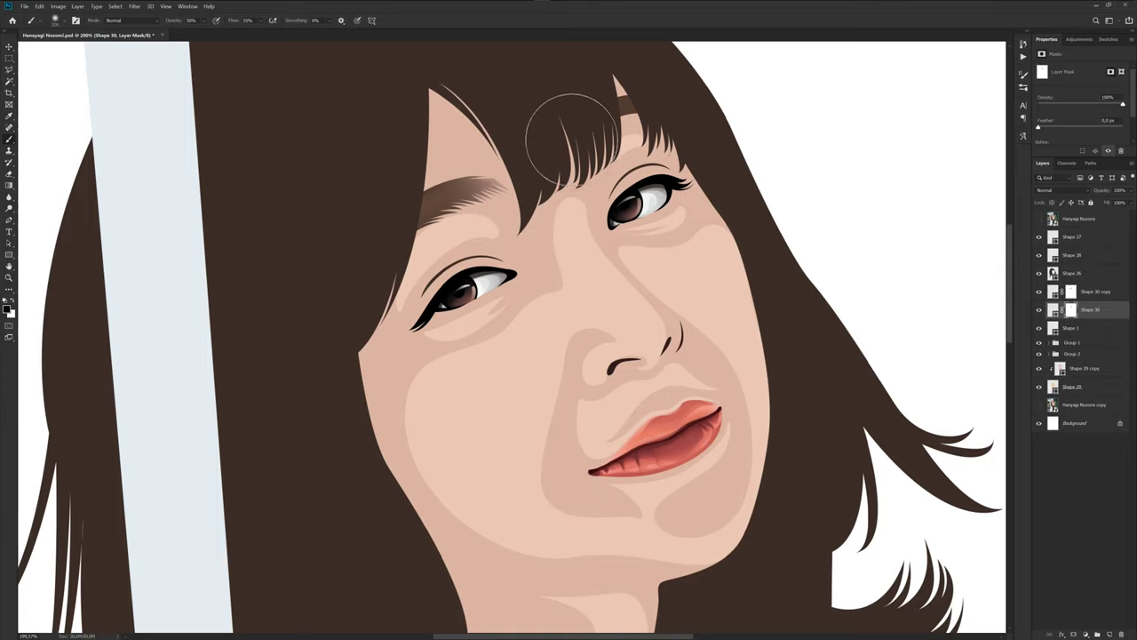
{"action": "key", "text": "bracketleft"}
{"action": "key", "text": "bracketleft"}
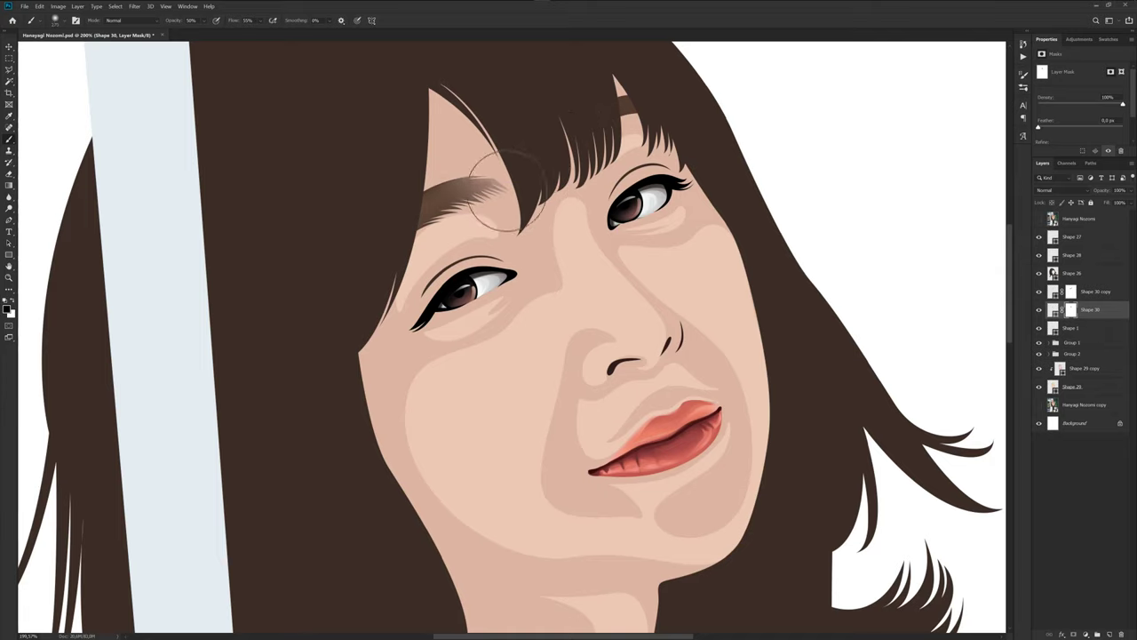
{"action": "scroll", "coordinate": [622, 291], "scroll_direction": "down", "scroll_amount": 2}
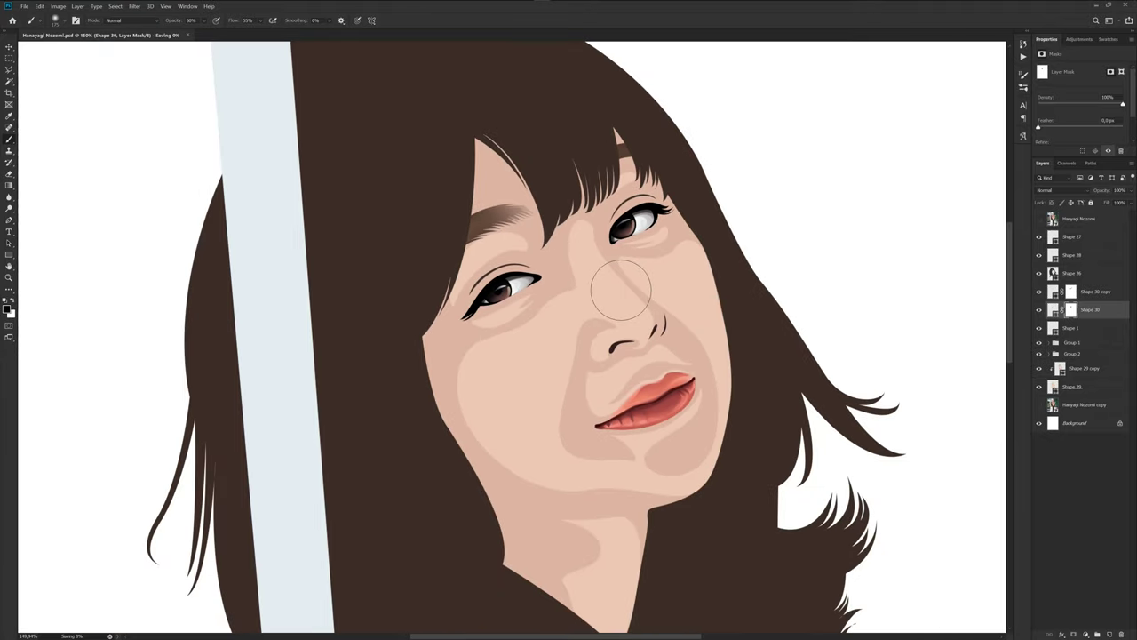
With the Pen tool active, compare the skin shadow shapes against the reference photo.
{"action": "key", "text": "p"}
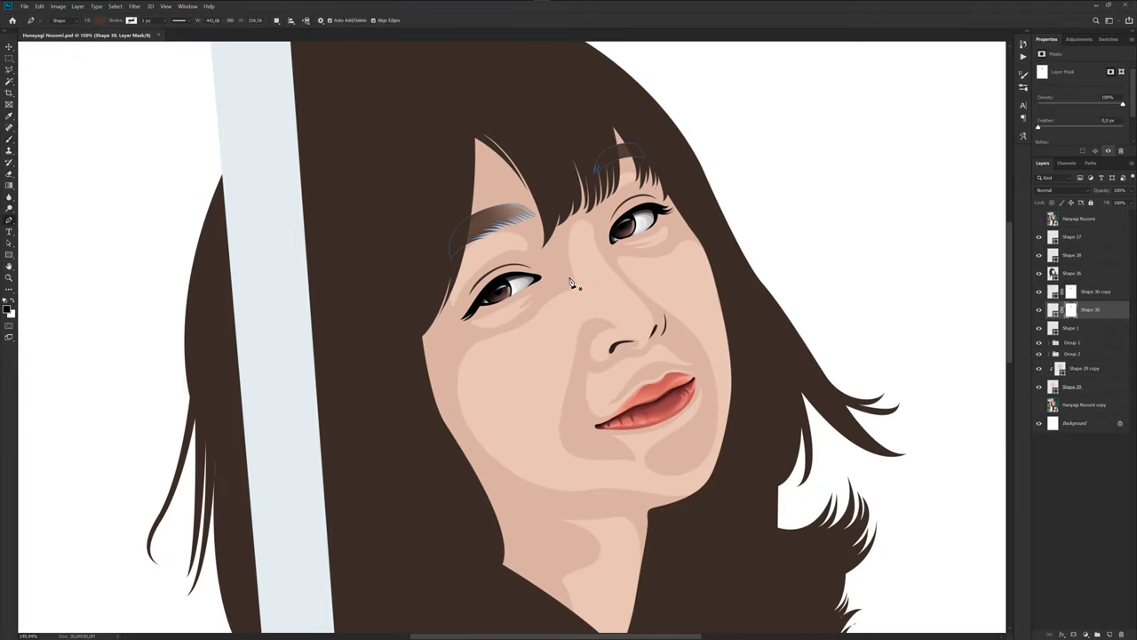
{"action": "scroll", "coordinate": [584, 279], "scroll_direction": "up", "scroll_amount": 2}
{"action": "scroll", "coordinate": [569, 282], "scroll_direction": "up", "scroll_amount": 2}
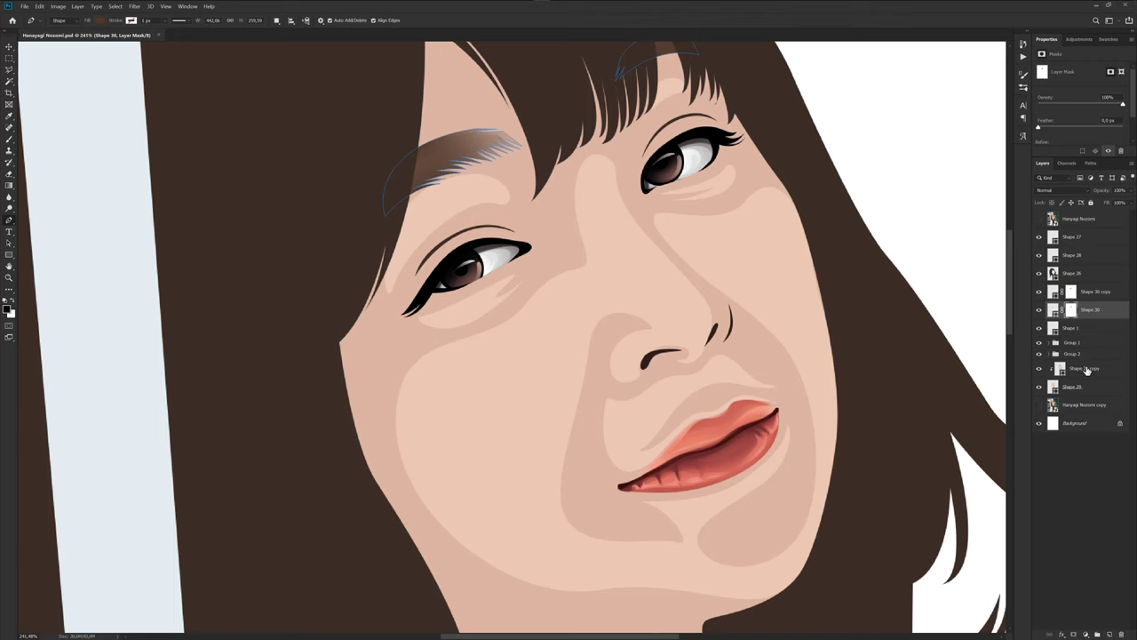
{"action": "left_click", "coordinate": [1086, 369]}
{"action": "left_click", "coordinate": [1038, 219]}
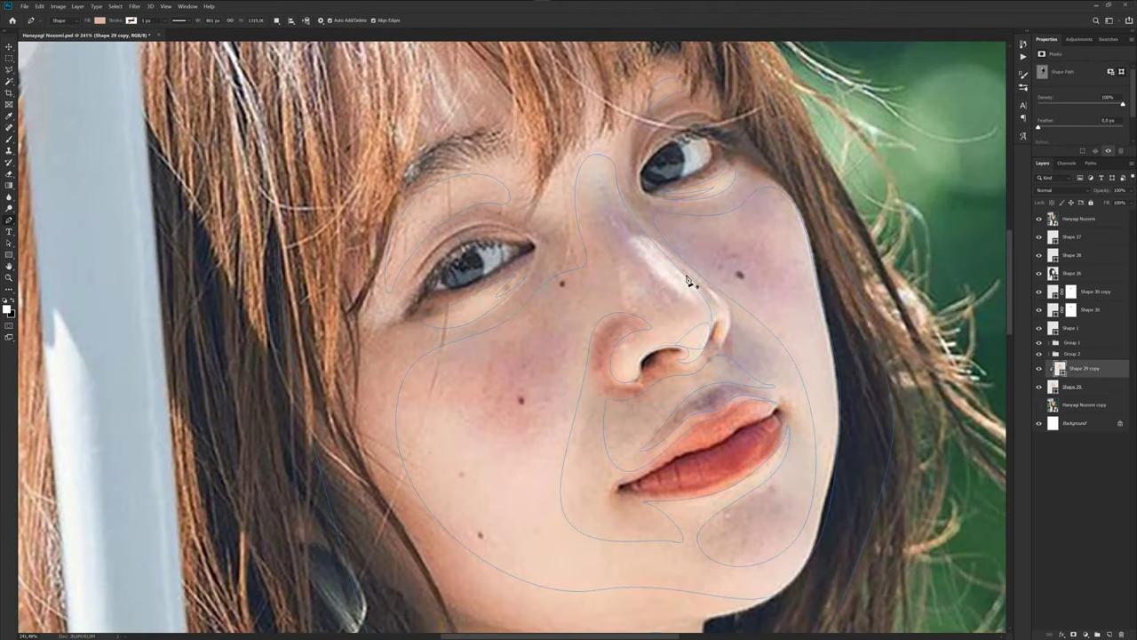
{"action": "scroll", "coordinate": [417, 188], "scroll_direction": "up", "scroll_amount": 2}
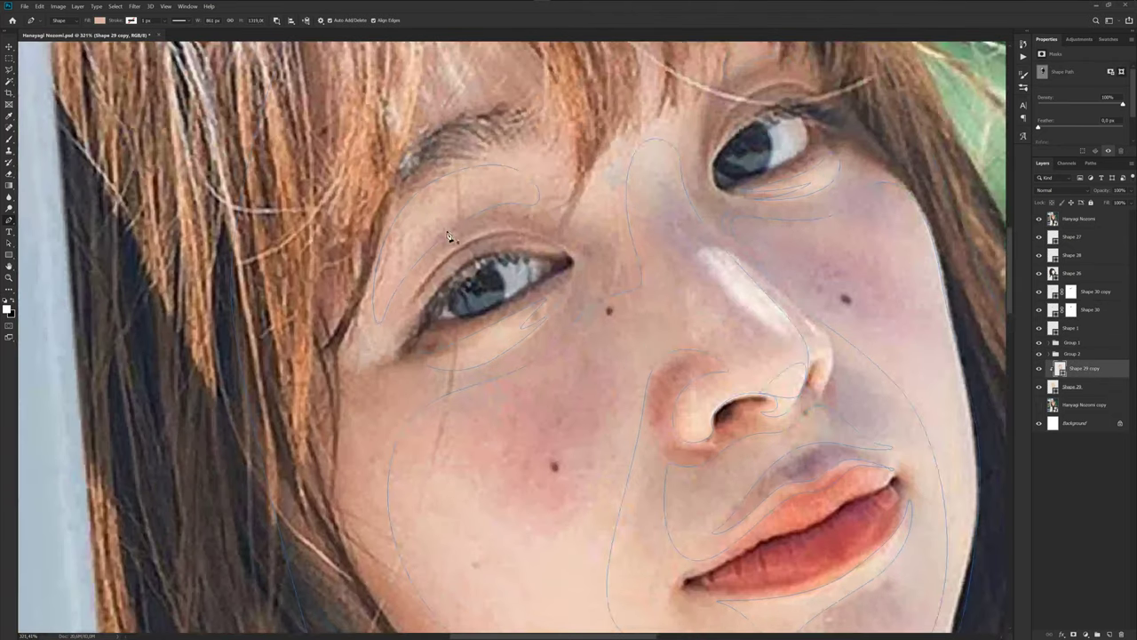
{"action": "scroll", "coordinate": [462, 266], "scroll_direction": "up", "scroll_amount": 3}
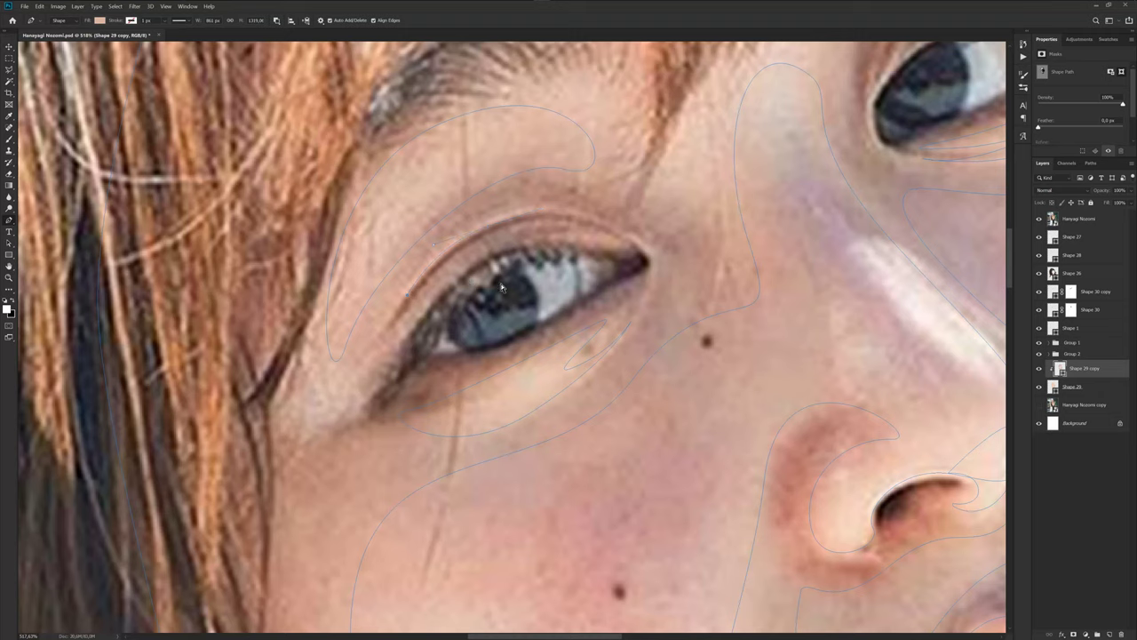
{"action": "scroll", "coordinate": [667, 337], "scroll_direction": "down", "scroll_amount": 3}
{"action": "scroll", "coordinate": [626, 320], "scroll_direction": "down", "scroll_amount": 2}
{"action": "scroll", "coordinate": [620, 299], "scroll_direction": "down", "scroll_amount": 1}
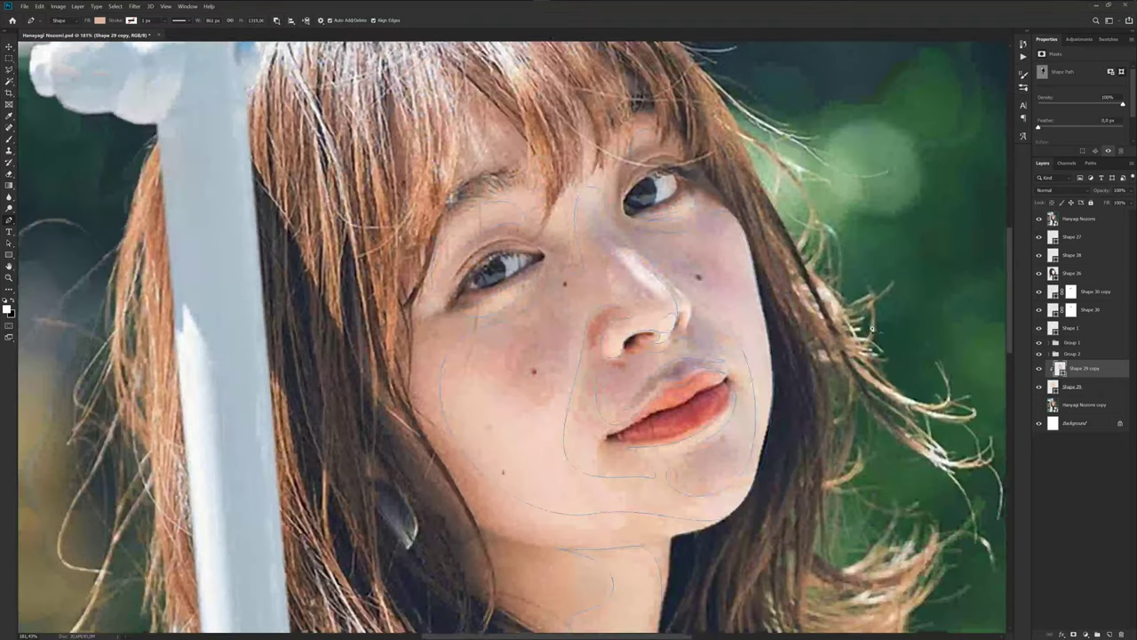
{"action": "left_click", "coordinate": [1039, 219]}
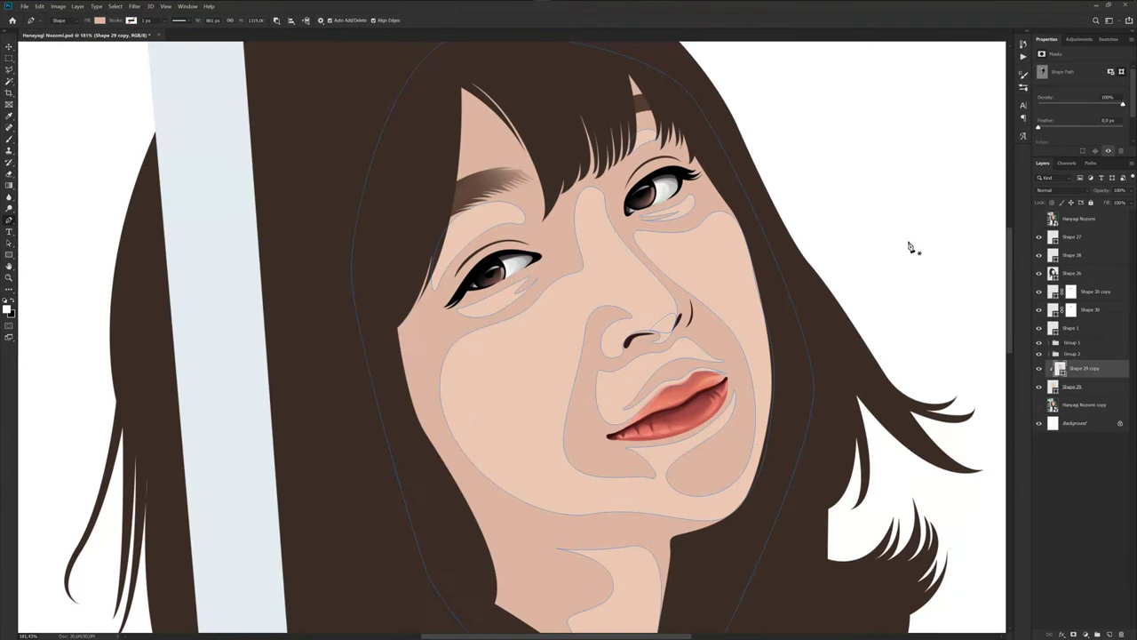
{"action": "left_click", "coordinate": [1046, 456]}
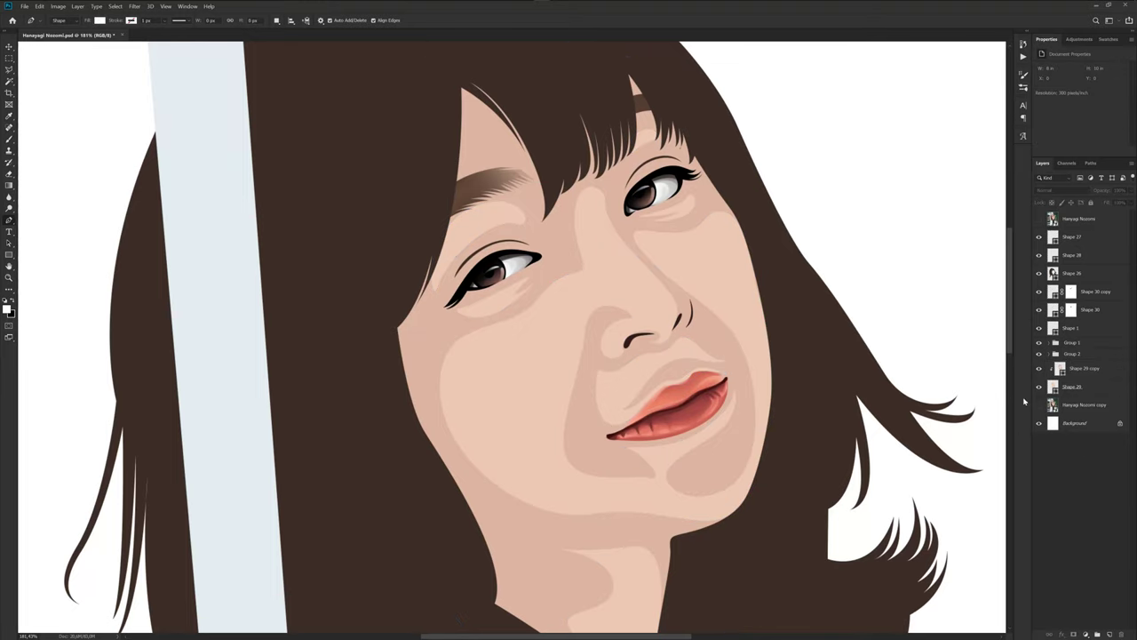
Select Shape 29 copy, show the reference photo, and start new shape layer Shape 31 above it.
{"action": "left_click", "coordinate": [1080, 368]}
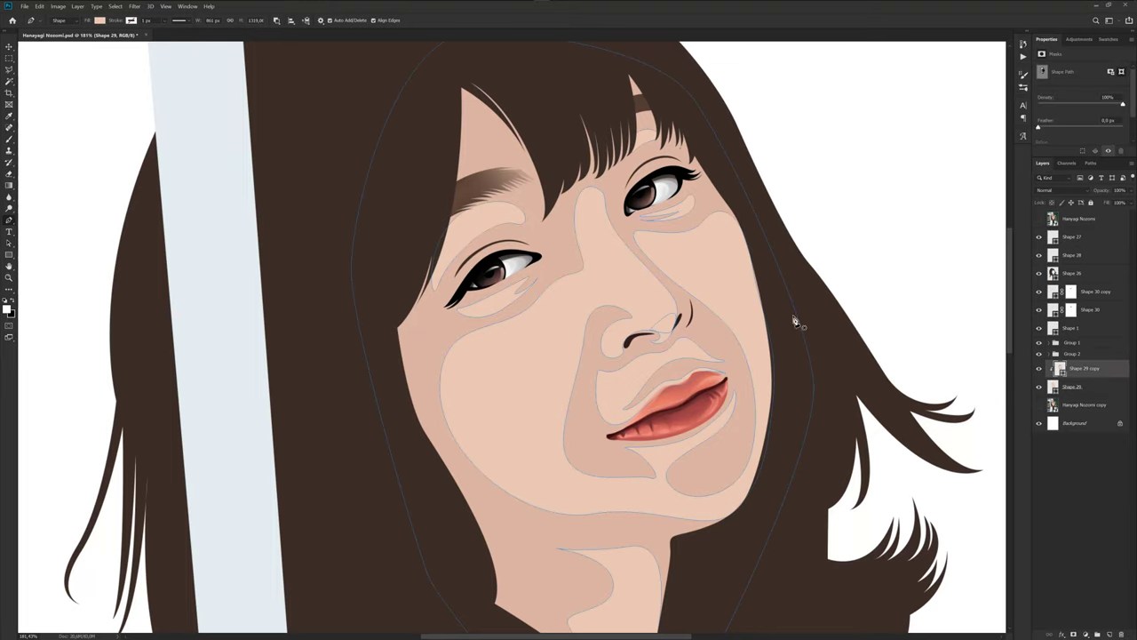
{"action": "left_click", "coordinate": [291, 20]}
{"action": "scroll", "coordinate": [686, 296], "scroll_direction": "up", "scroll_amount": 3}
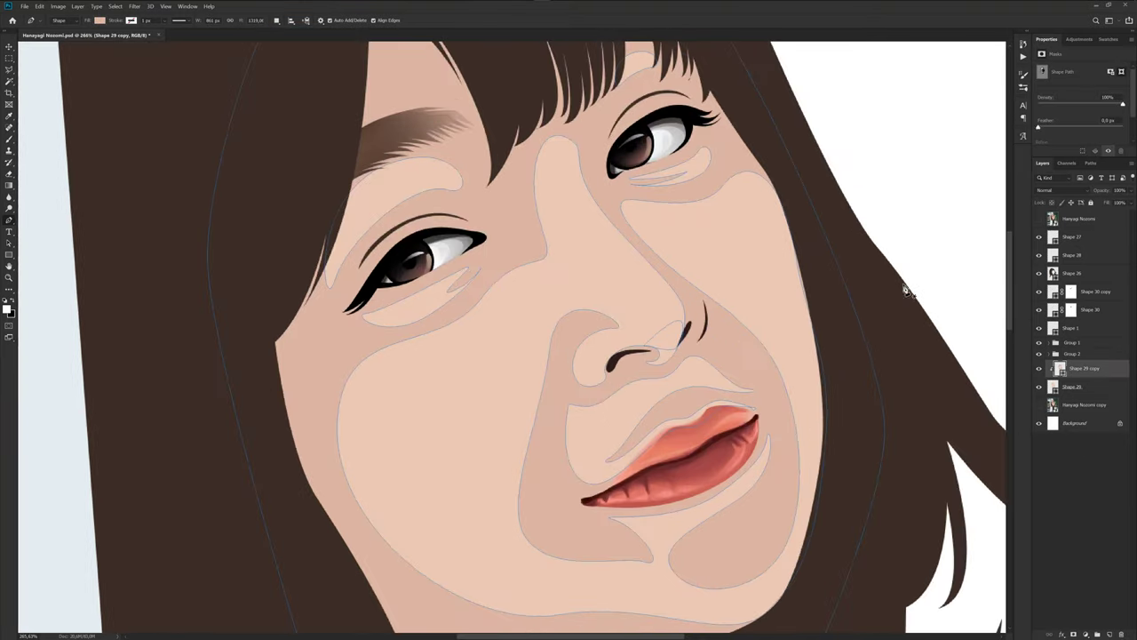
{"action": "left_click", "coordinate": [1039, 218]}
{"action": "scroll", "coordinate": [681, 257], "scroll_direction": "up", "scroll_amount": 1}
{"action": "scroll", "coordinate": [625, 233], "scroll_direction": "down", "scroll_amount": 2}
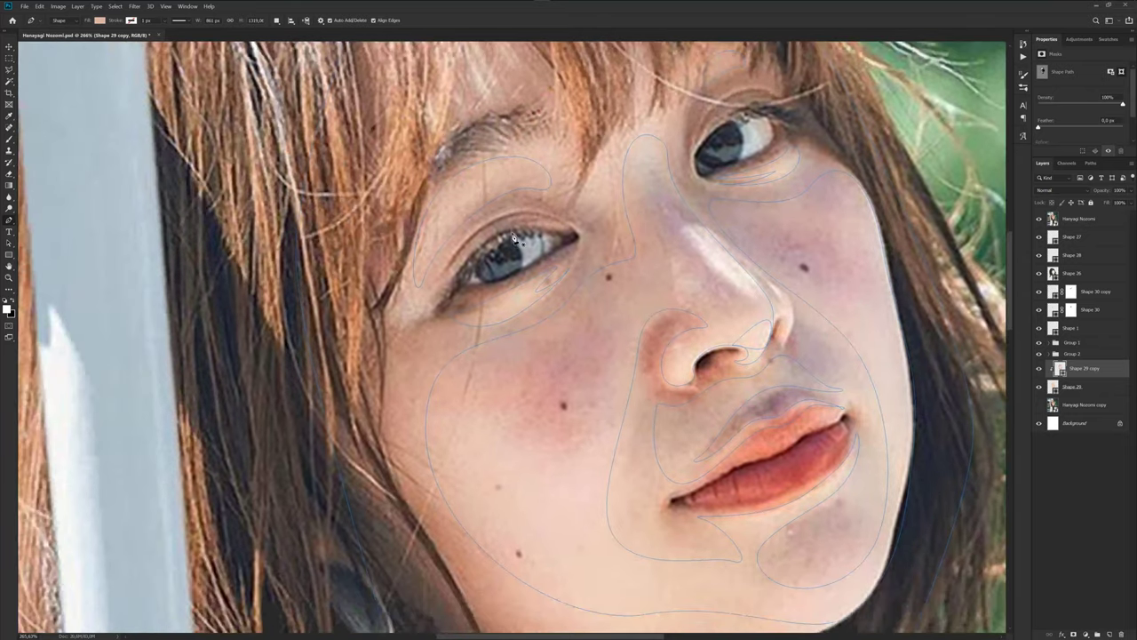
{"action": "scroll", "coordinate": [502, 224], "scroll_direction": "up", "scroll_amount": 2}
{"action": "left_click", "coordinate": [577, 235]}
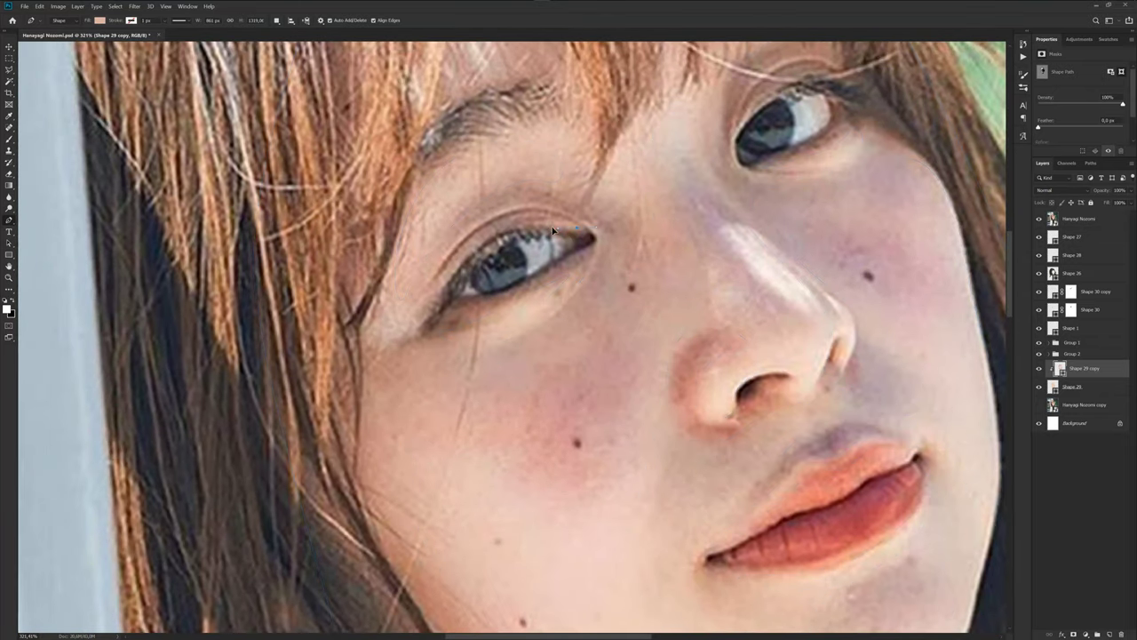
Place curved anchors from the left eye's outer corner up around the eyebrow.
{"action": "scroll", "coordinate": [435, 275], "scroll_direction": "up", "scroll_amount": 1}
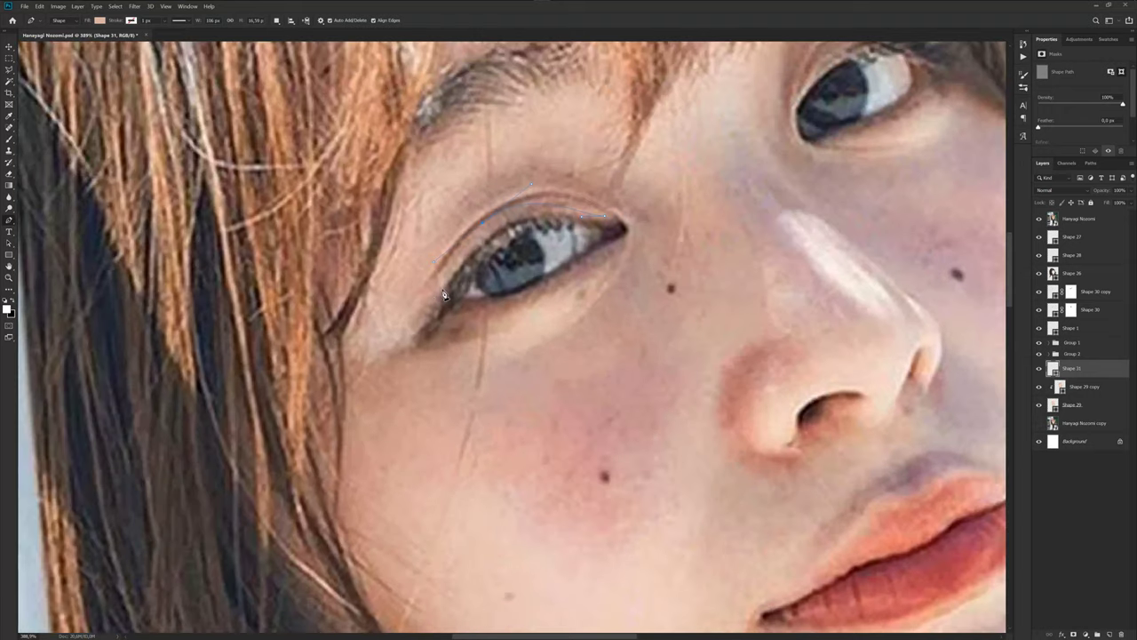
{"action": "left_click_drag", "start_coordinate": [399, 347], "coordinate": [377, 356]}
{"action": "scroll", "coordinate": [410, 353], "scroll_direction": "down", "scroll_amount": 2}
{"action": "scroll", "coordinate": [386, 352], "scroll_direction": "down", "scroll_amount": 1}
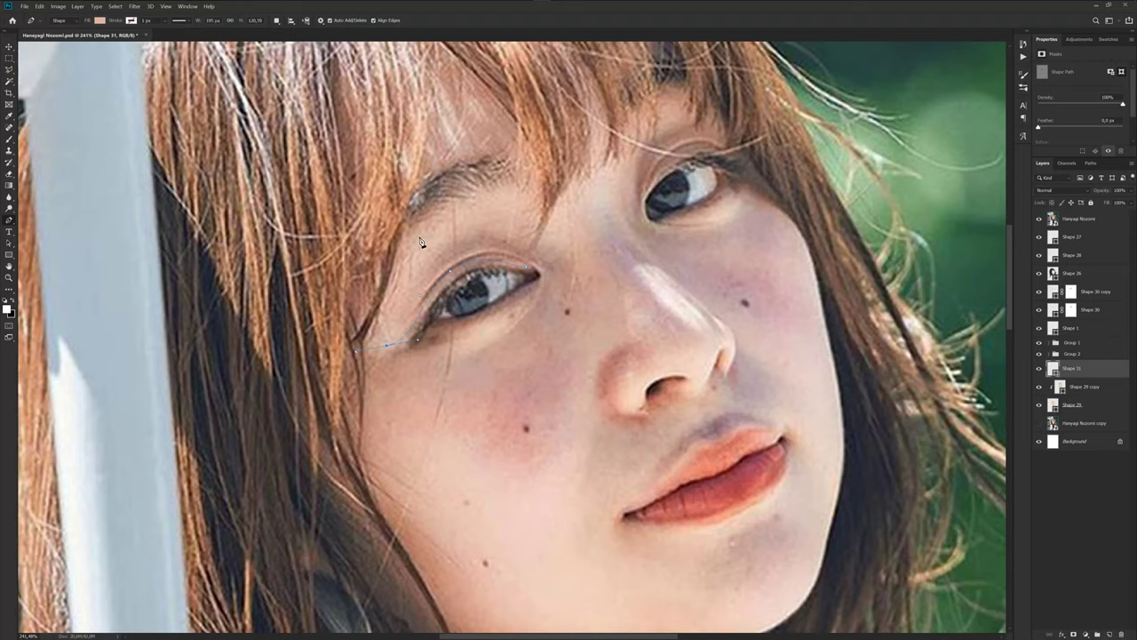
{"action": "left_click_drag", "start_coordinate": [451, 213], "coordinate": [482, 185]}
{"action": "scroll", "coordinate": [434, 220], "scroll_direction": "up", "scroll_amount": 2}
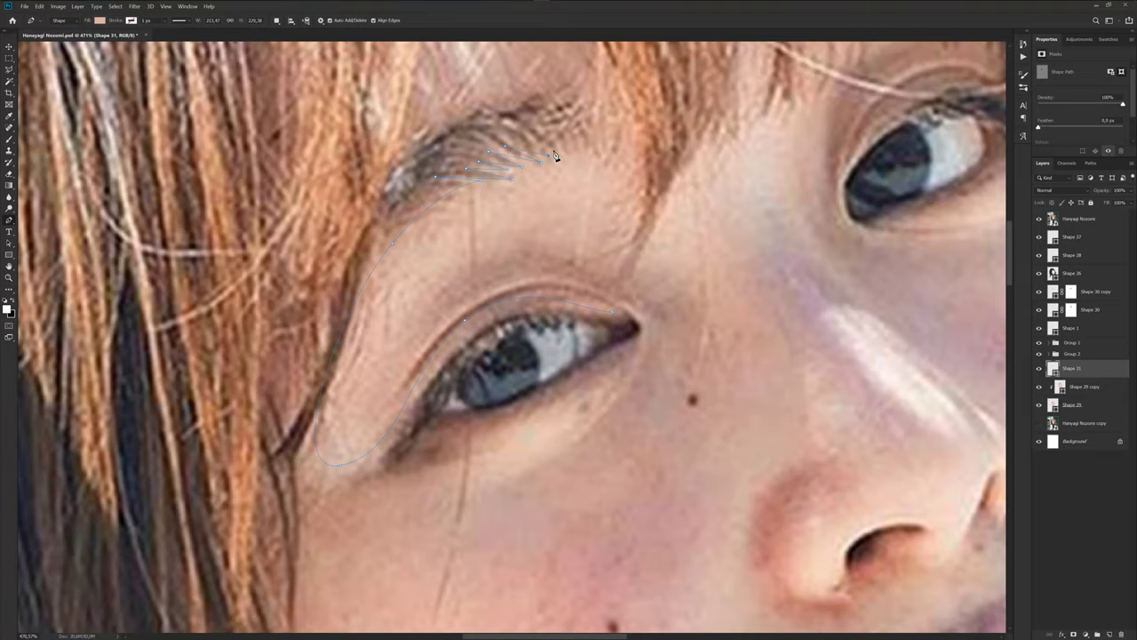
{"action": "left_click_drag", "start_coordinate": [594, 147], "coordinate": [567, 220]}
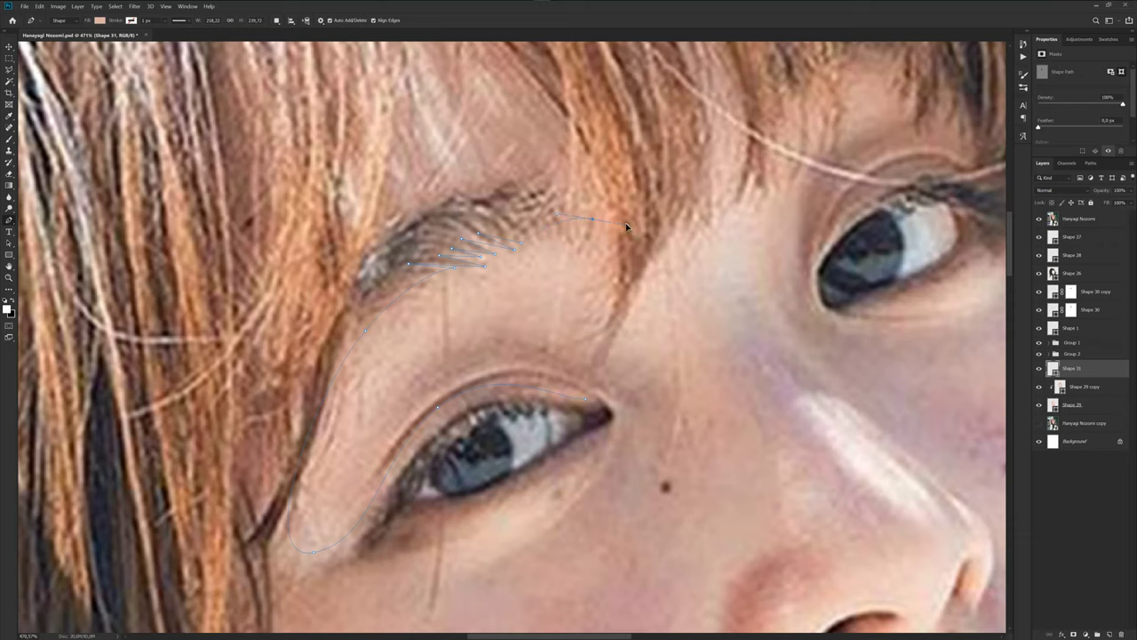
{"action": "left_click", "coordinate": [538, 175]}
Add further anchors carrying the shadow path across toward the right eye, zooming to check.
{"action": "scroll", "coordinate": [409, 293], "scroll_direction": "down", "scroll_amount": 5}
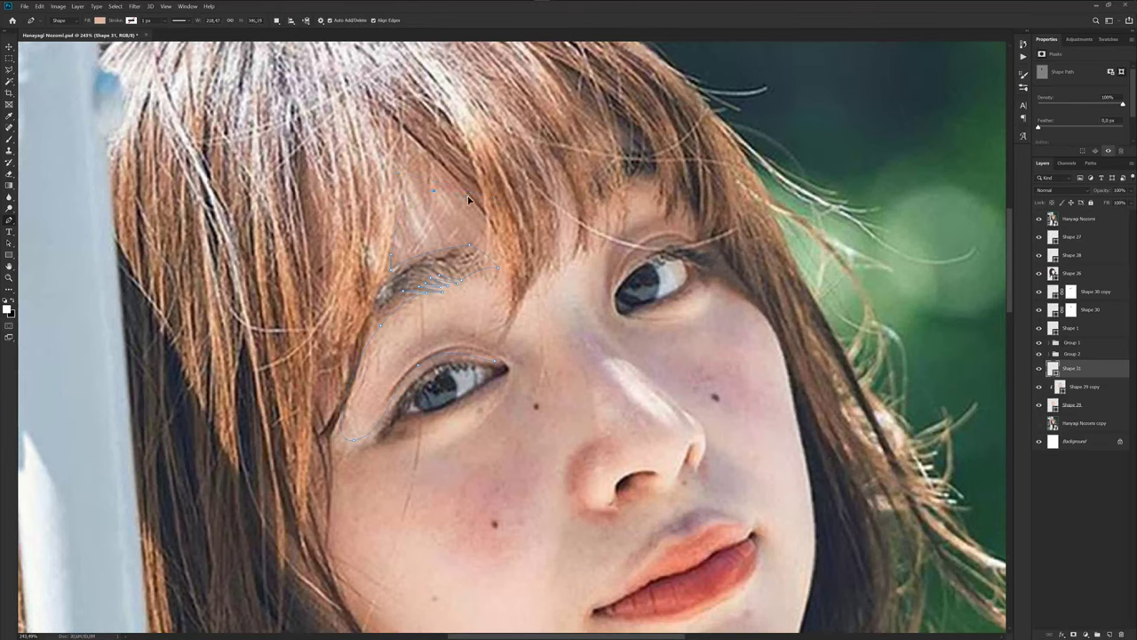
{"action": "left_click", "coordinate": [515, 290]}
{"action": "scroll", "coordinate": [573, 267], "scroll_direction": "up", "scroll_amount": 2}
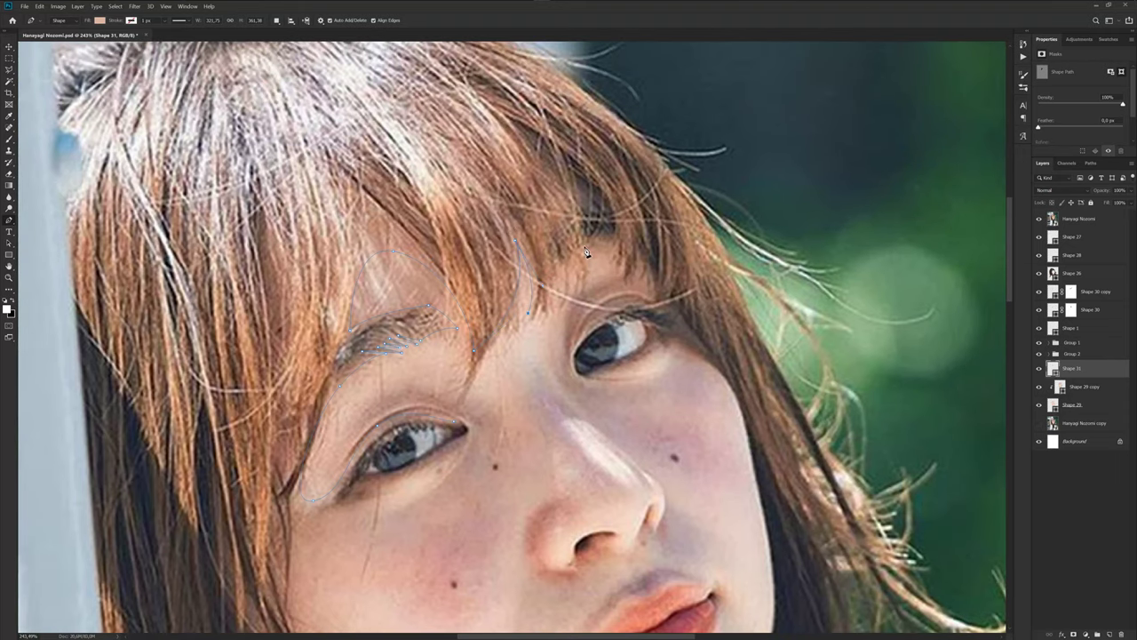
{"action": "left_click", "coordinate": [585, 253]}
{"action": "scroll", "coordinate": [631, 251], "scroll_direction": "up", "scroll_amount": 2}
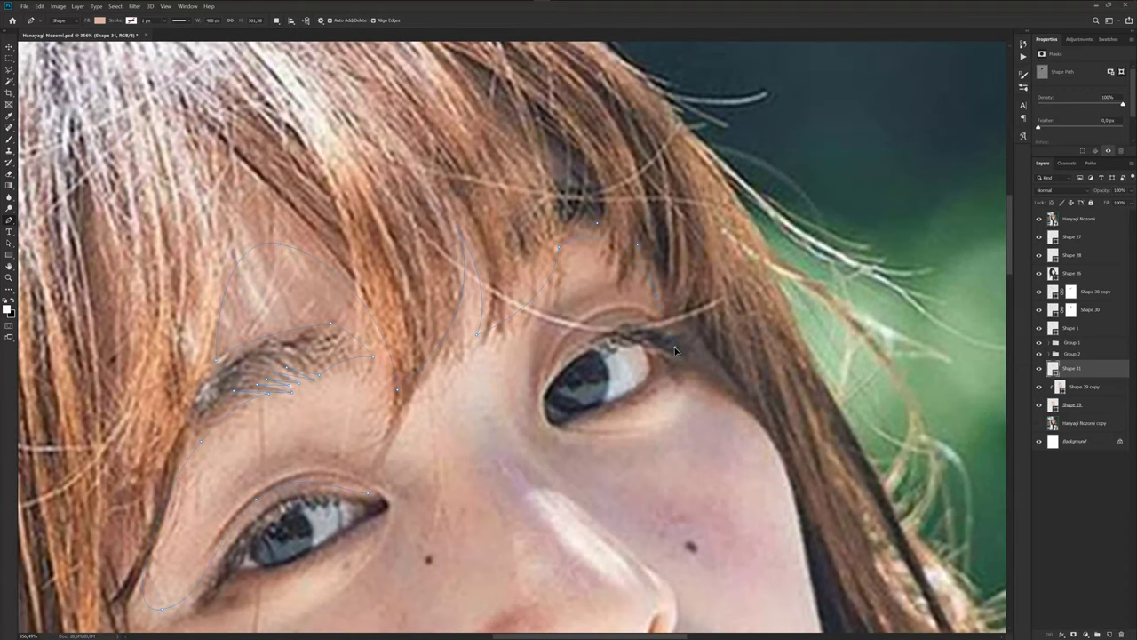
{"action": "scroll", "coordinate": [661, 318], "scroll_direction": "down", "scroll_amount": 2}
{"action": "scroll", "coordinate": [640, 266], "scroll_direction": "up", "scroll_amount": 2}
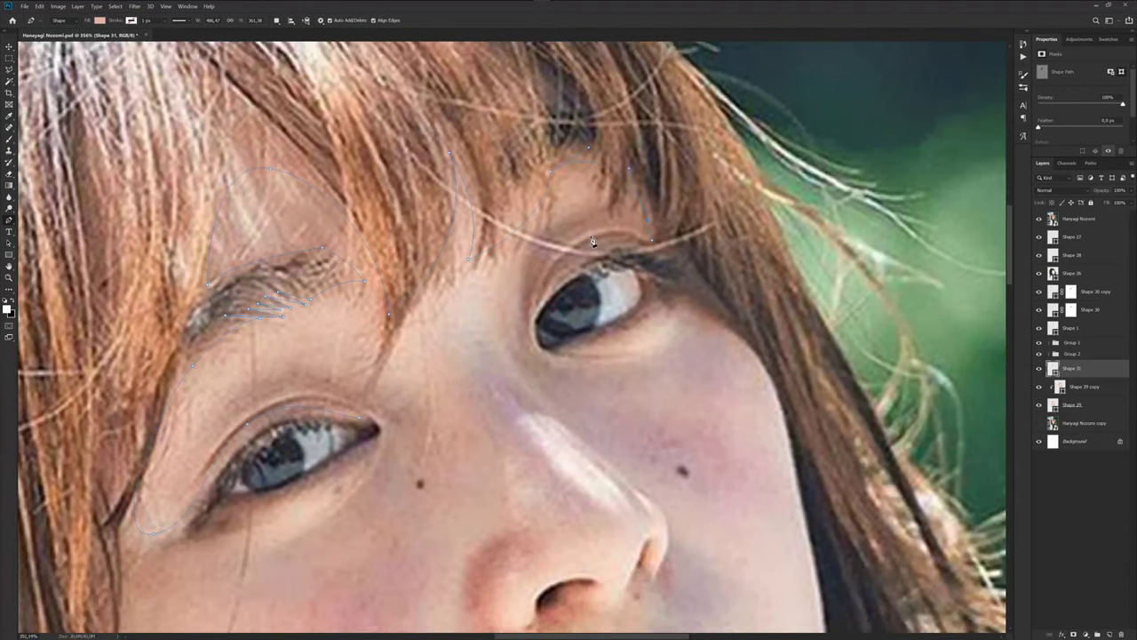
{"action": "scroll", "coordinate": [556, 226], "scroll_direction": "up", "scroll_amount": 1}
{"action": "scroll", "coordinate": [525, 277], "scroll_direction": "down", "scroll_amount": 1}
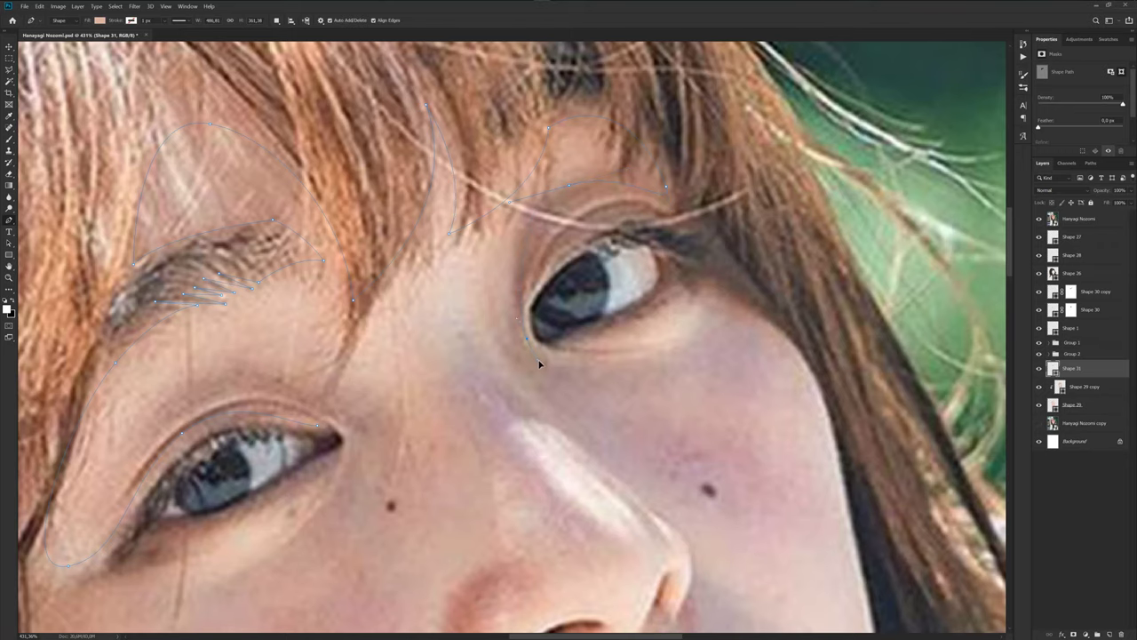
{"action": "scroll", "coordinate": [545, 368], "scroll_direction": "down", "scroll_amount": 2}
{"action": "scroll", "coordinate": [570, 345], "scroll_direction": "up", "scroll_amount": 1}
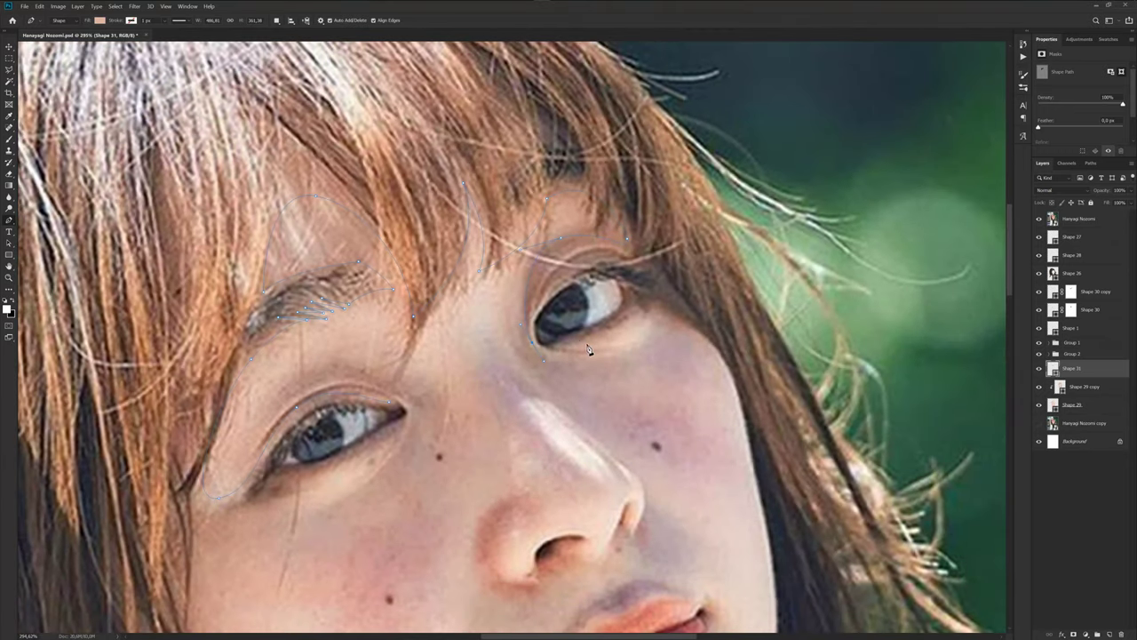
{"action": "scroll", "coordinate": [588, 349], "scroll_direction": "up", "scroll_amount": 2}
{"action": "scroll", "coordinate": [576, 355], "scroll_direction": "up", "scroll_amount": 1}
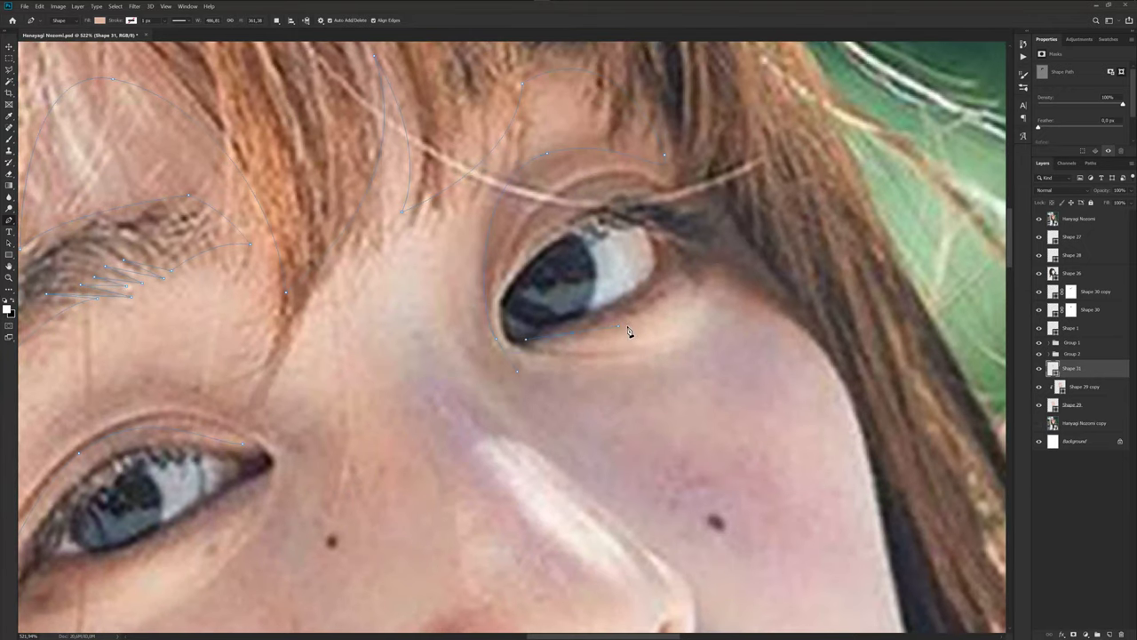
{"action": "scroll", "coordinate": [649, 316], "scroll_direction": "up", "scroll_amount": 1}
{"action": "scroll", "coordinate": [684, 298], "scroll_direction": "down", "scroll_amount": 1}
{"action": "scroll", "coordinate": [693, 284], "scroll_direction": "up", "scroll_amount": 2}
{"action": "scroll", "coordinate": [689, 286], "scroll_direction": "down", "scroll_amount": 1}
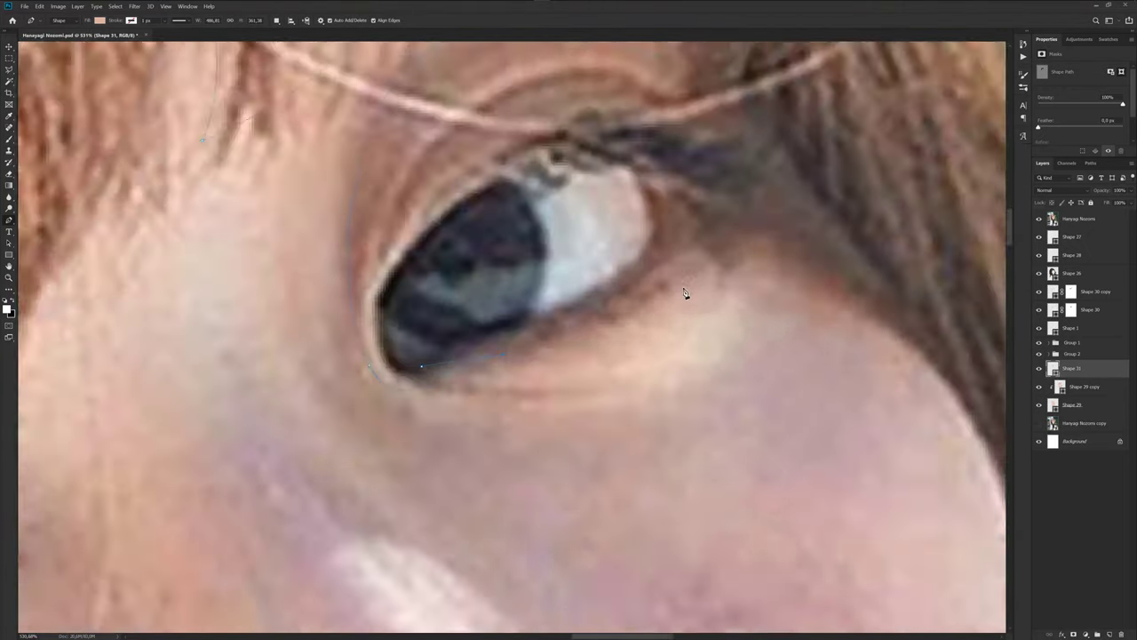
{"action": "scroll", "coordinate": [698, 284], "scroll_direction": "down", "scroll_amount": 2}
{"action": "scroll", "coordinate": [755, 288], "scroll_direction": "up", "scroll_amount": 2}
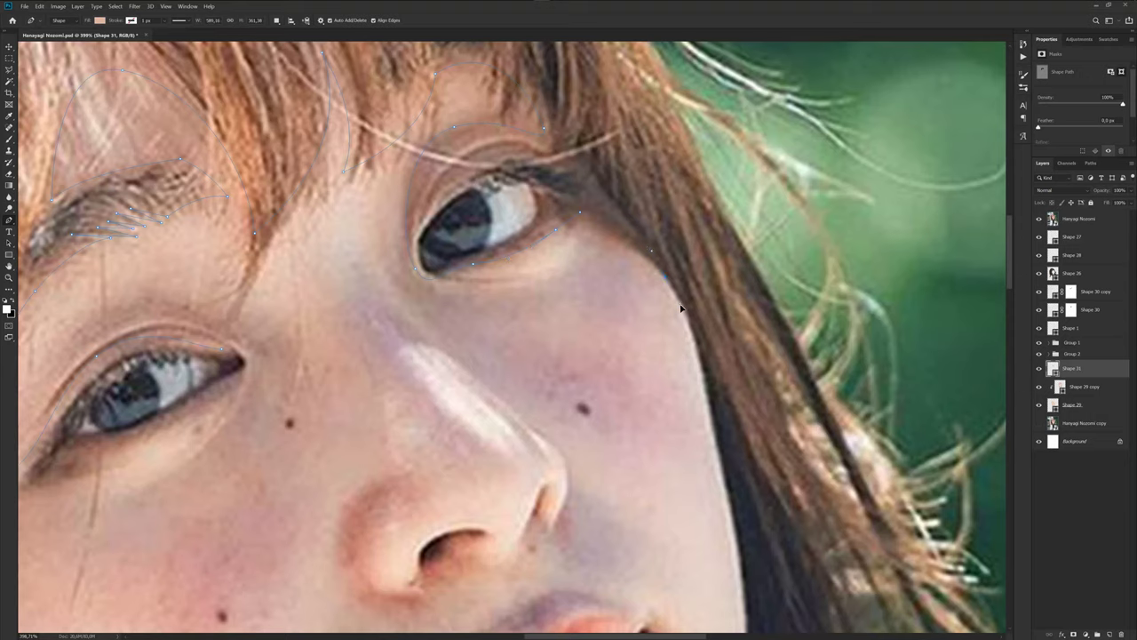
{"action": "scroll", "coordinate": [697, 320], "scroll_direction": "down", "scroll_amount": 3}
{"action": "scroll", "coordinate": [693, 353], "scroll_direction": "up", "scroll_amount": 1}
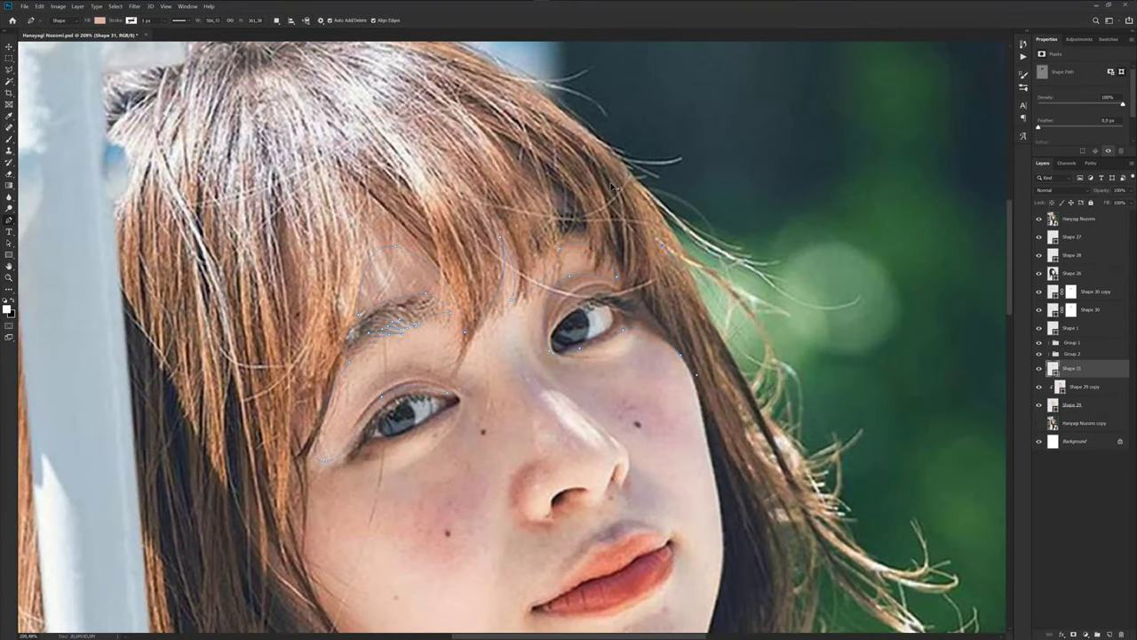
{"action": "scroll", "coordinate": [313, 436], "scroll_direction": "down", "scroll_amount": 5}
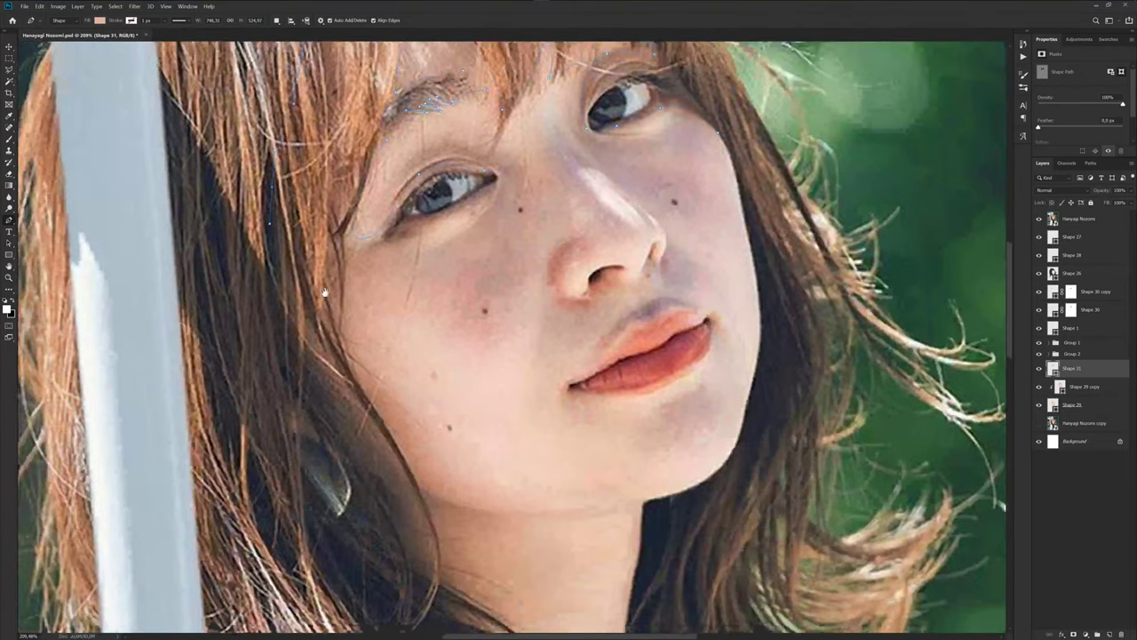
{"action": "scroll", "coordinate": [351, 311], "scroll_direction": "down", "scroll_amount": 1}
{"action": "scroll", "coordinate": [298, 303], "scroll_direction": "down", "scroll_amount": 2}
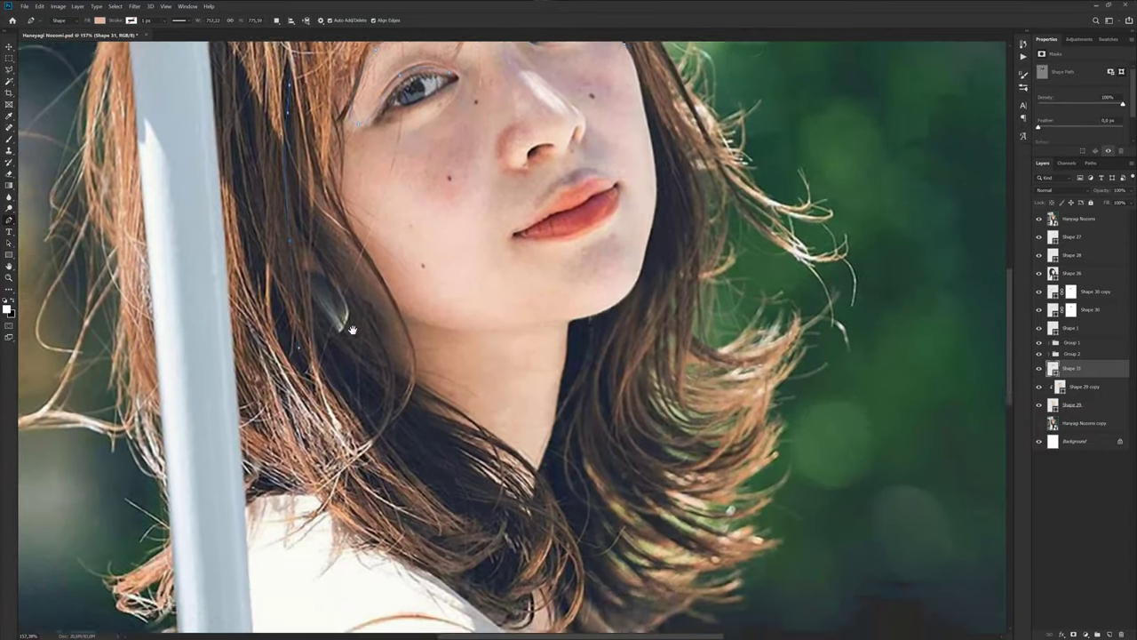
{"action": "scroll", "coordinate": [432, 399], "scroll_direction": "down", "scroll_amount": 2}
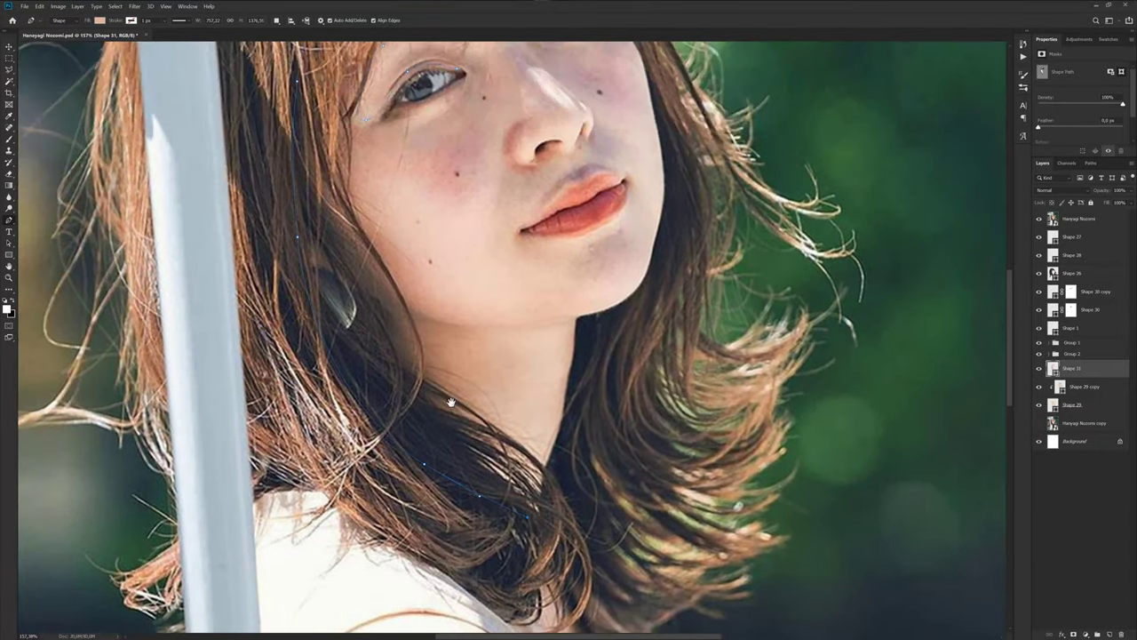
Continue Shape 31 from the jaw up the cheek and along the lower eyelid to the inner corner.
{"action": "left_click_drag", "start_coordinate": [416, 312], "coordinate": [447, 401]}
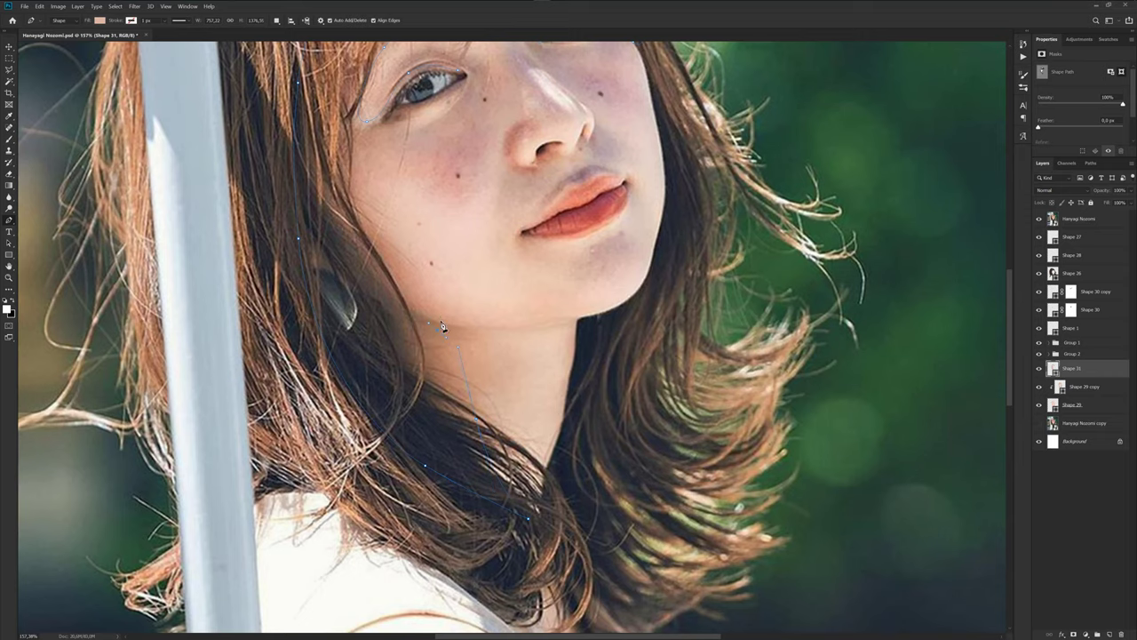
{"action": "mouse_move", "coordinate": [443, 327]}
{"action": "left_mouse_down"}
{"action": "mouse_move", "coordinate": [441, 383]}
{"action": "mouse_move", "coordinate": [508, 389]}
{"action": "left_mouse_up"}
{"action": "scroll", "coordinate": [446, 391], "scroll_direction": "up", "scroll_amount": 5}
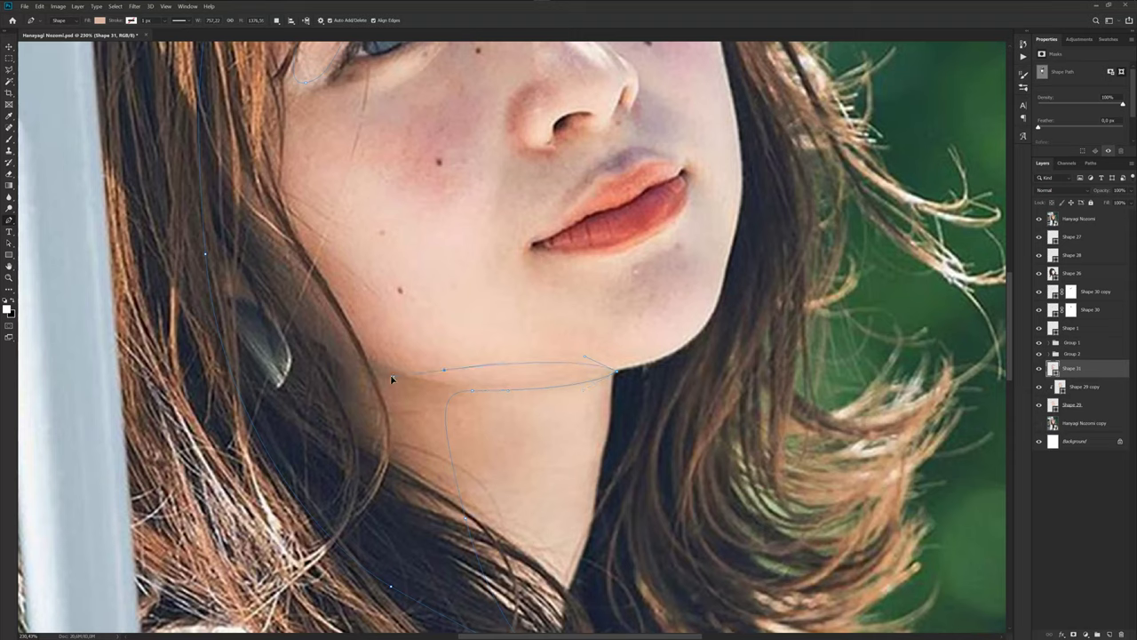
{"action": "left_click_drag", "start_coordinate": [367, 267], "coordinate": [425, 386]}
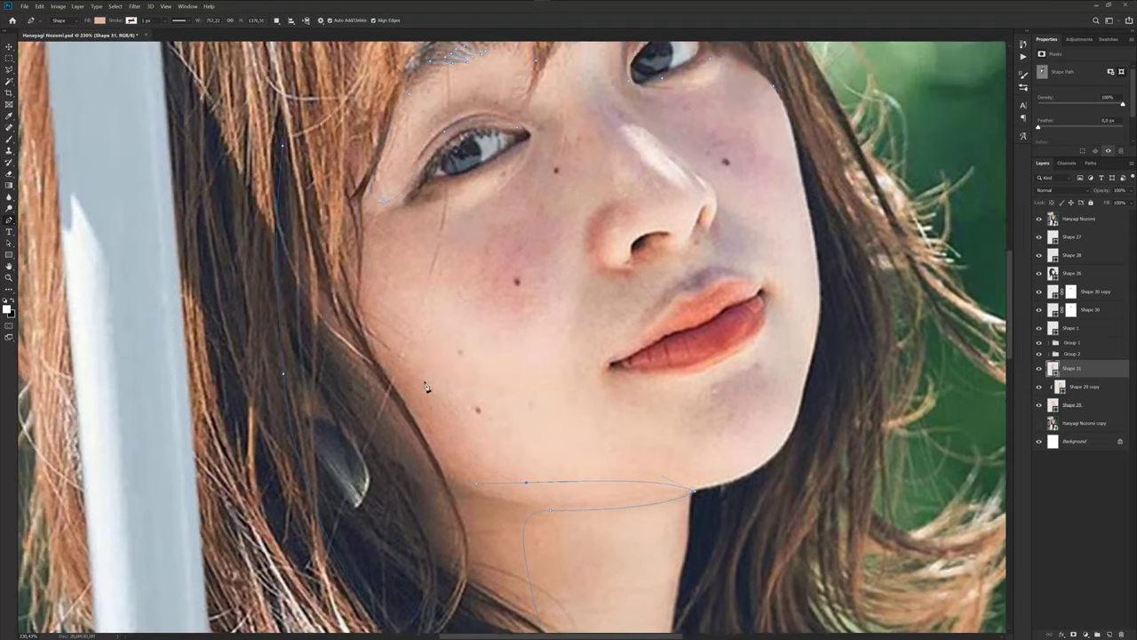
{"action": "left_click", "coordinate": [416, 343]}
{"action": "left_click_drag", "start_coordinate": [383, 248], "coordinate": [410, 353]}
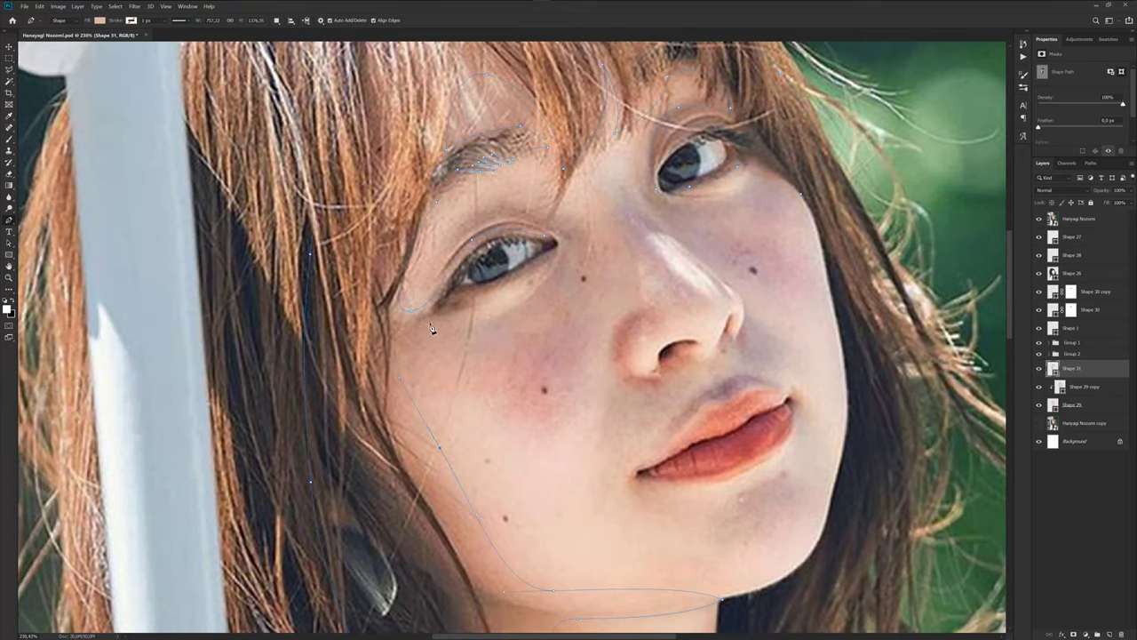
{"action": "scroll", "coordinate": [480, 306], "scroll_direction": "up", "scroll_amount": 3}
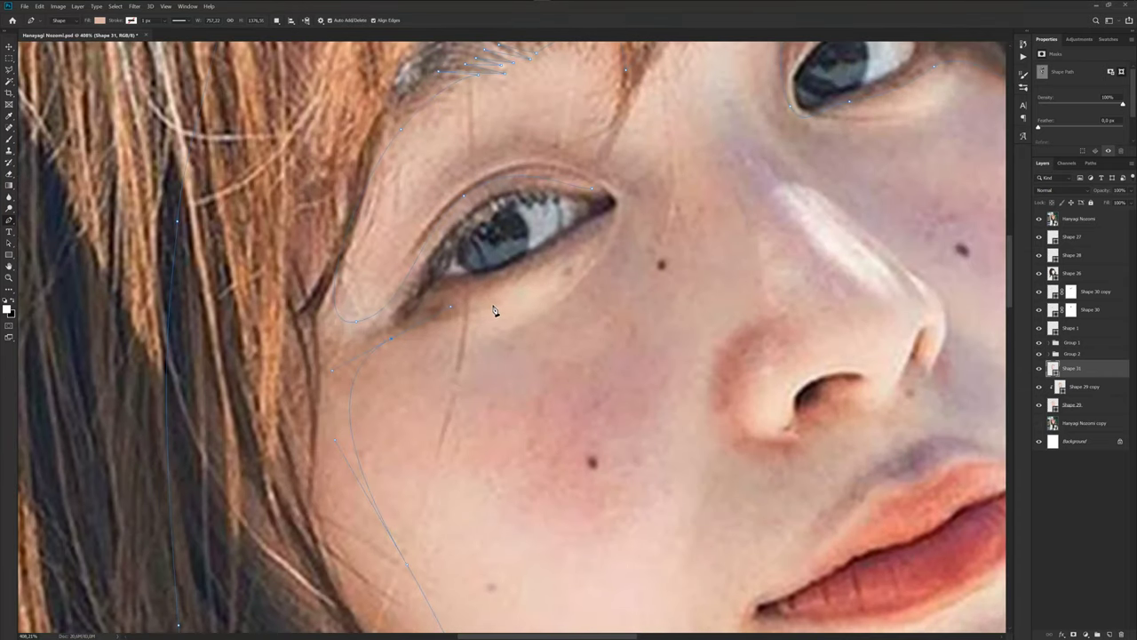
{"action": "left_click_drag", "start_coordinate": [495, 309], "coordinate": [513, 298]}
{"action": "scroll", "coordinate": [624, 222], "scroll_direction": "up", "scroll_amount": 2}
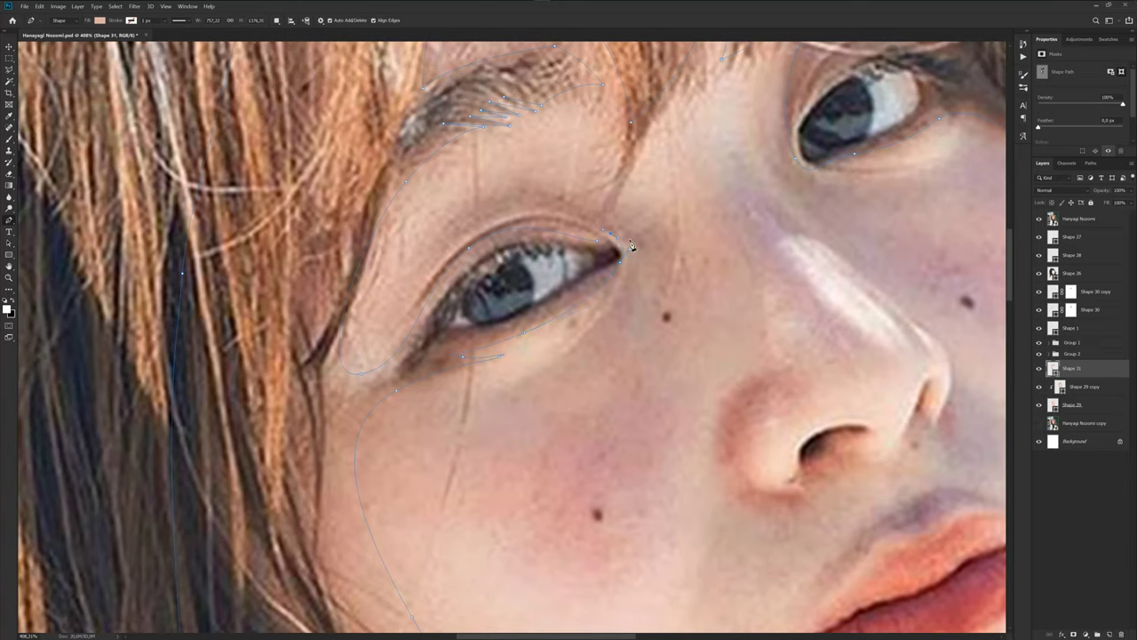
{"action": "left_click_drag", "start_coordinate": [553, 187], "coordinate": [455, 188]}
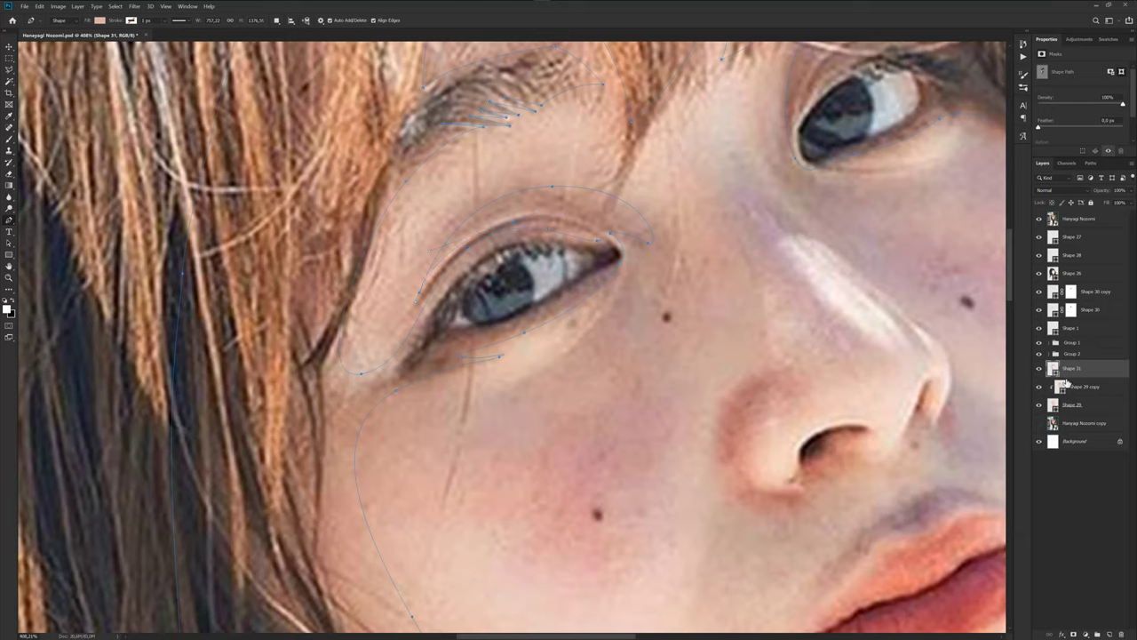
Clip Shape 31 to the skin layer below and fill it with a sampled skin tone.
{"action": "left_click", "coordinate": [1064, 375], "text": "alt"}
{"action": "double_click", "coordinate": [1057, 368]}
{"action": "left_click_drag", "start_coordinate": [548, 164], "coordinate": [336, 255]}
{"action": "left_click", "coordinate": [602, 209]}
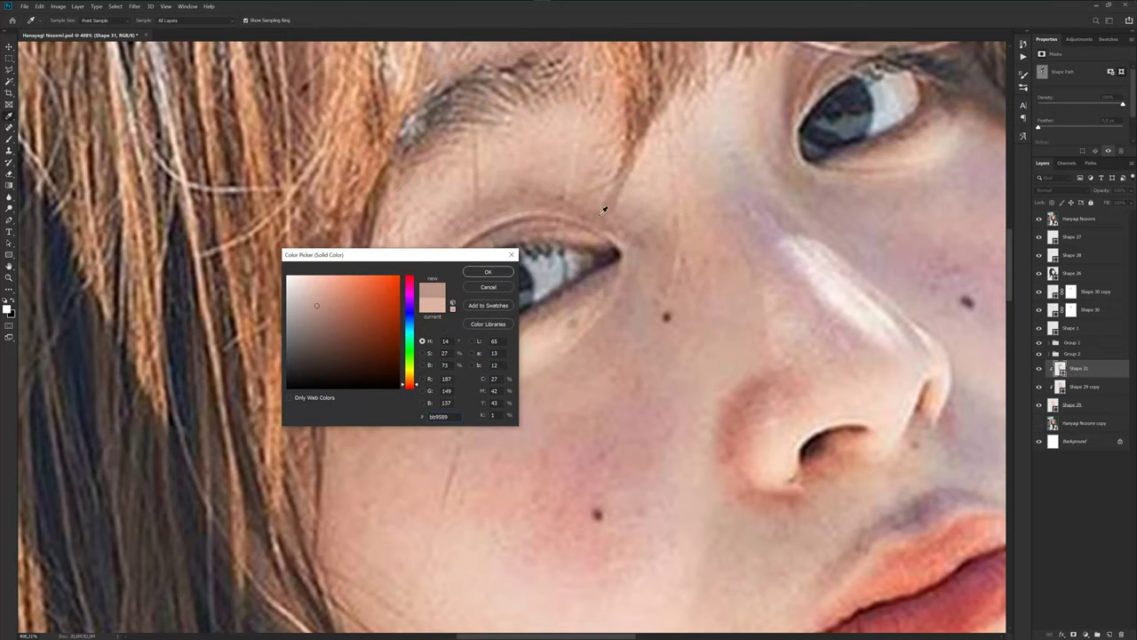
{"action": "left_click", "coordinate": [486, 272]}
Hide the reference photo, zoom out to preview the face, and save the document.
{"action": "left_click", "coordinate": [1039, 219]}
{"action": "key", "text": "ctrl+minus"}
{"action": "key", "text": "ctrl+minus"}
{"action": "key", "text": "ctrl+minus"}
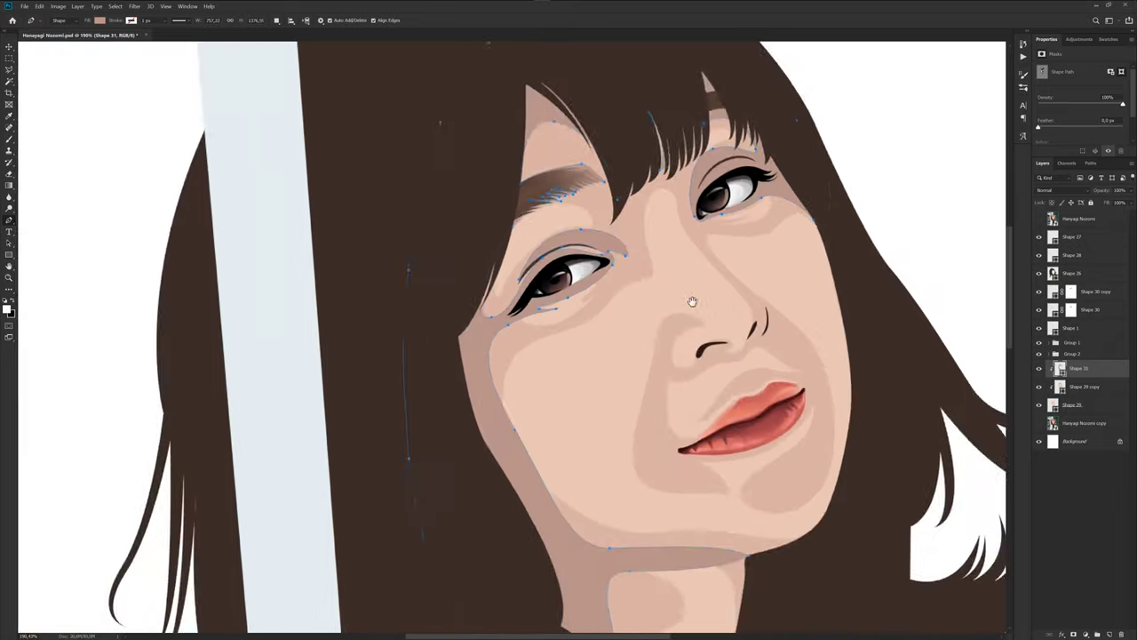
{"action": "left_click", "coordinate": [1060, 447]}
{"action": "scroll", "coordinate": [584, 327], "scroll_direction": "down", "scroll_amount": 2}
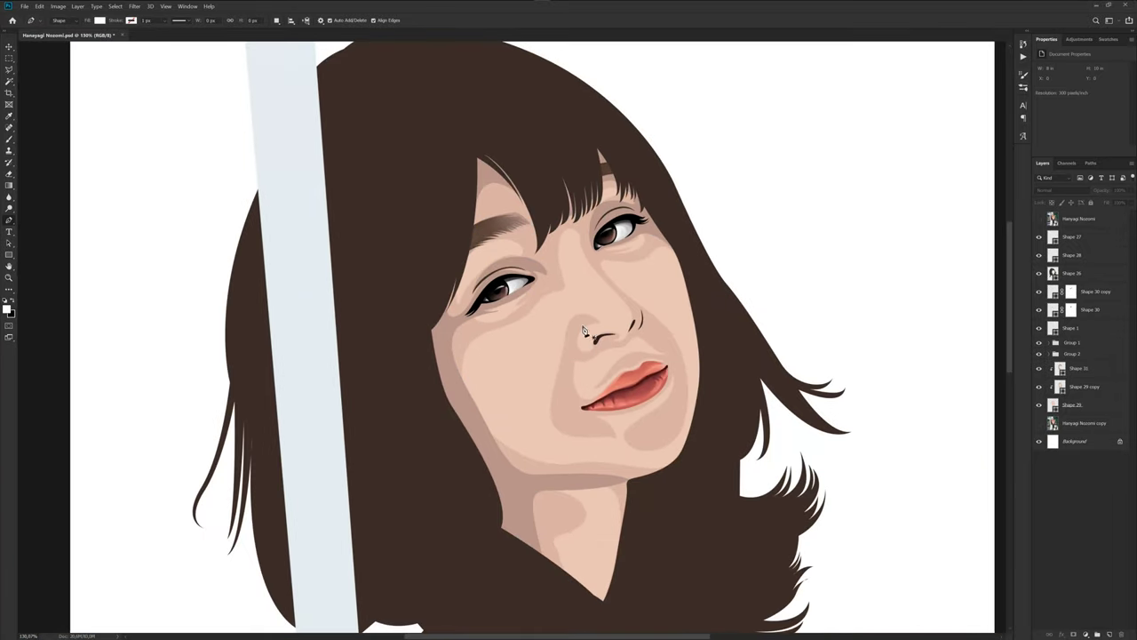
{"action": "key", "text": "ctrl+s"}
Reshape Shape 31's shading edge along the jawline and cheek, then preview it.
{"action": "left_click", "coordinate": [1039, 220]}
{"action": "left_click", "coordinate": [1092, 388]}
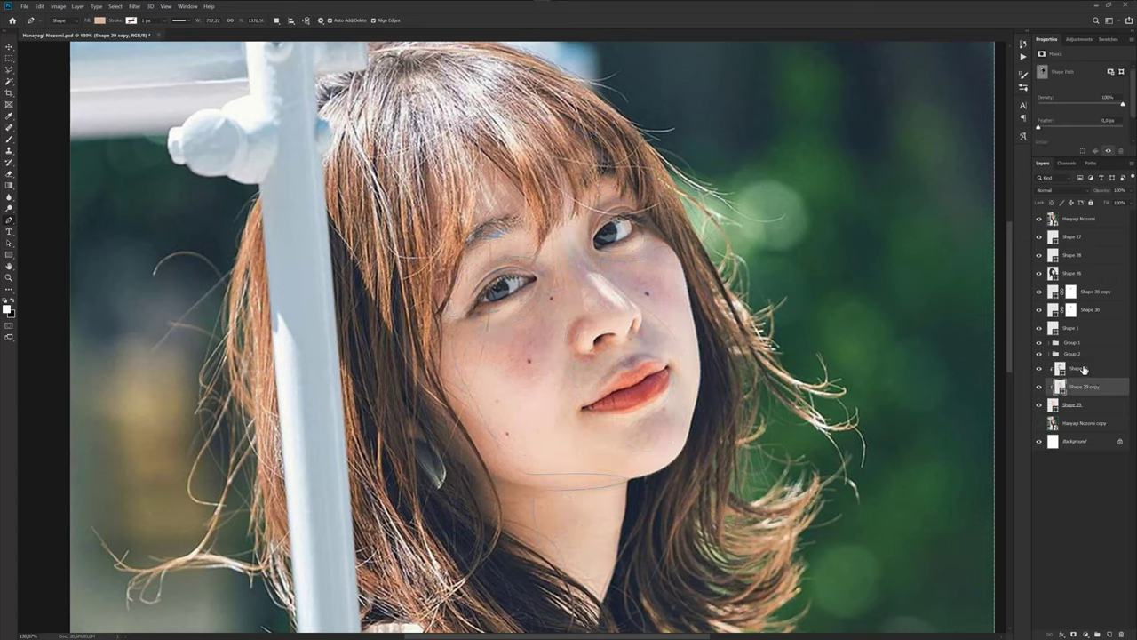
{"action": "left_click", "coordinate": [1083, 369]}
{"action": "scroll", "coordinate": [460, 382], "scroll_direction": "up", "scroll_amount": 1}
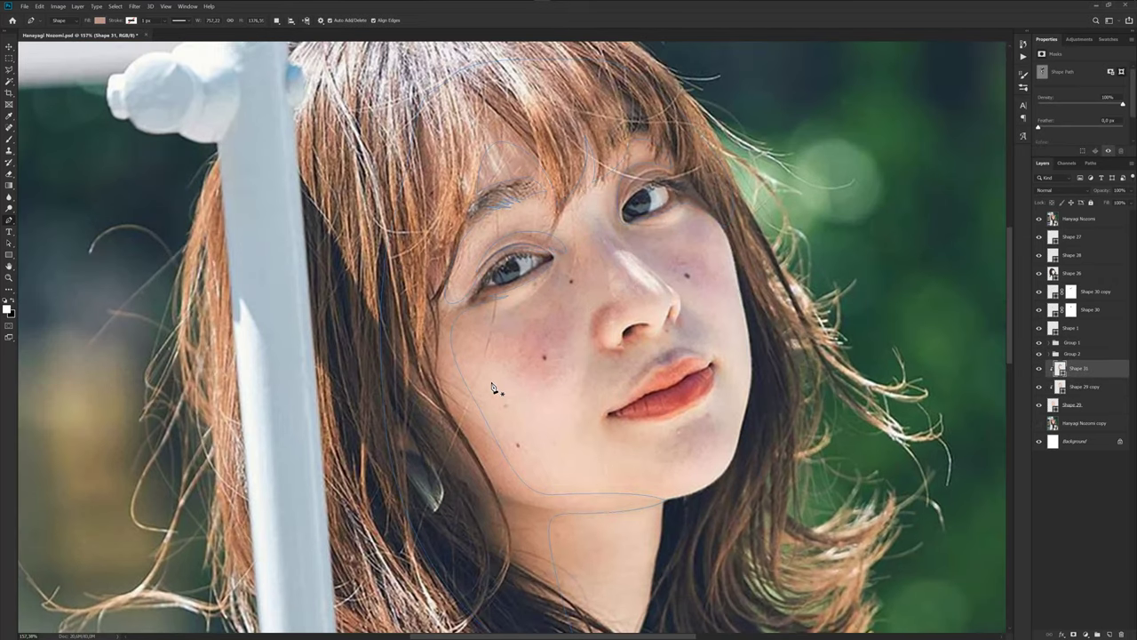
{"action": "scroll", "coordinate": [493, 386], "scroll_direction": "down", "scroll_amount": 1}
{"action": "left_click", "coordinate": [1036, 221]}
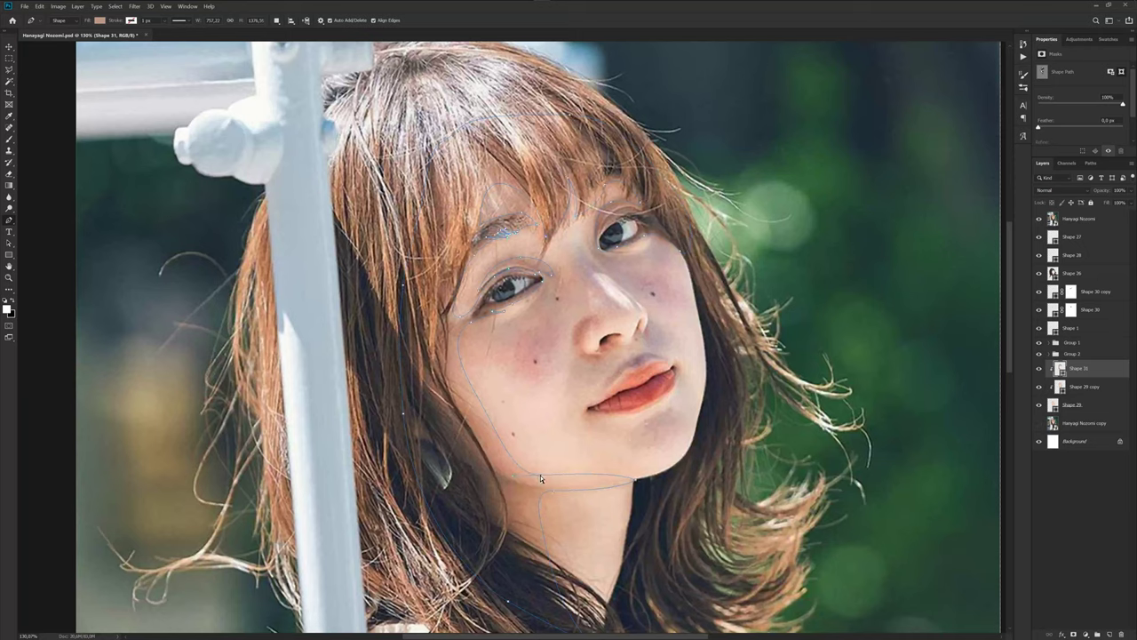
{"action": "left_click_drag", "start_coordinate": [541, 478], "coordinate": [548, 468]}
{"action": "mouse_move", "coordinate": [478, 399]}
{"action": "left_mouse_down"}
{"action": "mouse_move", "coordinate": [444, 469]}
{"action": "mouse_move", "coordinate": [434, 466]}
{"action": "left_mouse_up"}
{"action": "left_click", "coordinate": [1038, 218]}
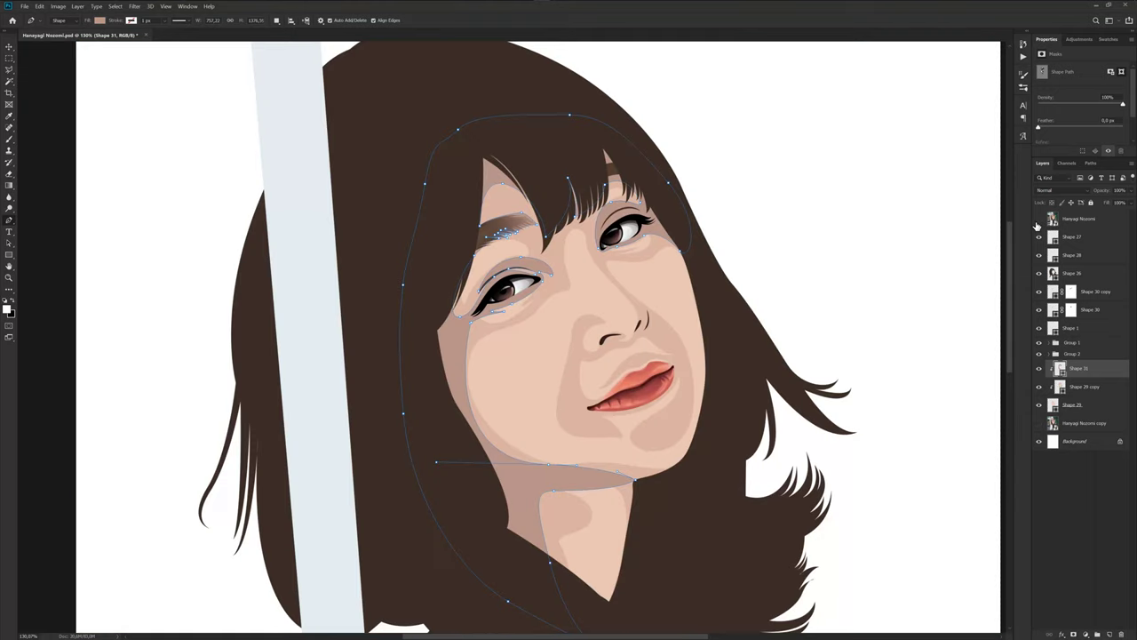
{"action": "left_click", "coordinate": [1094, 477]}
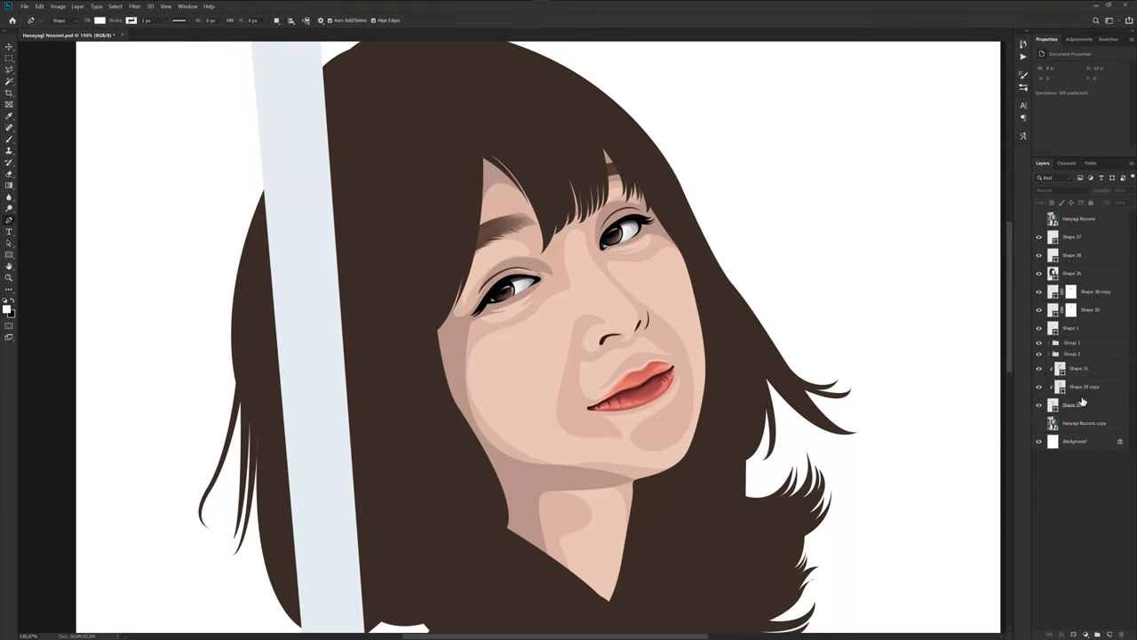
Add a chin anchor to Shape 31 and raise it to curve the chin edge.
{"action": "left_click", "coordinate": [1078, 368]}
{"action": "scroll", "coordinate": [638, 496], "scroll_direction": "up", "scroll_amount": 3}
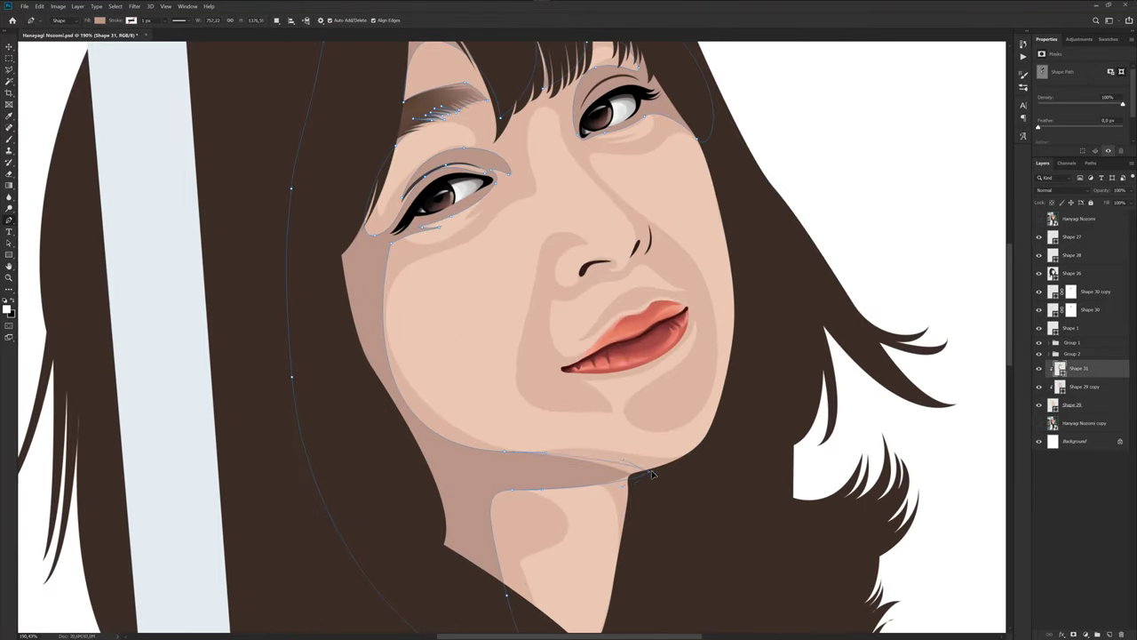
{"action": "left_click", "coordinate": [652, 474]}
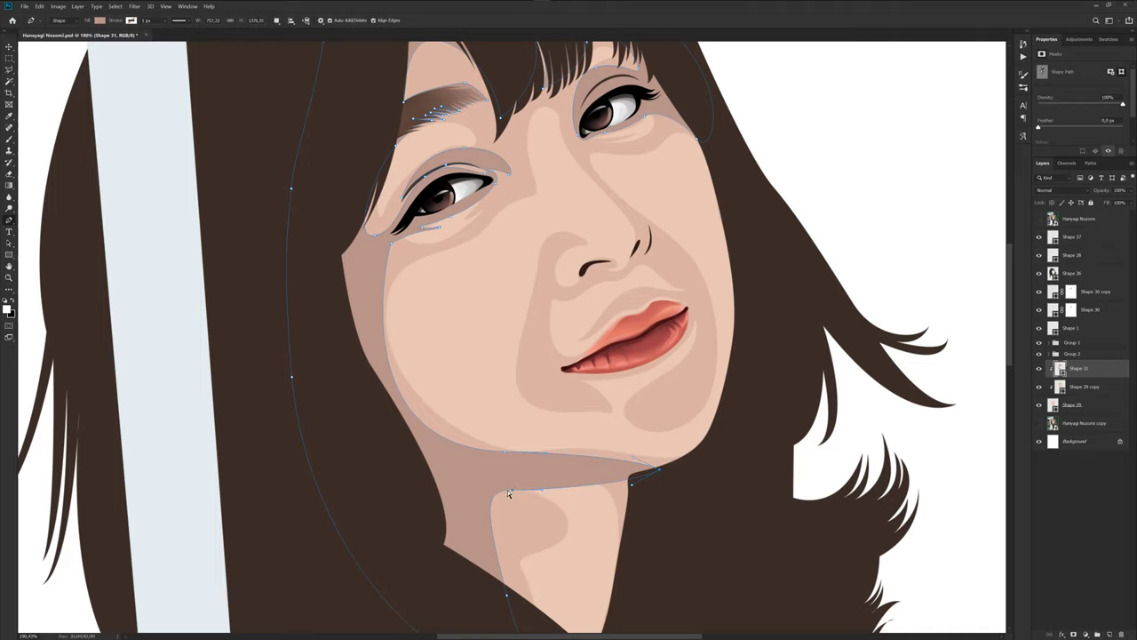
{"action": "mouse_move", "coordinate": [499, 493]}
{"action": "left_mouse_down"}
{"action": "mouse_move", "coordinate": [503, 455]}
{"action": "mouse_move", "coordinate": [534, 455]}
{"action": "left_mouse_up"}
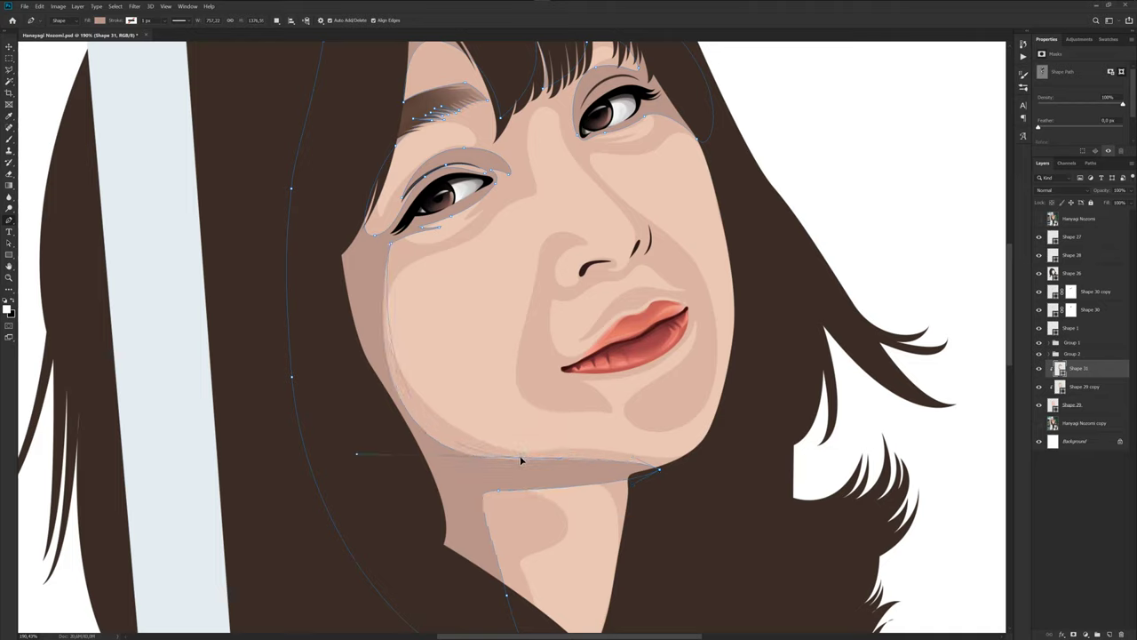
{"action": "left_click", "coordinate": [1068, 500]}
{"action": "scroll", "coordinate": [718, 400], "scroll_direction": "down", "scroll_amount": 2}
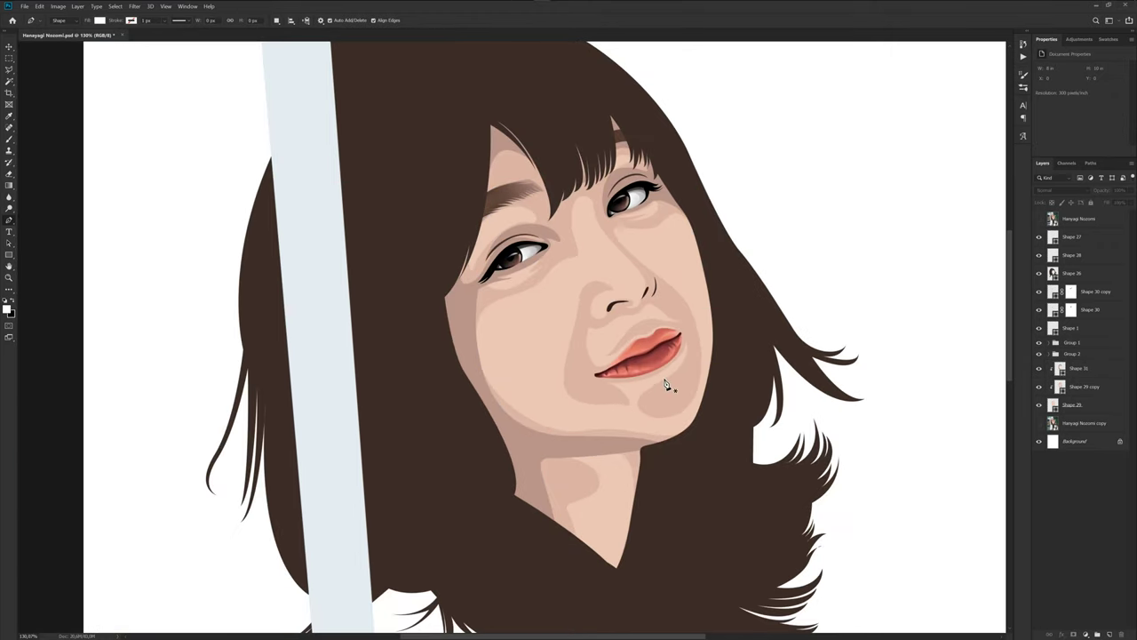
Check the YouTube live stream dashboard in another window, then return to Photoshop.
{"action": "key", "text": "alt+Tab"}
{"action": "left_click", "coordinate": [727, 287]}
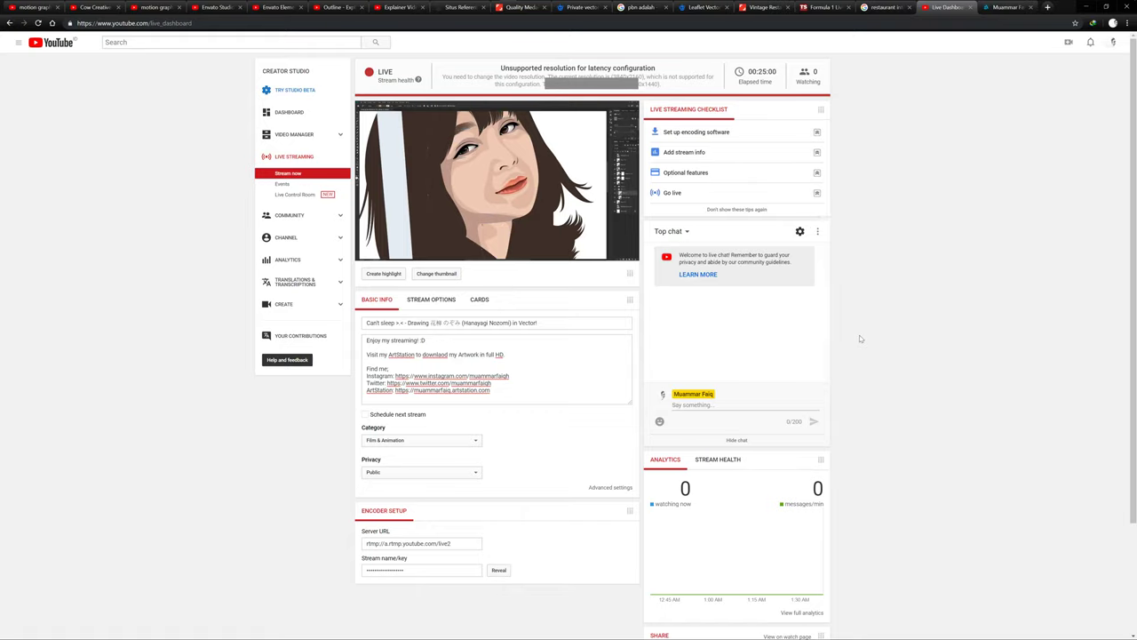
{"action": "key", "text": "alt+Tab"}
Trace Shape 31's shading edge around the nostril with the reference photo shown.
{"action": "left_click_drag", "start_coordinate": [642, 371], "coordinate": [626, 406]}
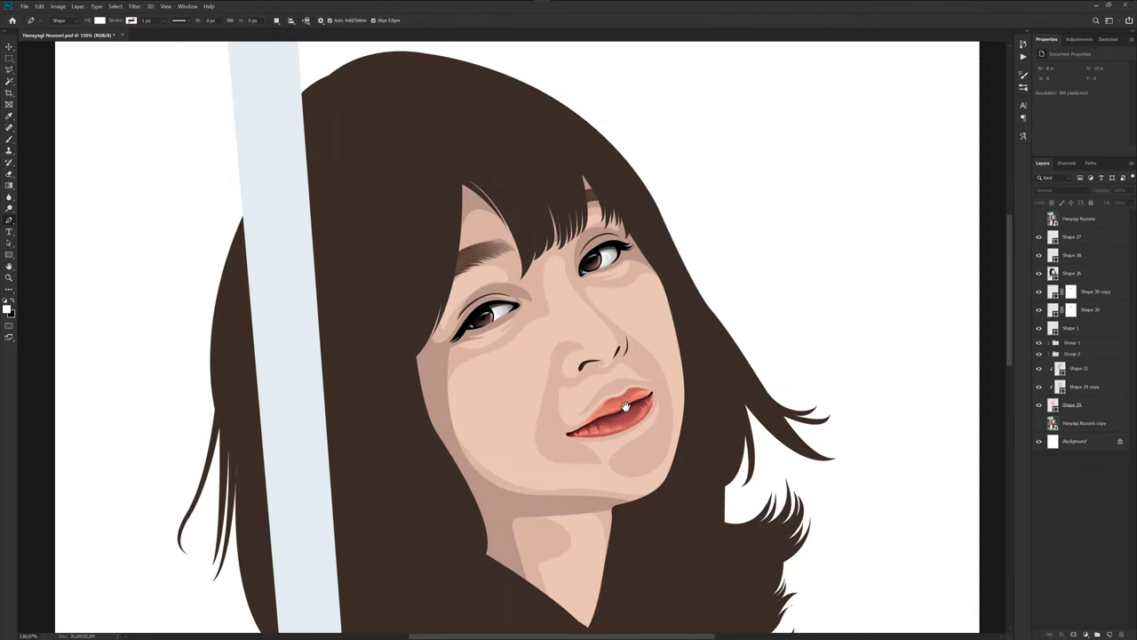
{"action": "left_click", "coordinate": [1080, 368]}
{"action": "scroll", "coordinate": [568, 369], "scroll_direction": "up", "scroll_amount": 1}
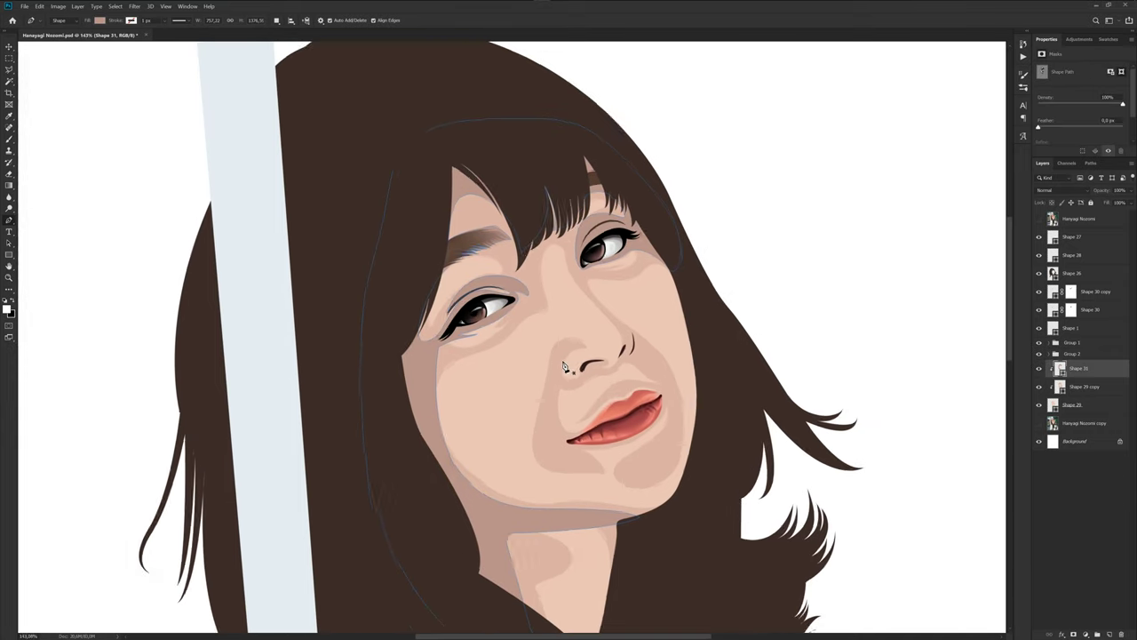
{"action": "scroll", "coordinate": [564, 367], "scroll_direction": "up", "scroll_amount": 1}
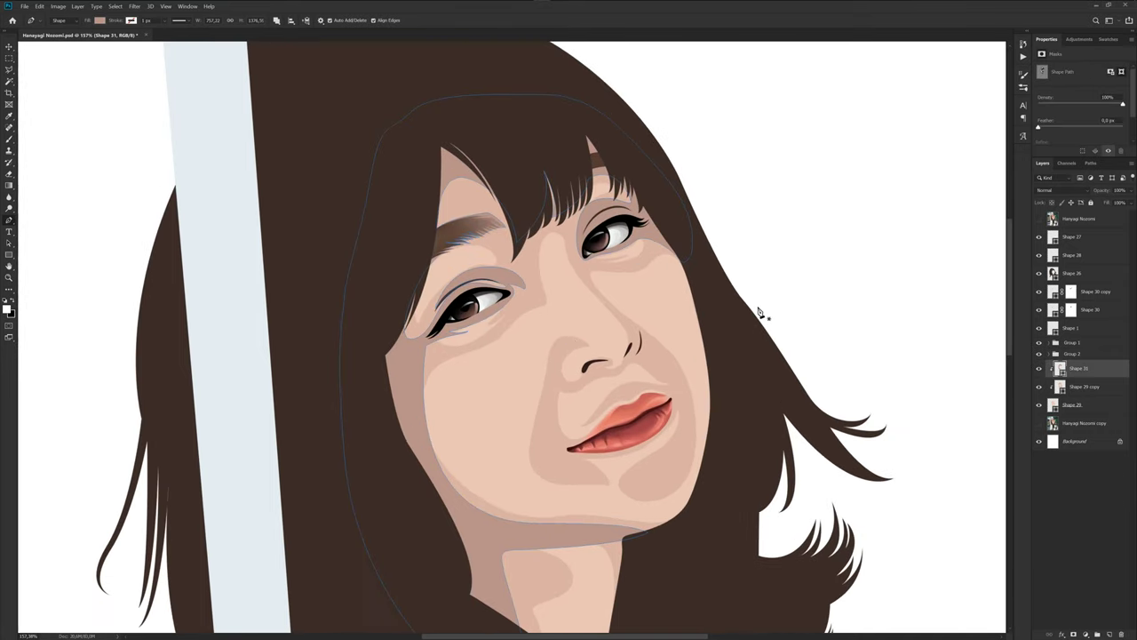
{"action": "left_click", "coordinate": [1040, 219]}
{"action": "scroll", "coordinate": [569, 386], "scroll_direction": "up", "scroll_amount": 8}
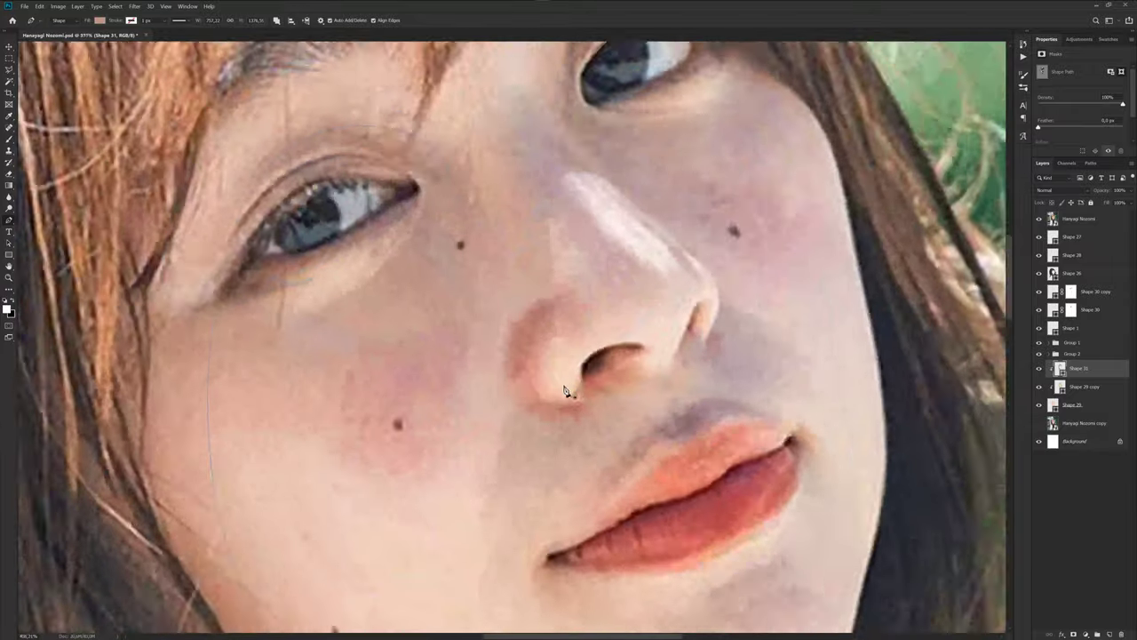
{"action": "scroll", "coordinate": [566, 391], "scroll_direction": "up", "scroll_amount": 1}
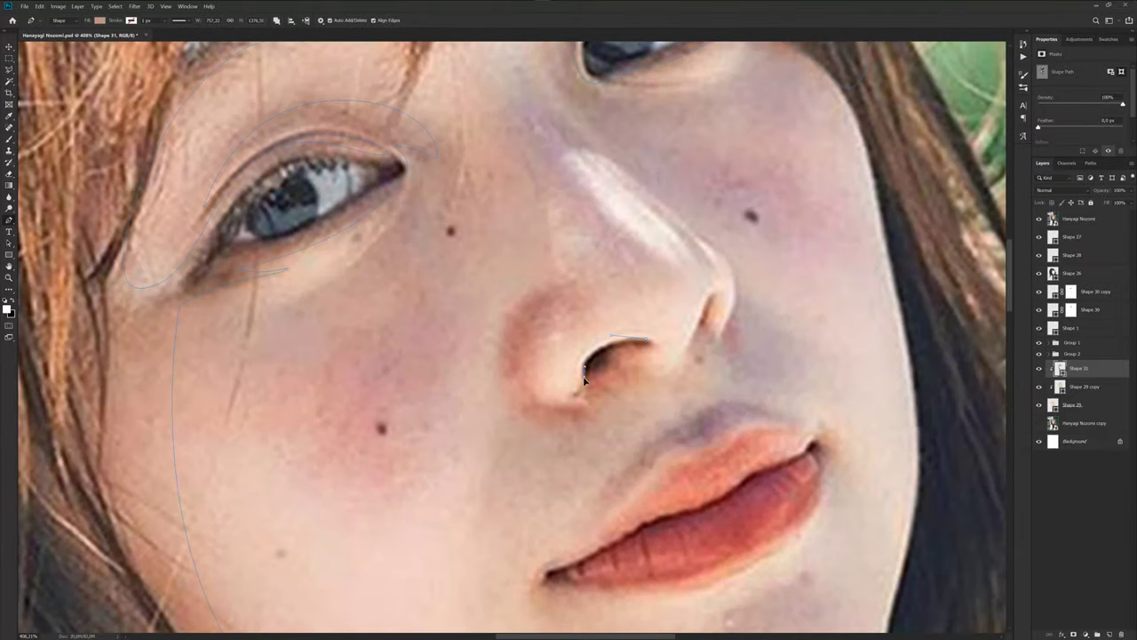
{"action": "mouse_move", "coordinate": [584, 373]}
{"action": "left_mouse_down"}
{"action": "mouse_move", "coordinate": [547, 391]}
{"action": "mouse_move", "coordinate": [525, 359]}
{"action": "left_mouse_up"}
{"action": "left_click_drag", "start_coordinate": [584, 305], "coordinate": [606, 308]}
Curve the shading down the side of the nose and close the outline.
{"action": "scroll", "coordinate": [493, 382], "scroll_direction": "down", "scroll_amount": 2}
{"action": "scroll", "coordinate": [521, 392], "scroll_direction": "down", "scroll_amount": 2}
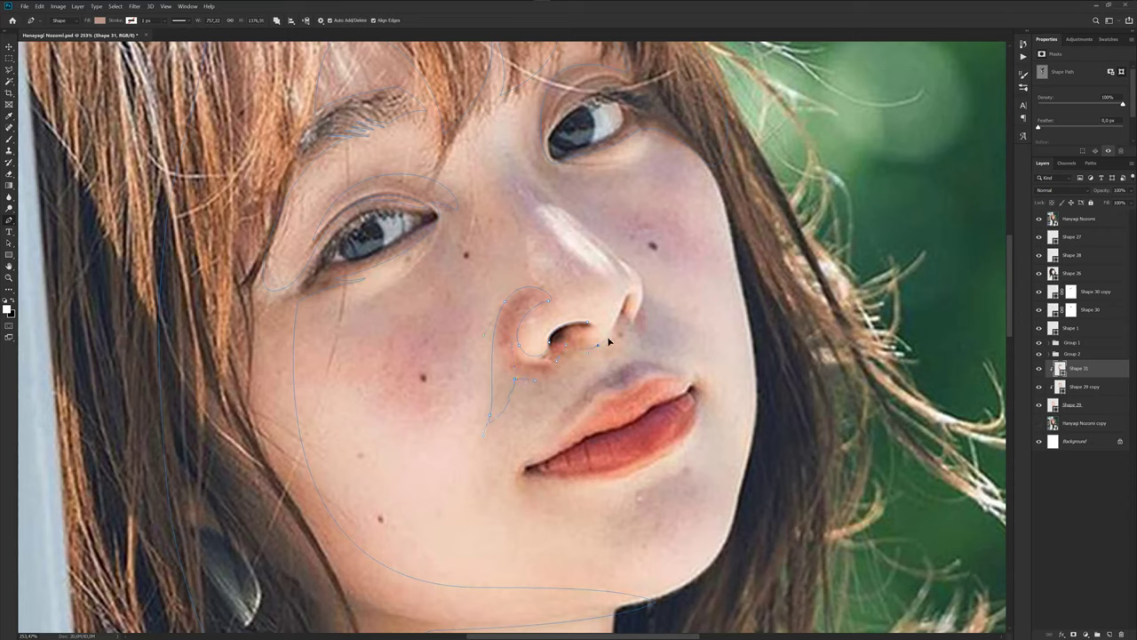
{"action": "scroll", "coordinate": [595, 333], "scroll_direction": "up", "scroll_amount": 2}
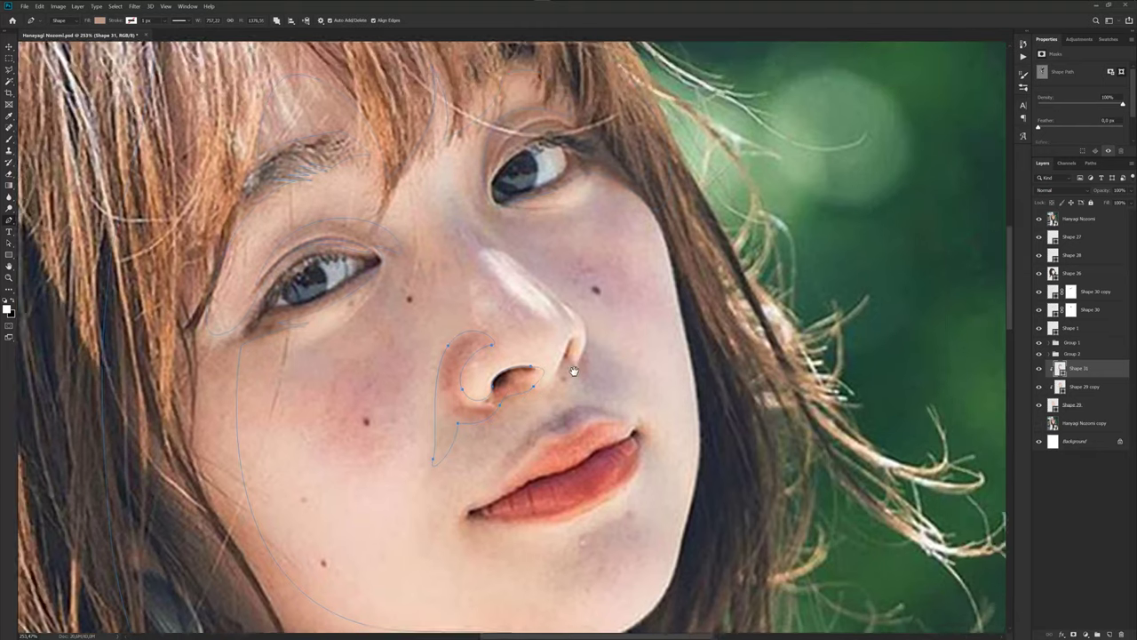
{"action": "scroll", "coordinate": [546, 402], "scroll_direction": "up", "scroll_amount": 1}
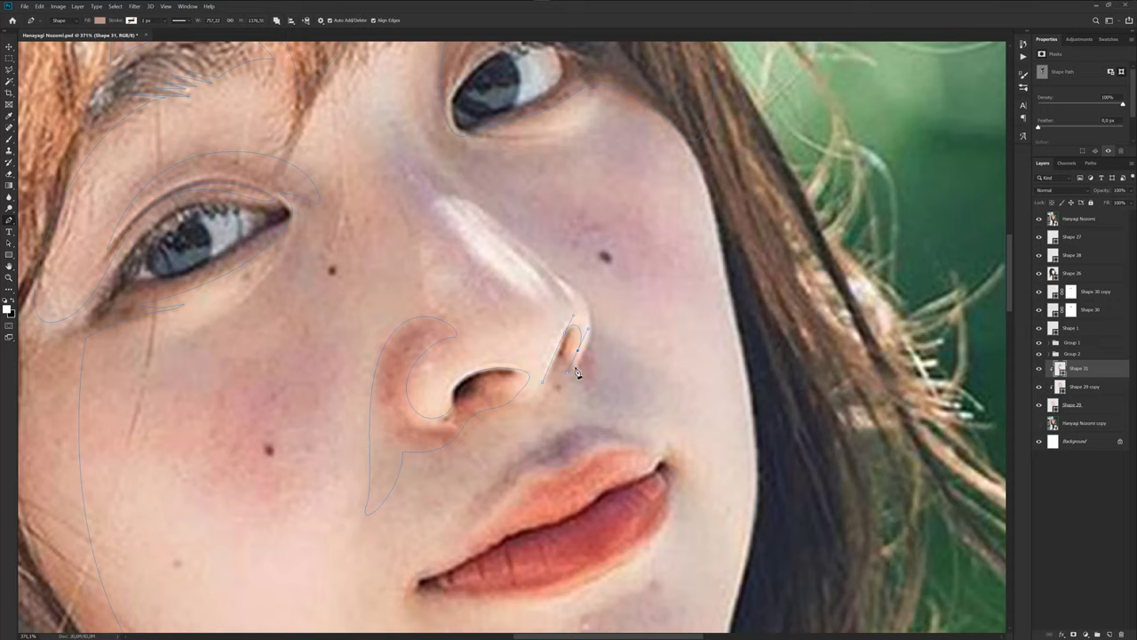
{"action": "left_click_drag", "start_coordinate": [588, 300], "coordinate": [613, 358]}
{"action": "left_click", "coordinate": [545, 383]}
Add and adjust anchors above the upper lip, then preview the shading without the photo.
{"action": "scroll", "coordinate": [559, 382], "scroll_direction": "down", "scroll_amount": 2}
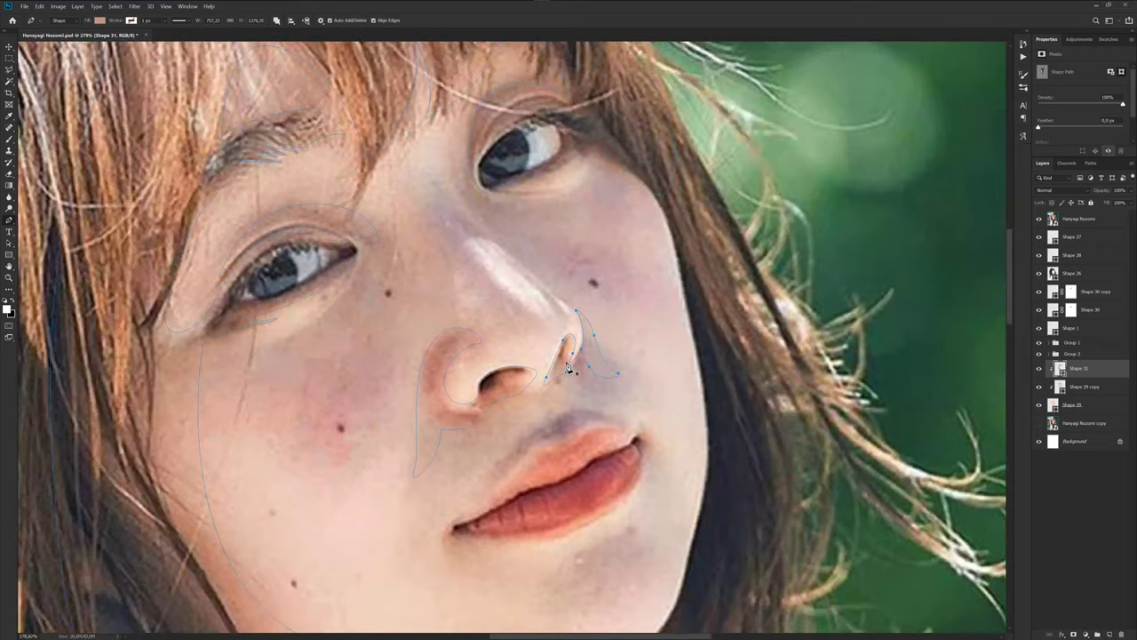
{"action": "scroll", "coordinate": [573, 391], "scroll_direction": "down", "scroll_amount": 2}
{"action": "scroll", "coordinate": [538, 449], "scroll_direction": "up", "scroll_amount": 2}
{"action": "scroll", "coordinate": [520, 476], "scroll_direction": "up", "scroll_amount": 2}
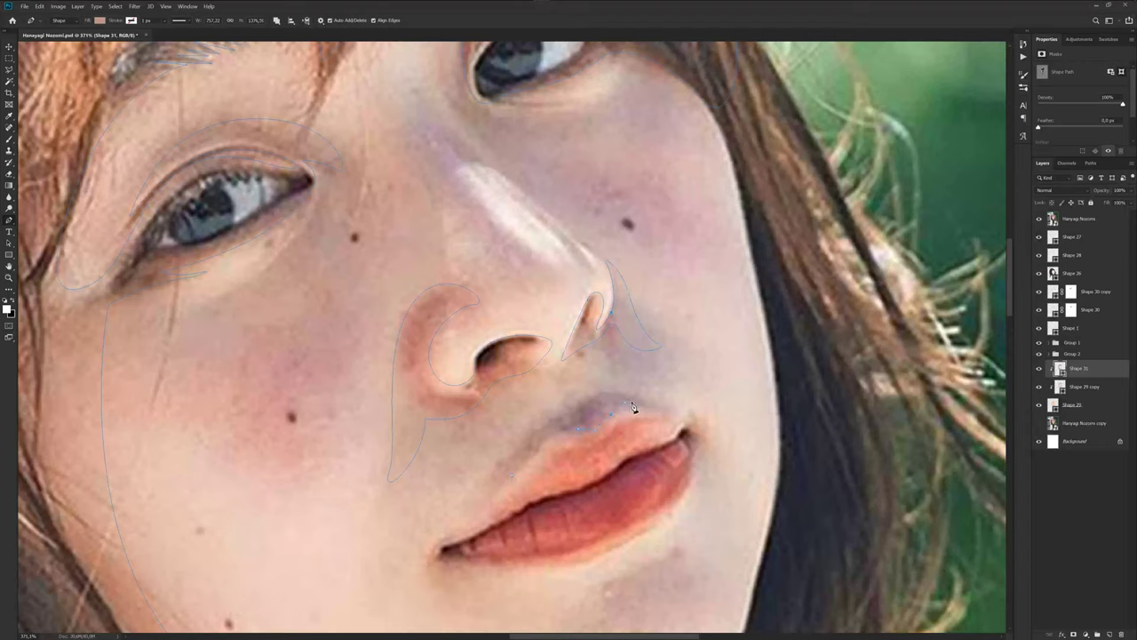
{"action": "left_click", "coordinate": [559, 424]}
{"action": "left_click", "coordinate": [592, 407]}
{"action": "left_click", "coordinate": [1039, 219]}
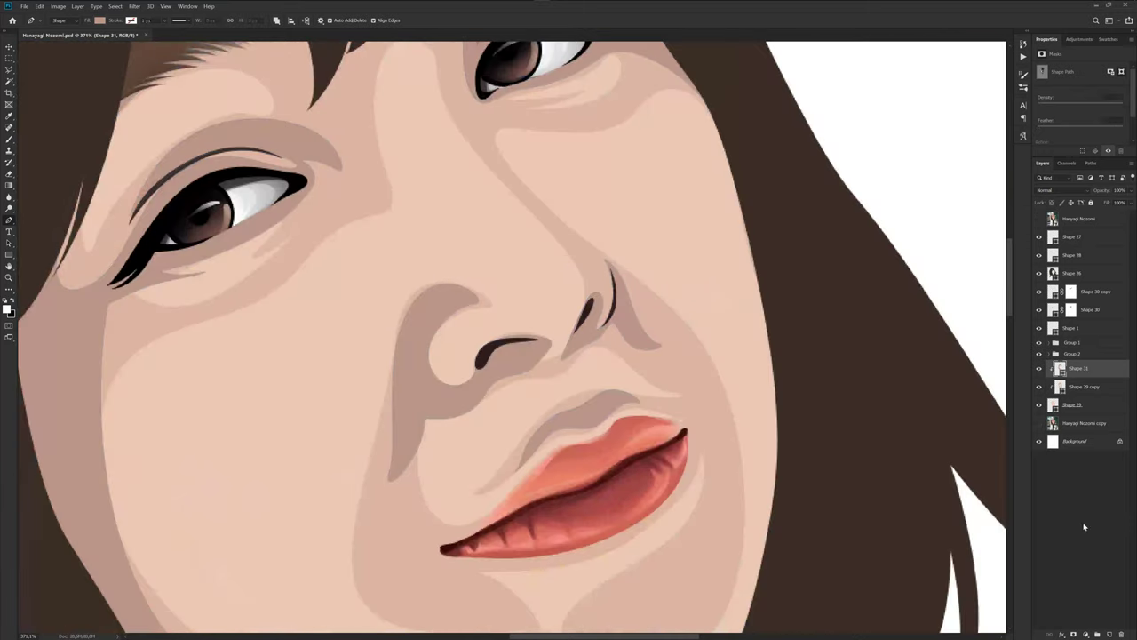
{"action": "left_click", "coordinate": [1084, 527]}
{"action": "scroll", "coordinate": [708, 414], "scroll_direction": "down", "scroll_amount": 4}
{"action": "scroll", "coordinate": [693, 411], "scroll_direction": "down", "scroll_amount": 3}
{"action": "scroll", "coordinate": [690, 411], "scroll_direction": "down", "scroll_amount": 2}
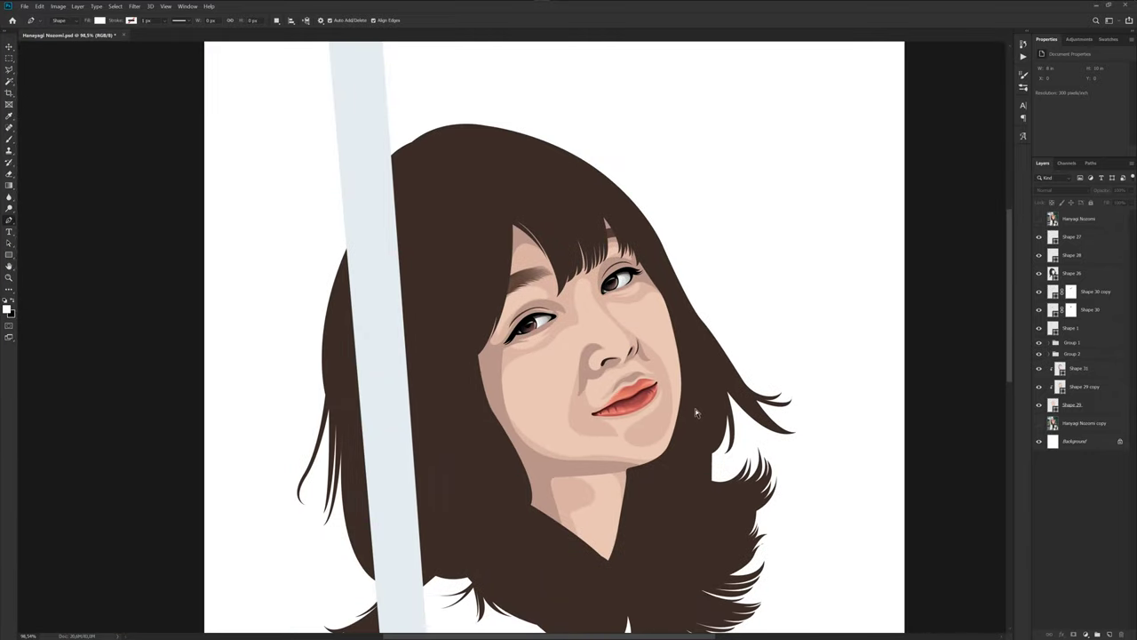
Extend Shape 31 with curved anchors around the lip corners.
{"action": "scroll", "coordinate": [702, 396], "scroll_direction": "up", "scroll_amount": 2}
{"action": "scroll", "coordinate": [708, 388], "scroll_direction": "up", "scroll_amount": 1}
{"action": "left_click", "coordinate": [1078, 367]}
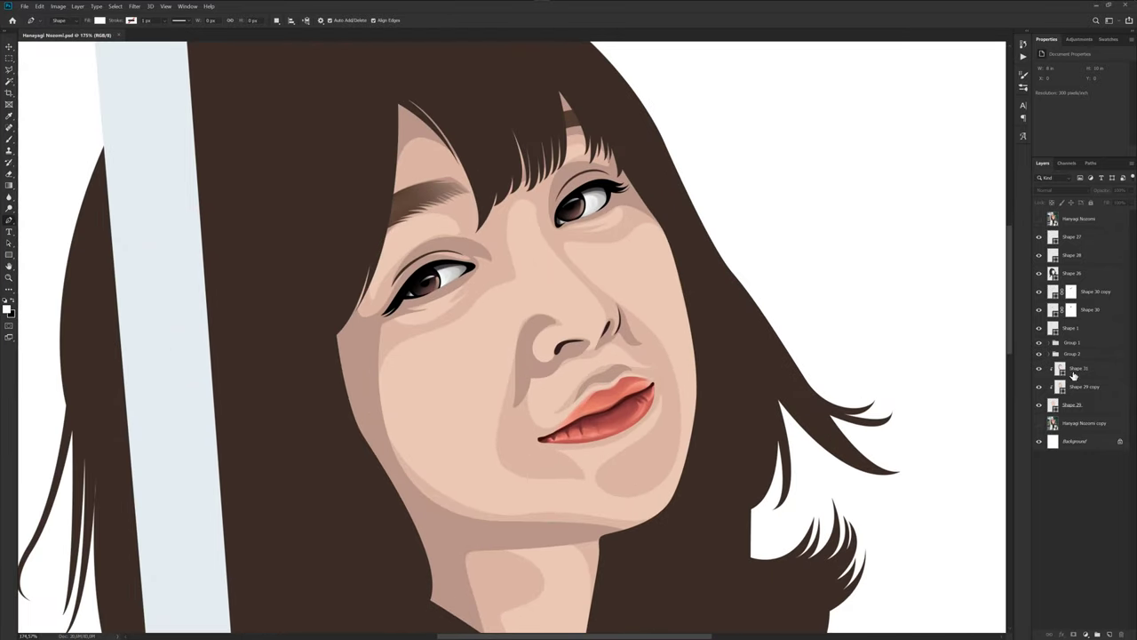
{"action": "left_click", "coordinate": [1039, 219]}
{"action": "scroll", "coordinate": [622, 391], "scroll_direction": "up", "scroll_amount": 1}
{"action": "scroll", "coordinate": [583, 401], "scroll_direction": "up", "scroll_amount": 2}
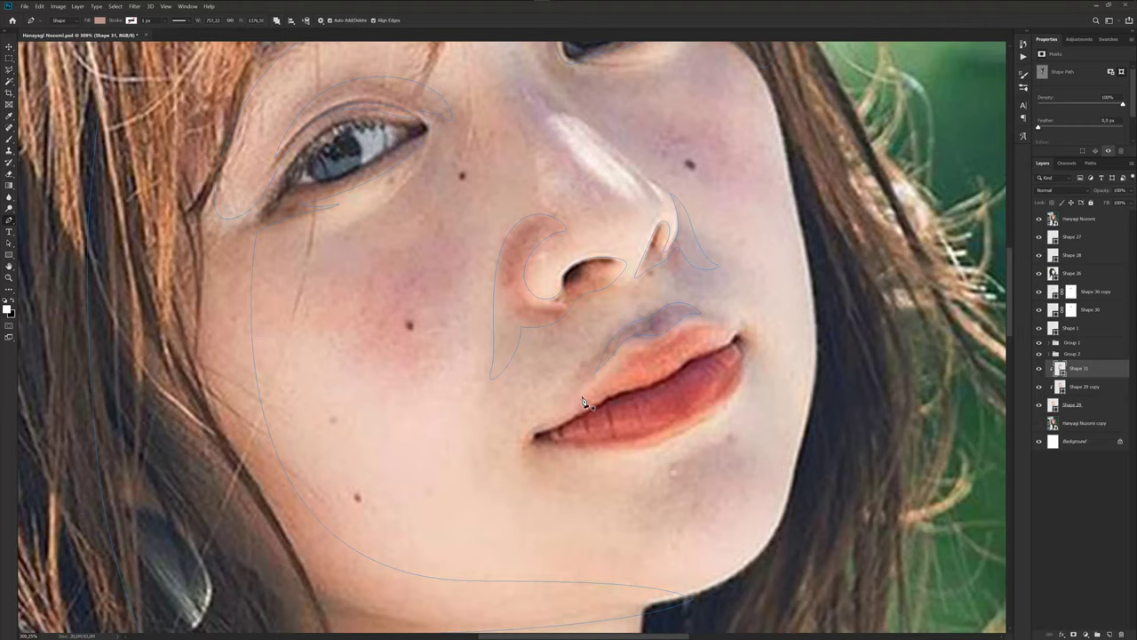
{"action": "left_click", "coordinate": [590, 397]}
{"action": "left_click_drag", "start_coordinate": [524, 430], "coordinate": [505, 430]}
{"action": "left_click_drag", "start_coordinate": [720, 407], "coordinate": [746, 384]}
{"action": "left_click_drag", "start_coordinate": [744, 323], "coordinate": [733, 318]}
Preview the whole illustration, then reselect Shape 31 with the reference photo shown.
{"action": "left_click", "coordinate": [1053, 219]}
{"action": "left_click", "coordinate": [1099, 507]}
{"action": "key", "text": "ctrl+0"}
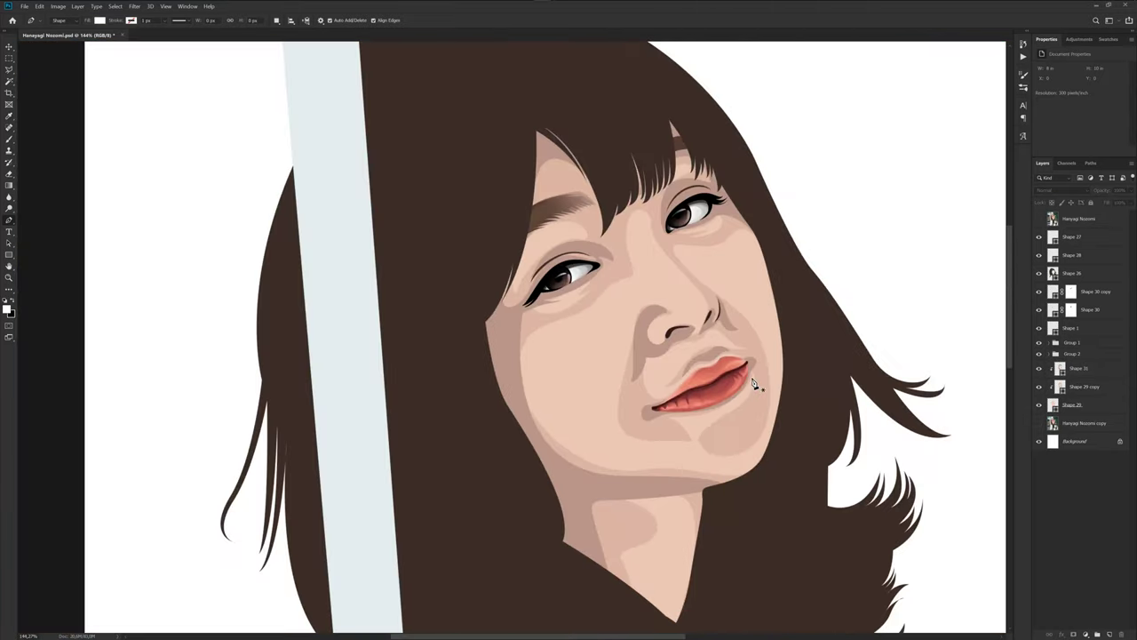
{"action": "scroll", "coordinate": [608, 373], "scroll_direction": "up", "scroll_amount": 3}
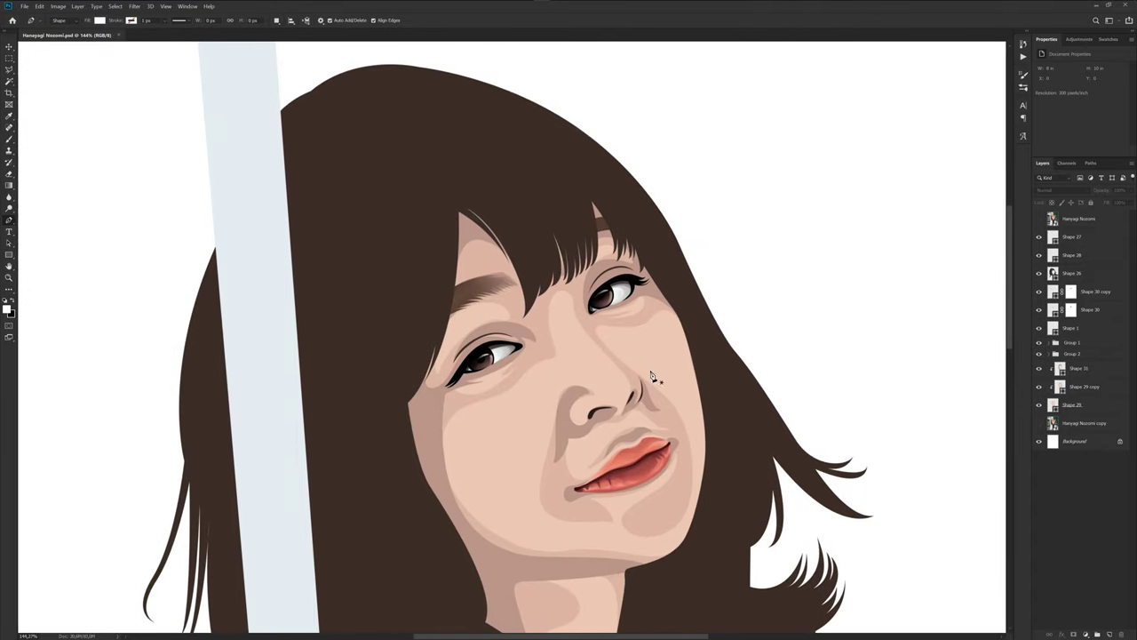
{"action": "left_click", "coordinate": [1082, 387]}
{"action": "left_click", "coordinate": [1040, 219]}
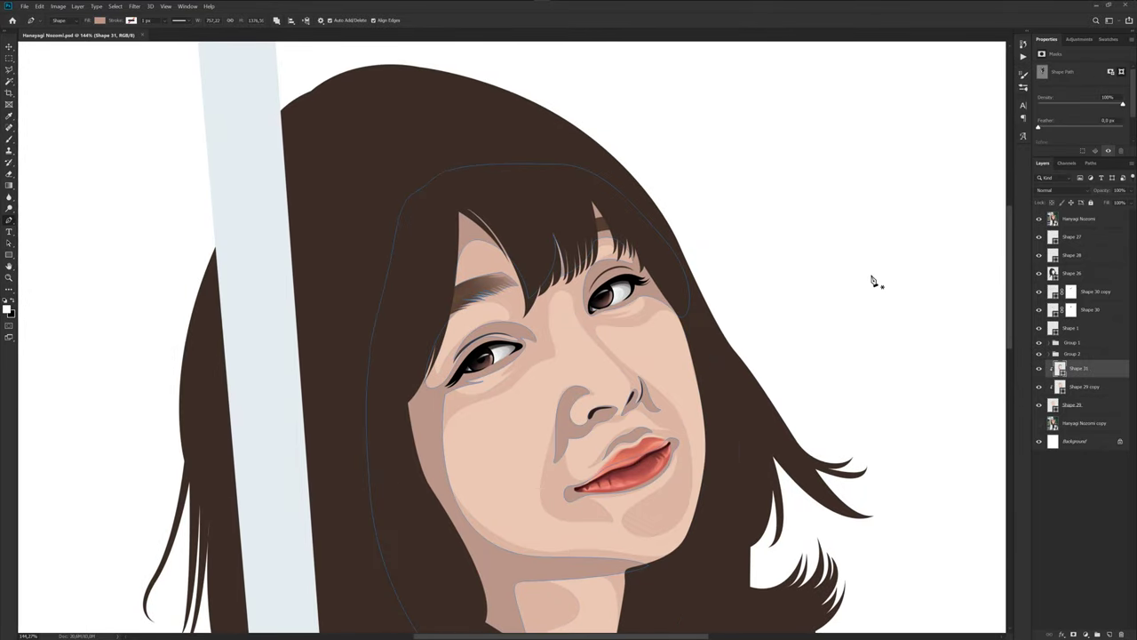
{"action": "scroll", "coordinate": [579, 318], "scroll_direction": "up", "scroll_amount": 2}
{"action": "scroll", "coordinate": [578, 333], "scroll_direction": "down", "scroll_amount": 1}
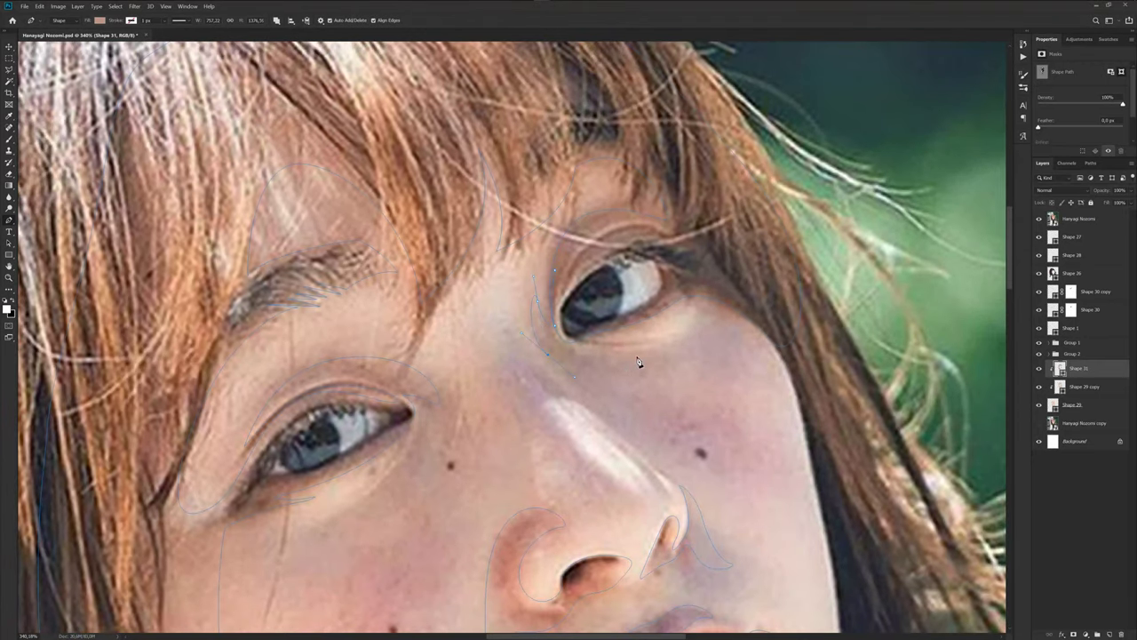
Extend the shading outline near the inner eye corner and check it without the photo.
{"action": "left_click_drag", "start_coordinate": [638, 361], "coordinate": [648, 356]}
{"action": "left_click", "coordinate": [1038, 219]}
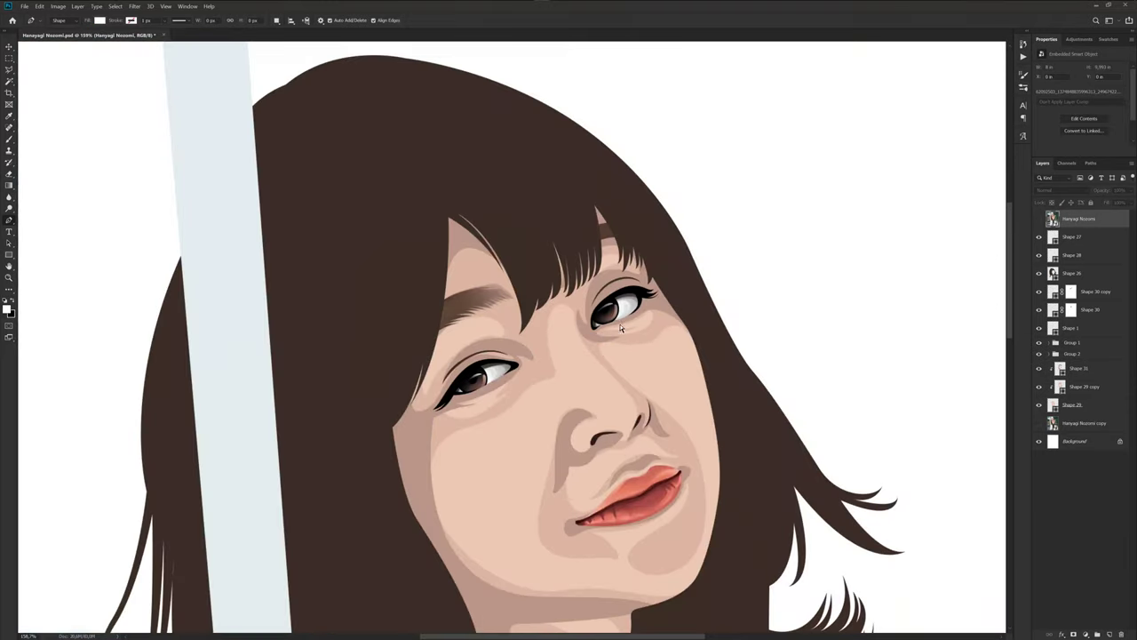
{"action": "scroll", "coordinate": [582, 389], "scroll_direction": "down", "scroll_amount": 3}
{"action": "scroll", "coordinate": [597, 395], "scroll_direction": "down", "scroll_amount": 3}
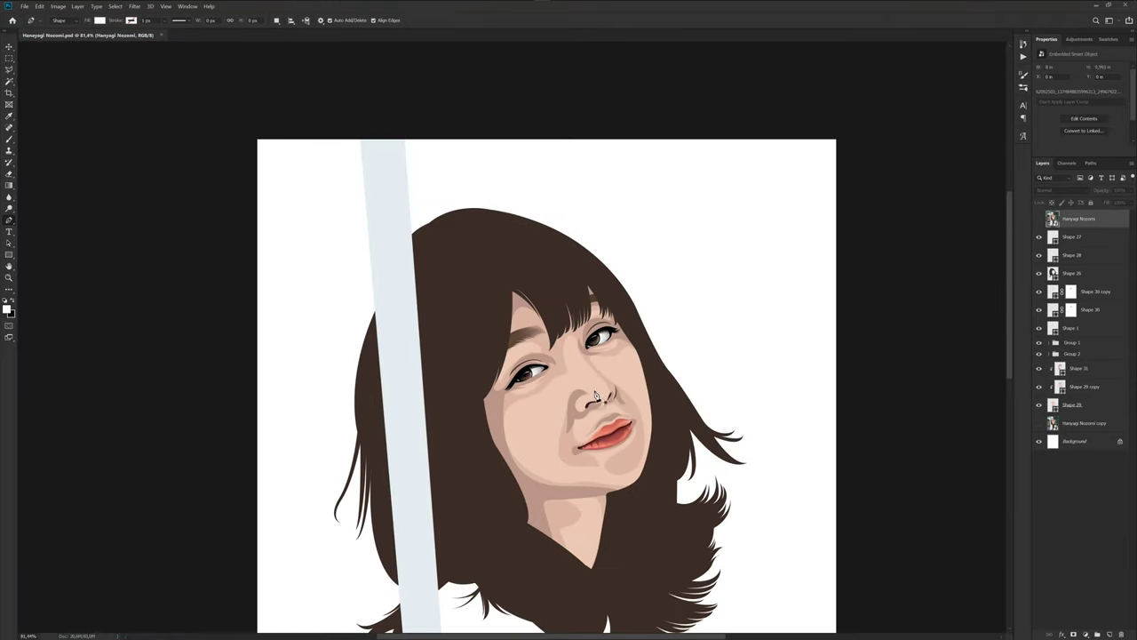
{"action": "scroll", "coordinate": [597, 396], "scroll_direction": "down", "scroll_amount": 2}
{"action": "scroll", "coordinate": [569, 356], "scroll_direction": "up", "scroll_amount": 1}
{"action": "scroll", "coordinate": [535, 307], "scroll_direction": "up", "scroll_amount": 4}
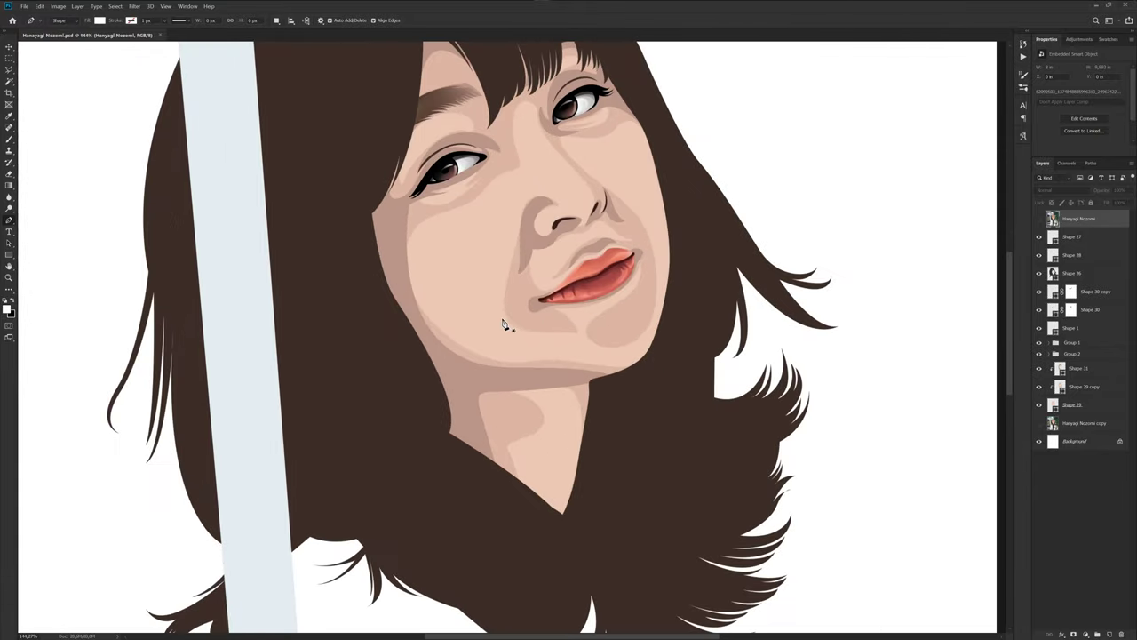
{"action": "scroll", "coordinate": [616, 376], "scroll_direction": "up", "scroll_amount": 3}
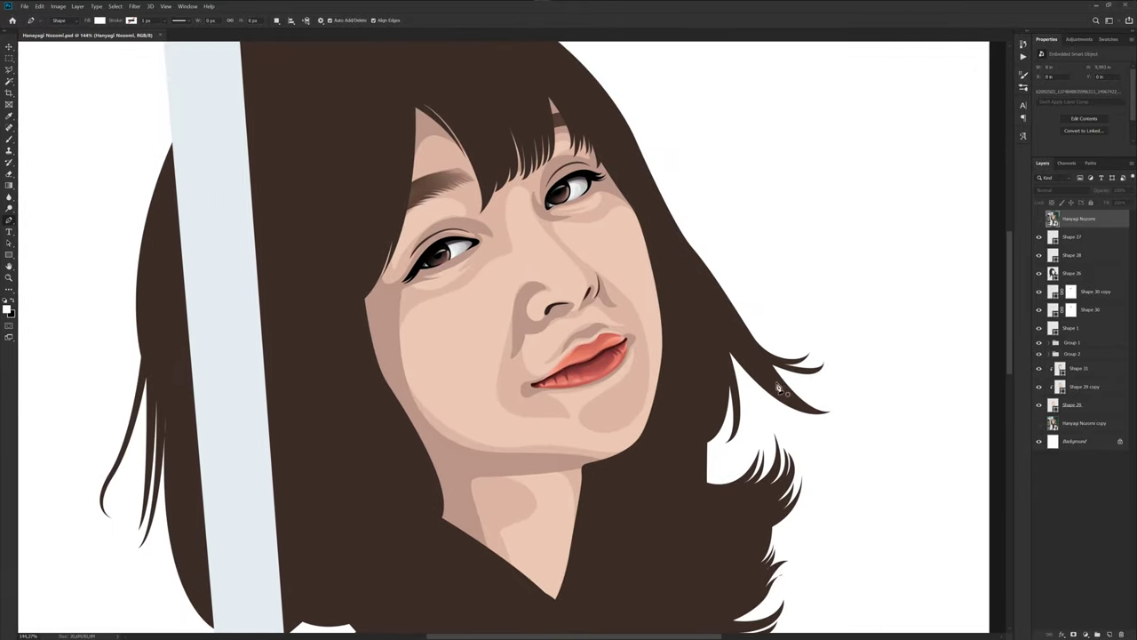
Draw a closed three-point shadow shape just below the lower lip.
{"action": "left_click", "coordinate": [1083, 372]}
{"action": "left_click", "coordinate": [1038, 219]}
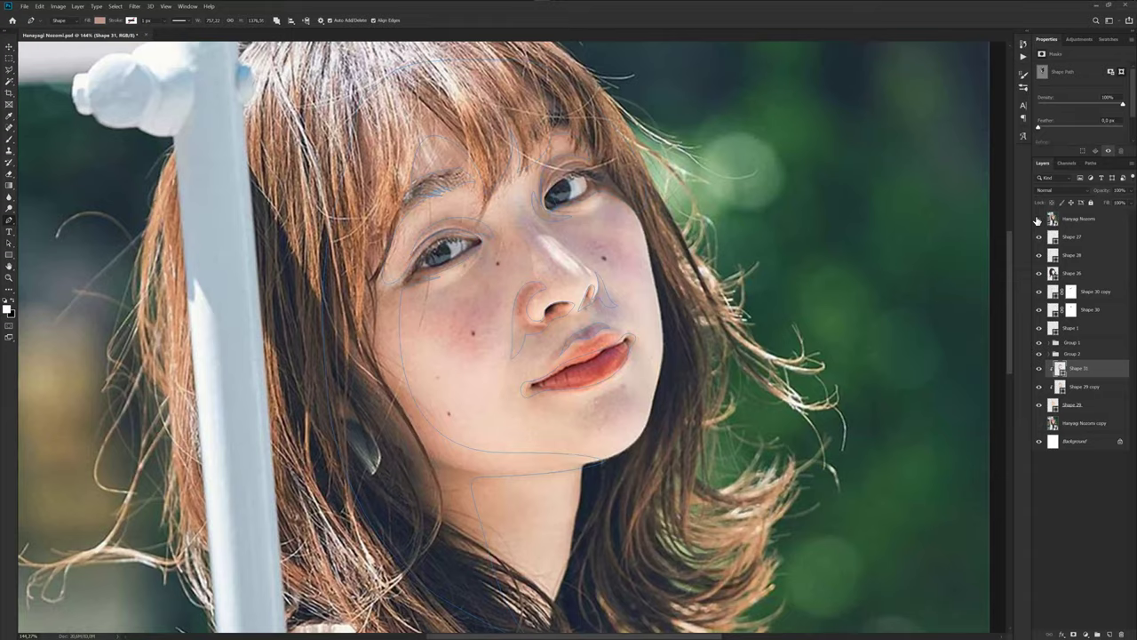
{"action": "left_click", "coordinate": [1038, 219]}
{"action": "scroll", "coordinate": [622, 414], "scroll_direction": "up", "scroll_amount": 4}
{"action": "left_click", "coordinate": [1038, 218]}
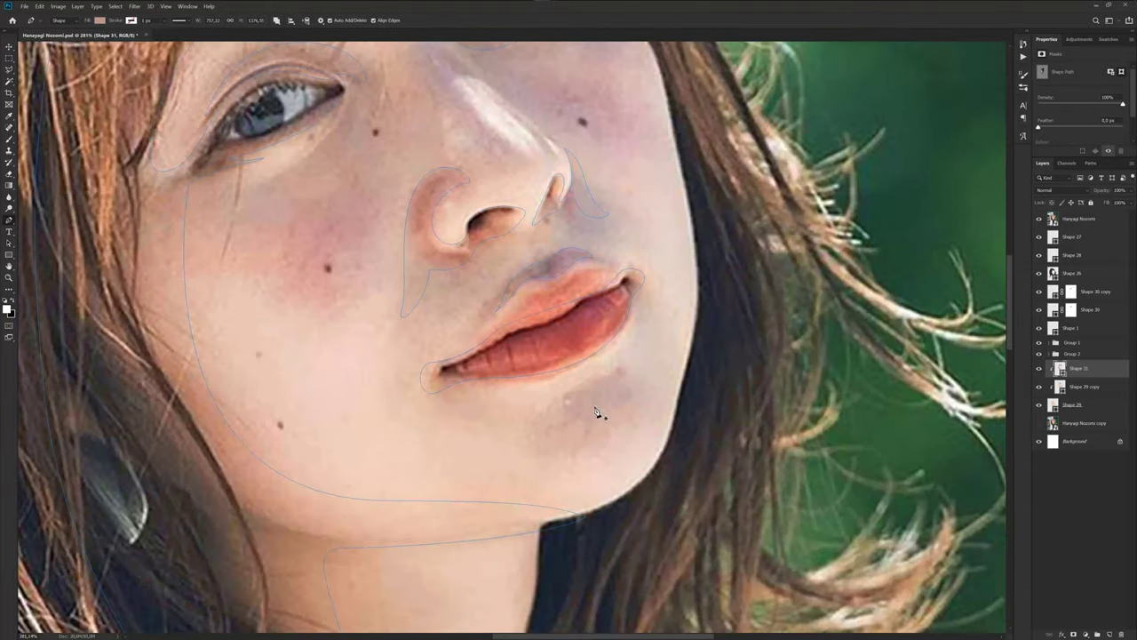
{"action": "left_click", "coordinate": [562, 396]}
{"action": "left_click", "coordinate": [621, 363]}
{"action": "left_click", "coordinate": [564, 399]}
Set the shadow's fill colour in the Color Picker and fit the document in view.
{"action": "double_click", "coordinate": [1056, 369]}
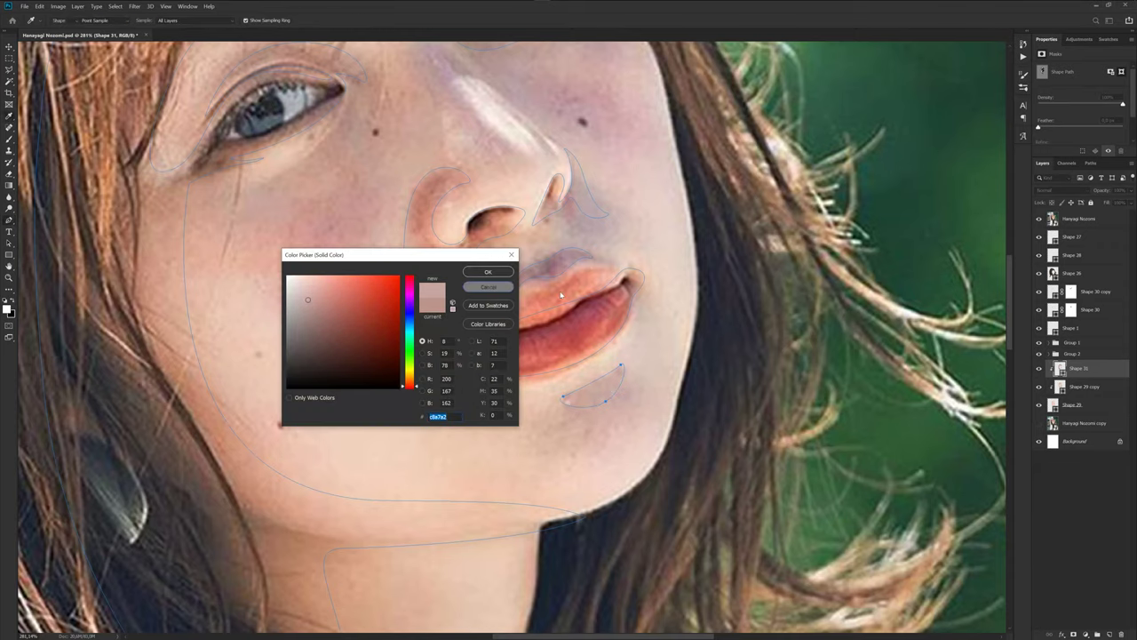
{"action": "key", "text": "Return"}
{"action": "key", "text": "ctrl+0"}
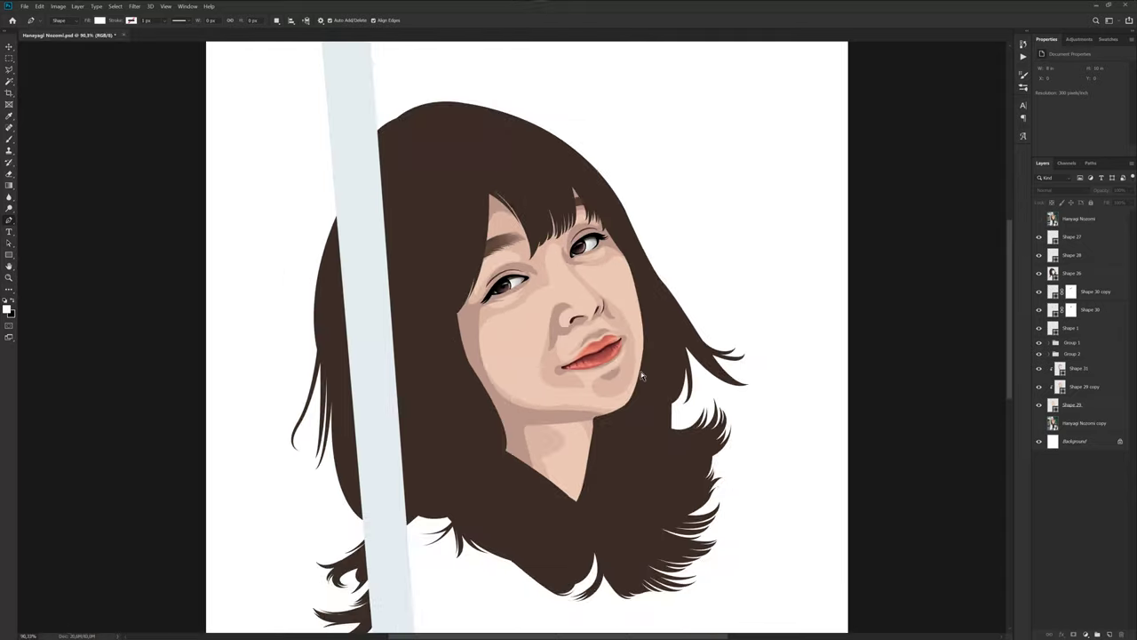
{"action": "scroll", "coordinate": [545, 321], "scroll_direction": "down", "scroll_amount": 1}
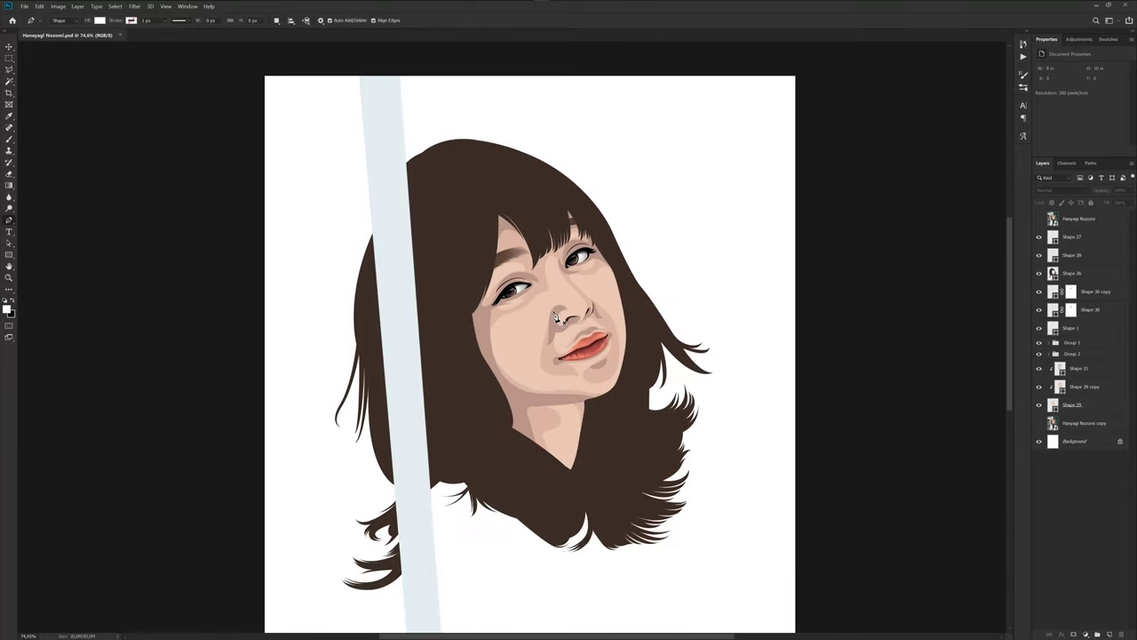
{"action": "scroll", "coordinate": [589, 314], "scroll_direction": "up", "scroll_amount": 3}
Add Shape 31 anchors along the right eye's crease to its inner corner.
{"action": "left_click", "coordinate": [1083, 389]}
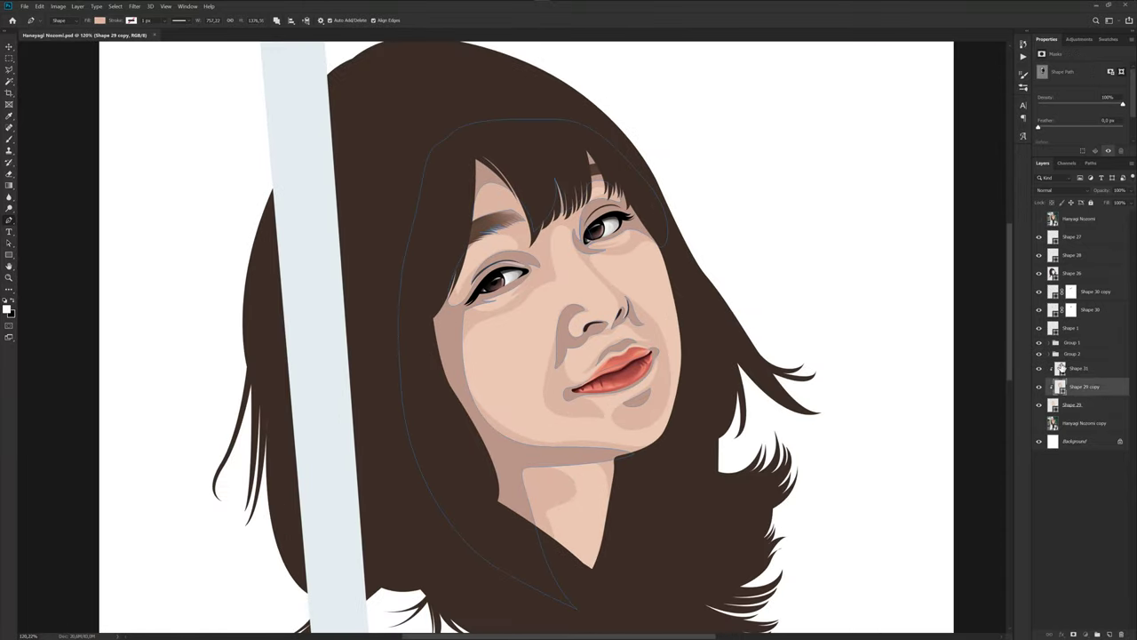
{"action": "left_click", "coordinate": [1079, 368]}
{"action": "scroll", "coordinate": [592, 285], "scroll_direction": "up", "scroll_amount": 3}
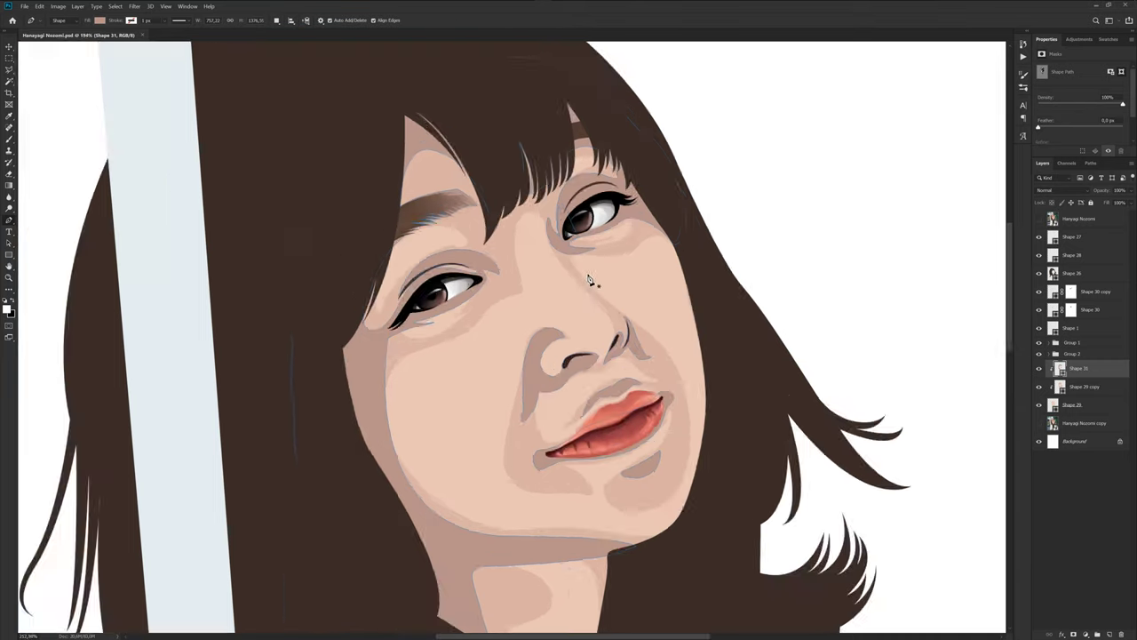
{"action": "scroll", "coordinate": [627, 314], "scroll_direction": "up", "scroll_amount": 4}
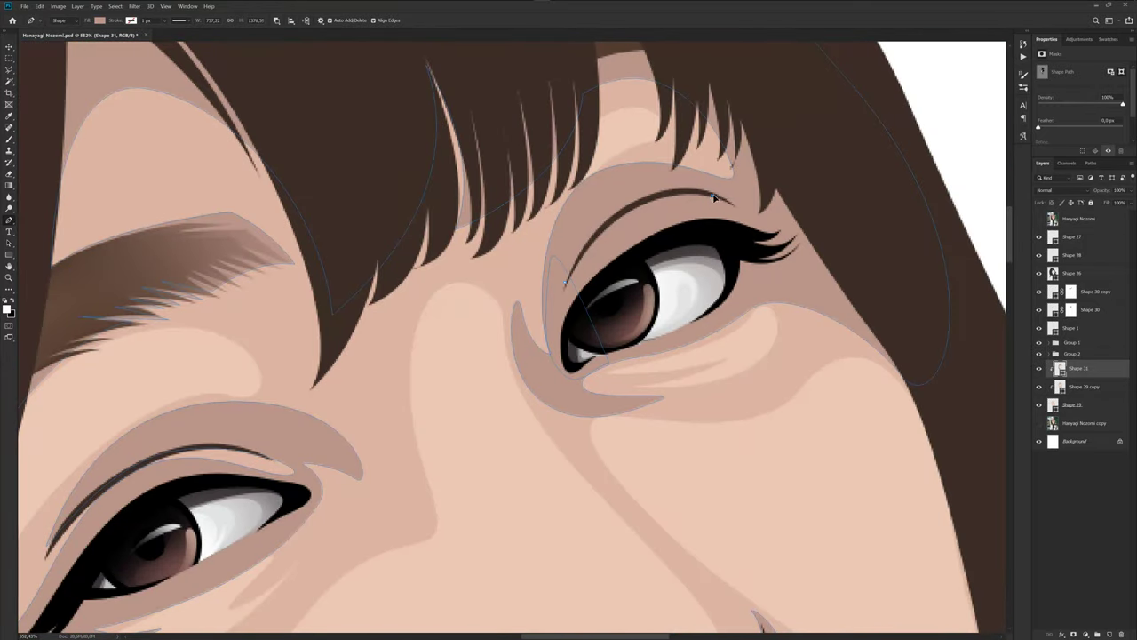
{"action": "left_click", "coordinate": [714, 197]}
{"action": "left_click", "coordinate": [565, 282]}
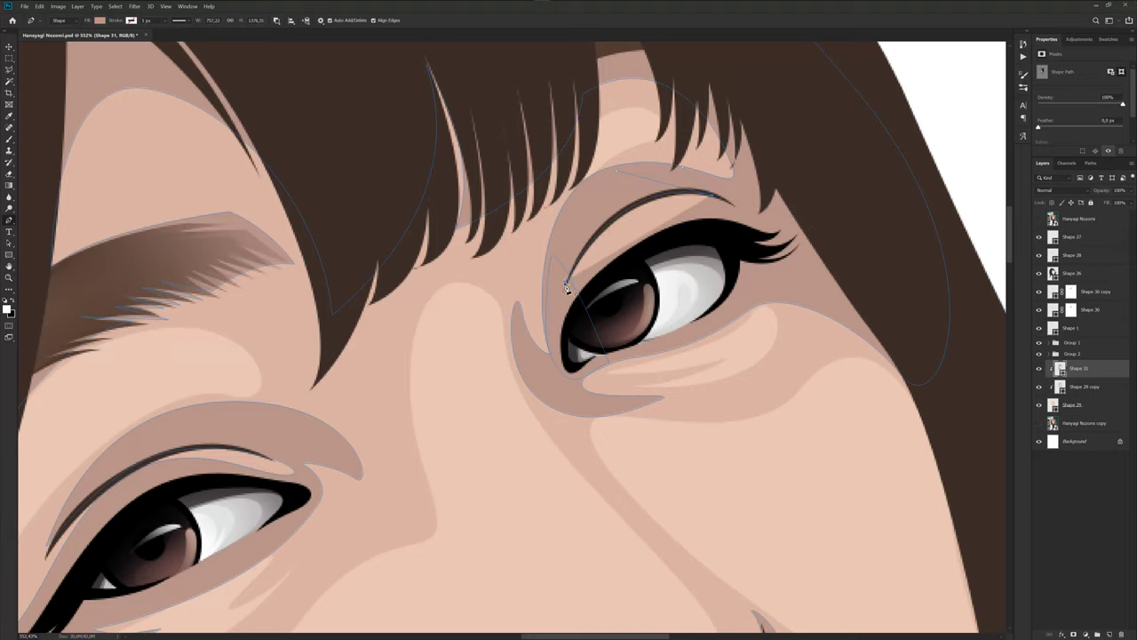
Toggle the reference photo repeatedly to compare the eye shadow.
{"action": "left_click", "coordinate": [1039, 219]}
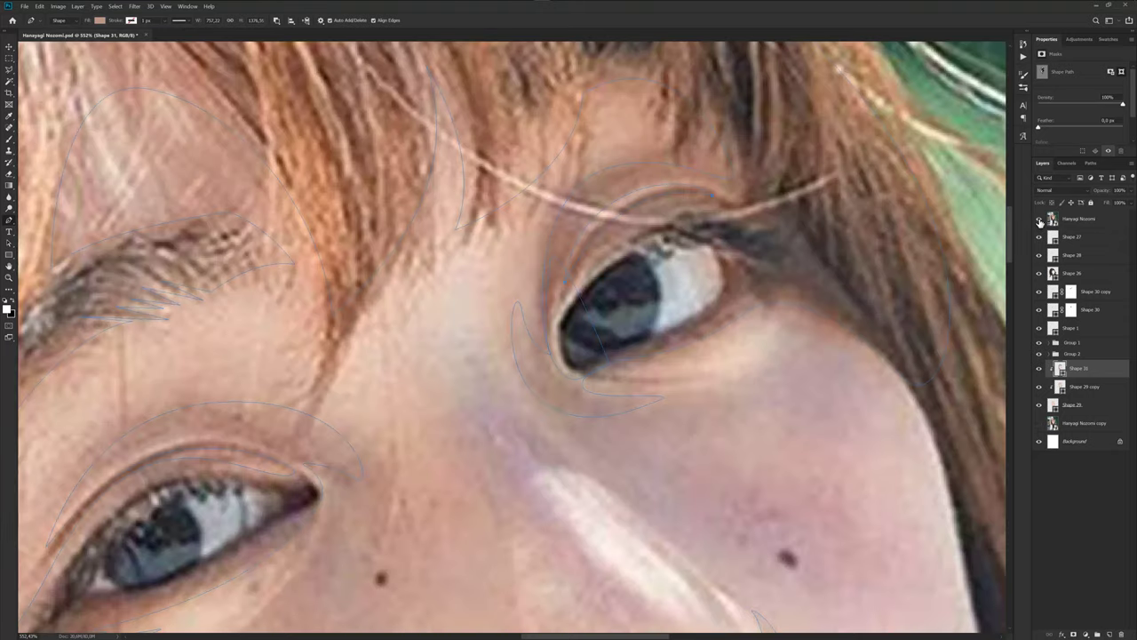
{"action": "left_click", "coordinate": [1040, 221]}
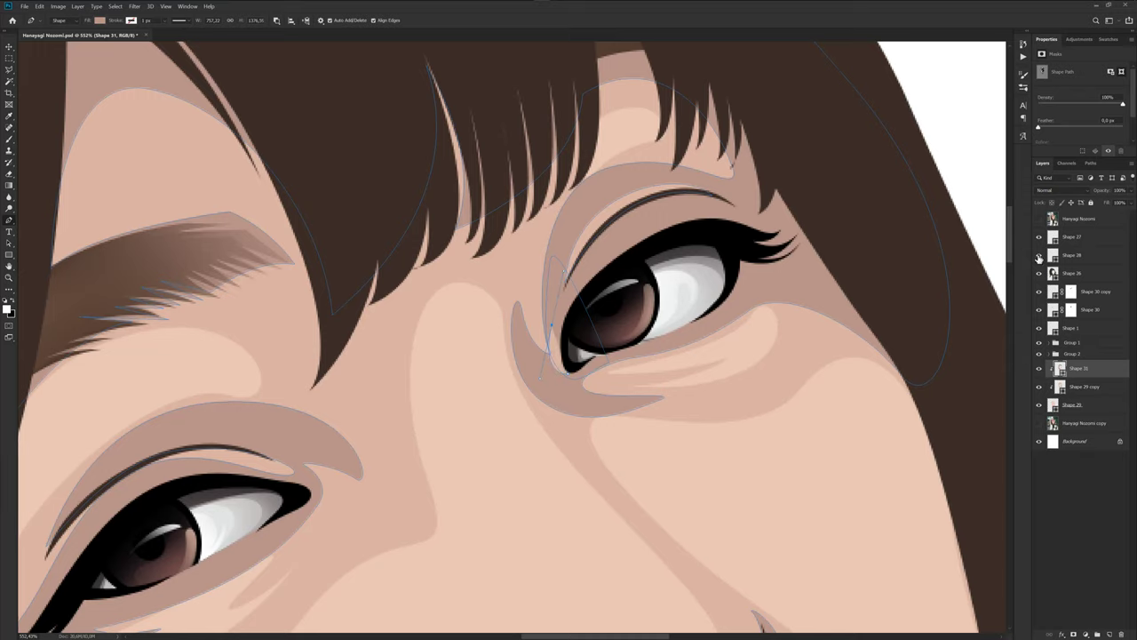
{"action": "left_click", "coordinate": [1040, 218]}
{"action": "left_click", "coordinate": [1039, 219]}
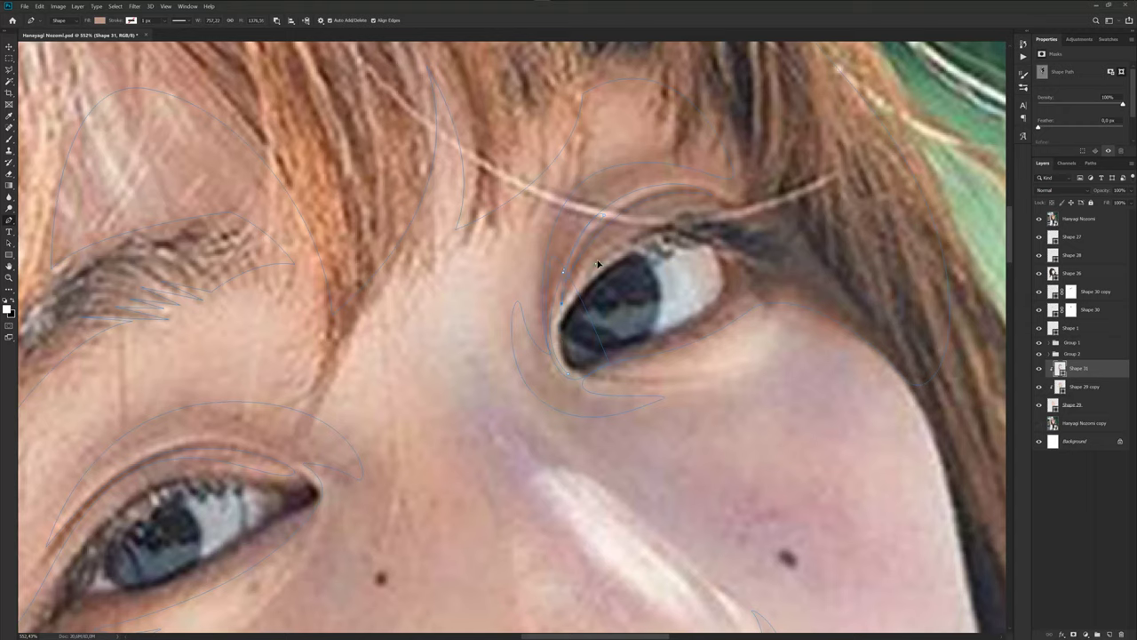
{"action": "left_click", "coordinate": [1040, 218]}
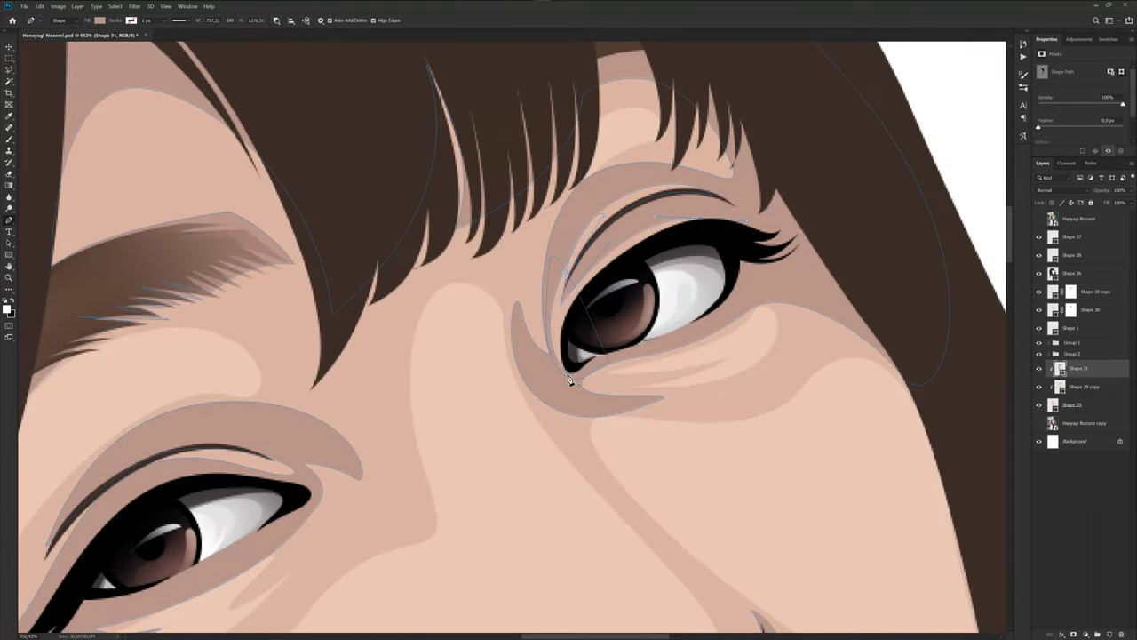
{"action": "left_click", "coordinate": [1039, 219]}
Deselect the shading layer and save the document.
{"action": "scroll", "coordinate": [561, 375], "scroll_direction": "down", "scroll_amount": 3}
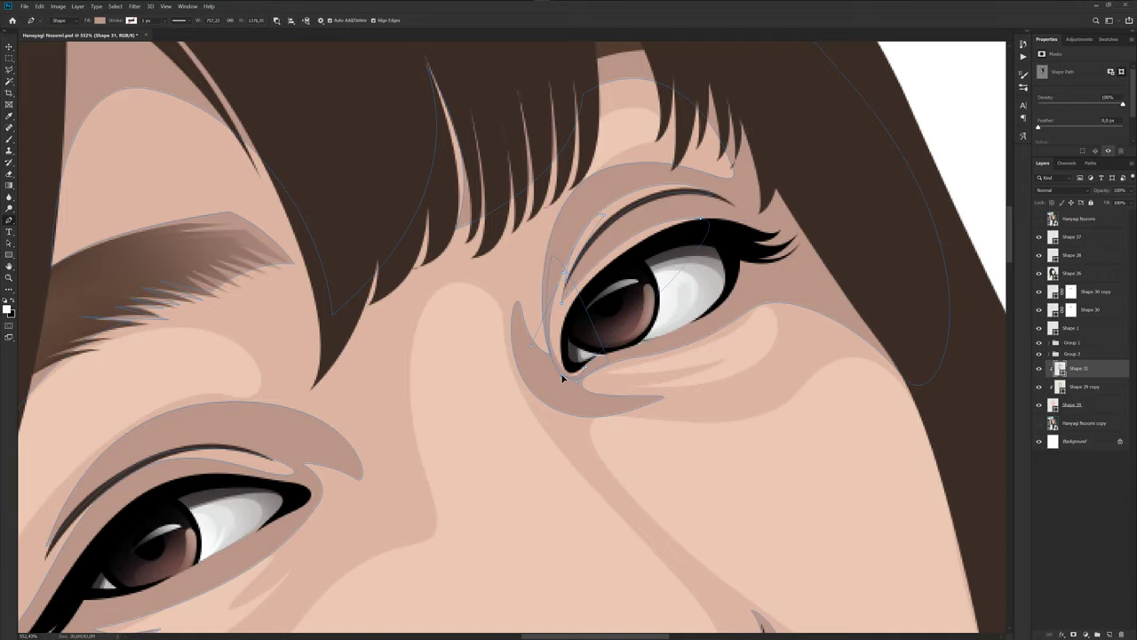
{"action": "left_click", "coordinate": [1046, 500]}
{"action": "scroll", "coordinate": [626, 342], "scroll_direction": "down", "scroll_amount": 2}
{"action": "key", "text": "ctrl+s"}
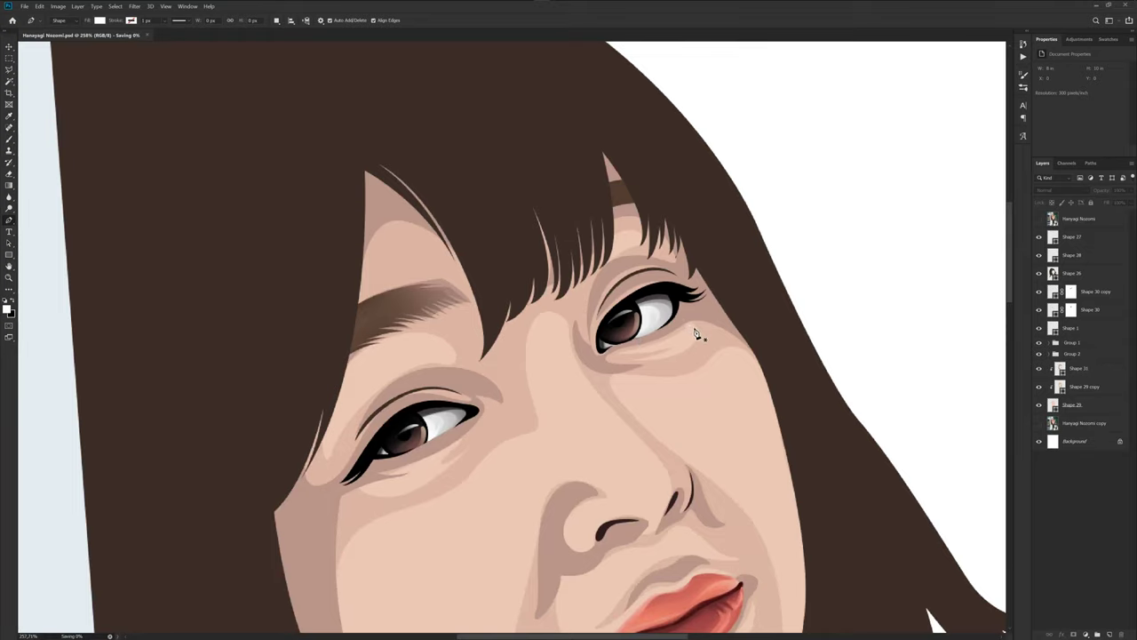
{"action": "scroll", "coordinate": [625, 376], "scroll_direction": "down", "scroll_amount": 1}
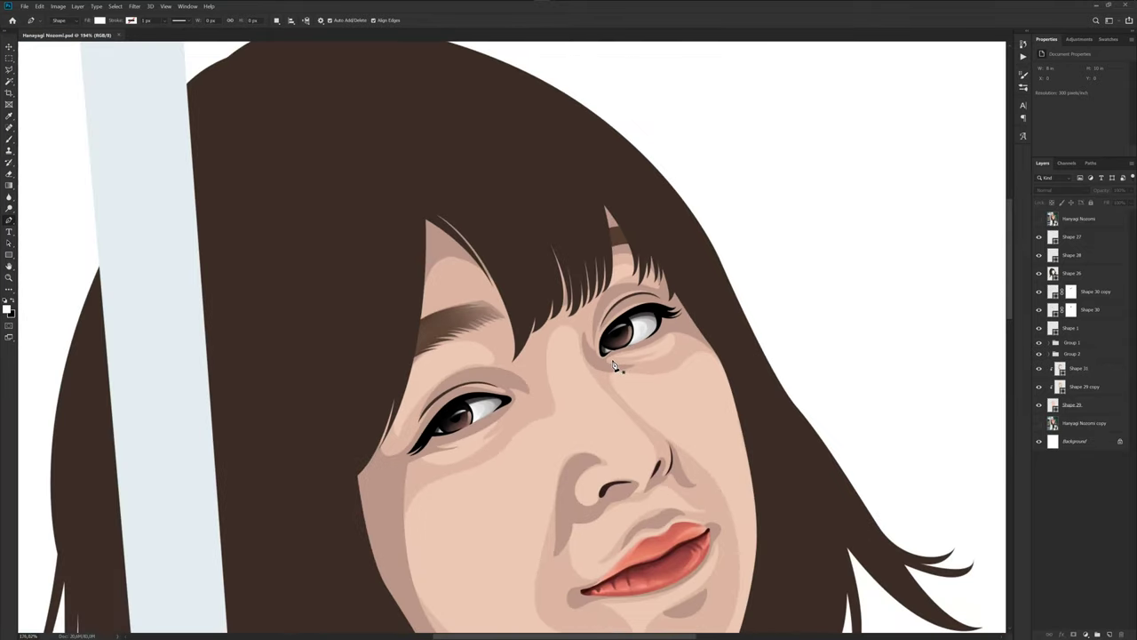
{"action": "scroll", "coordinate": [612, 418], "scroll_direction": "down", "scroll_amount": 1}
Set the Pen tool's path mode to New Layer with the reference photo visible.
{"action": "left_click_drag", "start_coordinate": [611, 417], "coordinate": [613, 369]}
{"action": "left_click_drag", "start_coordinate": [685, 383], "coordinate": [691, 354]}
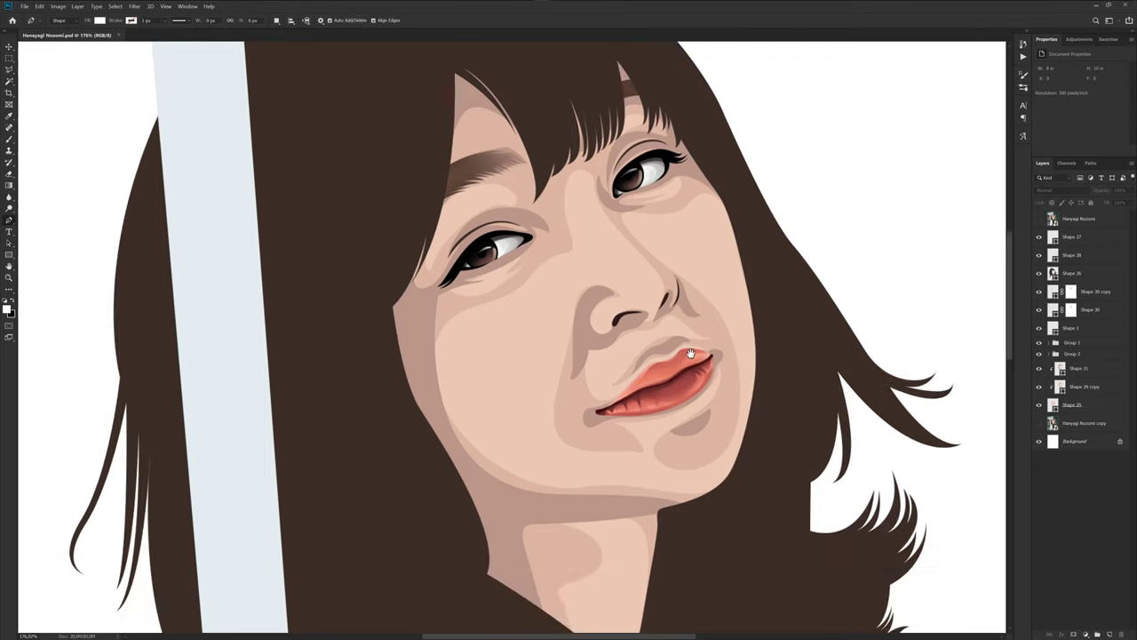
{"action": "left_click", "coordinate": [1100, 372]}
{"action": "left_click", "coordinate": [276, 20]}
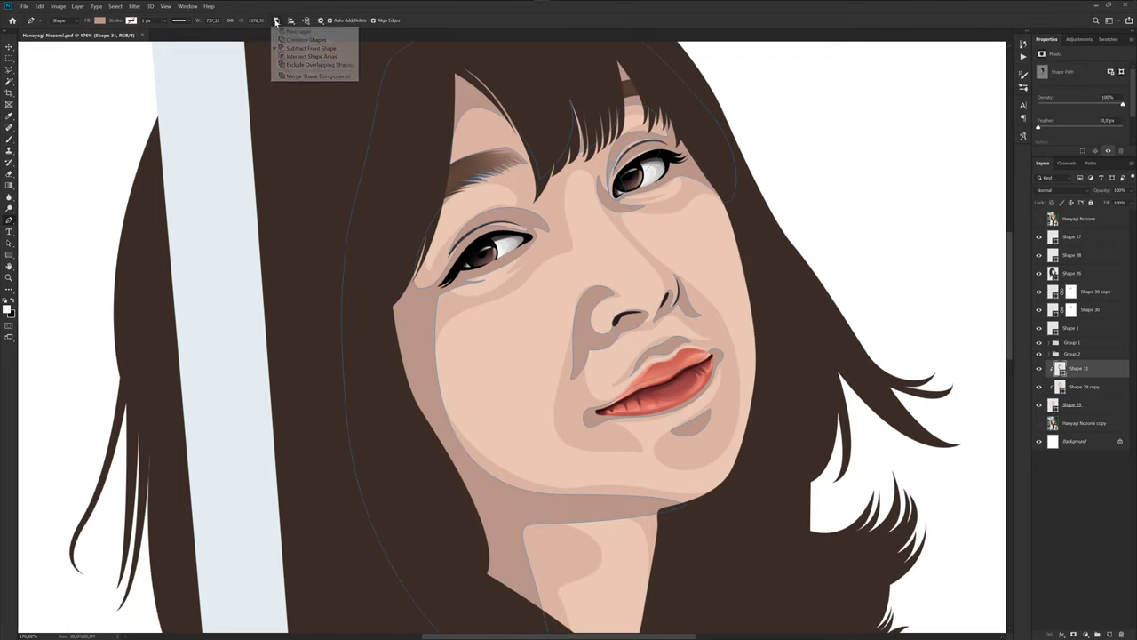
{"action": "left_click", "coordinate": [316, 31]}
{"action": "scroll", "coordinate": [589, 255], "scroll_direction": "up", "scroll_amount": 1}
{"action": "scroll", "coordinate": [556, 267], "scroll_direction": "up", "scroll_amount": 1}
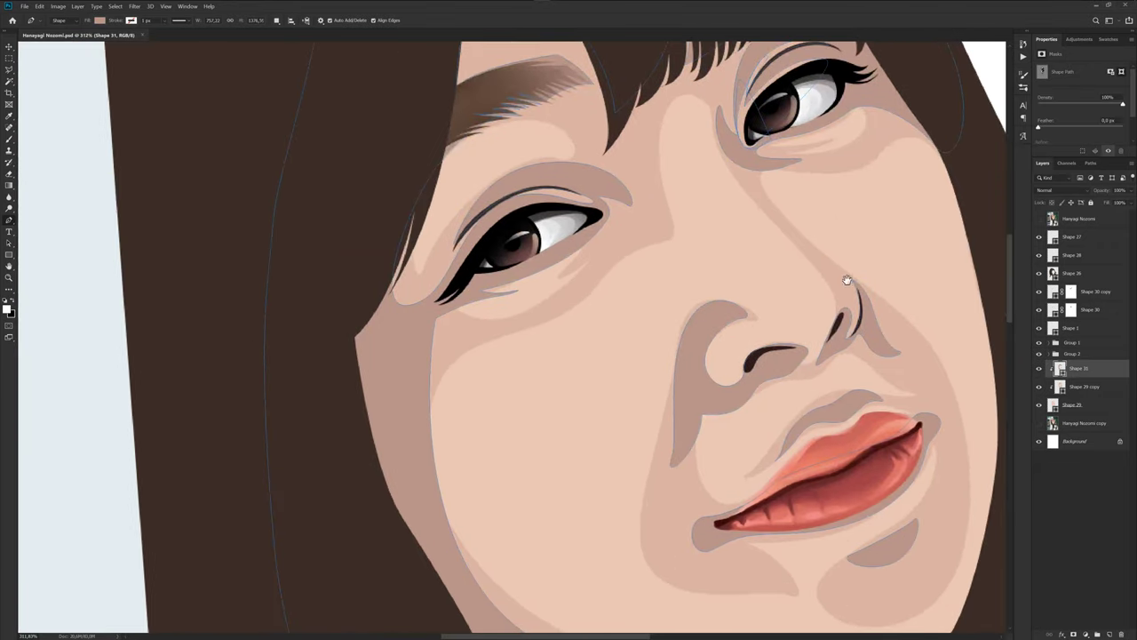
{"action": "left_click", "coordinate": [1040, 219]}
{"action": "scroll", "coordinate": [622, 200], "scroll_direction": "up", "scroll_amount": 1}
Trace a pen path around the left eye as new Shape 32.
{"action": "scroll", "coordinate": [629, 197], "scroll_direction": "up", "scroll_amount": 1}
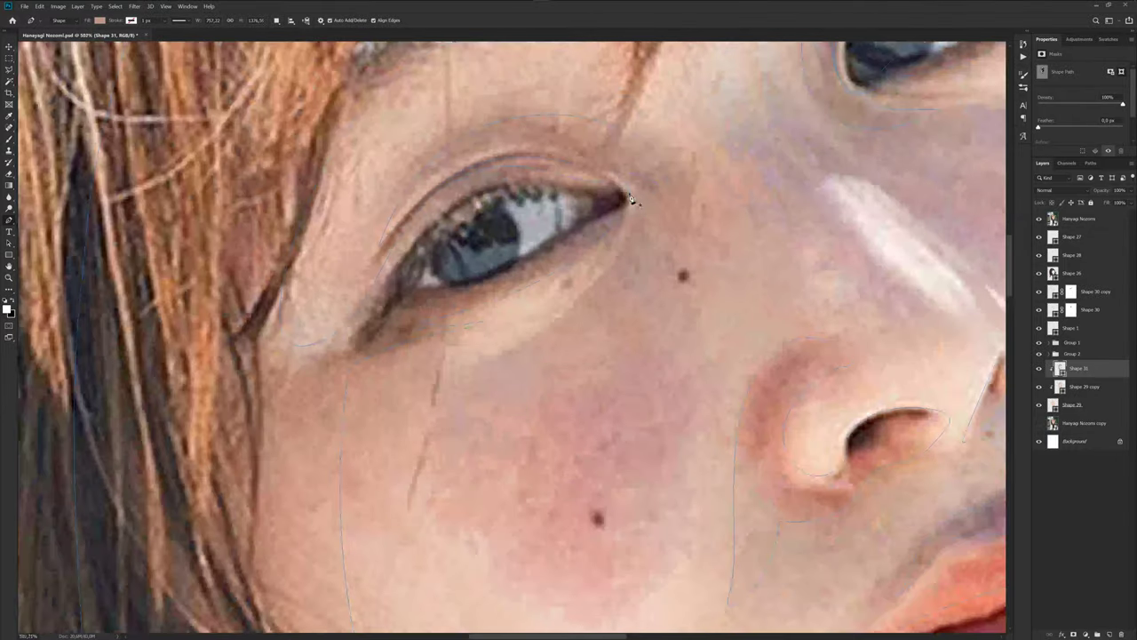
{"action": "left_click", "coordinate": [629, 196]}
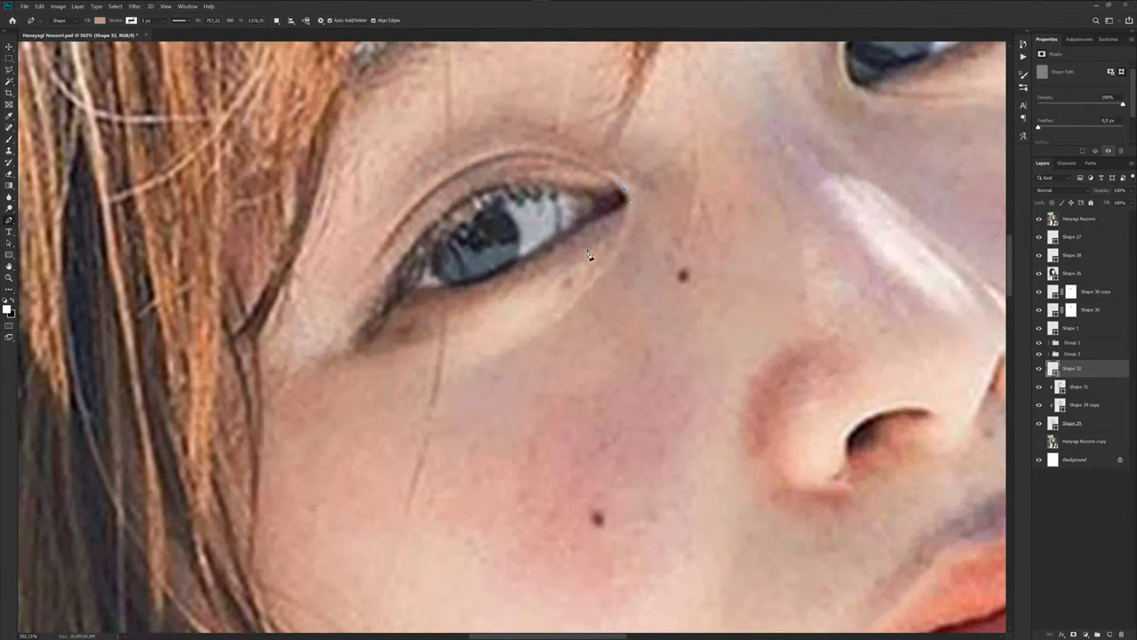
{"action": "left_click", "coordinate": [508, 288]}
{"action": "left_click", "coordinate": [427, 321]}
{"action": "left_click_drag", "start_coordinate": [400, 328], "coordinate": [470, 335]}
{"action": "left_click", "coordinate": [571, 183]}
{"action": "left_click", "coordinate": [530, 161]}
Fill Shape 32 with the sampled tone 9b7e78 and hide the reference photo.
{"action": "double_click", "coordinate": [1058, 372]}
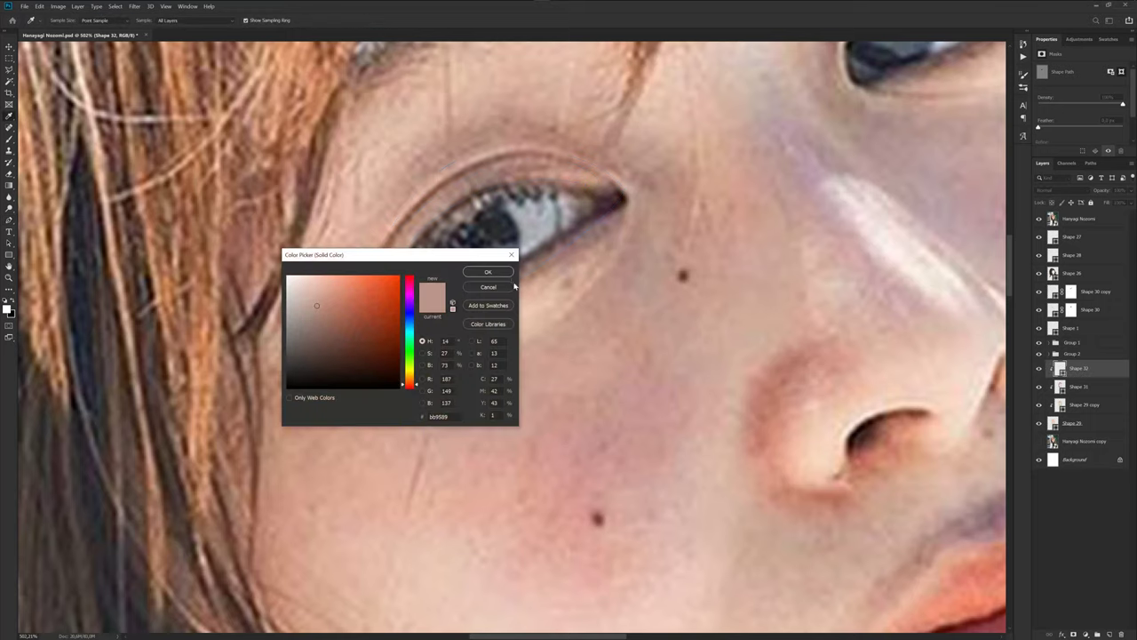
{"action": "left_click", "coordinate": [536, 259]}
{"action": "left_click_drag", "start_coordinate": [460, 259], "coordinate": [355, 281]}
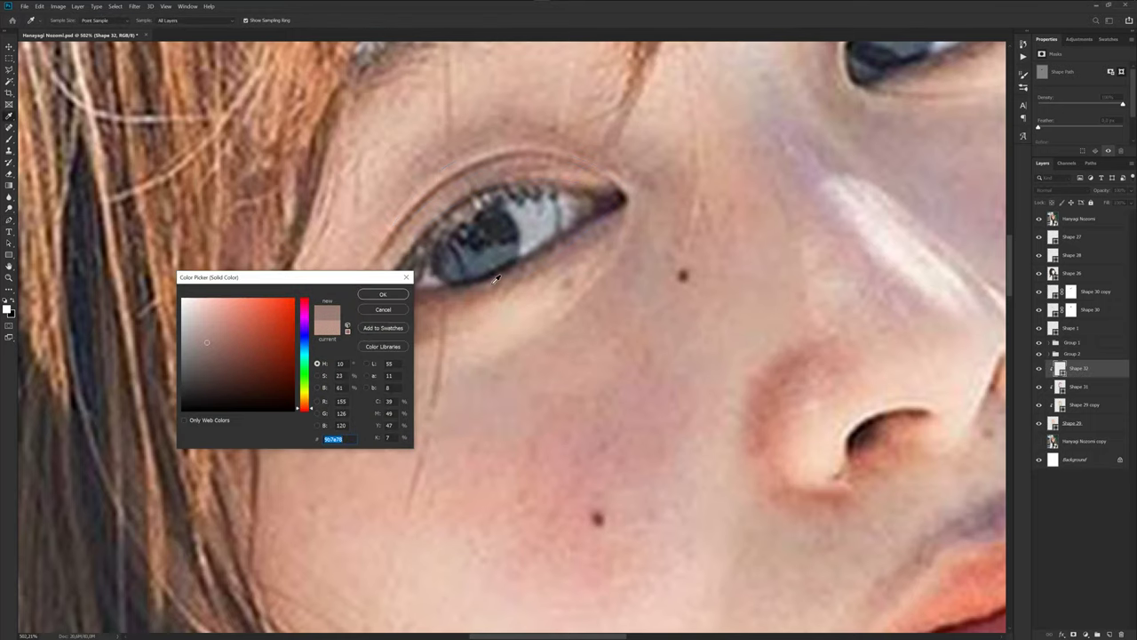
{"action": "left_click", "coordinate": [383, 294]}
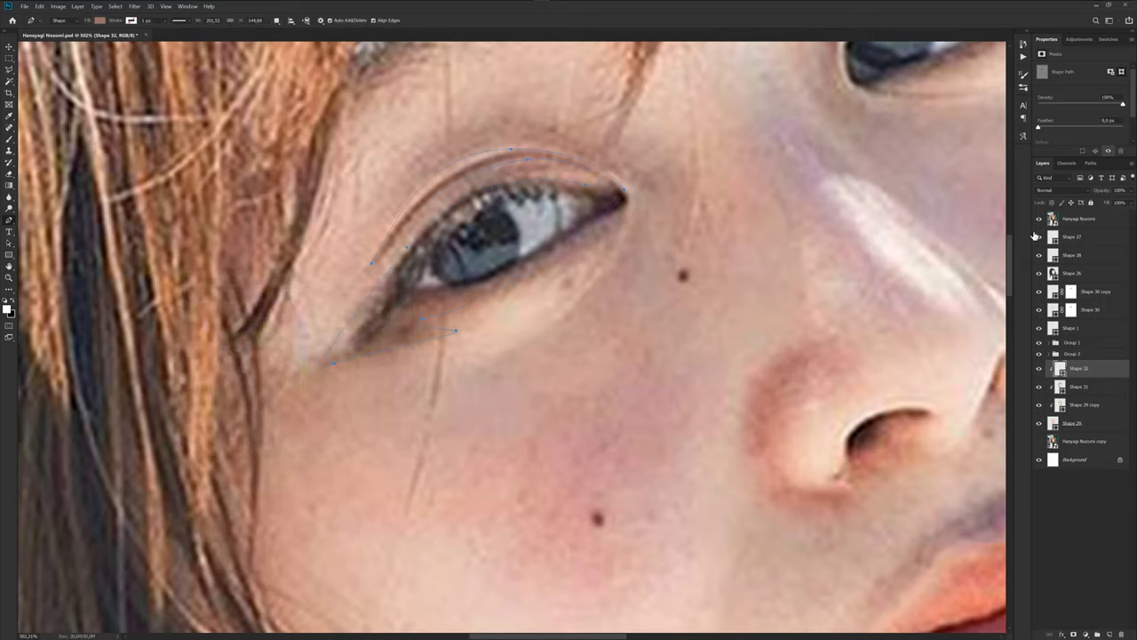
{"action": "left_click", "coordinate": [1038, 218]}
{"action": "scroll", "coordinate": [571, 310], "scroll_direction": "down", "scroll_amount": 3}
On Shape 32, trace a shadow along the upper eyelid crease, checking it against the reference photo.
{"action": "scroll", "coordinate": [577, 320], "scroll_direction": "down", "scroll_amount": 3}
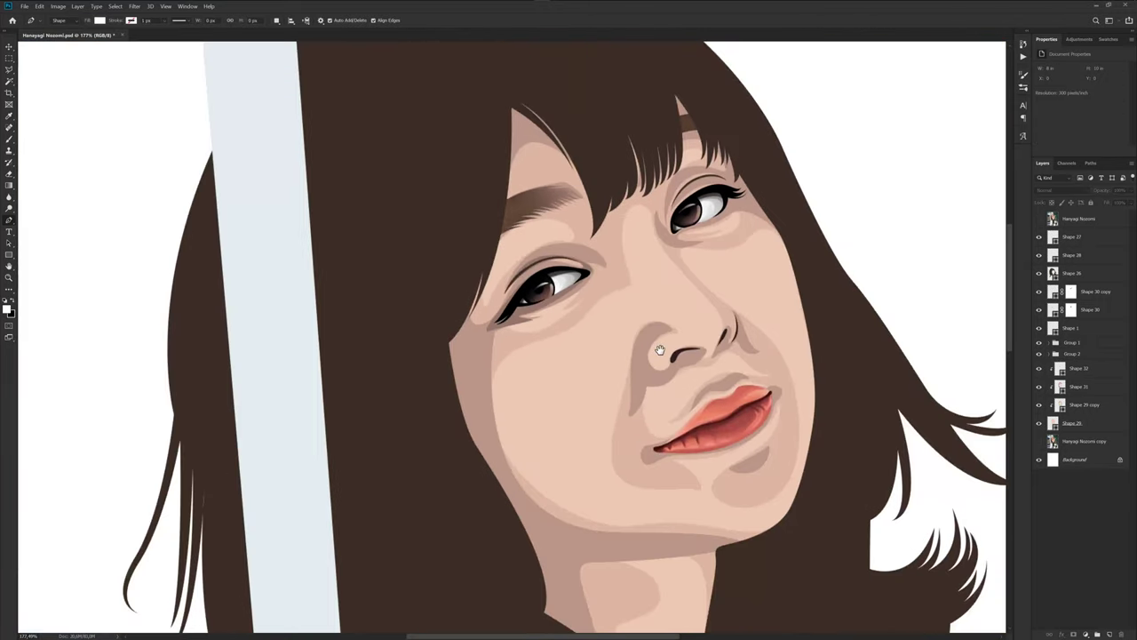
{"action": "left_click", "coordinate": [1058, 371]}
{"action": "scroll", "coordinate": [545, 212], "scroll_direction": "up", "scroll_amount": 2}
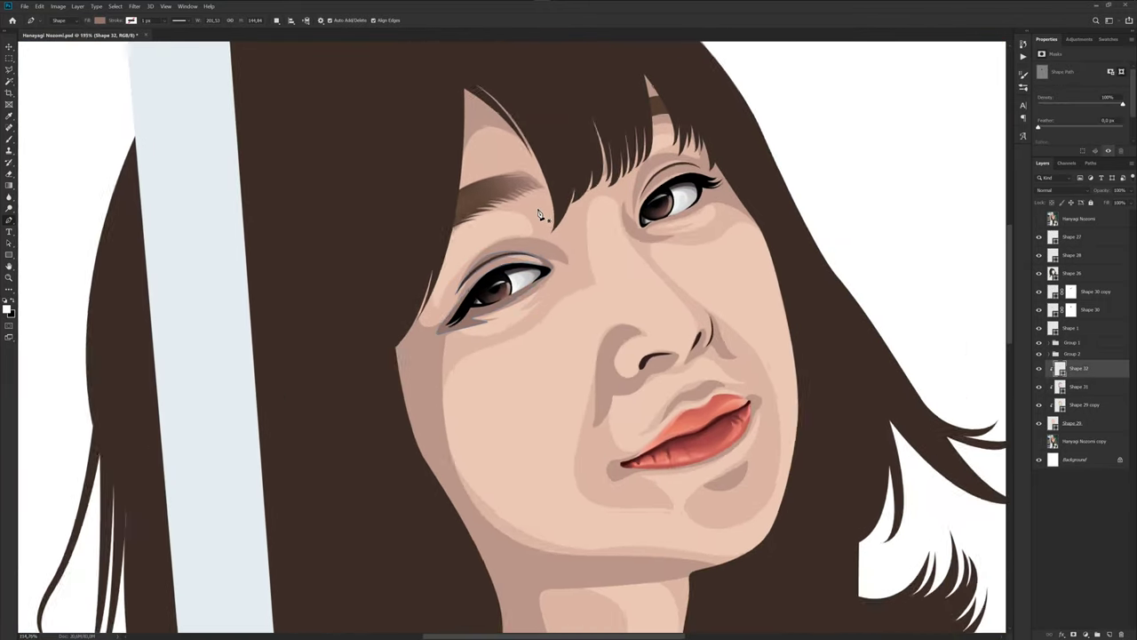
{"action": "scroll", "coordinate": [838, 240], "scroll_direction": "up", "scroll_amount": 2}
{"action": "scroll", "coordinate": [838, 241], "scroll_direction": "up", "scroll_amount": 1}
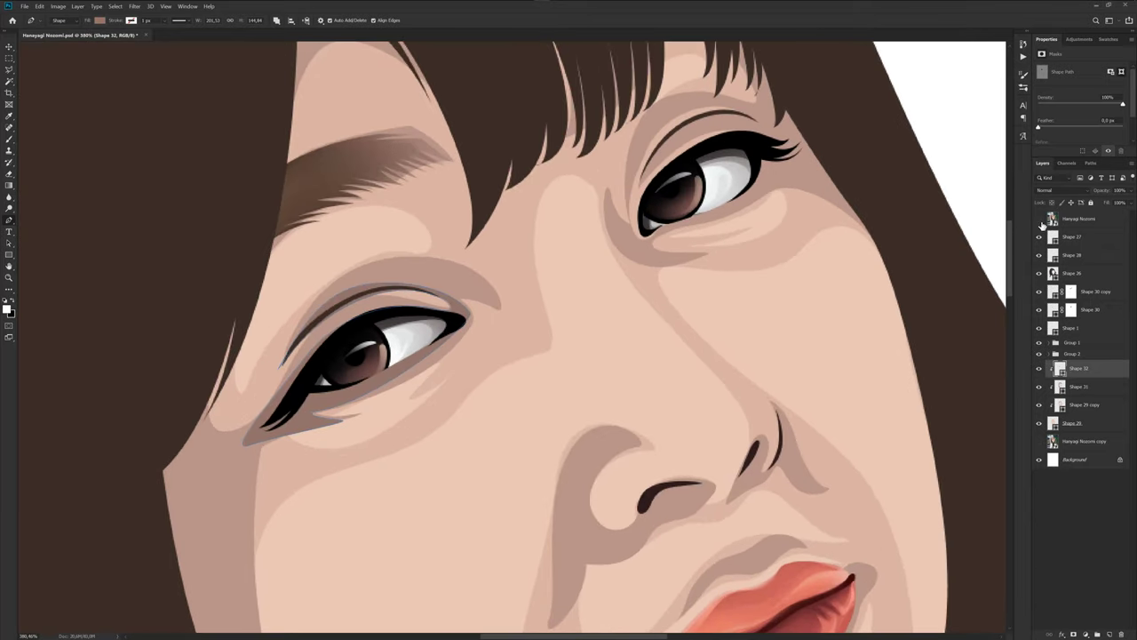
{"action": "left_click", "coordinate": [1039, 219]}
{"action": "scroll", "coordinate": [723, 176], "scroll_direction": "up", "scroll_amount": 1}
{"action": "scroll", "coordinate": [826, 262], "scroll_direction": "up", "scroll_amount": 1}
{"action": "scroll", "coordinate": [826, 262], "scroll_direction": "up", "scroll_amount": 1}
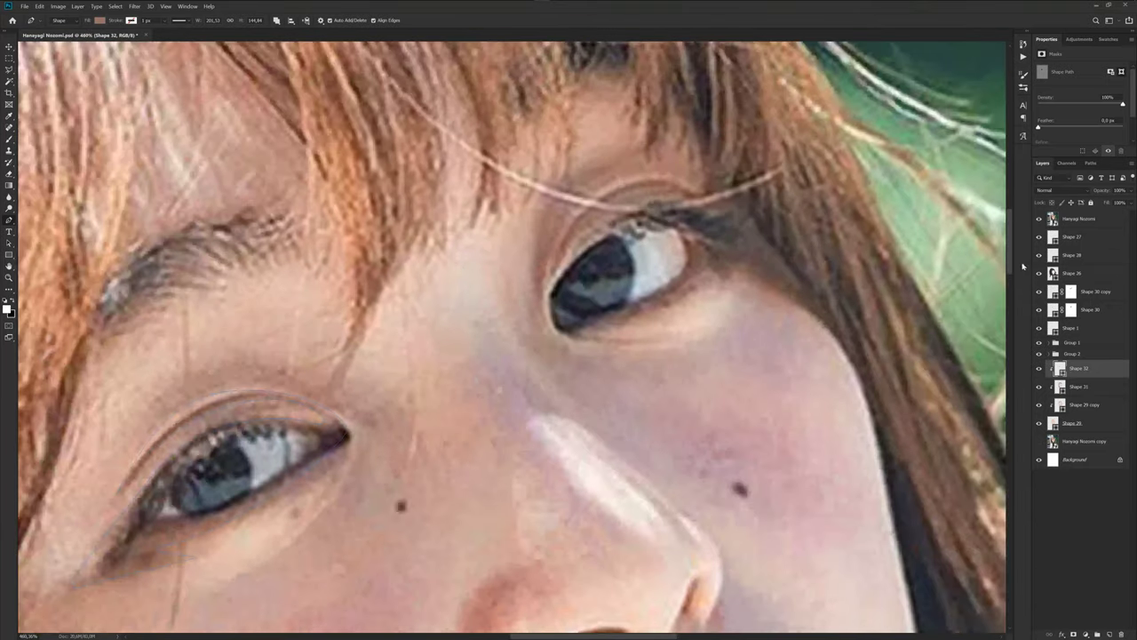
{"action": "scroll", "coordinate": [562, 280], "scroll_direction": "up", "scroll_amount": 1}
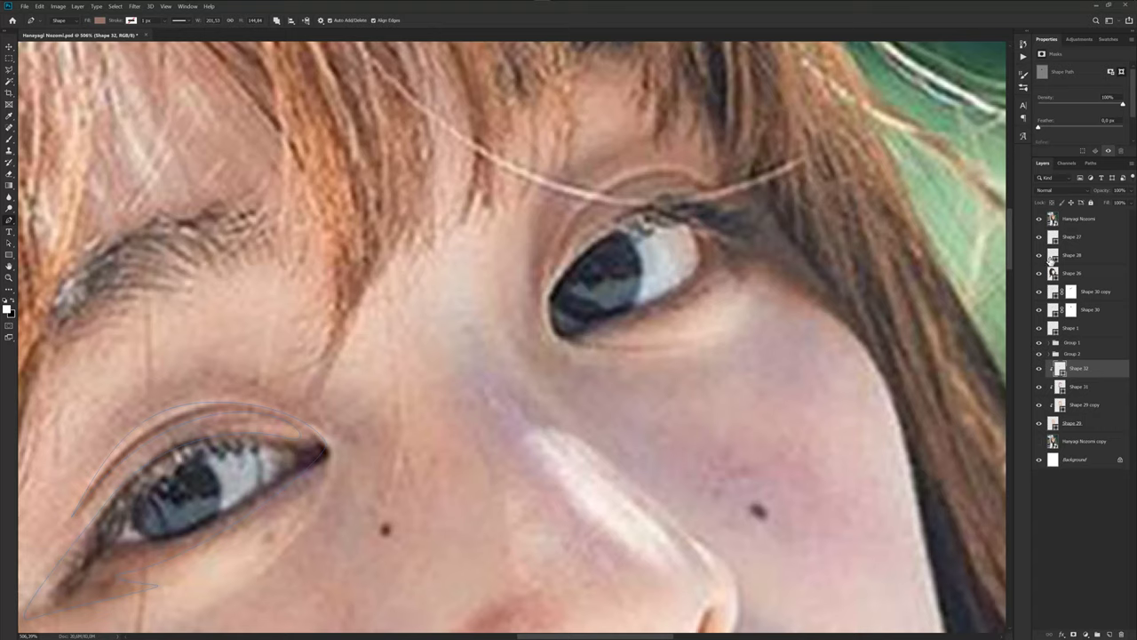
{"action": "left_click", "coordinate": [1039, 219]}
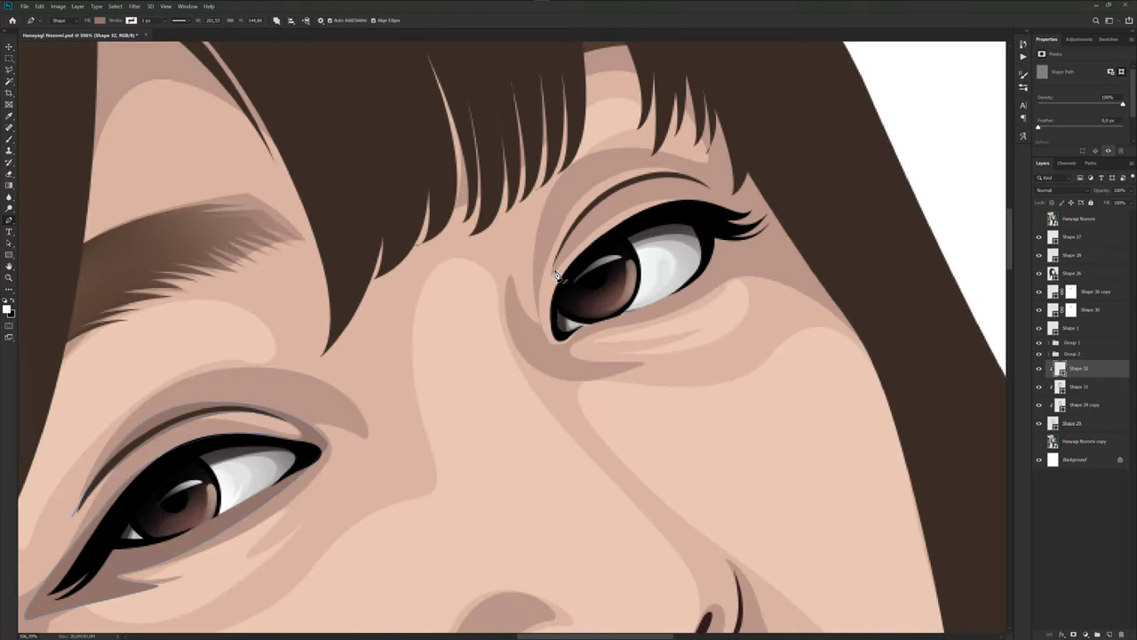
{"action": "left_click", "coordinate": [711, 188]}
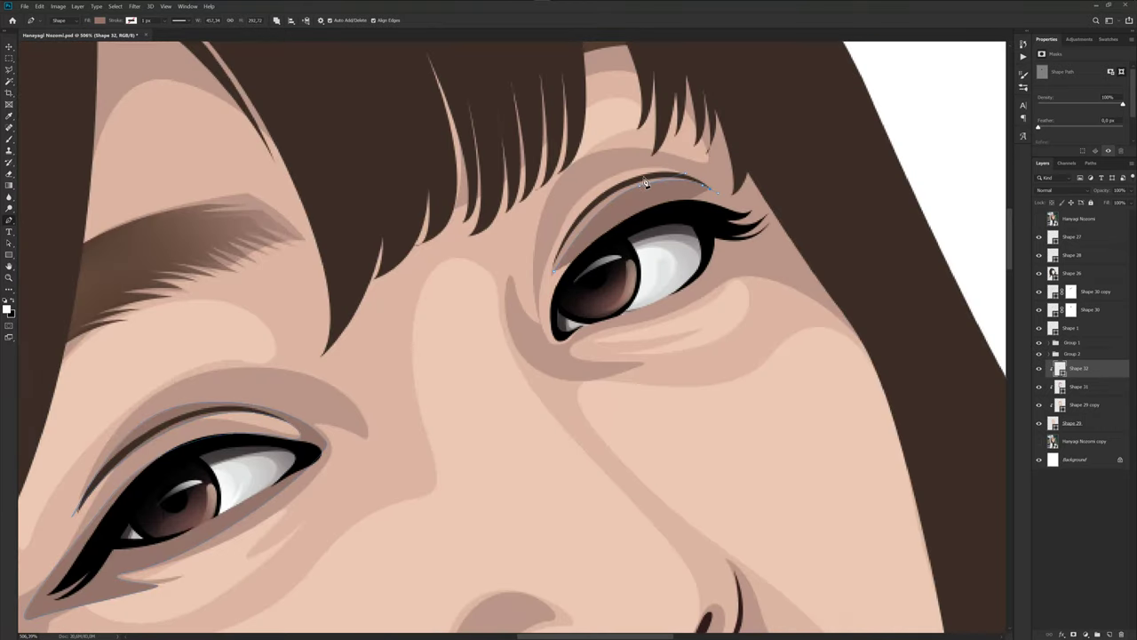
{"action": "left_click", "coordinate": [560, 273]}
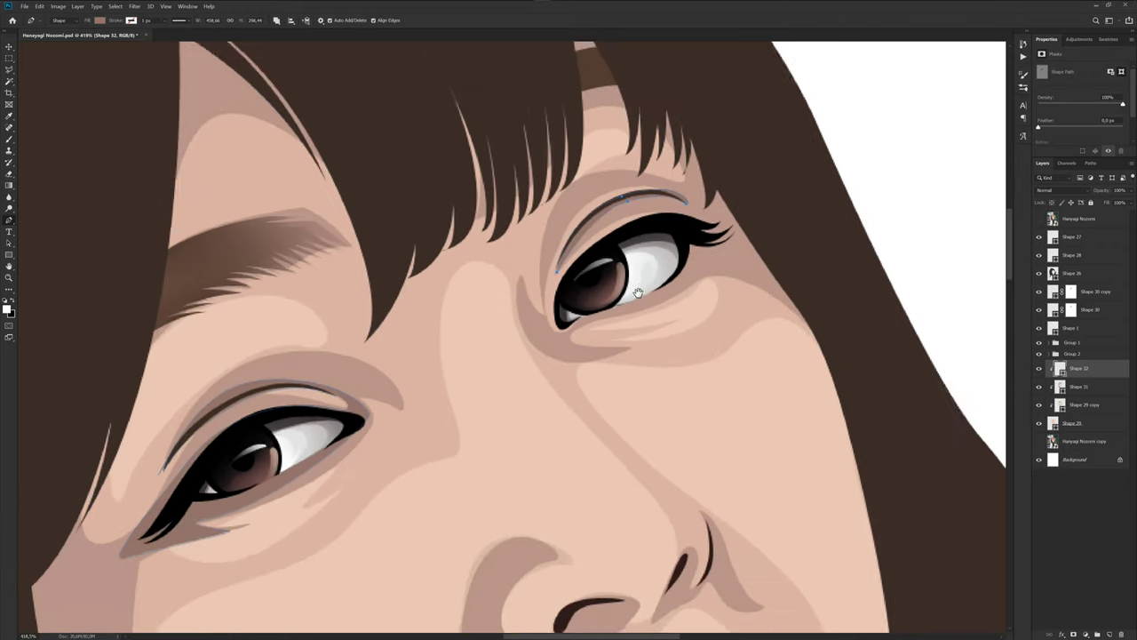
Extend the shadow from the upper eyelid down below the eye.
{"action": "scroll", "coordinate": [533, 302], "scroll_direction": "down", "scroll_amount": 2}
{"action": "left_click", "coordinate": [1039, 218]}
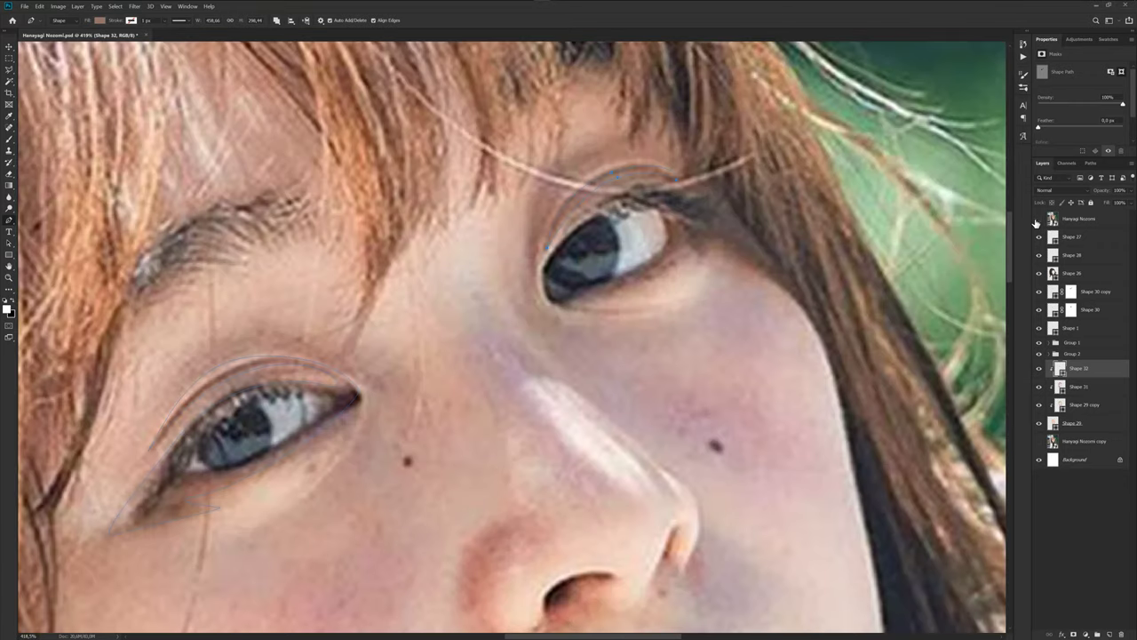
{"action": "left_click", "coordinate": [1039, 218]}
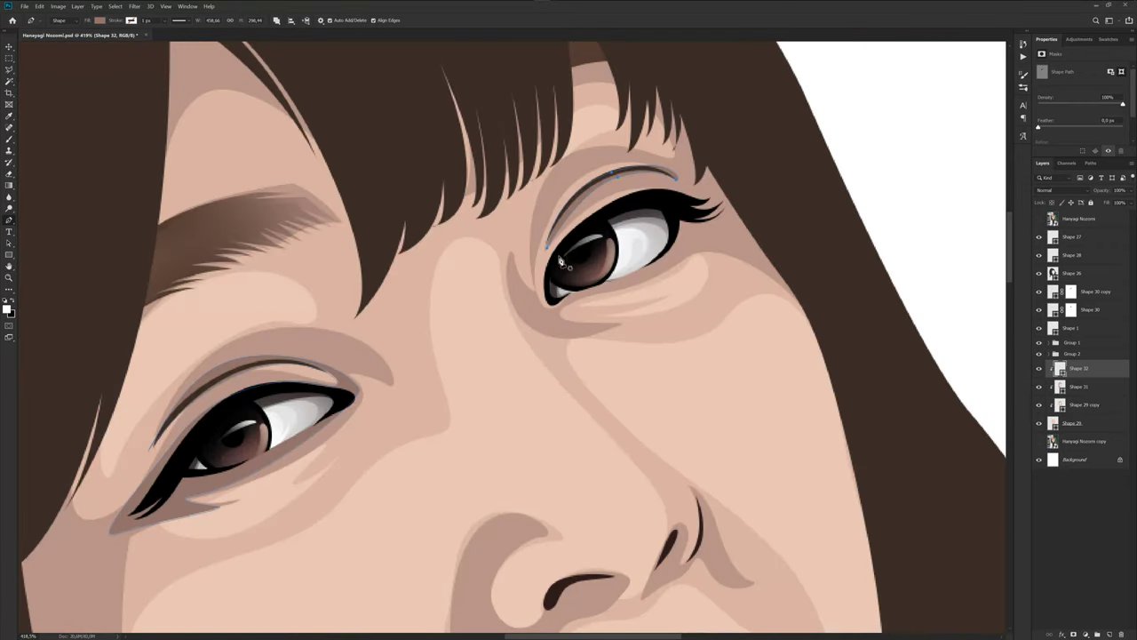
{"action": "left_click", "coordinate": [589, 173]}
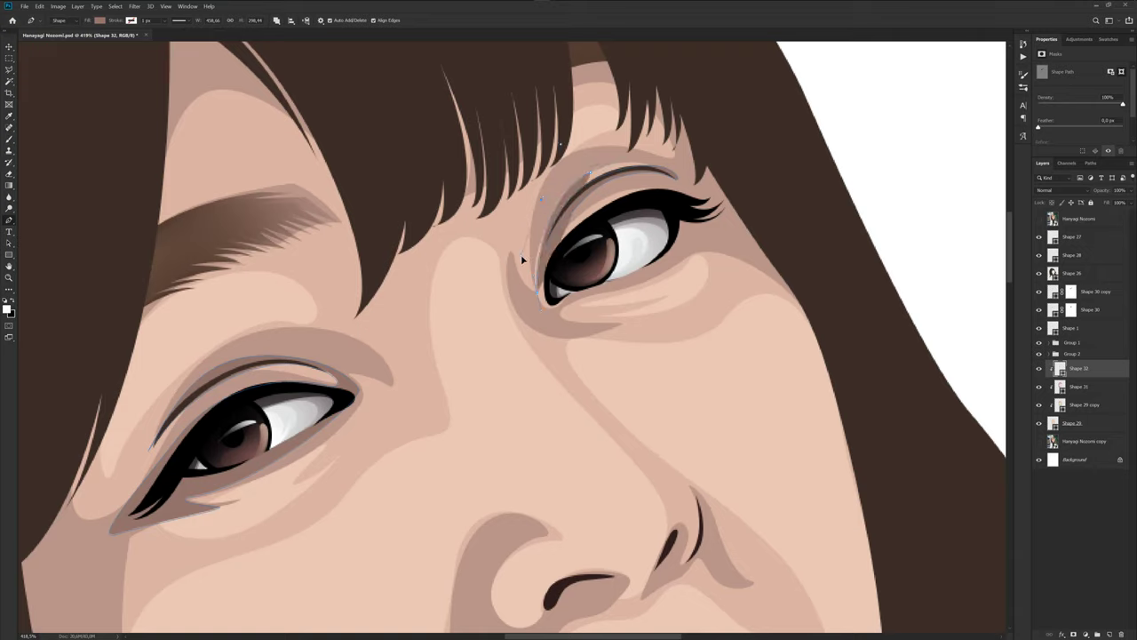
{"action": "left_click_drag", "start_coordinate": [536, 286], "coordinate": [539, 210]}
{"action": "left_click", "coordinate": [539, 298]}
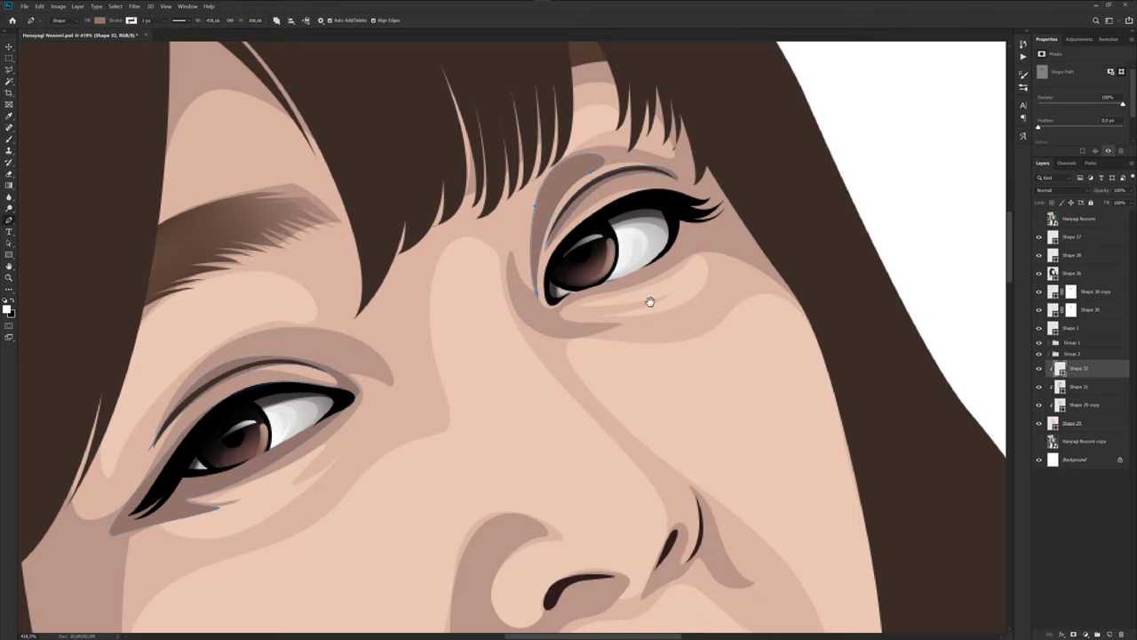
Trace the under-eye shadow along the lower eyelid and outward toward the cheek.
{"action": "left_click_drag", "start_coordinate": [650, 299], "coordinate": [610, 308]}
{"action": "left_click", "coordinate": [1040, 219]}
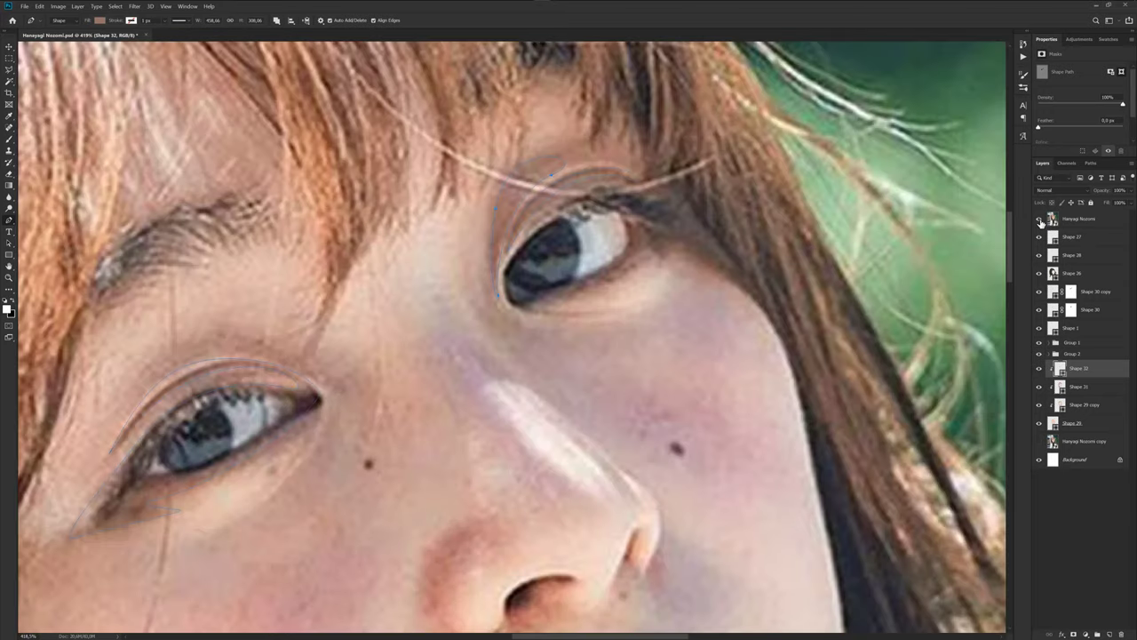
{"action": "scroll", "coordinate": [493, 299], "scroll_direction": "up", "scroll_amount": 2}
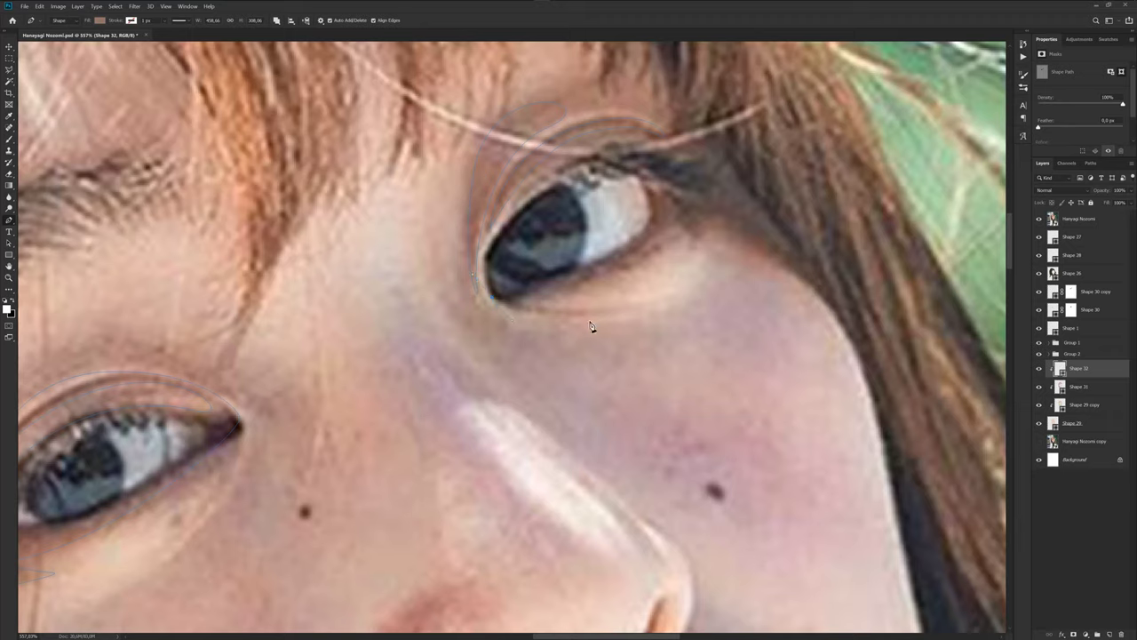
{"action": "left_click_drag", "start_coordinate": [604, 314], "coordinate": [629, 309]}
{"action": "left_click", "coordinate": [700, 231]}
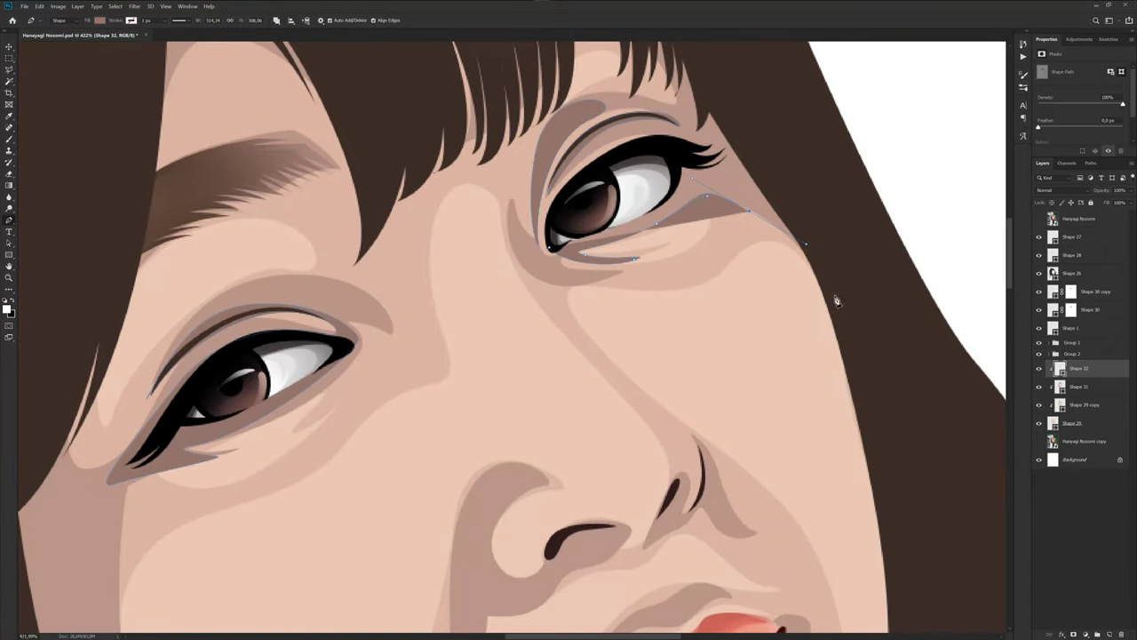
{"action": "left_click_drag", "start_coordinate": [836, 301], "coordinate": [872, 265]}
Curve the shadow path up along the bangs' lower edge and around the forehead.
{"action": "left_click_drag", "start_coordinate": [752, 139], "coordinate": [806, 267]}
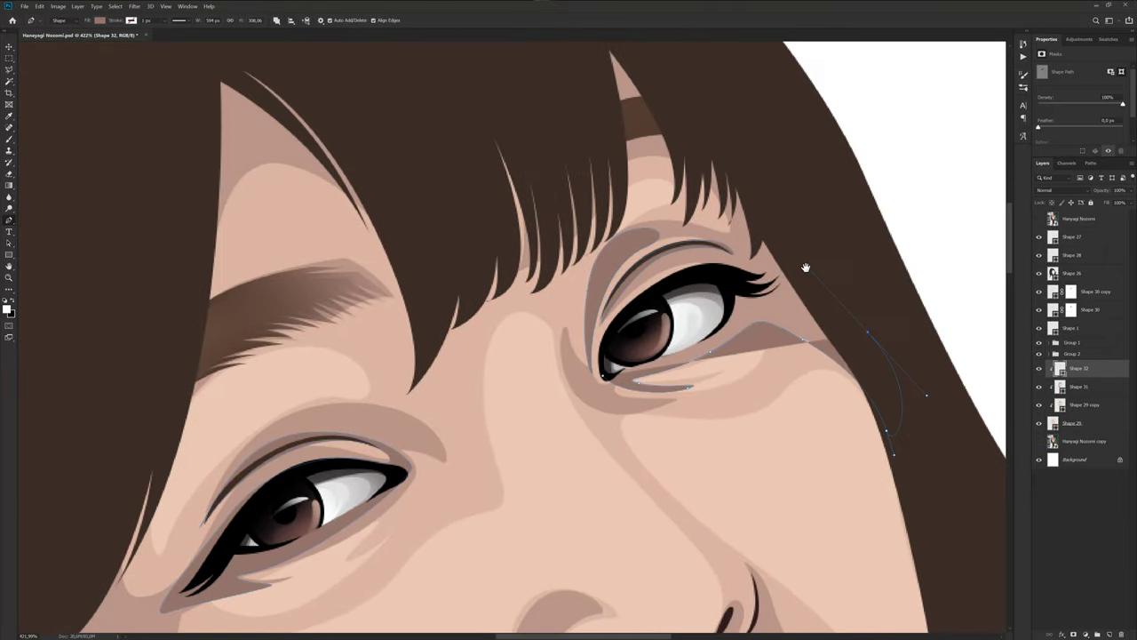
{"action": "left_click", "coordinate": [1040, 219]}
{"action": "left_click", "coordinate": [1039, 219]}
{"action": "left_click_drag", "start_coordinate": [569, 148], "coordinate": [606, 130]}
{"action": "left_click", "coordinate": [666, 158]}
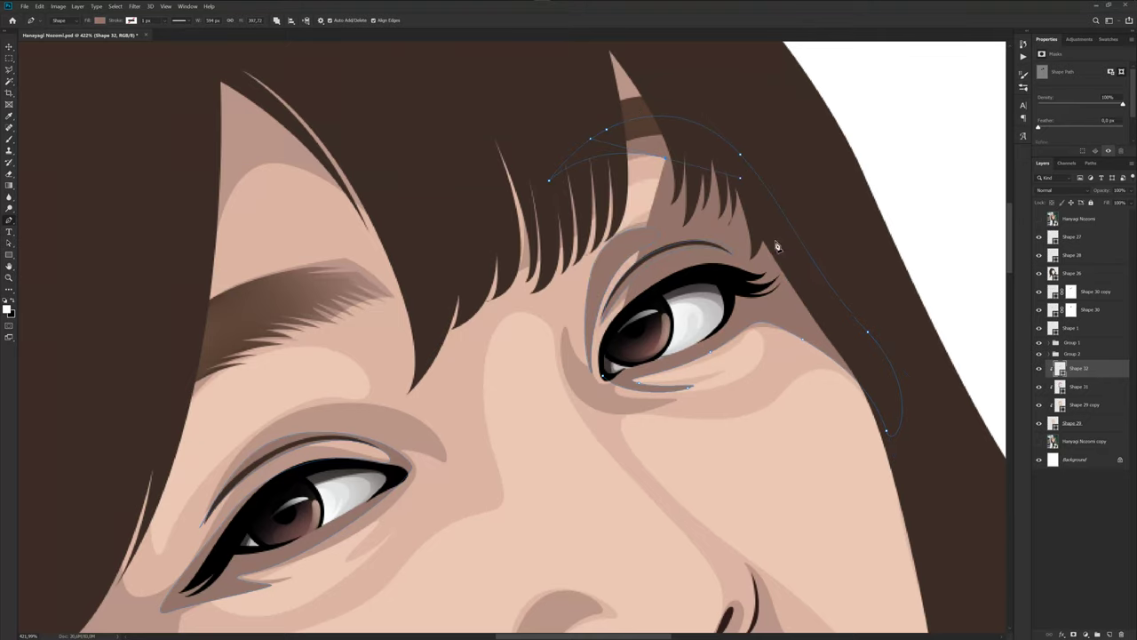
{"action": "left_click", "coordinate": [740, 178]}
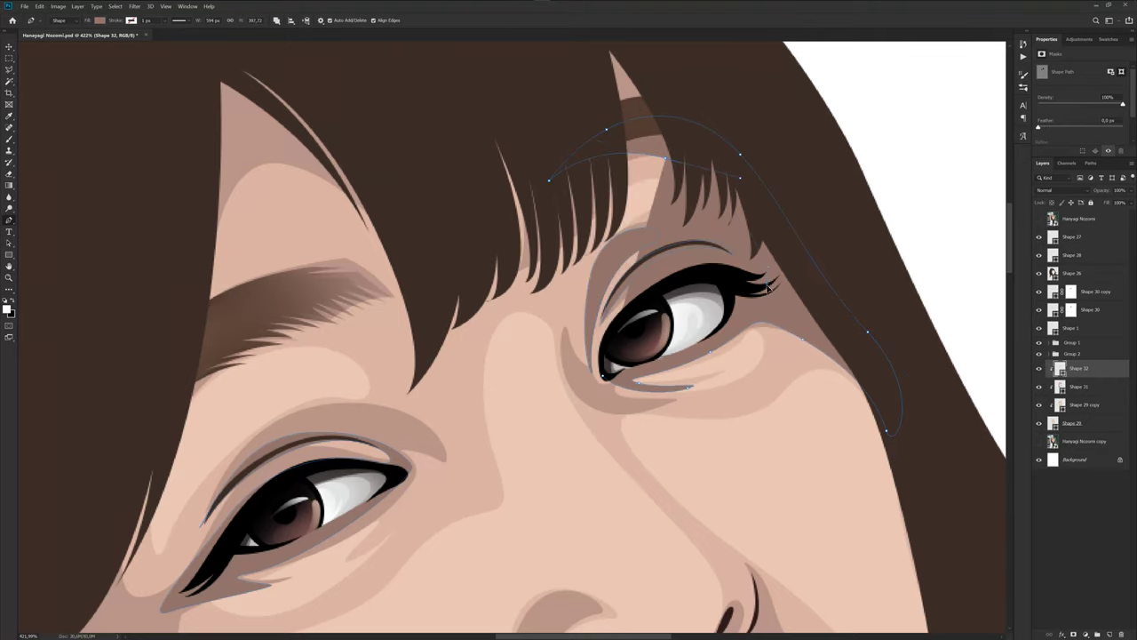
Compare with the reference photo and finish the eye shadow shape.
{"action": "left_click", "coordinate": [1039, 218]}
{"action": "left_click", "coordinate": [1039, 218]}
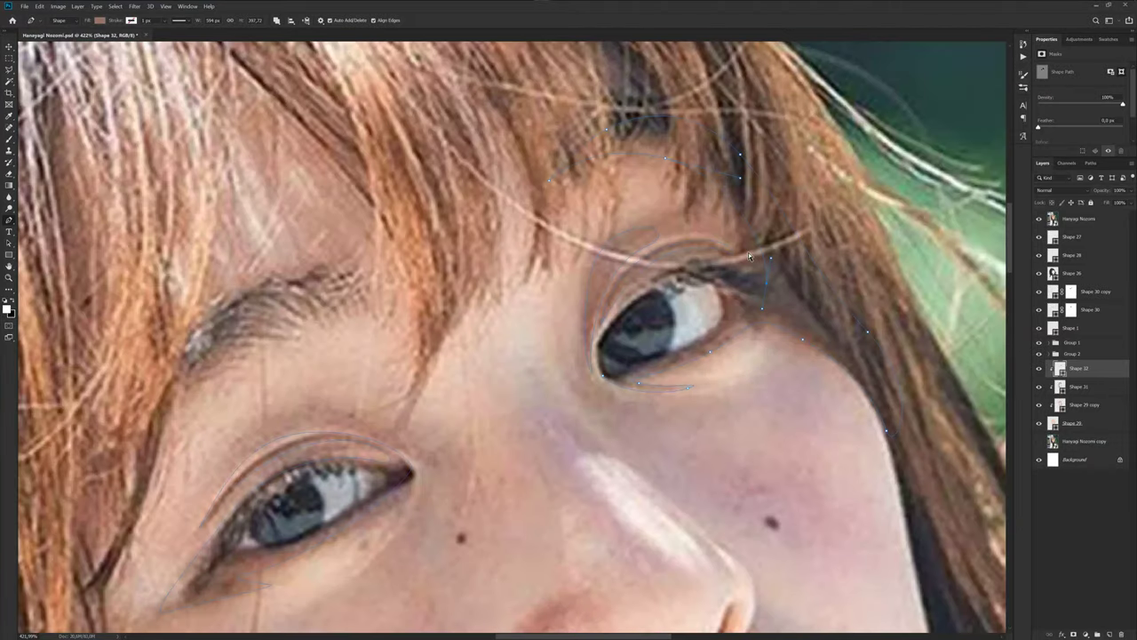
{"action": "key", "text": "ctrl+comma"}
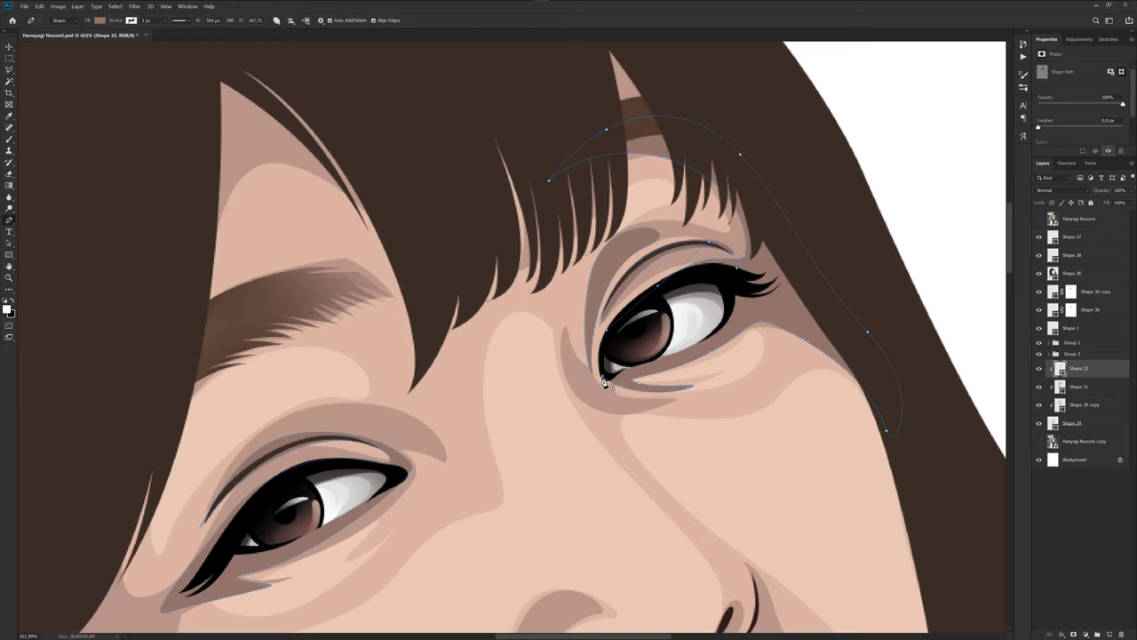
{"action": "left_click", "coordinate": [1021, 487]}
{"action": "scroll", "coordinate": [699, 342], "scroll_direction": "down", "scroll_amount": 3}
On Shape 32, trace a shadow path curving around the left nostril wing.
{"action": "scroll", "coordinate": [698, 342], "scroll_direction": "down", "scroll_amount": 3}
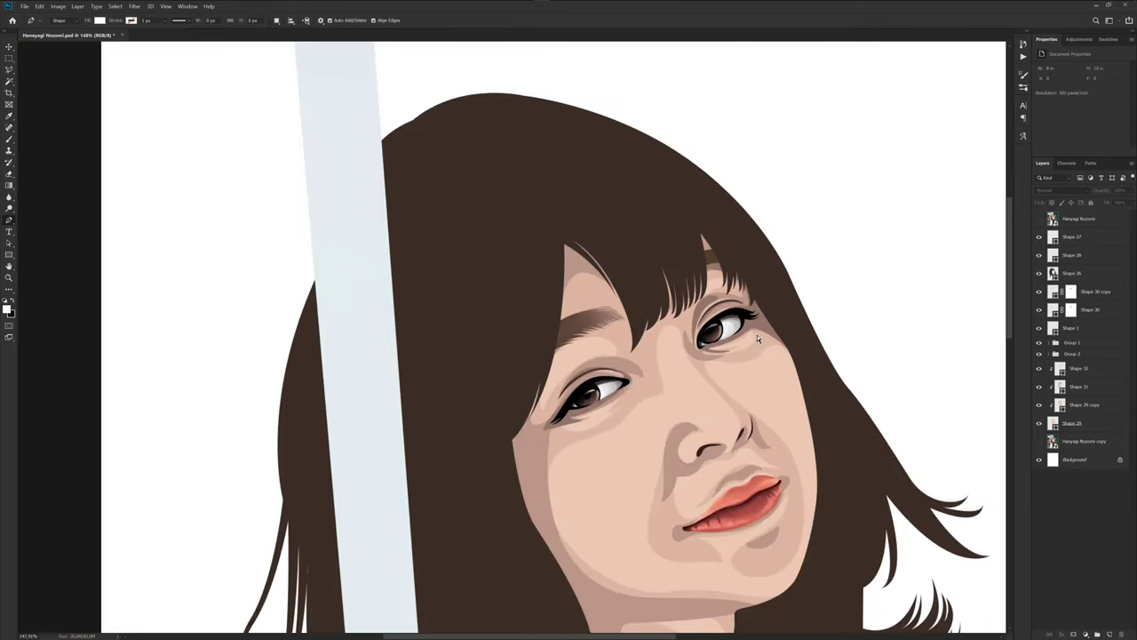
{"action": "key", "text": "ctrl+s"}
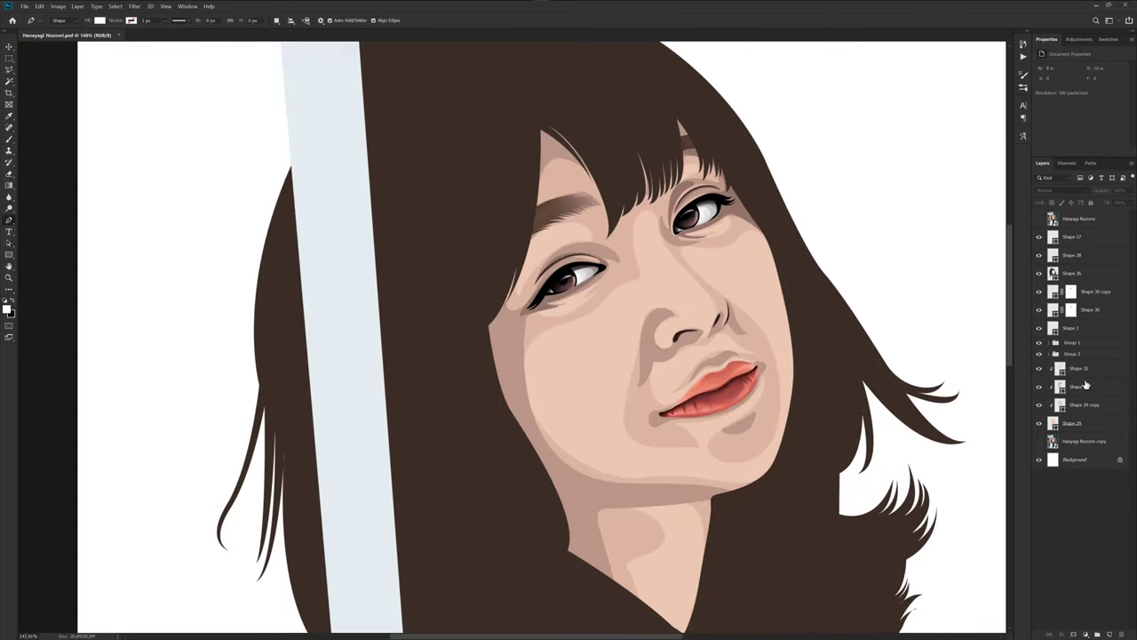
{"action": "left_click", "coordinate": [1085, 386]}
{"action": "left_click", "coordinate": [1039, 218]}
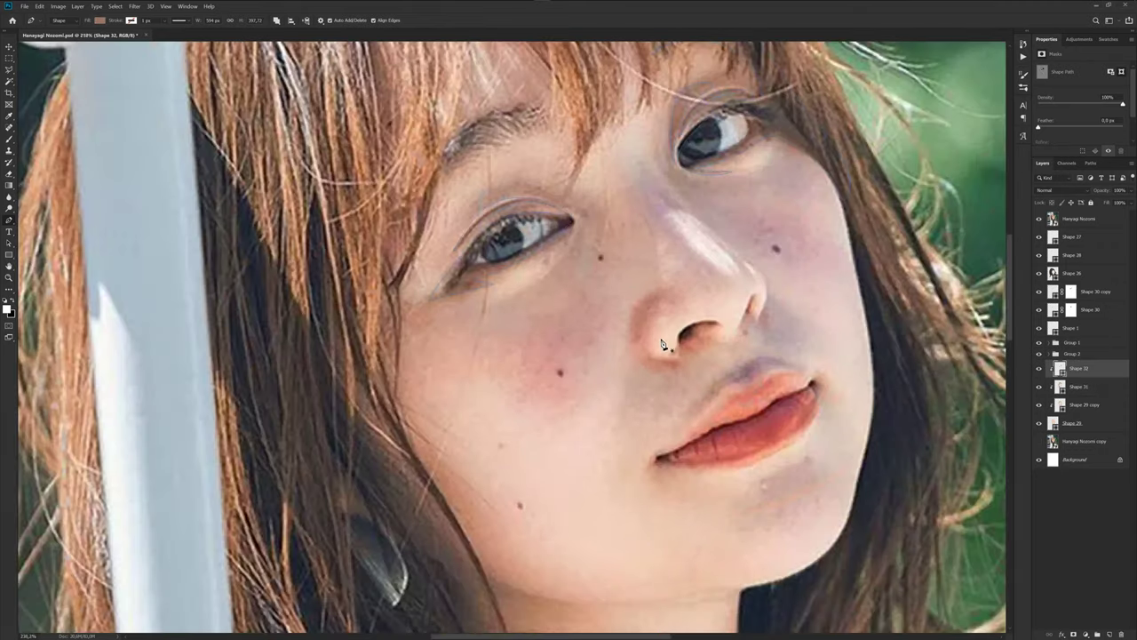
{"action": "scroll", "coordinate": [684, 339], "scroll_direction": "up", "scroll_amount": 5}
{"action": "left_click_drag", "start_coordinate": [698, 357], "coordinate": [678, 382]}
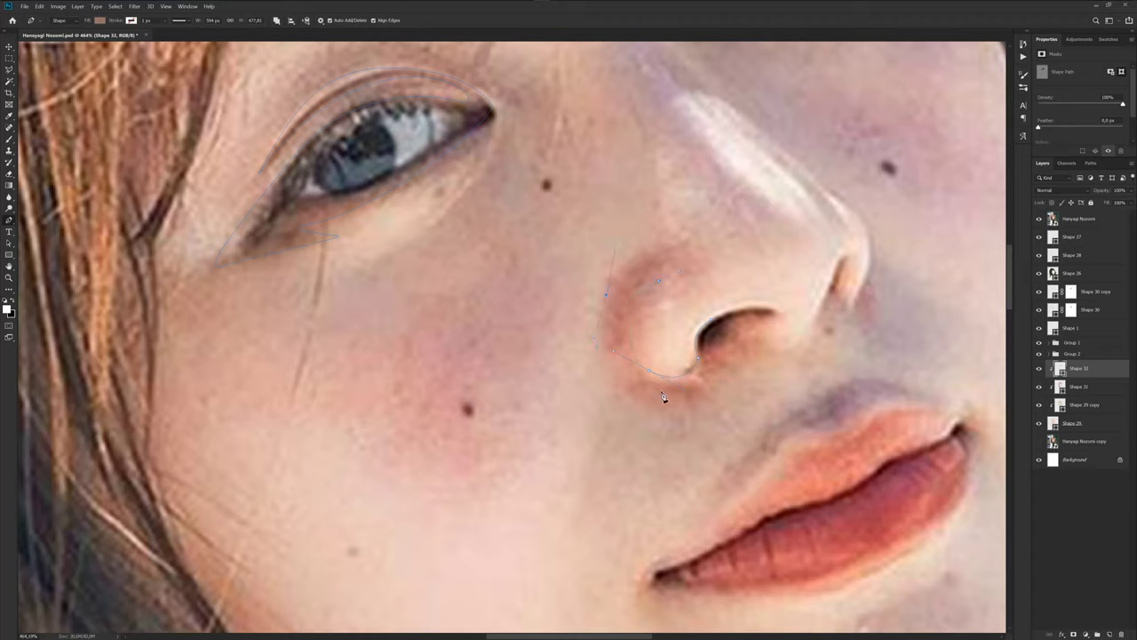
{"action": "left_click_drag", "start_coordinate": [704, 398], "coordinate": [675, 402]}
{"action": "mouse_move", "coordinate": [767, 333]}
{"action": "left_mouse_down"}
{"action": "mouse_move", "coordinate": [708, 328]}
{"action": "mouse_move", "coordinate": [718, 313]}
{"action": "left_mouse_up"}
Close the nostril shadow and add a shadow segment along the opposite nostril edge.
{"action": "left_click", "coordinate": [1039, 218]}
{"action": "scroll", "coordinate": [741, 325], "scroll_direction": "up", "scroll_amount": 2}
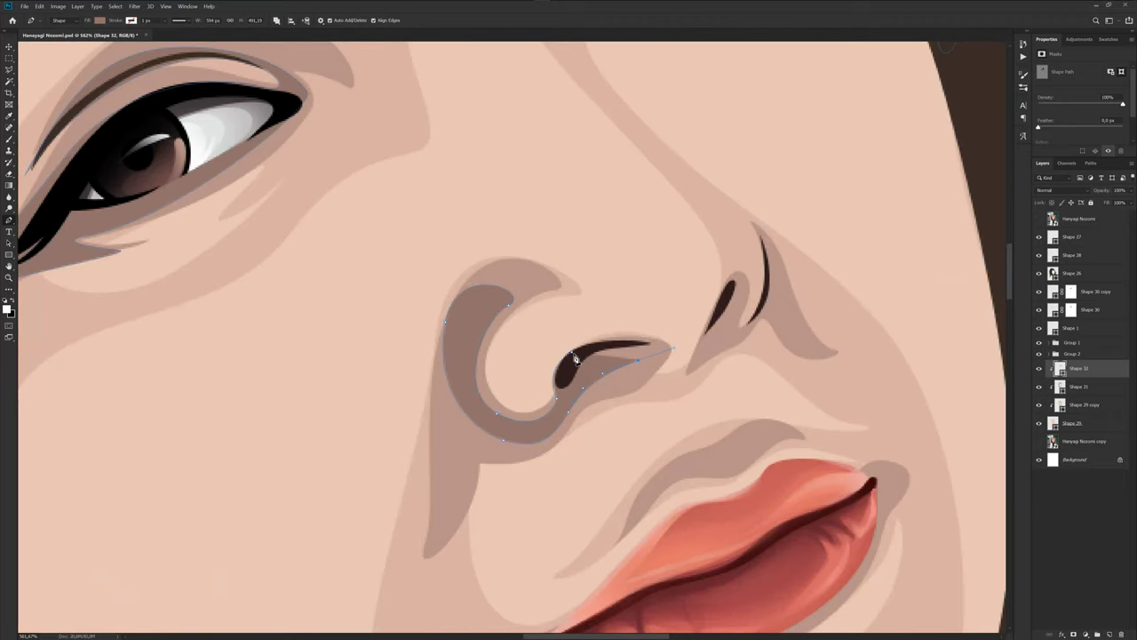
{"action": "left_click", "coordinate": [574, 358]}
{"action": "left_click", "coordinate": [703, 336]}
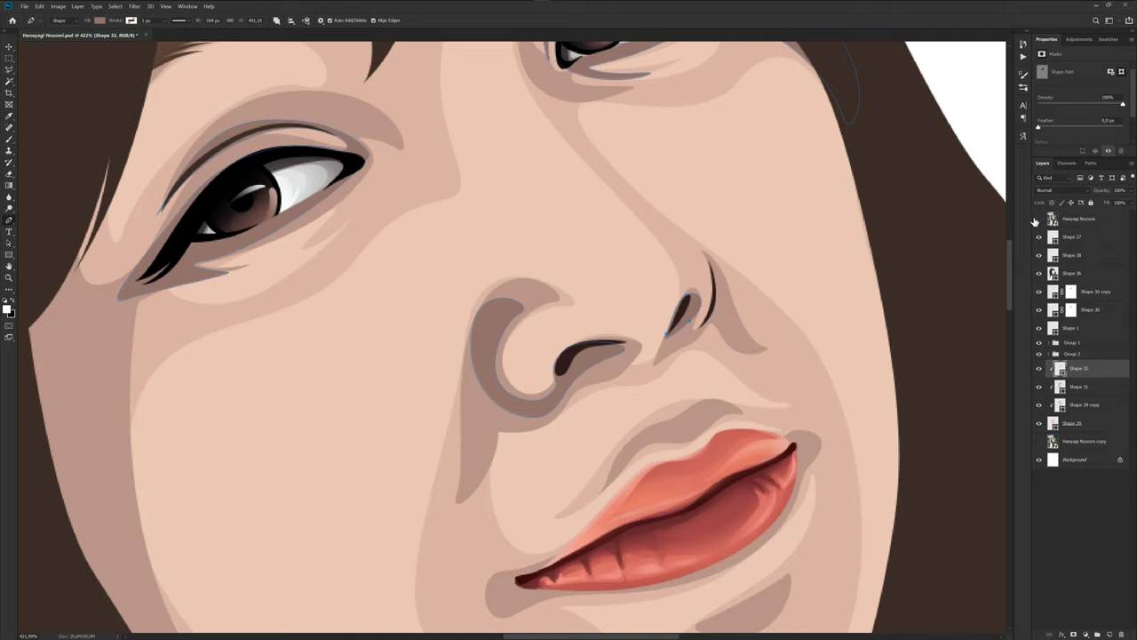
{"action": "left_click", "coordinate": [1039, 219]}
{"action": "left_click", "coordinate": [730, 341]}
{"action": "key", "text": "Escape"}
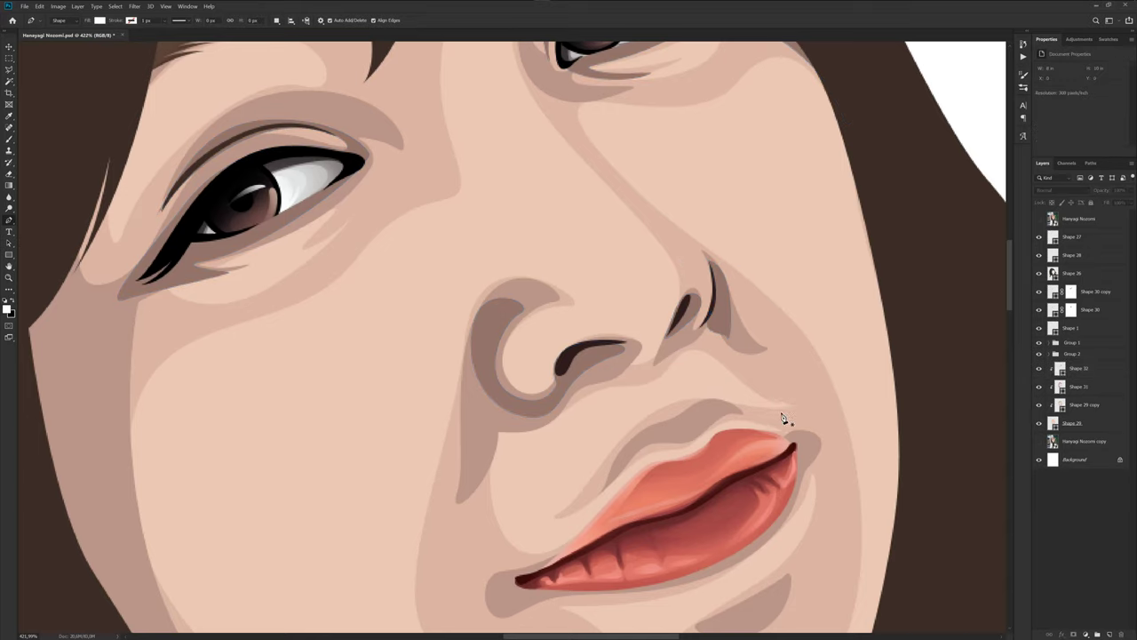
On Shape 32, close a darker shadow shape above the centre of the upper lip.
{"action": "scroll", "coordinate": [766, 415], "scroll_direction": "down", "scroll_amount": 3}
{"action": "scroll", "coordinate": [750, 426], "scroll_direction": "down", "scroll_amount": 3}
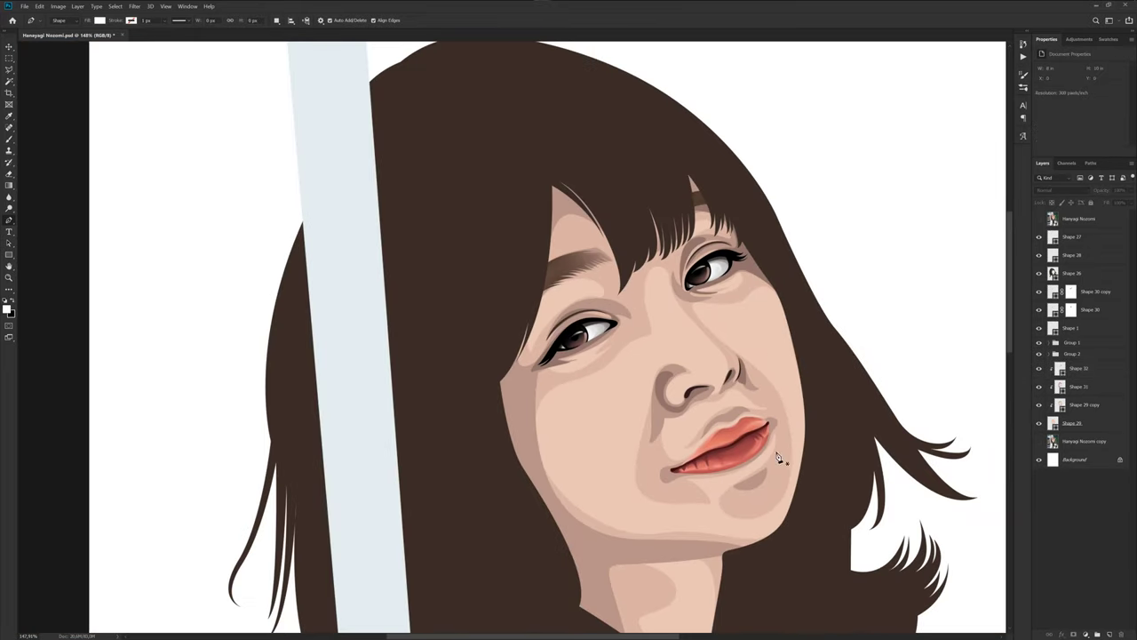
{"action": "scroll", "coordinate": [734, 458], "scroll_direction": "up", "scroll_amount": 4}
{"action": "left_click", "coordinate": [1084, 375]}
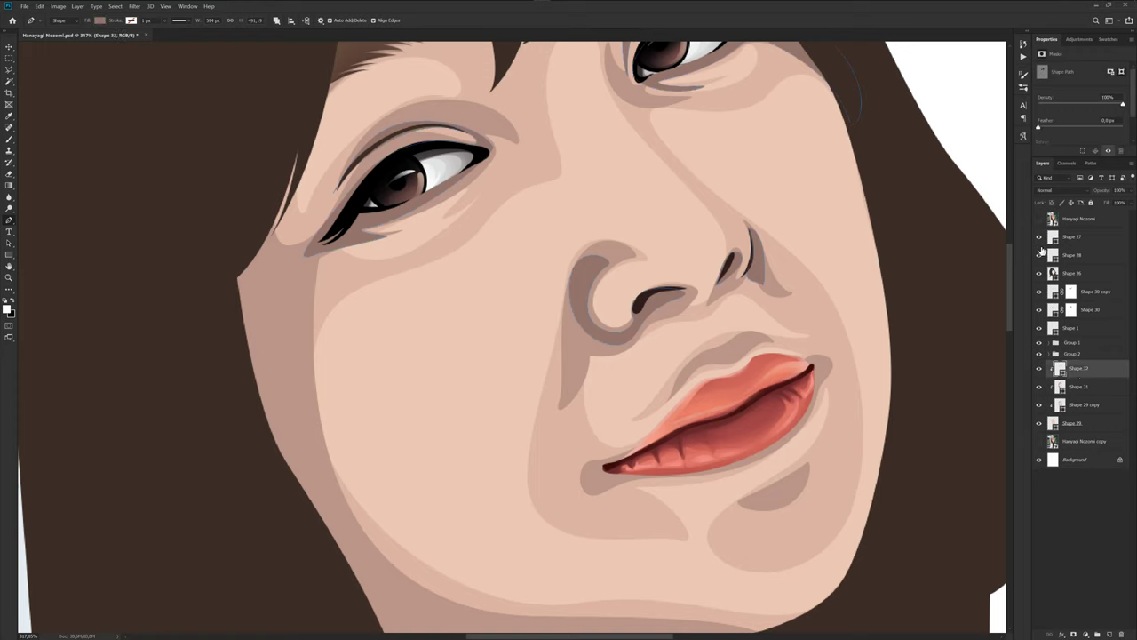
{"action": "left_click", "coordinate": [1038, 219]}
{"action": "left_click", "coordinate": [1039, 219]}
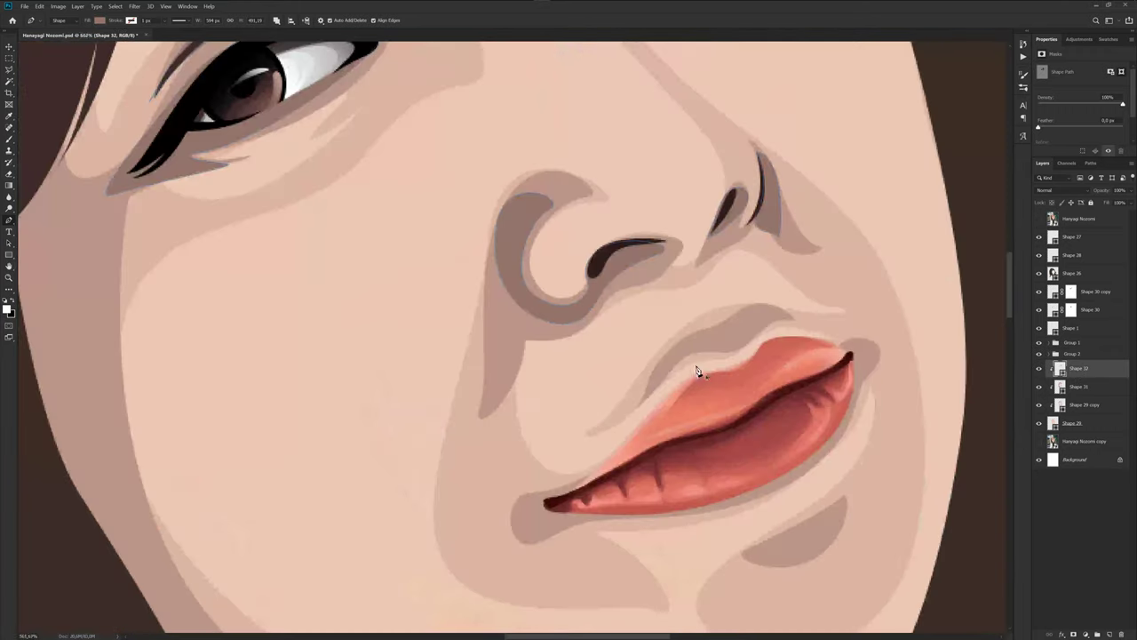
{"action": "scroll", "coordinate": [709, 354], "scroll_direction": "up", "scroll_amount": 3}
{"action": "left_click", "coordinate": [793, 308]}
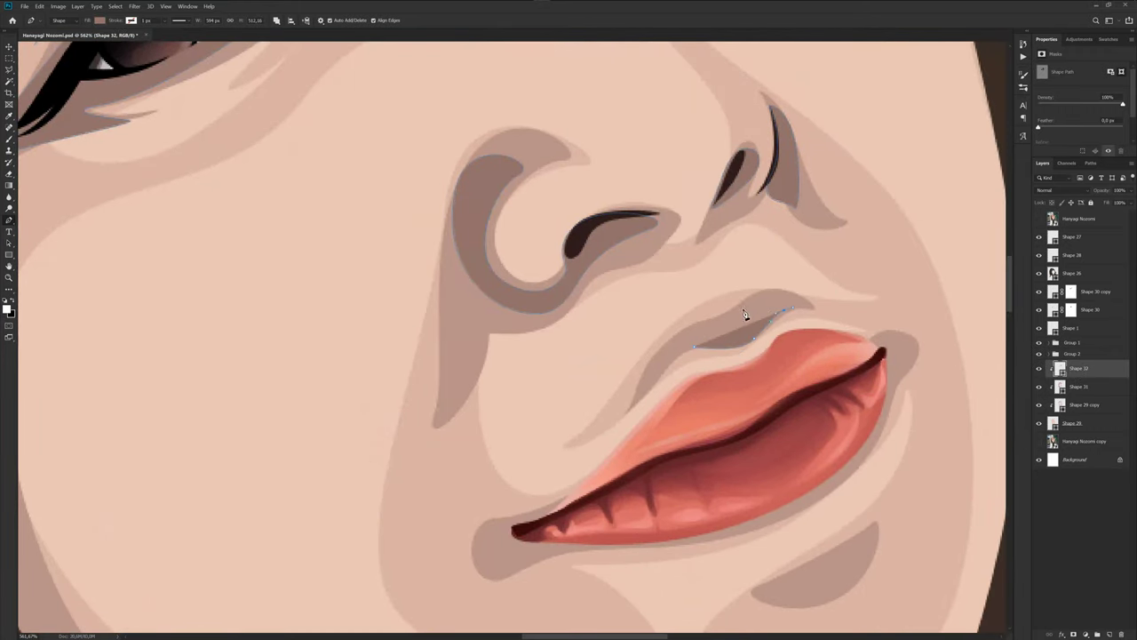
{"action": "scroll", "coordinate": [705, 356], "scroll_direction": "down", "scroll_amount": 2}
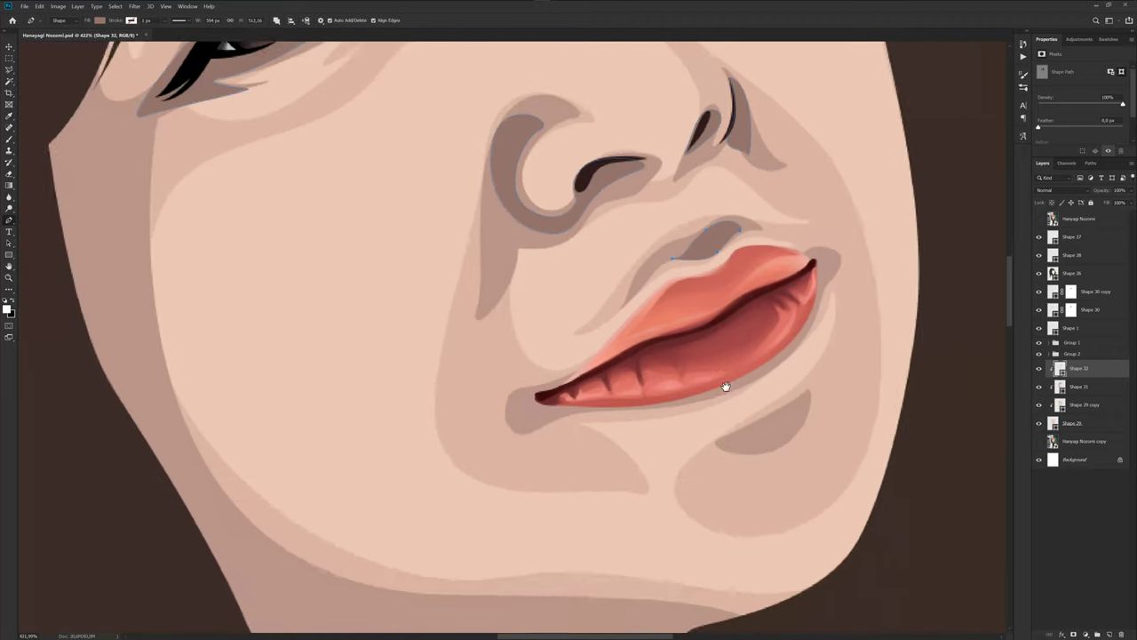
Shade the left corner of the mouth, then zoom out.
{"action": "left_click", "coordinate": [1038, 220]}
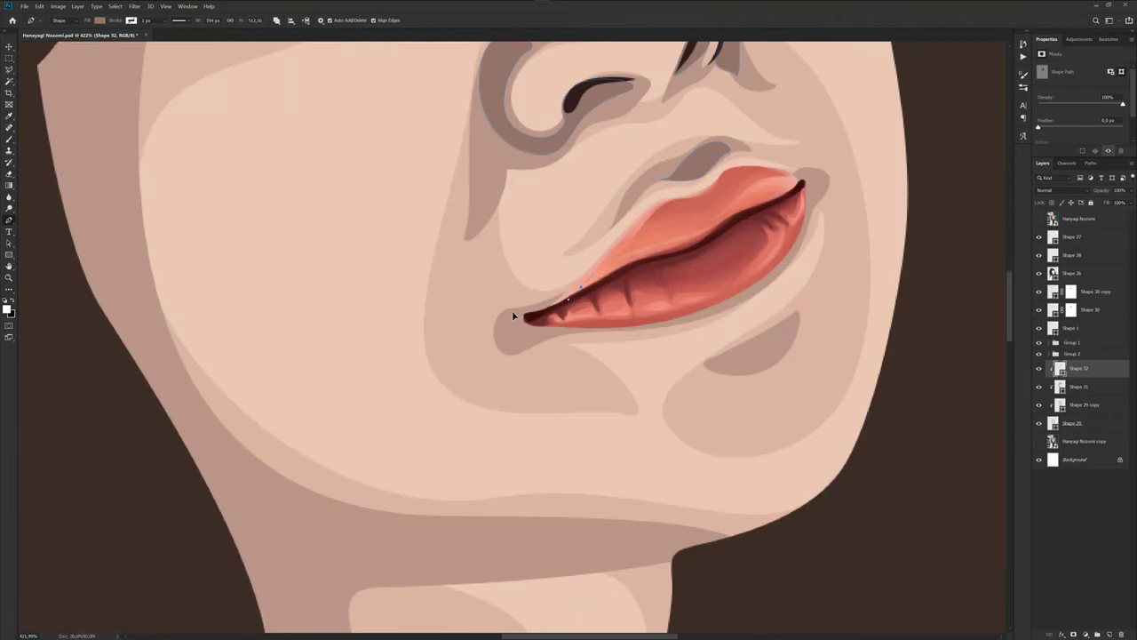
{"action": "left_click", "coordinate": [497, 313]}
{"action": "left_click", "coordinate": [585, 297]}
{"action": "left_click_drag", "start_coordinate": [583, 292], "coordinate": [491, 403]}
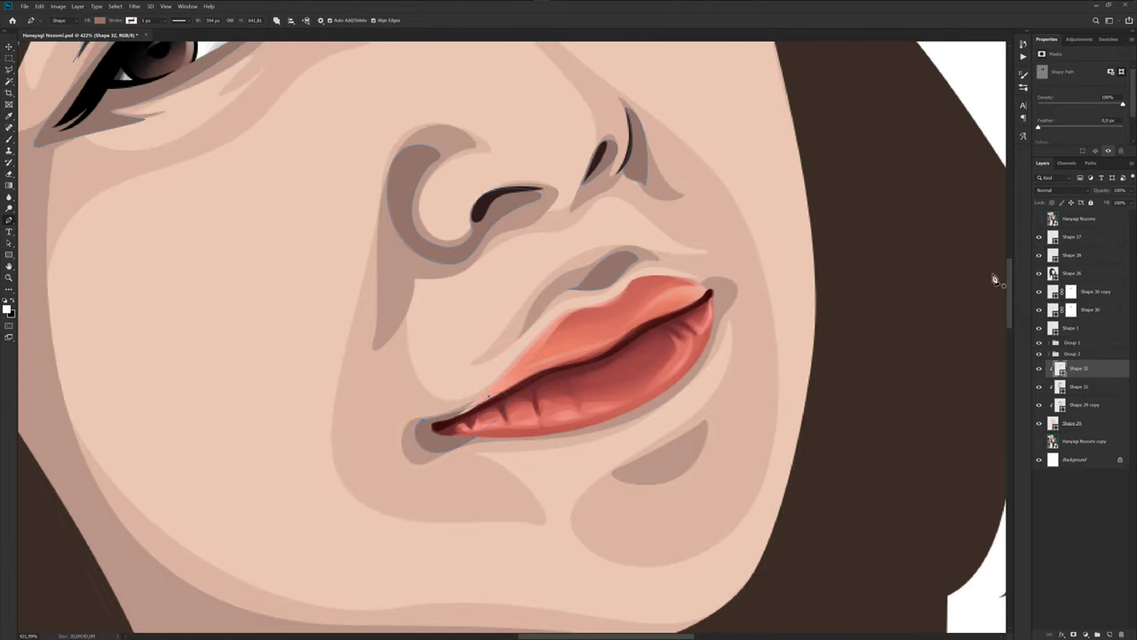
{"action": "left_click", "coordinate": [1038, 220]}
{"action": "scroll", "coordinate": [701, 354], "scroll_direction": "down", "scroll_amount": 3}
{"action": "scroll", "coordinate": [701, 353], "scroll_direction": "down", "scroll_amount": 4}
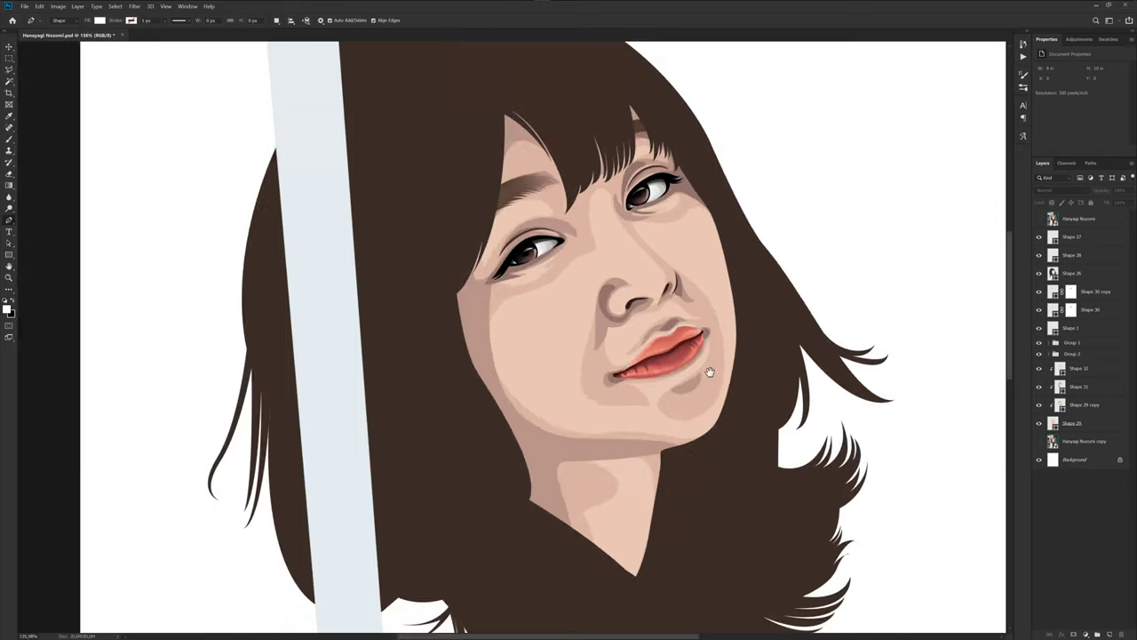
On the jaw shadow layer, place a curved point under the chin using the reference photo.
{"action": "left_click", "coordinate": [1088, 368]}
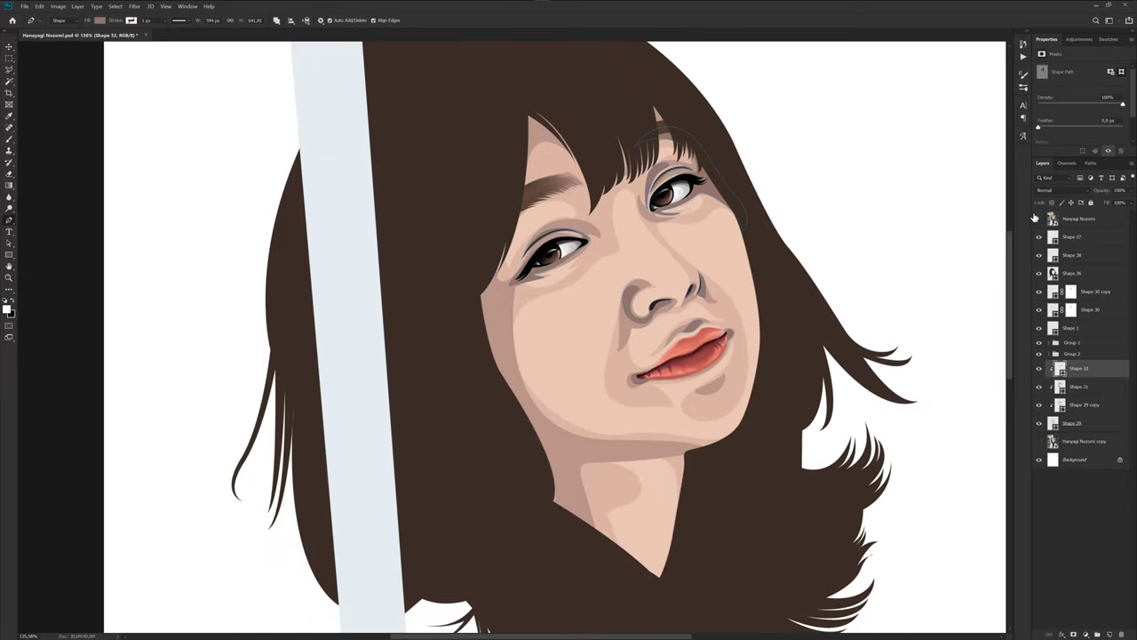
{"action": "left_click", "coordinate": [1039, 219]}
{"action": "scroll", "coordinate": [515, 506], "scroll_direction": "up", "scroll_amount": 3}
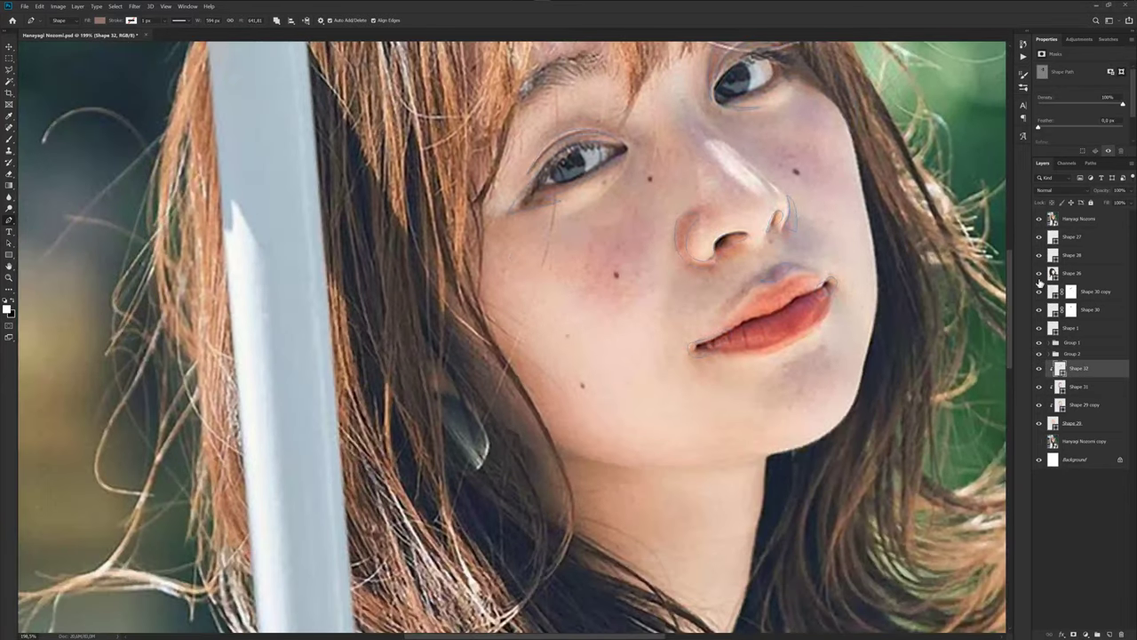
{"action": "left_click", "coordinate": [1038, 219]}
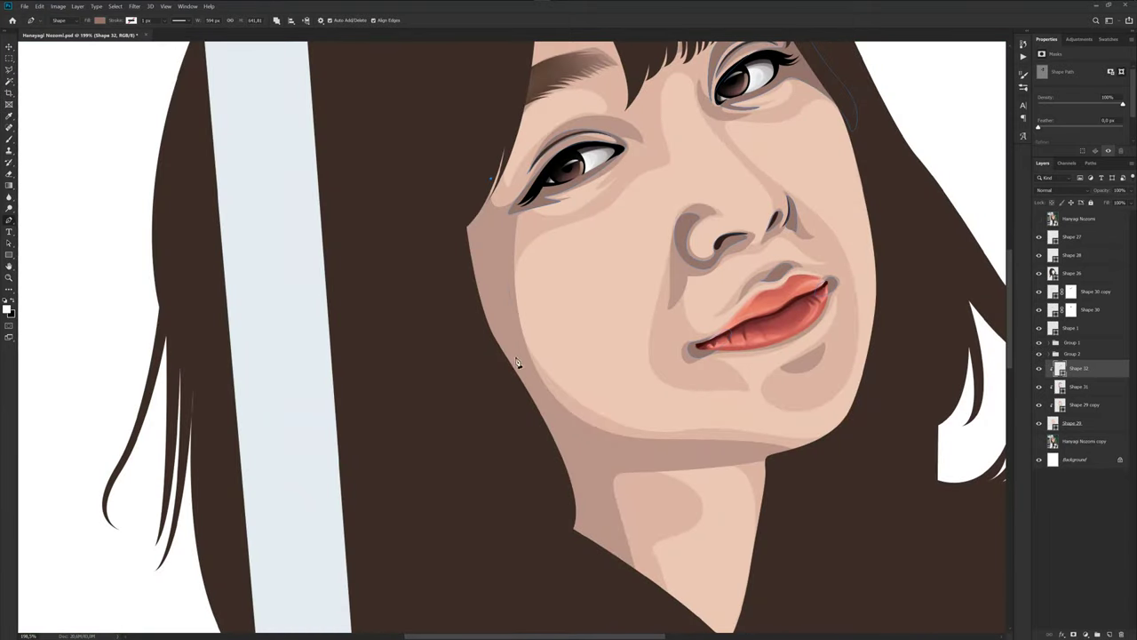
{"action": "left_click_drag", "start_coordinate": [622, 457], "coordinate": [668, 356]}
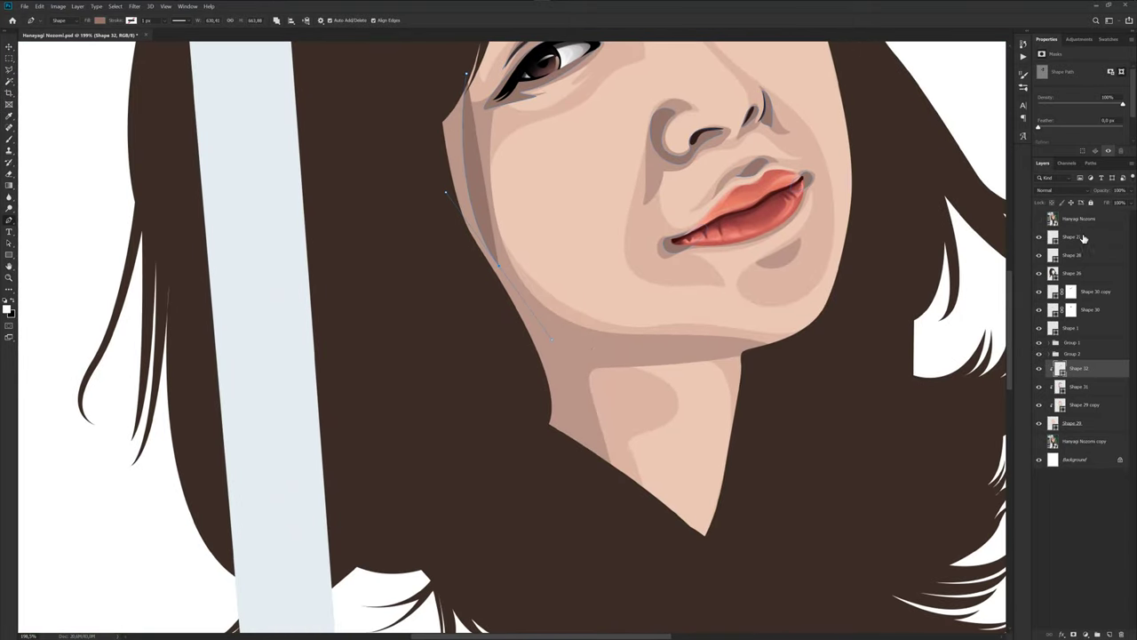
{"action": "left_click", "coordinate": [1040, 219]}
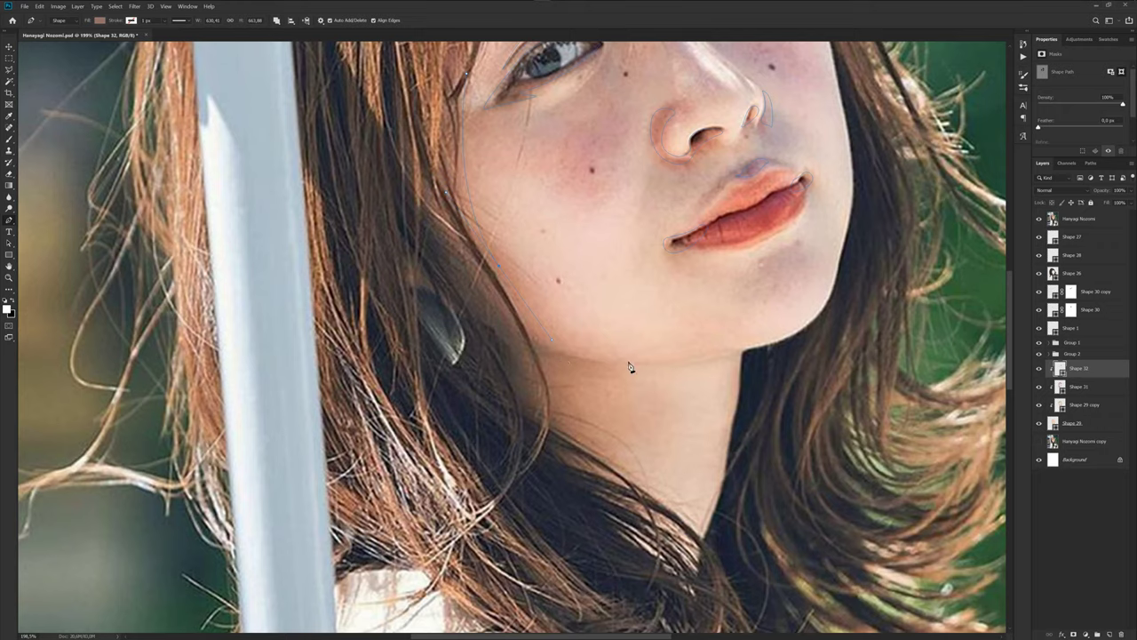
{"action": "left_click_drag", "start_coordinate": [664, 362], "coordinate": [725, 359]}
{"action": "left_click", "coordinate": [1040, 220]}
{"action": "scroll", "coordinate": [572, 327], "scroll_direction": "down", "scroll_amount": 1}
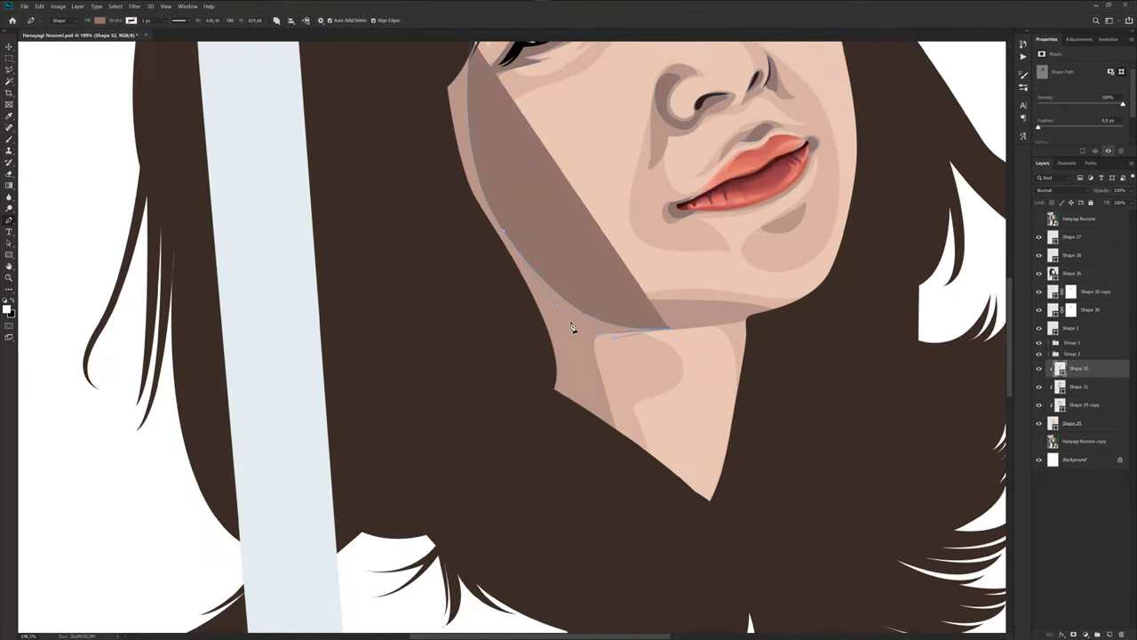
Add curved points along the jaw and up the face's left edge to form a thin shadow band.
{"action": "left_click", "coordinate": [580, 388]}
{"action": "left_click_drag", "start_coordinate": [580, 387], "coordinate": [592, 424]}
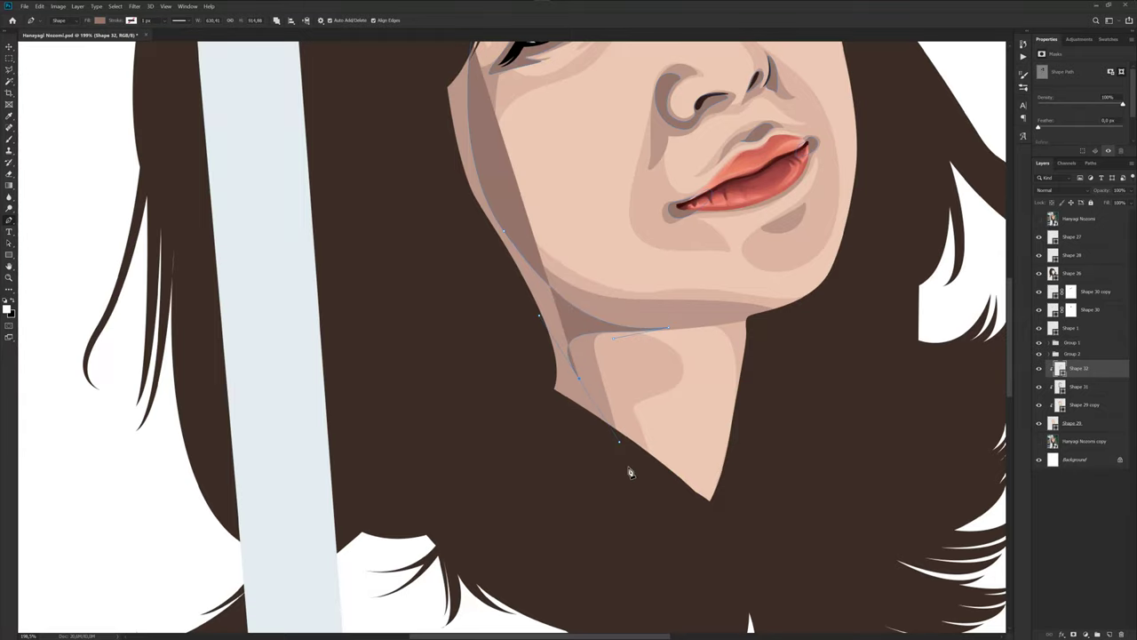
{"action": "left_click_drag", "start_coordinate": [611, 495], "coordinate": [541, 436]}
{"action": "scroll", "coordinate": [518, 415], "scroll_direction": "down", "scroll_amount": 2}
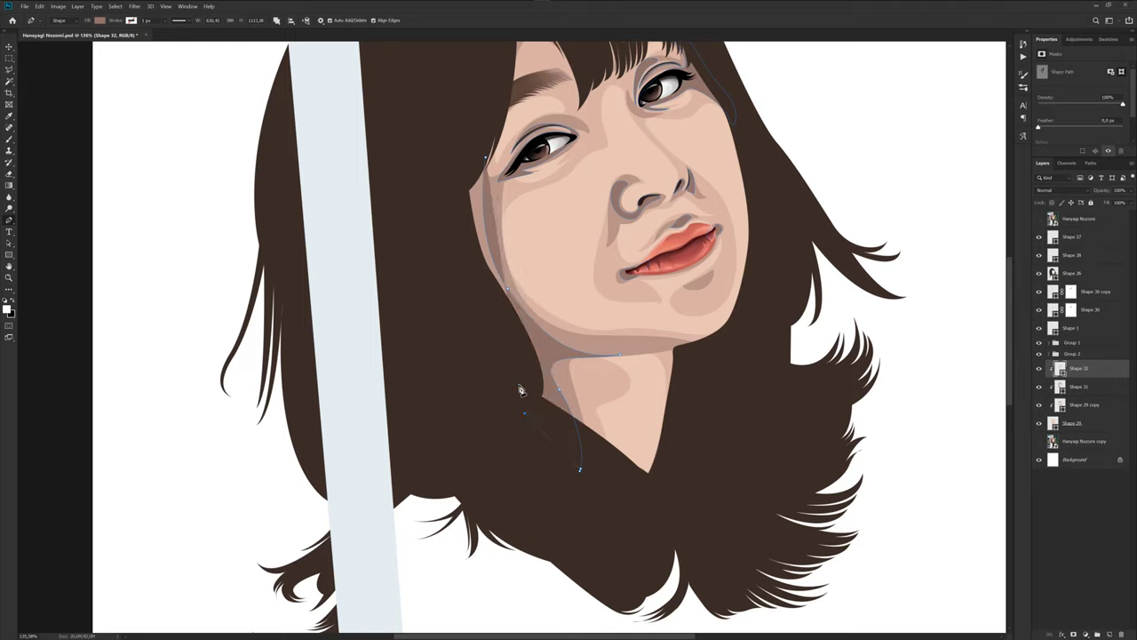
{"action": "left_click_drag", "start_coordinate": [444, 196], "coordinate": [458, 142]}
{"action": "key", "text": "Escape"}
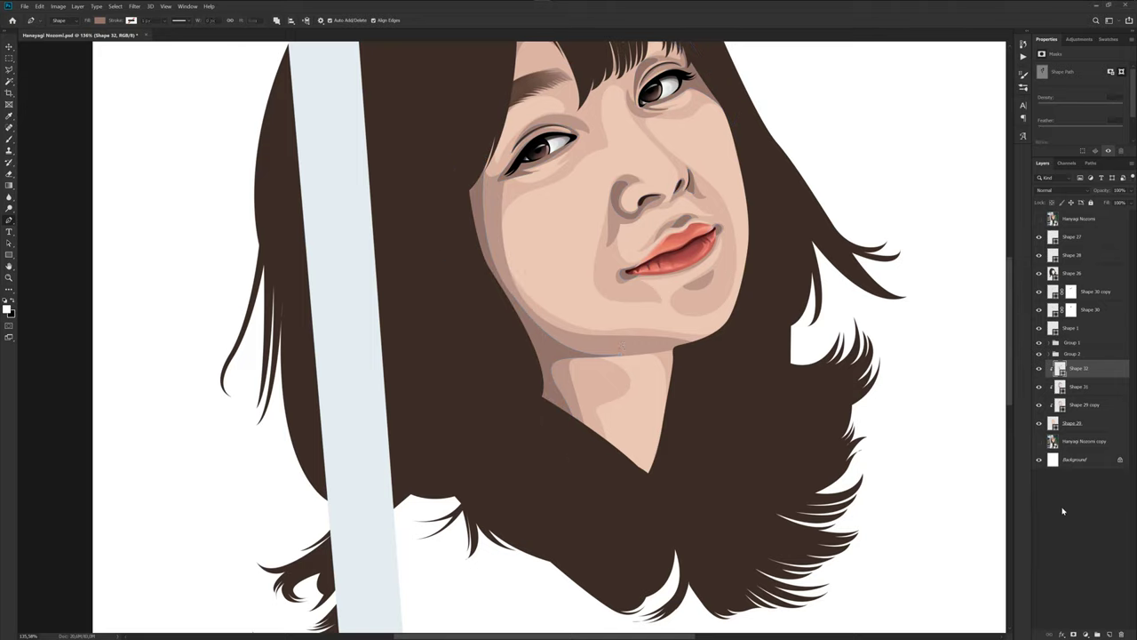
Save the portrait document.
{"action": "scroll", "coordinate": [623, 340], "scroll_direction": "down", "scroll_amount": 2}
{"action": "scroll", "coordinate": [623, 340], "scroll_direction": "down", "scroll_amount": 2}
{"action": "key", "text": "ctrl+s"}
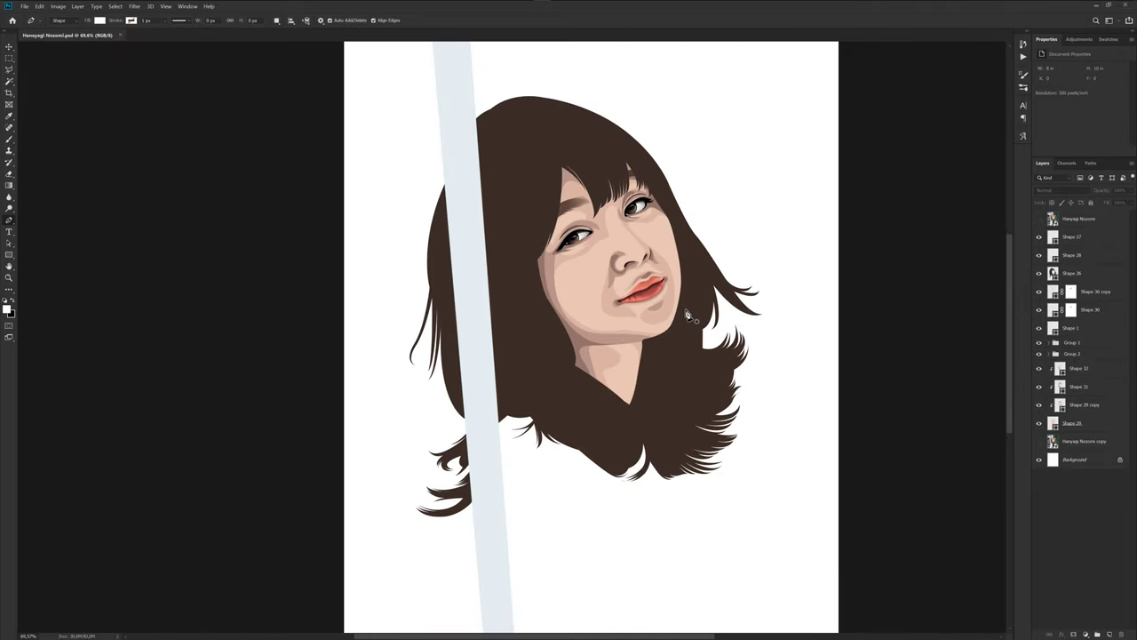
Select the Shape 32 layer and zoom in to compare the right eye with the reference photo.
{"action": "scroll", "coordinate": [629, 268], "scroll_direction": "up", "scroll_amount": 1}
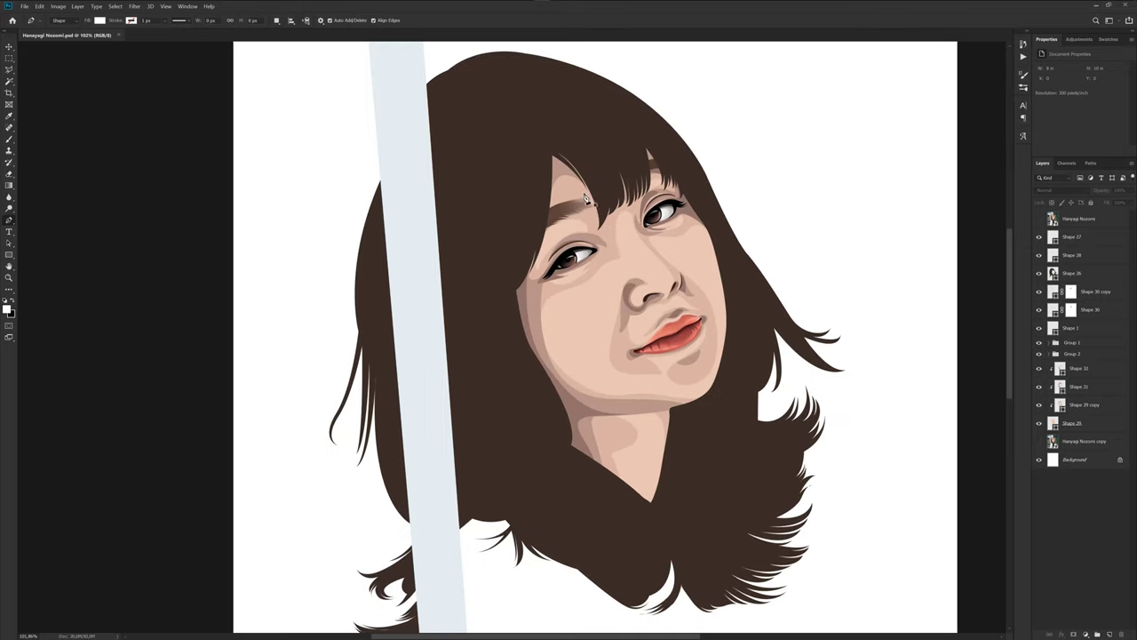
{"action": "scroll", "coordinate": [640, 271], "scroll_direction": "up", "scroll_amount": 1}
{"action": "scroll", "coordinate": [651, 275], "scroll_direction": "up", "scroll_amount": 1}
{"action": "scroll", "coordinate": [650, 299], "scroll_direction": "up", "scroll_amount": 1}
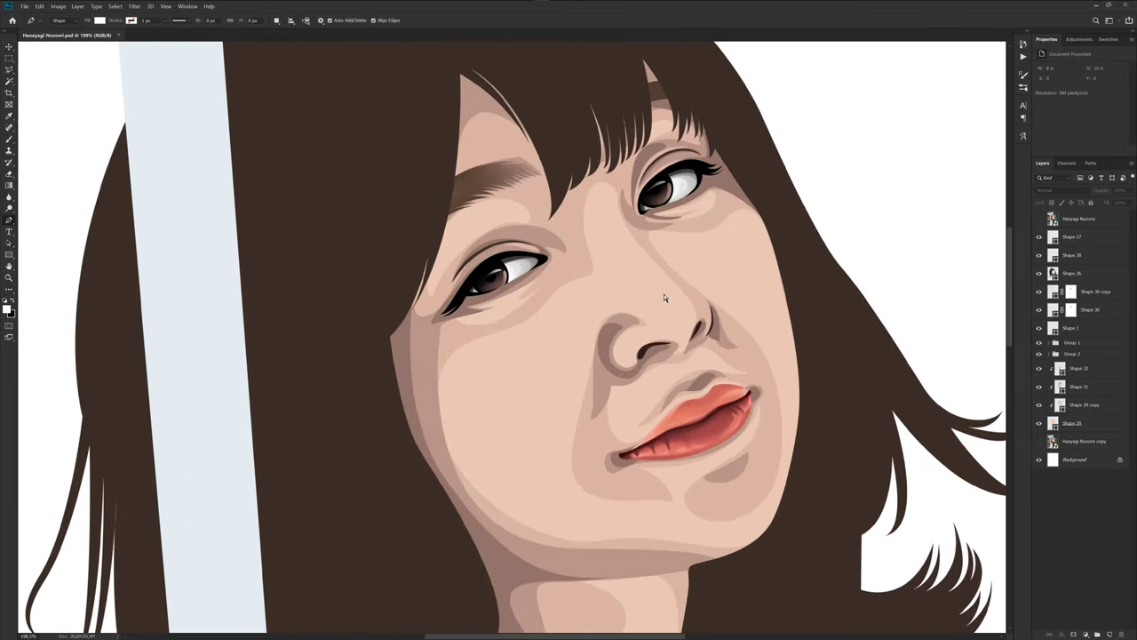
{"action": "left_click", "coordinate": [1080, 406]}
{"action": "left_click", "coordinate": [1079, 368]}
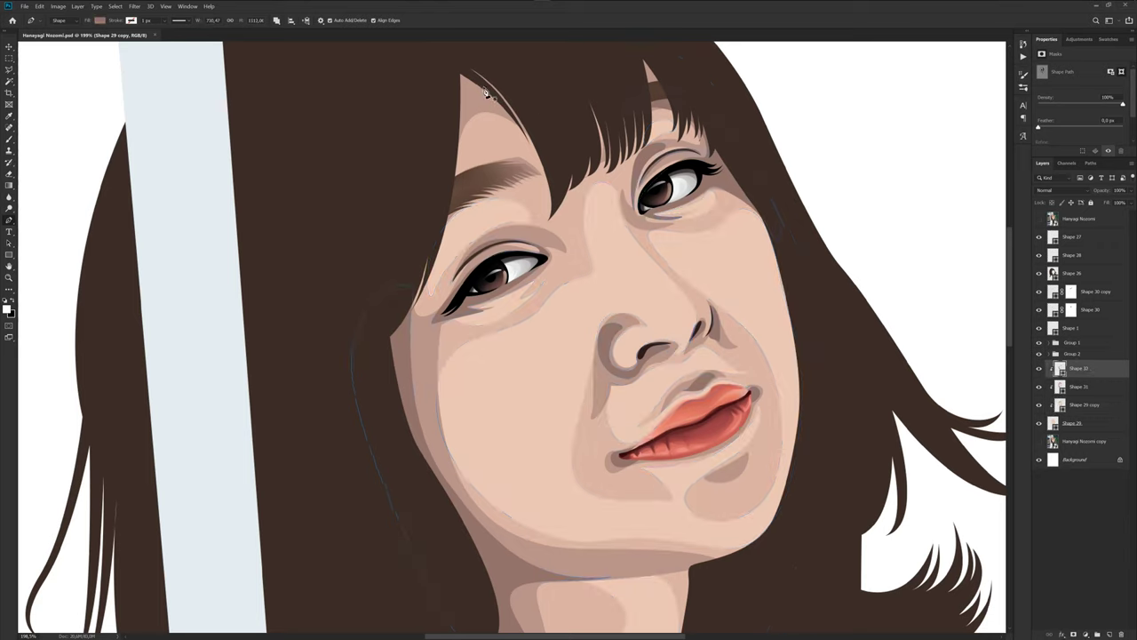
{"action": "left_click", "coordinate": [276, 21]}
{"action": "scroll", "coordinate": [698, 198], "scroll_direction": "up", "scroll_amount": 1}
{"action": "scroll", "coordinate": [697, 199], "scroll_direction": "up", "scroll_amount": 2}
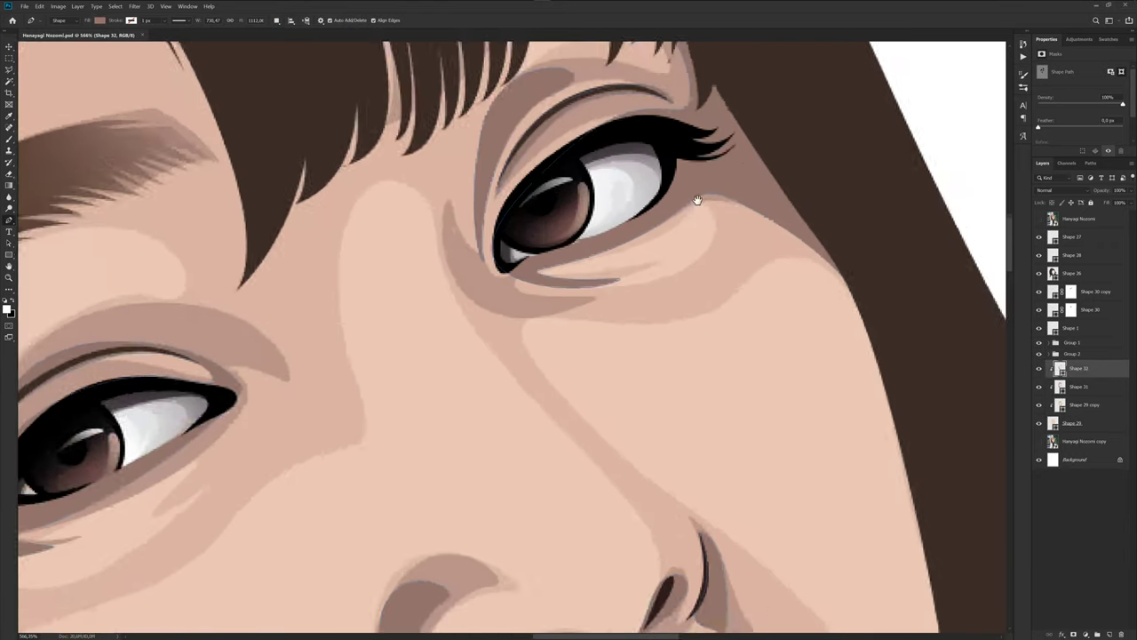
{"action": "scroll", "coordinate": [711, 205], "scroll_direction": "up", "scroll_amount": 1}
{"action": "left_click", "coordinate": [1039, 218]}
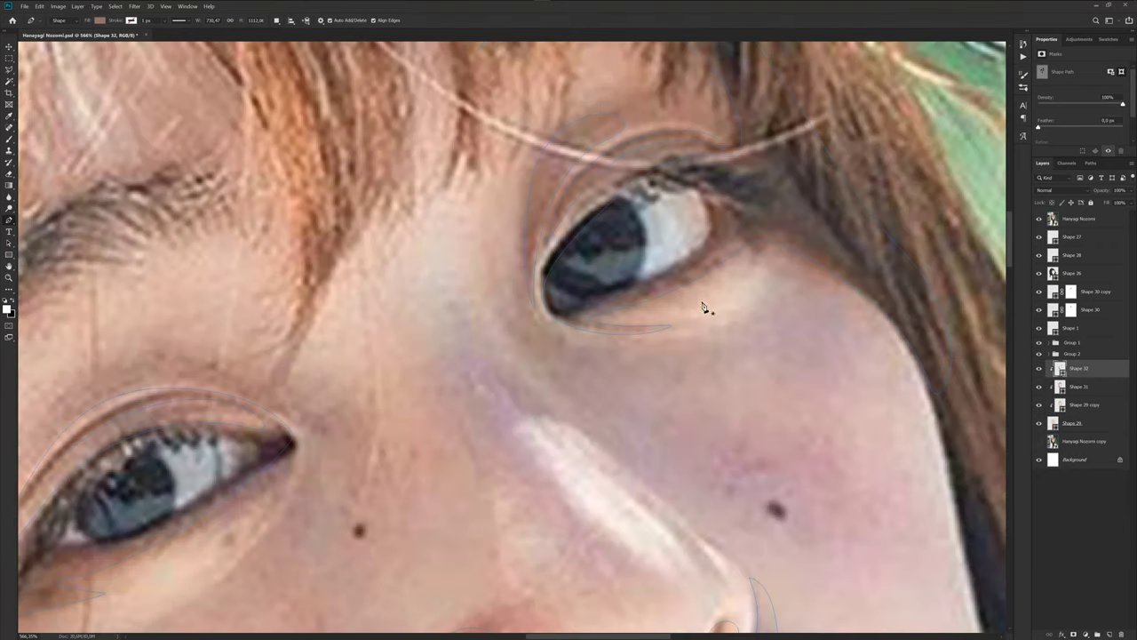
{"action": "left_click", "coordinate": [1038, 219]}
{"action": "scroll", "coordinate": [599, 333], "scroll_direction": "up", "scroll_amount": 1}
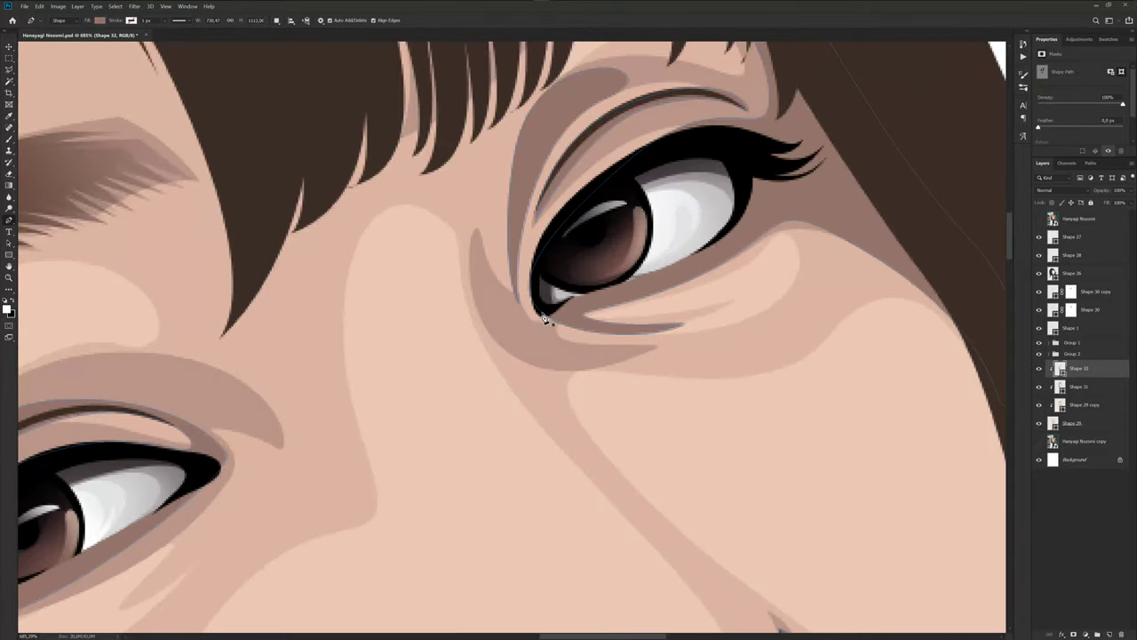
Start a new shadow path from the inner eye corner along the lower lid to the outer corner.
{"action": "left_click", "coordinate": [559, 330]}
{"action": "left_click_drag", "start_coordinate": [639, 333], "coordinate": [689, 327]}
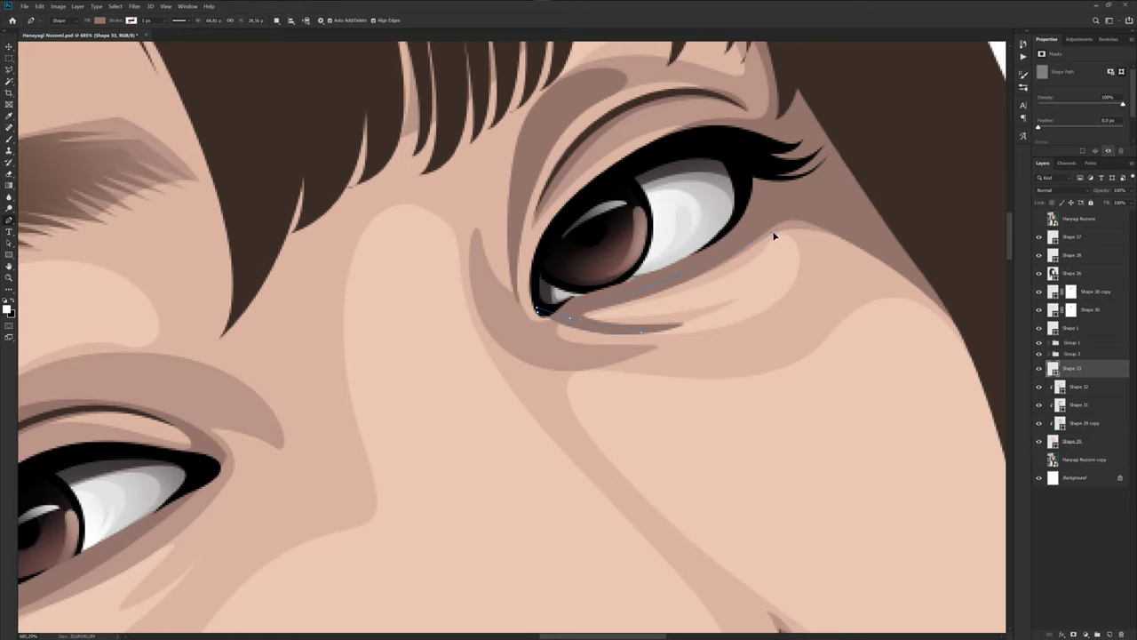
{"action": "left_click", "coordinate": [1041, 220]}
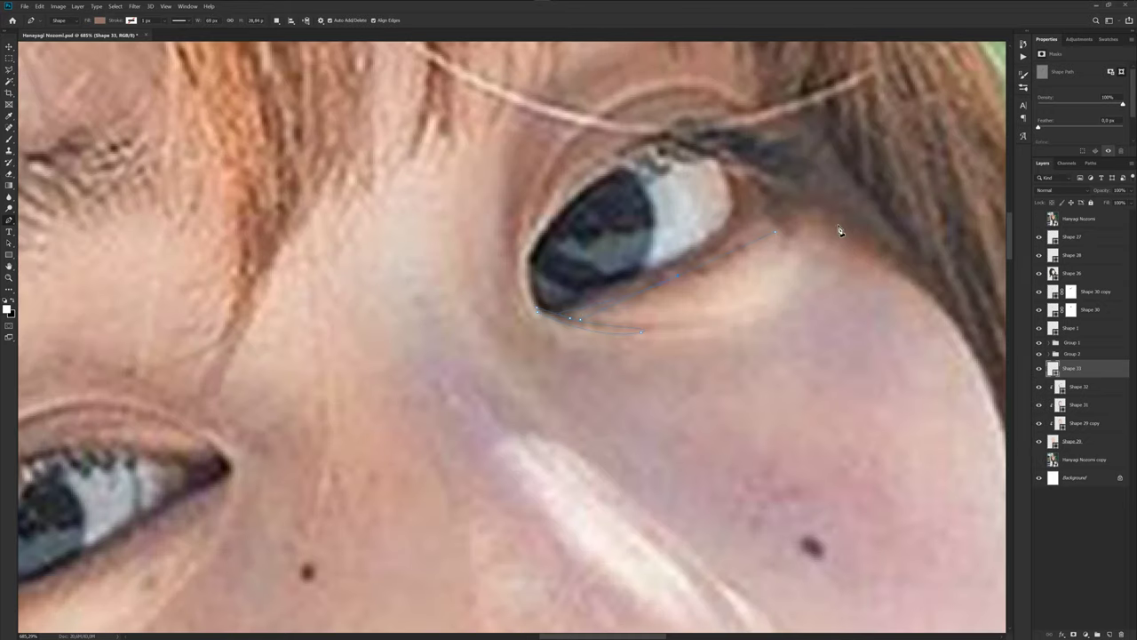
{"action": "left_click", "coordinate": [1041, 220]}
{"action": "left_click", "coordinate": [784, 202]}
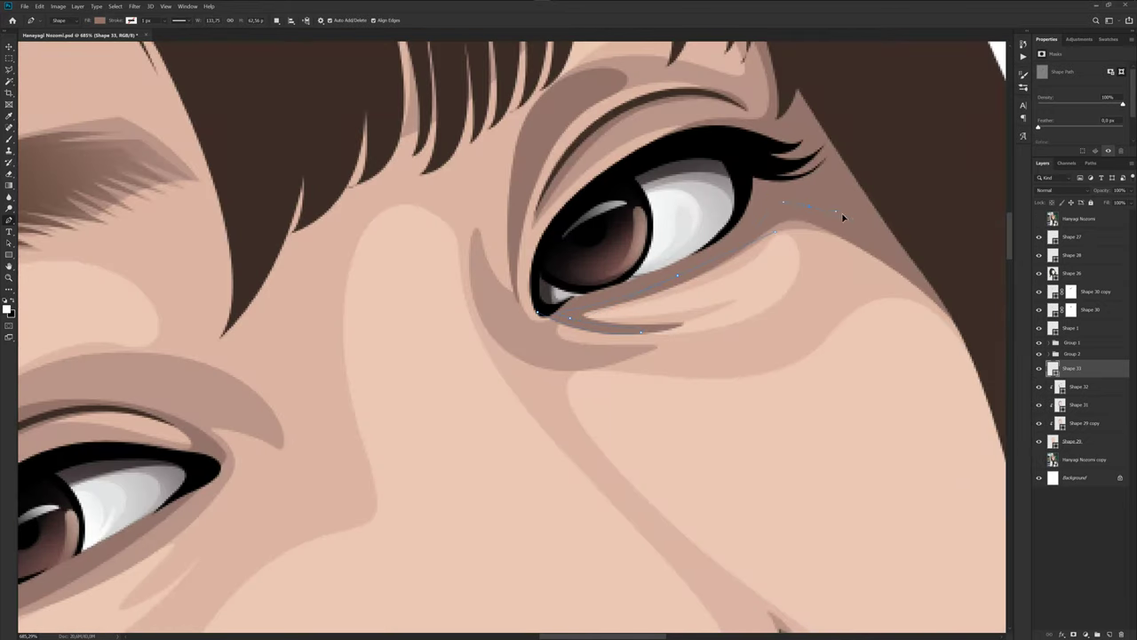
{"action": "left_click", "coordinate": [1039, 219]}
{"action": "left_click", "coordinate": [1040, 219]}
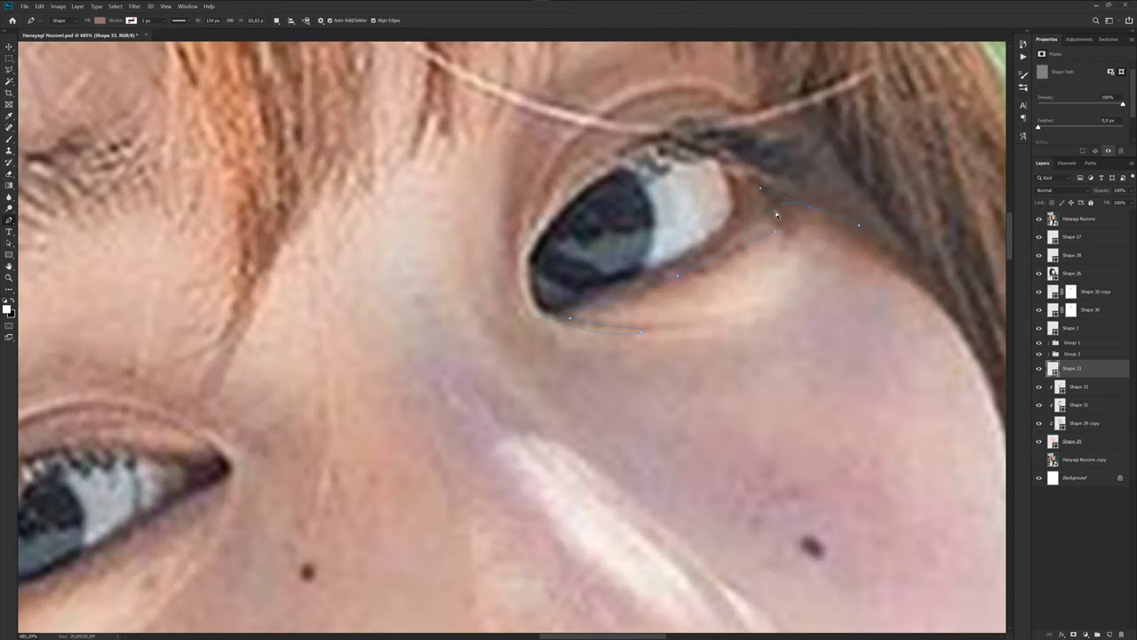
{"action": "key", "text": "ctrl+comma"}
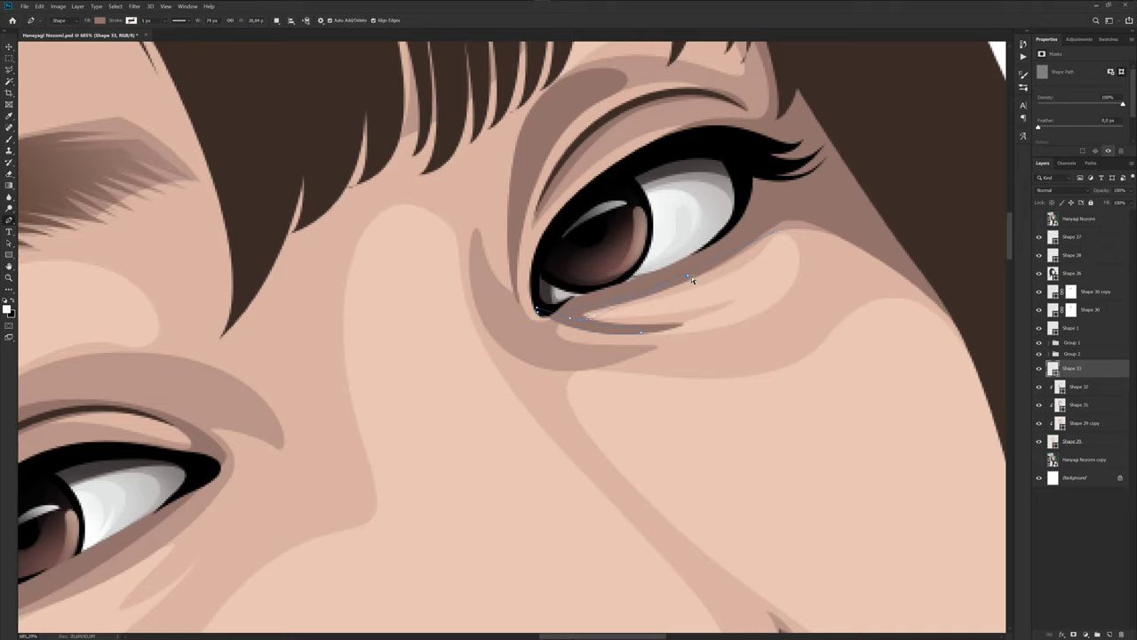
{"action": "left_click", "coordinate": [774, 234]}
{"action": "scroll", "coordinate": [973, 261], "scroll_direction": "down", "scroll_amount": 2}
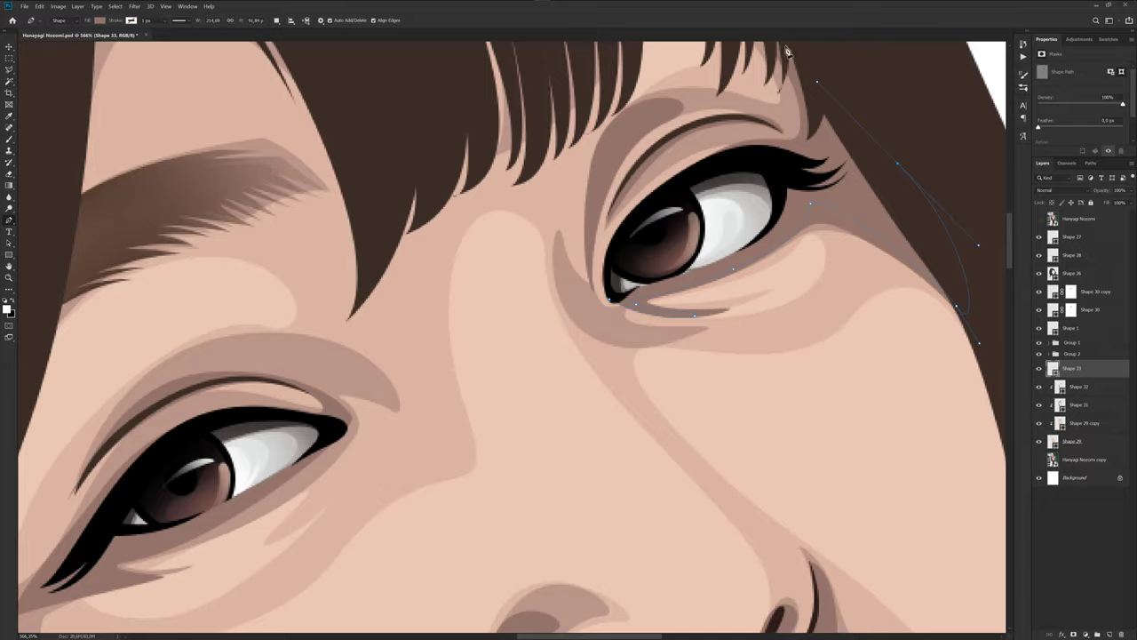
Continue the eye shadow path over the bangs and upper eyelid, closing it at the start point.
{"action": "left_click_drag", "start_coordinate": [801, 59], "coordinate": [819, 242]}
{"action": "left_click_drag", "start_coordinate": [797, 161], "coordinate": [725, 110]}
{"action": "left_click", "coordinate": [556, 191]}
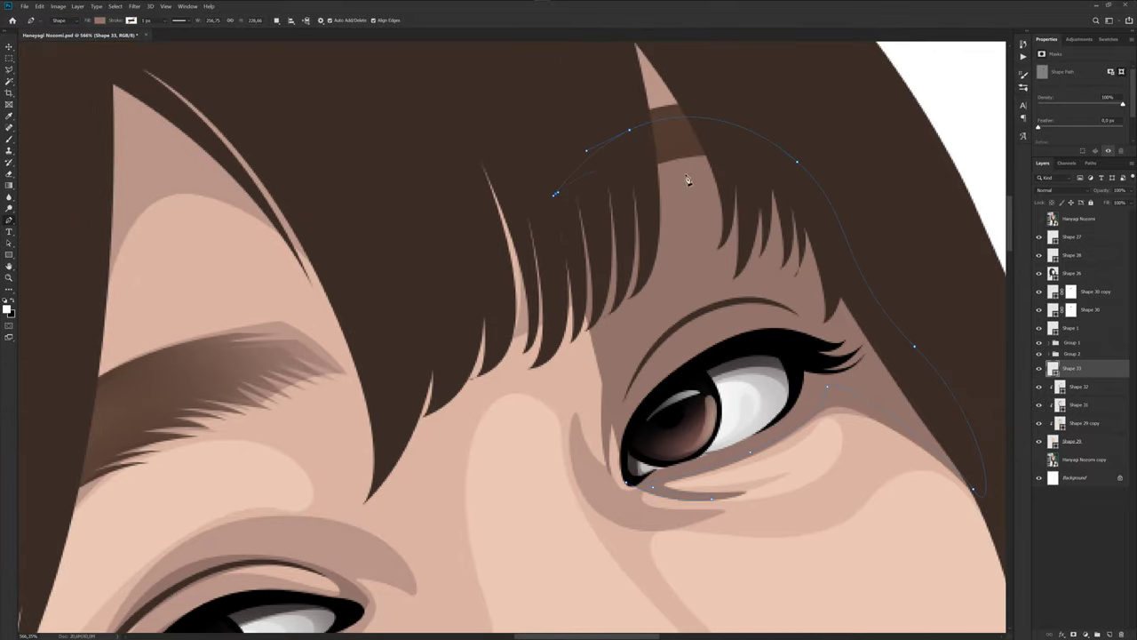
{"action": "left_click", "coordinate": [736, 182]}
{"action": "left_click", "coordinate": [819, 230]}
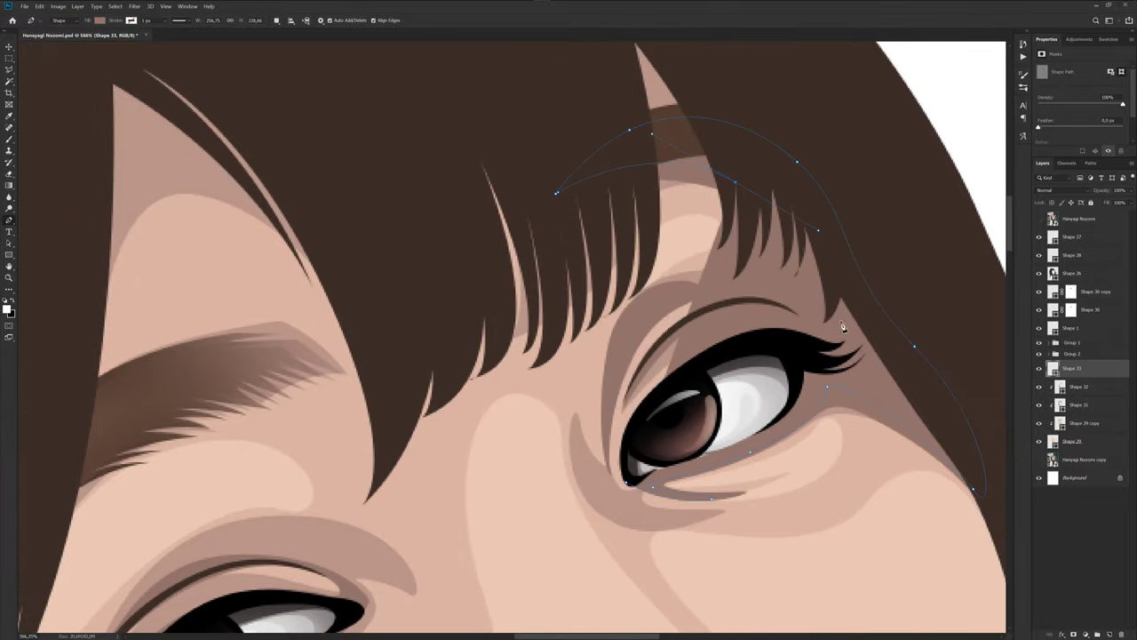
{"action": "mouse_move", "coordinate": [790, 341]}
{"action": "left_mouse_down"}
{"action": "mouse_move", "coordinate": [854, 320]}
{"action": "mouse_move", "coordinate": [840, 322]}
{"action": "left_mouse_up"}
{"action": "left_click", "coordinate": [1040, 220]}
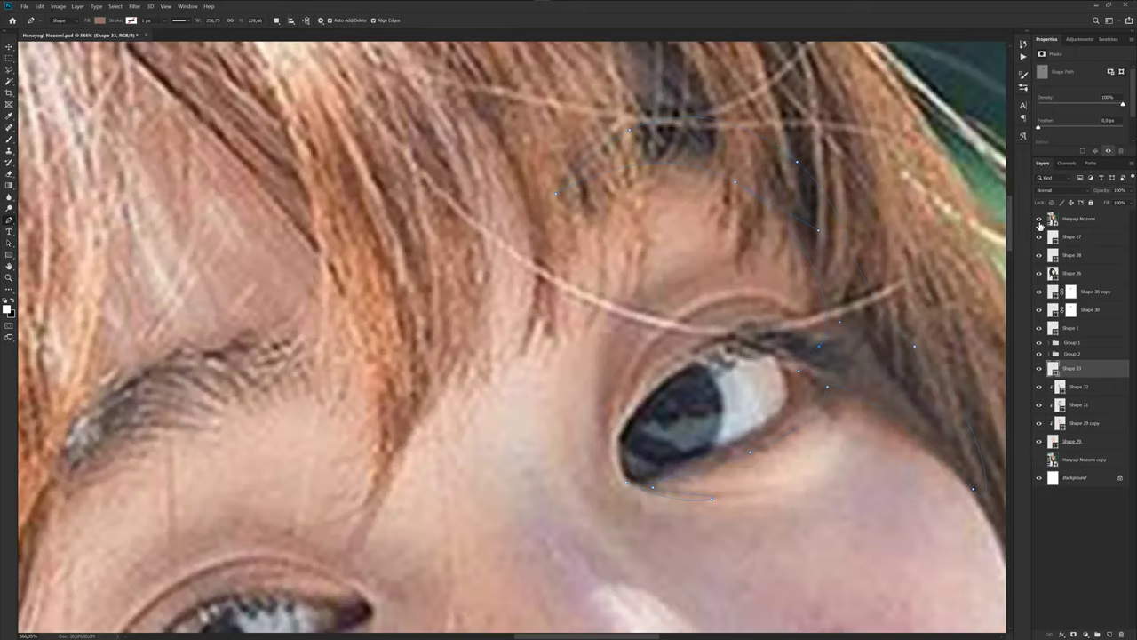
{"action": "left_click", "coordinate": [1040, 221]}
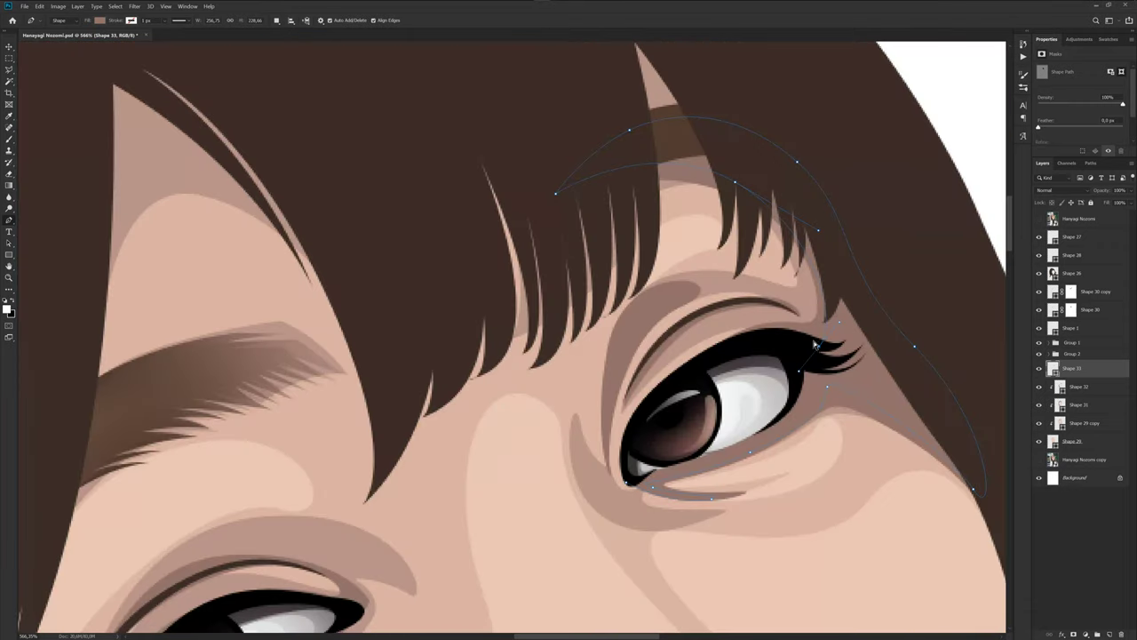
{"action": "left_click", "coordinate": [816, 343]}
Fill Shape 33 with dark brown 644f47 sampled from the reference photo.
{"action": "left_click", "coordinate": [1040, 218]}
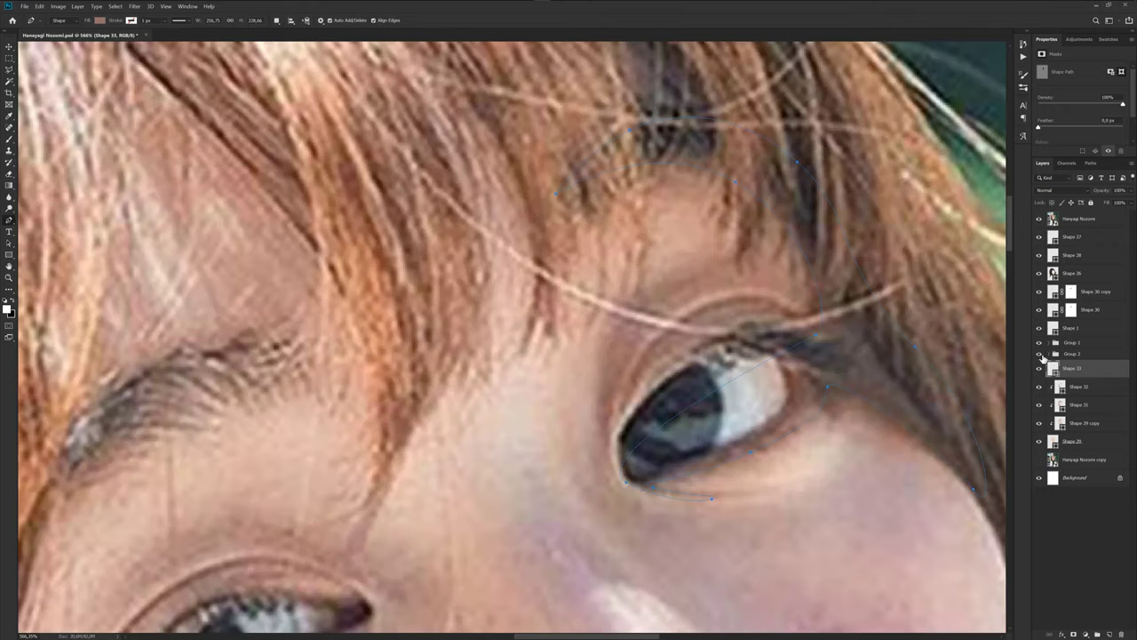
{"action": "double_click", "coordinate": [1053, 370]}
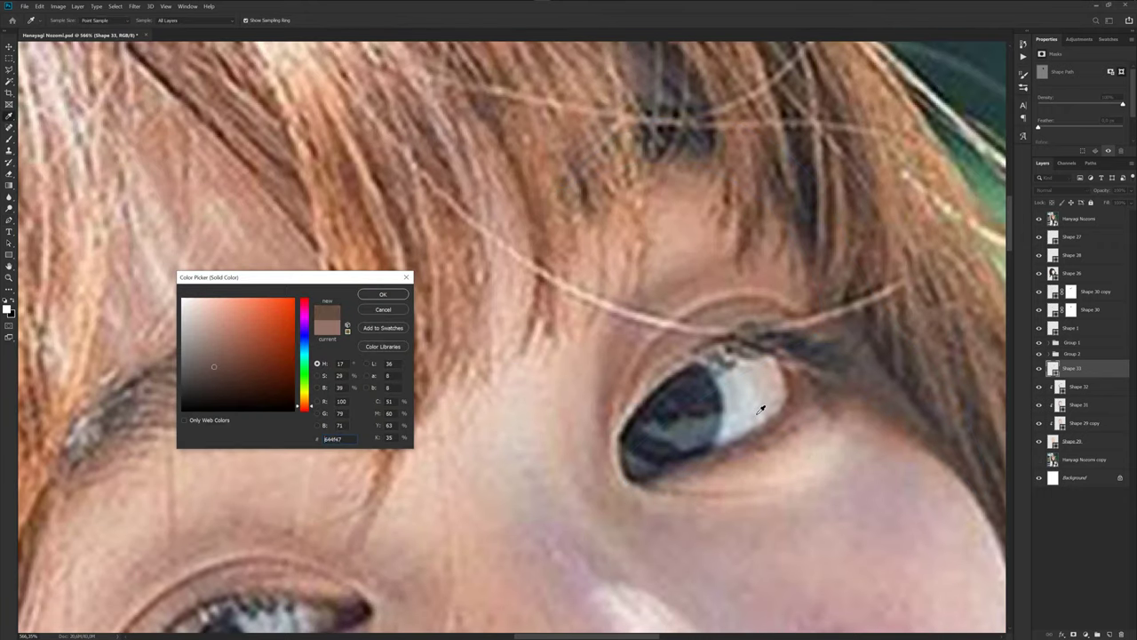
{"action": "left_click", "coordinate": [383, 296]}
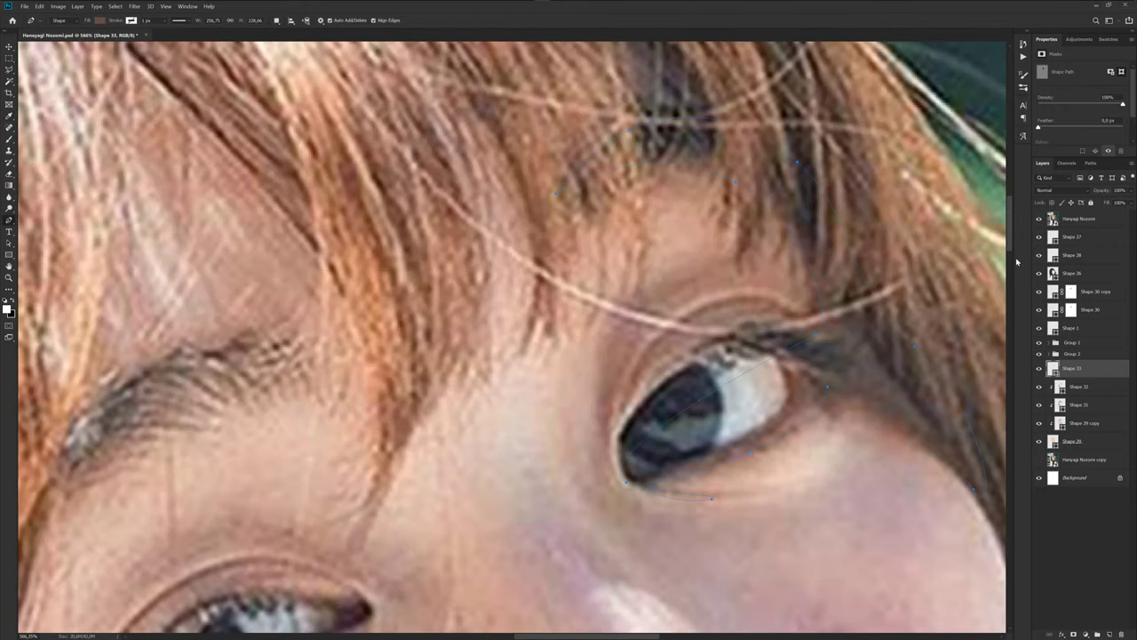
{"action": "left_click", "coordinate": [1039, 219]}
{"action": "left_click", "coordinate": [1080, 218]}
{"action": "scroll", "coordinate": [797, 354], "scroll_direction": "down", "scroll_amount": 3}
Clip the Shape 32 eye-shadow shape to the skin beneath and check it against the reference photo.
{"action": "left_click_drag", "start_coordinate": [819, 389], "coordinate": [797, 354]}
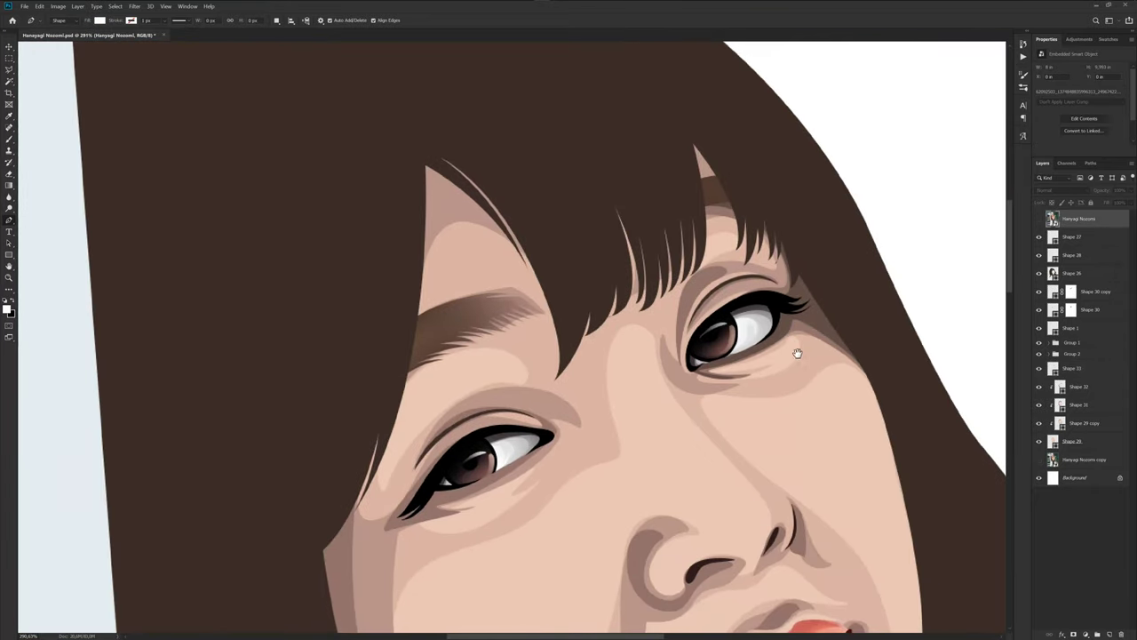
{"action": "scroll", "coordinate": [797, 354], "scroll_direction": "up", "scroll_amount": 1}
{"action": "scroll", "coordinate": [797, 354], "scroll_direction": "up", "scroll_amount": 1}
{"action": "left_click", "coordinate": [1082, 382]}
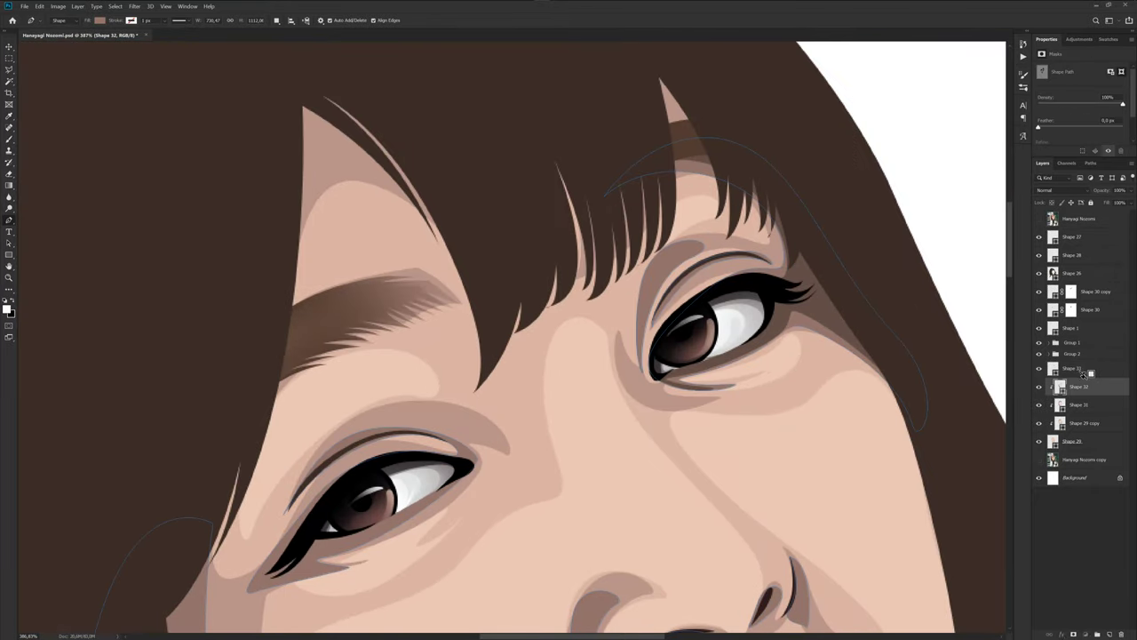
{"action": "key", "text": "ctrl+j"}
{"action": "scroll", "coordinate": [690, 268], "scroll_direction": "up", "scroll_amount": 1}
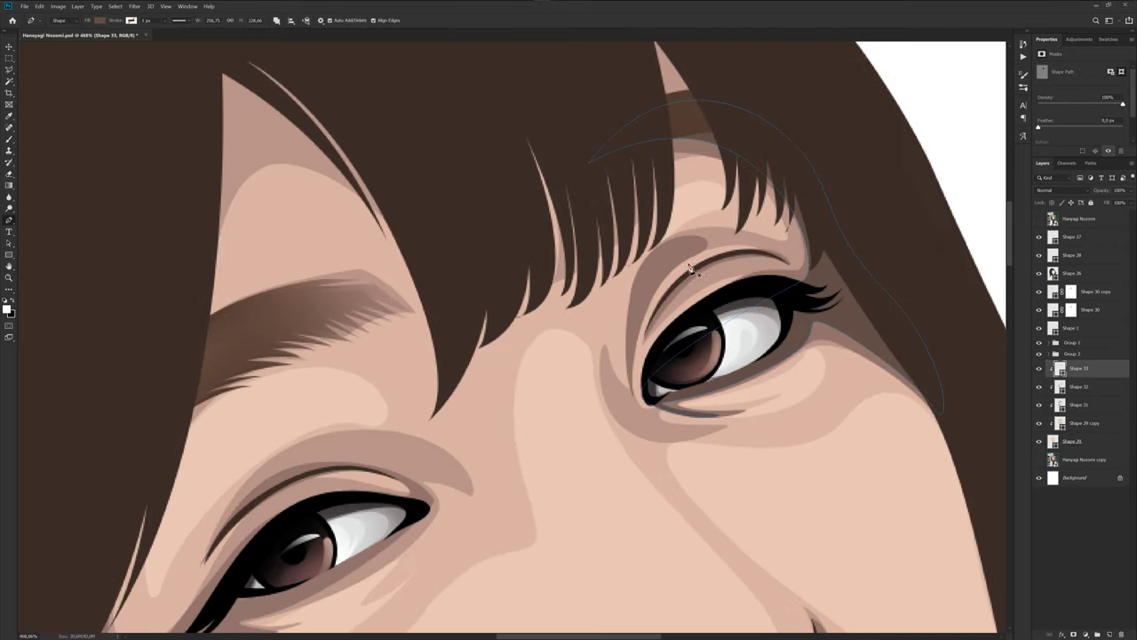
{"action": "left_click", "coordinate": [1039, 219]}
{"action": "left_click", "coordinate": [1039, 219]}
{"action": "scroll", "coordinate": [628, 382], "scroll_direction": "up", "scroll_amount": 1}
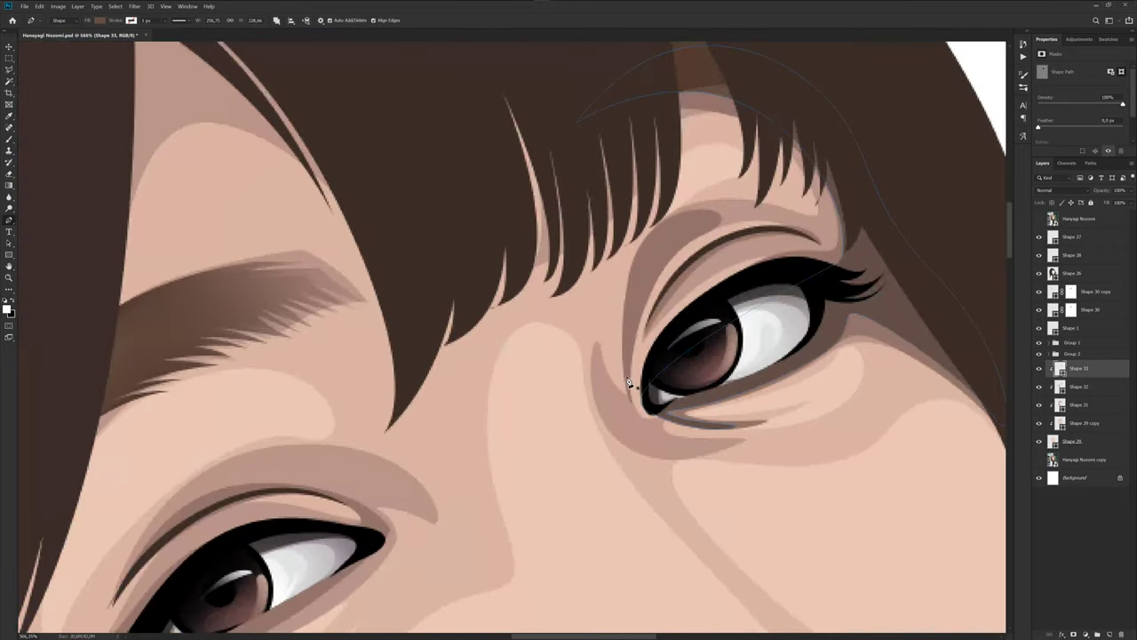
Show the eyelid corner shape's path and compare the face with the reference photo.
{"action": "left_click", "coordinate": [650, 293]}
{"action": "scroll", "coordinate": [746, 360], "scroll_direction": "down", "scroll_amount": 3}
{"action": "left_click_drag", "start_coordinate": [872, 379], "coordinate": [908, 327]}
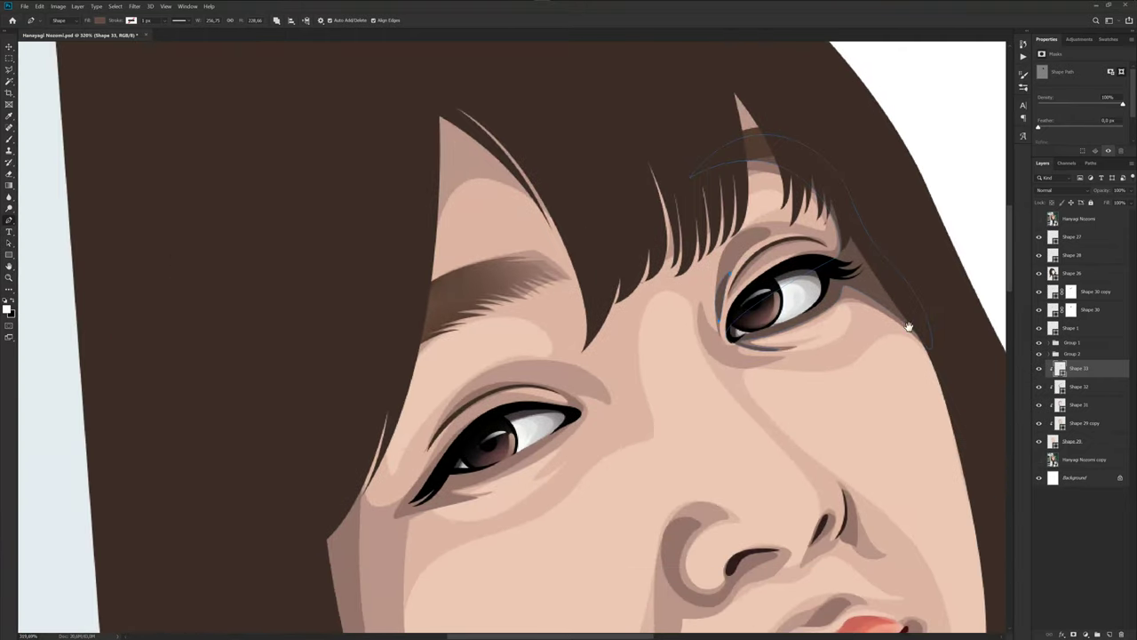
{"action": "left_click", "coordinate": [1040, 219]}
{"action": "left_click", "coordinate": [1040, 219]}
{"action": "scroll", "coordinate": [478, 254], "scroll_direction": "up", "scroll_amount": 1}
{"action": "scroll", "coordinate": [478, 254], "scroll_direction": "down", "scroll_amount": 1}
{"action": "scroll", "coordinate": [811, 322], "scroll_direction": "down", "scroll_amount": 1}
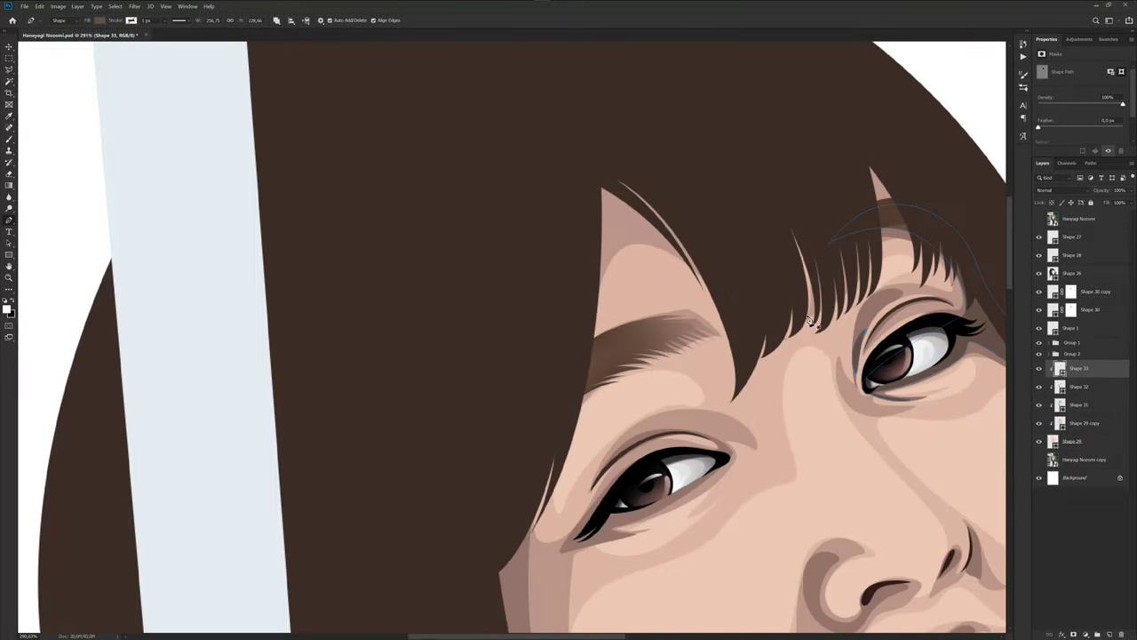
Add a corner point and a smooth curved point to Shape 32's outline, then recheck Shape 33 against the photo.
{"action": "left_click", "coordinate": [1088, 387]}
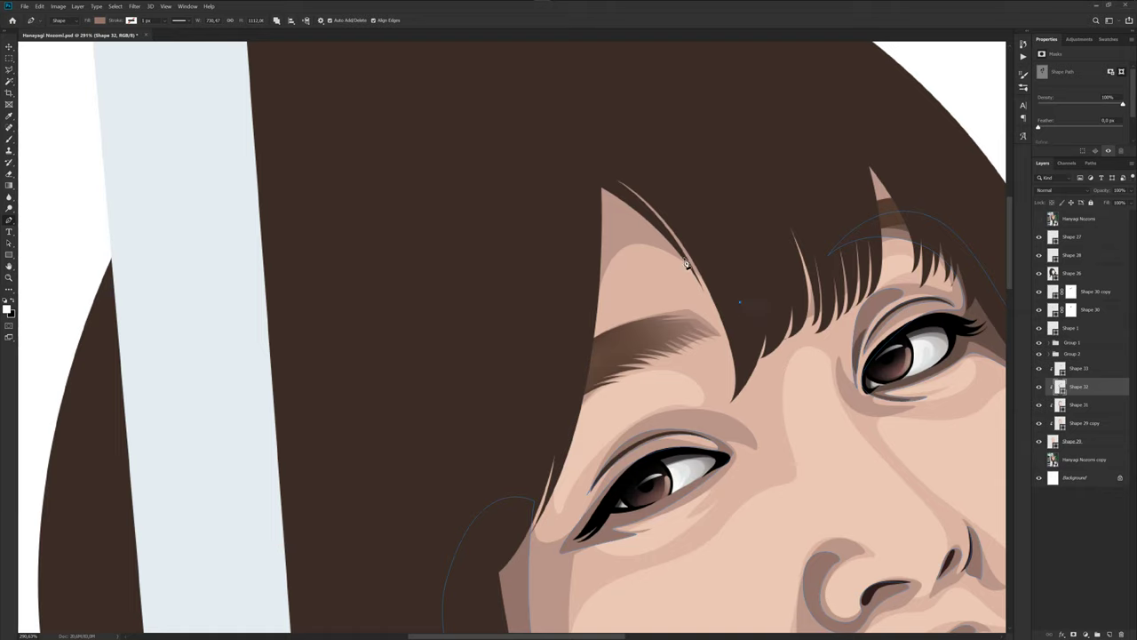
{"action": "left_click", "coordinate": [576, 299]}
{"action": "left_click_drag", "start_coordinate": [586, 167], "coordinate": [640, 143]}
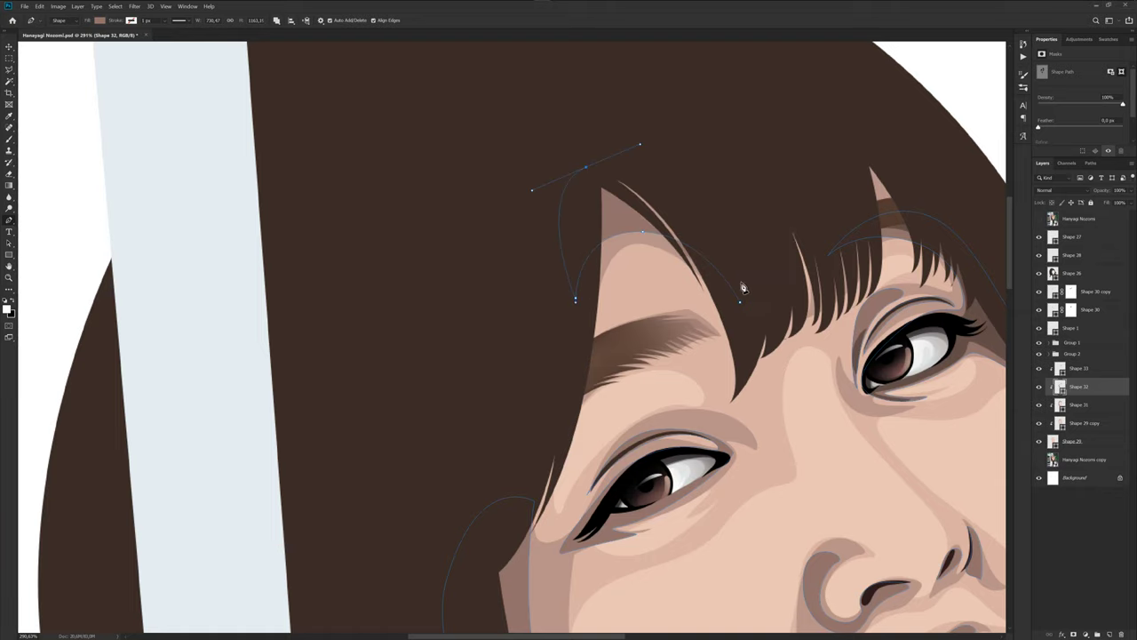
{"action": "scroll", "coordinate": [751, 355], "scroll_direction": "down", "scroll_amount": 3}
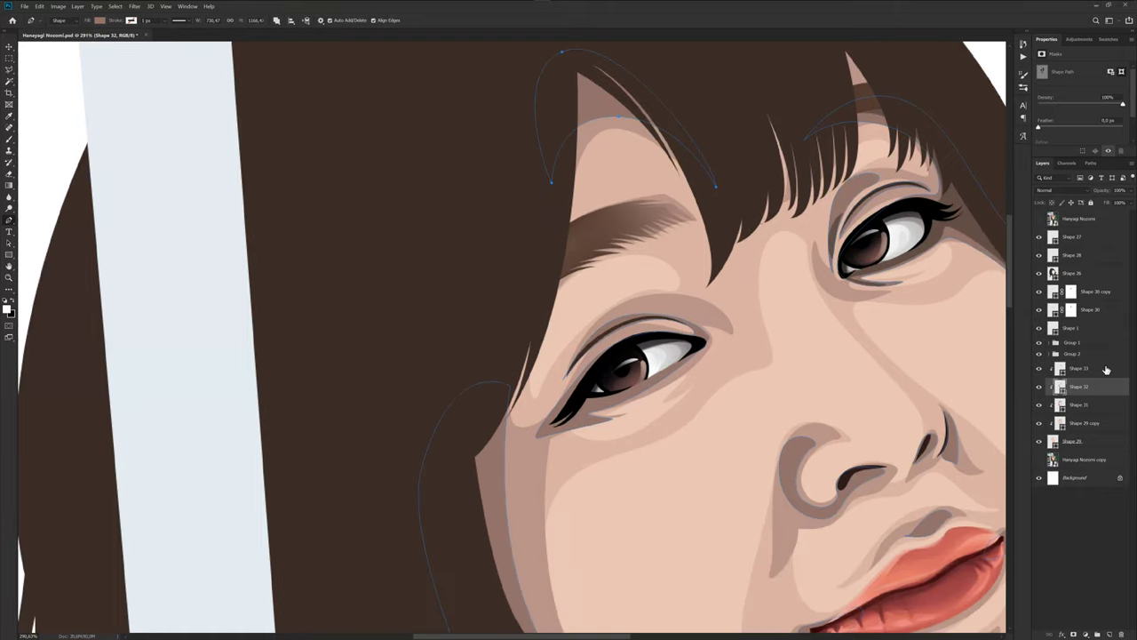
{"action": "left_click", "coordinate": [1091, 372]}
{"action": "scroll", "coordinate": [804, 327], "scroll_direction": "down", "scroll_amount": 2}
{"action": "left_click_drag", "start_coordinate": [804, 327], "coordinate": [817, 276]}
{"action": "scroll", "coordinate": [751, 284], "scroll_direction": "up", "scroll_amount": 3}
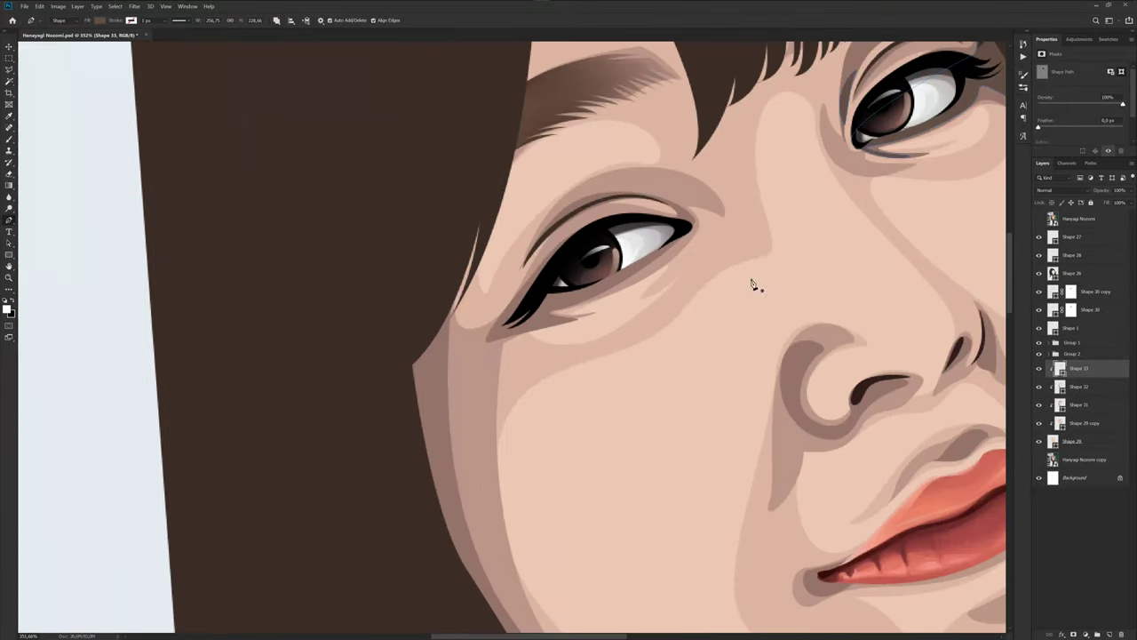
{"action": "left_click", "coordinate": [1038, 219]}
{"action": "scroll", "coordinate": [665, 276], "scroll_direction": "up", "scroll_amount": 2}
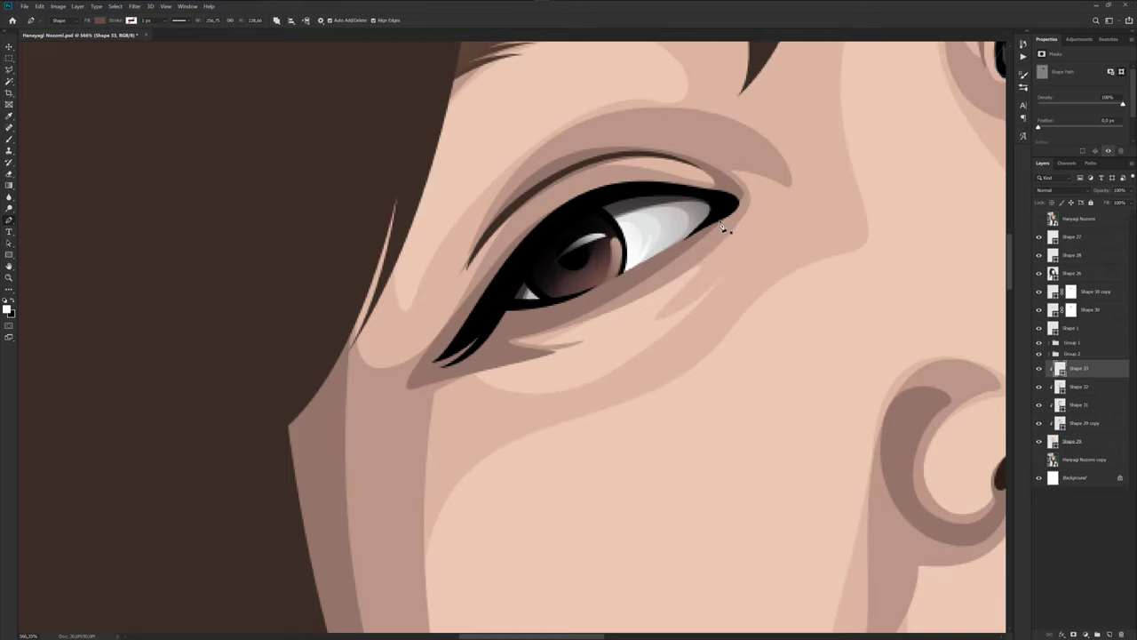
Trace a closed lower-lid shape on Shape 33 and drag its corner tip down-left into a longer point.
{"action": "mouse_move", "coordinate": [674, 258]}
{"action": "left_mouse_down"}
{"action": "mouse_move", "coordinate": [551, 328]}
{"action": "mouse_move", "coordinate": [464, 361]}
{"action": "left_mouse_up"}
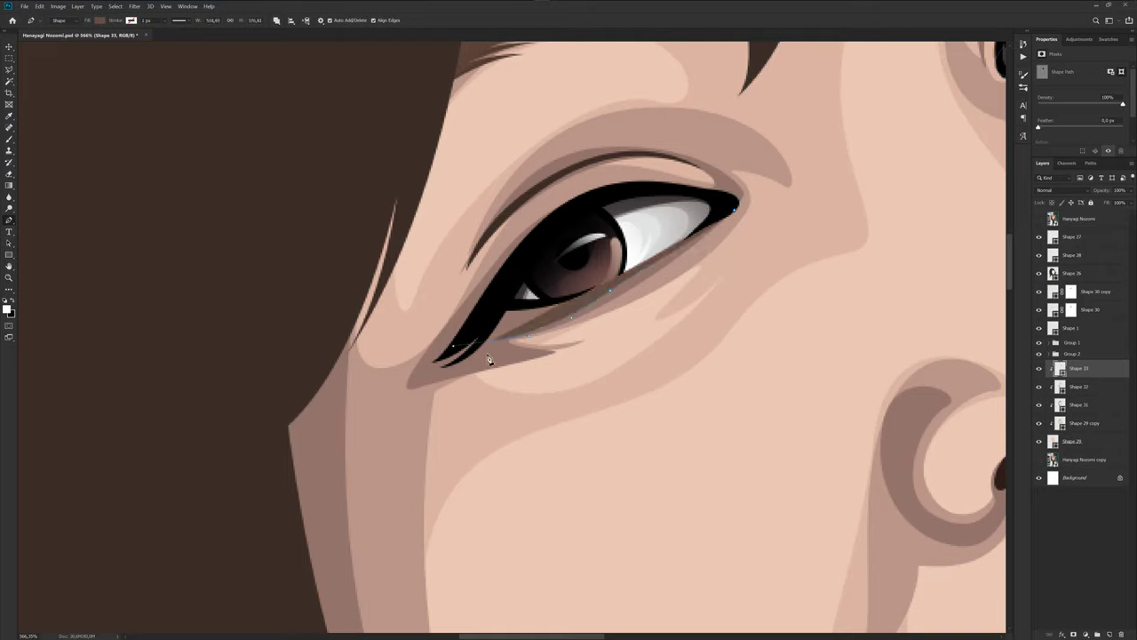
{"action": "left_click", "coordinate": [439, 380]}
{"action": "left_click", "coordinate": [1040, 219]}
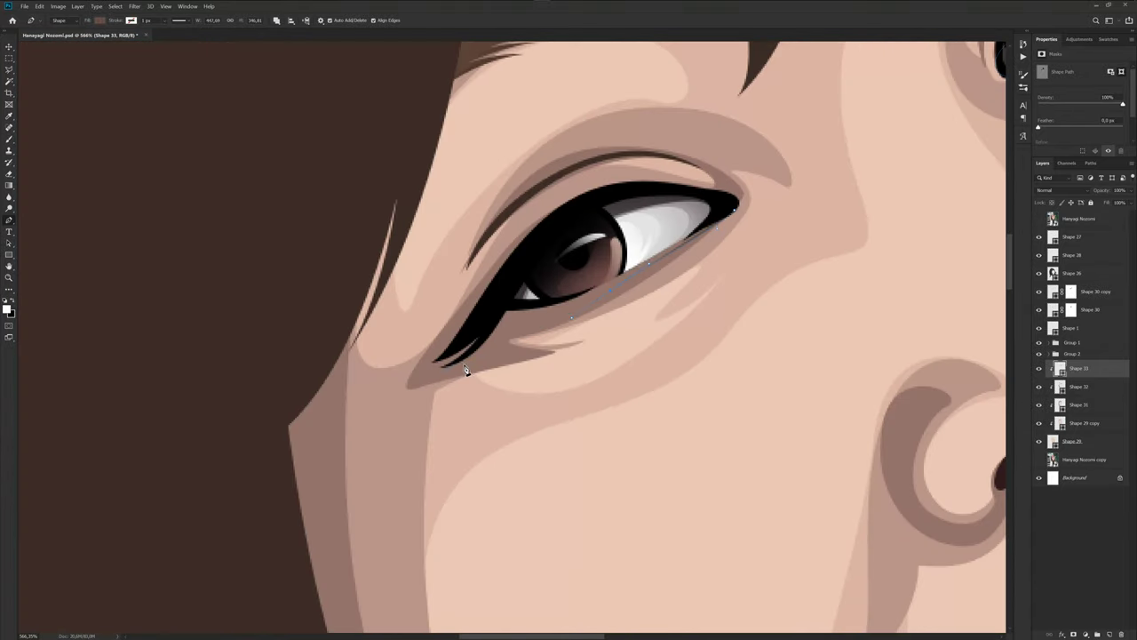
{"action": "left_click_drag", "start_coordinate": [435, 384], "coordinate": [414, 379]}
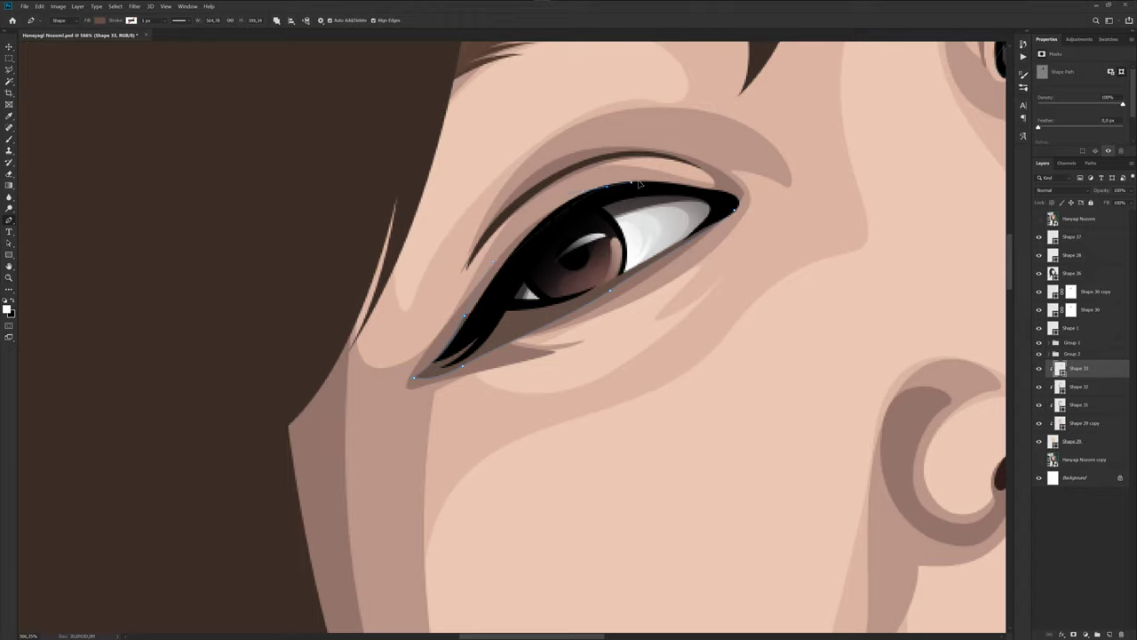
{"action": "left_click", "coordinate": [735, 207]}
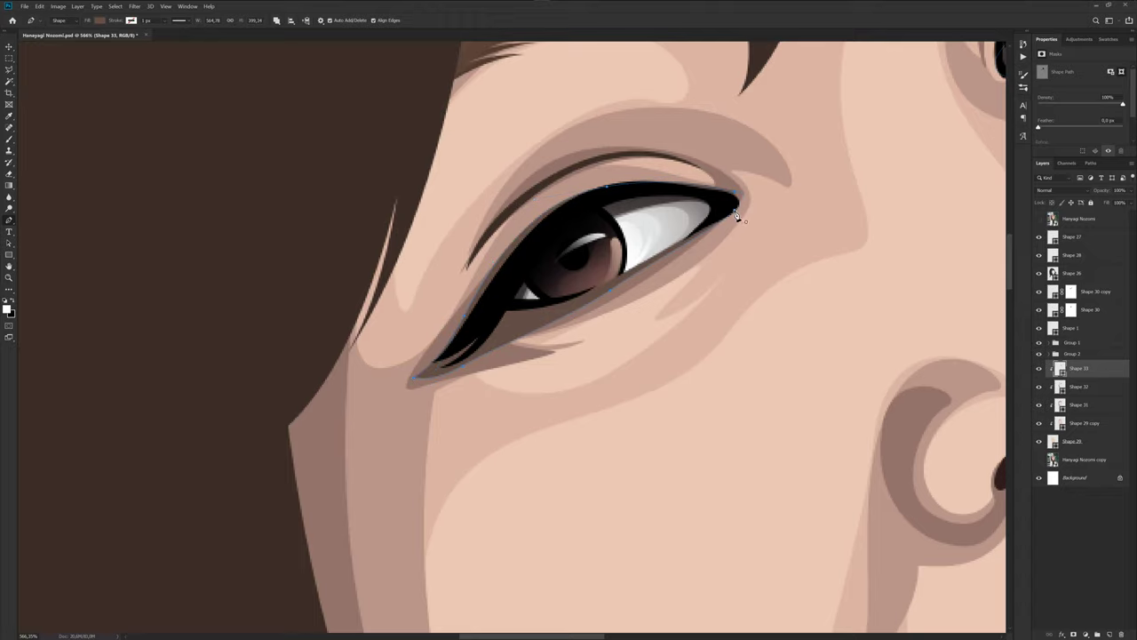
{"action": "scroll", "coordinate": [736, 213], "scroll_direction": "down", "scroll_amount": 3}
Bulge the left nostril's lower curve outward to enlarge it, checking against the reference photo.
{"action": "scroll", "coordinate": [802, 325], "scroll_direction": "down", "scroll_amount": 2}
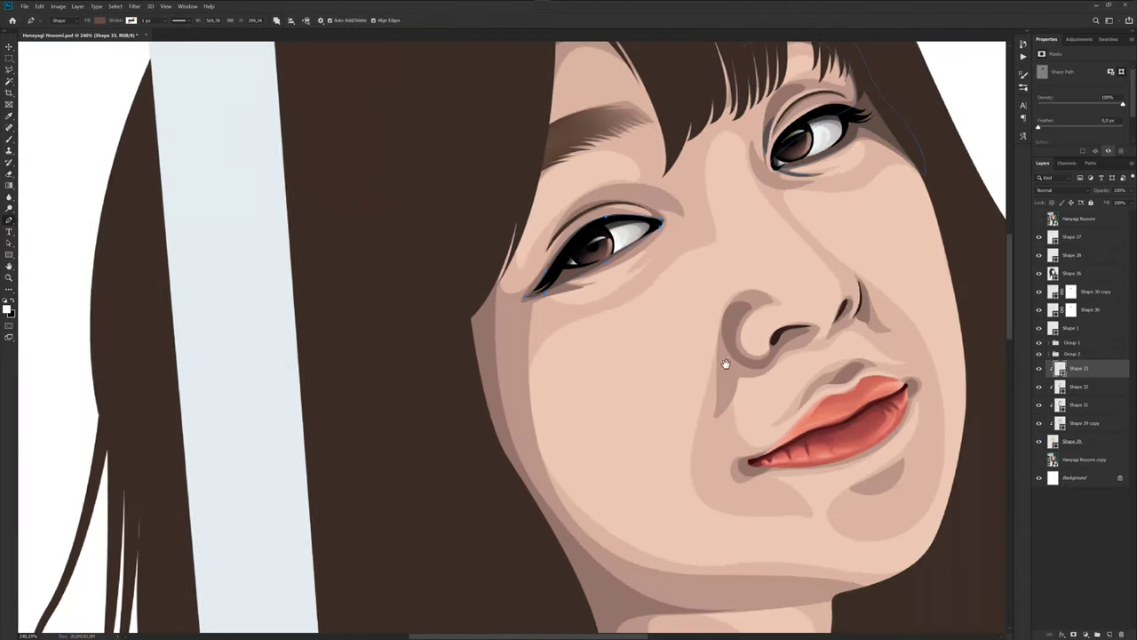
{"action": "left_click", "coordinate": [1040, 219]}
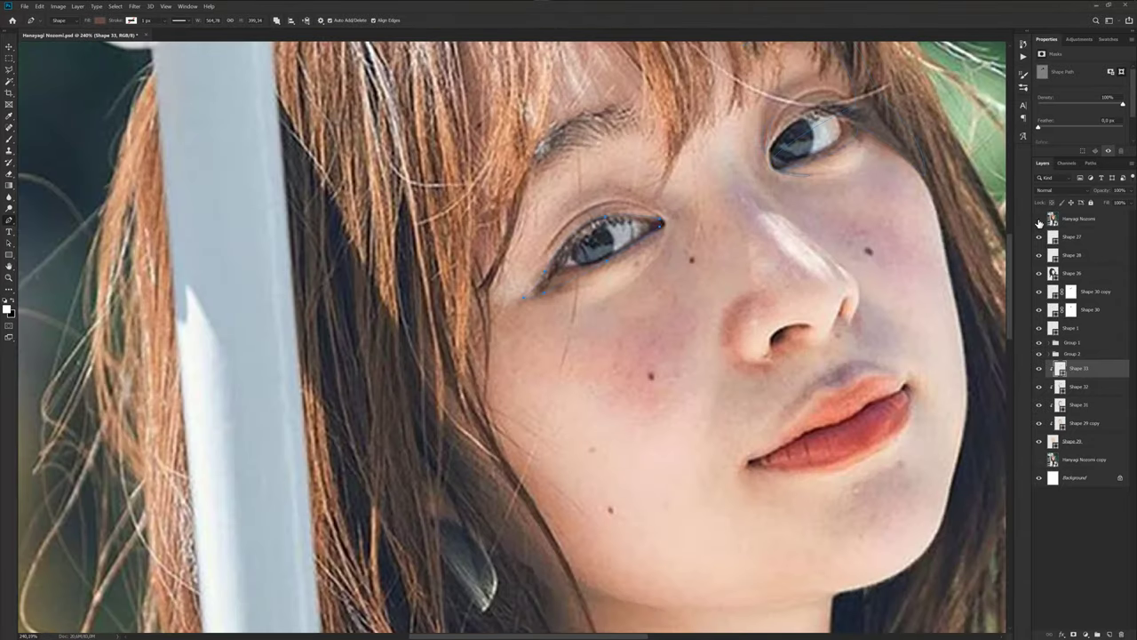
{"action": "left_click", "coordinate": [1040, 219]}
{"action": "scroll", "coordinate": [648, 290], "scroll_direction": "down", "scroll_amount": 3}
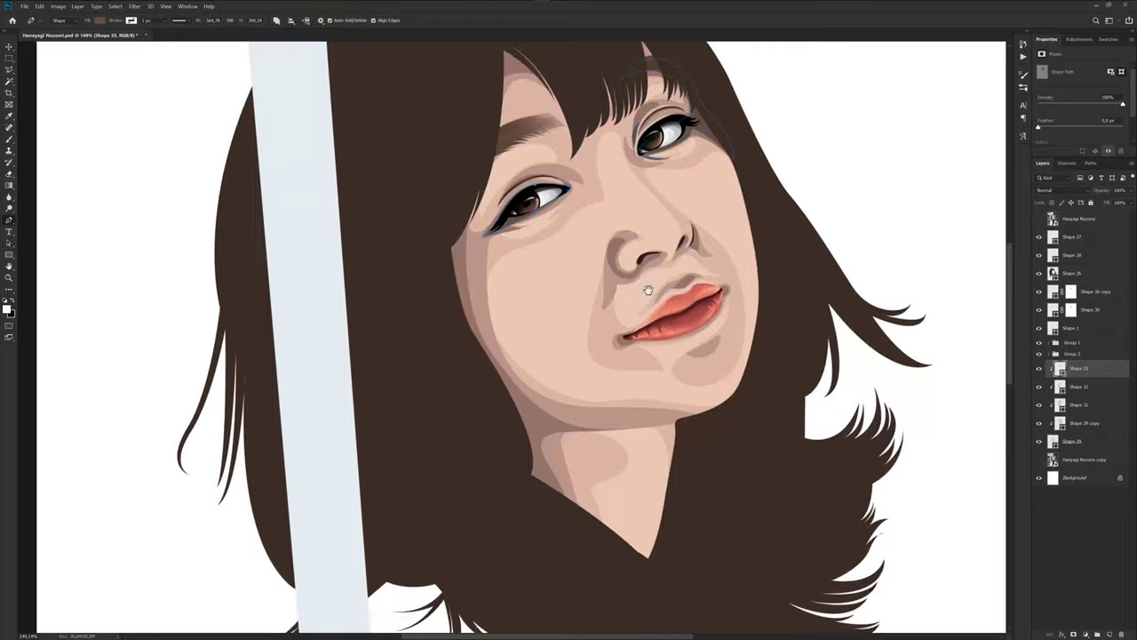
{"action": "scroll", "coordinate": [648, 291], "scroll_direction": "up", "scroll_amount": 5}
{"action": "left_click", "coordinate": [1039, 219]}
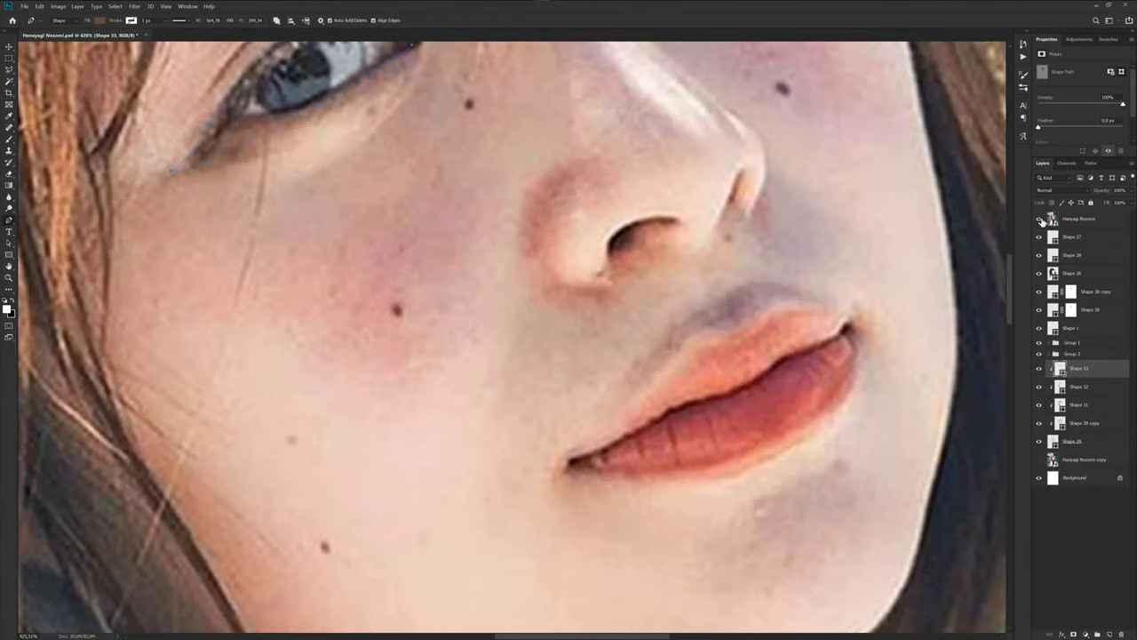
{"action": "left_click", "coordinate": [1040, 219]}
{"action": "scroll", "coordinate": [609, 249], "scroll_direction": "up", "scroll_amount": 2}
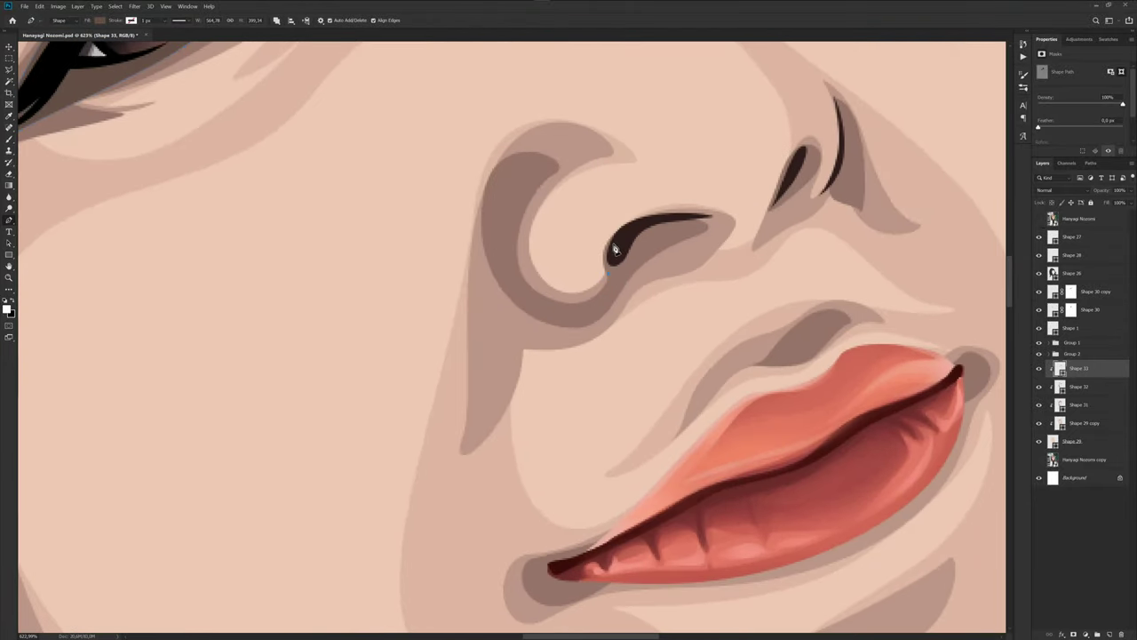
{"action": "mouse_move", "coordinate": [671, 229]}
{"action": "left_mouse_down"}
{"action": "mouse_move", "coordinate": [683, 238]}
{"action": "mouse_move", "coordinate": [666, 295]}
{"action": "mouse_move", "coordinate": [552, 351]}
{"action": "left_mouse_up"}
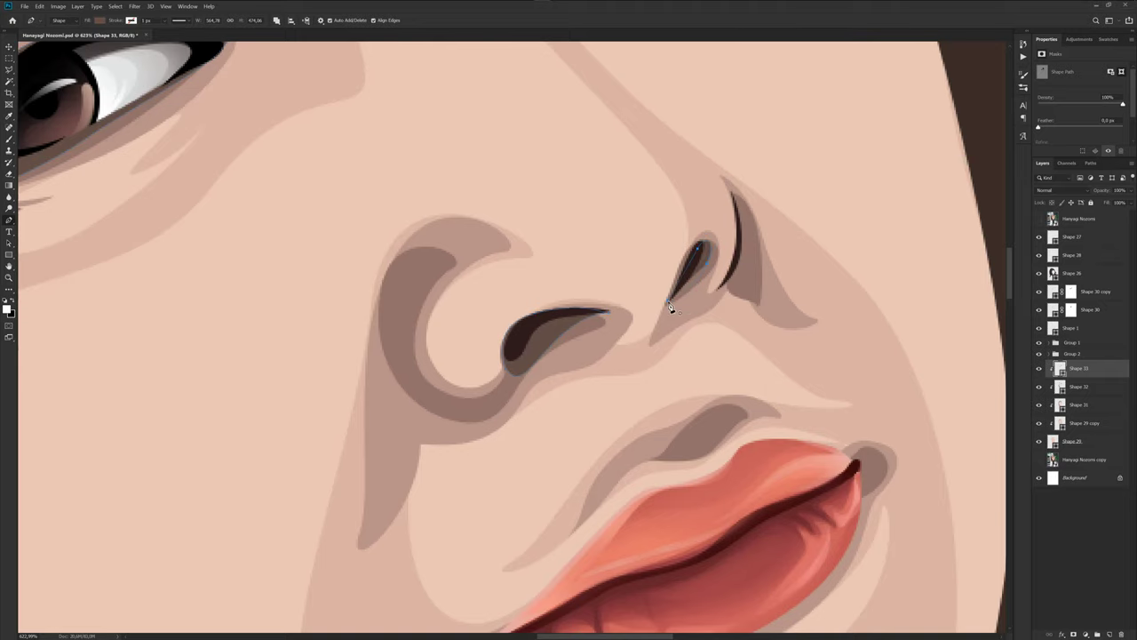
Start a dark shadow shape curving around the left corner of the lips.
{"action": "scroll", "coordinate": [690, 294], "scroll_direction": "down", "scroll_amount": 2}
{"action": "scroll", "coordinate": [701, 285], "scroll_direction": "down", "scroll_amount": 1}
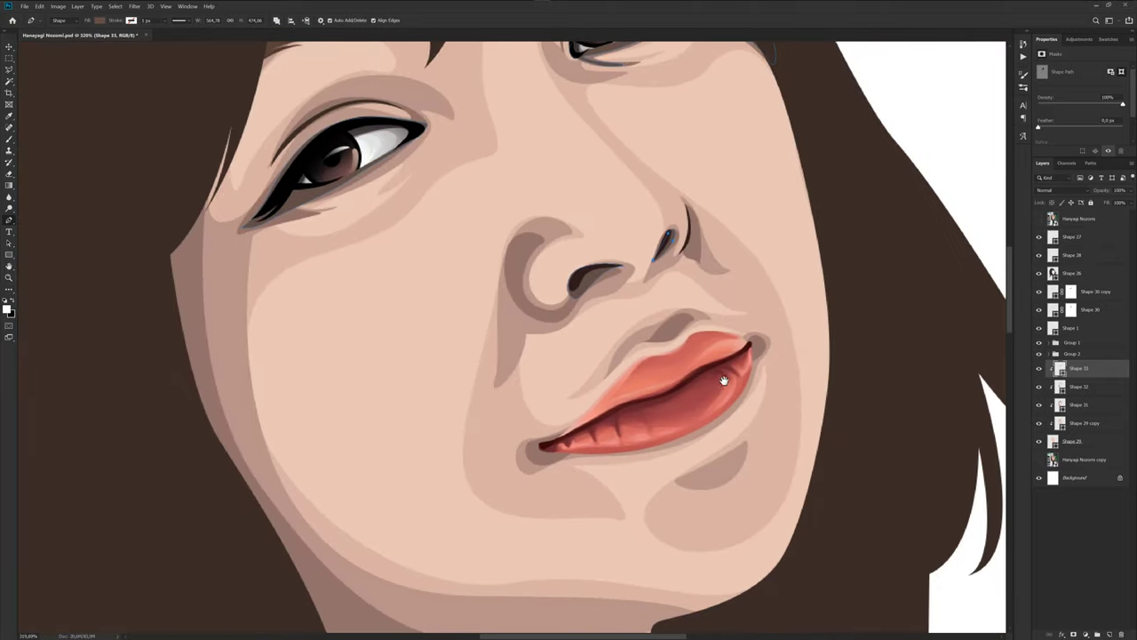
{"action": "left_click_drag", "start_coordinate": [714, 362], "coordinate": [693, 266]}
{"action": "left_click", "coordinate": [1040, 219]}
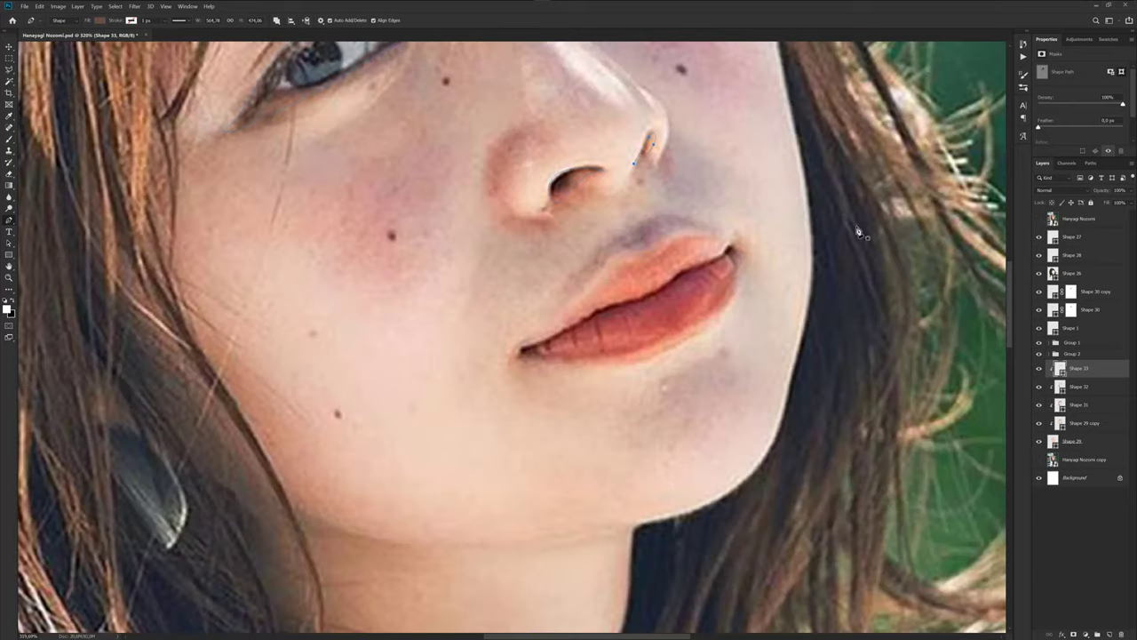
{"action": "scroll", "coordinate": [744, 249], "scroll_direction": "up", "scroll_amount": 2}
{"action": "scroll", "coordinate": [702, 256], "scroll_direction": "up", "scroll_amount": 1}
{"action": "left_click", "coordinate": [723, 231]}
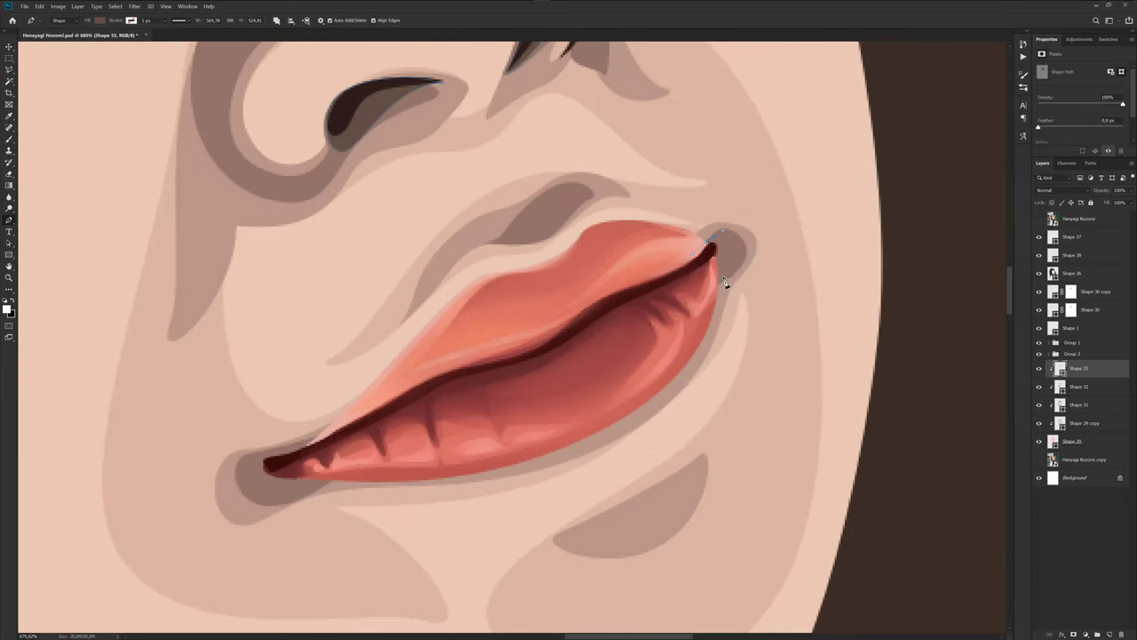
{"action": "left_click_drag", "start_coordinate": [678, 291], "coordinate": [697, 269]}
Curve the lip-corner shadow below the corner and finish the shape on Shape 33.
{"action": "scroll", "coordinate": [680, 307], "scroll_direction": "down", "scroll_amount": 2}
{"action": "scroll", "coordinate": [688, 280], "scroll_direction": "left", "scroll_amount": 3}
{"action": "left_click", "coordinate": [1039, 220]}
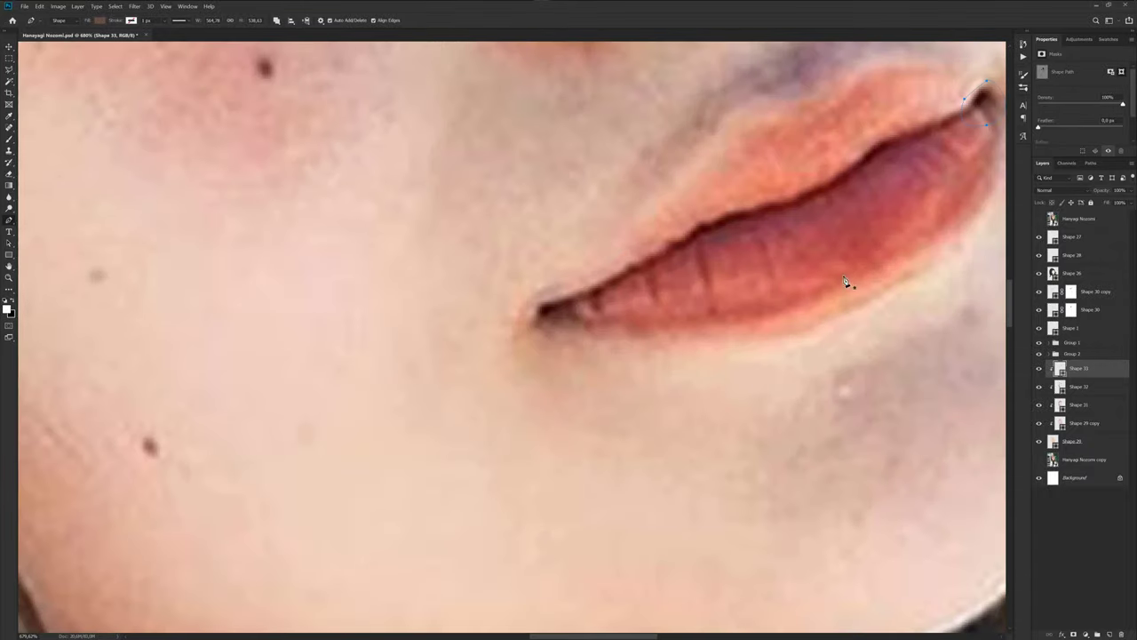
{"action": "left_click_drag", "start_coordinate": [569, 335], "coordinate": [540, 345]}
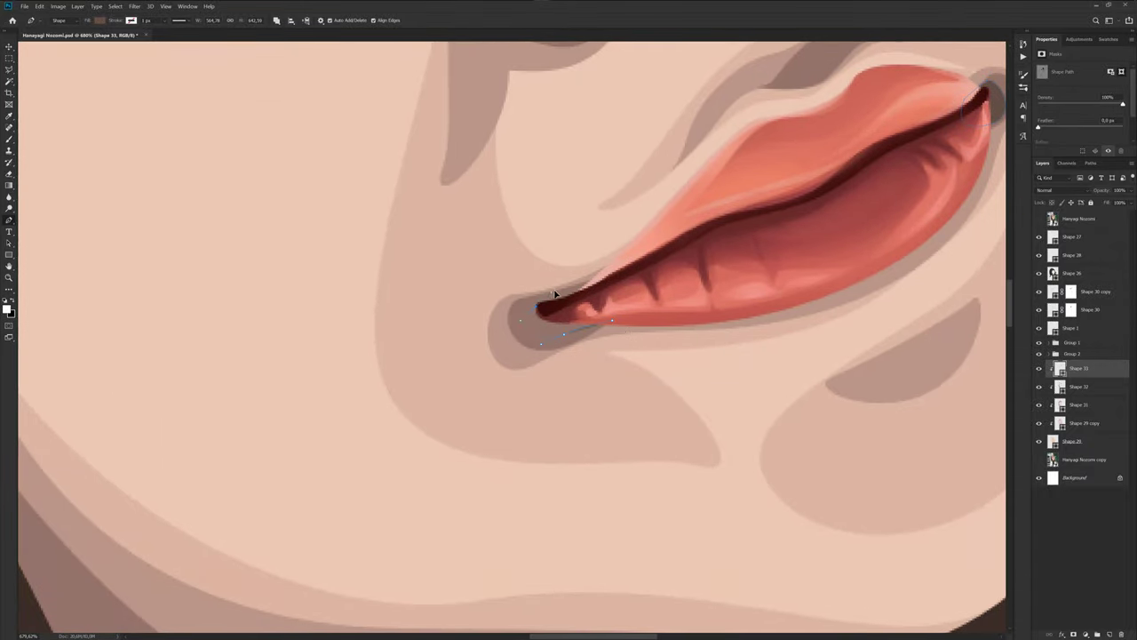
{"action": "key", "text": "Return"}
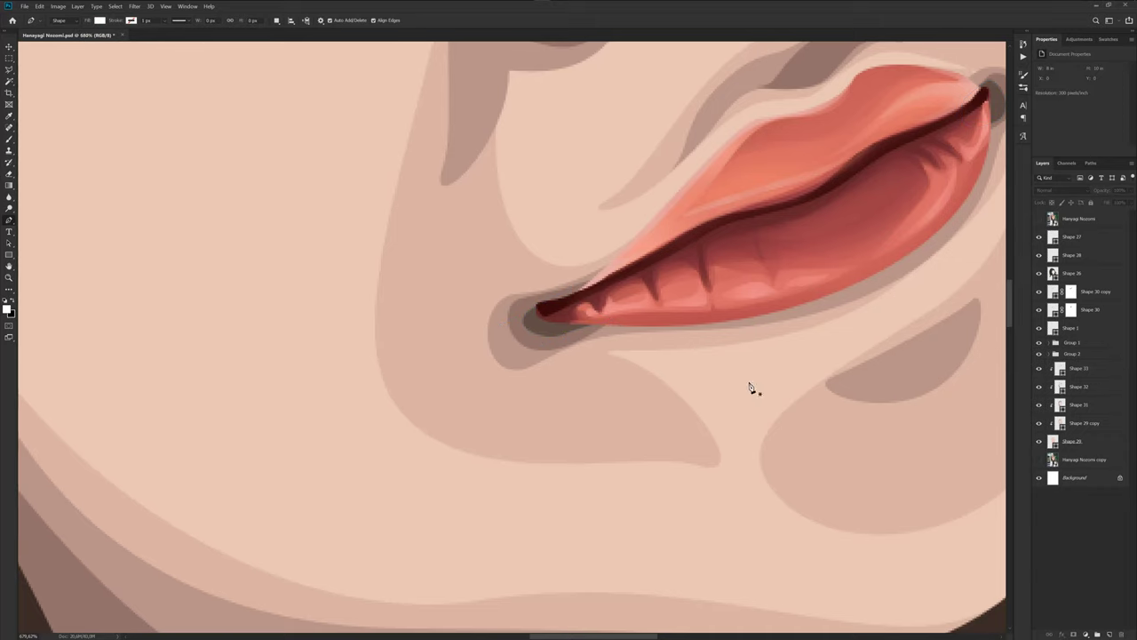
{"action": "scroll", "coordinate": [675, 338], "scroll_direction": "down", "scroll_amount": 5}
{"action": "scroll", "coordinate": [668, 321], "scroll_direction": "down", "scroll_amount": 4}
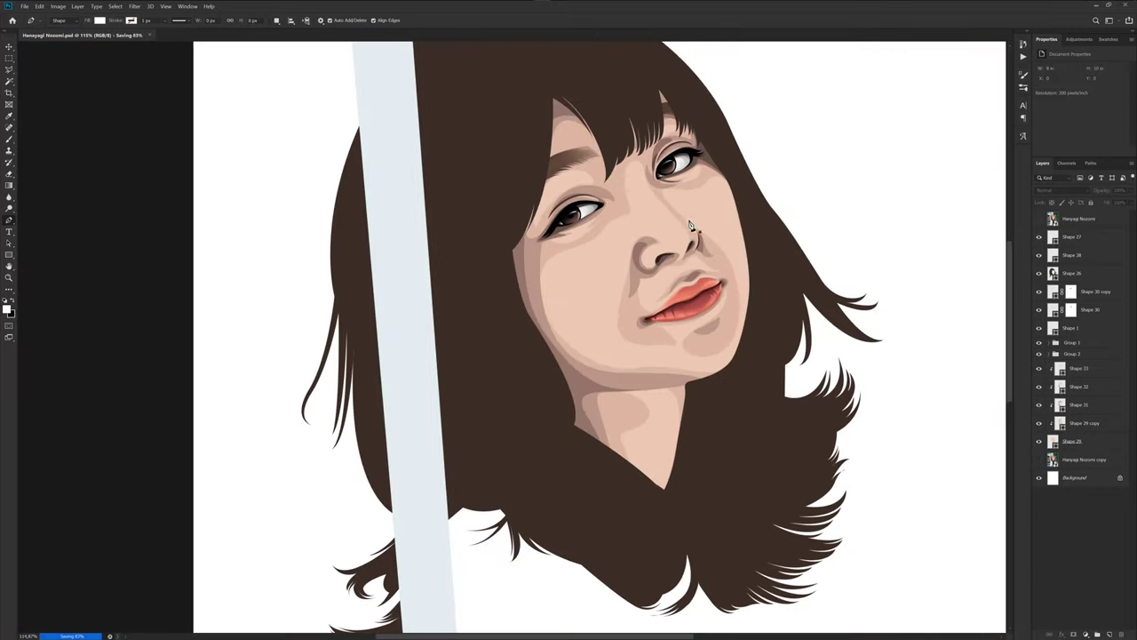
{"action": "scroll", "coordinate": [685, 229], "scroll_direction": "down", "scroll_amount": 1}
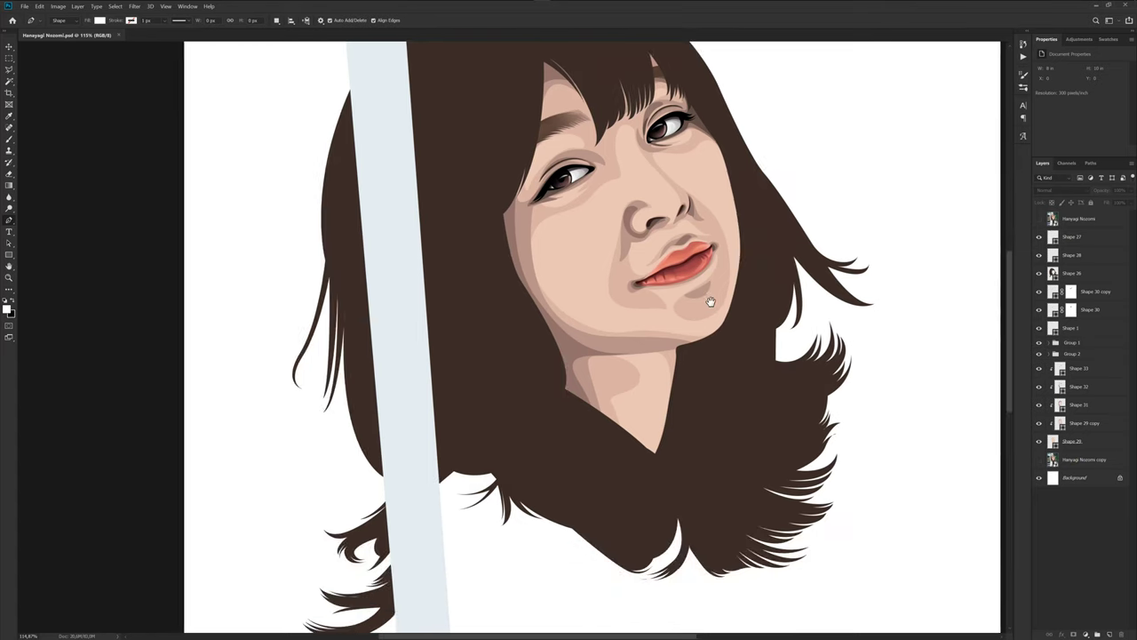
{"action": "left_click", "coordinate": [1096, 375]}
Zoom in on the face and select the Shape 26 hair layer with the reference photo showing.
{"action": "left_click", "coordinate": [1039, 220]}
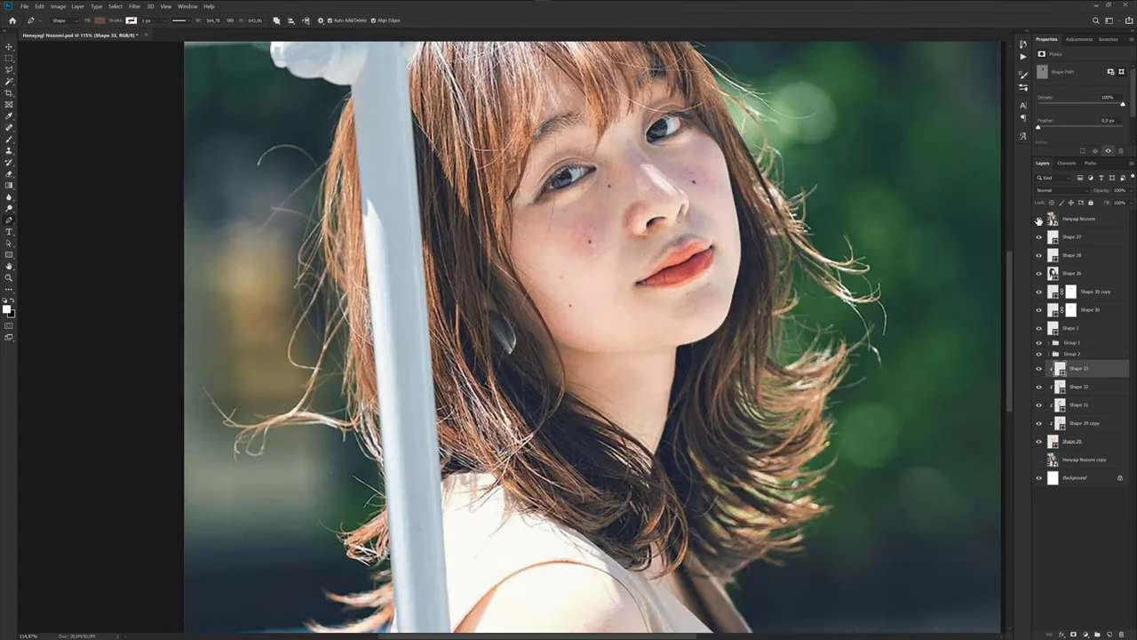
{"action": "left_click", "coordinate": [1039, 218]}
{"action": "key", "text": "ctrl+plus"}
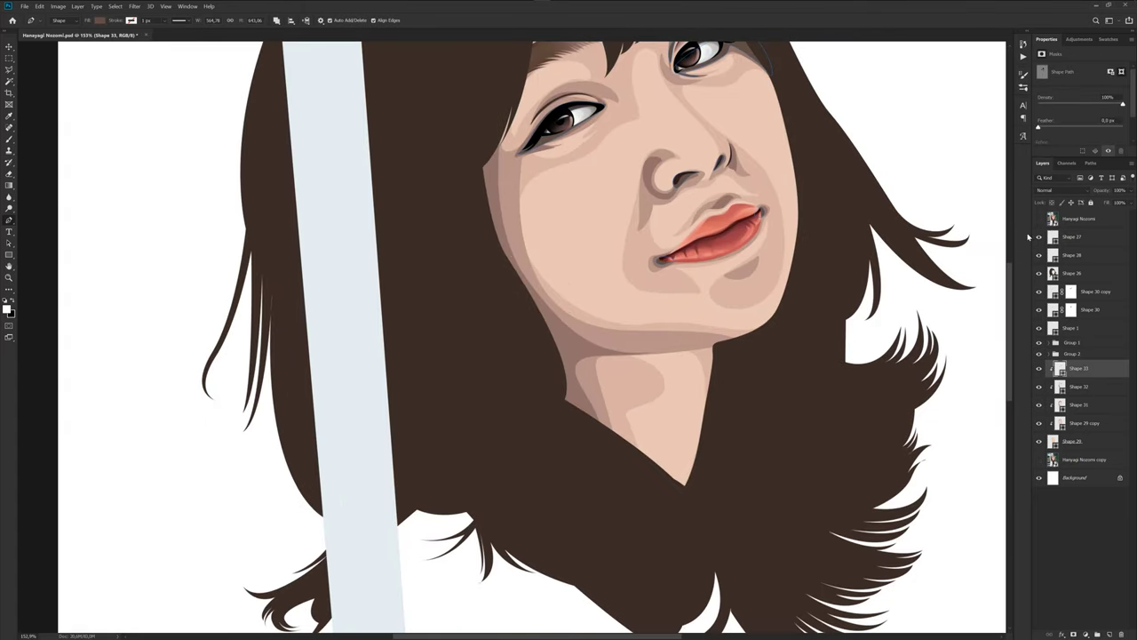
{"action": "left_click", "coordinate": [1039, 219]}
{"action": "left_click", "coordinate": [1076, 273]}
{"action": "scroll", "coordinate": [619, 397], "scroll_direction": "up", "scroll_amount": 2}
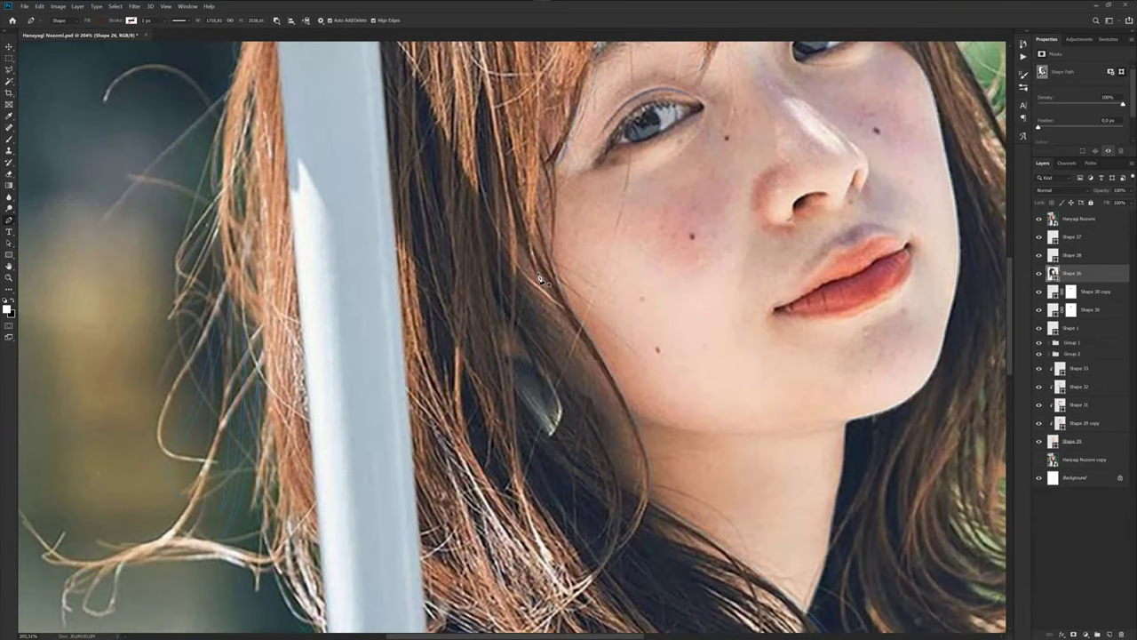
{"action": "scroll", "coordinate": [551, 280], "scroll_direction": "down", "scroll_amount": 2}
{"action": "scroll", "coordinate": [581, 299], "scroll_direction": "up", "scroll_amount": 3}
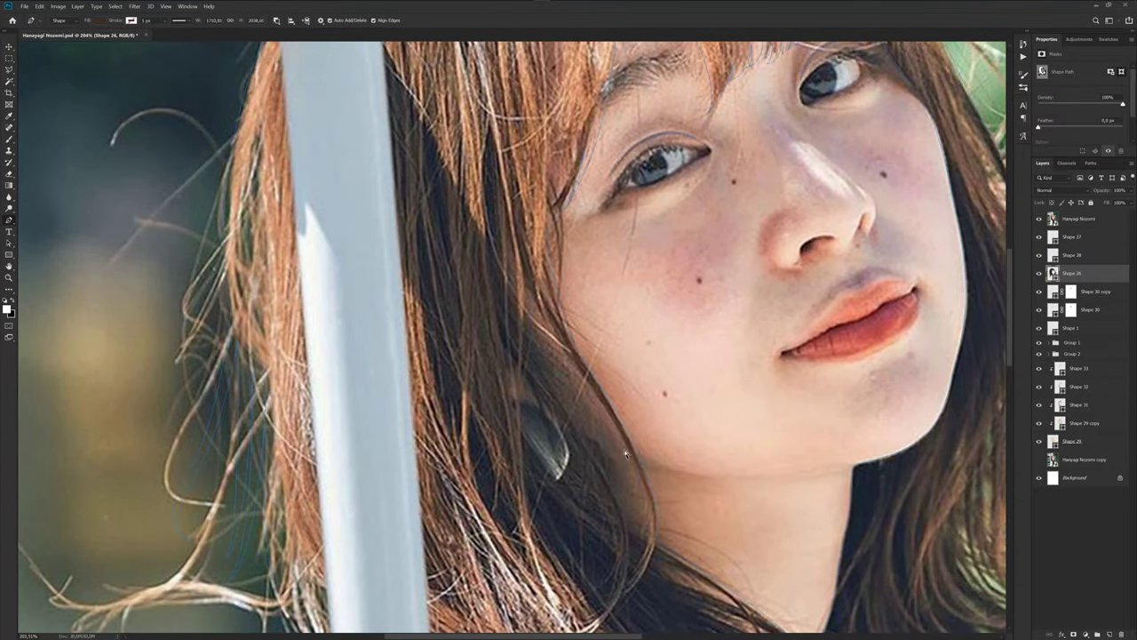
{"action": "scroll", "coordinate": [649, 484], "scroll_direction": "down", "scroll_amount": 3}
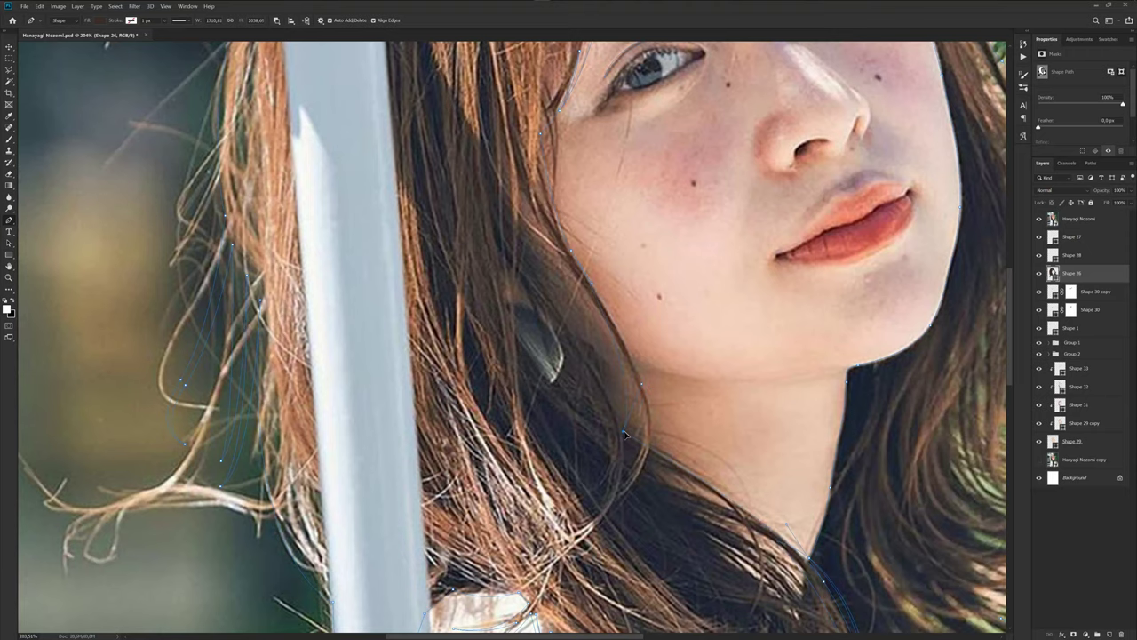
{"action": "scroll", "coordinate": [625, 433], "scroll_direction": "up", "scroll_amount": 3}
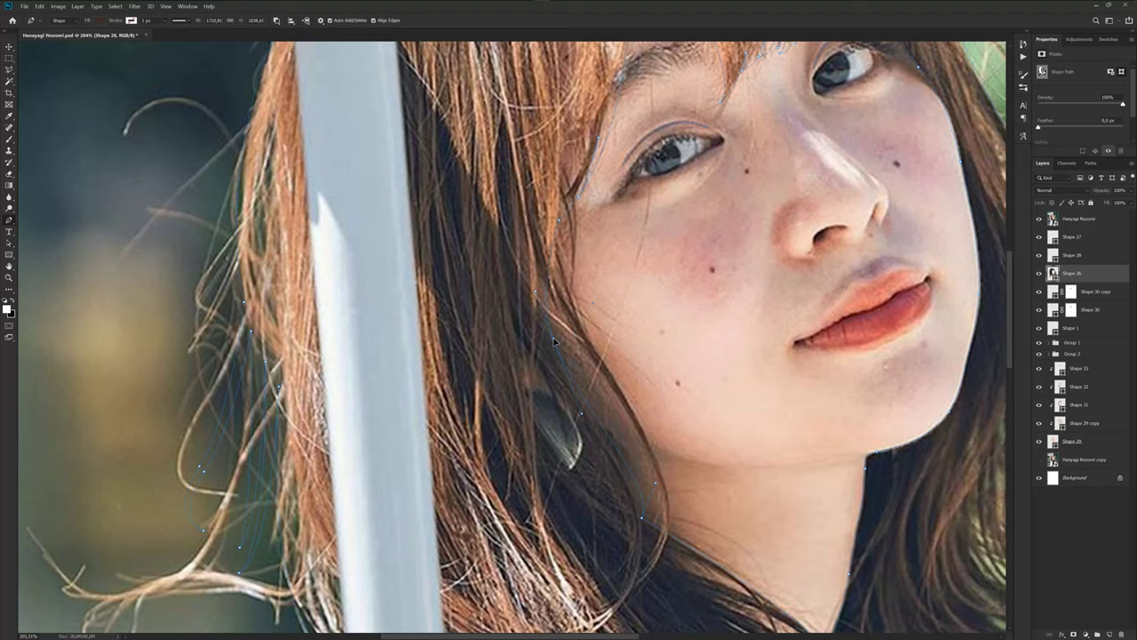
Hide the path outline and reference photo, then reselect Shape 26 and compare it with the photo.
{"action": "key", "text": "Escape"}
{"action": "left_click", "coordinate": [1040, 219]}
{"action": "left_click", "coordinate": [1085, 521]}
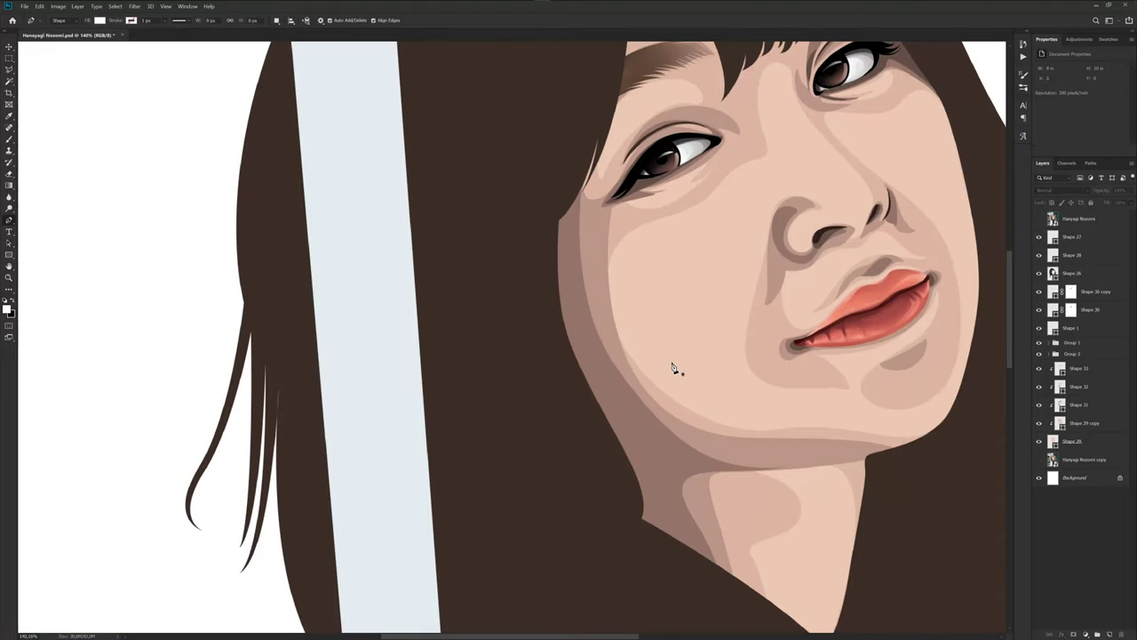
{"action": "scroll", "coordinate": [678, 368], "scroll_direction": "down", "scroll_amount": 4}
{"action": "scroll", "coordinate": [643, 382], "scroll_direction": "down", "scroll_amount": 2}
{"action": "scroll", "coordinate": [614, 396], "scroll_direction": "down", "scroll_amount": 3}
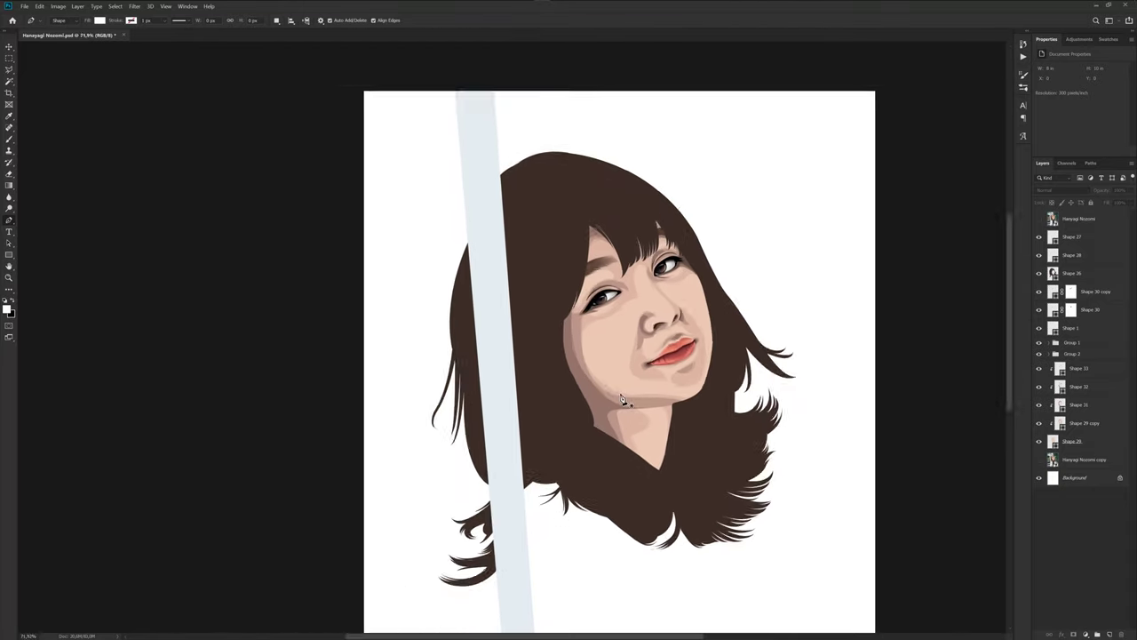
{"action": "left_click", "coordinate": [1086, 273]}
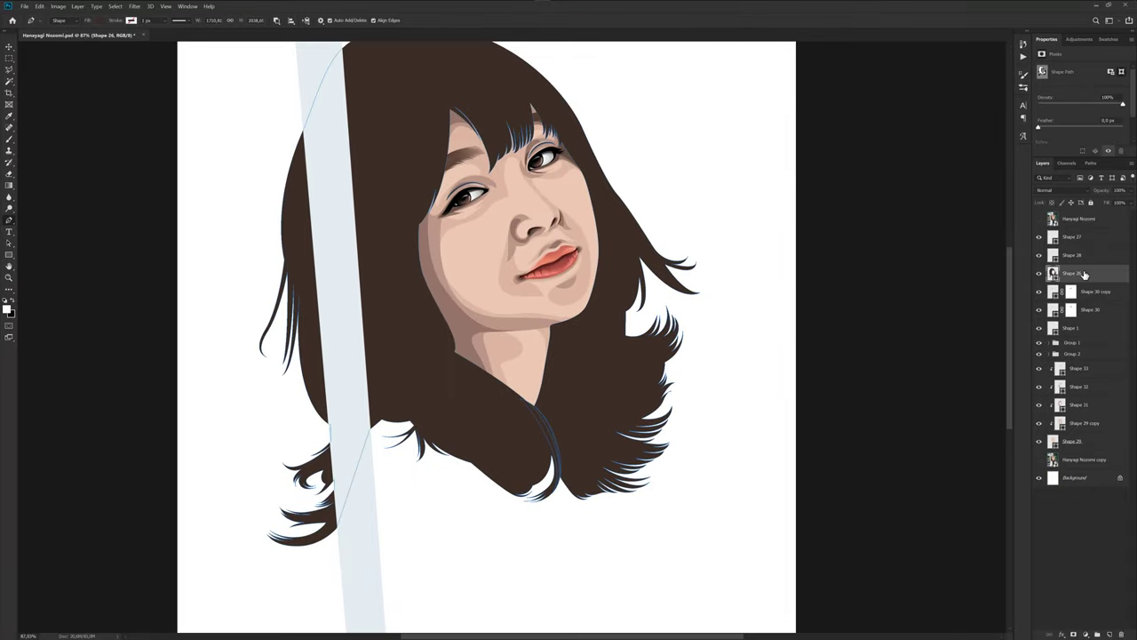
{"action": "scroll", "coordinate": [480, 271], "scroll_direction": "up", "scroll_amount": 2}
{"action": "scroll", "coordinate": [480, 271], "scroll_direction": "up", "scroll_amount": 2}
{"action": "left_click", "coordinate": [1039, 219]}
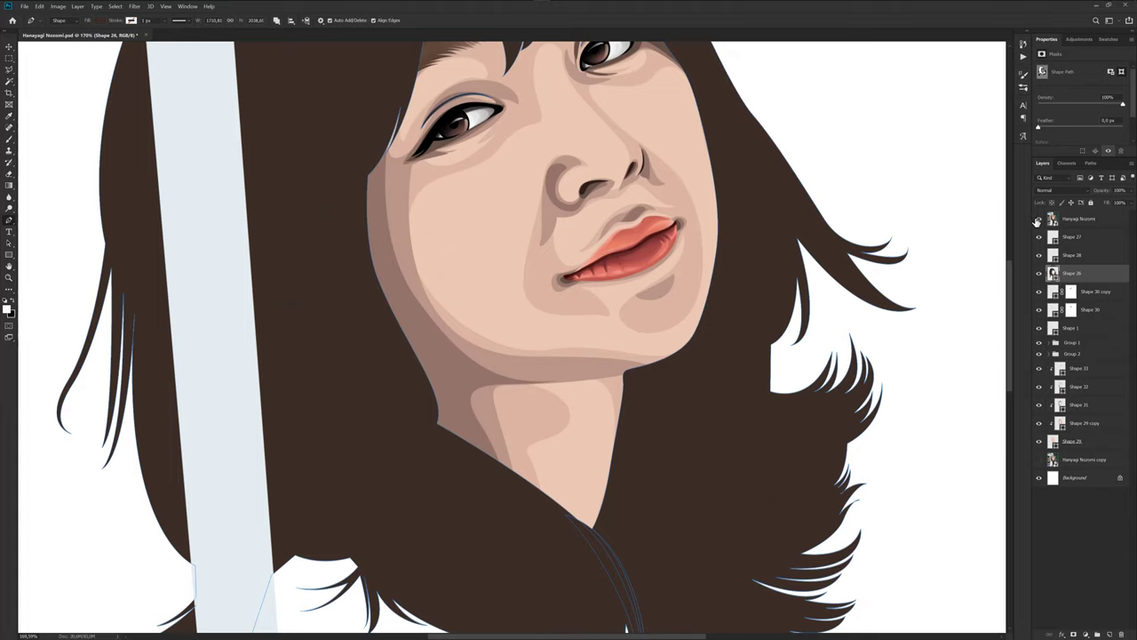
{"action": "left_click", "coordinate": [1039, 218]}
Draw a closed brown hair shape starting at the left edge of the face.
{"action": "left_click", "coordinate": [365, 136]}
{"action": "left_click", "coordinate": [481, 392]}
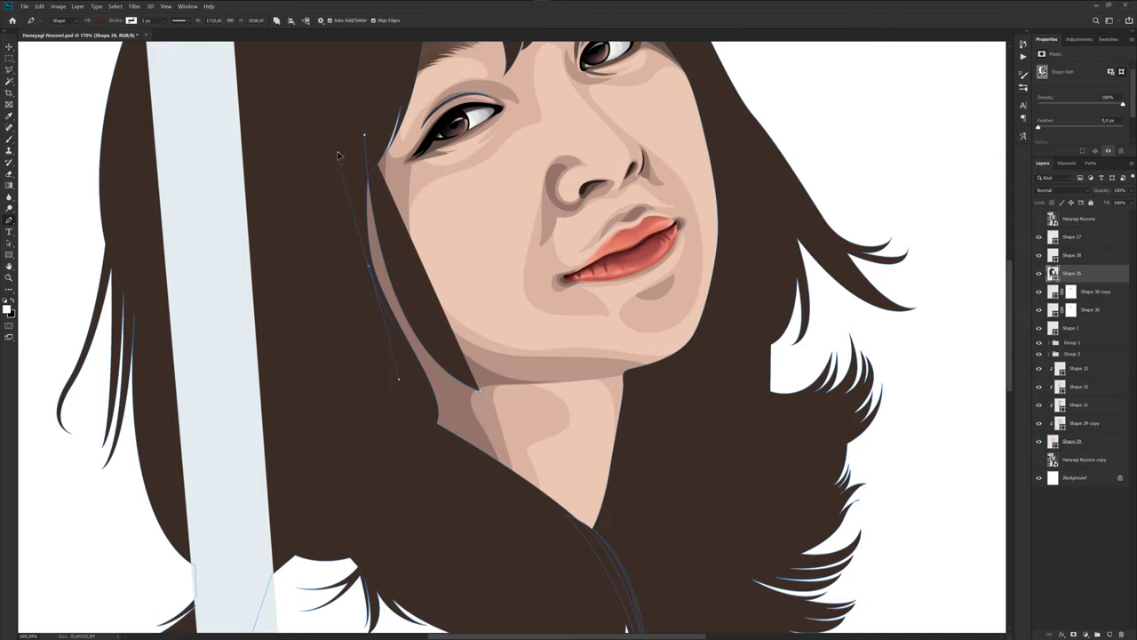
{"action": "key", "text": "Return"}
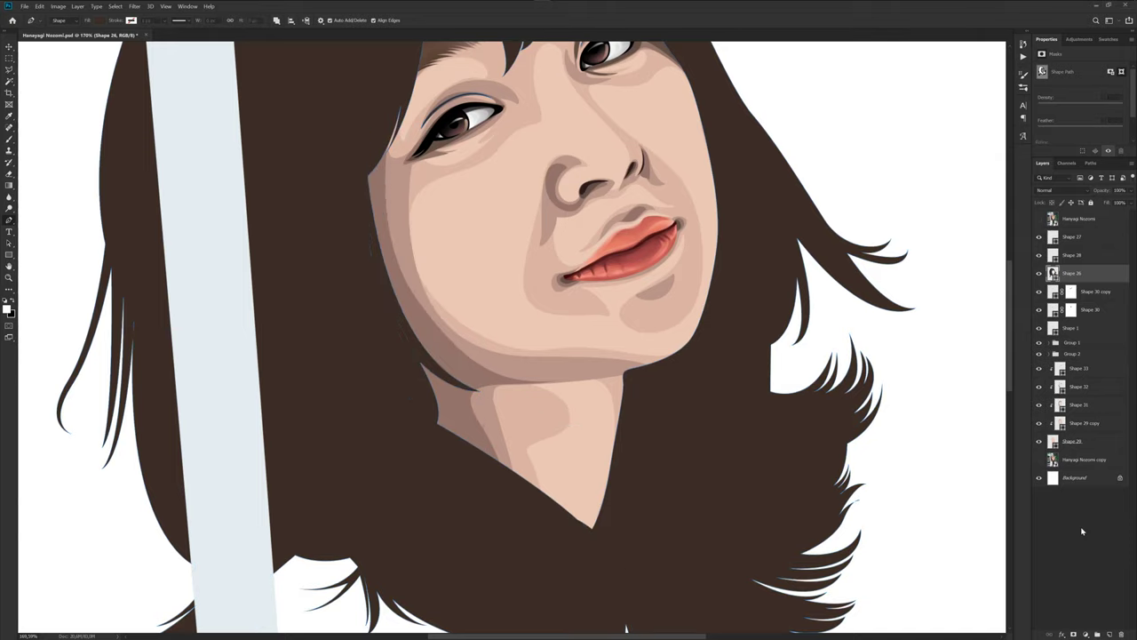
{"action": "scroll", "coordinate": [511, 360], "scroll_direction": "down", "scroll_amount": 3}
{"action": "scroll", "coordinate": [524, 347], "scroll_direction": "down", "scroll_amount": 2}
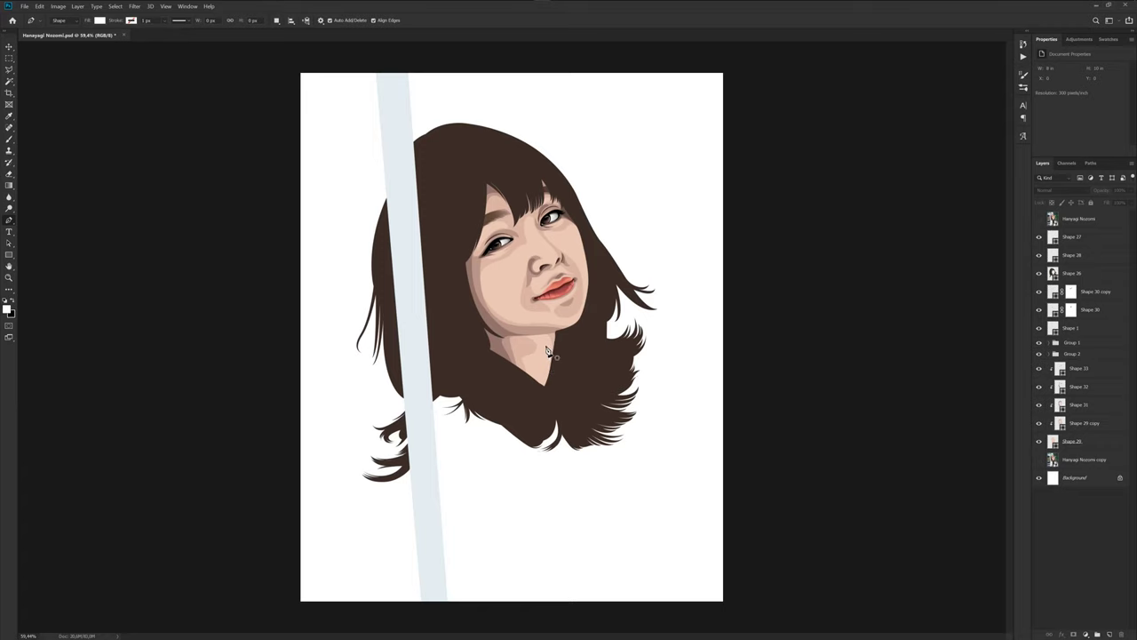
{"action": "scroll", "coordinate": [530, 335], "scroll_direction": "up", "scroll_amount": 2}
{"action": "scroll", "coordinate": [530, 335], "scroll_direction": "up", "scroll_amount": 2}
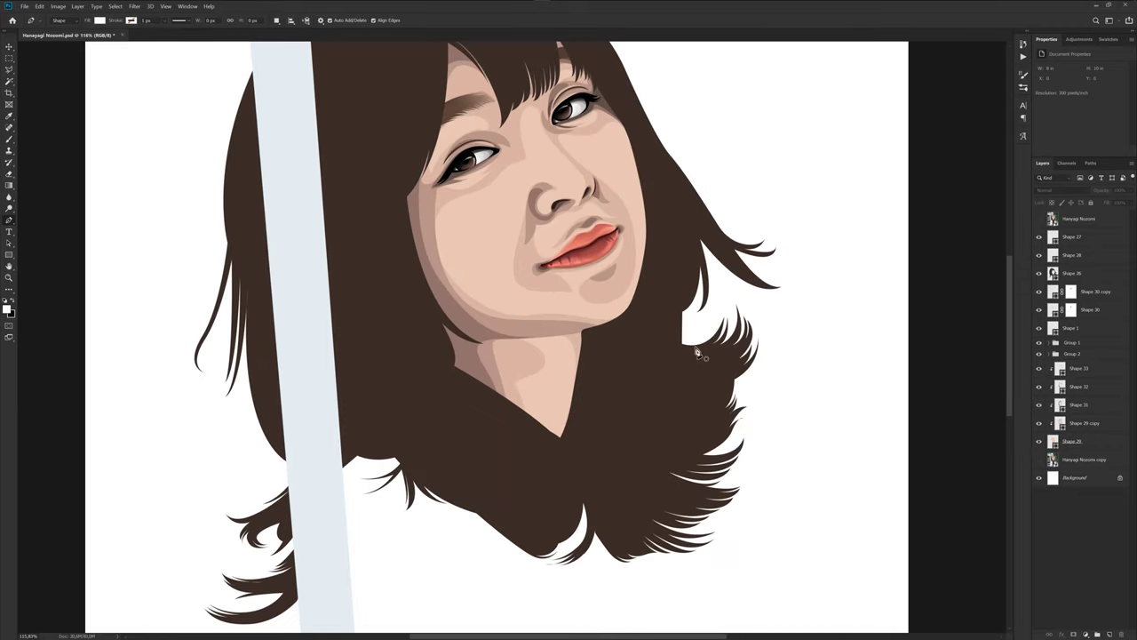
Trace a second closed hair strand down the left cheek on Shape 26.
{"action": "left_click", "coordinate": [1079, 274]}
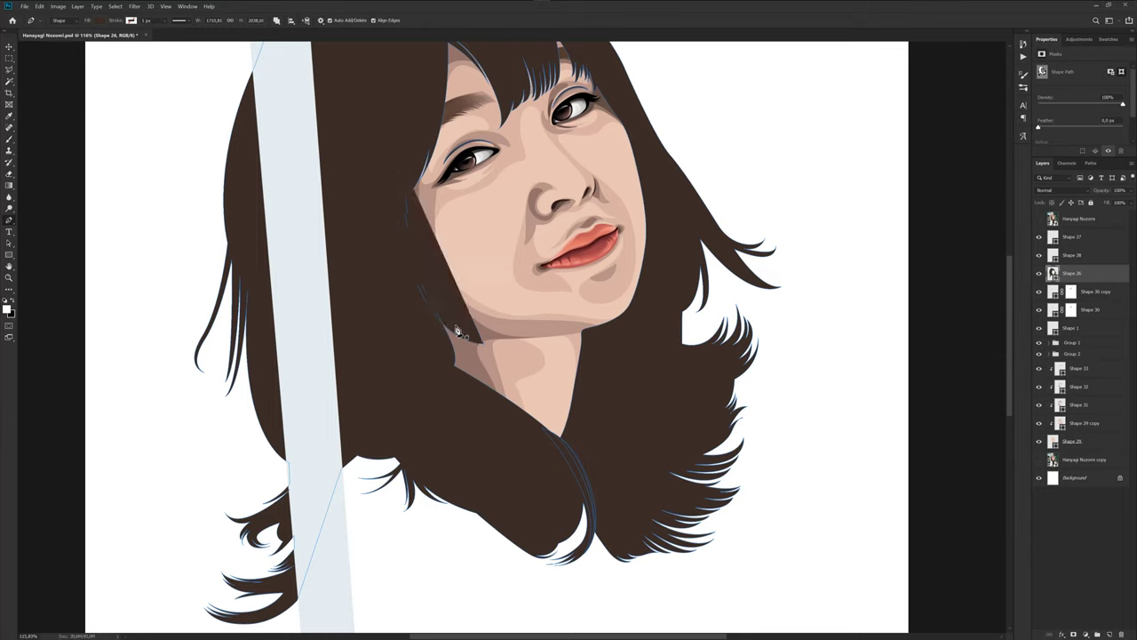
{"action": "left_click", "coordinate": [1038, 219]}
{"action": "scroll", "coordinate": [430, 254], "scroll_direction": "up", "scroll_amount": 1}
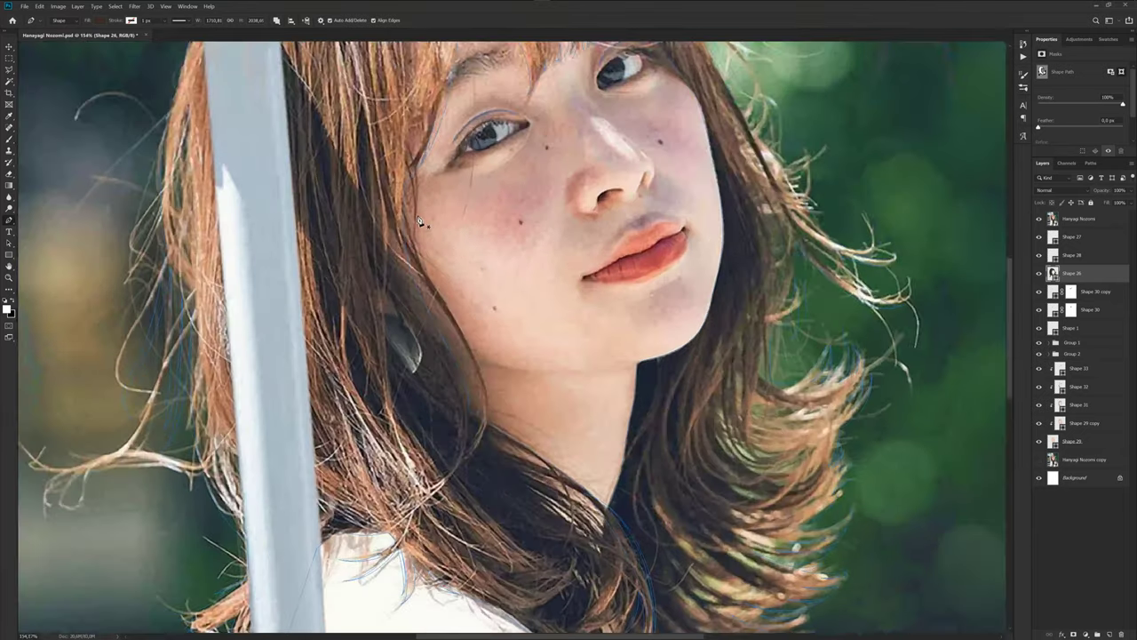
{"action": "scroll", "coordinate": [444, 267], "scroll_direction": "up", "scroll_amount": 1}
{"action": "scroll", "coordinate": [459, 277], "scroll_direction": "up", "scroll_amount": 1}
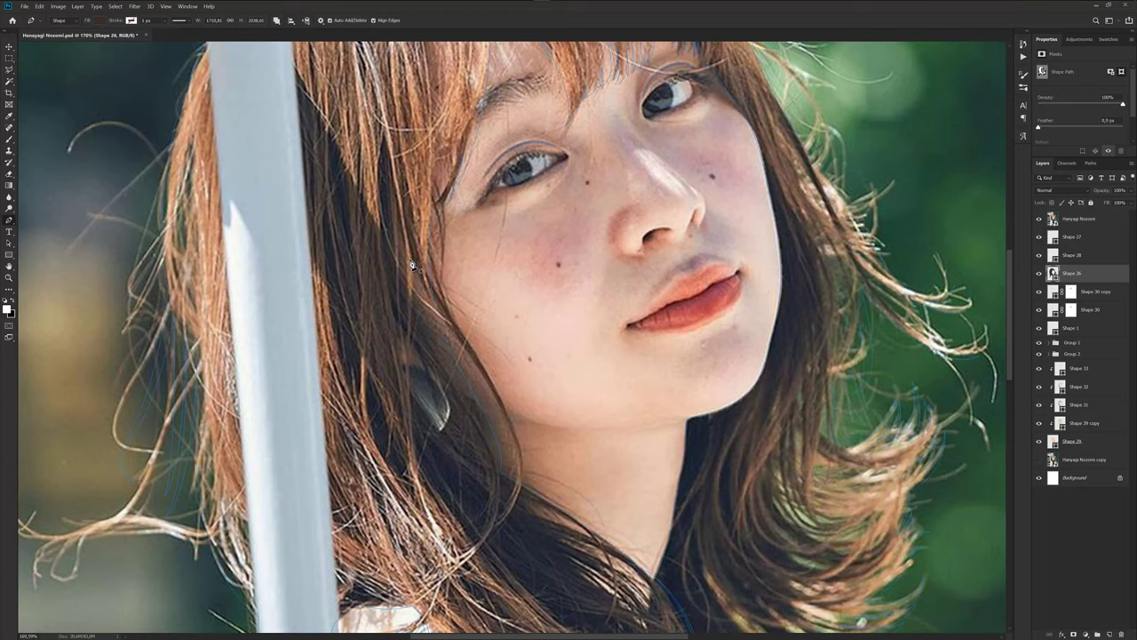
{"action": "left_click", "coordinate": [405, 214]}
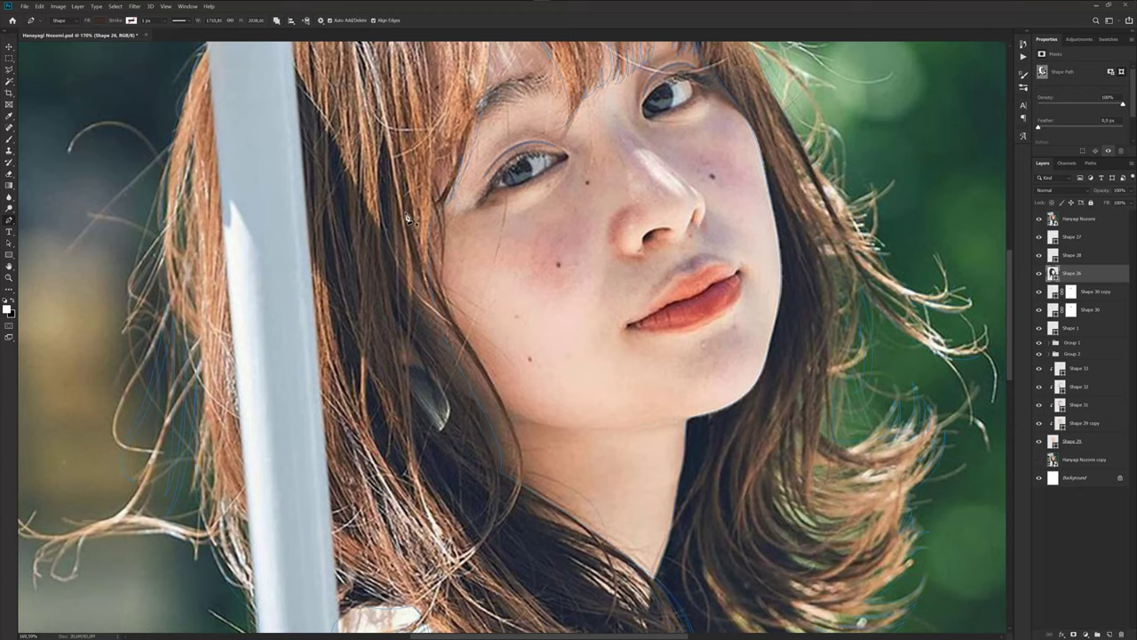
{"action": "left_click", "coordinate": [507, 501]}
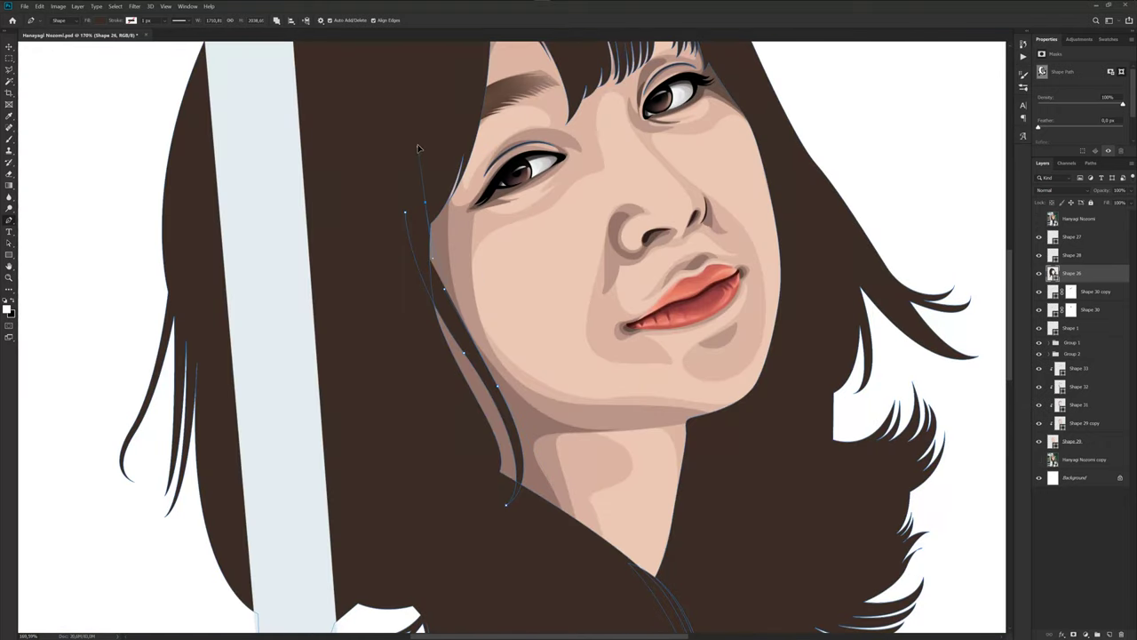
{"action": "left_click", "coordinate": [406, 213]}
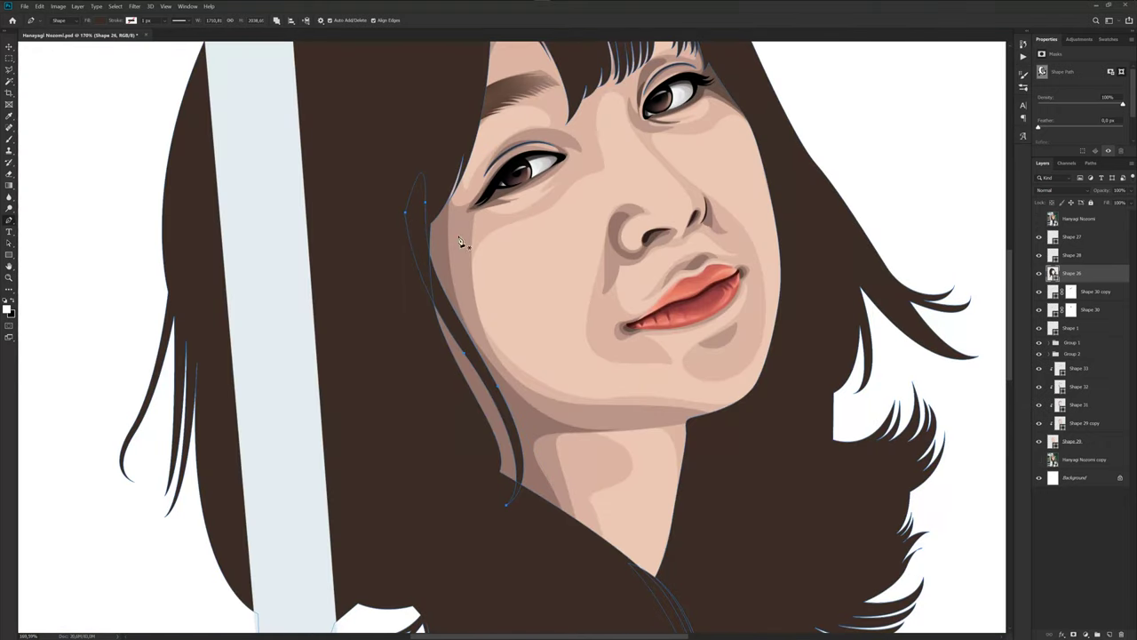
{"action": "left_click", "coordinate": [1099, 533]}
{"action": "scroll", "coordinate": [533, 338], "scroll_direction": "down", "scroll_amount": 5}
{"action": "scroll", "coordinate": [476, 281], "scroll_direction": "up", "scroll_amount": 2}
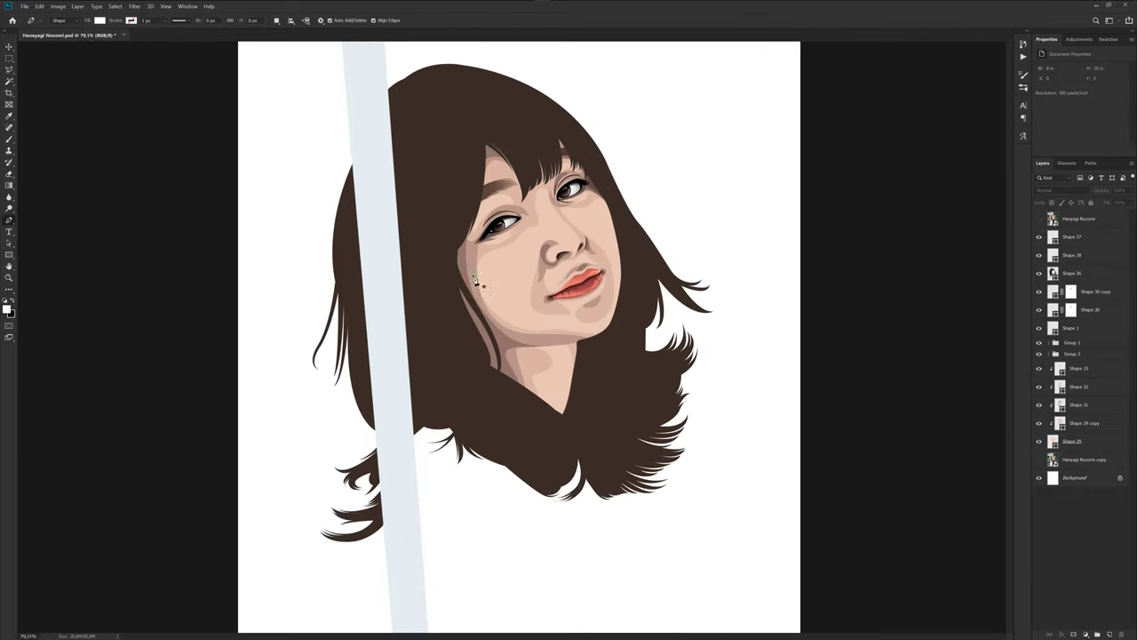
{"action": "scroll", "coordinate": [475, 281], "scroll_direction": "up", "scroll_amount": 2}
{"action": "scroll", "coordinate": [483, 261], "scroll_direction": "up", "scroll_amount": 2}
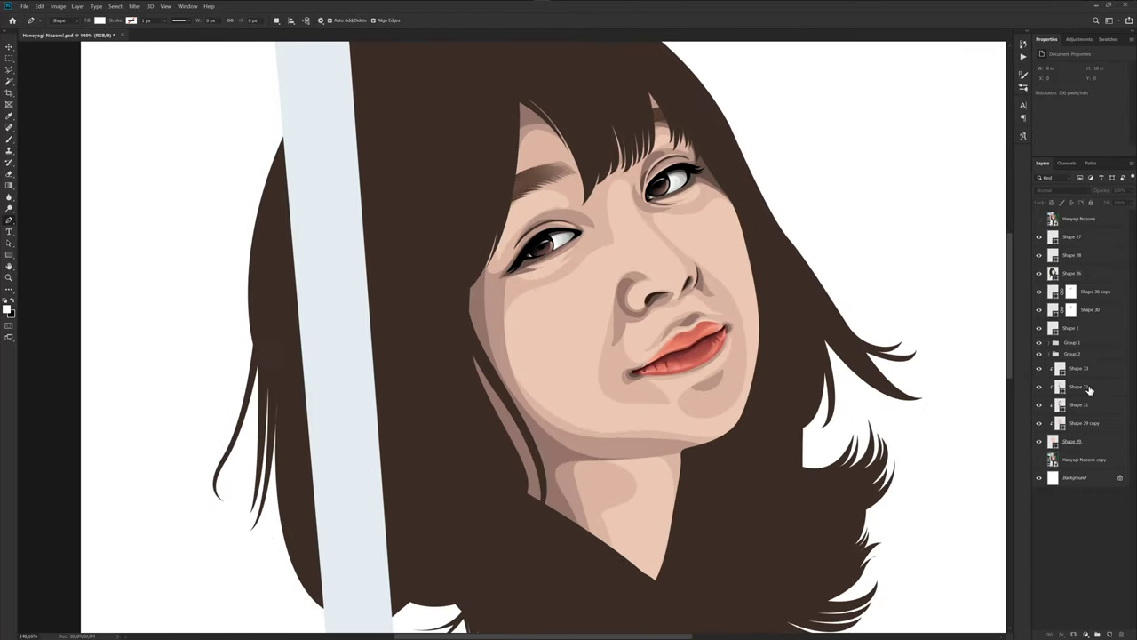
On Shape 33, extend the shadow into the neck and add a closed strand beside the left cheek.
{"action": "left_click", "coordinate": [1084, 369]}
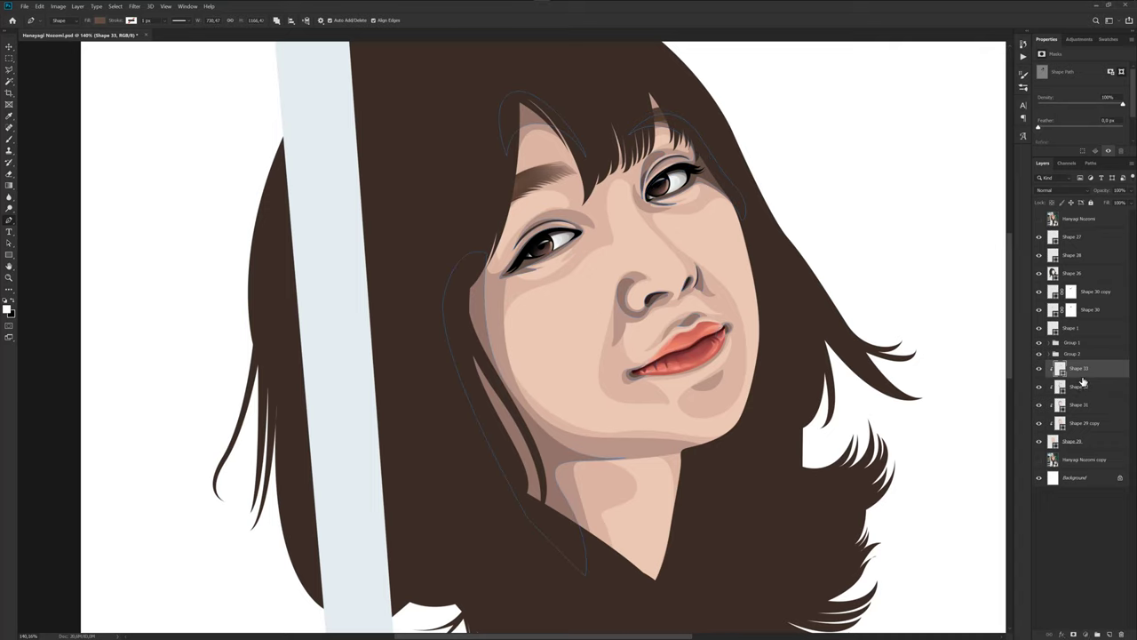
{"action": "left_click", "coordinate": [1084, 386]}
{"action": "left_click", "coordinate": [1083, 369]}
{"action": "left_click", "coordinate": [1039, 219]}
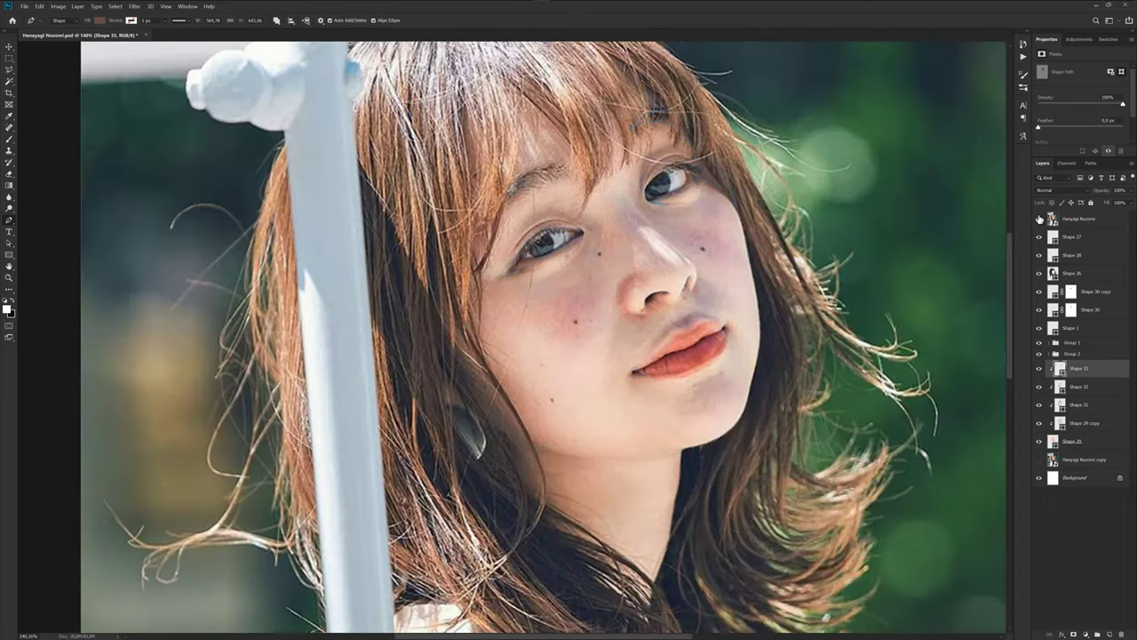
{"action": "left_click", "coordinate": [1039, 219]}
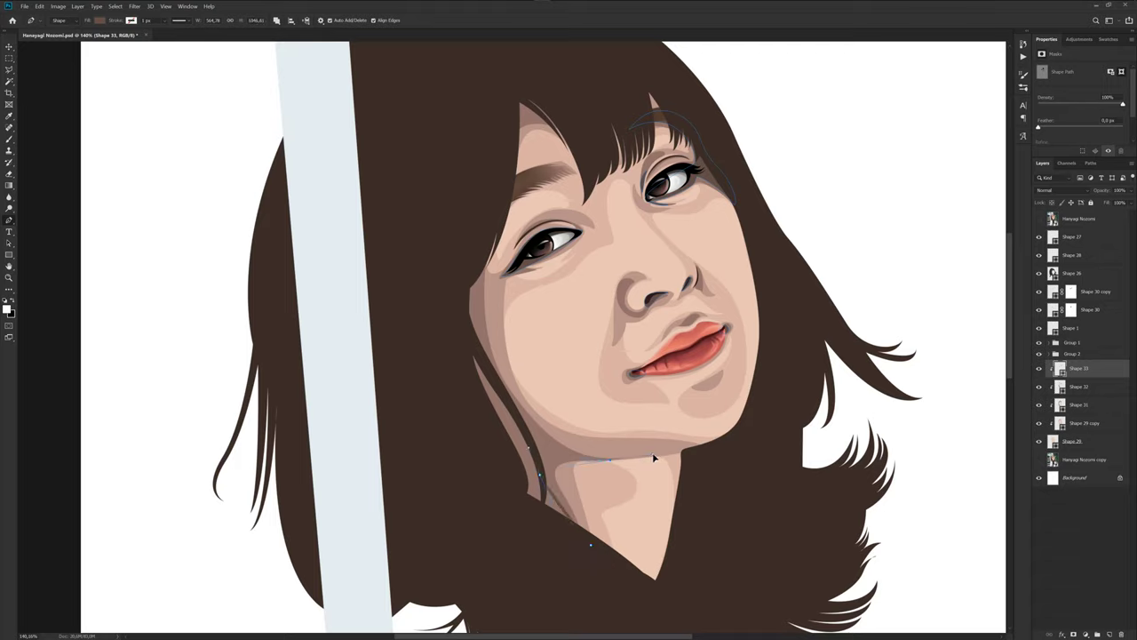
{"action": "left_click", "coordinate": [550, 460]}
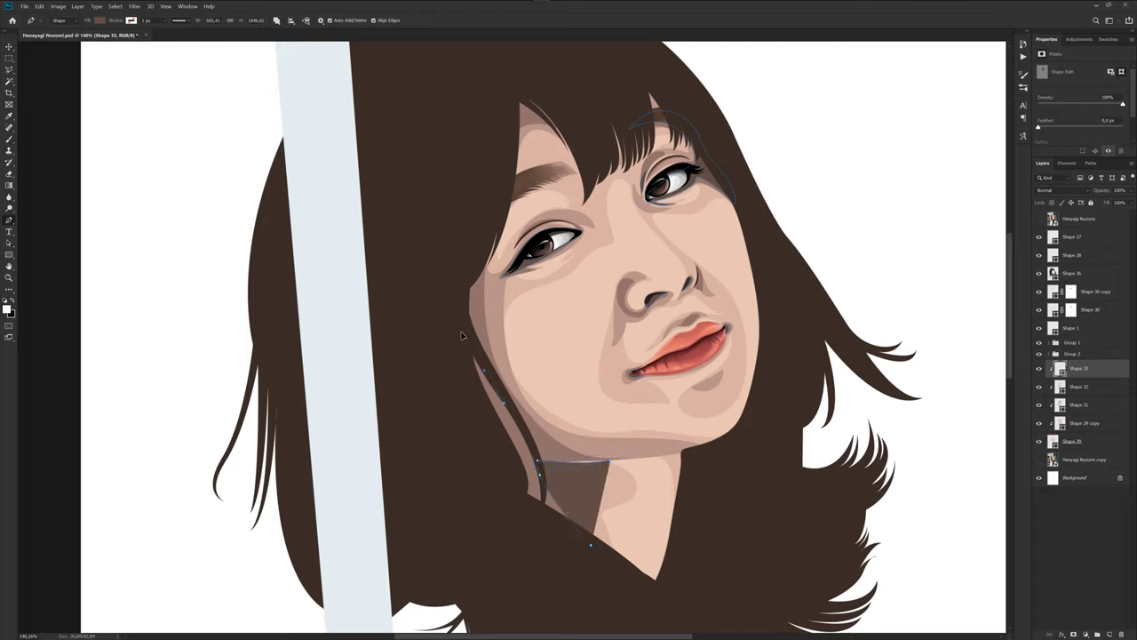
{"action": "left_click", "coordinate": [493, 242]}
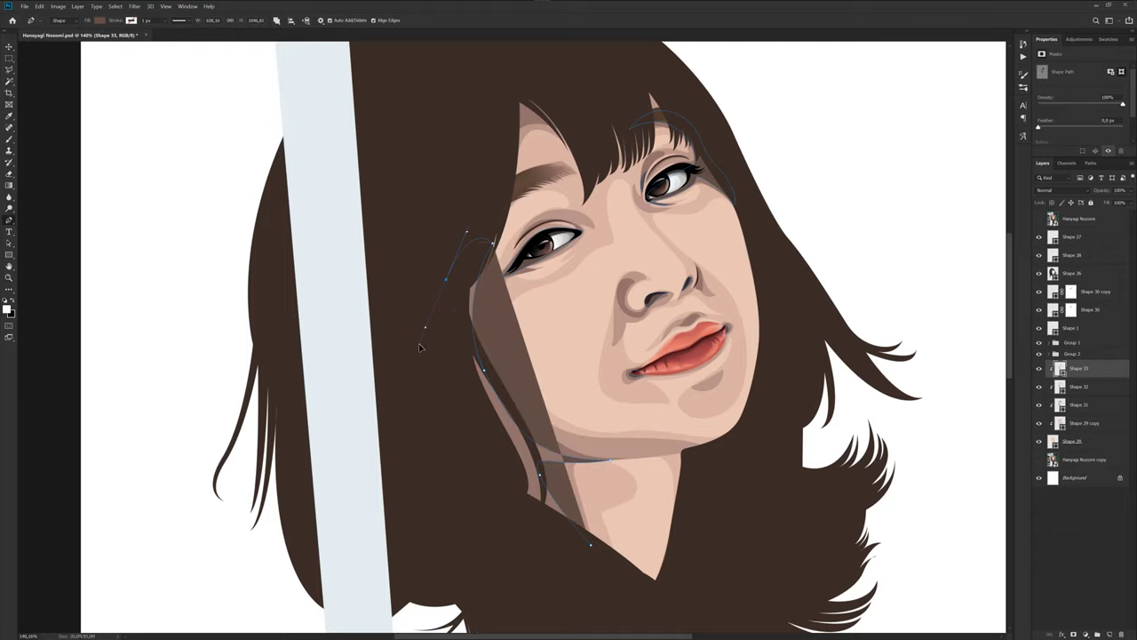
{"action": "left_click_drag", "start_coordinate": [445, 279], "coordinate": [420, 341]}
{"action": "left_click", "coordinate": [592, 545]}
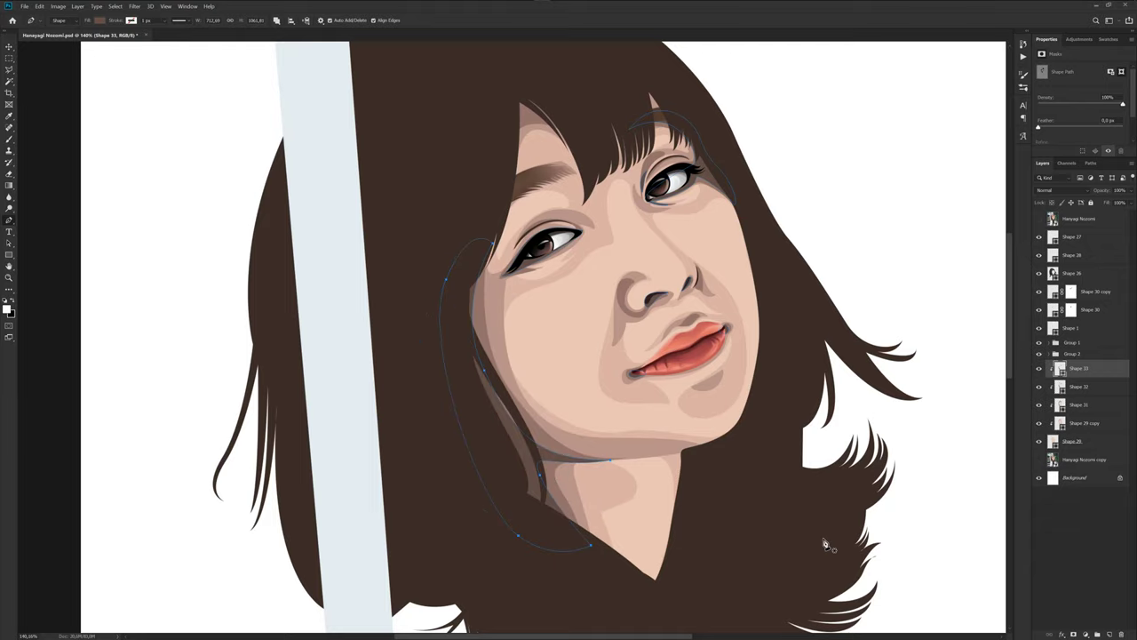
Move Shape 33's neck anchor up-left to match the jaw in the reference photo.
{"action": "left_click", "coordinate": [1091, 547]}
{"action": "scroll", "coordinate": [610, 475], "scroll_direction": "down", "scroll_amount": 1}
{"action": "scroll", "coordinate": [609, 474], "scroll_direction": "down", "scroll_amount": 2}
{"action": "scroll", "coordinate": [590, 450], "scroll_direction": "up", "scroll_amount": 3}
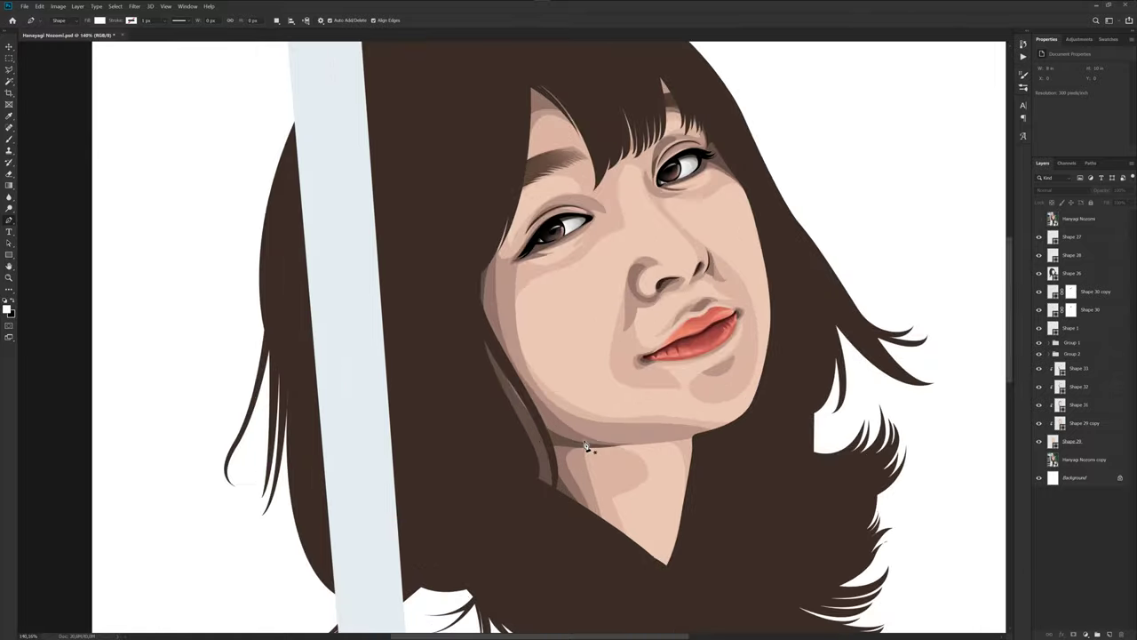
{"action": "scroll", "coordinate": [622, 445], "scroll_direction": "up", "scroll_amount": 3}
{"action": "left_click", "coordinate": [1080, 368]}
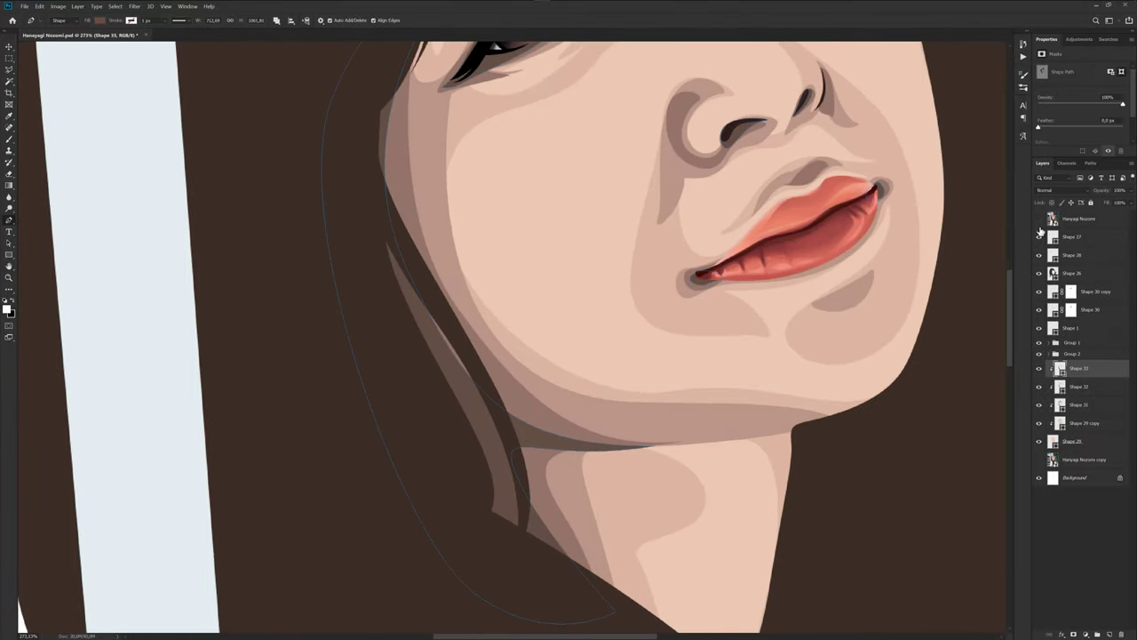
{"action": "left_click", "coordinate": [1039, 218]}
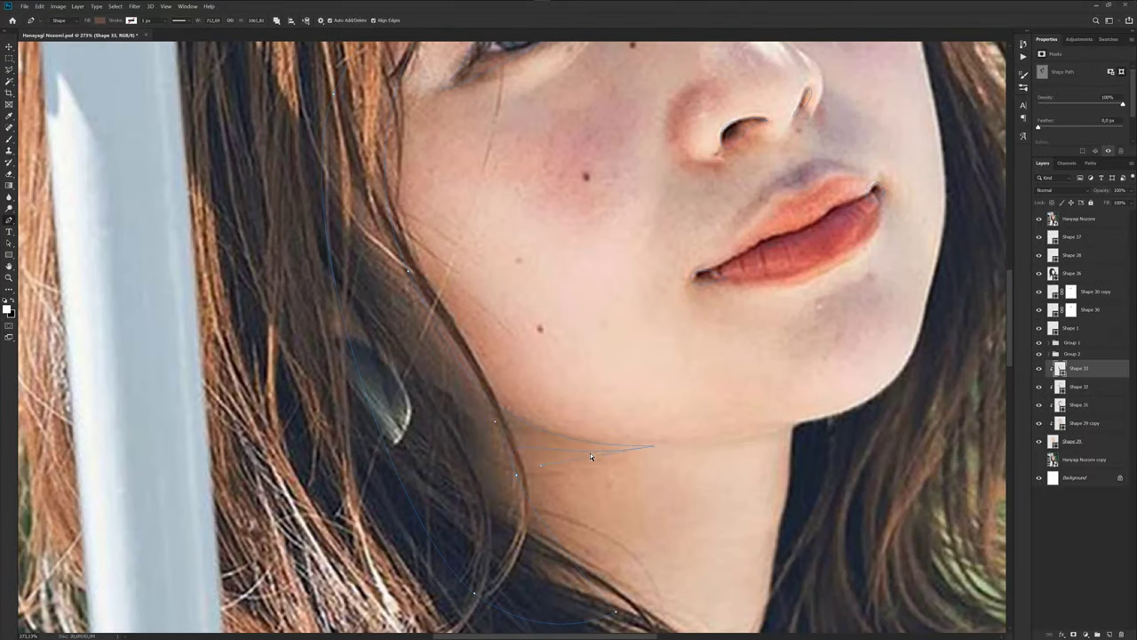
{"action": "left_click_drag", "start_coordinate": [542, 467], "coordinate": [513, 447]}
{"action": "left_click", "coordinate": [1040, 219]}
{"action": "left_click", "coordinate": [1087, 512]}
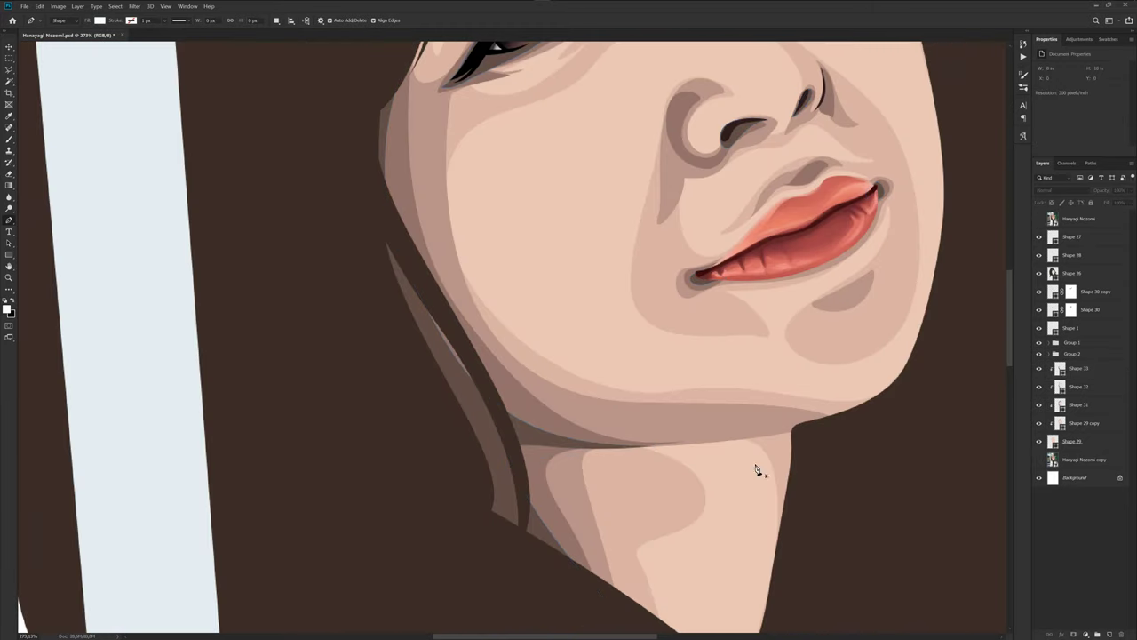
Pan across the face and compare the jaw shadow with the reference photo.
{"action": "scroll", "coordinate": [658, 453], "scroll_direction": "down", "scroll_amount": 6}
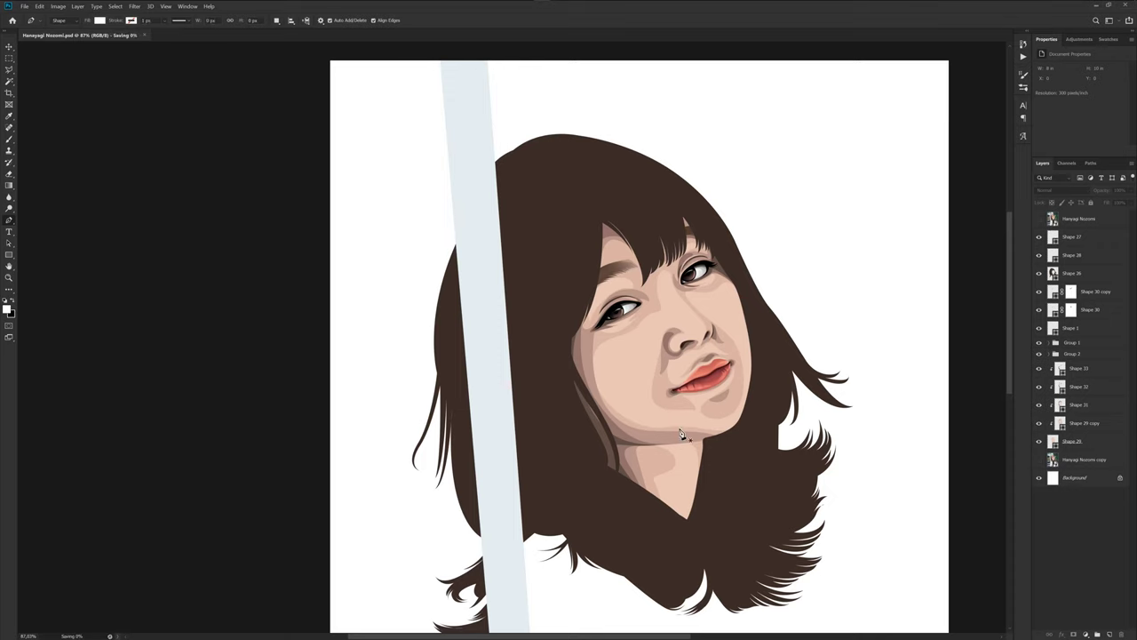
{"action": "left_click_drag", "start_coordinate": [751, 425], "coordinate": [630, 417]}
{"action": "scroll", "coordinate": [533, 283], "scroll_direction": "up", "scroll_amount": 3}
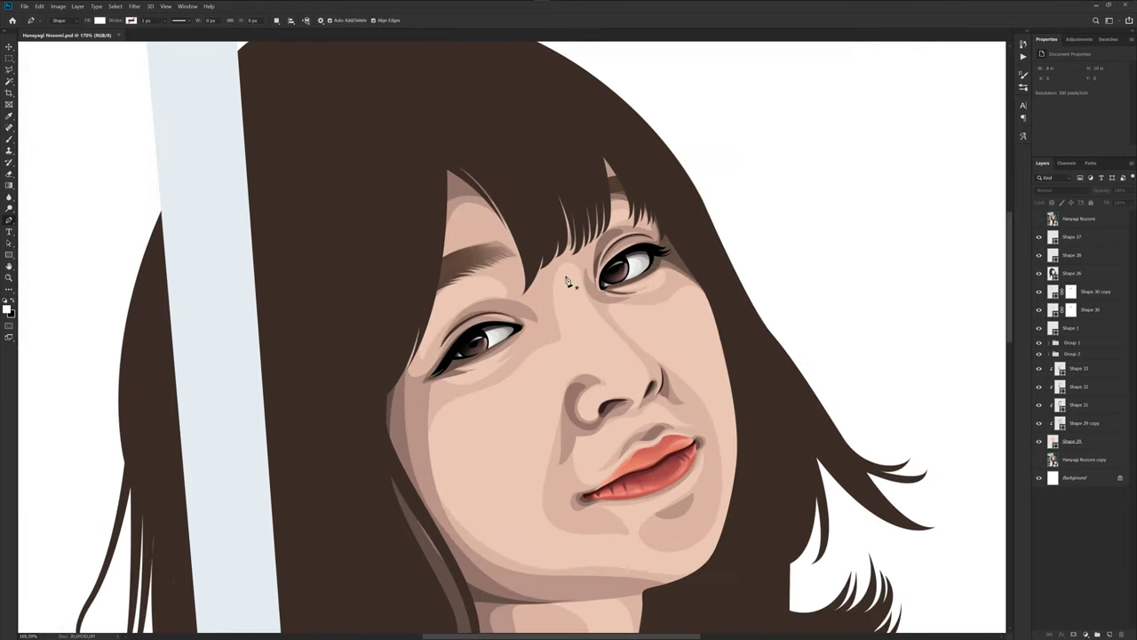
{"action": "left_click", "coordinate": [1040, 219]}
{"action": "left_click", "coordinate": [1040, 220]}
{"action": "left_click", "coordinate": [1040, 219]}
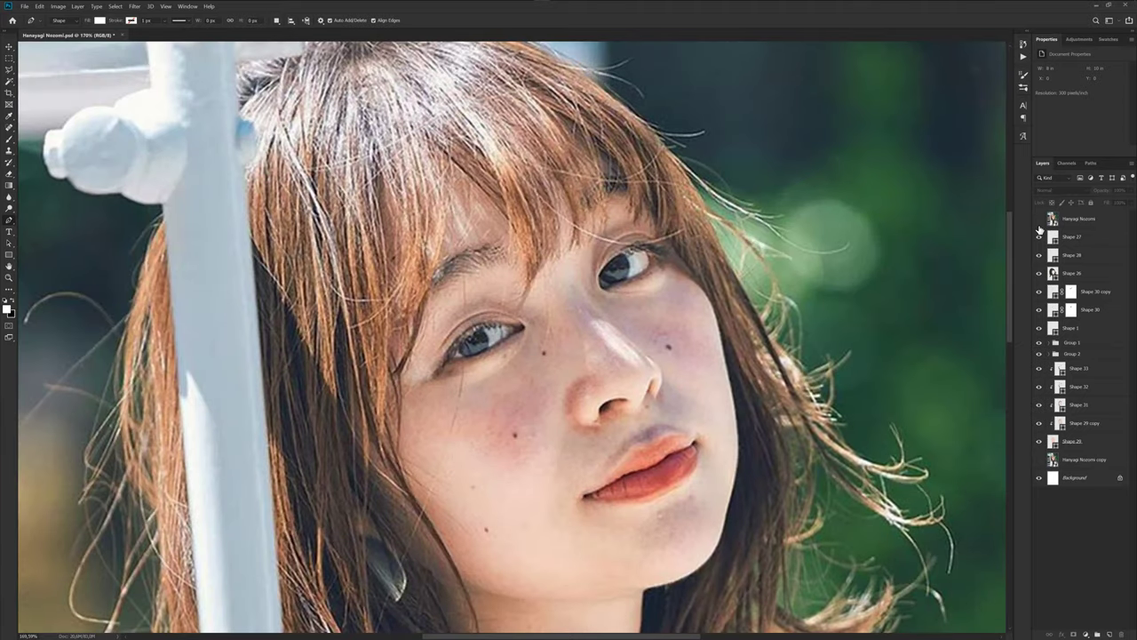
{"action": "left_click", "coordinate": [1040, 222]}
{"action": "scroll", "coordinate": [673, 370], "scroll_direction": "down", "scroll_amount": 2}
{"action": "scroll", "coordinate": [676, 369], "scroll_direction": "down", "scroll_amount": 1}
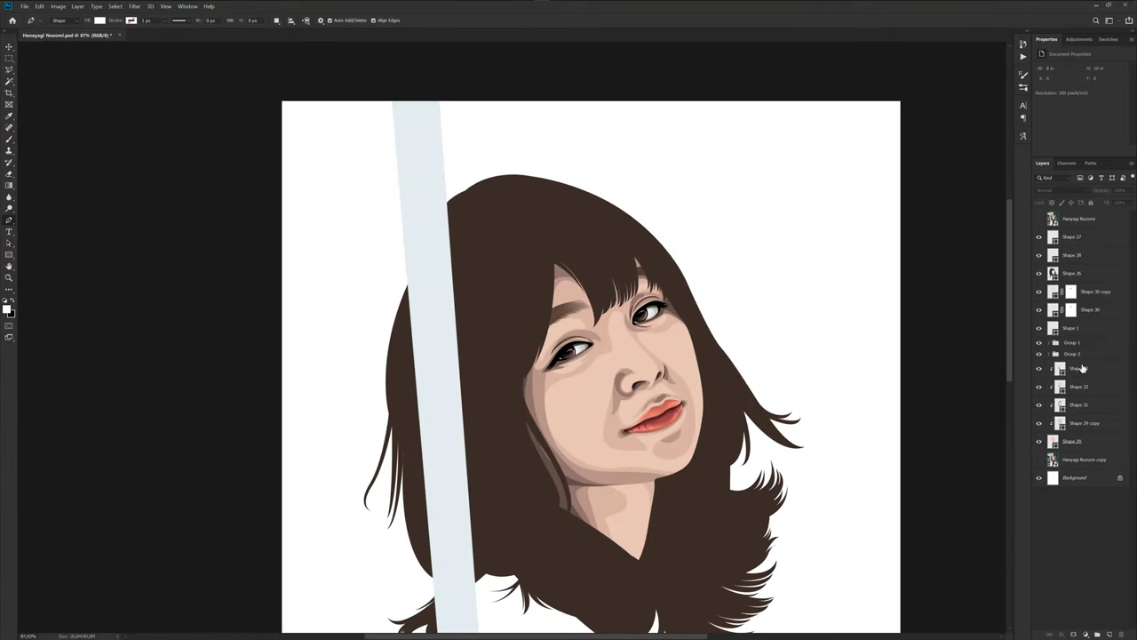
Select Shape 33, choose a menu-bar item, and recheck the shading against the reference photo.
{"action": "left_click", "coordinate": [1083, 368]}
{"action": "left_click", "coordinate": [276, 19]}
{"action": "left_click", "coordinate": [302, 33]}
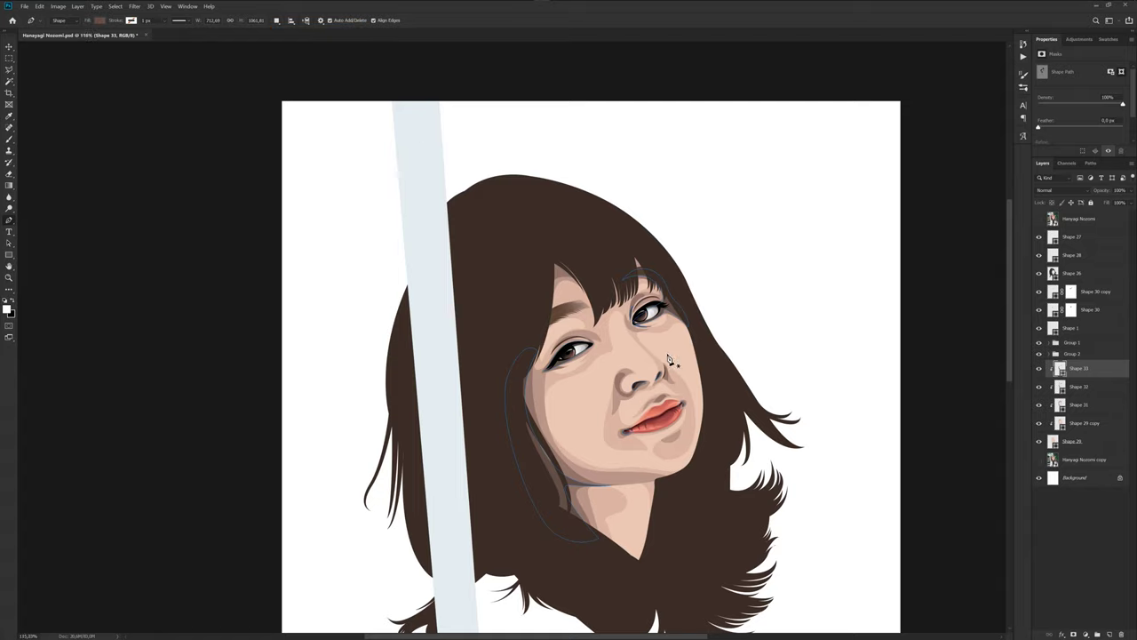
{"action": "scroll", "coordinate": [711, 373], "scroll_direction": "up", "scroll_amount": 4}
{"action": "scroll", "coordinate": [787, 297], "scroll_direction": "down", "scroll_amount": 2}
{"action": "scroll", "coordinate": [787, 297], "scroll_direction": "left", "scroll_amount": 2}
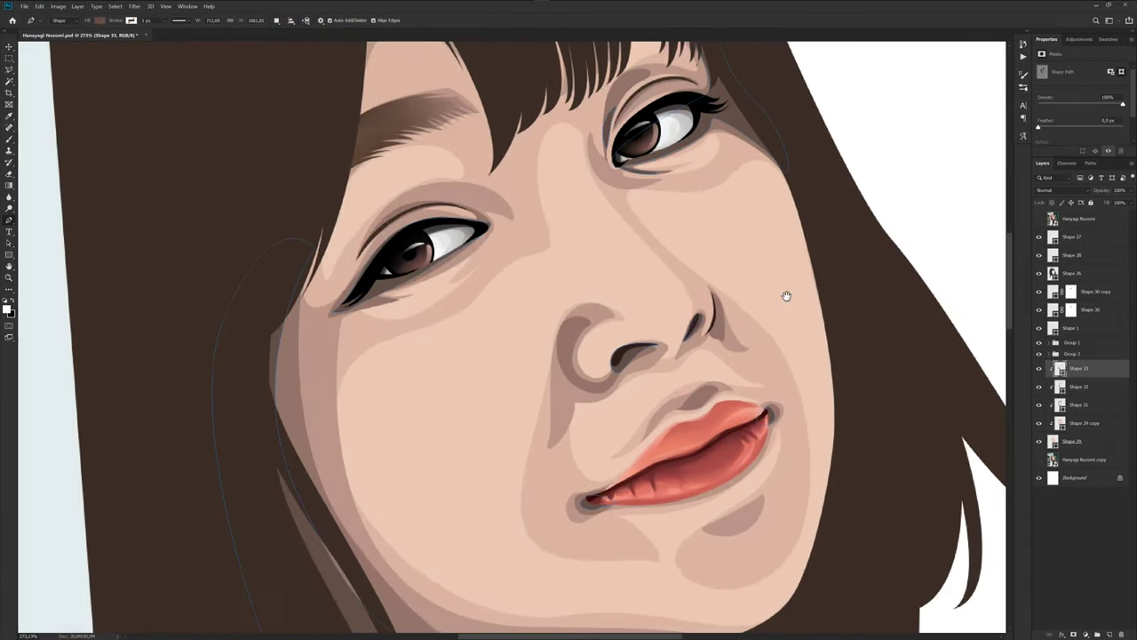
{"action": "left_click", "coordinate": [1039, 219]}
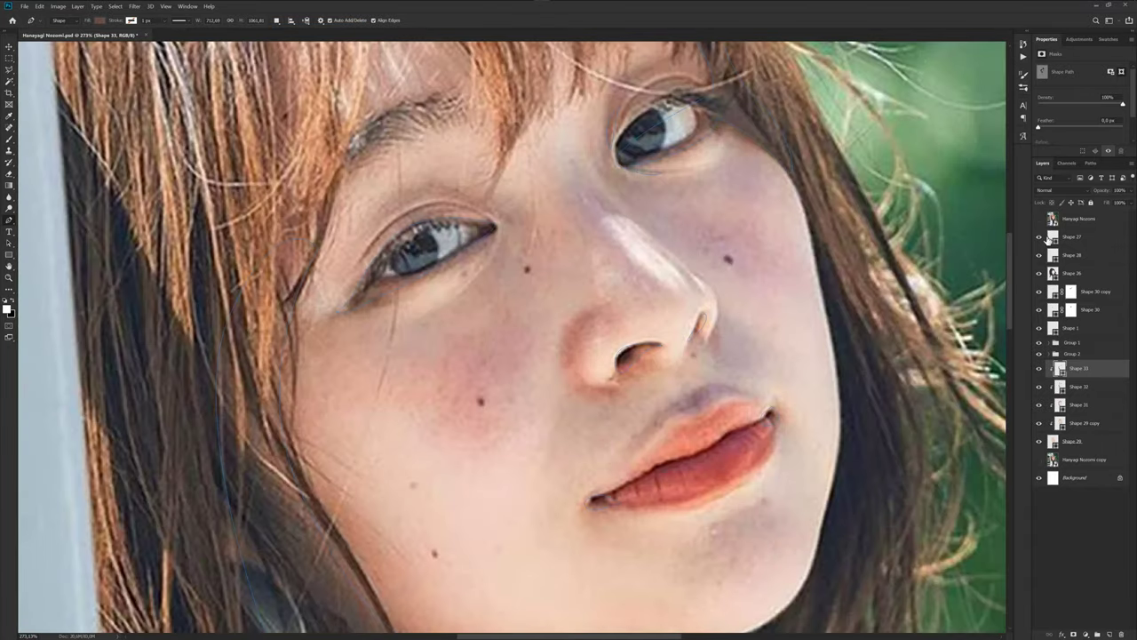
{"action": "left_click", "coordinate": [1040, 218]}
On Shape 29 copy, draw a curved segment down the nose's right side over the reference photo.
{"action": "left_click", "coordinate": [1084, 423]}
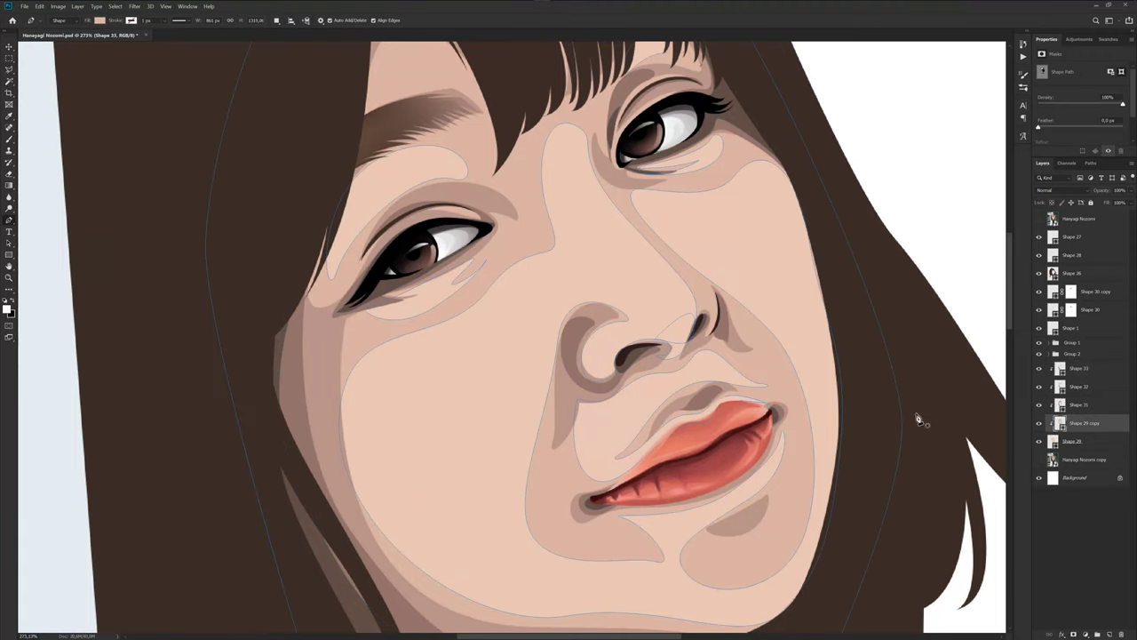
{"action": "scroll", "coordinate": [687, 322], "scroll_direction": "up", "scroll_amount": 3}
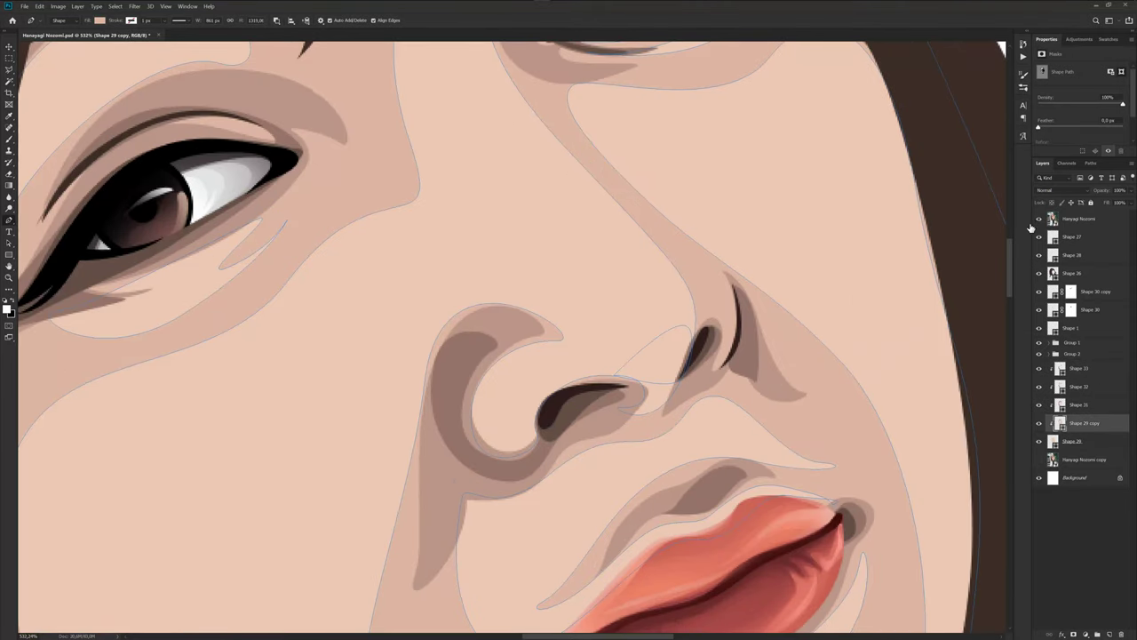
{"action": "left_click", "coordinate": [1039, 220]}
{"action": "left_click_drag", "start_coordinate": [722, 349], "coordinate": [735, 315]}
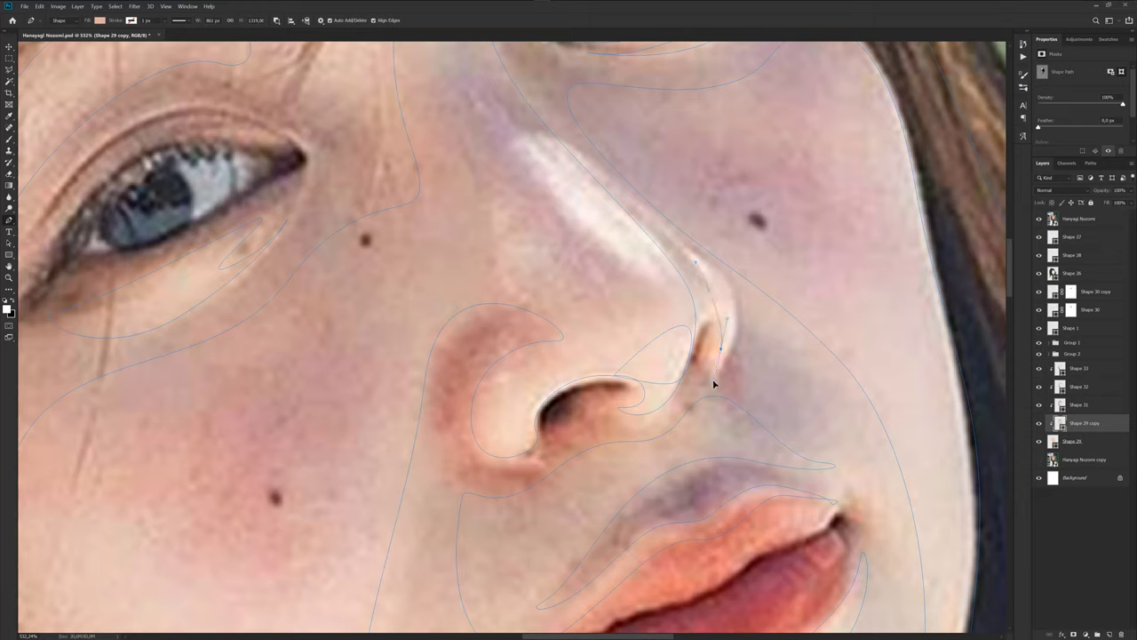
Close the small nose-side shape and hide the reference photo to view the vector art.
{"action": "left_click", "coordinate": [695, 263]}
{"action": "left_click", "coordinate": [1039, 219]}
{"action": "scroll", "coordinate": [799, 337], "scroll_direction": "down", "scroll_amount": 3}
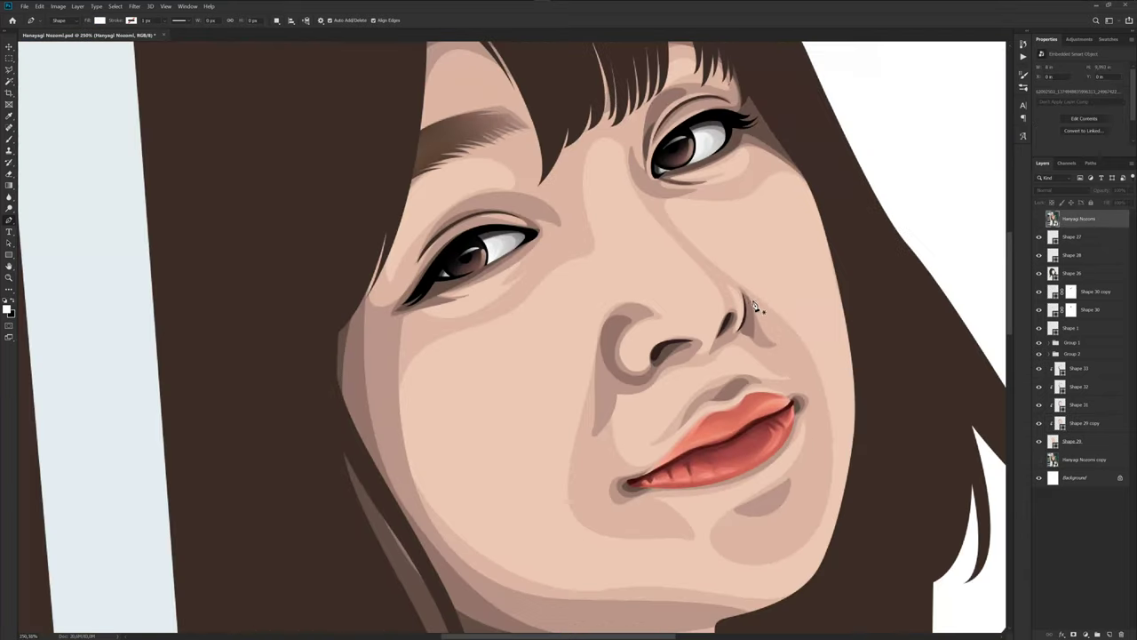
{"action": "scroll", "coordinate": [724, 374], "scroll_direction": "down", "scroll_amount": 2}
{"action": "scroll", "coordinate": [724, 373], "scroll_direction": "down", "scroll_amount": 2}
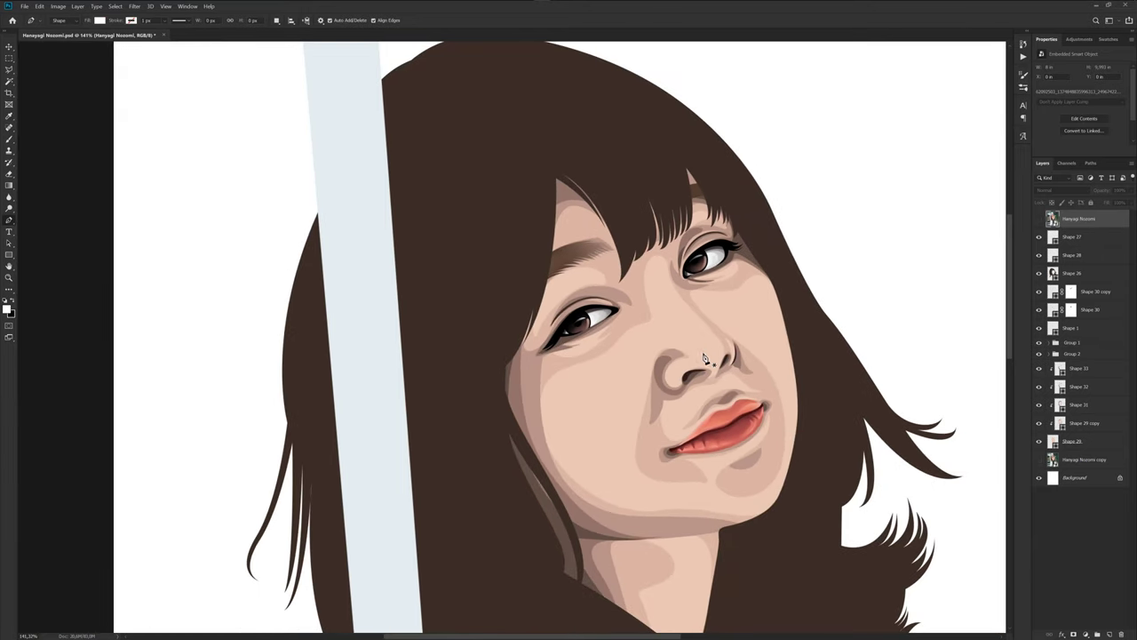
Compare the art against the reference photo, then select Shape 33 and reframe over the face.
{"action": "left_click", "coordinate": [1039, 218]}
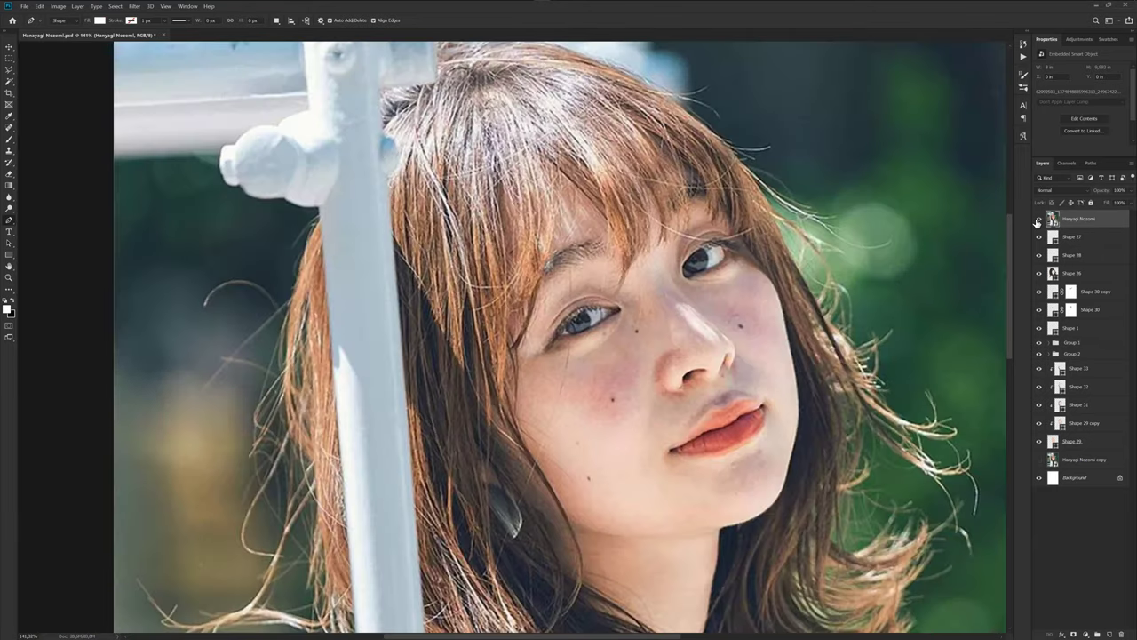
{"action": "left_click", "coordinate": [1039, 219]}
{"action": "scroll", "coordinate": [675, 373], "scroll_direction": "down", "scroll_amount": 2}
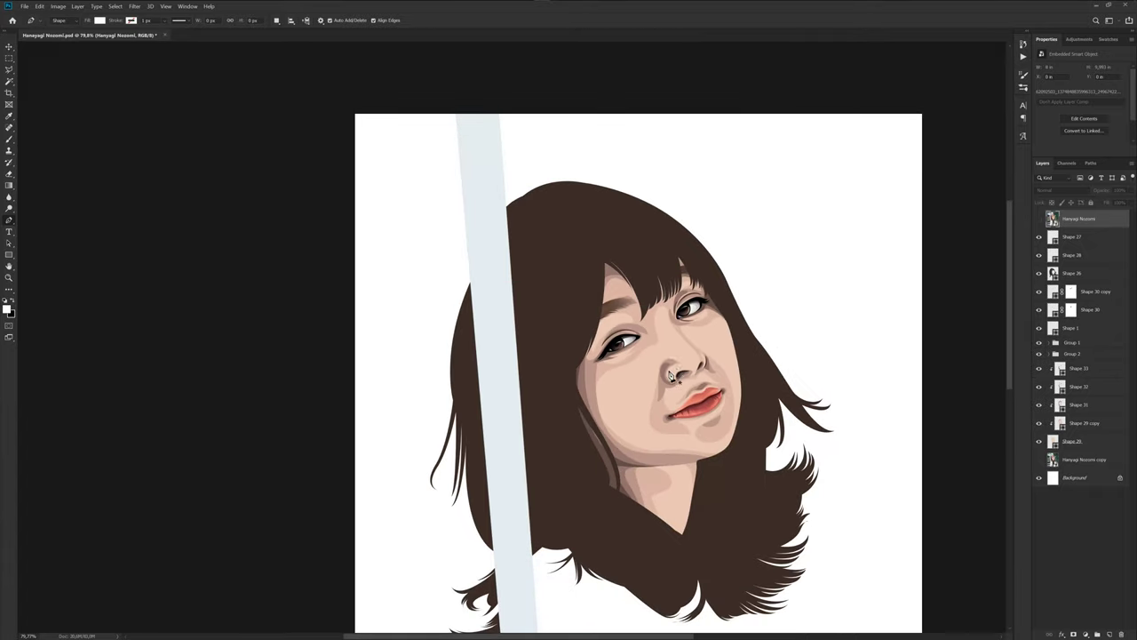
{"action": "scroll", "coordinate": [654, 371], "scroll_direction": "up", "scroll_amount": 2}
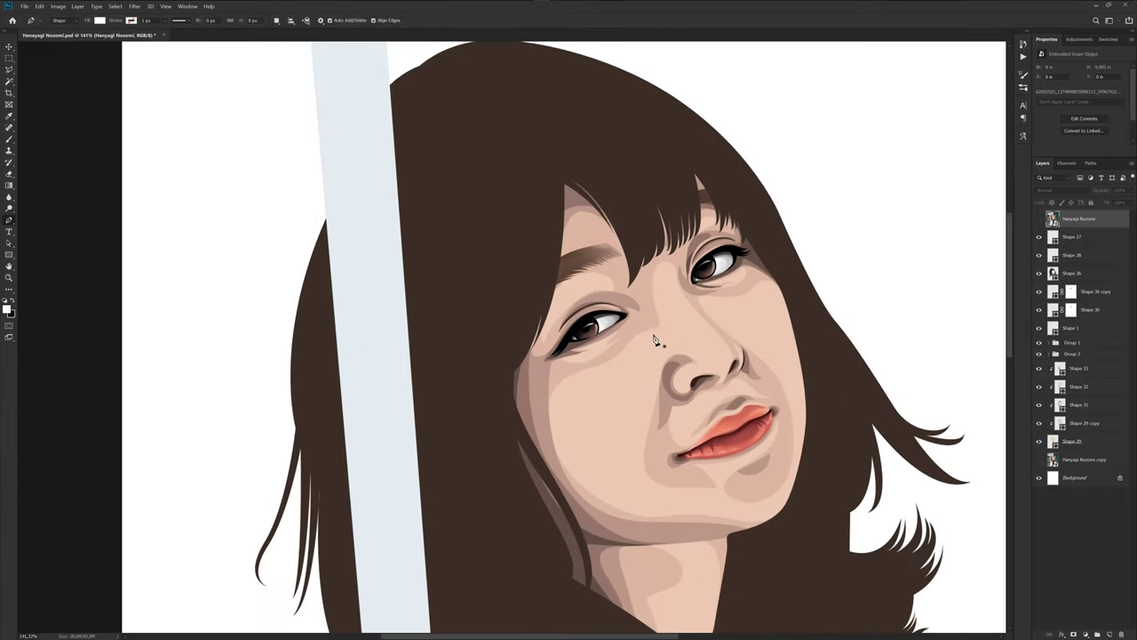
{"action": "left_click", "coordinate": [1080, 370]}
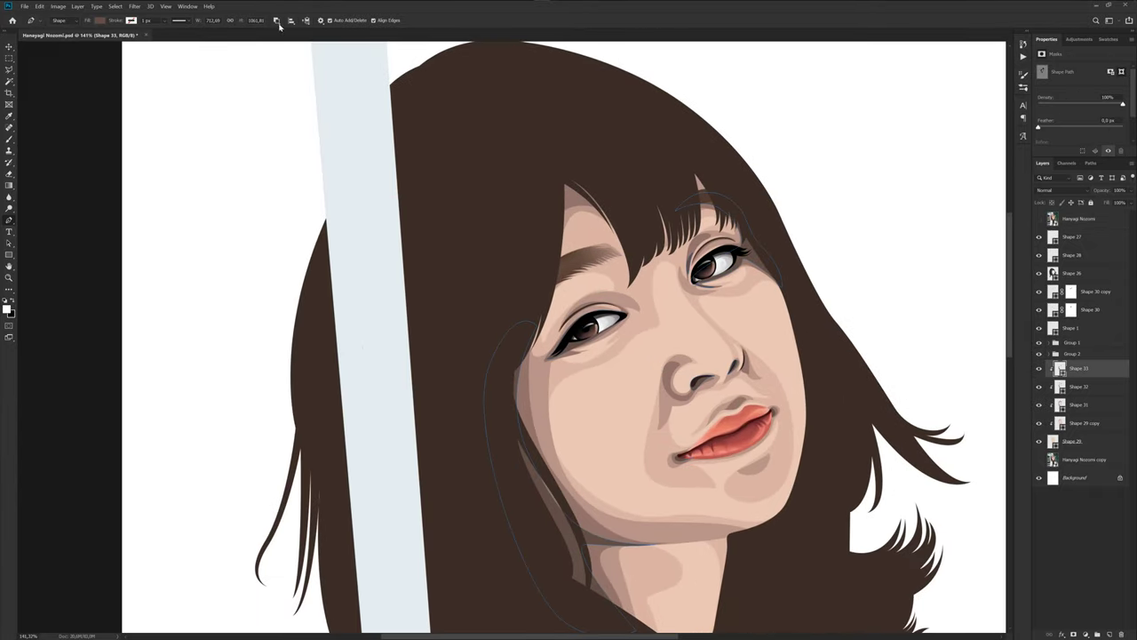
{"action": "scroll", "coordinate": [722, 344], "scroll_direction": "up", "scroll_amount": 3}
{"action": "left_click_drag", "start_coordinate": [690, 330], "coordinate": [690, 271]}
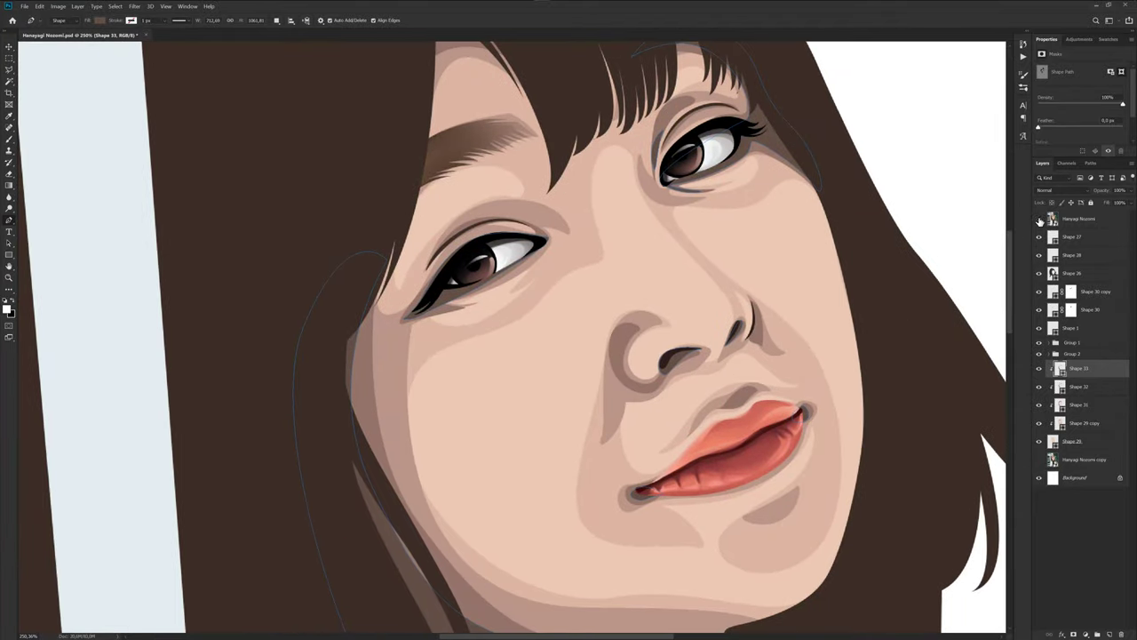
{"action": "left_click", "coordinate": [1040, 219]}
Draw a curved nose-bridge highlight shape with the Pen tool, undoing an accidental layer duplicate.
{"action": "left_click", "coordinate": [1040, 219]}
{"action": "left_click_drag", "start_coordinate": [633, 182], "coordinate": [644, 209]}
{"action": "left_click_drag", "start_coordinate": [730, 326], "coordinate": [702, 339]}
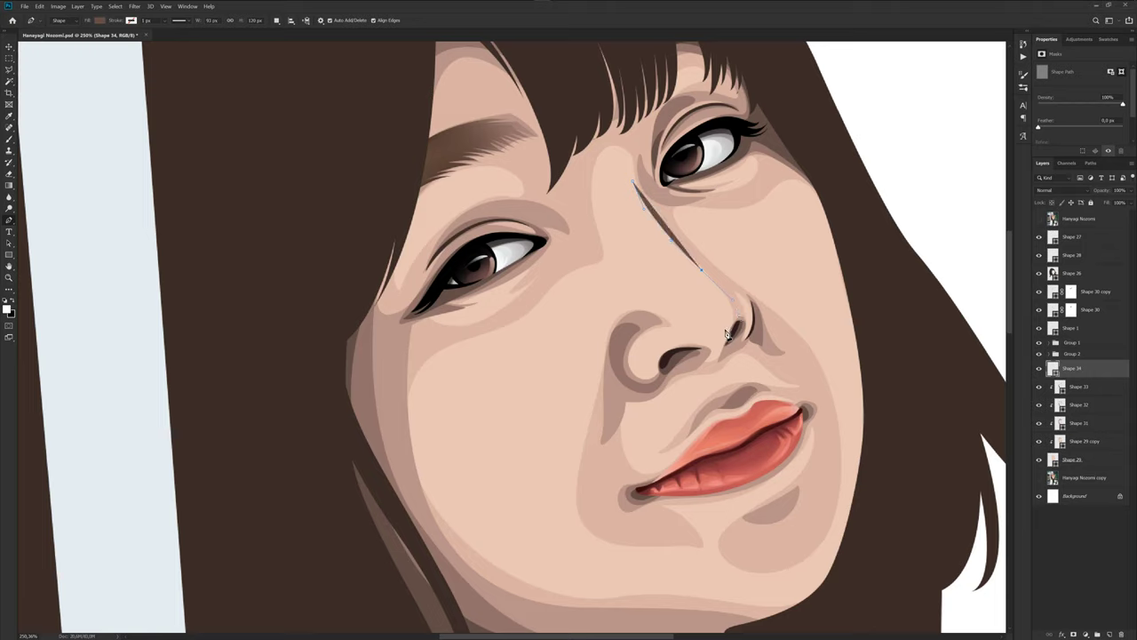
{"action": "left_click", "coordinate": [679, 306]}
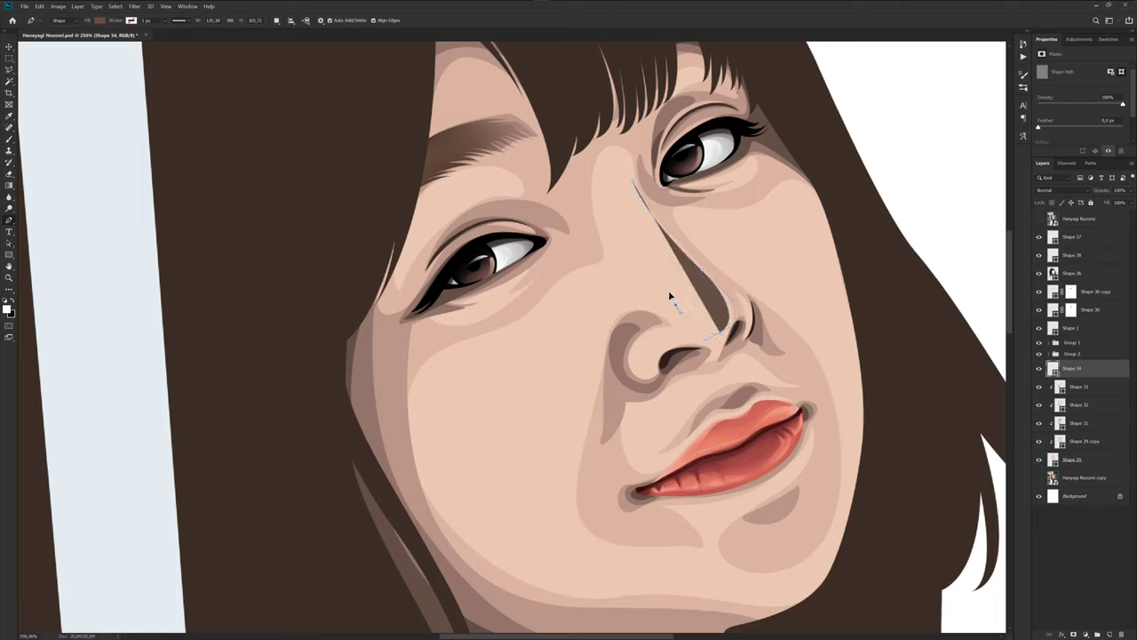
{"action": "left_click_drag", "start_coordinate": [660, 275], "coordinate": [648, 238]}
{"action": "left_click_drag", "start_coordinate": [613, 193], "coordinate": [631, 189]}
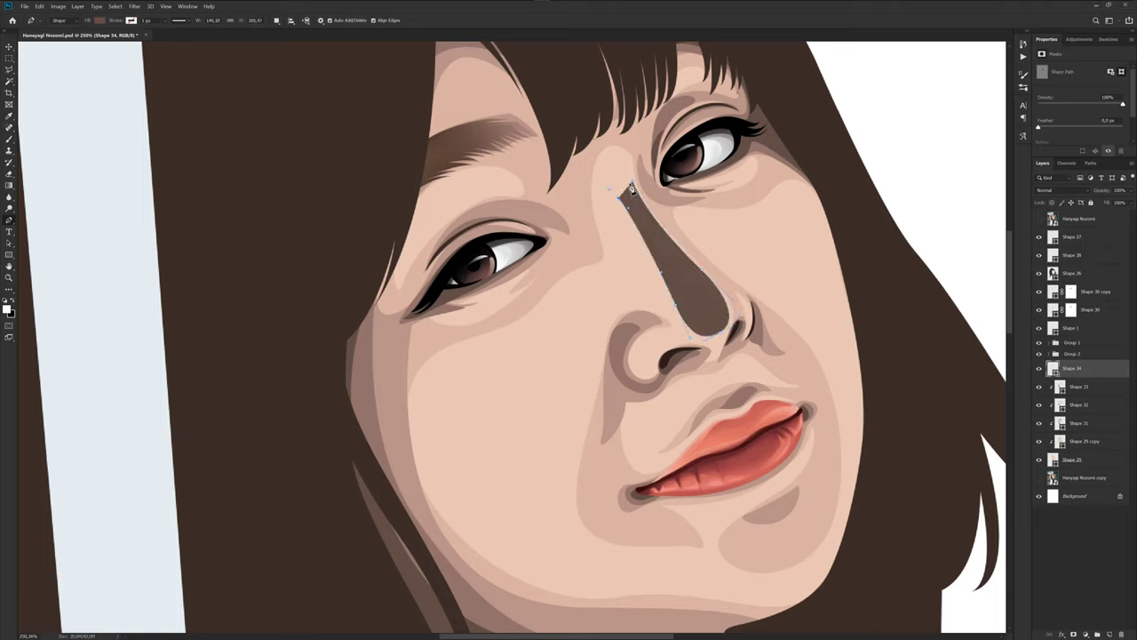
{"action": "left_click_drag", "start_coordinate": [1078, 369], "coordinate": [1076, 382]}
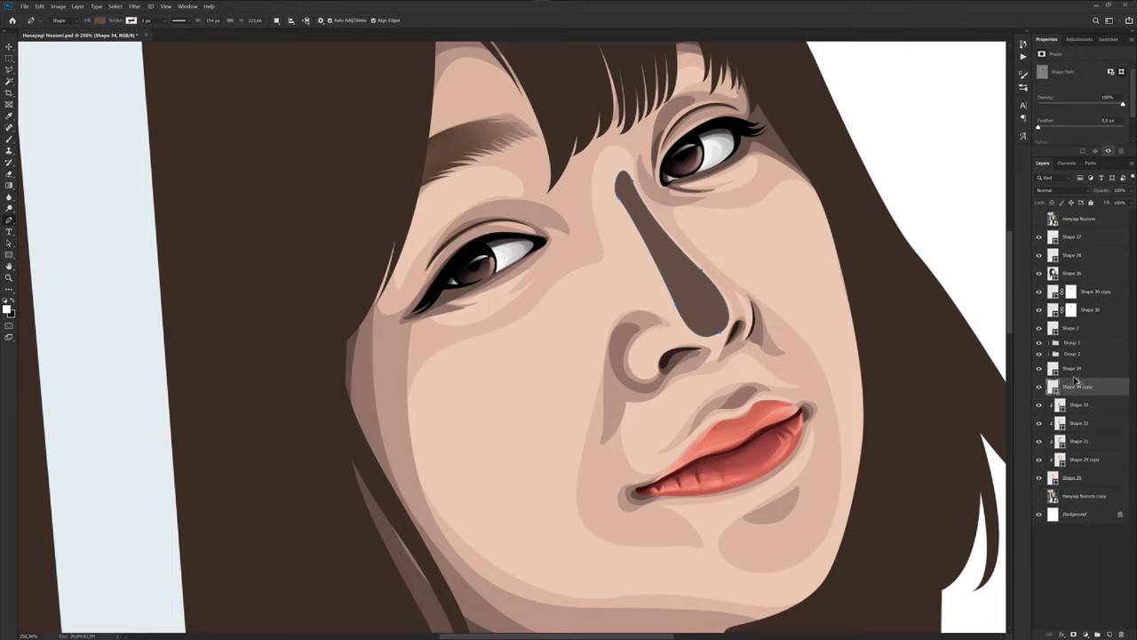
{"action": "key", "text": "ctrl+z"}
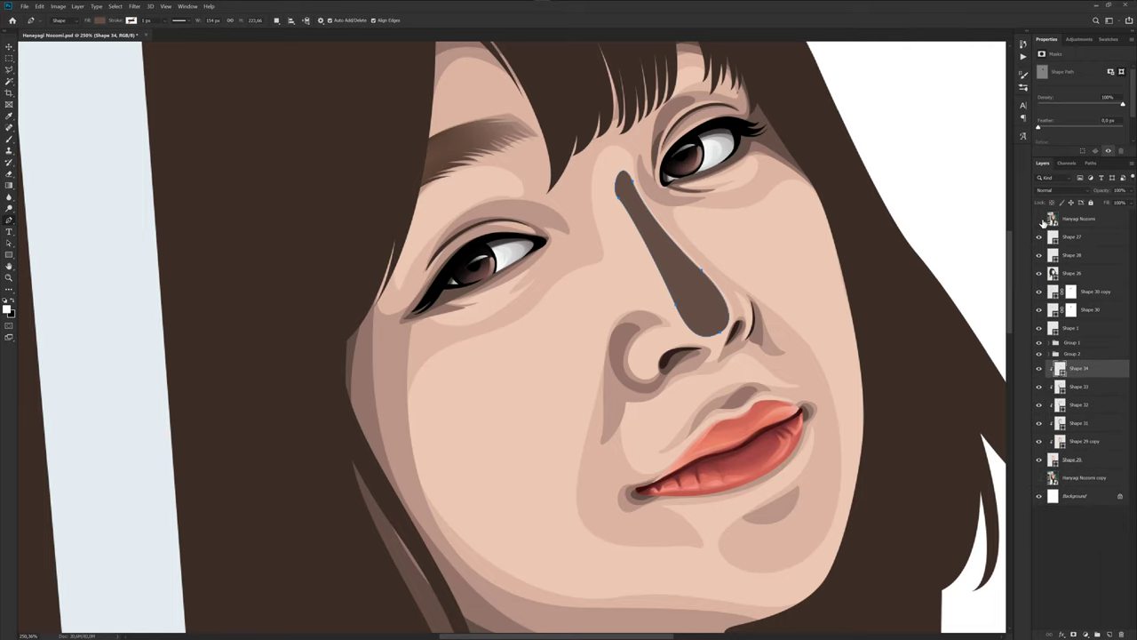
Fill the nose-bridge shape with light skin colour f4d7ca sampled from the photo's nose.
{"action": "left_click", "coordinate": [1038, 218]}
{"action": "double_click", "coordinate": [1061, 368]}
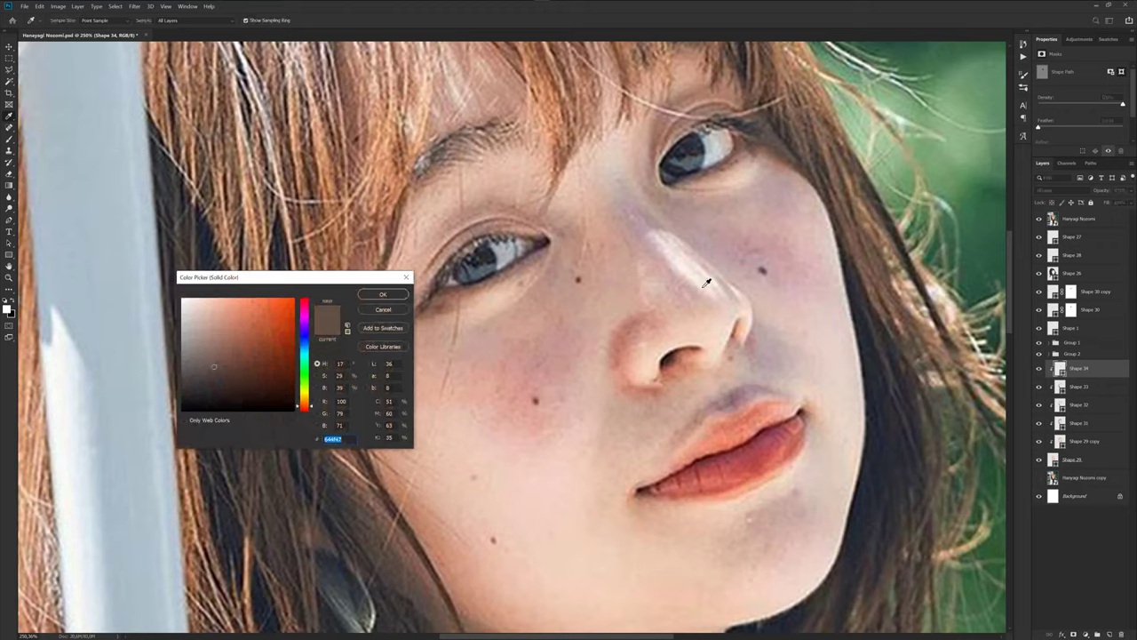
{"action": "left_click", "coordinate": [718, 335]}
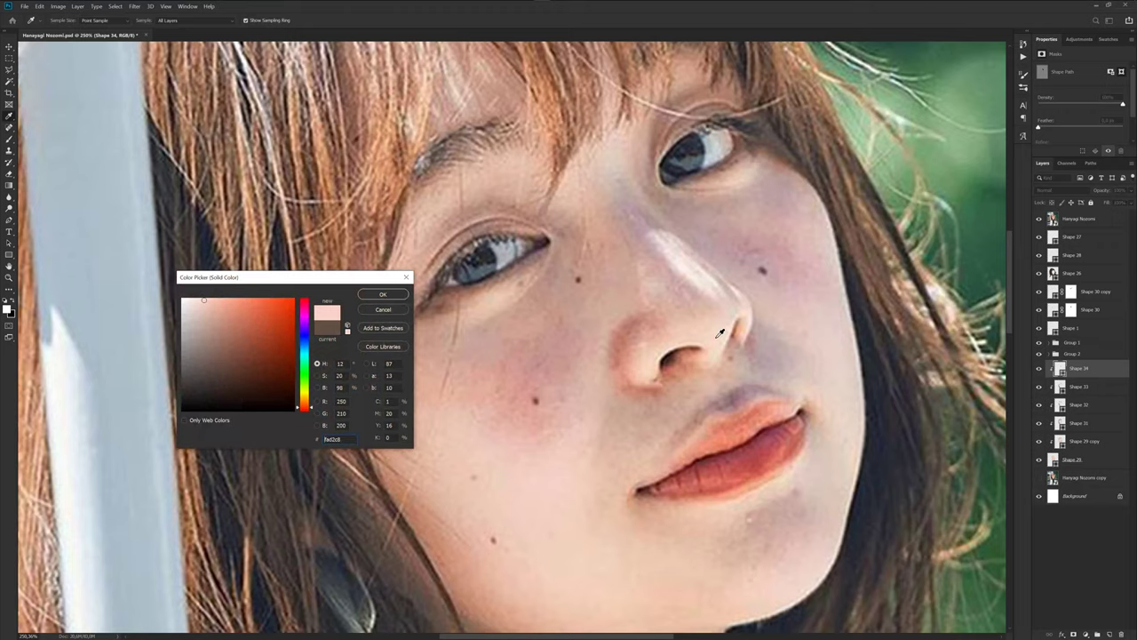
{"action": "left_click", "coordinate": [381, 296]}
{"action": "left_click", "coordinate": [1034, 221]}
Resample the highlight fill from the photo's cheek skin tone and review the result.
{"action": "scroll", "coordinate": [725, 270], "scroll_direction": "down", "scroll_amount": 2}
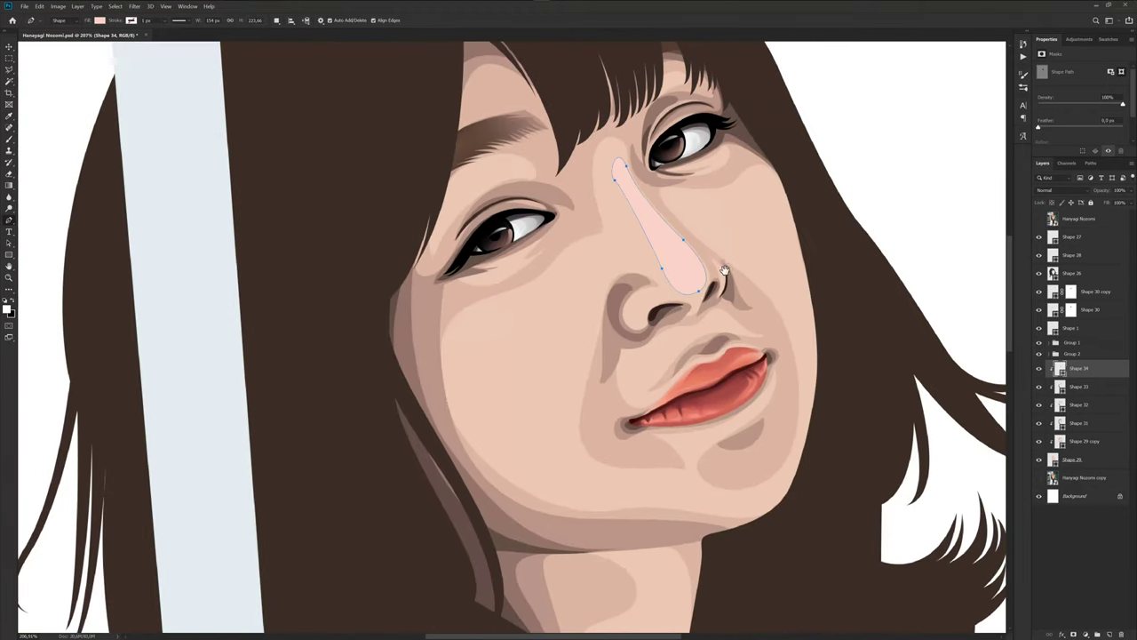
{"action": "left_click", "coordinate": [1039, 218]}
{"action": "double_click", "coordinate": [1056, 369]}
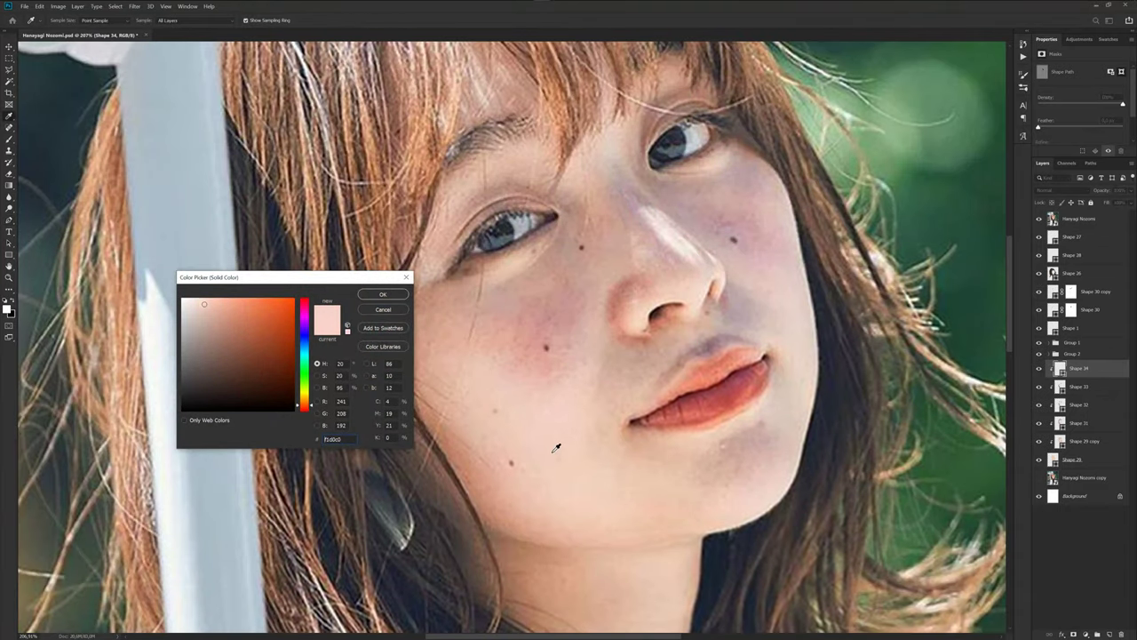
{"action": "left_click", "coordinate": [782, 485]}
{"action": "left_click", "coordinate": [762, 502]}
{"action": "left_click", "coordinate": [383, 294]}
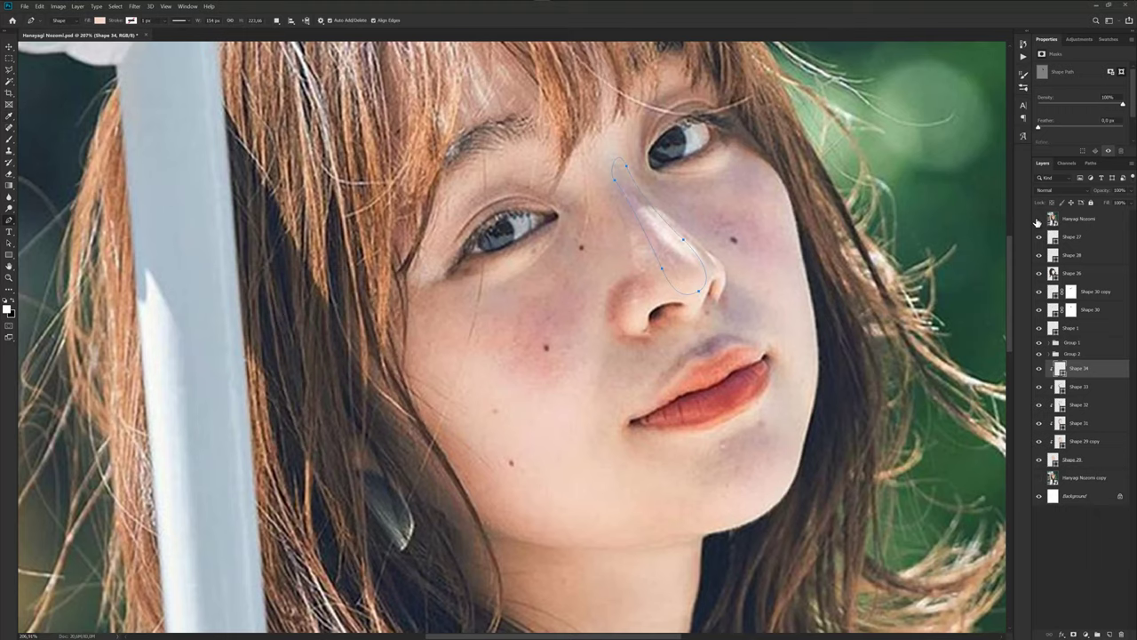
{"action": "left_click", "coordinate": [1038, 220]}
Select Shape 34, check it against the photo and undo the last cheek-path anchors.
{"action": "left_click", "coordinate": [1086, 385]}
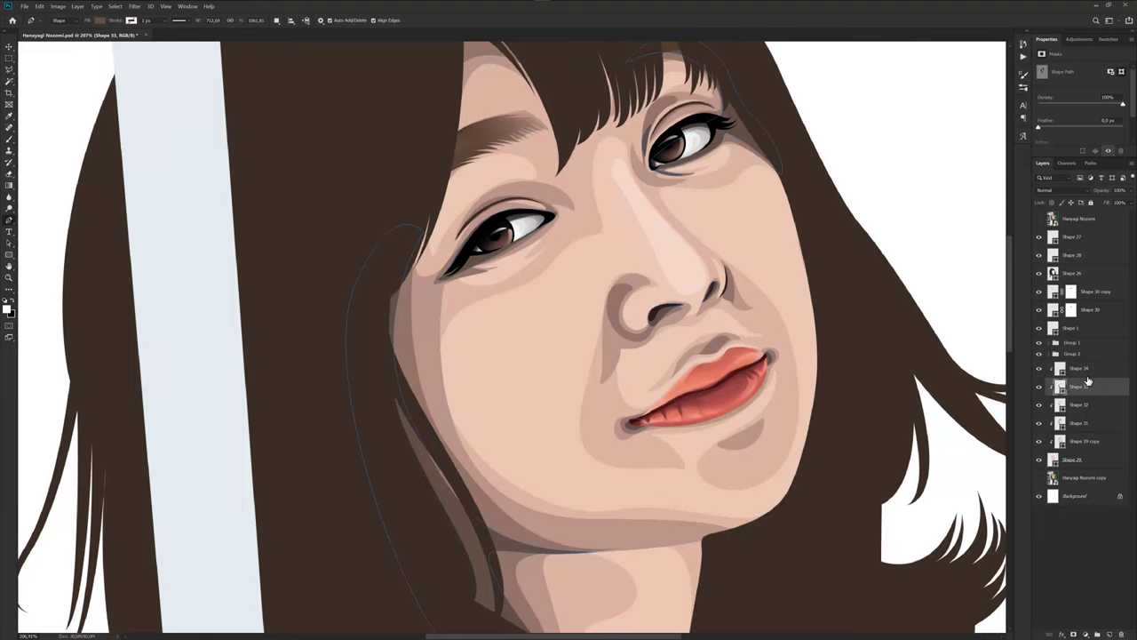
{"action": "left_click", "coordinate": [1086, 369]}
{"action": "scroll", "coordinate": [604, 293], "scroll_direction": "up", "scroll_amount": 1}
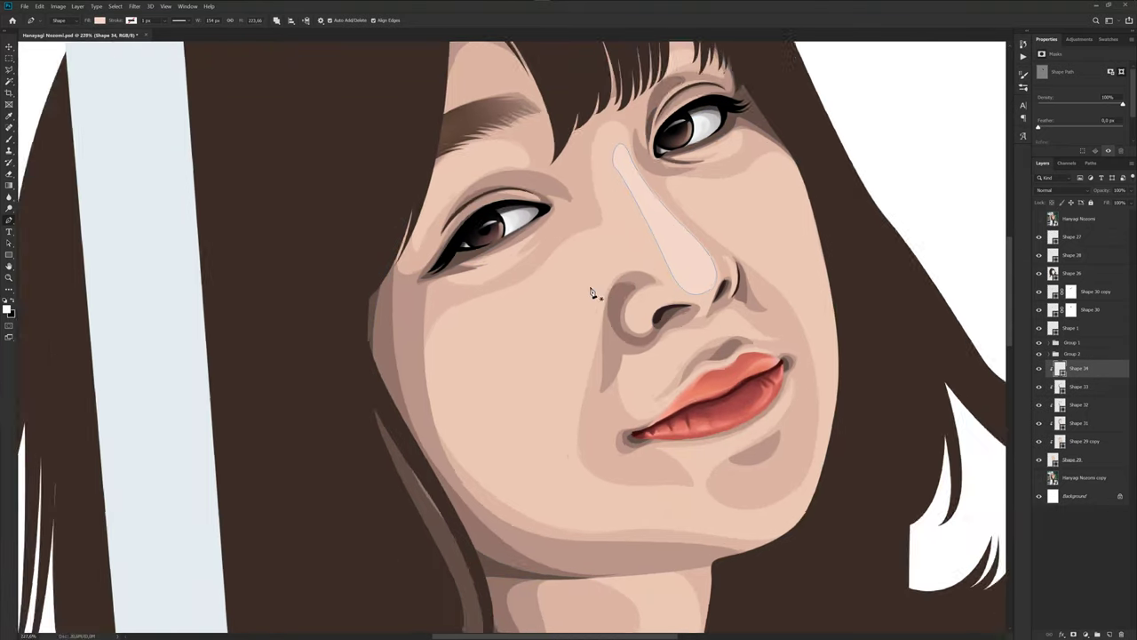
{"action": "scroll", "coordinate": [604, 294], "scroll_direction": "up", "scroll_amount": 1}
{"action": "left_click", "coordinate": [1039, 220]}
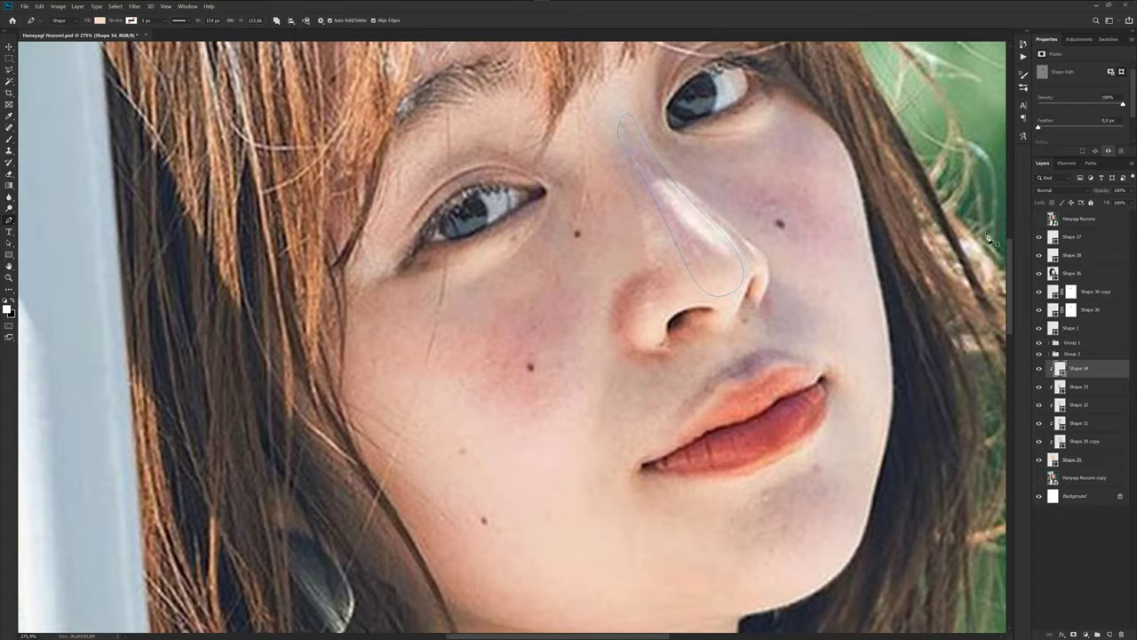
{"action": "left_click", "coordinate": [1039, 220]}
{"action": "scroll", "coordinate": [588, 291], "scroll_direction": "down", "scroll_amount": 1}
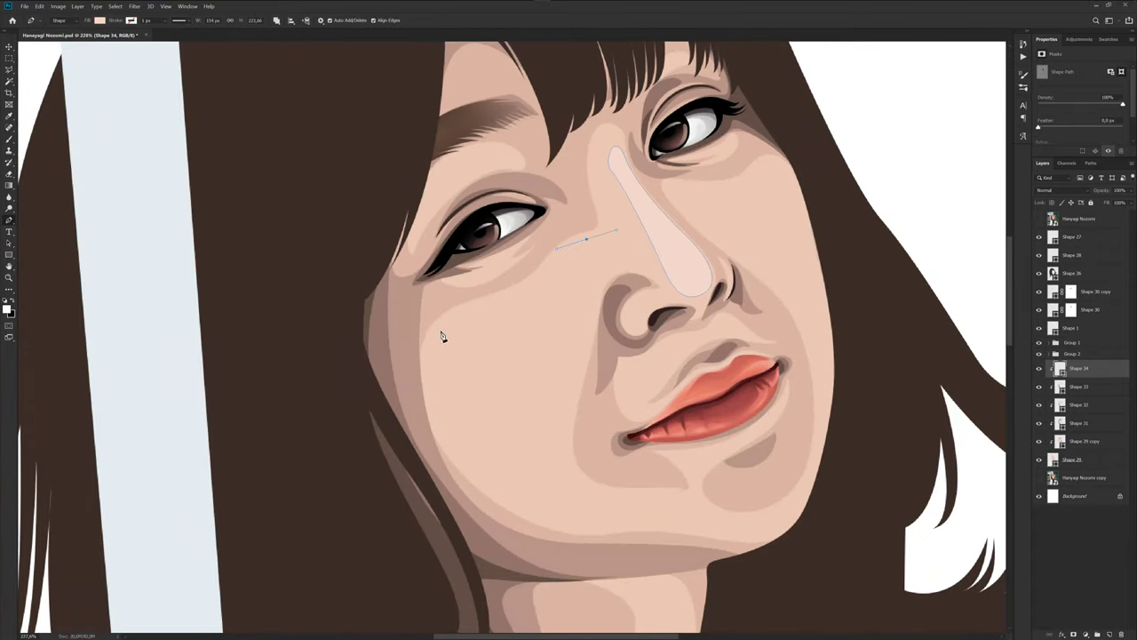
{"action": "key", "text": "ctrl+z"}
{"action": "key", "text": "ctrl+z"}
{"action": "key", "text": "ctrl+z"}
Redraw the under-eye cheek highlight path, then fit the whole portrait in view to compare.
{"action": "left_click", "coordinate": [455, 309]}
{"action": "left_click_drag", "start_coordinate": [471, 463], "coordinate": [545, 534]}
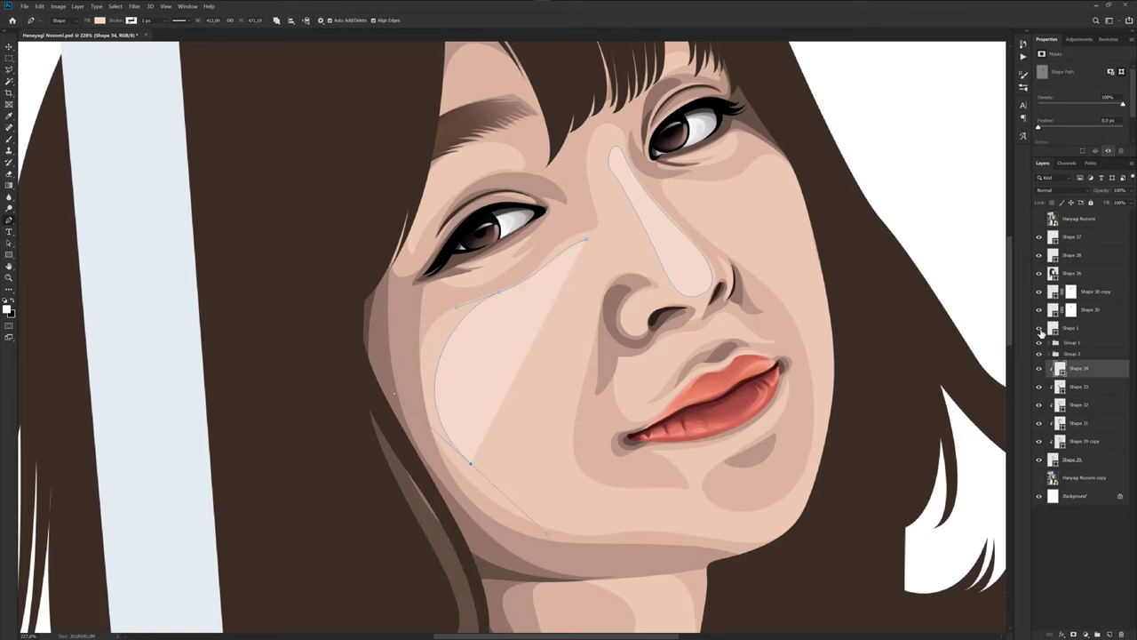
{"action": "left_click", "coordinate": [1040, 219]}
{"action": "left_click", "coordinate": [1040, 221]}
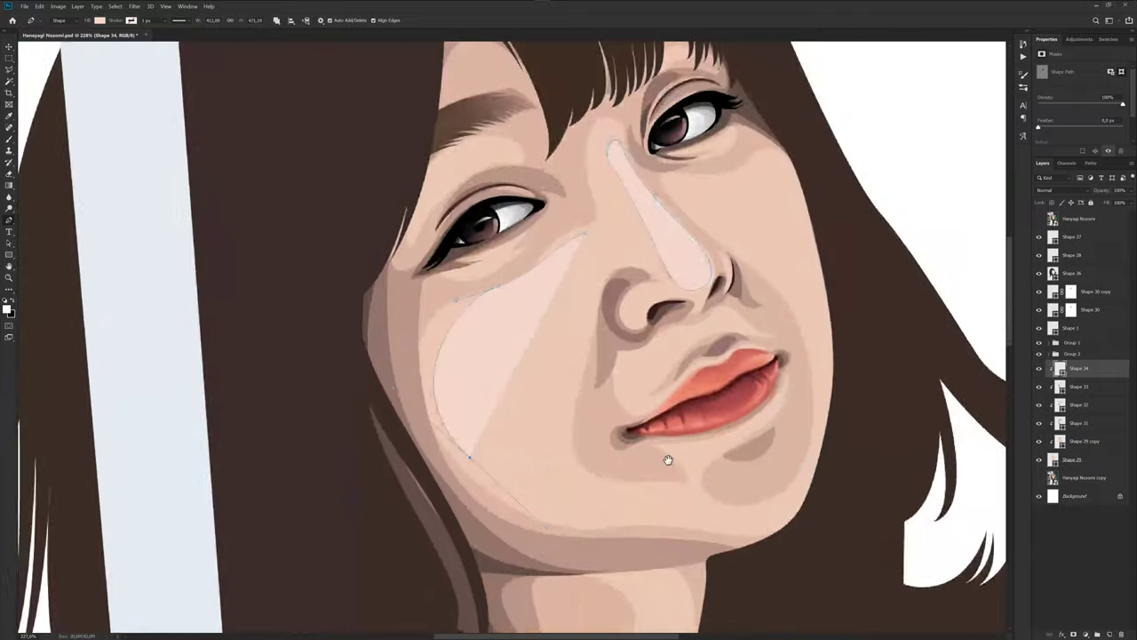
{"action": "scroll", "coordinate": [587, 430], "scroll_direction": "down", "scroll_amount": 2}
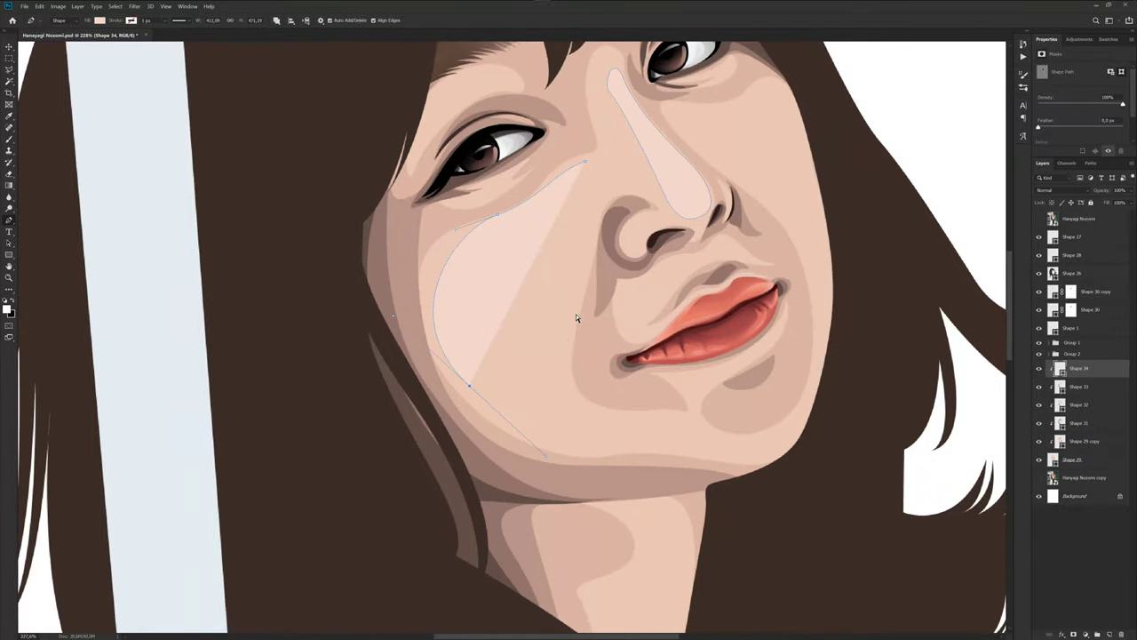
{"action": "left_click_drag", "start_coordinate": [577, 305], "coordinate": [585, 254]}
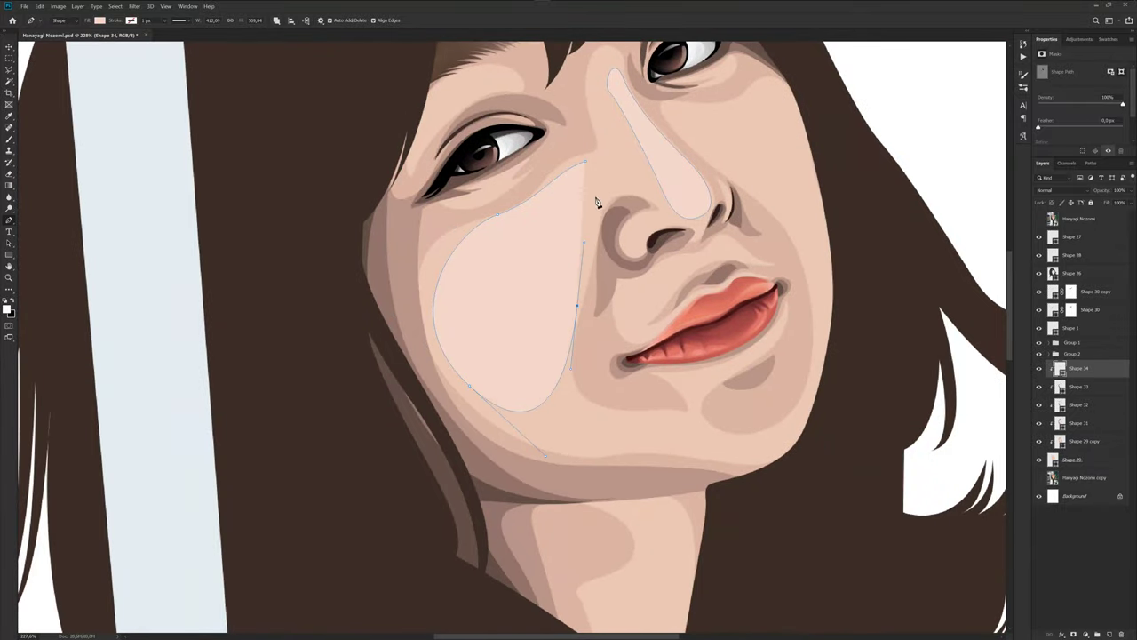
{"action": "left_click", "coordinate": [586, 164]}
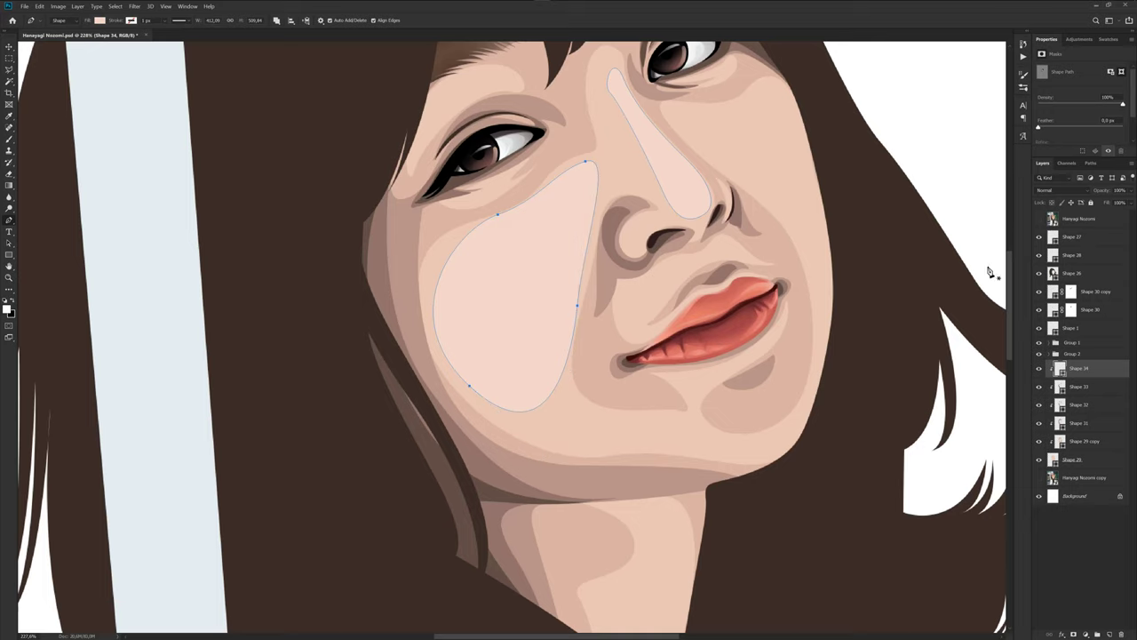
{"action": "left_click", "coordinate": [1086, 222]}
{"action": "key", "text": "ctrl+0"}
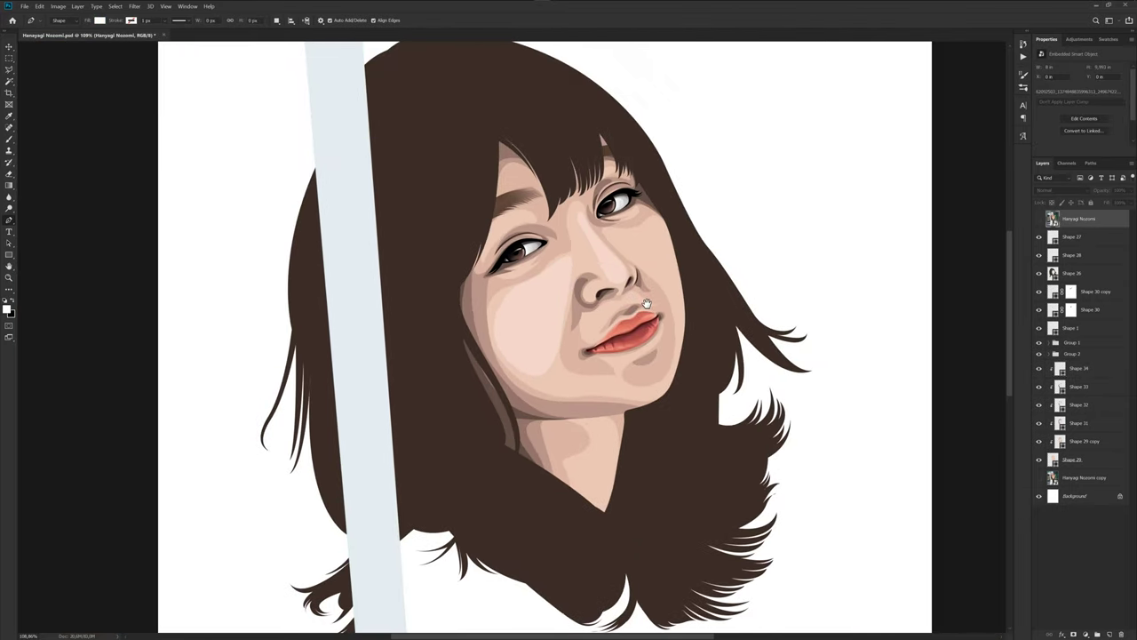
{"action": "left_click", "coordinate": [1039, 219]}
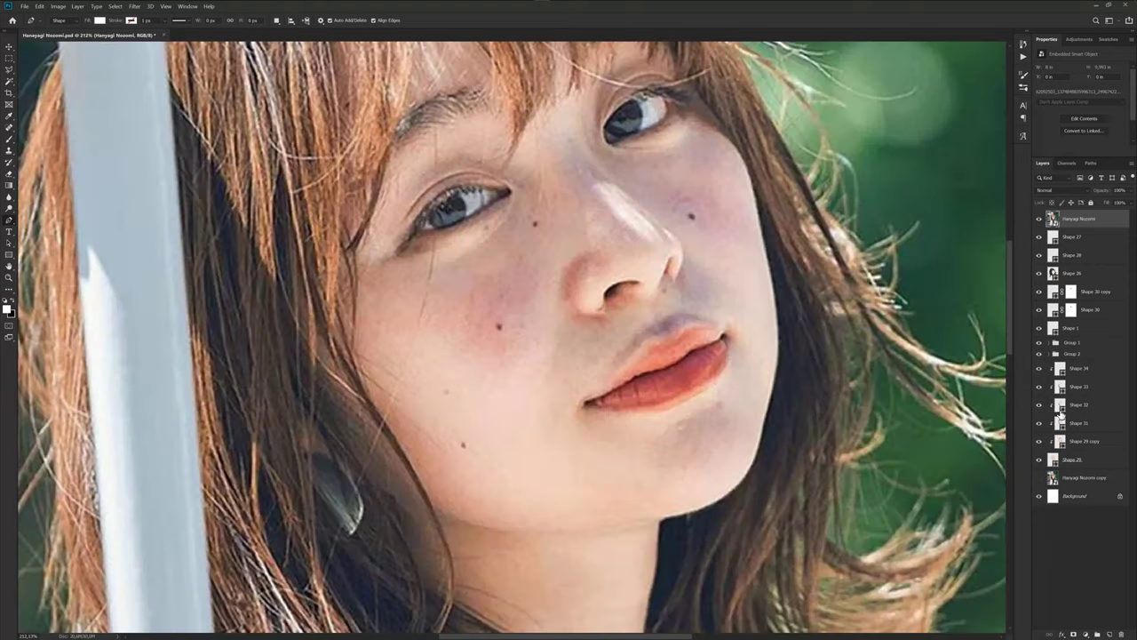
{"action": "key", "text": "ctrl+comma"}
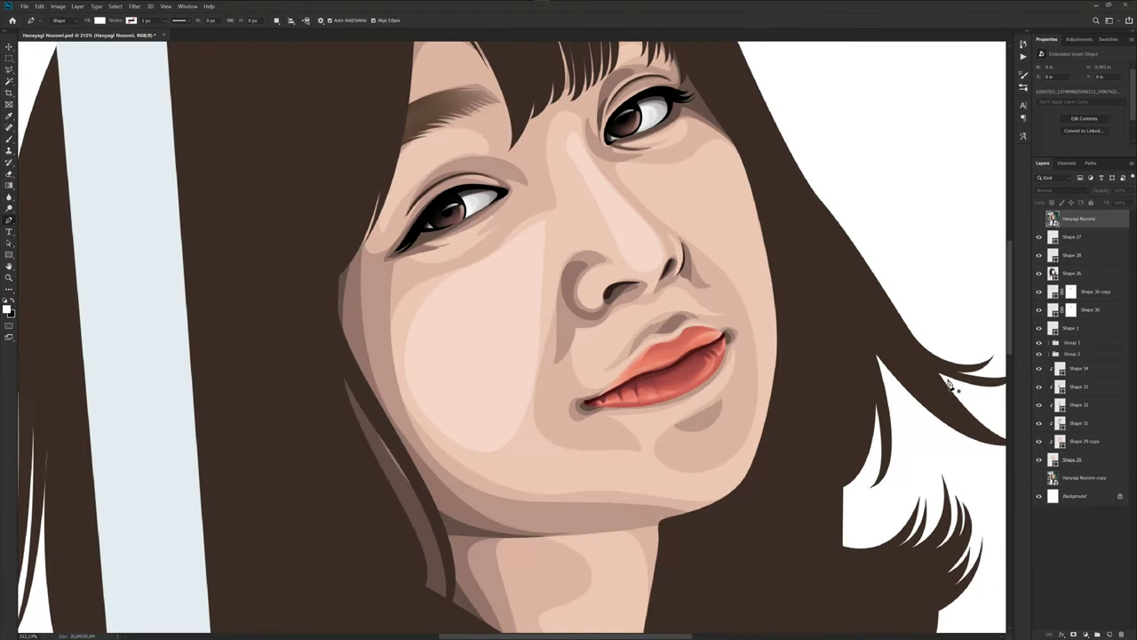
Cut a curved notch into the left cheek shape to make a teardrop, then deselect.
{"action": "left_click", "coordinate": [1079, 369]}
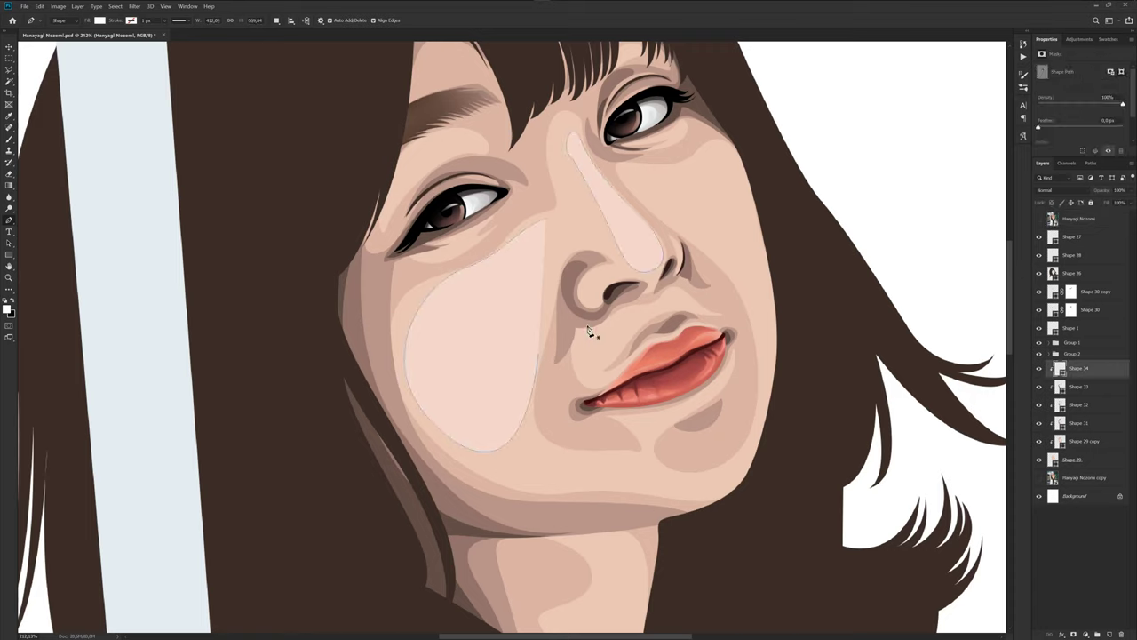
{"action": "left_click", "coordinate": [538, 355]}
{"action": "mouse_move", "coordinate": [562, 259]}
{"action": "left_mouse_down"}
{"action": "mouse_move", "coordinate": [505, 349]}
{"action": "mouse_move", "coordinate": [533, 266]}
{"action": "left_mouse_up"}
{"action": "left_click", "coordinate": [527, 331]}
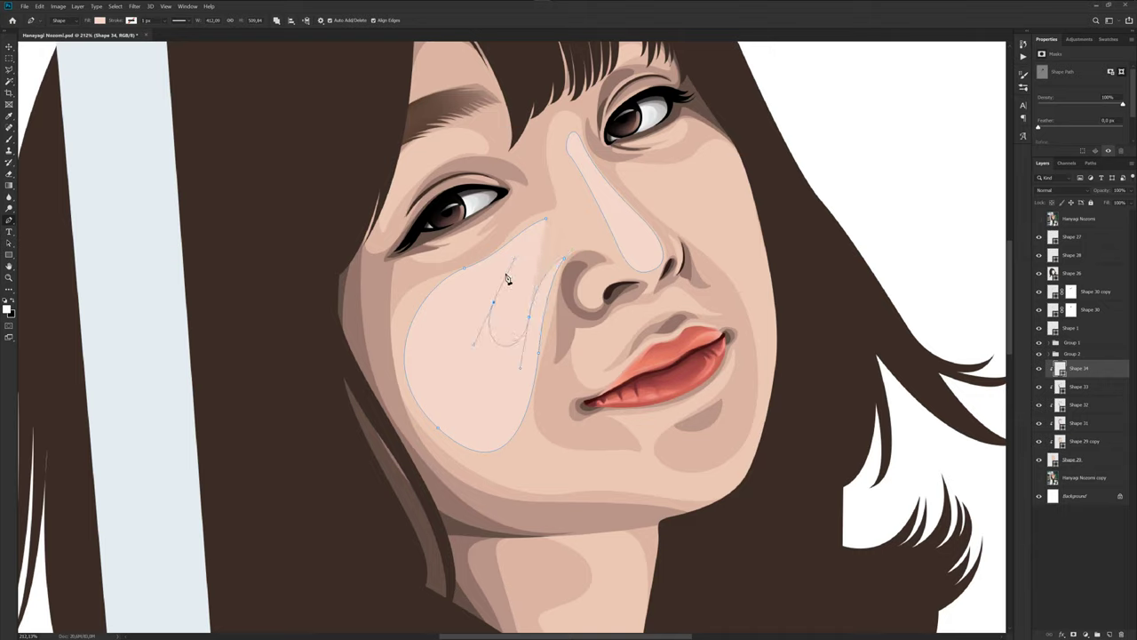
{"action": "left_click_drag", "start_coordinate": [502, 268], "coordinate": [488, 312]}
{"action": "left_click", "coordinate": [545, 219]}
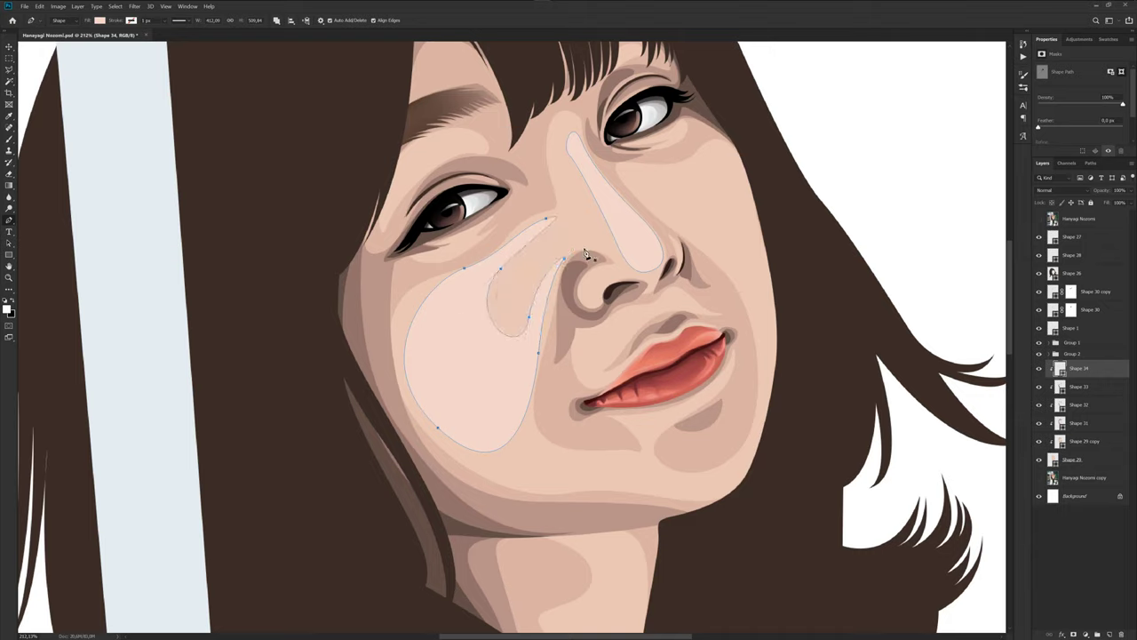
{"action": "left_click", "coordinate": [1075, 519]}
{"action": "scroll", "coordinate": [529, 305], "scroll_direction": "down", "scroll_amount": 5}
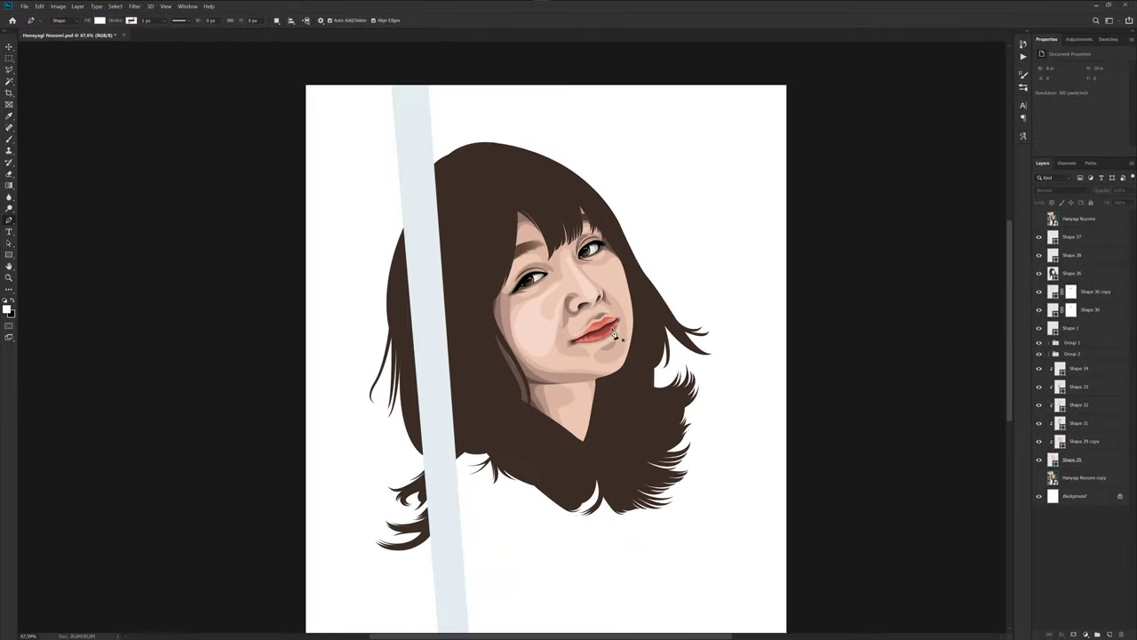
Select Shape 33 and place the first curved right-cheek point beside the nose.
{"action": "left_click", "coordinate": [1037, 221]}
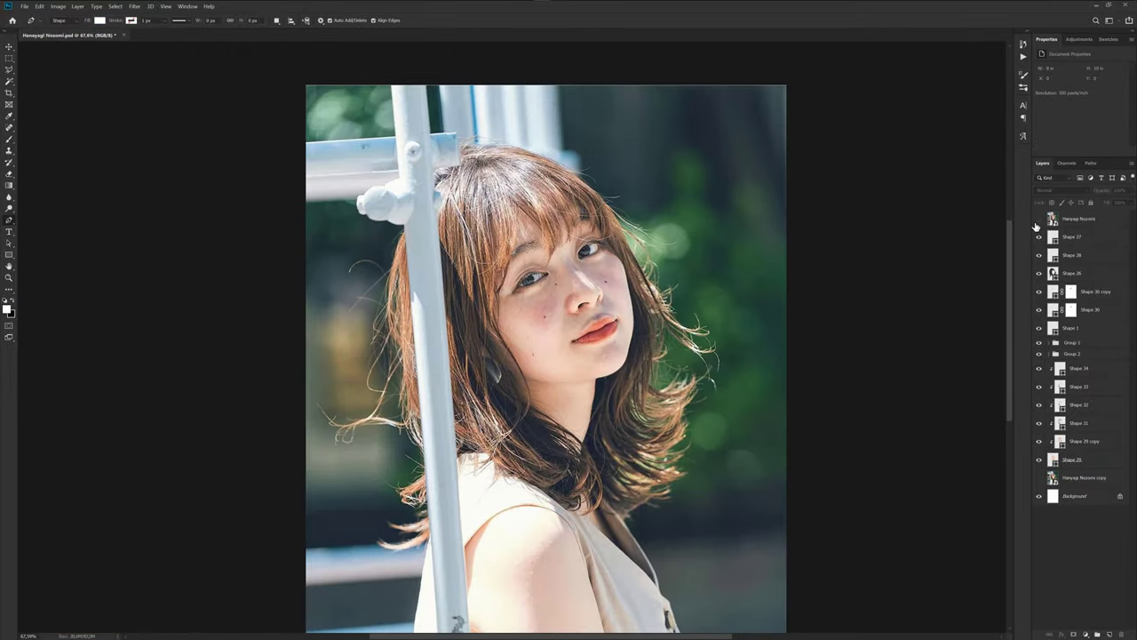
{"action": "left_click", "coordinate": [1037, 222]}
{"action": "scroll", "coordinate": [728, 284], "scroll_direction": "up", "scroll_amount": 5}
{"action": "left_click", "coordinate": [1090, 390]}
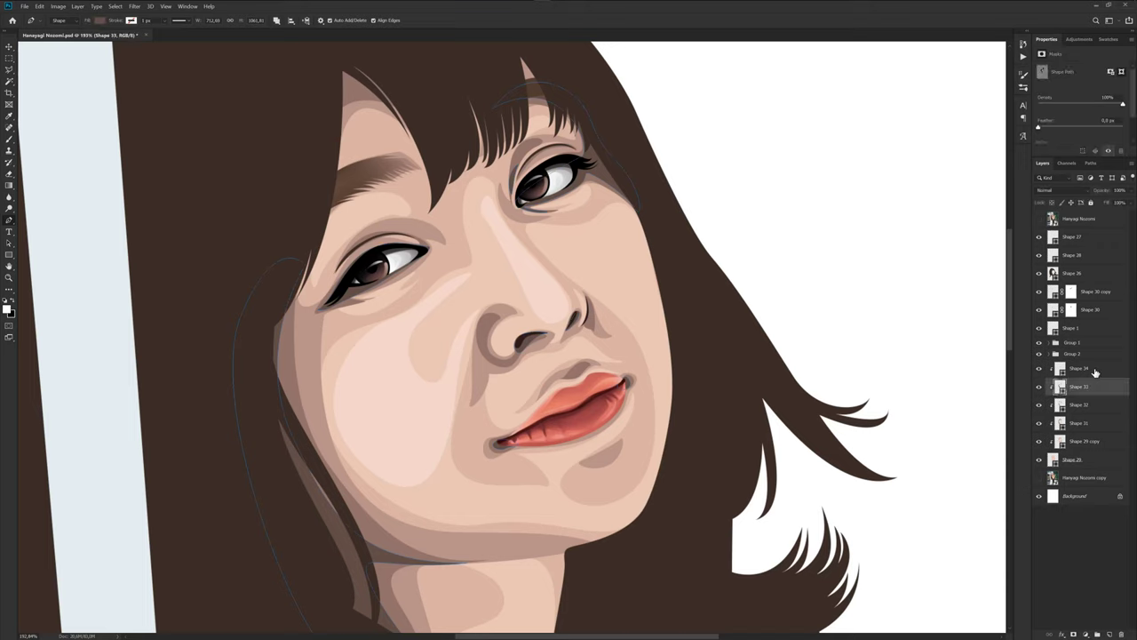
{"action": "scroll", "coordinate": [586, 271], "scroll_direction": "up", "scroll_amount": 1}
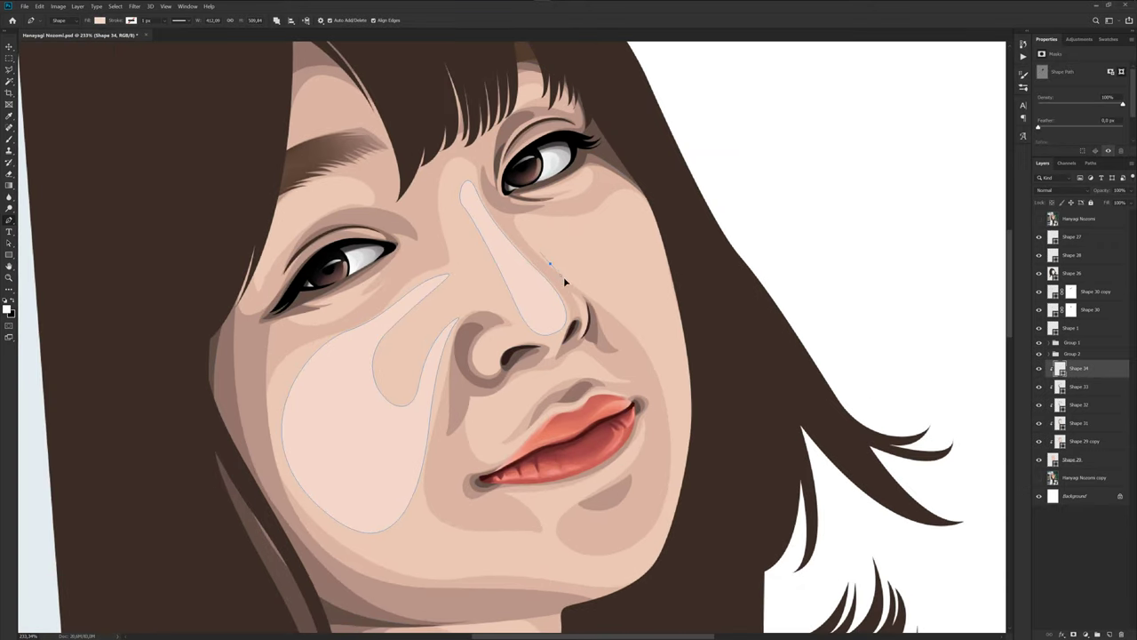
{"action": "scroll", "coordinate": [593, 293], "scroll_direction": "up", "scroll_amount": 1}
{"action": "left_click_drag", "start_coordinate": [686, 374], "coordinate": [695, 386]}
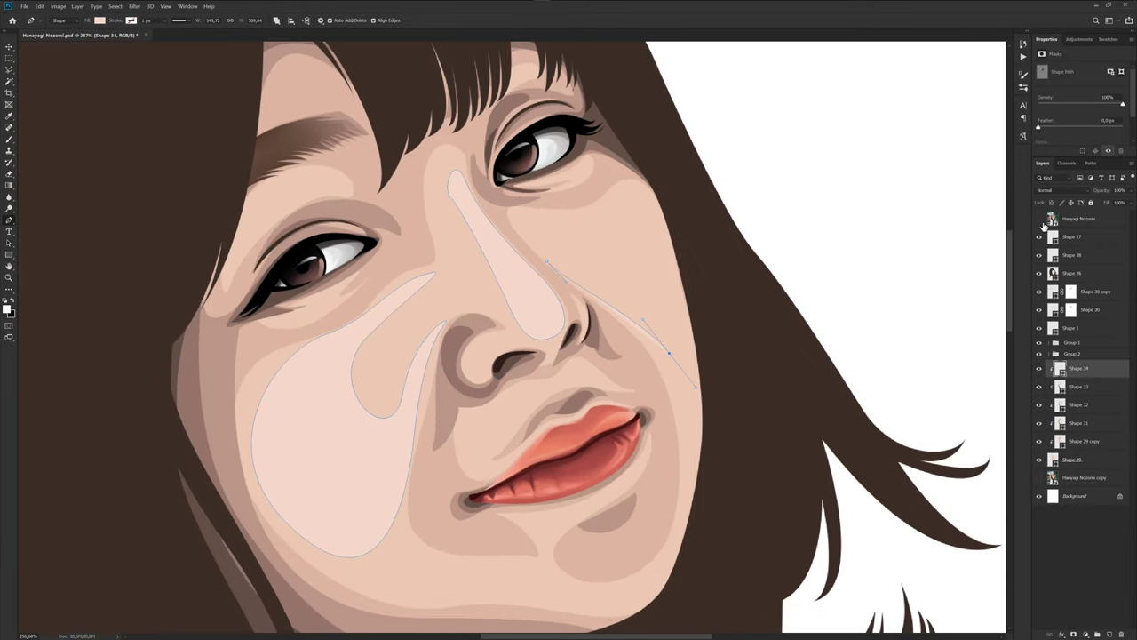
{"action": "left_click", "coordinate": [1040, 220]}
{"action": "left_click", "coordinate": [1040, 218]}
Trace the right-cheek highlight from near the chin up under the right eye and close it.
{"action": "left_click_drag", "start_coordinate": [677, 572], "coordinate": [751, 390]}
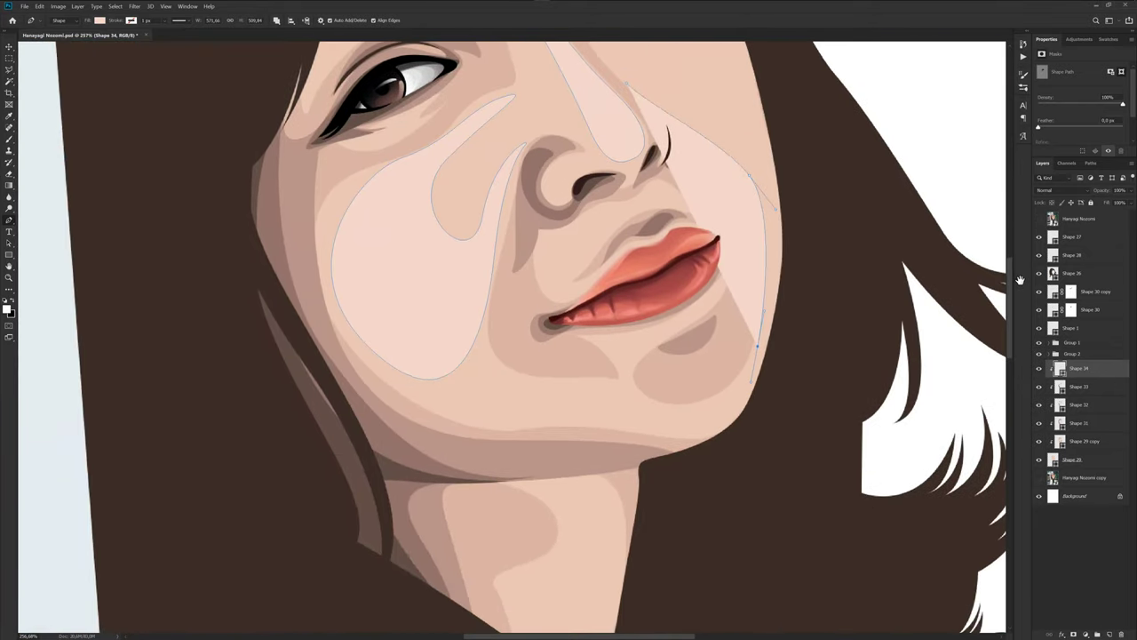
{"action": "left_click", "coordinate": [1039, 220]}
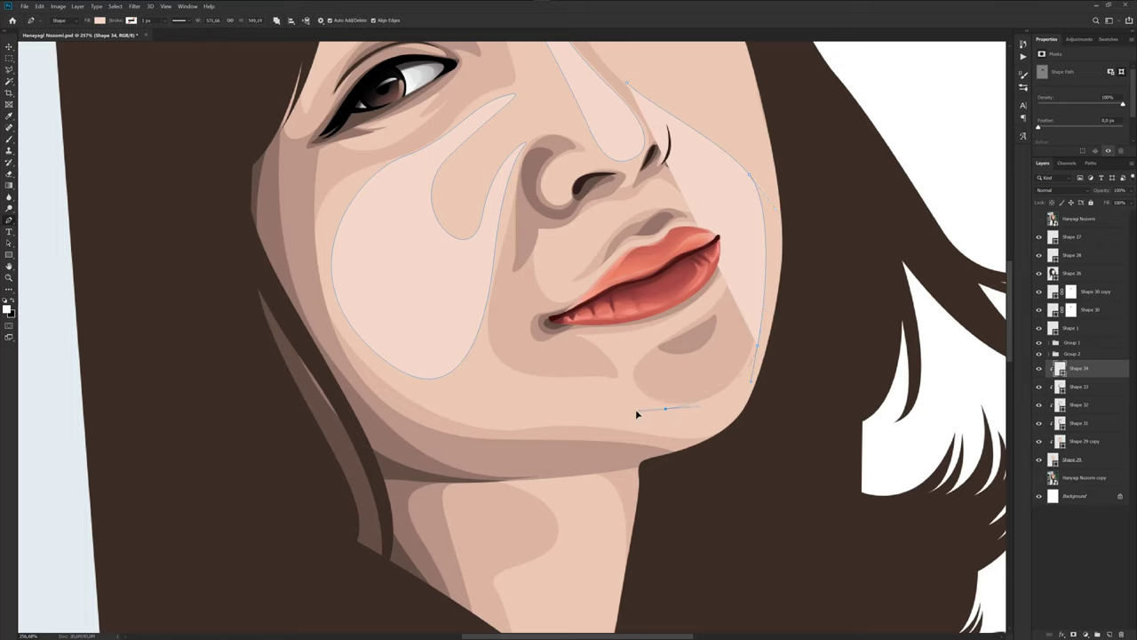
{"action": "left_click_drag", "start_coordinate": [788, 318], "coordinate": [748, 448]}
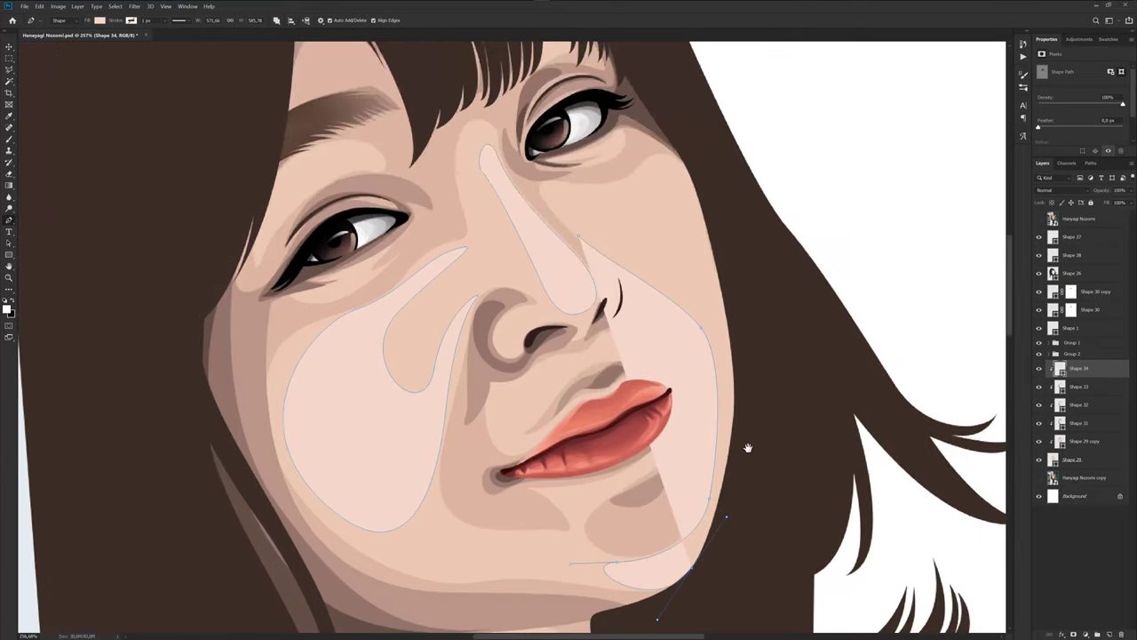
{"action": "left_click_drag", "start_coordinate": [746, 265], "coordinate": [761, 391]}
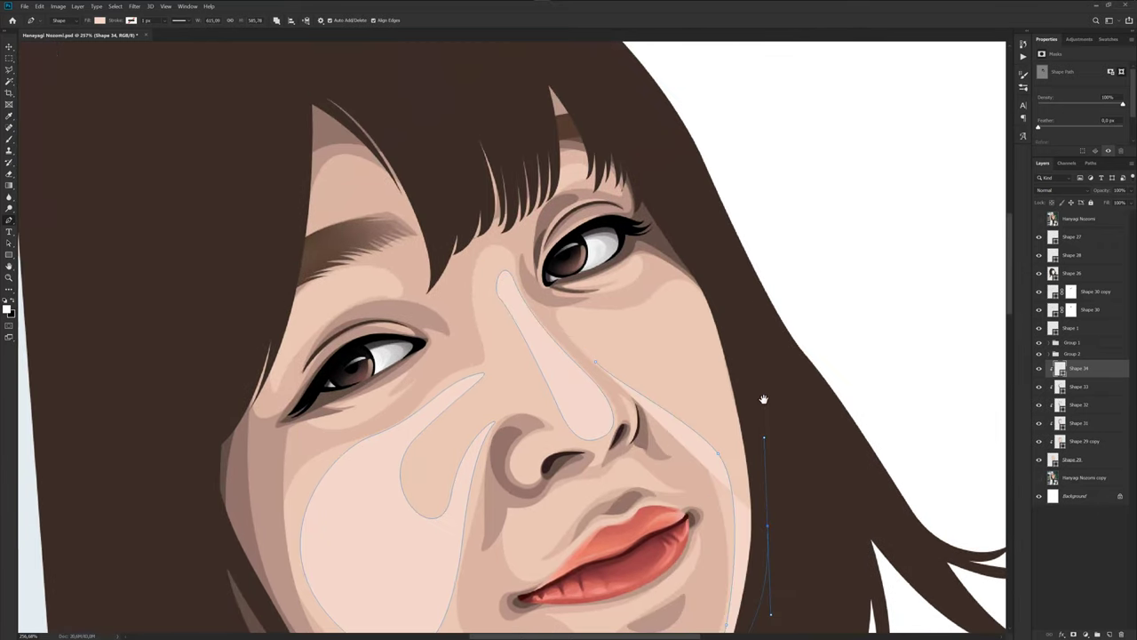
{"action": "left_click", "coordinate": [1039, 219]}
{"action": "left_click_drag", "start_coordinate": [702, 294], "coordinate": [675, 282]}
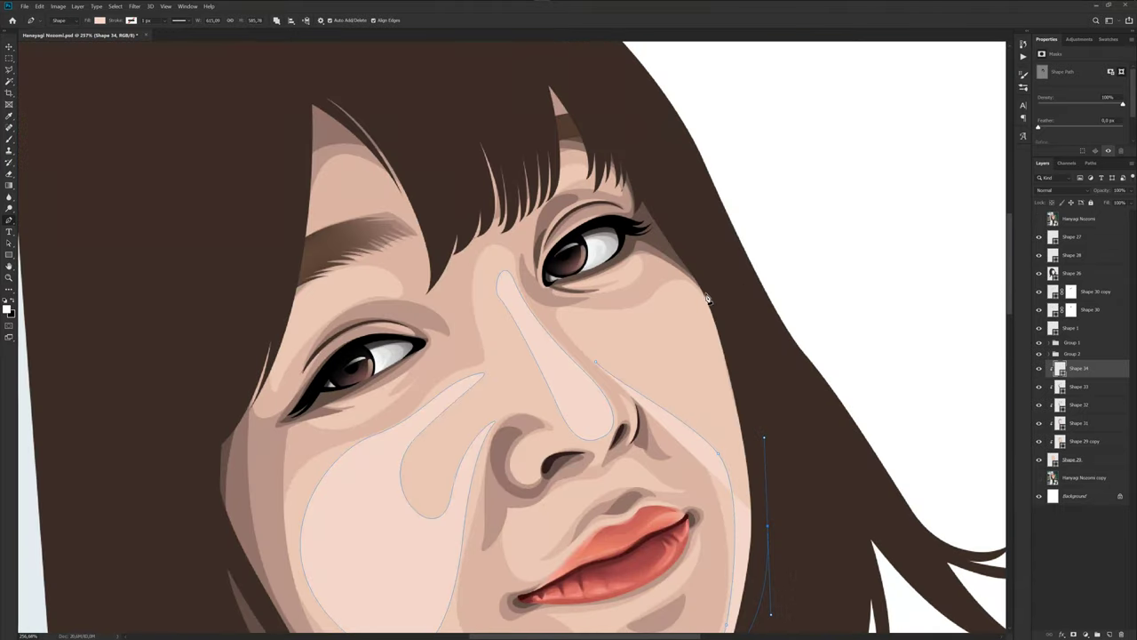
{"action": "left_click", "coordinate": [660, 288]}
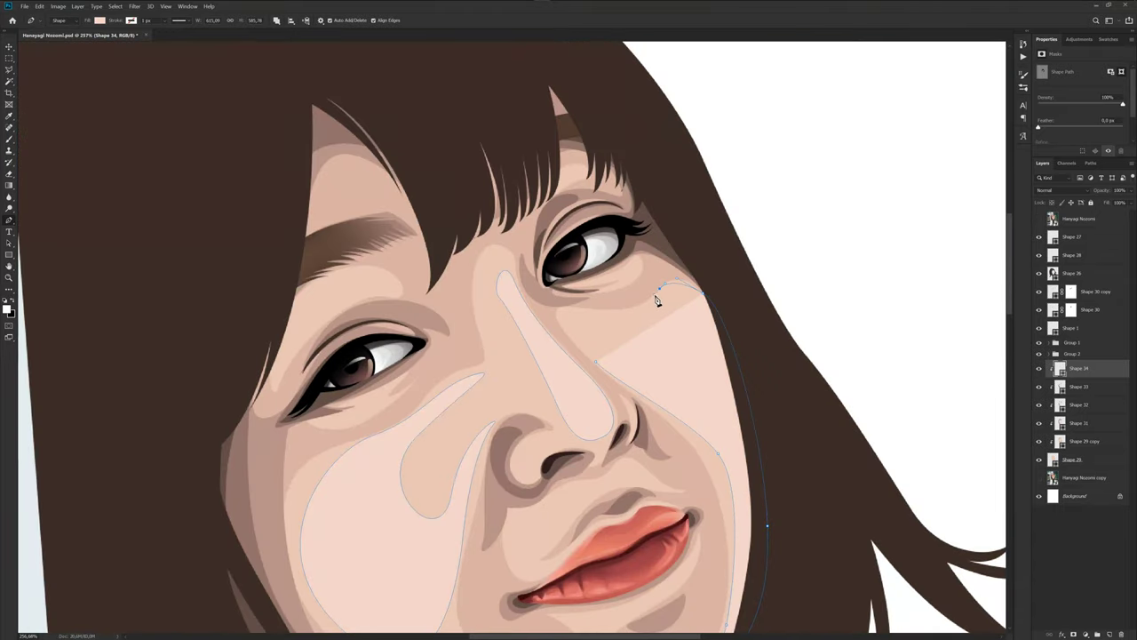
{"action": "left_click", "coordinate": [1038, 220]}
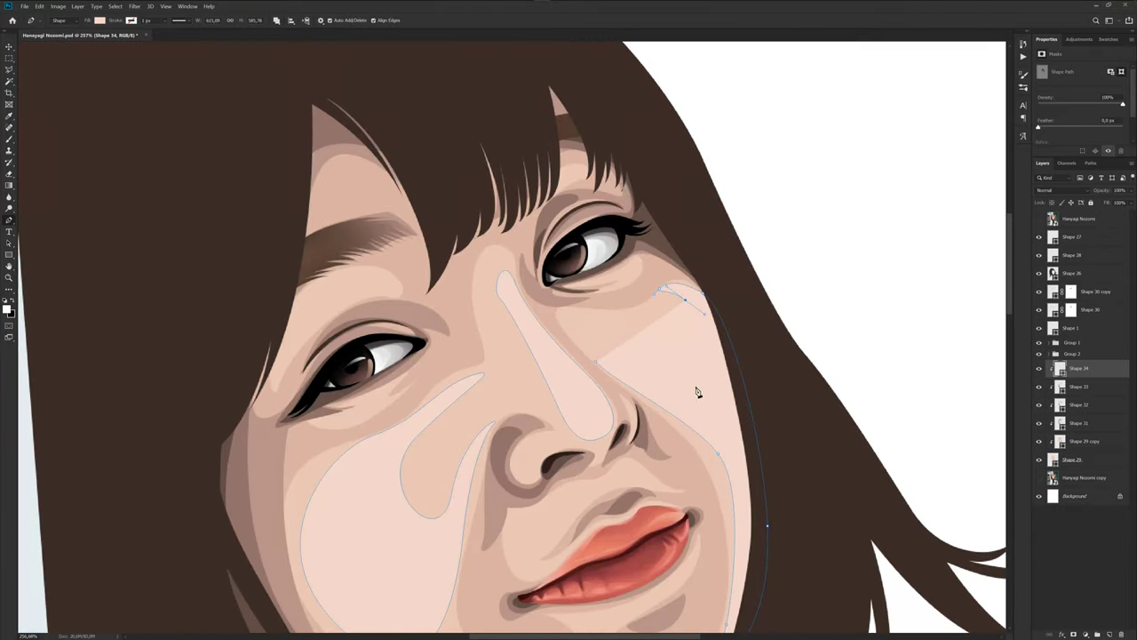
{"action": "left_click", "coordinate": [690, 385]}
{"action": "left_click", "coordinate": [598, 367]}
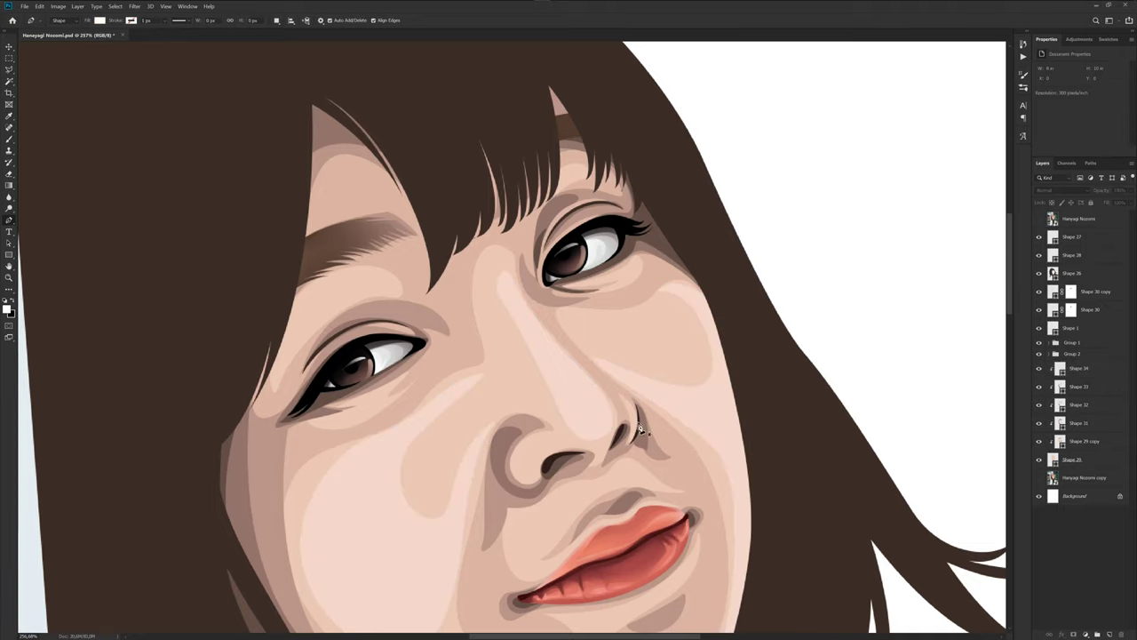
Save the portrait with Ctrl+S and reselect the face highlight shape layer.
{"action": "scroll", "coordinate": [678, 403], "scroll_direction": "down", "scroll_amount": 5}
{"action": "key", "text": "ctrl+s"}
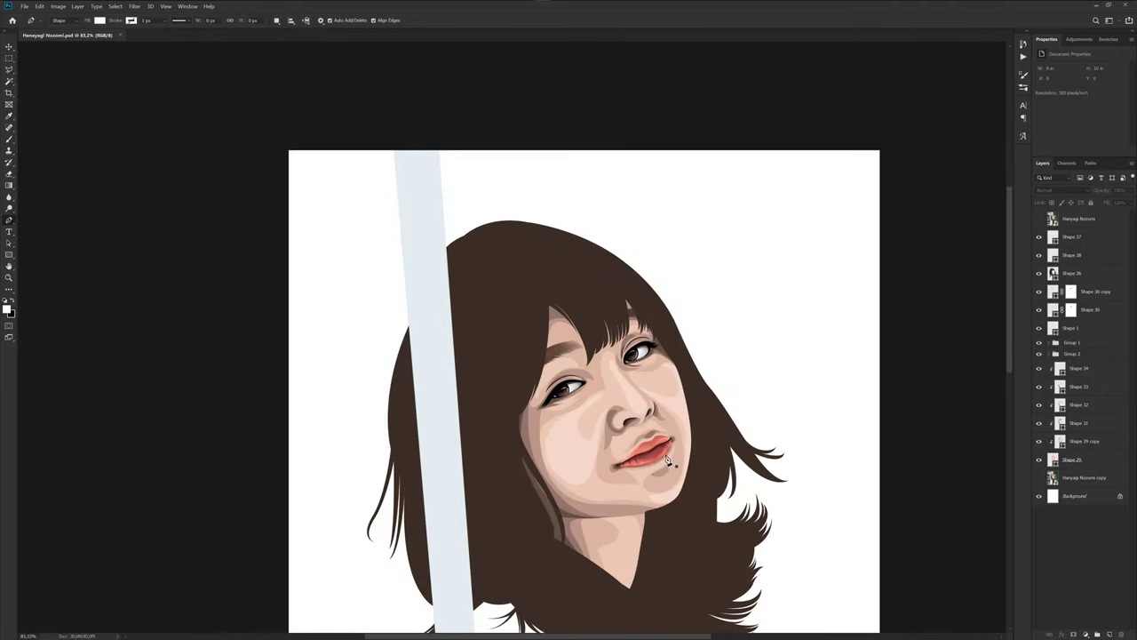
{"action": "scroll", "coordinate": [662, 471], "scroll_direction": "up", "scroll_amount": 1}
{"action": "scroll", "coordinate": [627, 414], "scroll_direction": "up", "scroll_amount": 2}
{"action": "scroll", "coordinate": [622, 412], "scroll_direction": "up", "scroll_amount": 1}
{"action": "left_click", "coordinate": [1077, 368]}
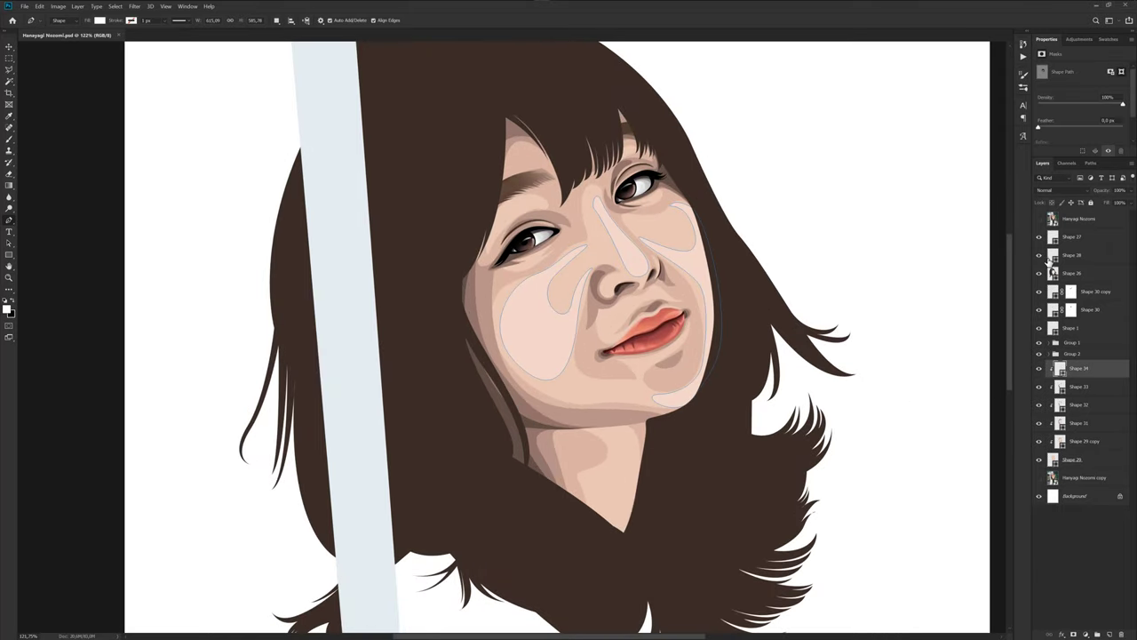
Draw a thin highlight curving below the lower lip up to the lip corner.
{"action": "left_click", "coordinate": [1040, 218]}
{"action": "left_click", "coordinate": [1040, 219]}
{"action": "scroll", "coordinate": [637, 362], "scroll_direction": "up", "scroll_amount": 5}
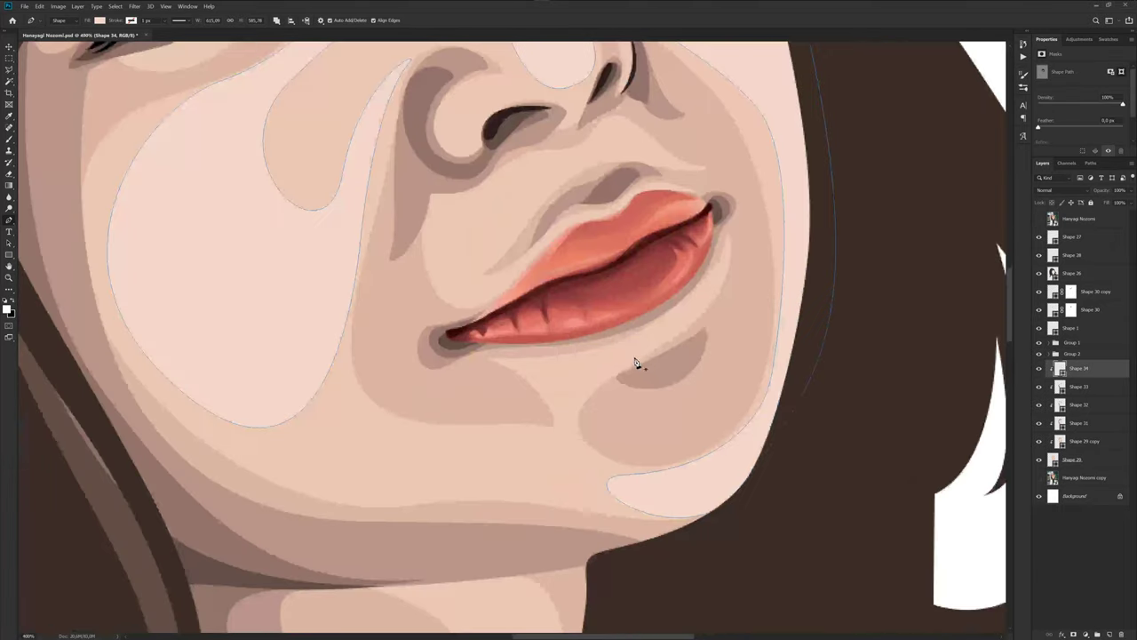
{"action": "left_click_drag", "start_coordinate": [543, 360], "coordinate": [581, 360]}
{"action": "left_click_drag", "start_coordinate": [682, 307], "coordinate": [701, 292]}
{"action": "left_click", "coordinate": [725, 249]}
{"action": "left_click_drag", "start_coordinate": [726, 249], "coordinate": [729, 236]}
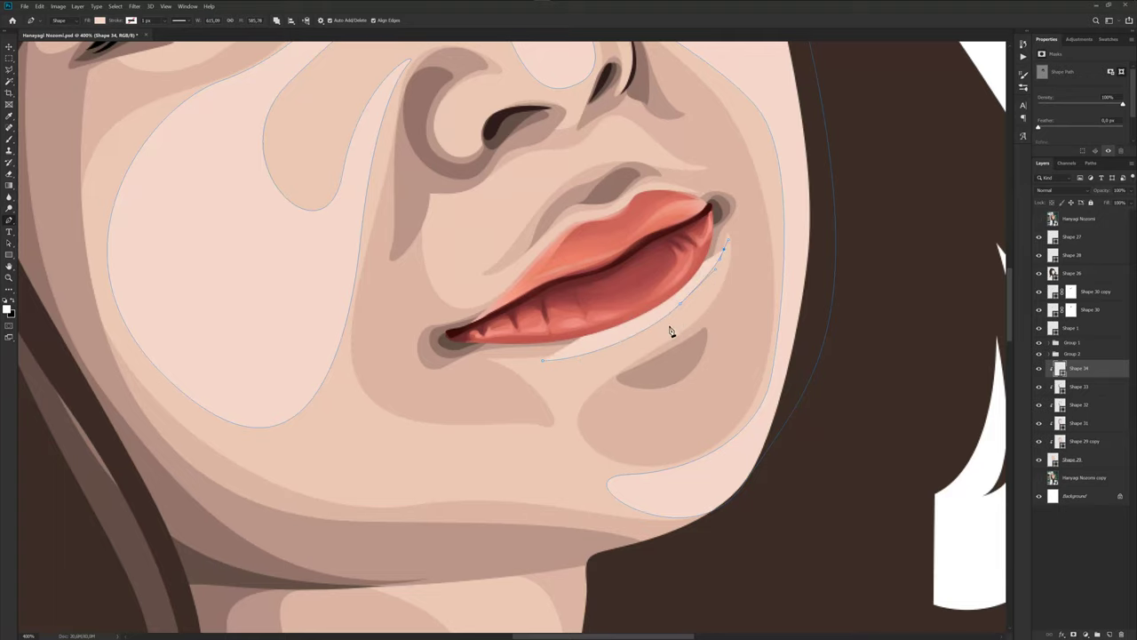
{"action": "left_click", "coordinate": [543, 361]}
{"action": "scroll", "coordinate": [589, 348], "scroll_direction": "down", "scroll_amount": 2}
{"action": "left_click_drag", "start_coordinate": [640, 293], "coordinate": [679, 362]}
Draw a thin highlight shape along the upper lip's top edge.
{"action": "left_click", "coordinate": [1038, 219]}
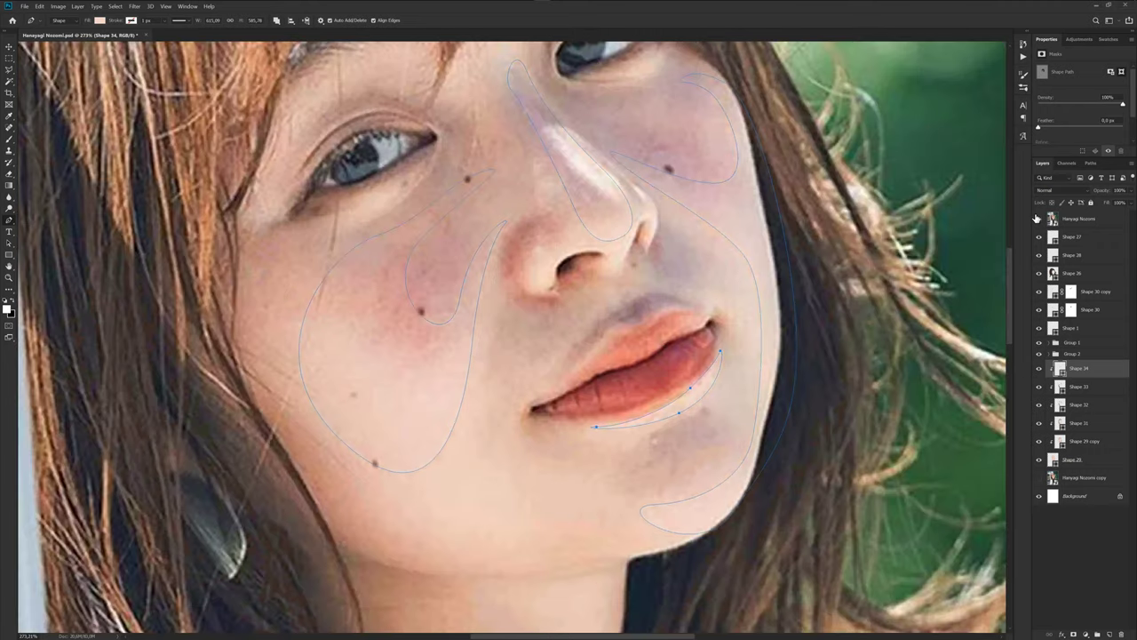
{"action": "left_click", "coordinate": [1038, 219]}
{"action": "scroll", "coordinate": [572, 367], "scroll_direction": "up", "scroll_amount": 2}
{"action": "scroll", "coordinate": [574, 362], "scroll_direction": "up", "scroll_amount": 1}
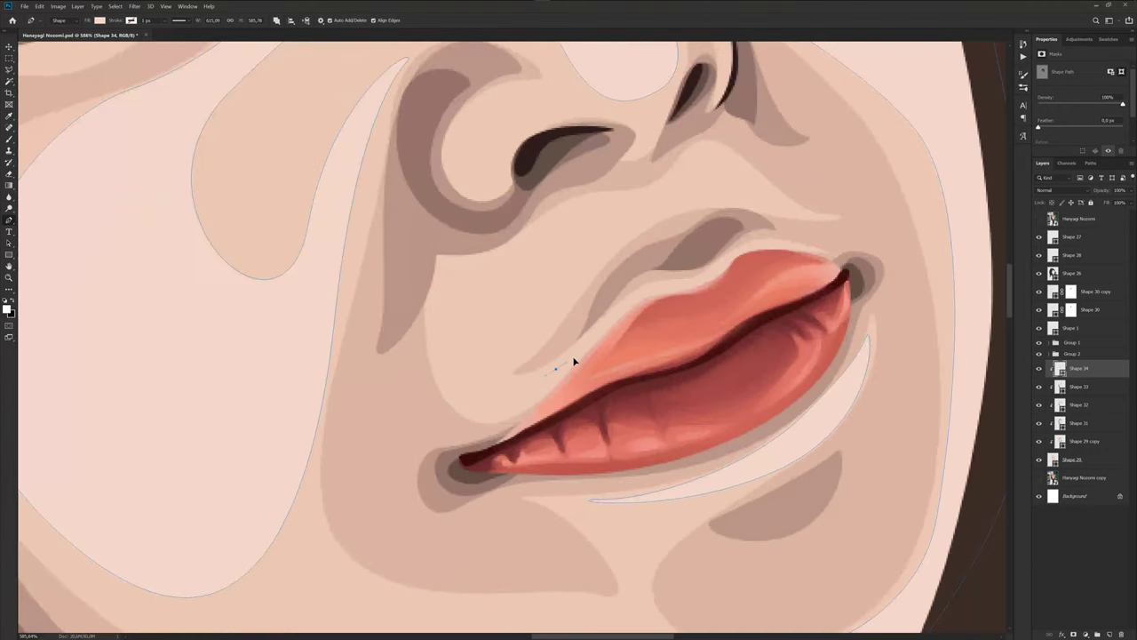
{"action": "left_click_drag", "start_coordinate": [671, 282], "coordinate": [715, 271]}
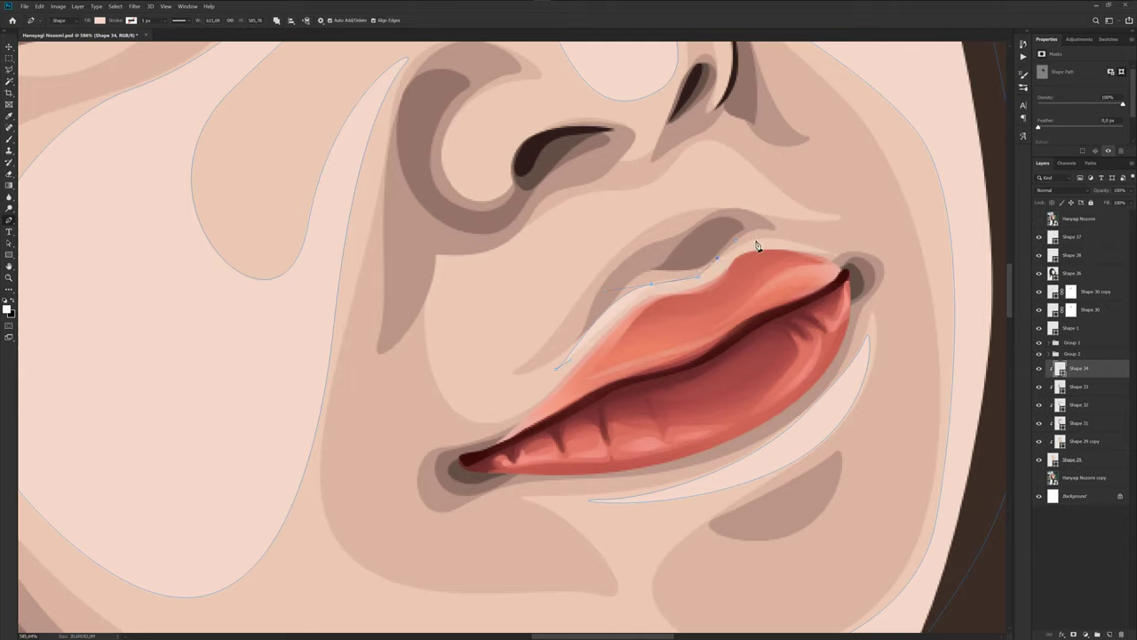
{"action": "left_click_drag", "start_coordinate": [779, 242], "coordinate": [803, 247]}
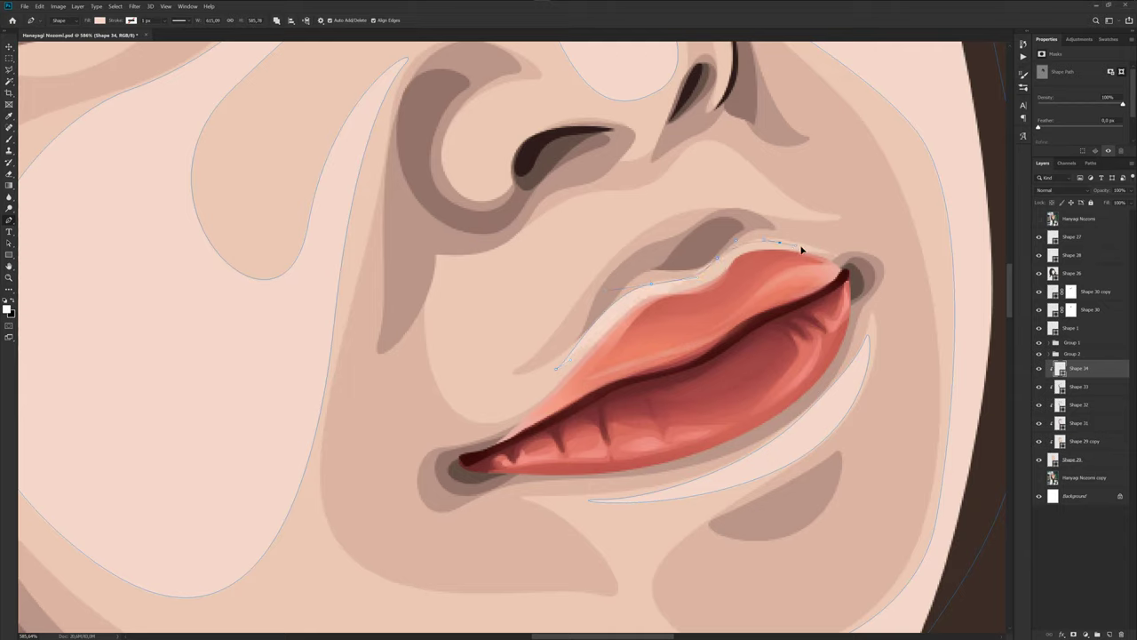
{"action": "left_click", "coordinate": [648, 298]}
{"action": "left_click_drag", "start_coordinate": [559, 376], "coordinate": [565, 368]}
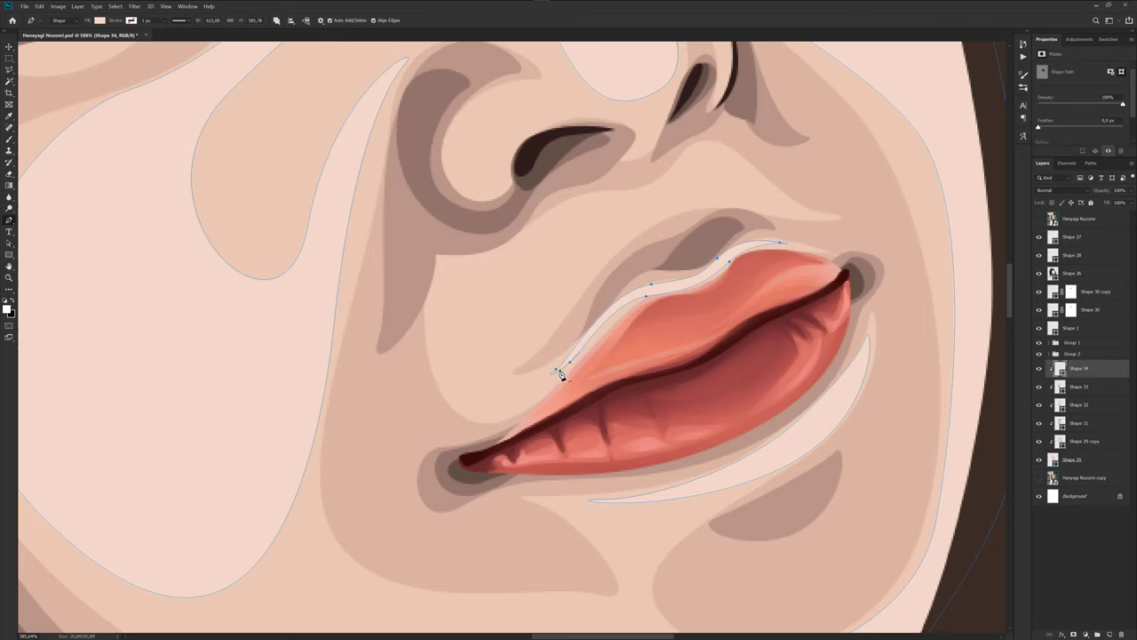
{"action": "scroll", "coordinate": [564, 364], "scroll_direction": "down", "scroll_amount": 2}
Start the nose-tip highlight with curved points around the nostril, checking the photo.
{"action": "left_click", "coordinate": [1039, 219]}
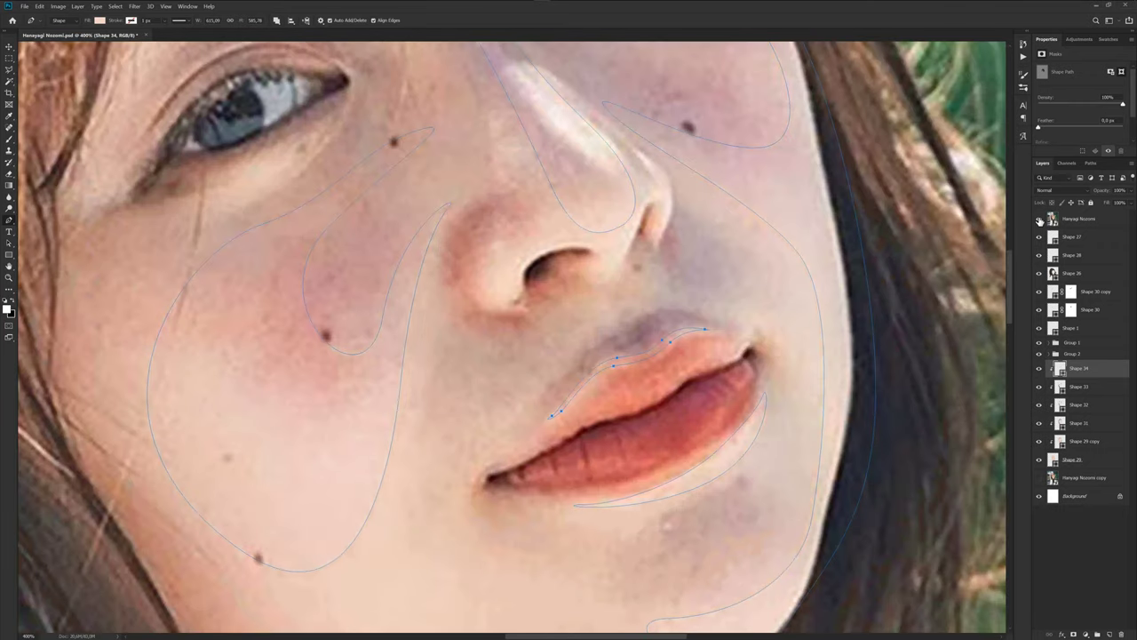
{"action": "left_click", "coordinate": [1039, 220]}
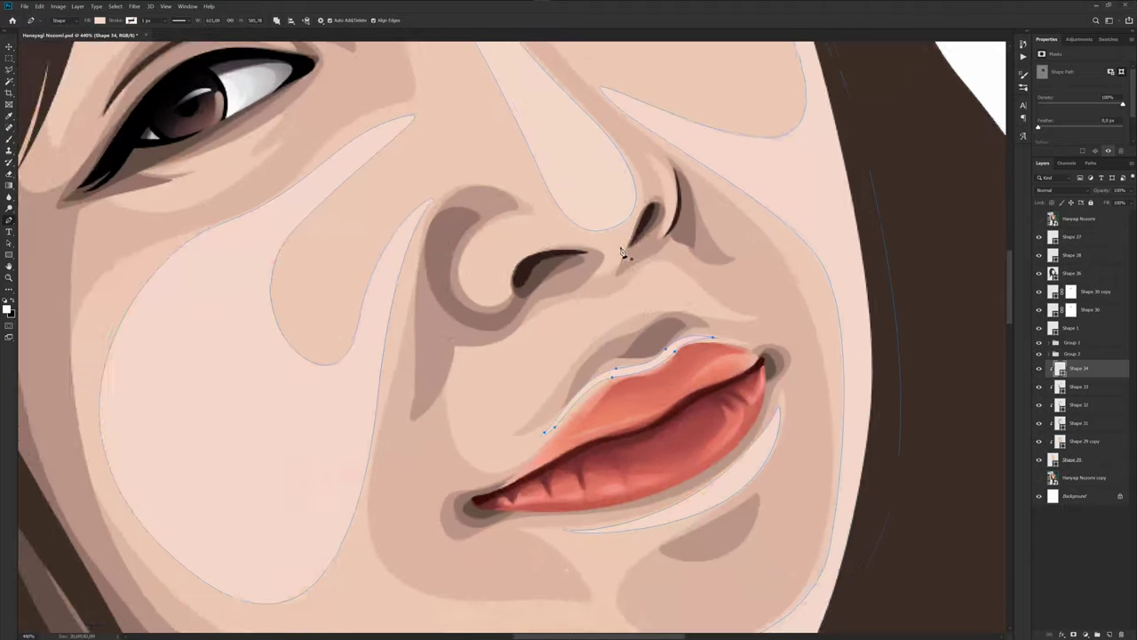
{"action": "scroll", "coordinate": [643, 285], "scroll_direction": "up", "scroll_amount": 2}
{"action": "scroll", "coordinate": [643, 285], "scroll_direction": "down", "scroll_amount": 2}
{"action": "left_click", "coordinate": [1040, 219]}
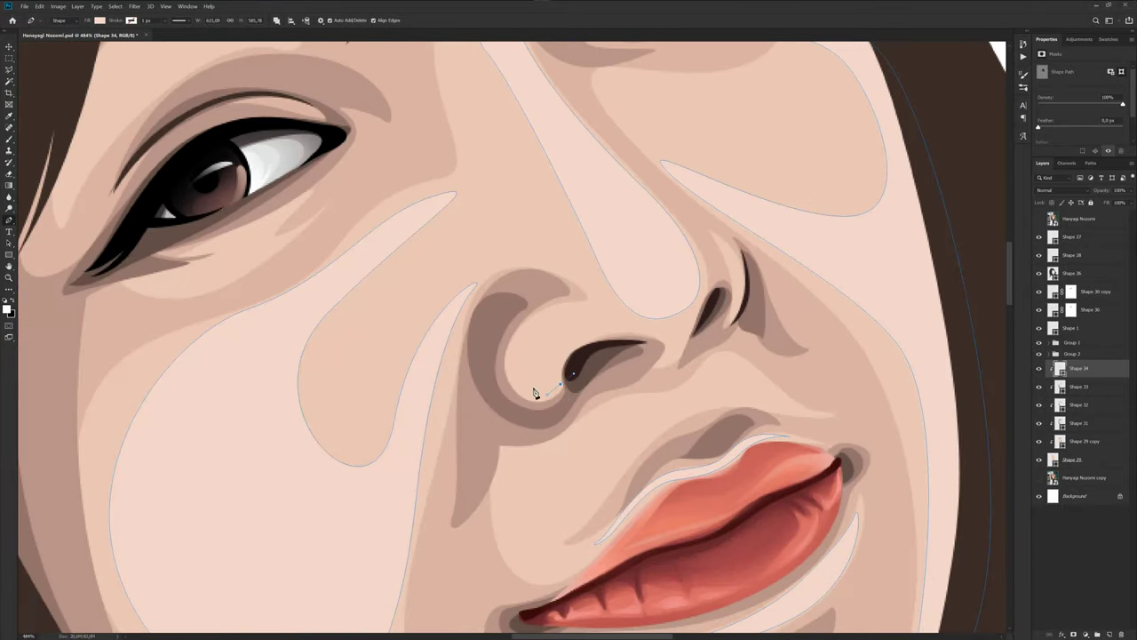
{"action": "left_click_drag", "start_coordinate": [533, 335], "coordinate": [544, 321]}
{"action": "left_click", "coordinate": [699, 286]}
{"action": "left_click", "coordinate": [691, 335]}
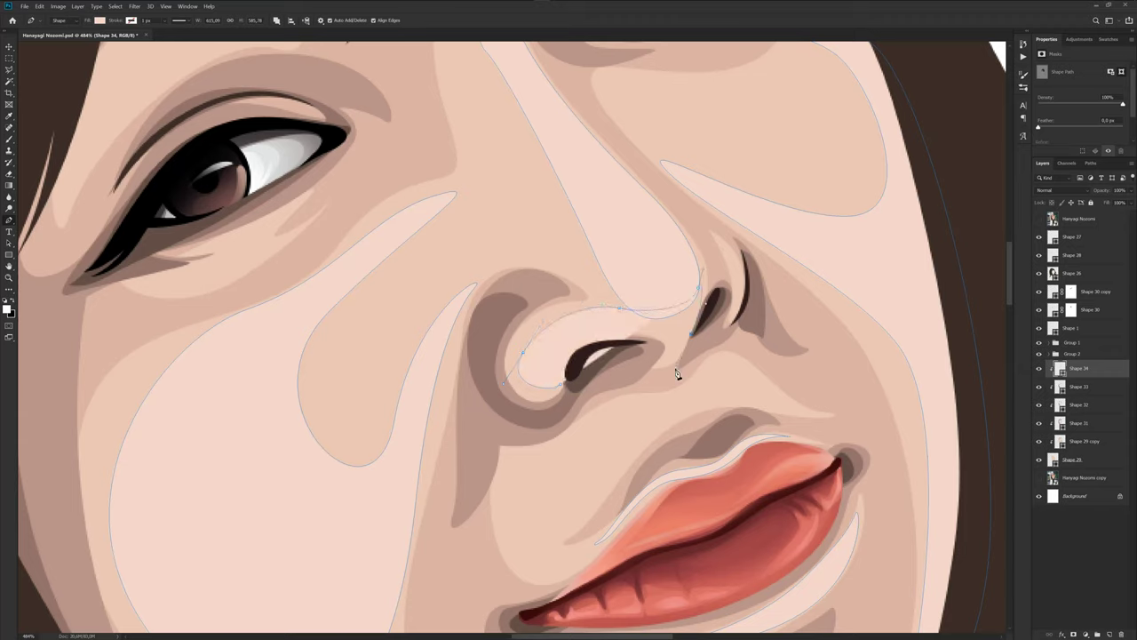
Finish outlining the nose-tip highlight's lower curve and deselect it.
{"action": "left_click", "coordinate": [662, 365]}
{"action": "left_click", "coordinate": [681, 320]}
{"action": "left_click_drag", "start_coordinate": [637, 336], "coordinate": [604, 325]}
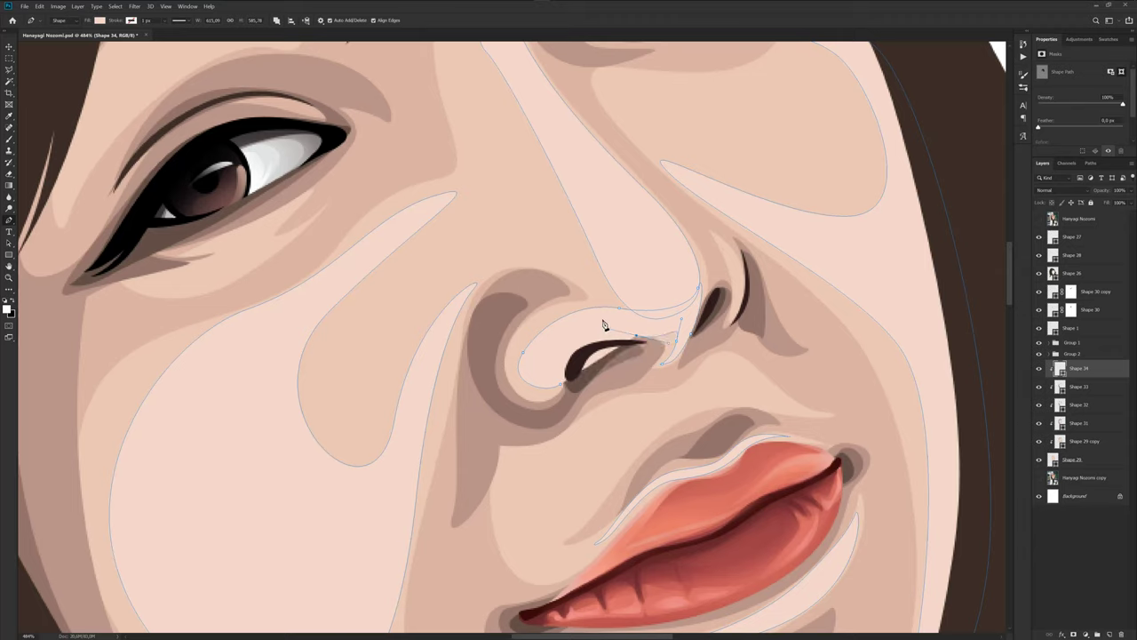
{"action": "left_click_drag", "start_coordinate": [560, 358], "coordinate": [544, 380]}
{"action": "left_click", "coordinate": [1028, 518]}
{"action": "scroll", "coordinate": [716, 345], "scroll_direction": "down", "scroll_amount": 2}
Save the portrait.
{"action": "scroll", "coordinate": [716, 345], "scroll_direction": "down", "scroll_amount": 3}
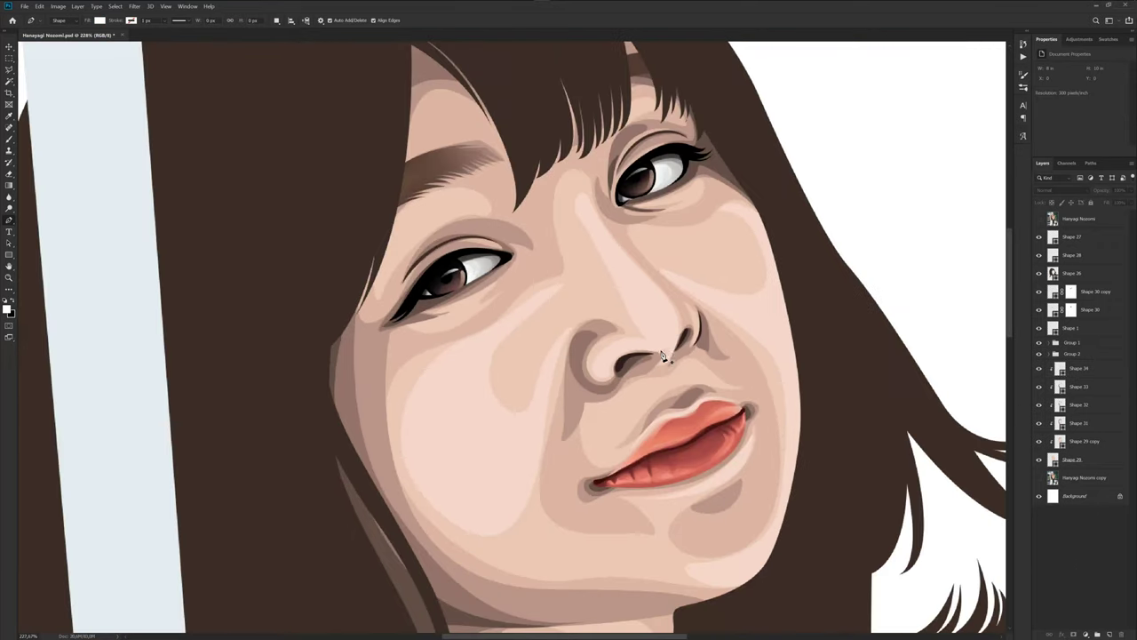
{"action": "scroll", "coordinate": [716, 345], "scroll_direction": "down", "scroll_amount": 2}
{"action": "key", "text": "ctrl+s"}
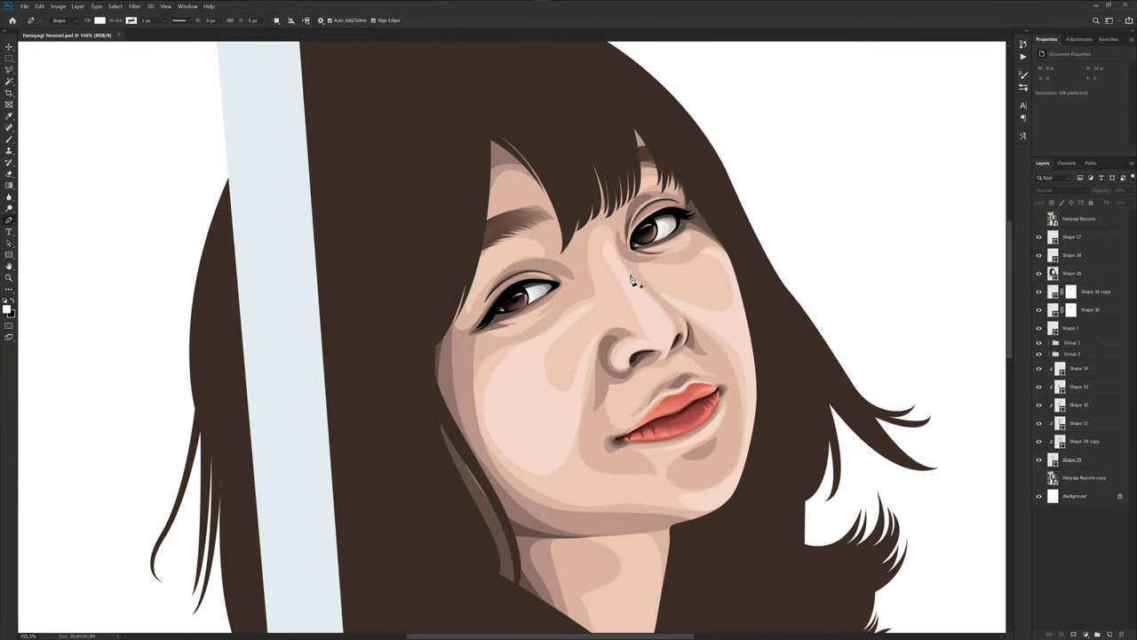
On Shape 34, draw a small closed highlight shape under the right eye.
{"action": "left_click", "coordinate": [1077, 370]}
{"action": "left_click", "coordinate": [1039, 219]}
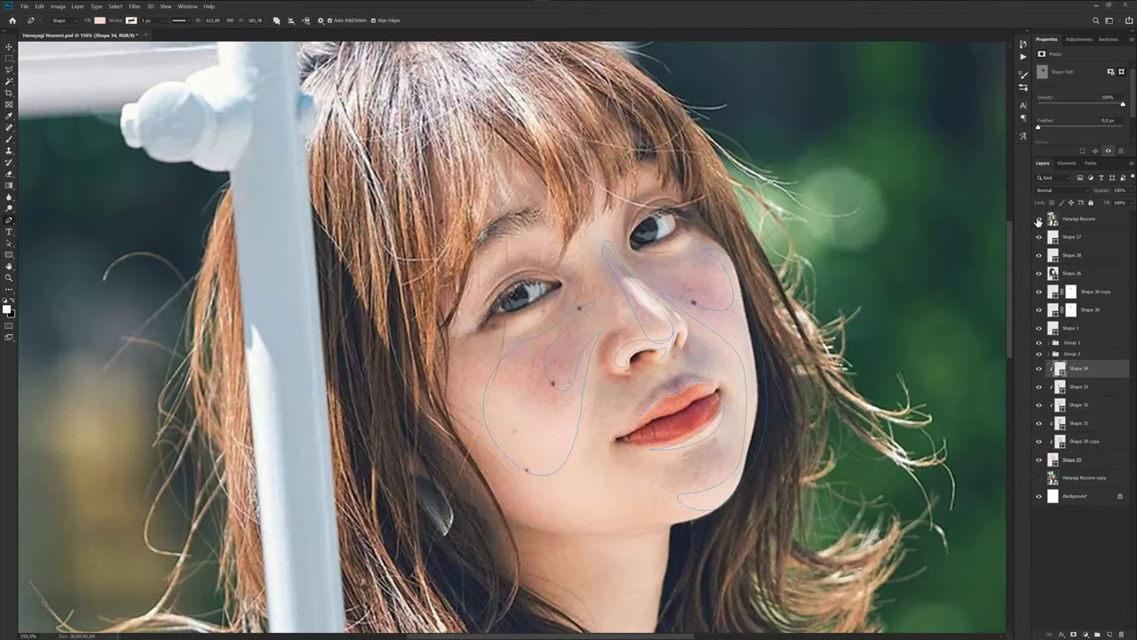
{"action": "left_click", "coordinate": [1038, 221]}
{"action": "scroll", "coordinate": [693, 258], "scroll_direction": "up", "scroll_amount": 2}
{"action": "scroll", "coordinate": [693, 257], "scroll_direction": "up", "scroll_amount": 3}
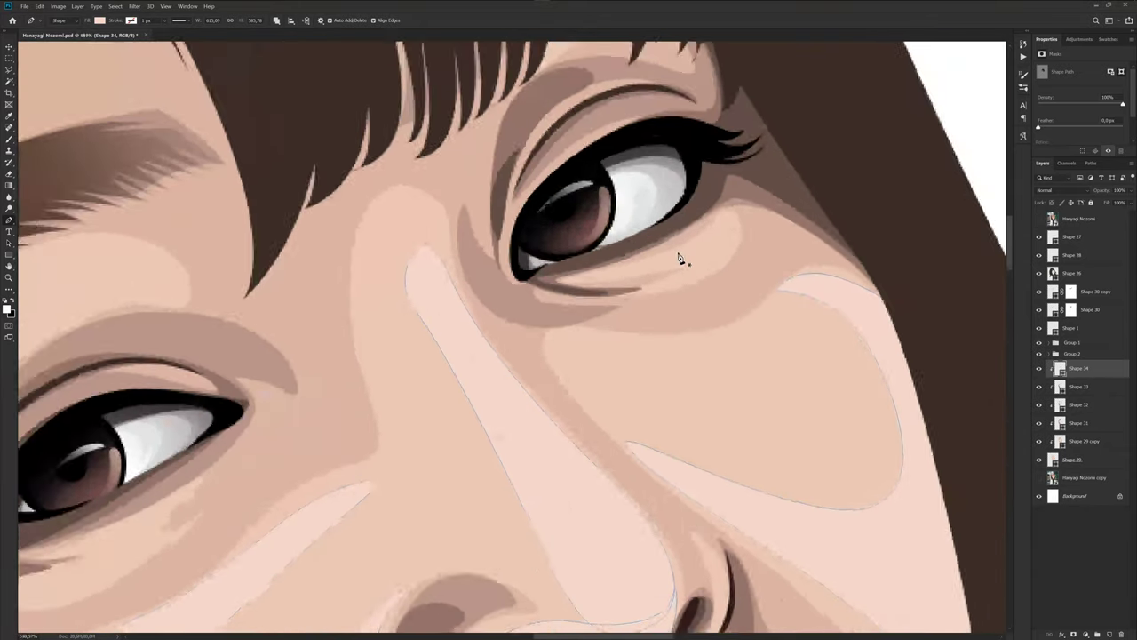
{"action": "scroll", "coordinate": [695, 260], "scroll_direction": "up", "scroll_amount": 2}
{"action": "mouse_move", "coordinate": [728, 214]}
{"action": "left_mouse_down"}
{"action": "mouse_move", "coordinate": [751, 235]}
{"action": "mouse_move", "coordinate": [723, 281]}
{"action": "left_mouse_up"}
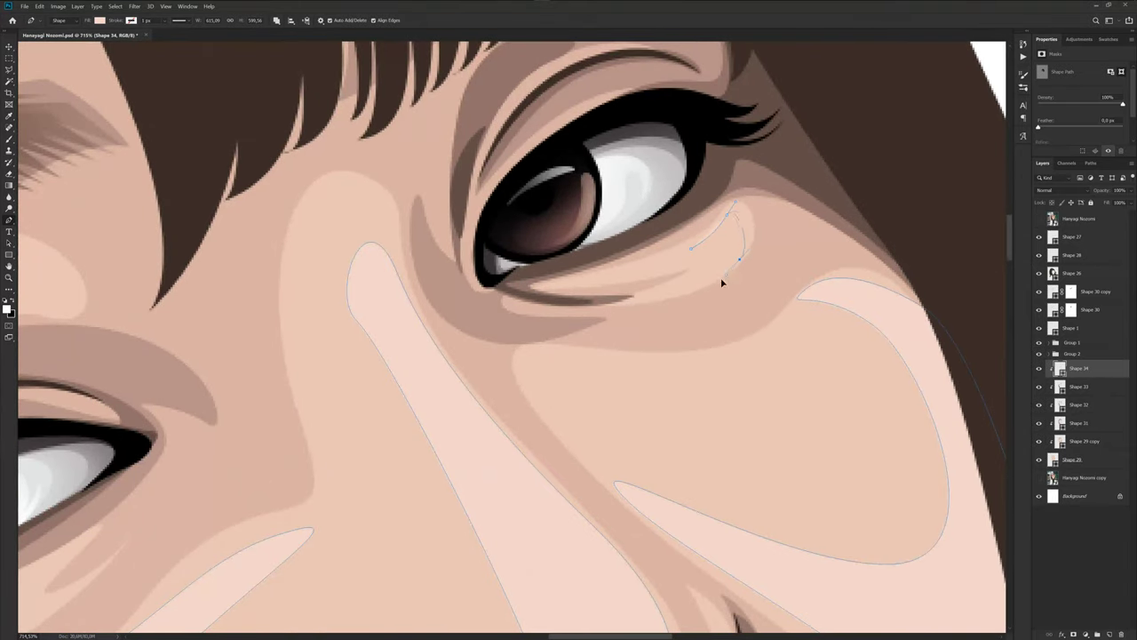
{"action": "left_click", "coordinate": [691, 249]}
Draw a teardrop highlight shape under the left eye.
{"action": "scroll", "coordinate": [693, 257], "scroll_direction": "down", "scroll_amount": 3}
{"action": "left_click_drag", "start_coordinate": [569, 299], "coordinate": [774, 223]}
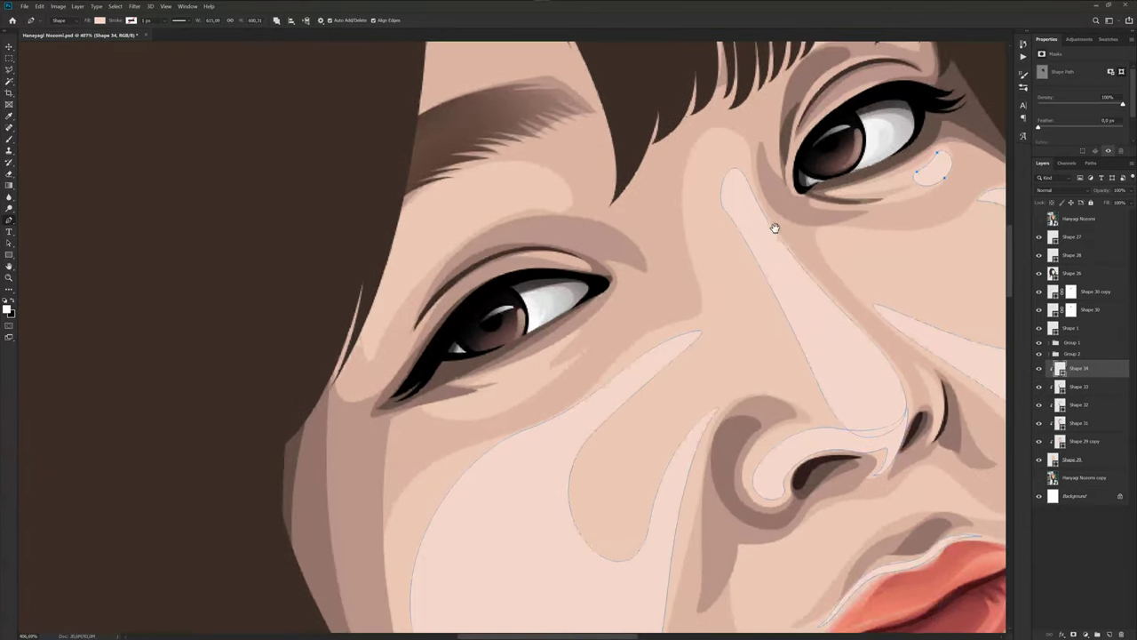
{"action": "left_click", "coordinate": [1039, 221]}
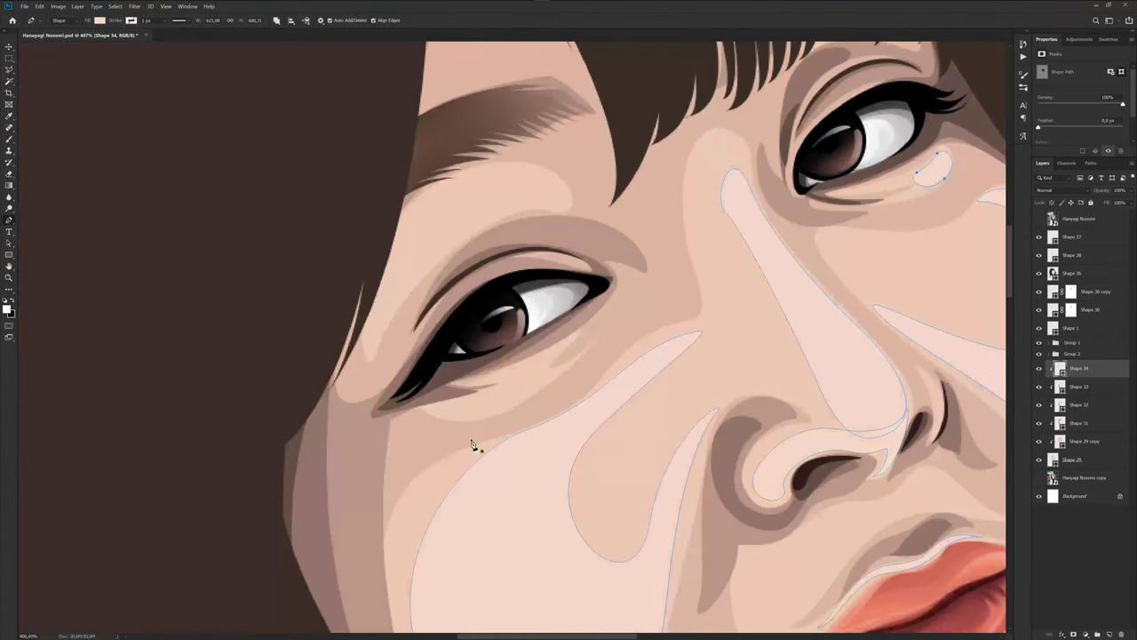
{"action": "scroll", "coordinate": [506, 408], "scroll_direction": "up", "scroll_amount": 1}
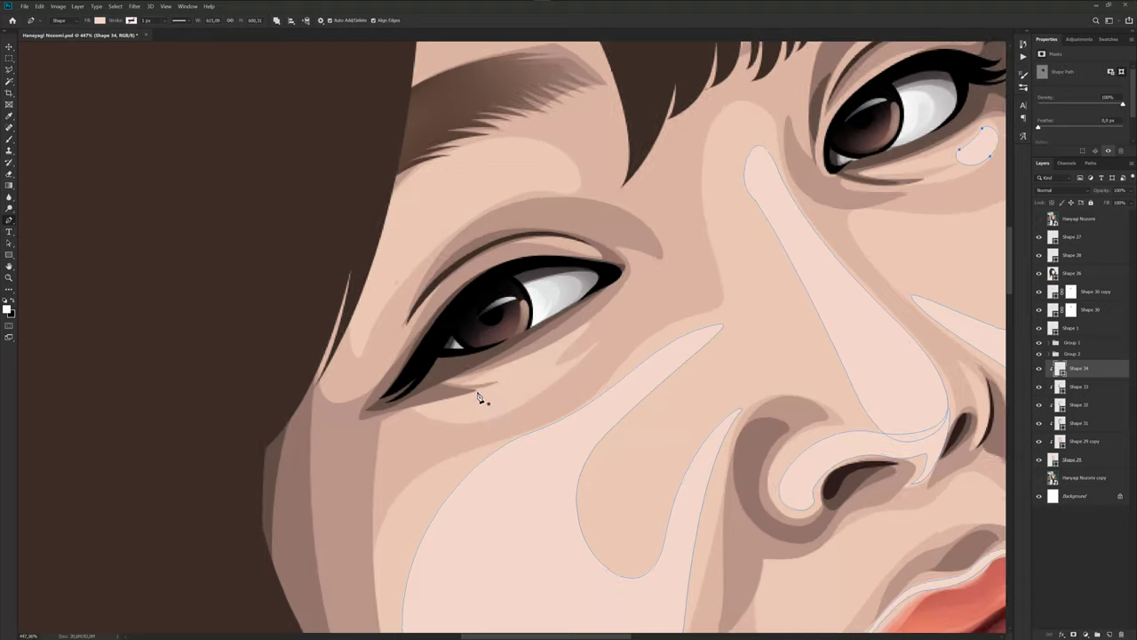
{"action": "left_click", "coordinate": [539, 379]}
{"action": "left_click_drag", "start_coordinate": [482, 418], "coordinate": [447, 424]}
{"action": "left_click", "coordinate": [478, 390]}
Add a curved highlight shape above the left eye near the brow, then fit the canvas to the window.
{"action": "left_click", "coordinate": [1048, 220]}
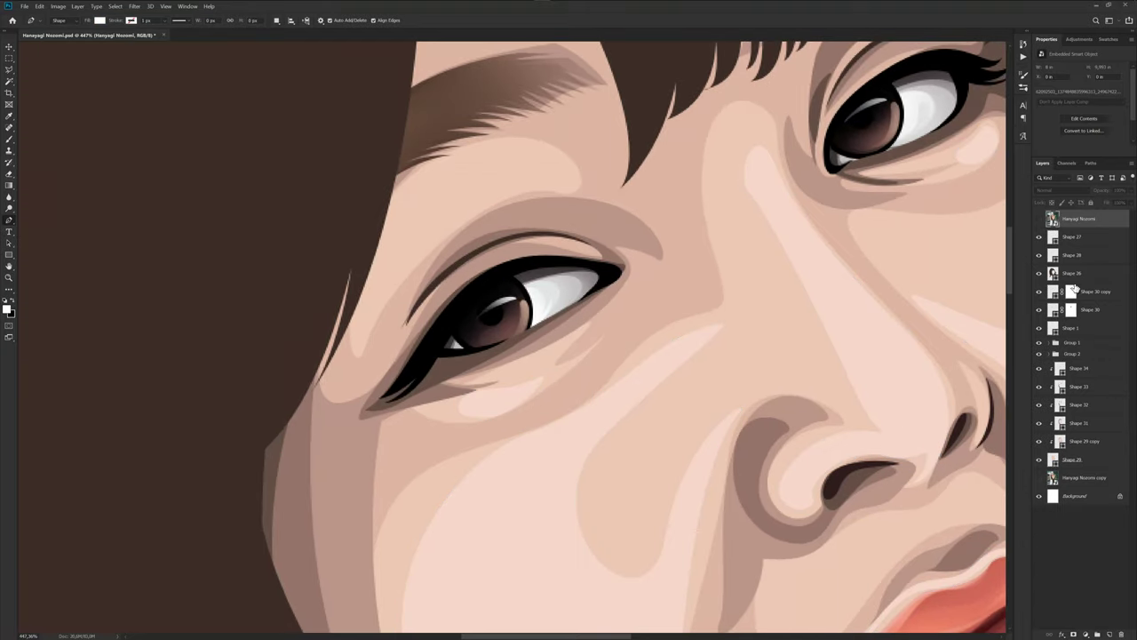
{"action": "left_click", "coordinate": [1084, 371]}
{"action": "left_click", "coordinate": [1039, 221]}
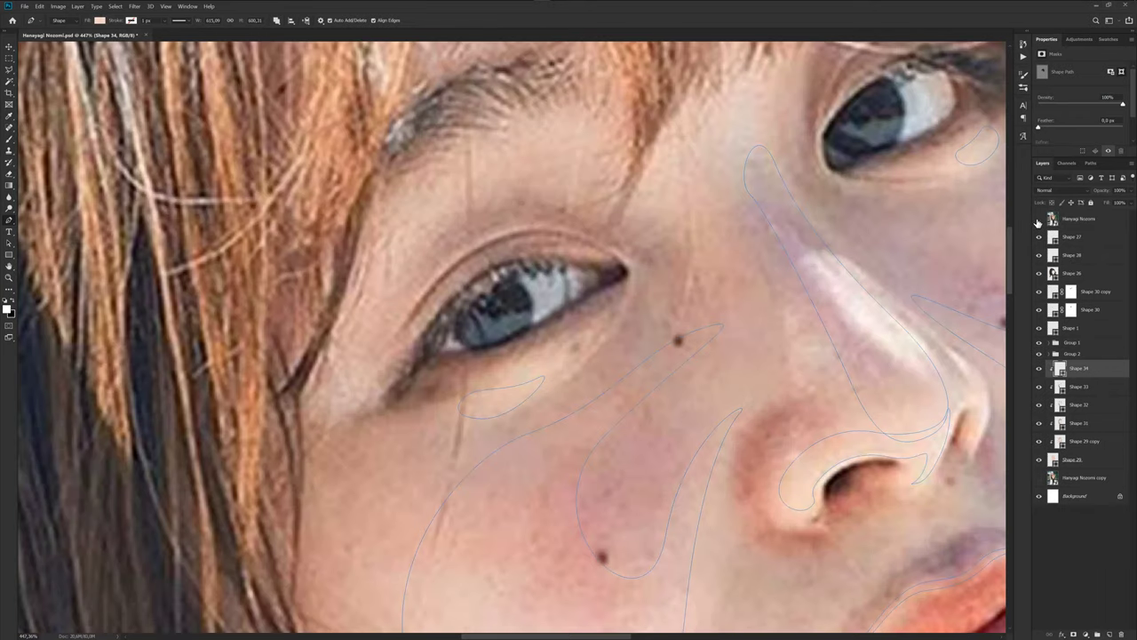
{"action": "left_click", "coordinate": [1038, 220]}
{"action": "scroll", "coordinate": [454, 236], "scroll_direction": "down", "scroll_amount": 2}
{"action": "left_click_drag", "start_coordinate": [488, 189], "coordinate": [439, 196]}
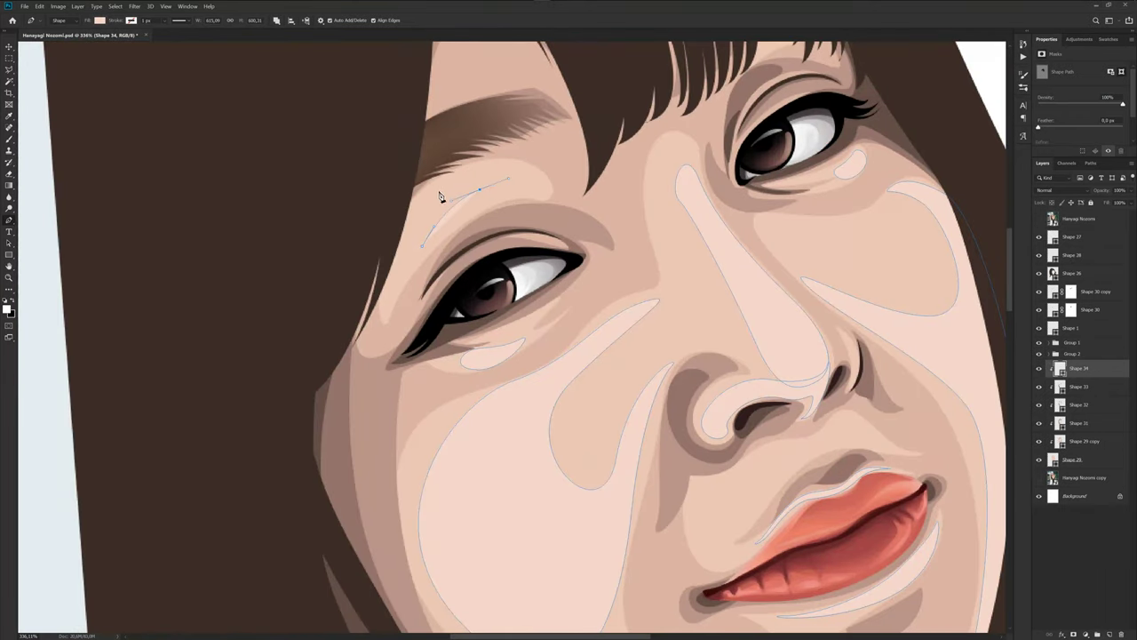
{"action": "left_click_drag", "start_coordinate": [423, 246], "coordinate": [433, 258]}
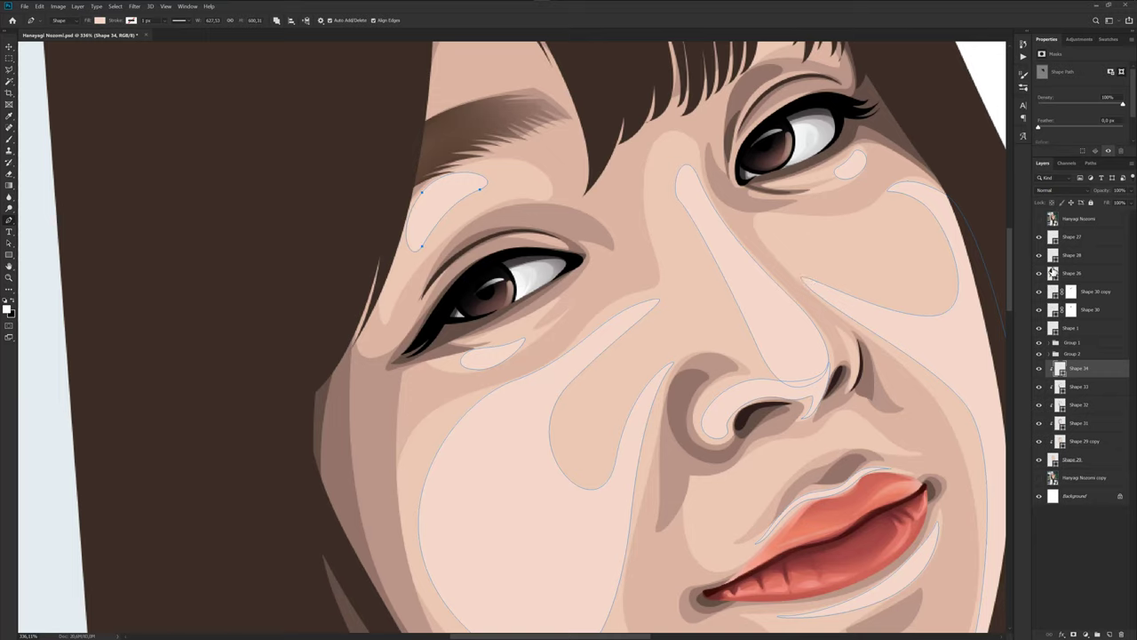
{"action": "left_click", "coordinate": [1085, 222]}
{"action": "key", "text": "ctrl+0"}
Save, then change the Shape 34 highlight fill colour to f5d4c6.
{"action": "key", "text": "ctrl+s"}
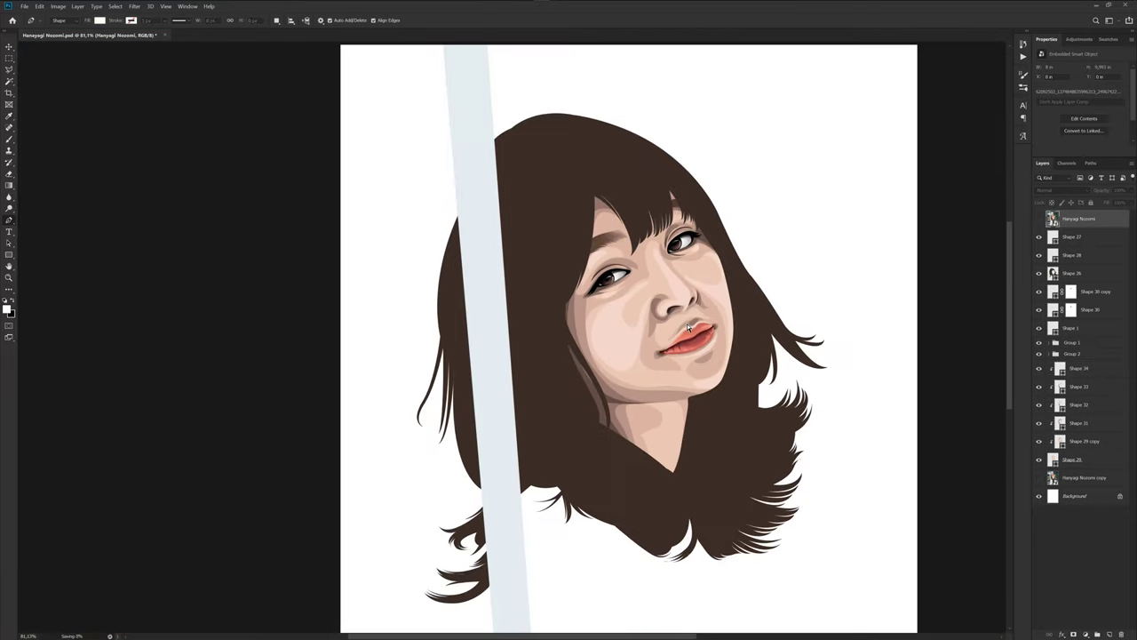
{"action": "left_click_drag", "start_coordinate": [719, 393], "coordinate": [620, 399]}
{"action": "scroll", "coordinate": [587, 338], "scroll_direction": "up", "scroll_amount": 1}
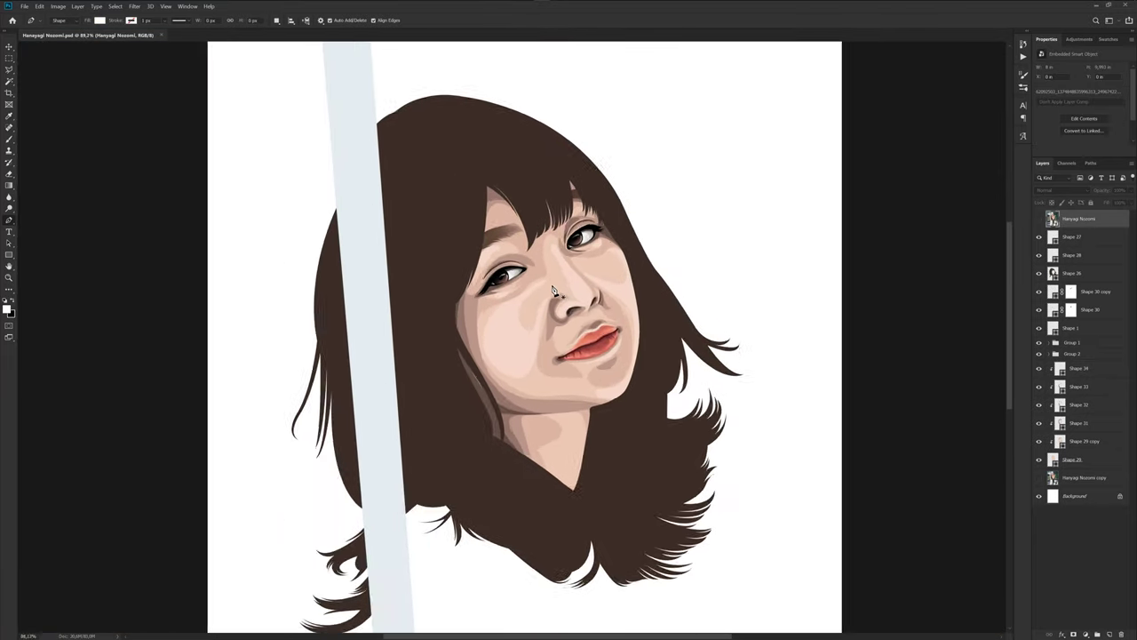
{"action": "scroll", "coordinate": [636, 334], "scroll_direction": "up", "scroll_amount": 3}
{"action": "scroll", "coordinate": [636, 334], "scroll_direction": "down", "scroll_amount": 1}
{"action": "scroll", "coordinate": [640, 329], "scroll_direction": "down", "scroll_amount": 1}
{"action": "scroll", "coordinate": [657, 336], "scroll_direction": "down", "scroll_amount": 1}
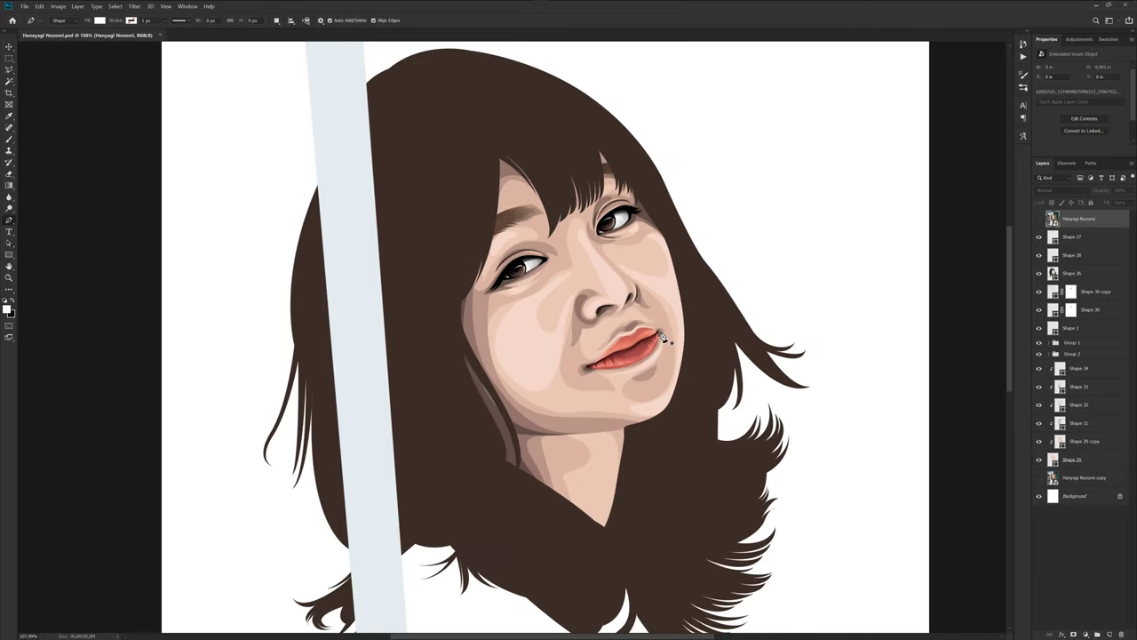
{"action": "scroll", "coordinate": [662, 336], "scroll_direction": "down", "scroll_amount": 1}
{"action": "scroll", "coordinate": [676, 342], "scroll_direction": "up", "scroll_amount": 1}
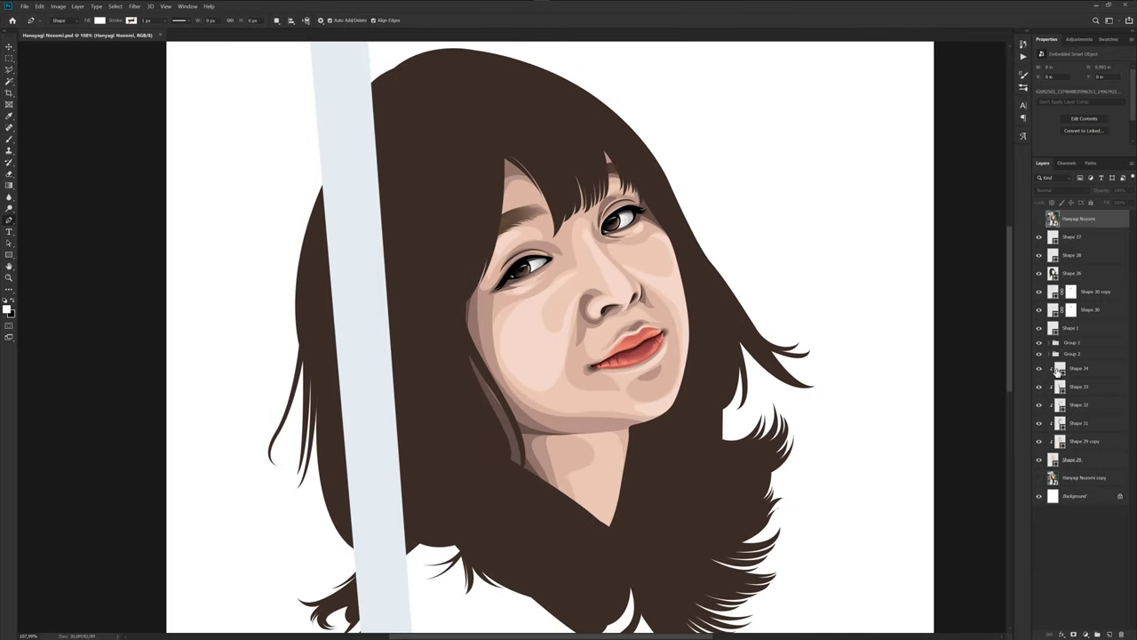
{"action": "double_click", "coordinate": [1057, 370]}
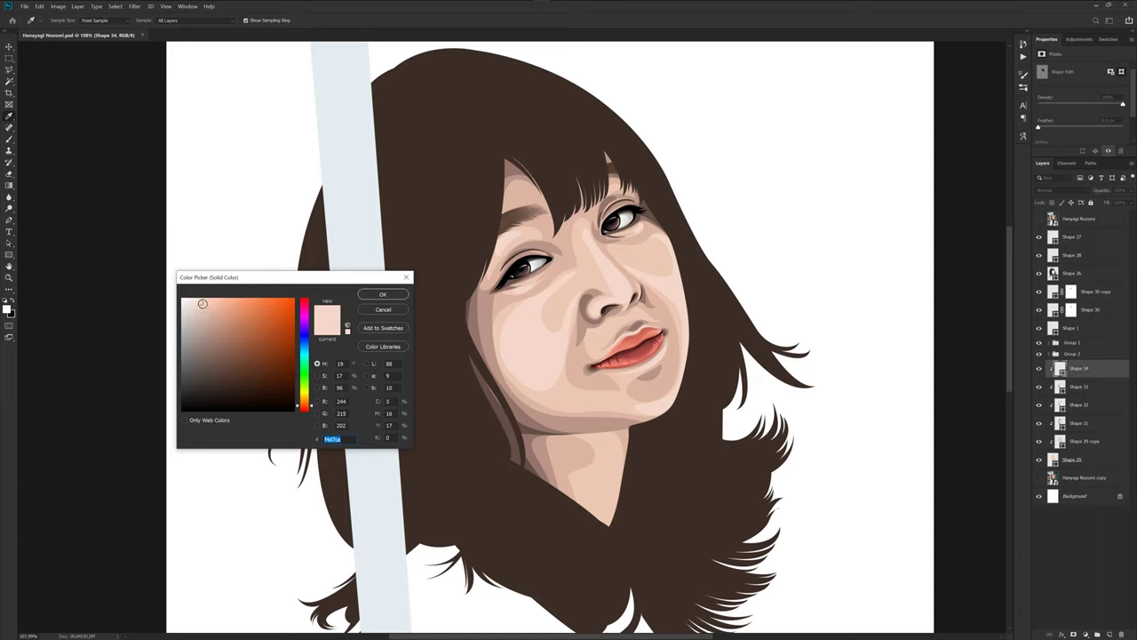
{"action": "left_click", "coordinate": [203, 303]}
{"action": "left_click", "coordinate": [382, 295]}
Review the recoloured highlights, reselect Shape 34 and show the reference photo.
{"action": "scroll", "coordinate": [649, 330], "scroll_direction": "up", "scroll_amount": 1}
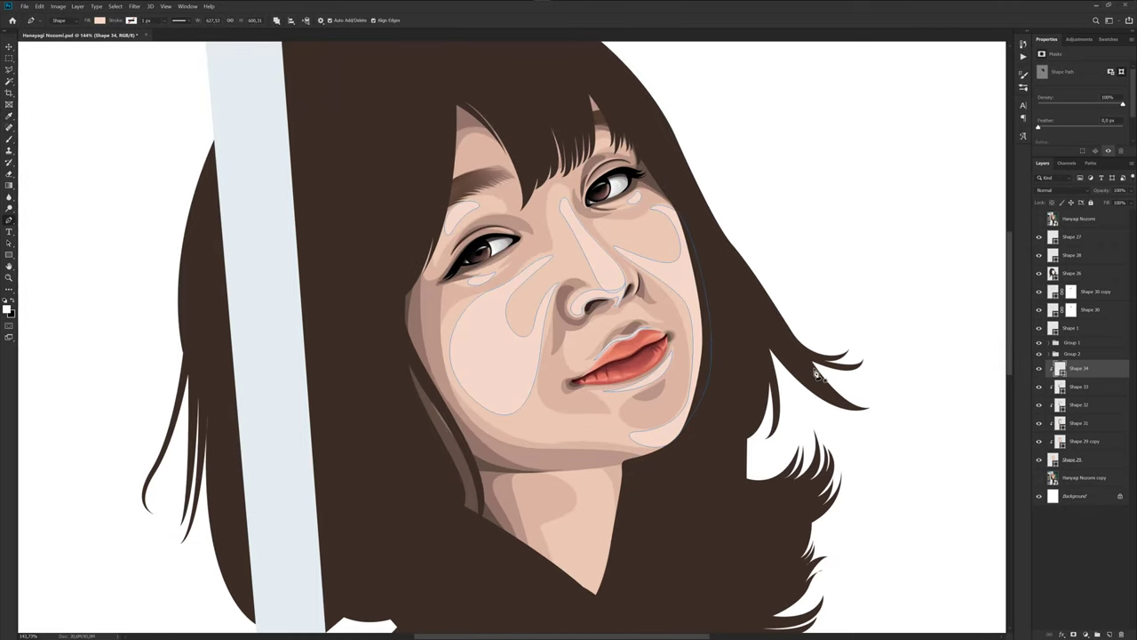
{"action": "left_click", "coordinate": [1072, 549]}
{"action": "scroll", "coordinate": [667, 338], "scroll_direction": "down", "scroll_amount": 1}
{"action": "scroll", "coordinate": [675, 399], "scroll_direction": "down", "scroll_amount": 1}
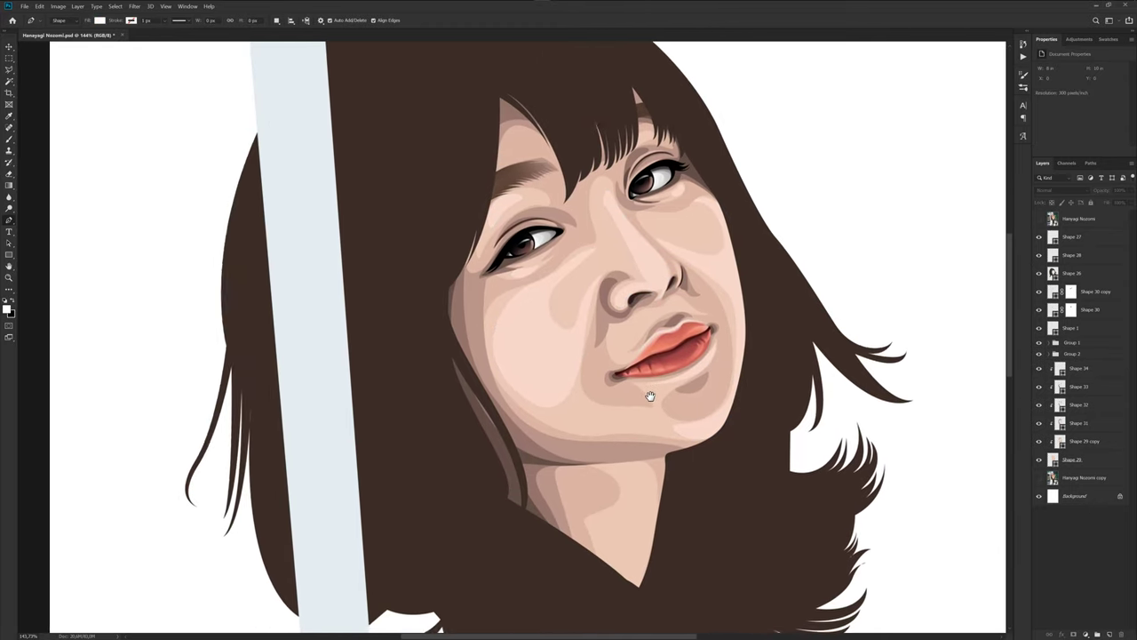
{"action": "scroll", "coordinate": [685, 426], "scroll_direction": "up", "scroll_amount": 1}
{"action": "scroll", "coordinate": [724, 373], "scroll_direction": "down", "scroll_amount": 1}
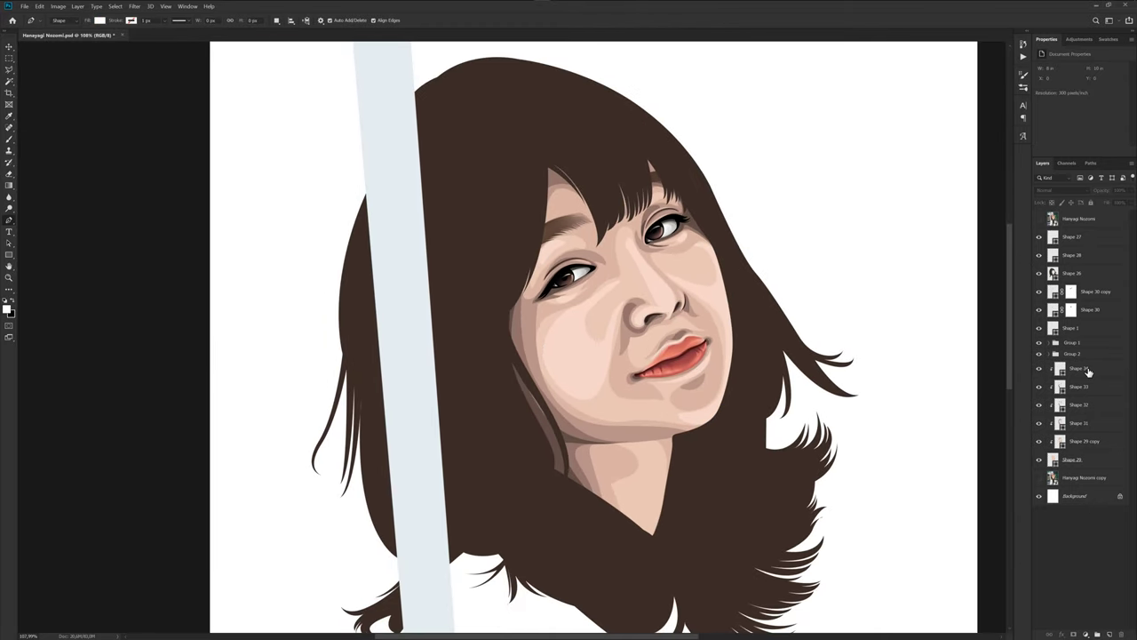
{"action": "left_click", "coordinate": [1086, 369]}
{"action": "left_click", "coordinate": [1039, 220]}
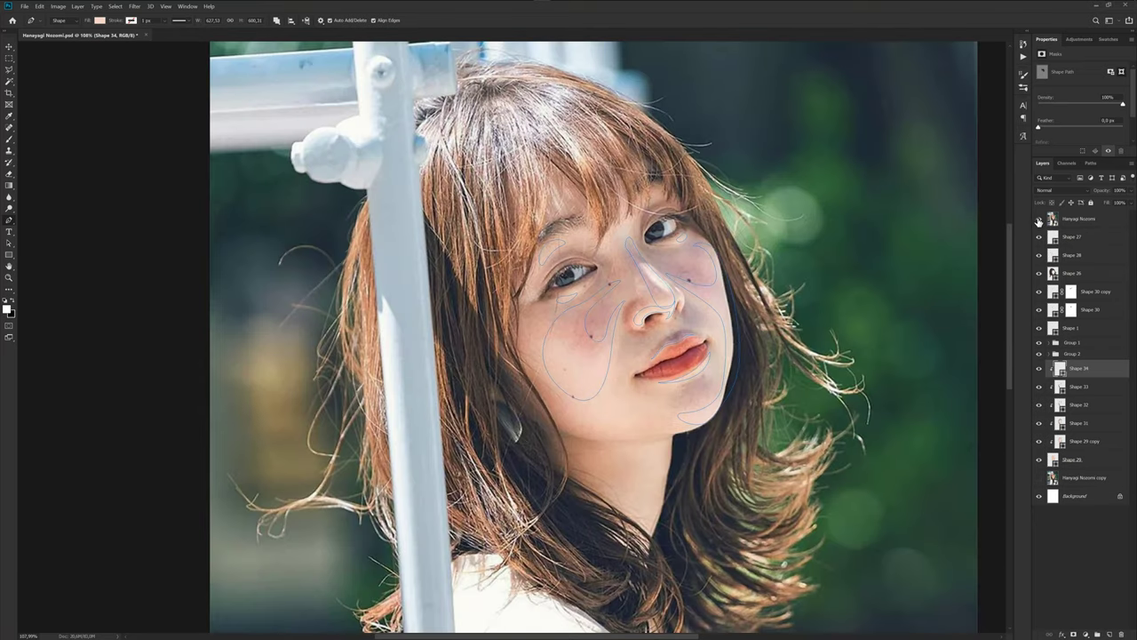
Add an anchor on the nose highlight edge and bend it inward.
{"action": "scroll", "coordinate": [650, 286], "scroll_direction": "up", "scroll_amount": 5}
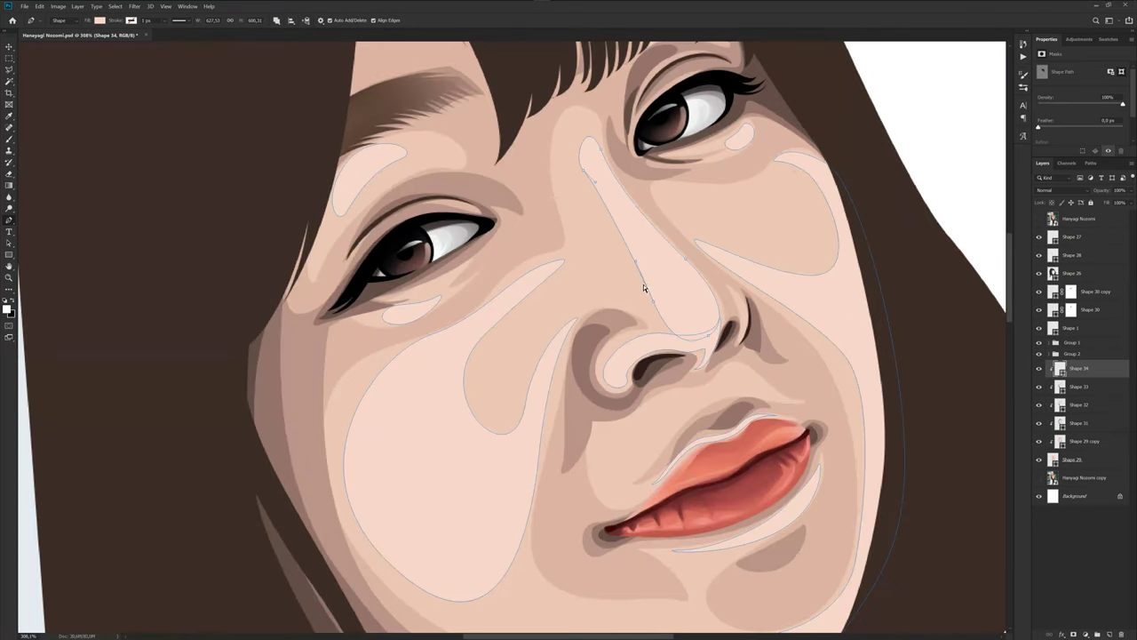
{"action": "left_click", "coordinate": [636, 262]}
{"action": "left_click_drag", "start_coordinate": [638, 302], "coordinate": [626, 274]}
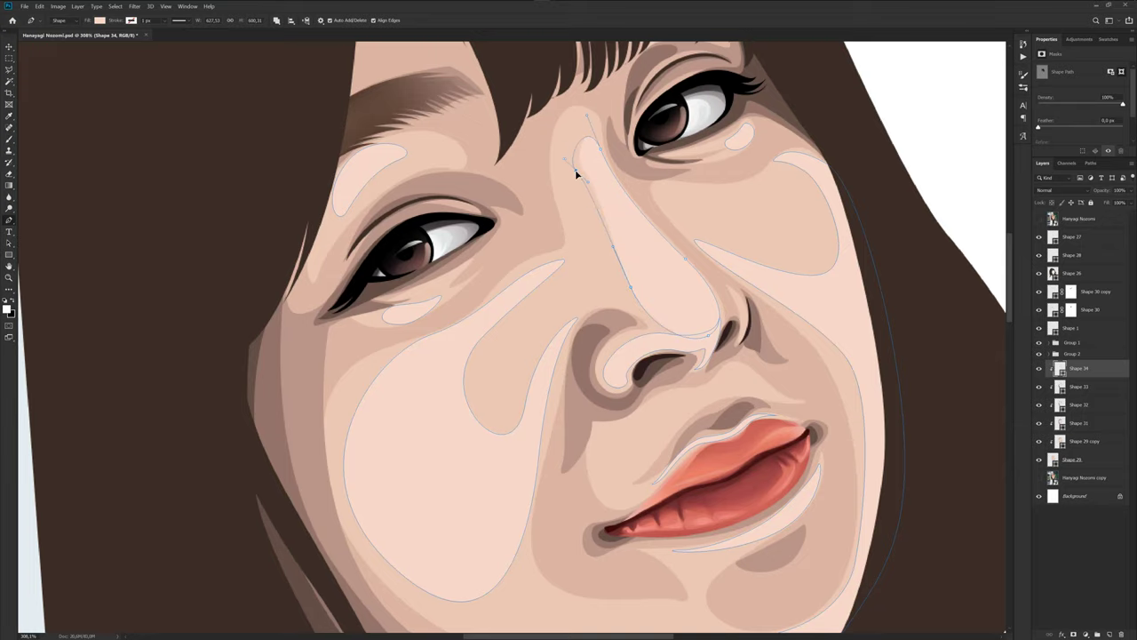
{"action": "left_click", "coordinate": [716, 379]}
Compare the reshaped nose highlight against the reference photo, leaving the photo hidden.
{"action": "scroll", "coordinate": [716, 380], "scroll_direction": "down", "scroll_amount": 5}
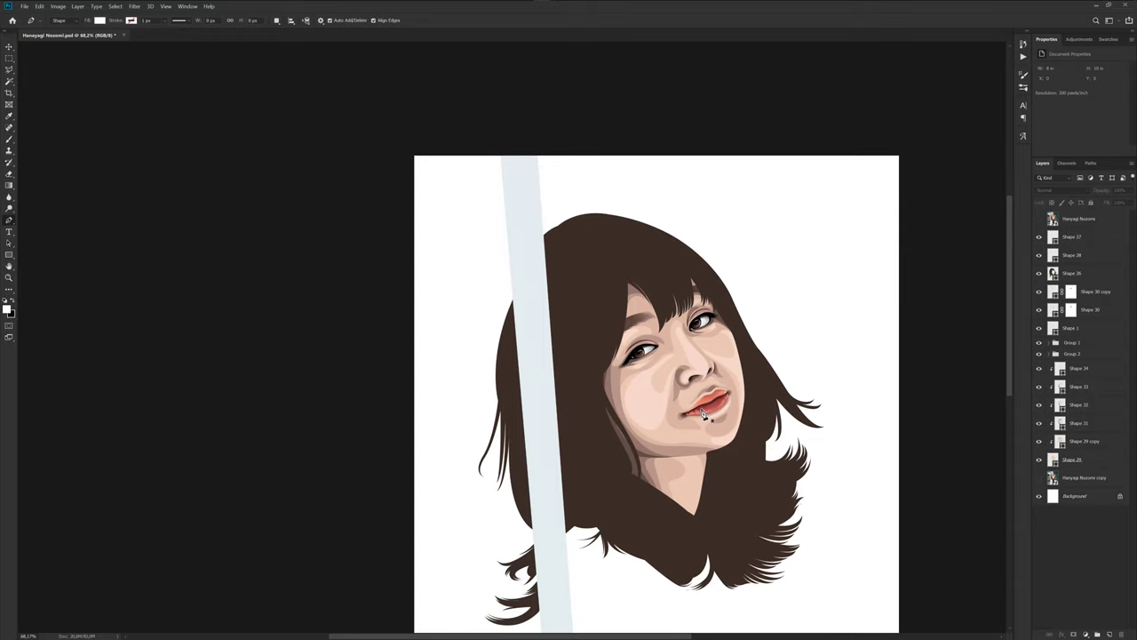
{"action": "scroll", "coordinate": [703, 405], "scroll_direction": "up", "scroll_amount": 1}
{"action": "scroll", "coordinate": [697, 398], "scroll_direction": "up", "scroll_amount": 2}
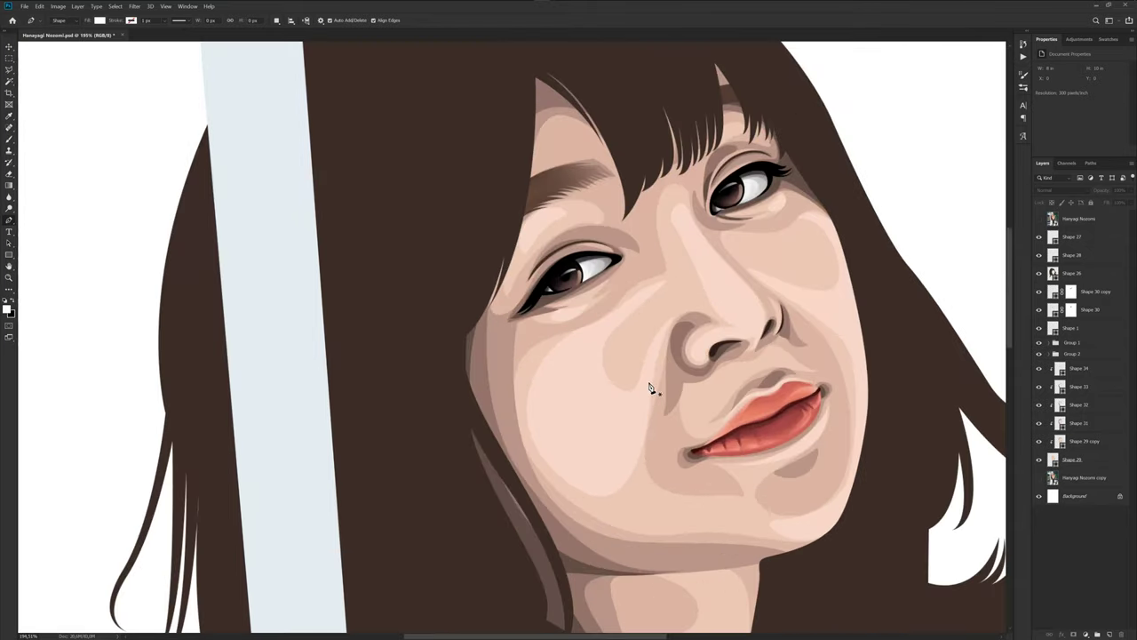
{"action": "scroll", "coordinate": [684, 387], "scroll_direction": "up", "scroll_amount": 1}
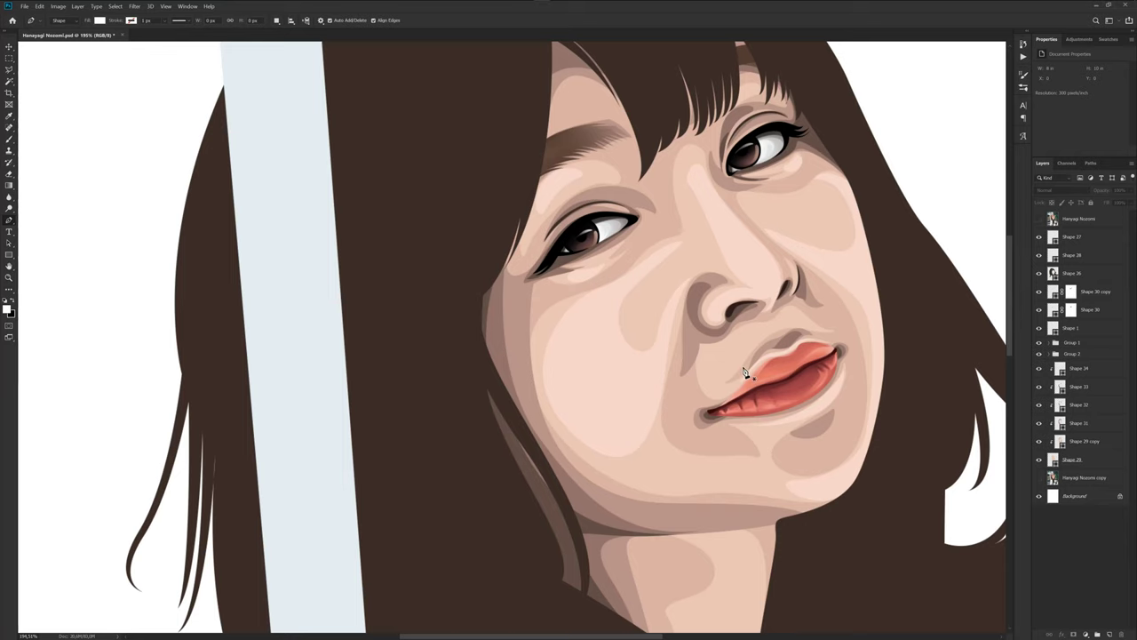
{"action": "left_click", "coordinate": [1037, 221]}
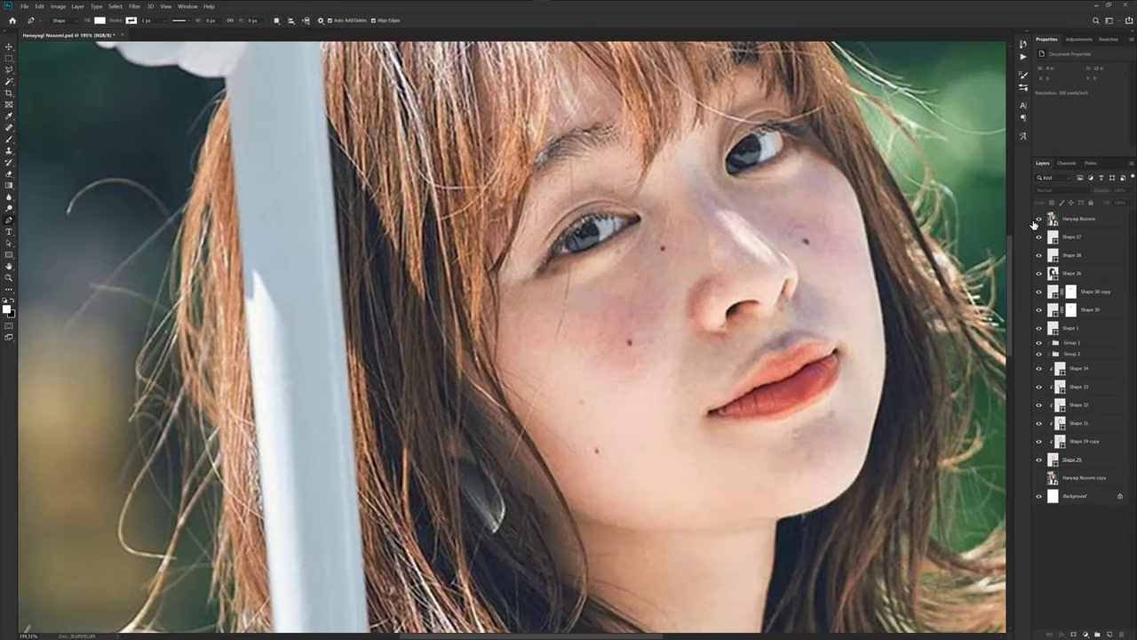
{"action": "left_click", "coordinate": [1037, 219]}
{"action": "scroll", "coordinate": [776, 432], "scroll_direction": "down", "scroll_amount": 3}
{"action": "scroll", "coordinate": [737, 449], "scroll_direction": "down", "scroll_amount": 3}
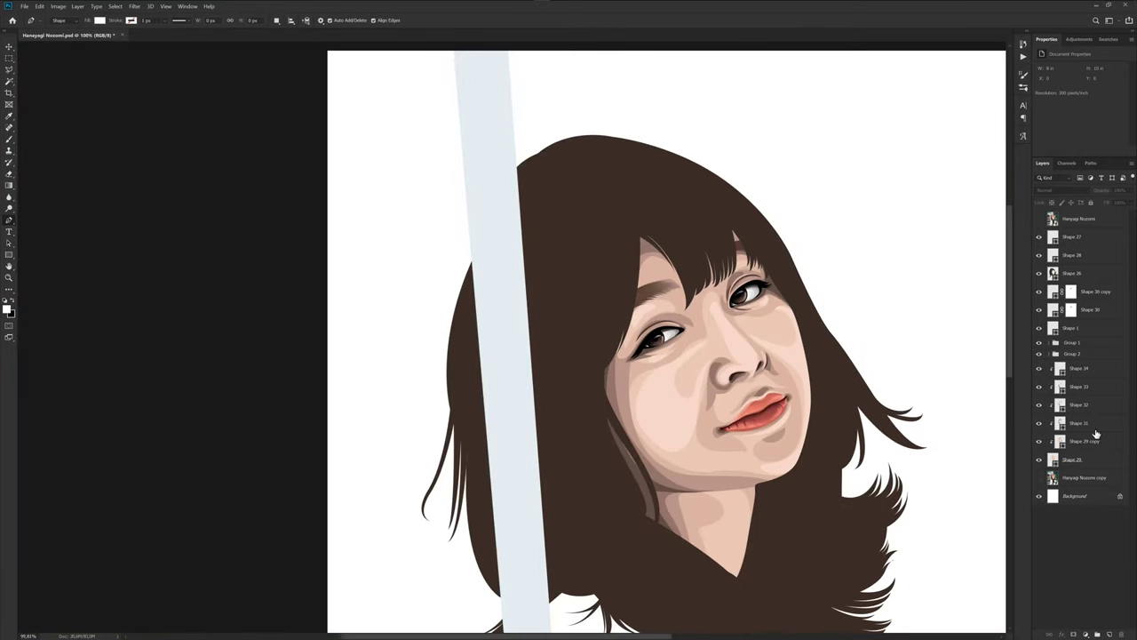
Extend the cheek highlight on Shape 34 with new curved points.
{"action": "left_click", "coordinate": [1086, 373]}
{"action": "scroll", "coordinate": [670, 436], "scroll_direction": "up", "scroll_amount": 2}
{"action": "scroll", "coordinate": [711, 404], "scroll_direction": "up", "scroll_amount": 3}
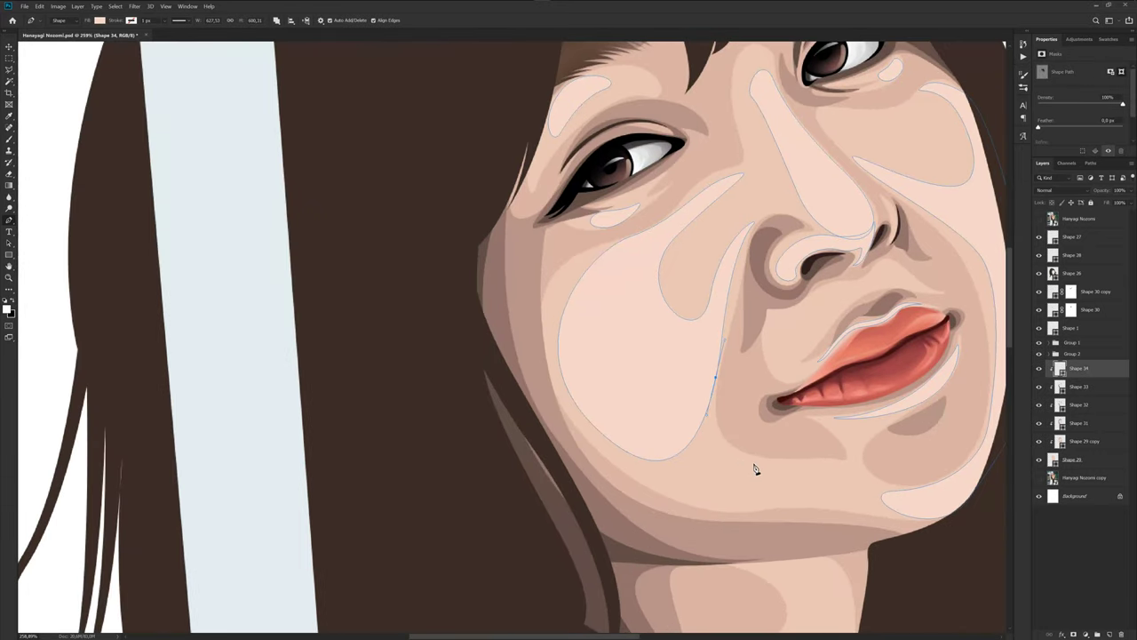
{"action": "left_click_drag", "start_coordinate": [755, 464], "coordinate": [798, 473]}
{"action": "left_click_drag", "start_coordinate": [694, 490], "coordinate": [602, 467]}
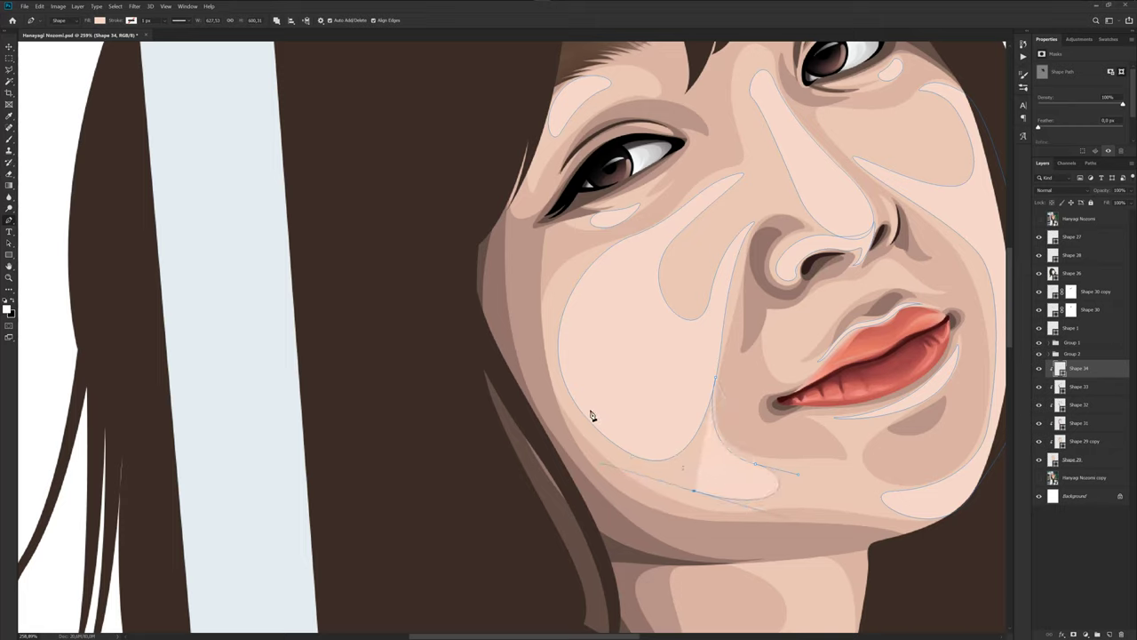
{"action": "left_click", "coordinate": [568, 388]}
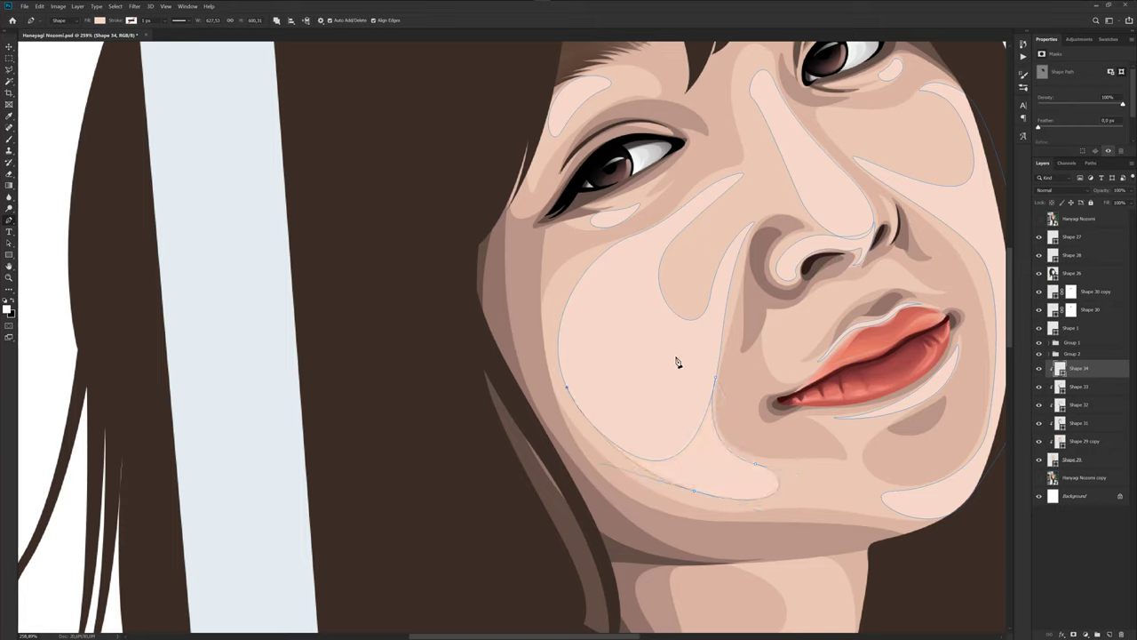
{"action": "left_click", "coordinate": [716, 377]}
{"action": "key", "text": "Escape"}
Select the highlight shape layer and compare the neck area with the reference photo.
{"action": "scroll", "coordinate": [925, 514], "scroll_direction": "down", "scroll_amount": 3}
{"action": "scroll", "coordinate": [711, 427], "scroll_direction": "down", "scroll_amount": 1}
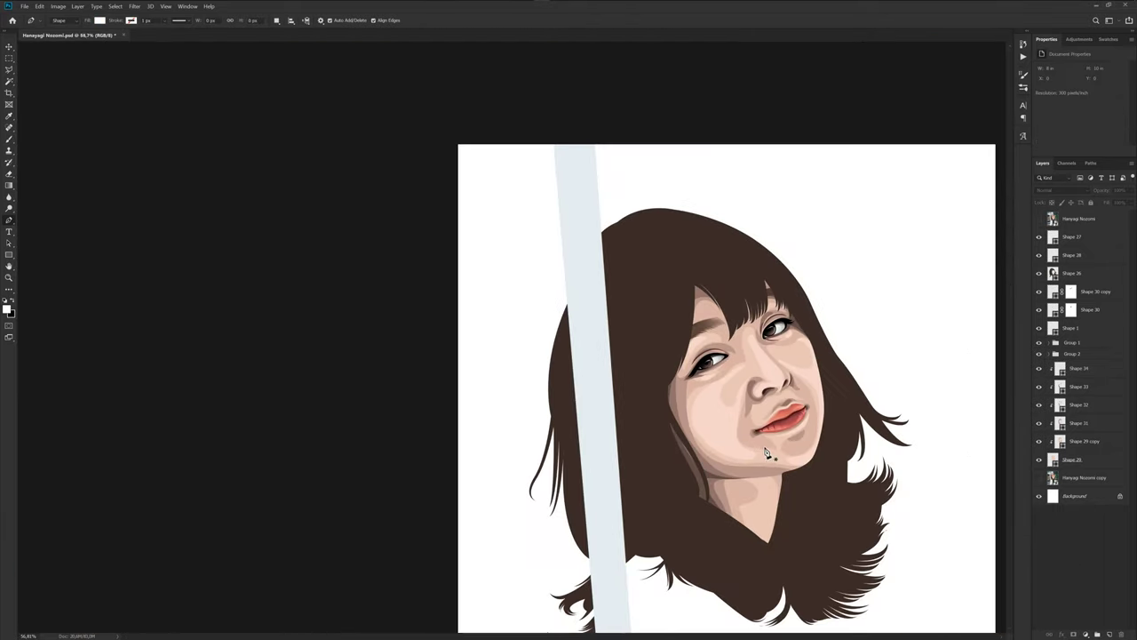
{"action": "scroll", "coordinate": [622, 373], "scroll_direction": "down", "scroll_amount": 1}
{"action": "scroll", "coordinate": [540, 317], "scroll_direction": "up", "scroll_amount": 1}
{"action": "scroll", "coordinate": [541, 317], "scroll_direction": "up", "scroll_amount": 2}
{"action": "scroll", "coordinate": [549, 327], "scroll_direction": "up", "scroll_amount": 1}
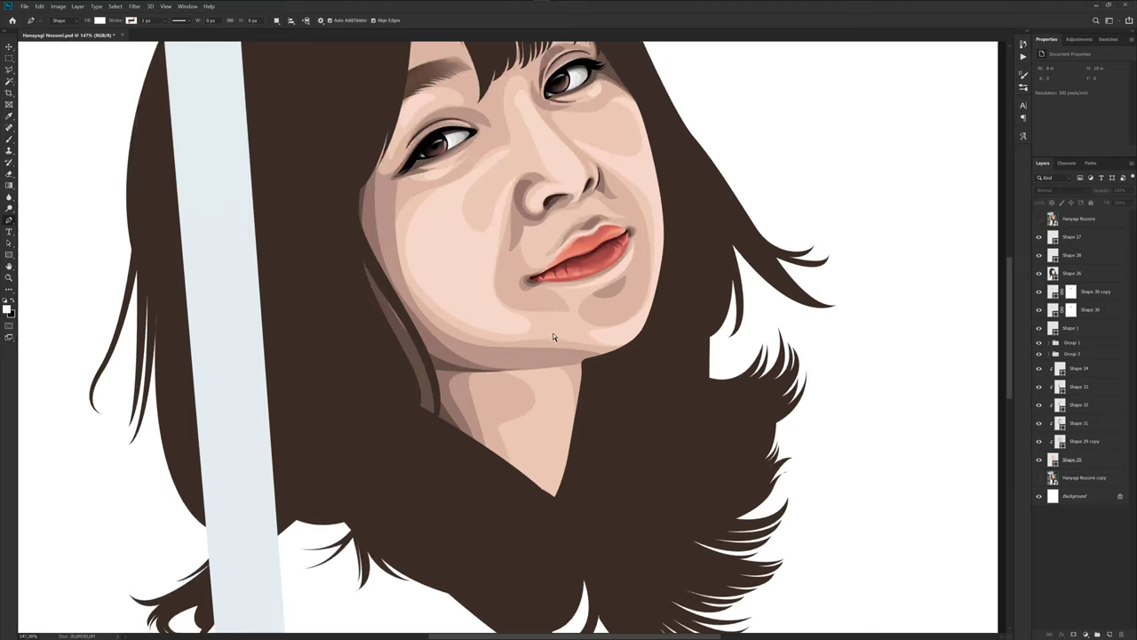
{"action": "left_click", "coordinate": [1080, 369]}
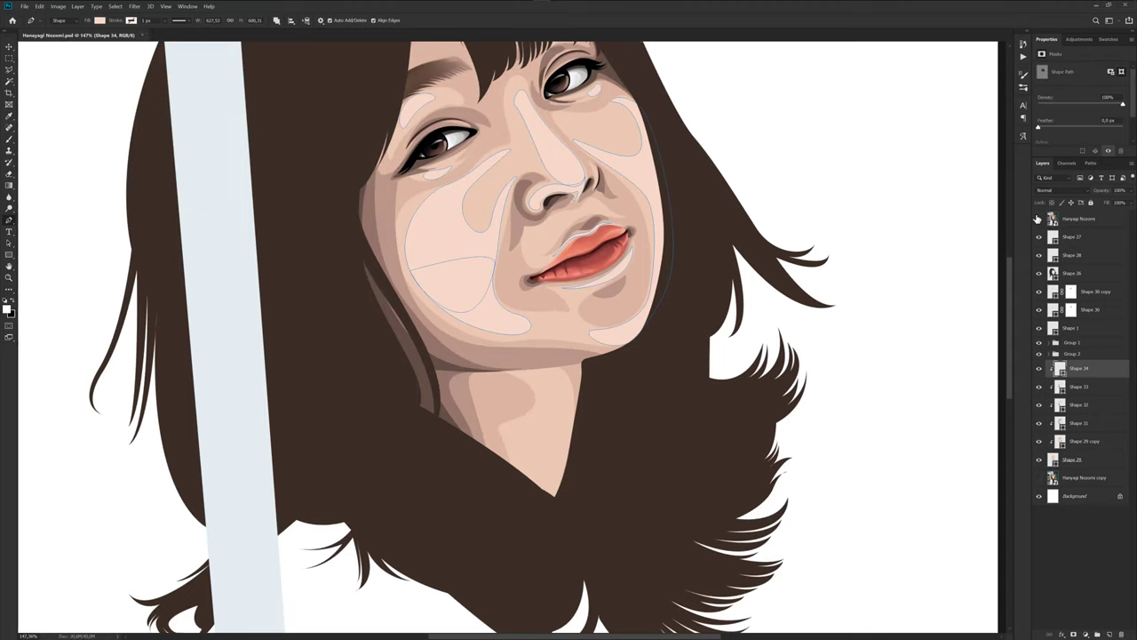
{"action": "left_click", "coordinate": [1038, 218]}
{"action": "left_click", "coordinate": [1038, 219]}
{"action": "scroll", "coordinate": [516, 373], "scroll_direction": "up", "scroll_amount": 2}
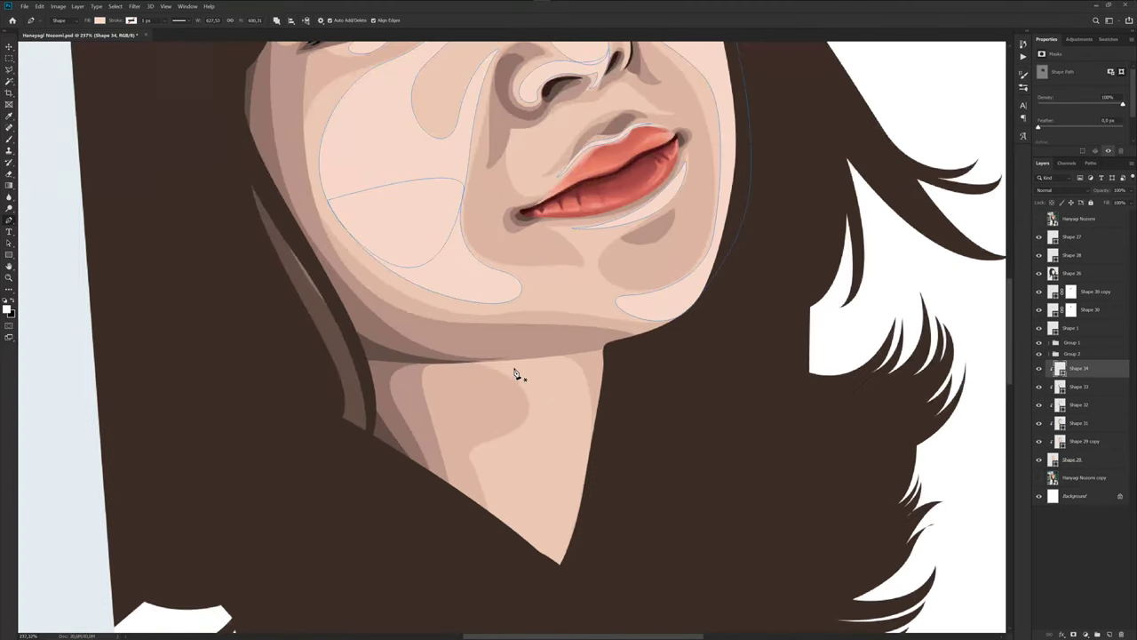
Trace the neck highlight down the right edge to the V point and back up, closing it.
{"action": "left_click", "coordinate": [582, 358]}
{"action": "left_click_drag", "start_coordinate": [584, 460], "coordinate": [575, 515]}
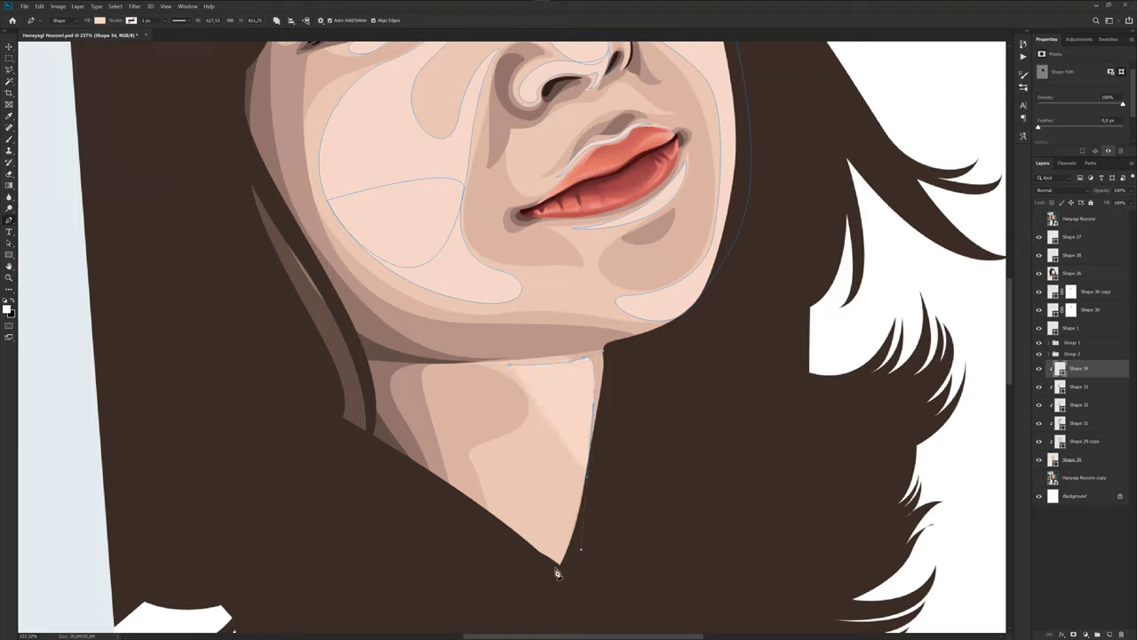
{"action": "left_click_drag", "start_coordinate": [557, 566], "coordinate": [572, 568]}
{"action": "mouse_move", "coordinate": [500, 474]}
{"action": "left_mouse_down"}
{"action": "mouse_move", "coordinate": [519, 481]}
{"action": "mouse_move", "coordinate": [571, 423]}
{"action": "left_mouse_up"}
{"action": "left_click", "coordinate": [513, 368]}
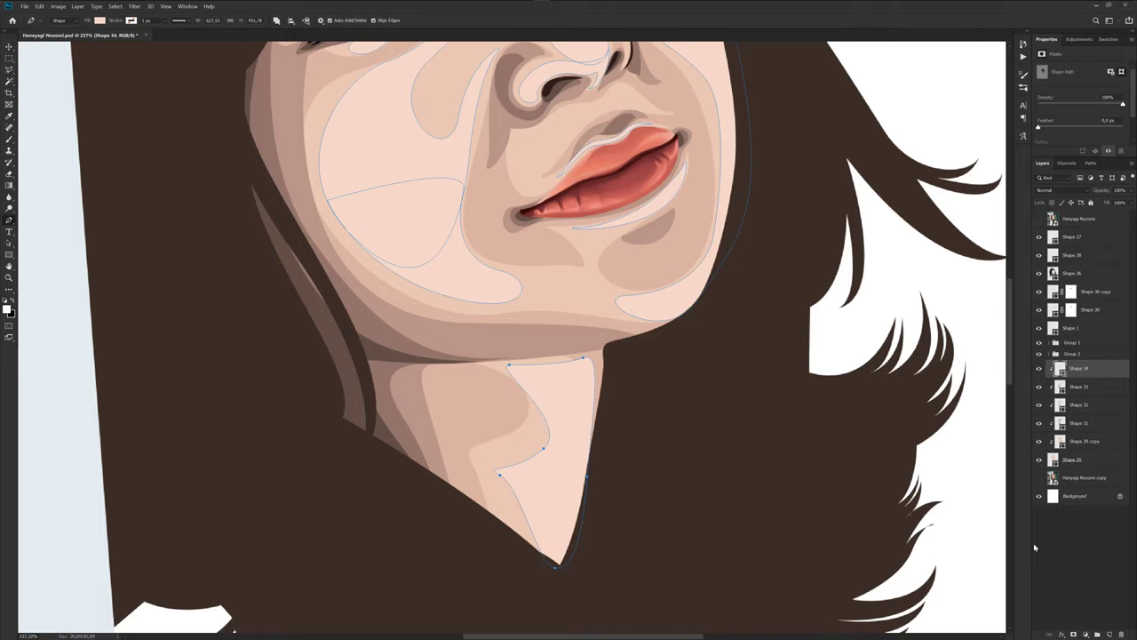
{"action": "key", "text": "ctrl+0"}
{"action": "scroll", "coordinate": [655, 436], "scroll_direction": "down", "scroll_amount": 2}
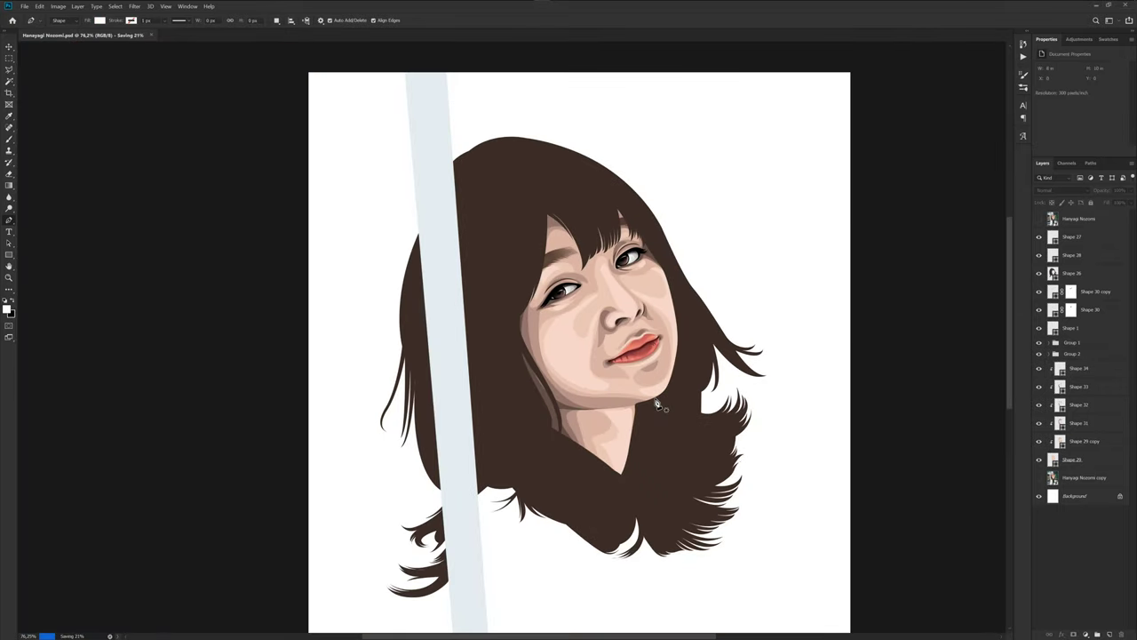
Compare with the reference photo and select the Shape 32 layer.
{"action": "scroll", "coordinate": [584, 296], "scroll_direction": "up", "scroll_amount": 2}
{"action": "scroll", "coordinate": [584, 295], "scroll_direction": "up", "scroll_amount": 2}
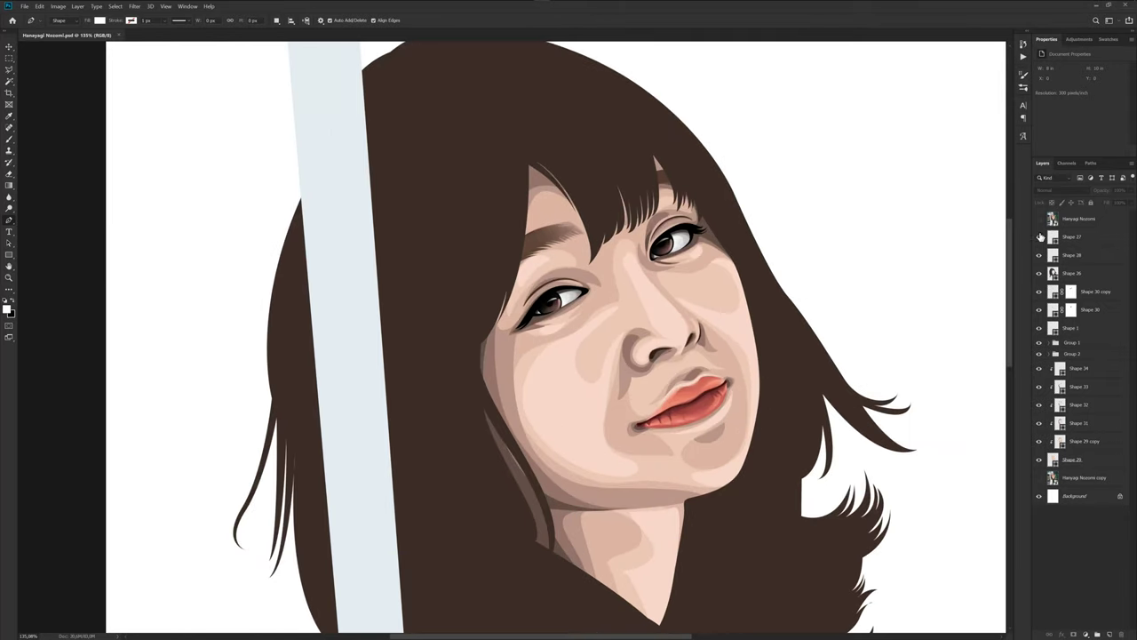
{"action": "left_click", "coordinate": [1039, 219]}
{"action": "left_click", "coordinate": [1038, 219]}
{"action": "scroll", "coordinate": [586, 293], "scroll_direction": "up", "scroll_amount": 2}
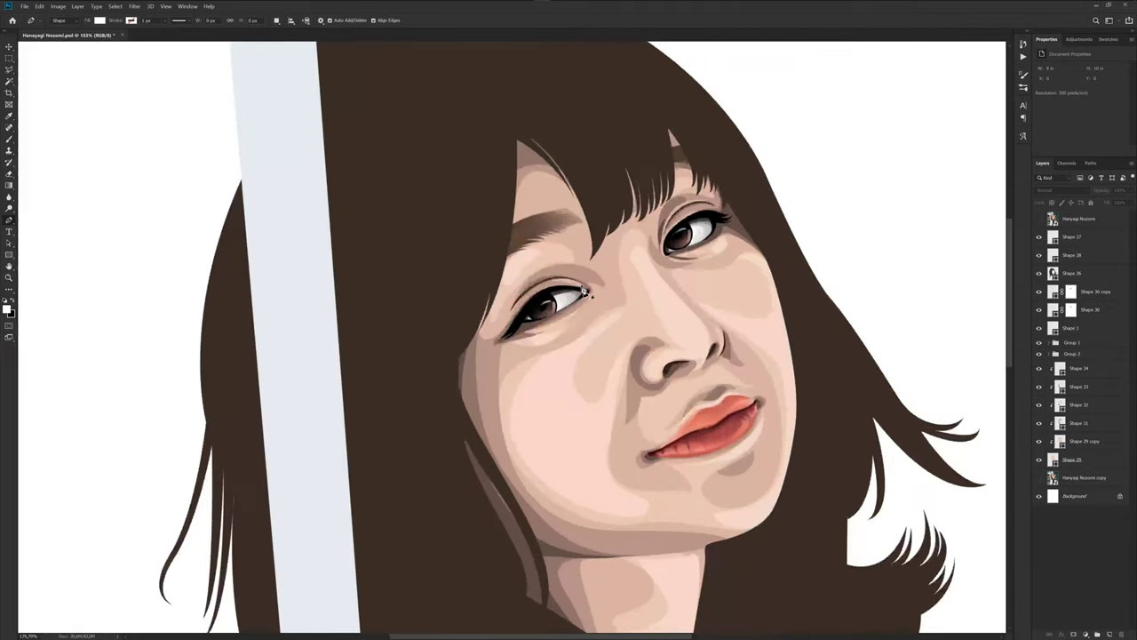
{"action": "scroll", "coordinate": [586, 293], "scroll_direction": "up", "scroll_amount": 2}
{"action": "scroll", "coordinate": [586, 293], "scroll_direction": "up", "scroll_amount": 1}
{"action": "left_click", "coordinate": [1077, 368]}
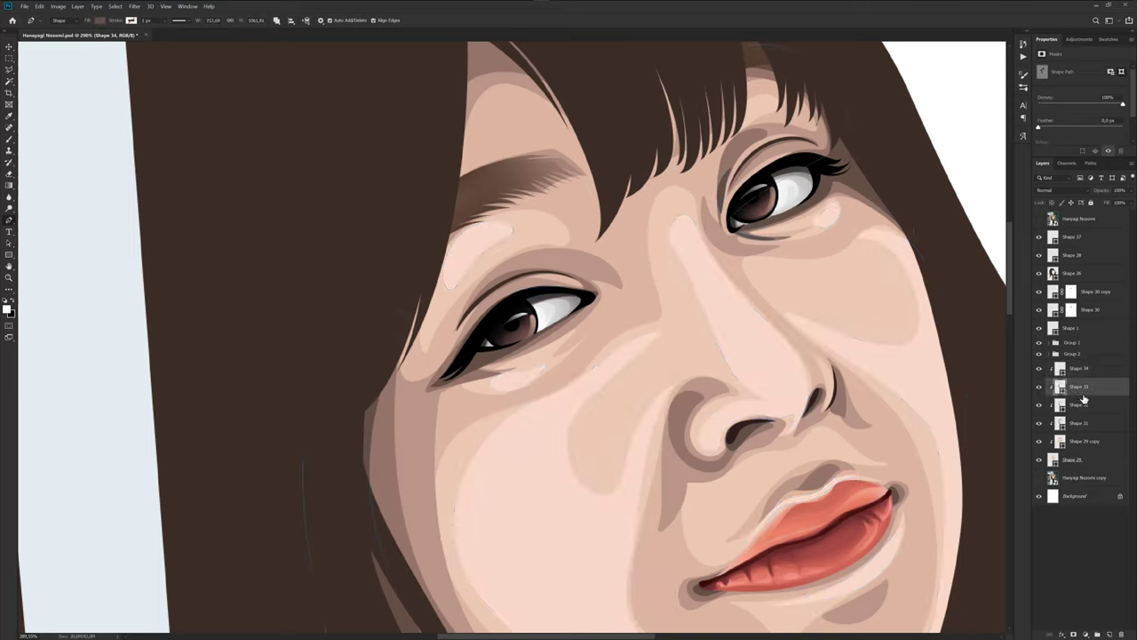
{"action": "left_click", "coordinate": [1083, 411]}
{"action": "left_click", "coordinate": [1082, 425]}
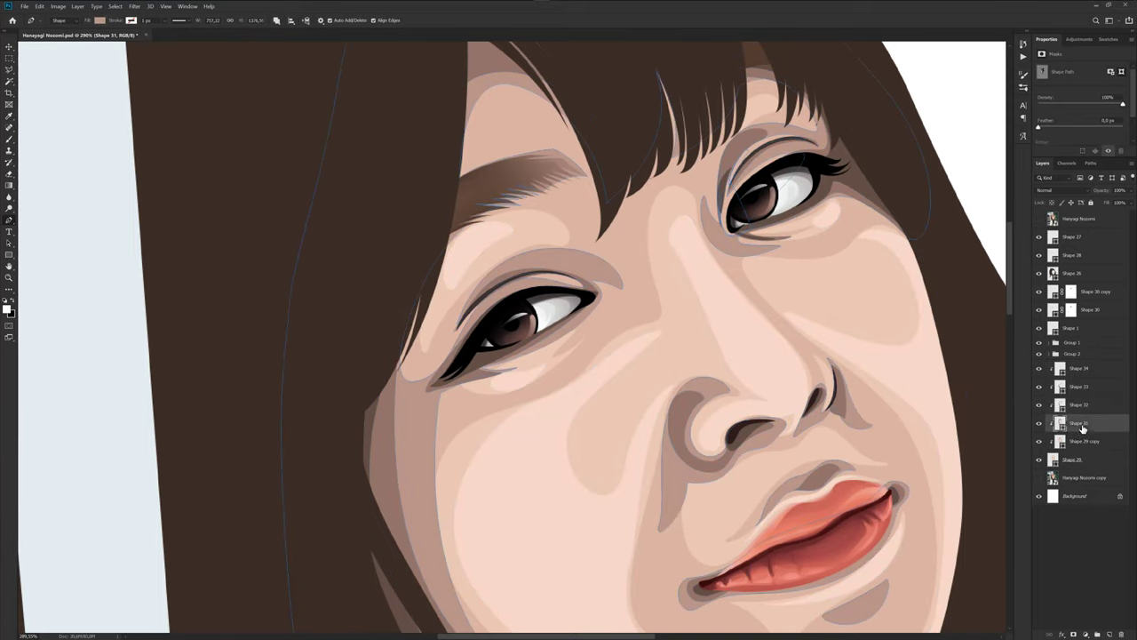
{"action": "left_click", "coordinate": [1083, 405]}
Drag the eyelid anchor handle to reshape the crease above the left eye, then save.
{"action": "scroll", "coordinate": [569, 273], "scroll_direction": "up", "scroll_amount": 2}
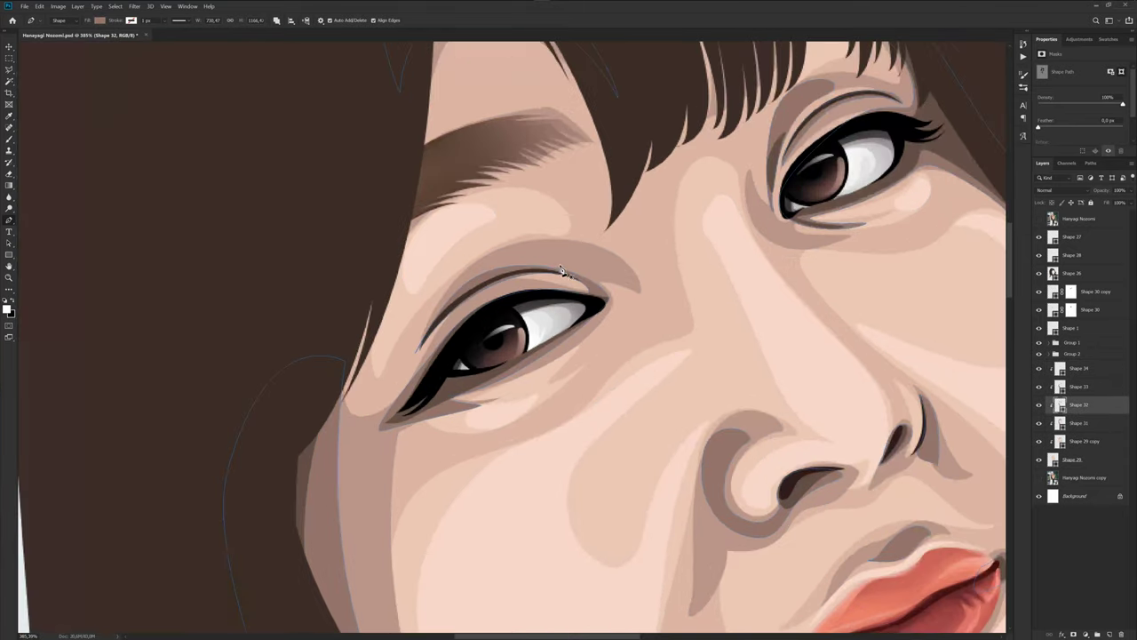
{"action": "scroll", "coordinate": [568, 272], "scroll_direction": "up", "scroll_amount": 1}
{"action": "left_click", "coordinate": [1038, 220]}
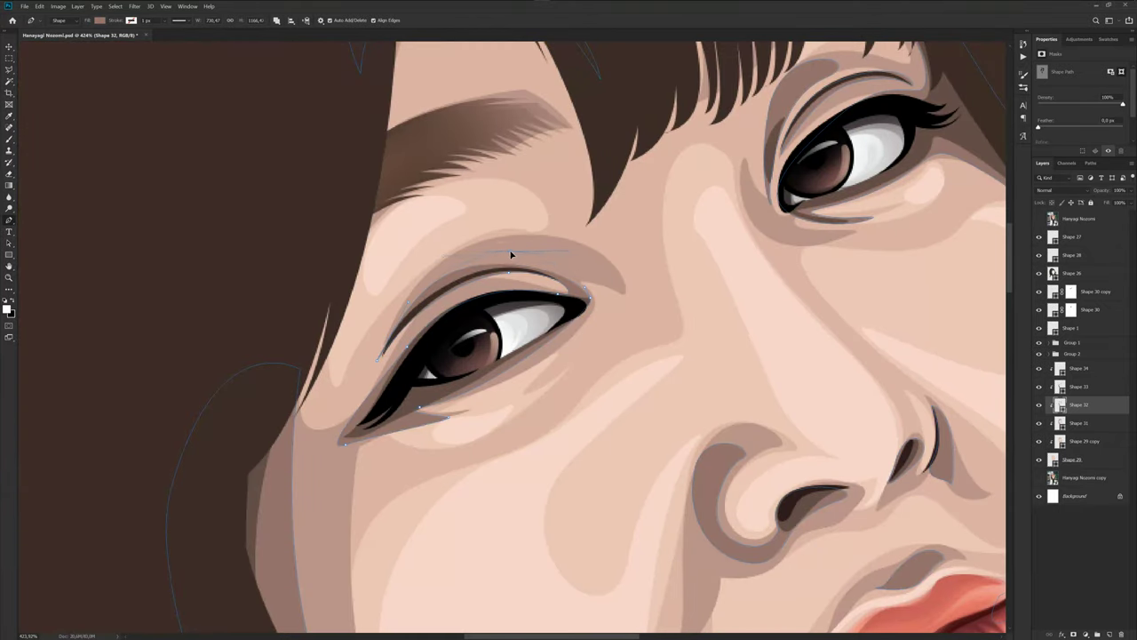
{"action": "left_click_drag", "start_coordinate": [516, 245], "coordinate": [551, 256]}
{"action": "left_click", "coordinate": [1080, 218]}
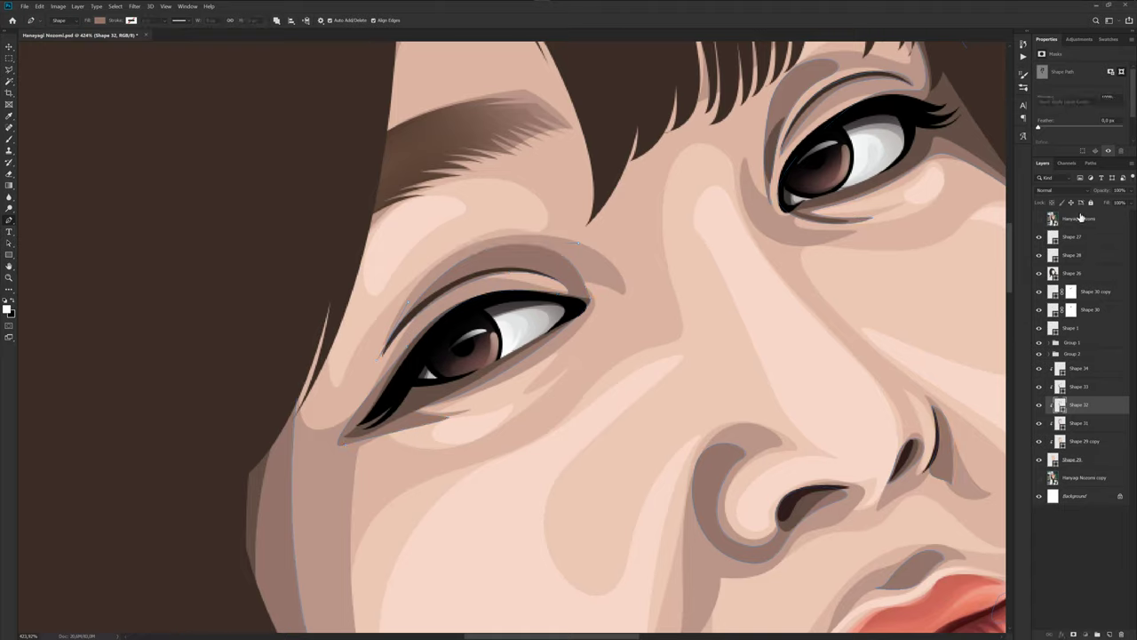
{"action": "scroll", "coordinate": [612, 310], "scroll_direction": "down", "scroll_amount": 4}
{"action": "scroll", "coordinate": [612, 309], "scroll_direction": "down", "scroll_amount": 4}
{"action": "scroll", "coordinate": [612, 309], "scroll_direction": "down", "scroll_amount": 2}
{"action": "key", "text": "ctrl+s"}
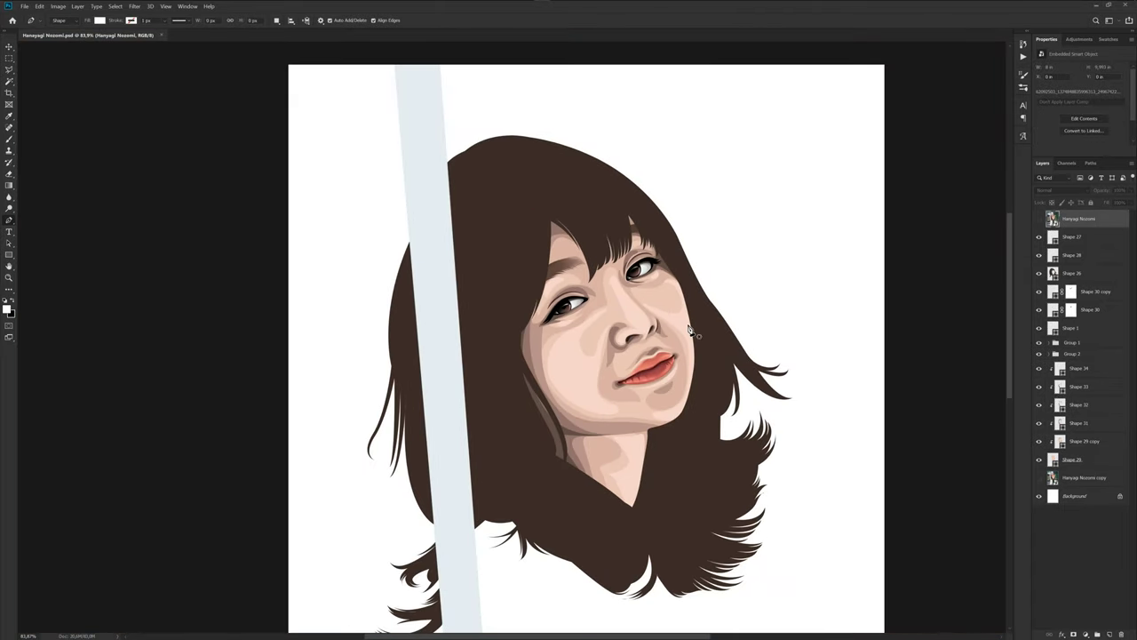
Select the Shape 34 layer and switch to the Pen tool.
{"action": "left_click", "coordinate": [1077, 368]}
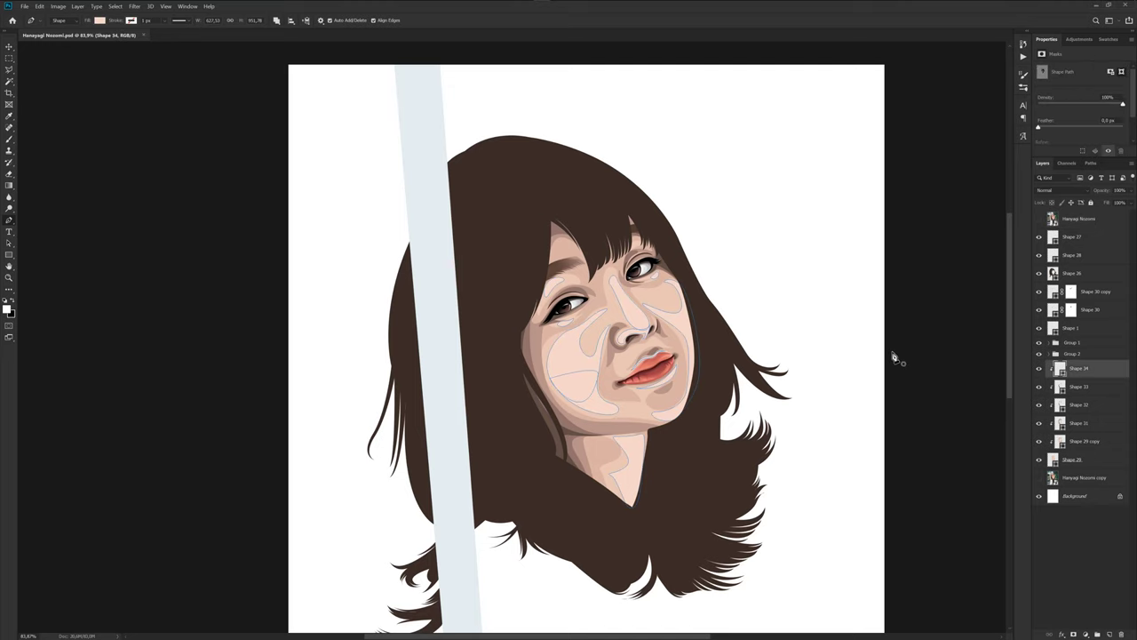
{"action": "key", "text": "o"}
{"action": "key", "text": "p"}
{"action": "scroll", "coordinate": [609, 291], "scroll_direction": "up", "scroll_amount": 2}
{"action": "scroll", "coordinate": [608, 291], "scroll_direction": "up", "scroll_amount": 5}
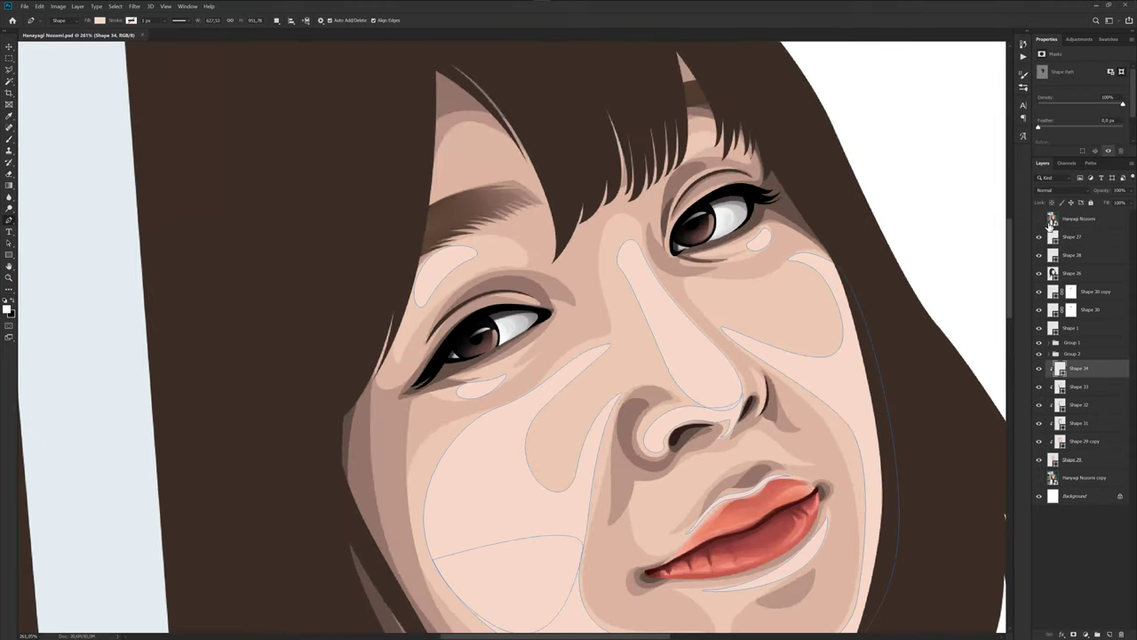
Trace a slim closed highlight path down the bridge of the nose as Shape 35.
{"action": "left_click", "coordinate": [1041, 220]}
{"action": "left_click", "coordinate": [1041, 220]}
{"action": "scroll", "coordinate": [652, 297], "scroll_direction": "up", "scroll_amount": 2}
{"action": "left_click_drag", "start_coordinate": [657, 284], "coordinate": [711, 351]}
{"action": "scroll", "coordinate": [693, 343], "scroll_direction": "down", "scroll_amount": 1}
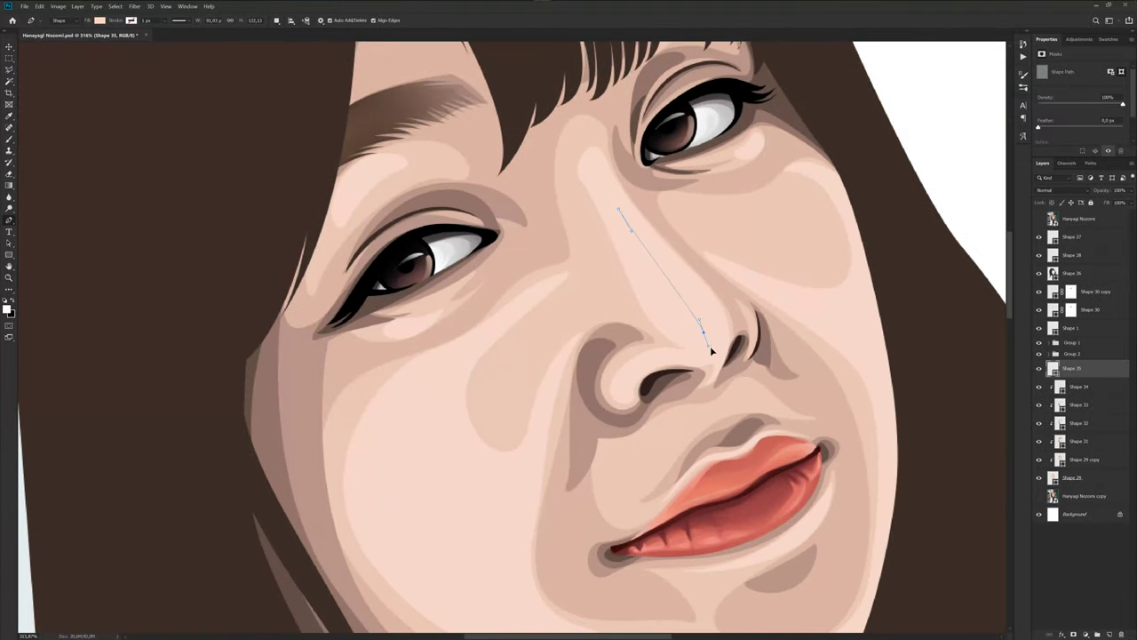
{"action": "left_click_drag", "start_coordinate": [643, 219], "coordinate": [635, 210]}
{"action": "left_click", "coordinate": [619, 209]}
Clip Shape 35 to the skin and set its fill to #ffe8dd, with the photo hidden.
{"action": "left_click", "coordinate": [1073, 371], "text": "alt"}
{"action": "left_click", "coordinate": [1039, 219]}
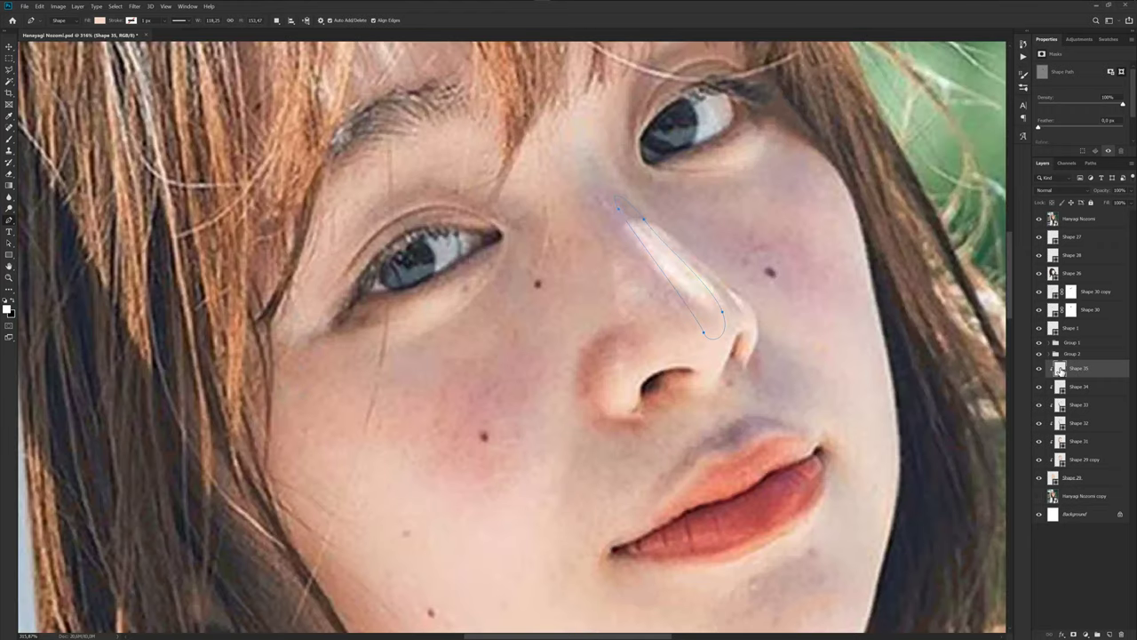
{"action": "double_click", "coordinate": [1060, 371]}
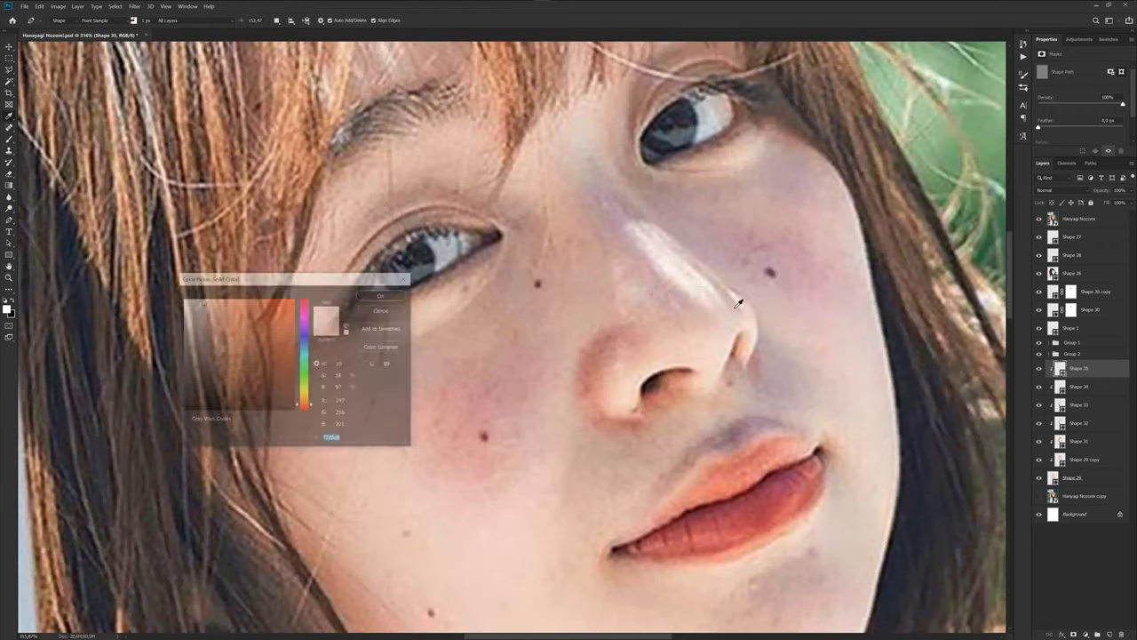
{"action": "left_click", "coordinate": [383, 294]}
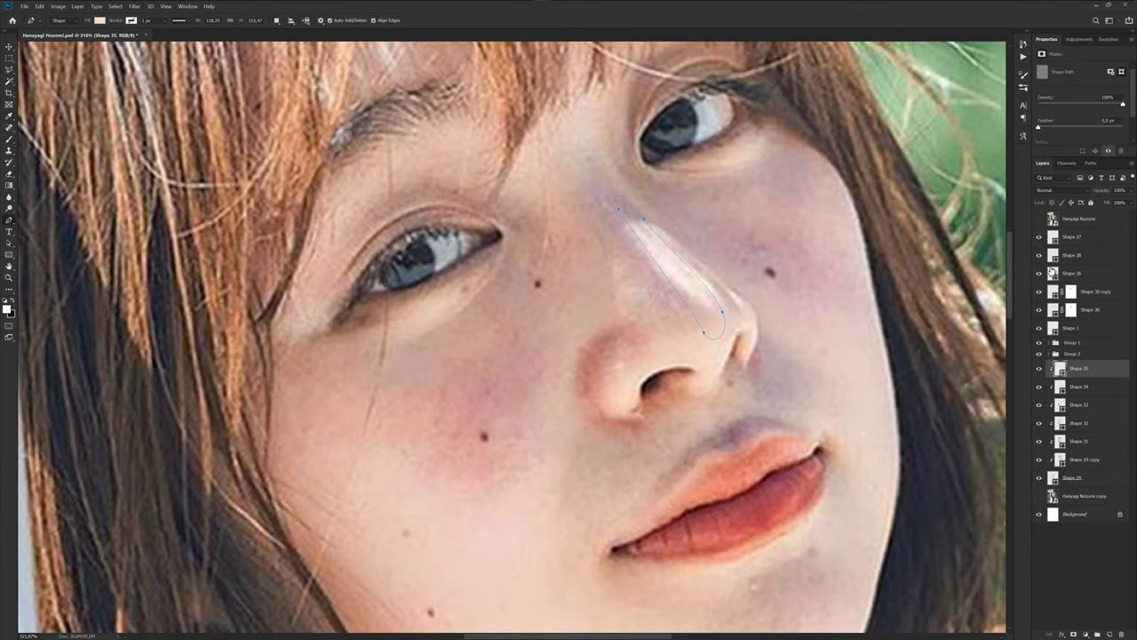
{"action": "left_click", "coordinate": [1039, 219]}
{"action": "double_click", "coordinate": [1060, 368]}
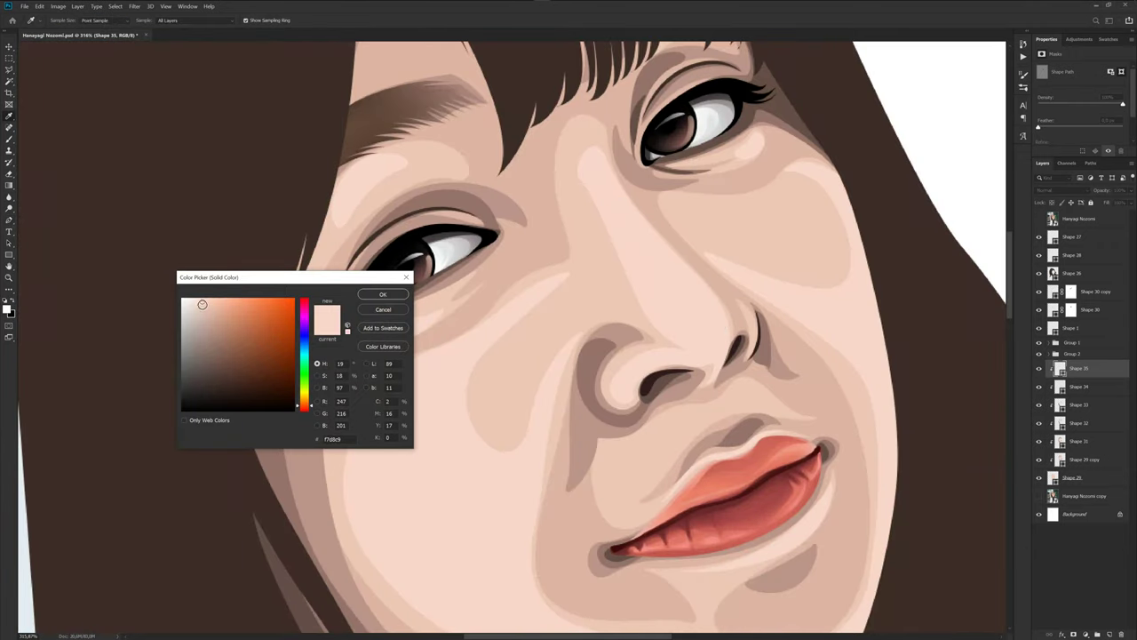
{"action": "left_click_drag", "start_coordinate": [202, 304], "coordinate": [196, 298]}
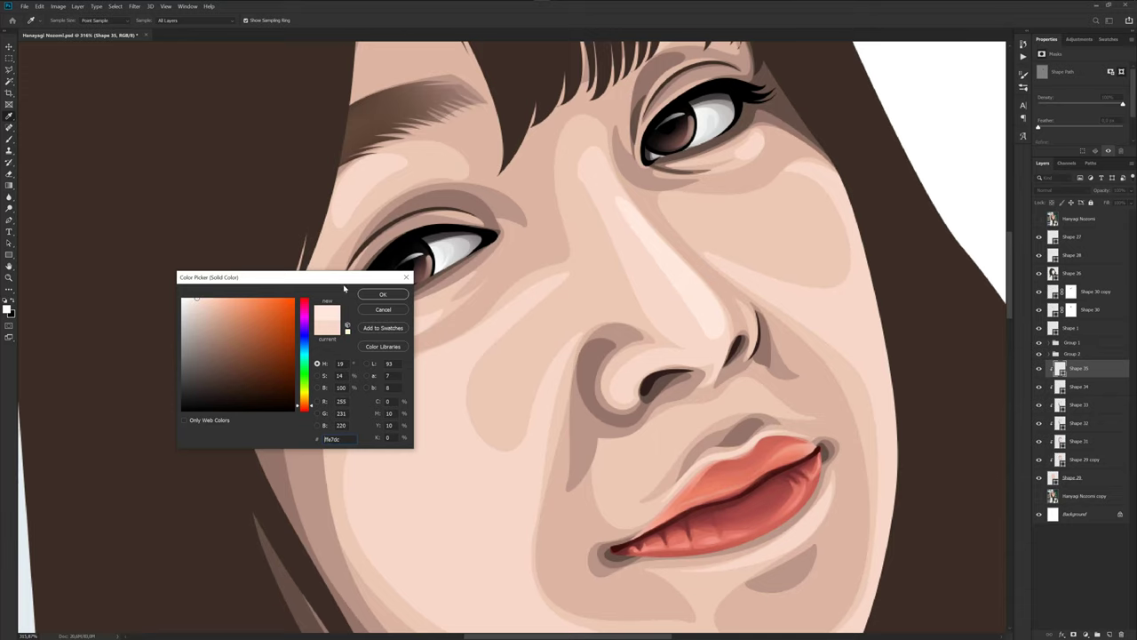
{"action": "left_click", "coordinate": [383, 294]}
{"action": "scroll", "coordinate": [620, 340], "scroll_direction": "down", "scroll_amount": 2}
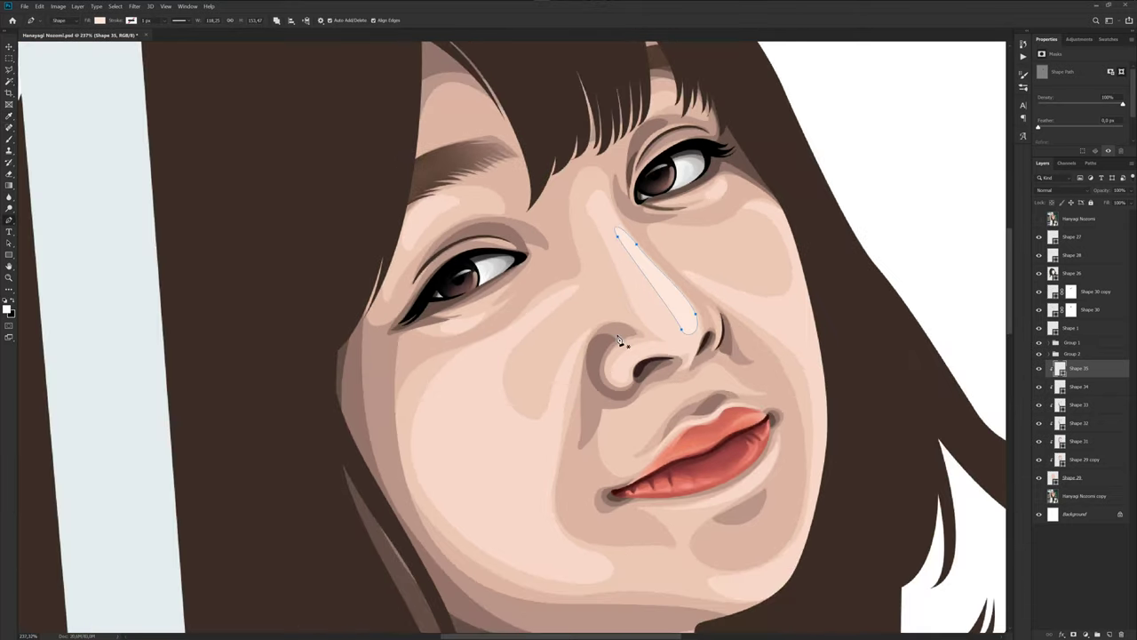
{"action": "scroll", "coordinate": [619, 340], "scroll_direction": "down", "scroll_amount": 2}
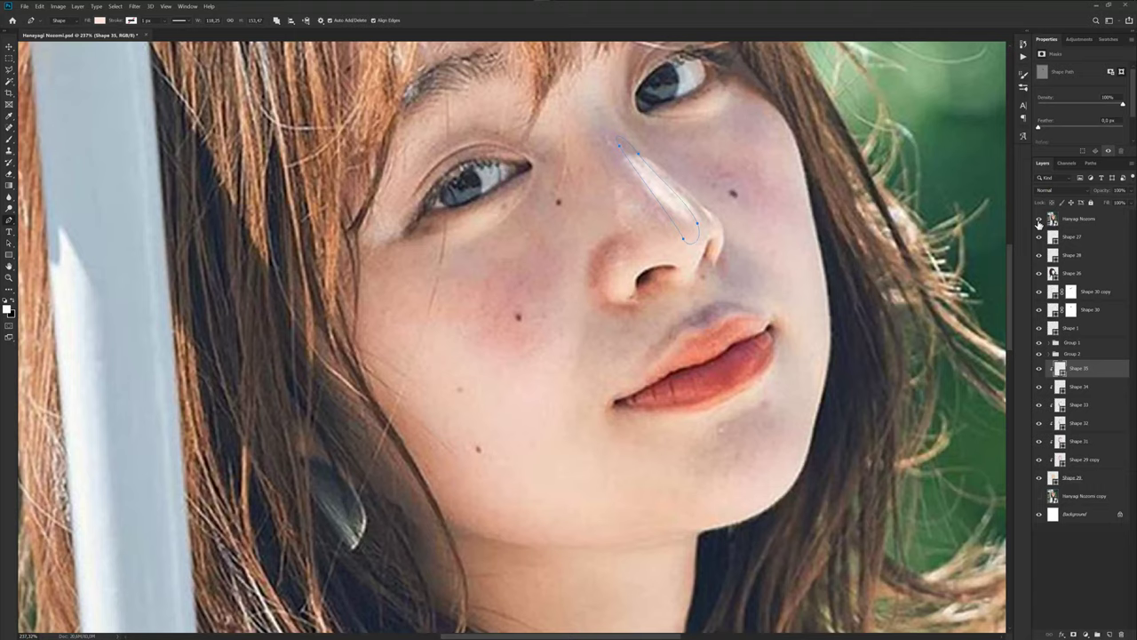
{"action": "left_click", "coordinate": [1038, 219]}
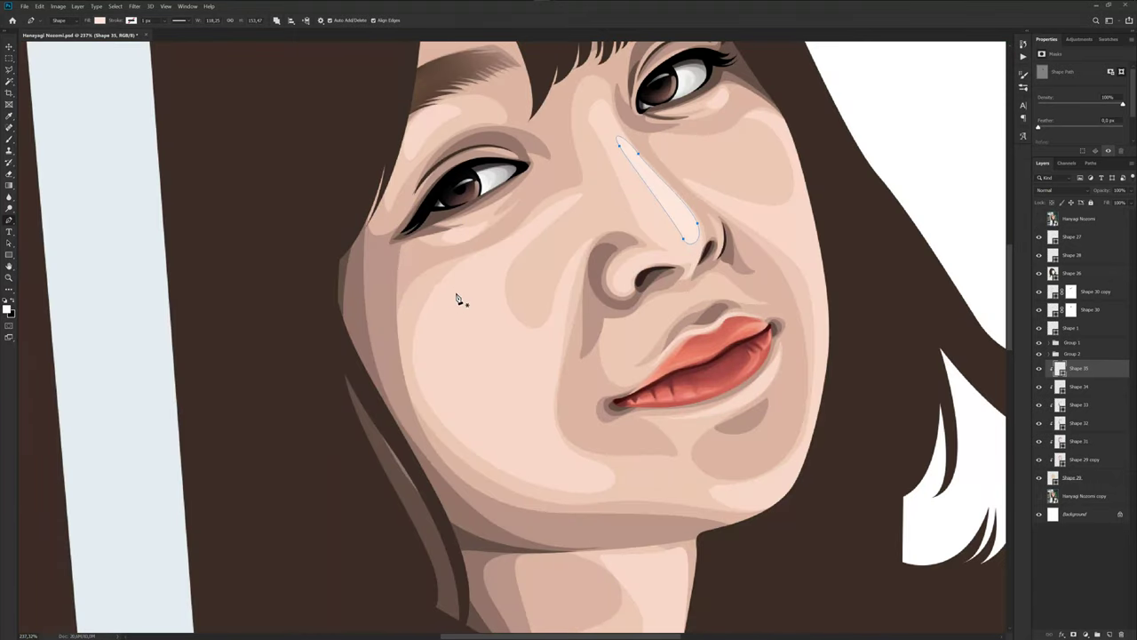
Finish and close the teardrop-shaped cheek highlight outline.
{"action": "left_click_drag", "start_coordinate": [462, 422], "coordinate": [509, 440]}
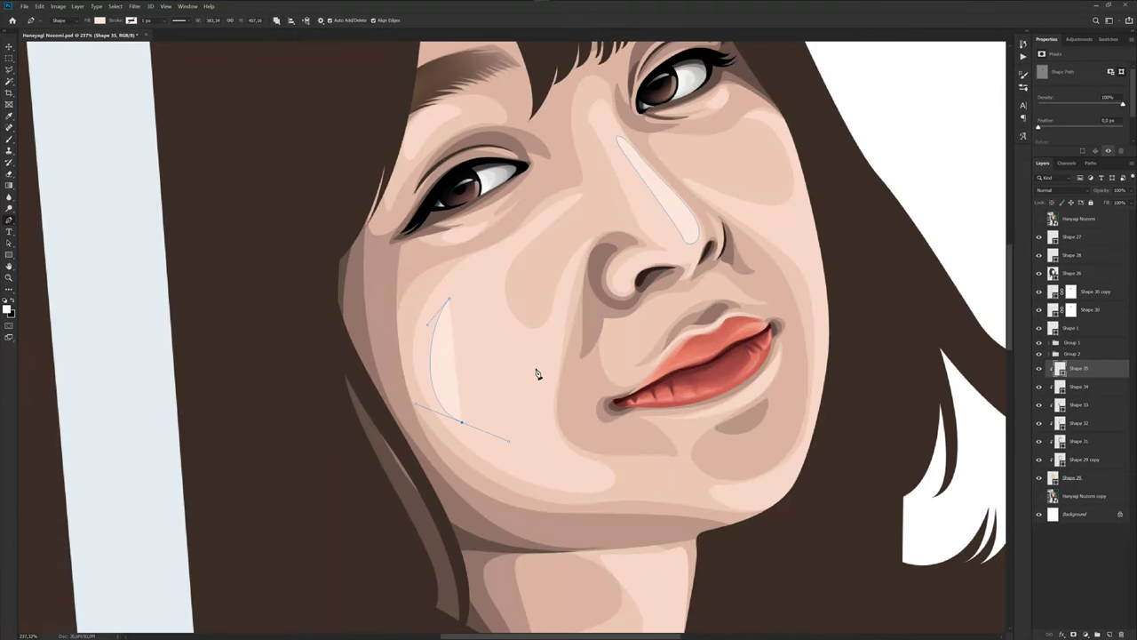
{"action": "left_click_drag", "start_coordinate": [535, 357], "coordinate": [500, 313]}
{"action": "left_click", "coordinate": [449, 300]}
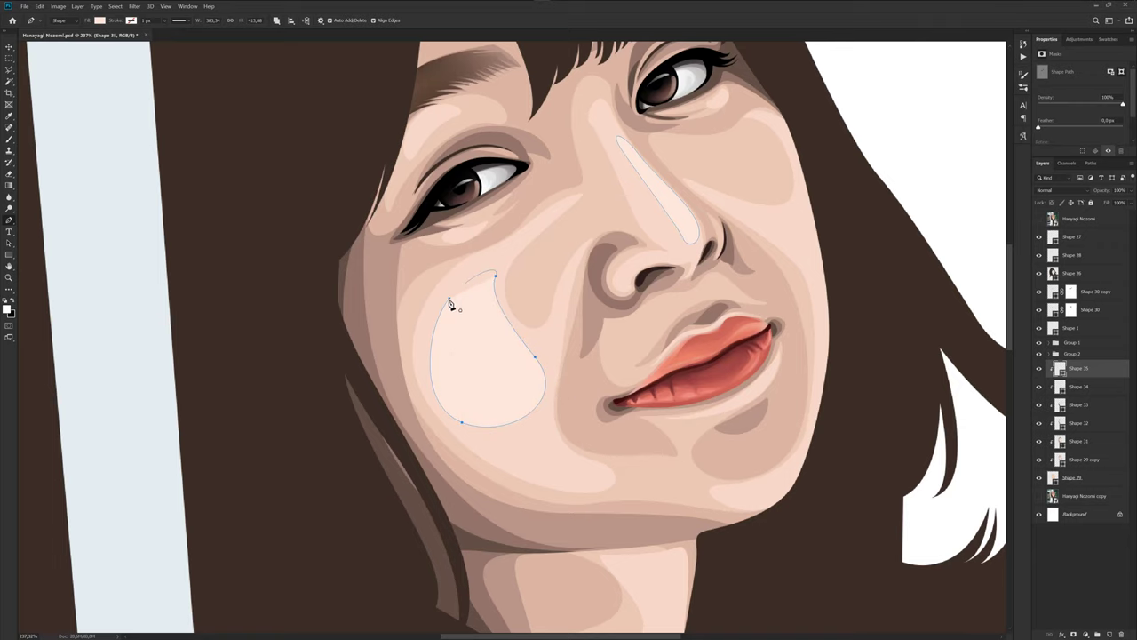
{"action": "scroll", "coordinate": [489, 303], "scroll_direction": "down", "scroll_amount": 3}
{"action": "scroll", "coordinate": [634, 316], "scroll_direction": "up", "scroll_amount": 2}
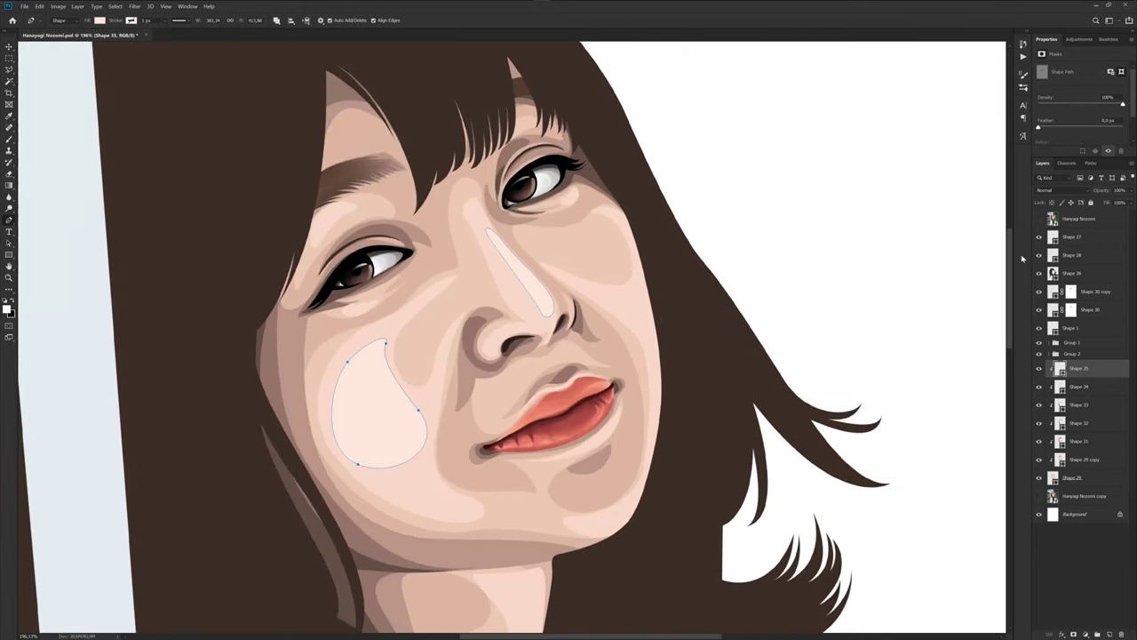
Trace a highlight path down the right cheek to the jawline, checking the reference photo.
{"action": "left_click", "coordinate": [1039, 219]}
{"action": "left_click", "coordinate": [1038, 218]}
{"action": "scroll", "coordinate": [667, 244], "scroll_direction": "up", "scroll_amount": 2}
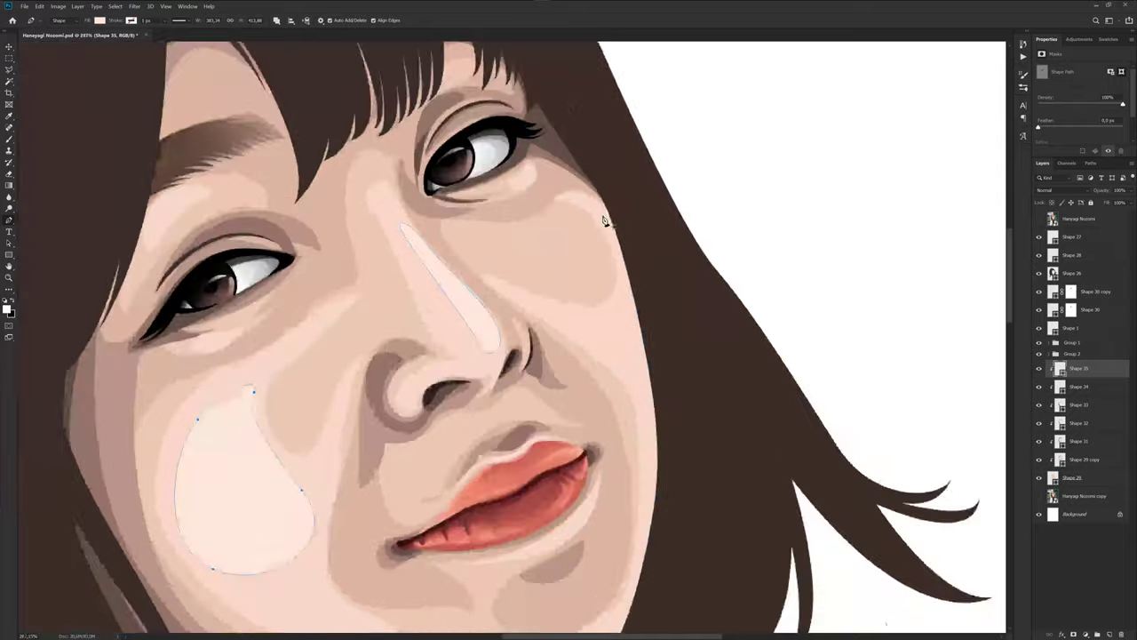
{"action": "left_click_drag", "start_coordinate": [597, 206], "coordinate": [608, 233]}
{"action": "scroll", "coordinate": [611, 249], "scroll_direction": "down", "scroll_amount": 2}
{"action": "left_click_drag", "start_coordinate": [633, 332], "coordinate": [648, 398]}
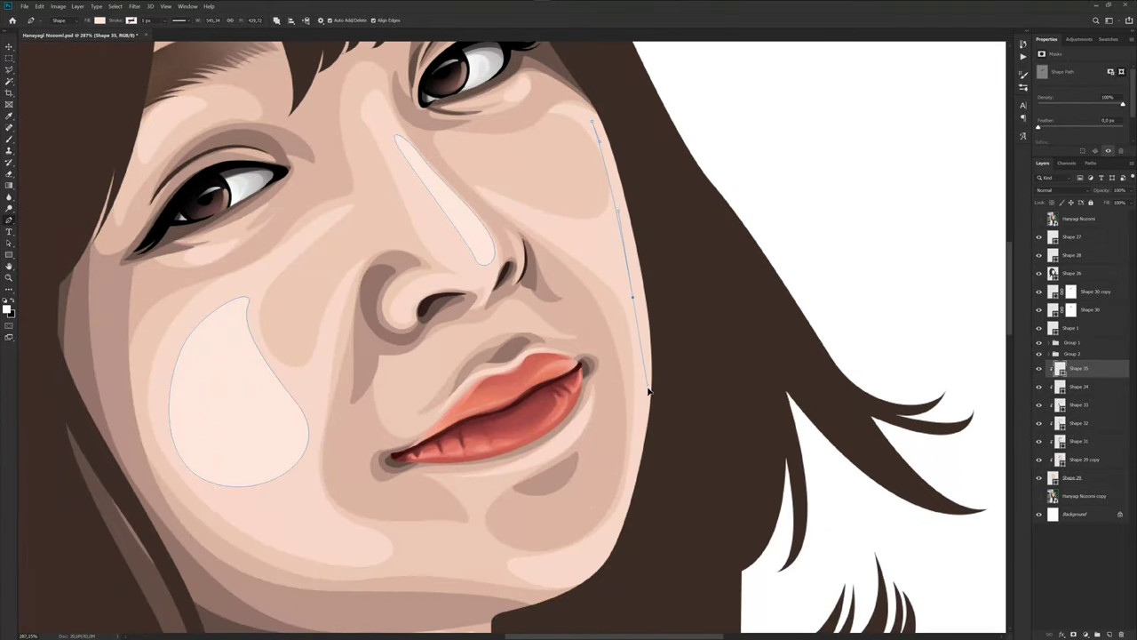
{"action": "left_click_drag", "start_coordinate": [616, 514], "coordinate": [597, 528]}
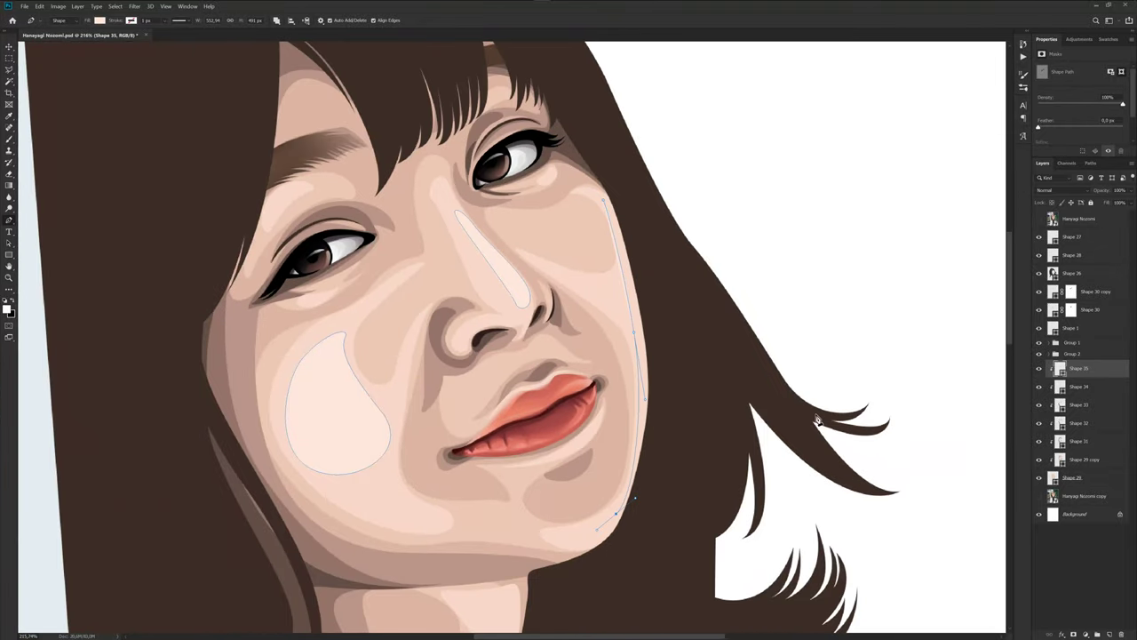
{"action": "left_click", "coordinate": [1038, 219]}
{"action": "scroll", "coordinate": [661, 501], "scroll_direction": "up", "scroll_amount": 2}
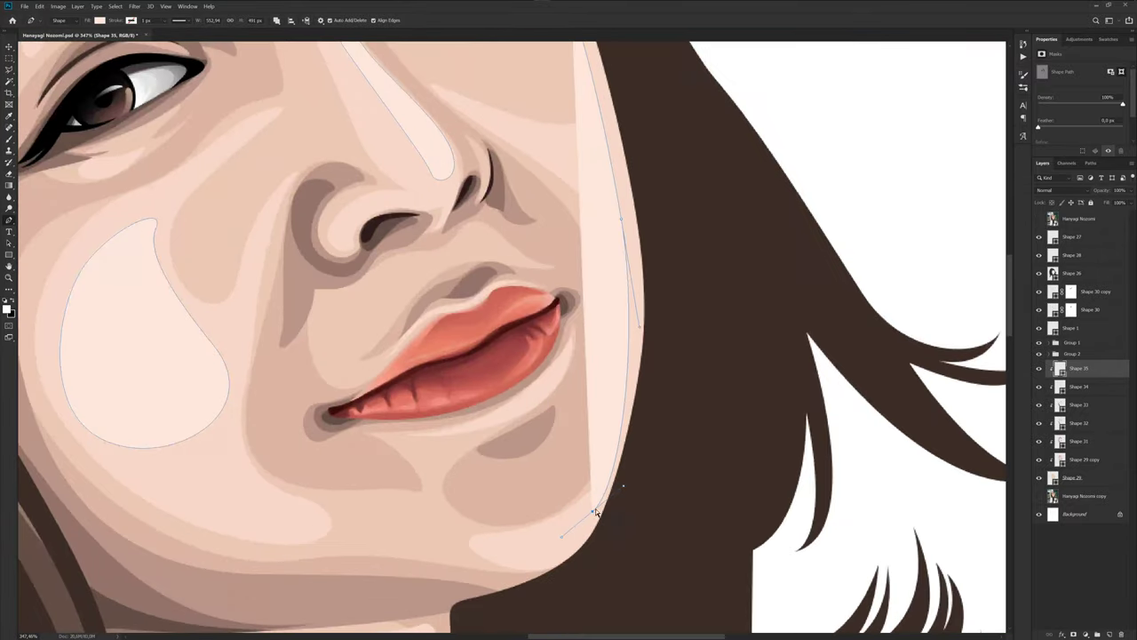
{"action": "scroll", "coordinate": [602, 516], "scroll_direction": "up", "scroll_amount": 1}
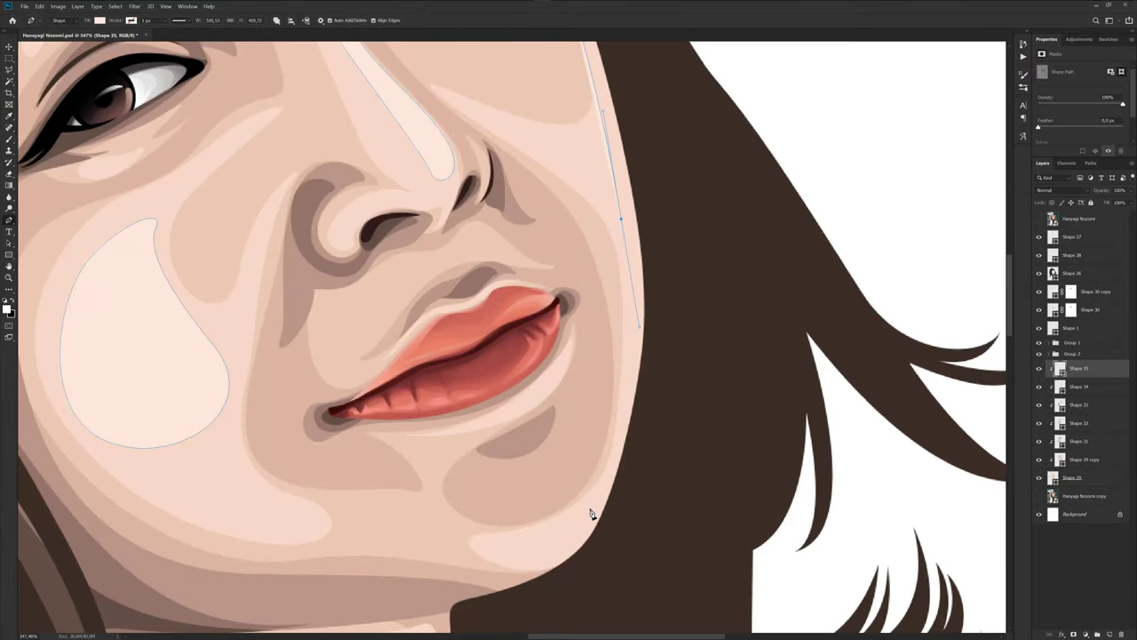
Continue the jawline highlight through the chin and back up the cheek edge.
{"action": "left_click_drag", "start_coordinate": [503, 549], "coordinate": [488, 570]}
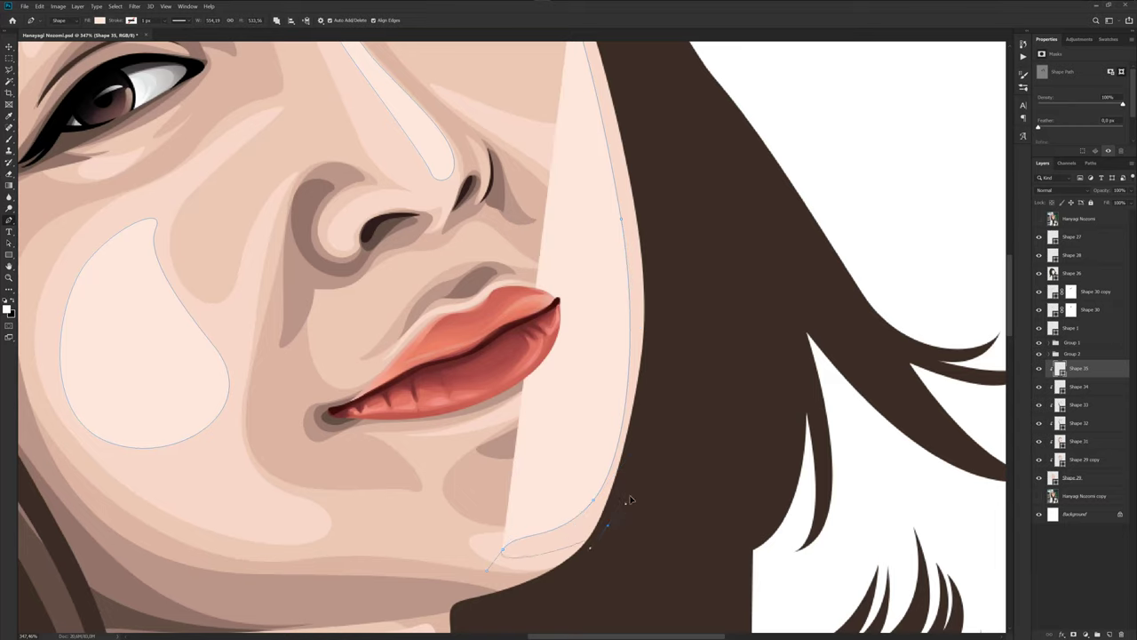
{"action": "left_click_drag", "start_coordinate": [607, 526], "coordinate": [638, 459]}
{"action": "scroll", "coordinate": [662, 403], "scroll_direction": "down", "scroll_amount": 2}
{"action": "left_click_drag", "start_coordinate": [669, 286], "coordinate": [667, 166]}
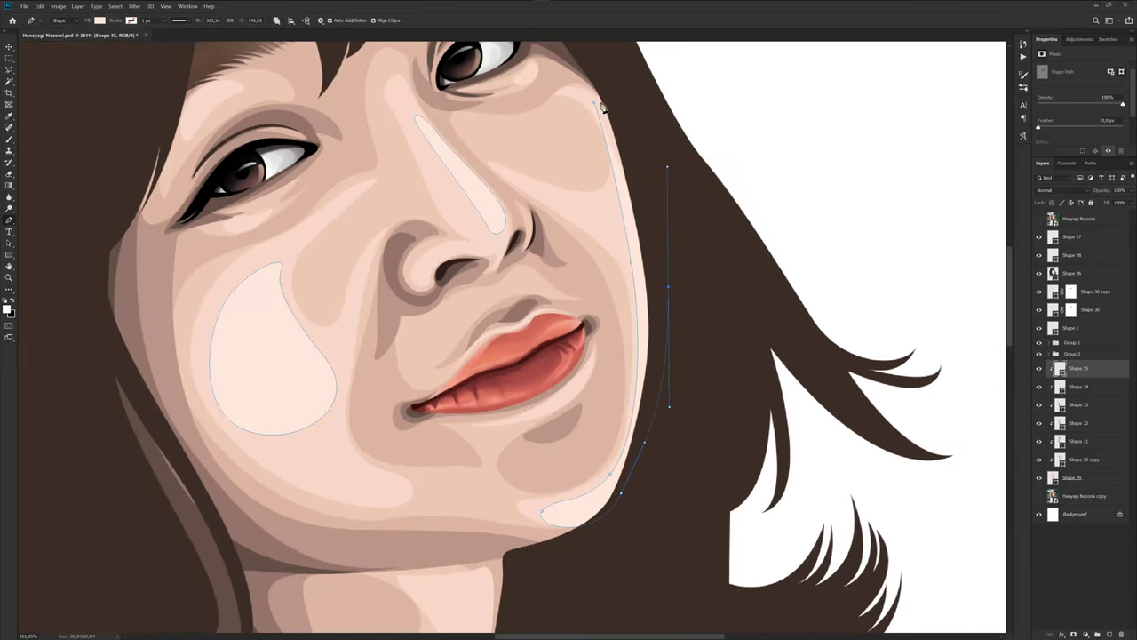
{"action": "scroll", "coordinate": [652, 190], "scroll_direction": "down", "scroll_amount": 1}
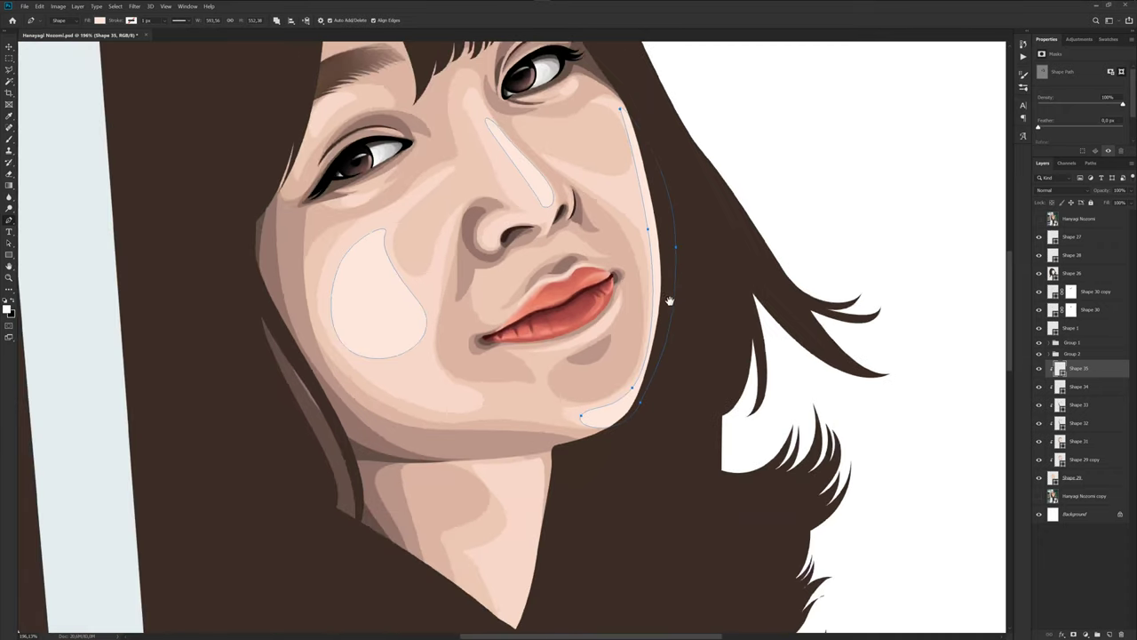
{"action": "left_click_drag", "start_coordinate": [660, 358], "coordinate": [720, 385]}
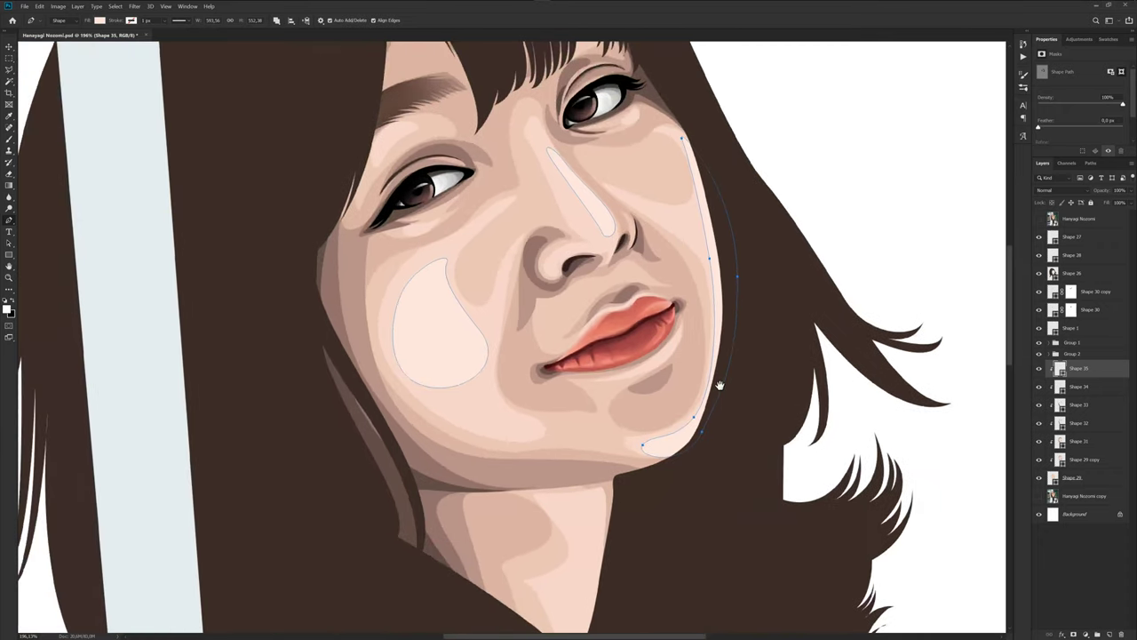
{"action": "left_click", "coordinate": [1038, 219]}
{"action": "scroll", "coordinate": [667, 381], "scroll_direction": "up", "scroll_amount": 3}
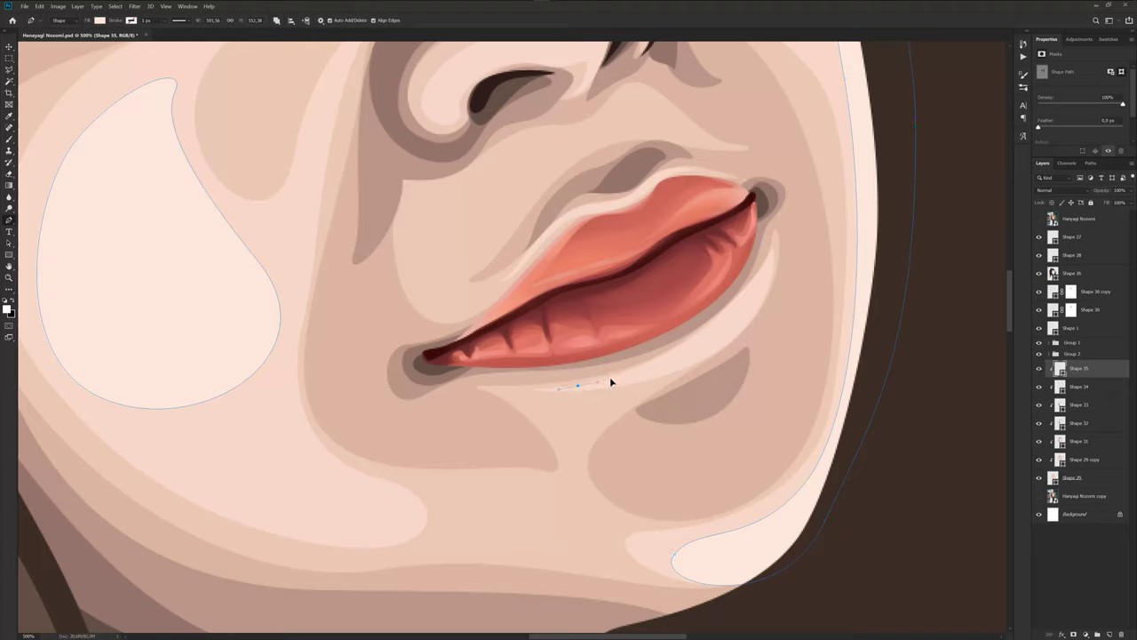
Draw a thin crescent sliver under the lower lip, closing it at its start.
{"action": "left_click_drag", "start_coordinate": [689, 339], "coordinate": [725, 318]}
{"action": "left_click", "coordinate": [775, 249]}
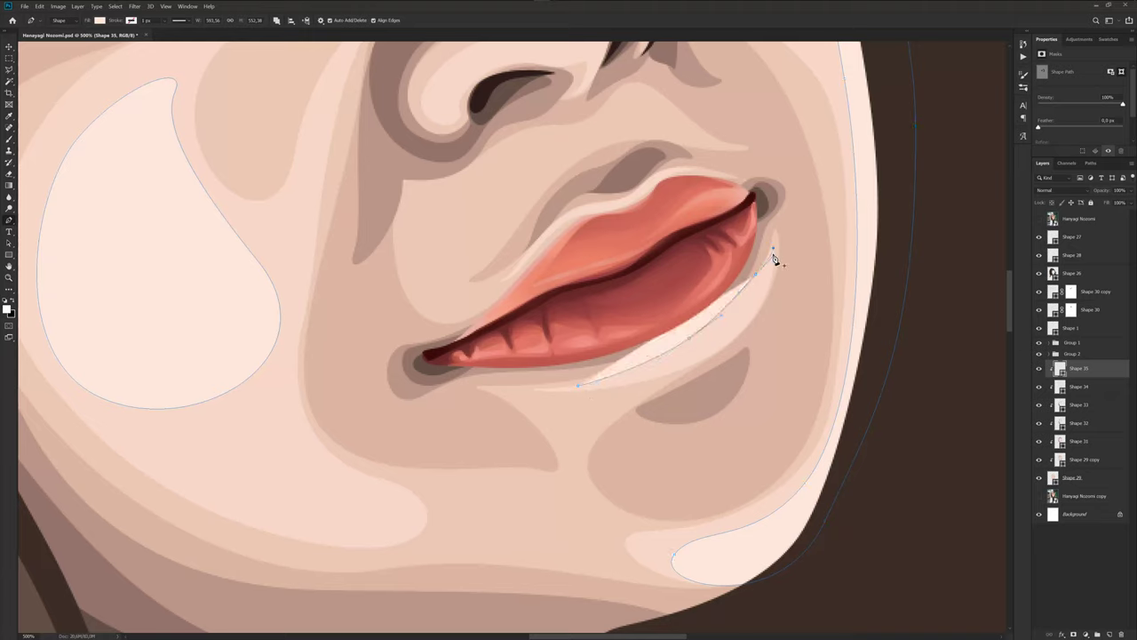
{"action": "left_click_drag", "start_coordinate": [675, 364], "coordinate": [602, 397]}
{"action": "scroll", "coordinate": [613, 391], "scroll_direction": "down", "scroll_amount": 3}
{"action": "scroll", "coordinate": [762, 304], "scroll_direction": "down", "scroll_amount": 2}
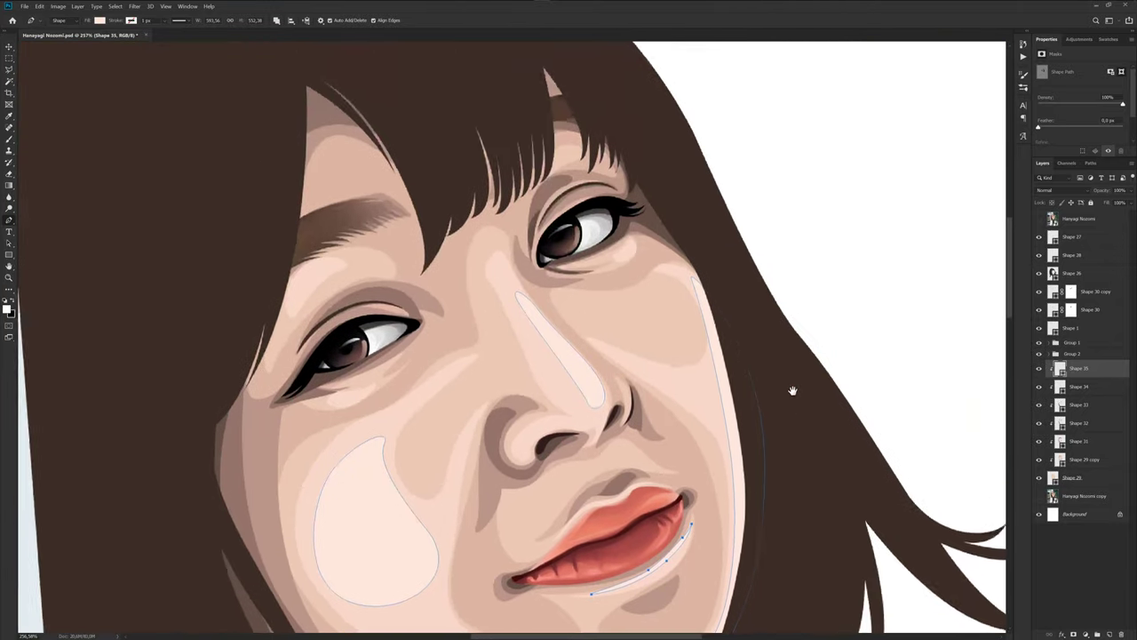
{"action": "scroll", "coordinate": [767, 393], "scroll_direction": "up", "scroll_amount": 1}
{"action": "scroll", "coordinate": [838, 376], "scroll_direction": "down", "scroll_amount": 1}
{"action": "left_click_drag", "start_coordinate": [805, 374], "coordinate": [818, 348]}
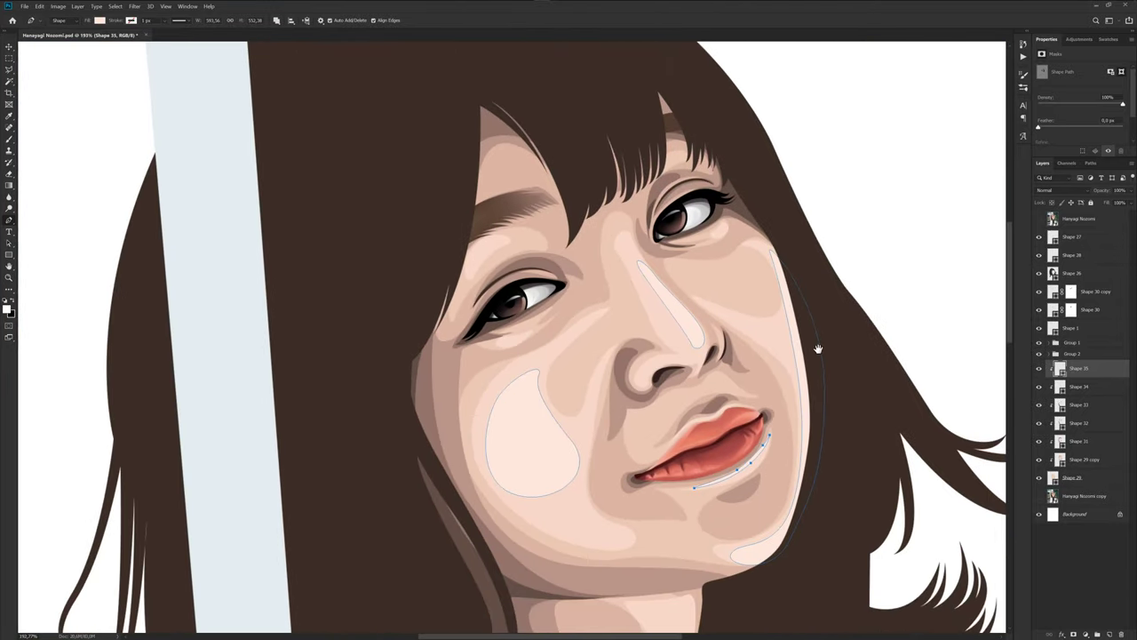
{"action": "left_click", "coordinate": [1040, 220]}
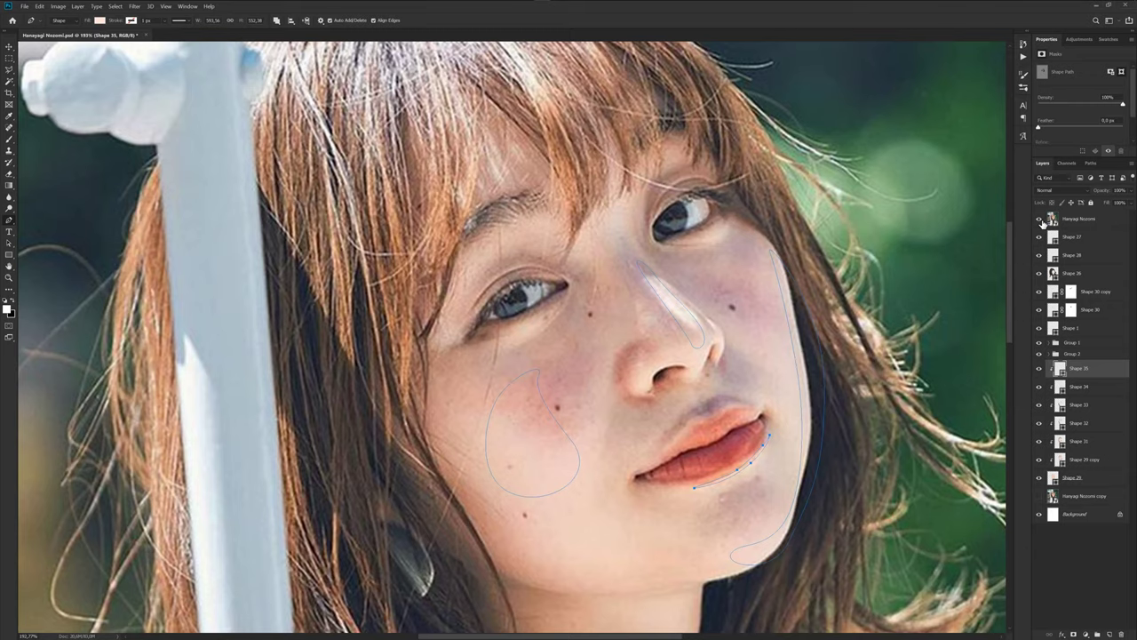
{"action": "left_click", "coordinate": [1041, 219]}
{"action": "scroll", "coordinate": [719, 335], "scroll_direction": "down", "scroll_amount": 1}
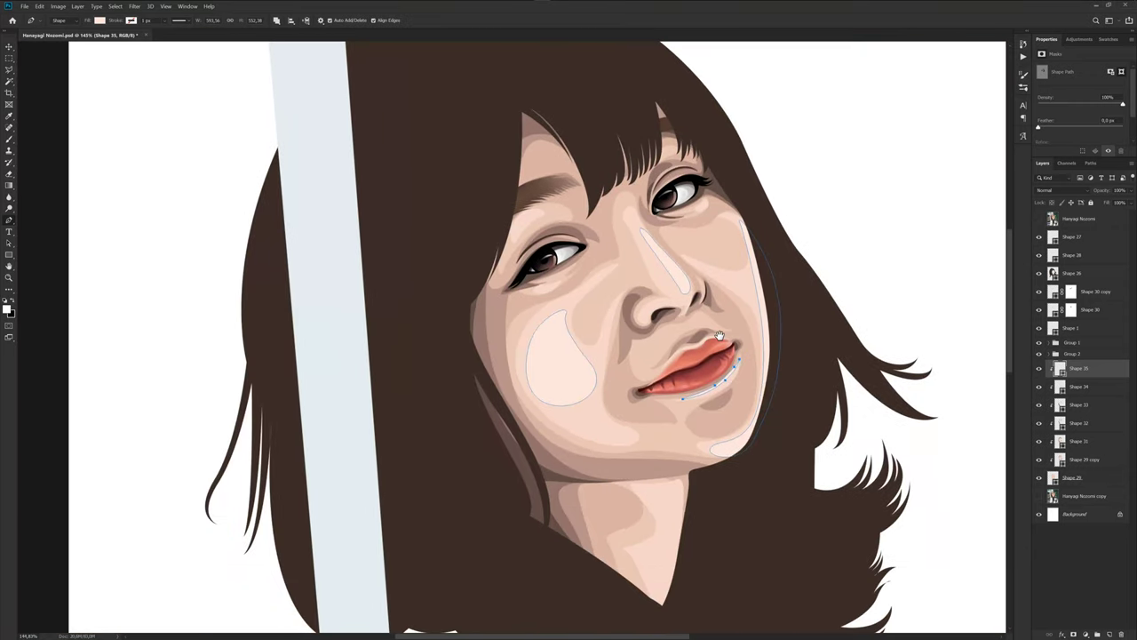
Stop editing the highlight shape and save the document.
{"action": "left_click", "coordinate": [1091, 483]}
{"action": "left_click", "coordinate": [1087, 343]}
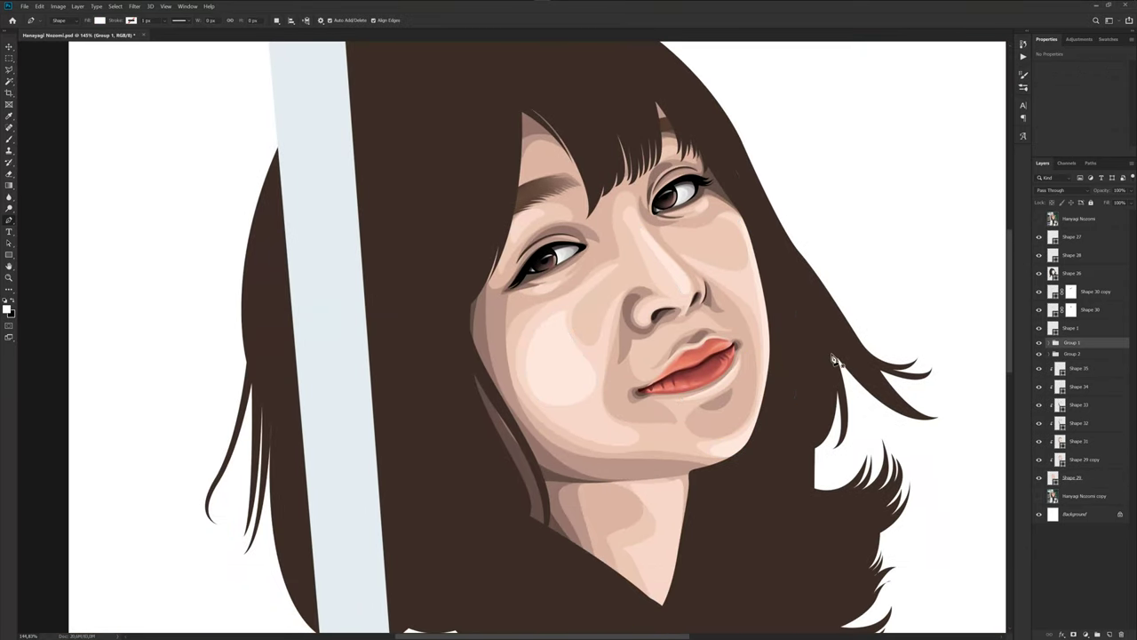
{"action": "key", "text": "ctrl+s"}
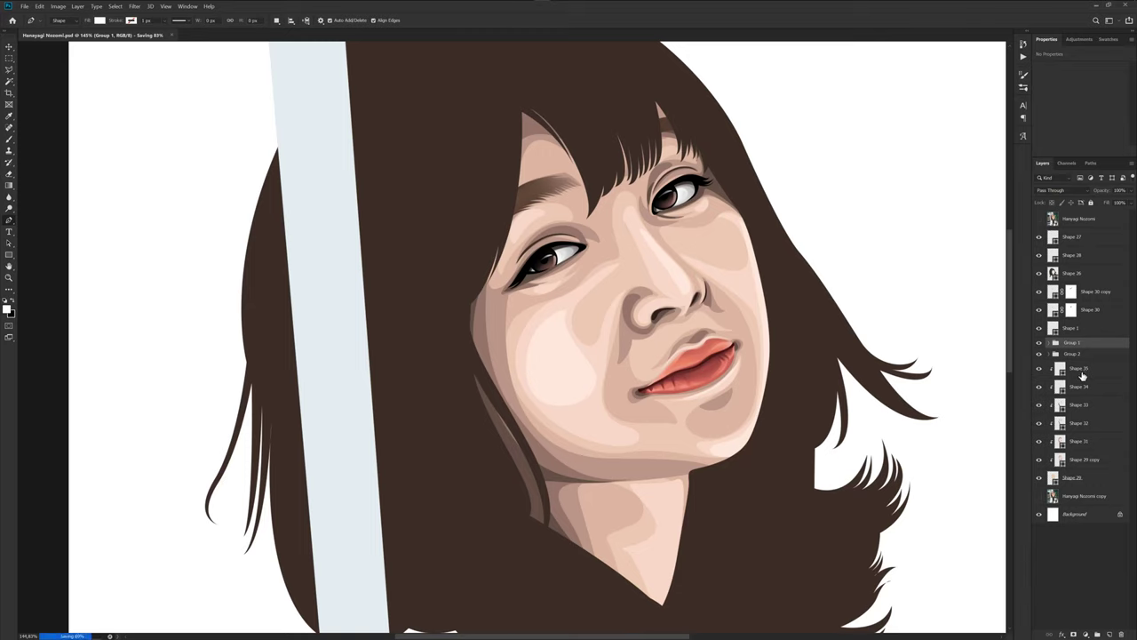
Draw a closed slim highlight outline down the nose bridge to the tip.
{"action": "left_click", "coordinate": [1084, 370]}
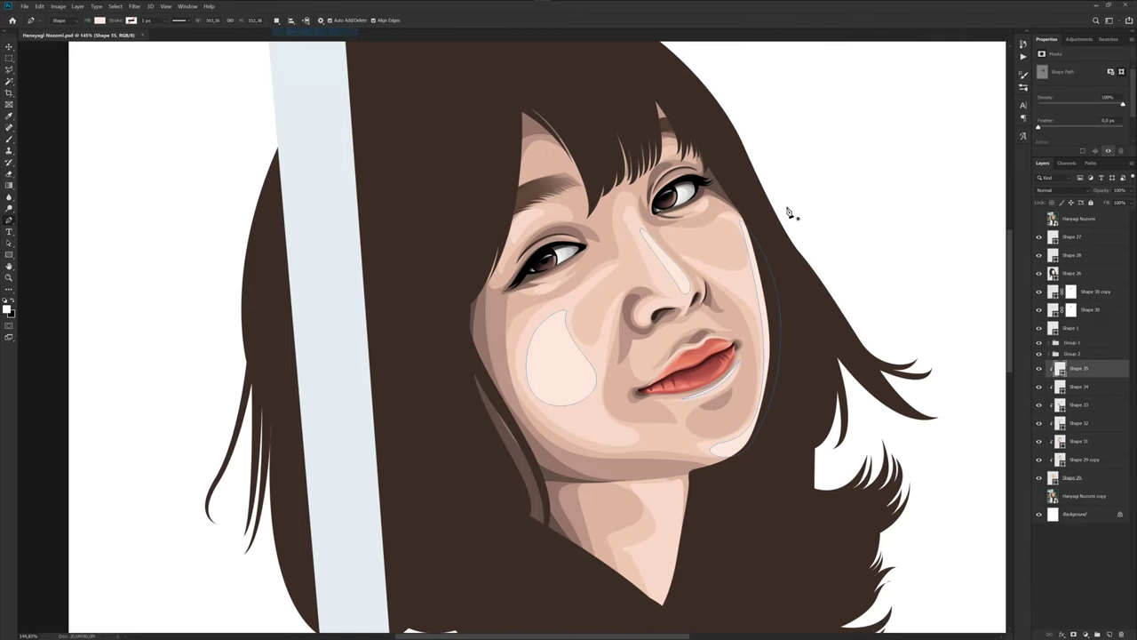
{"action": "left_click", "coordinate": [1040, 220]}
{"action": "scroll", "coordinate": [673, 267], "scroll_direction": "up", "scroll_amount": 3}
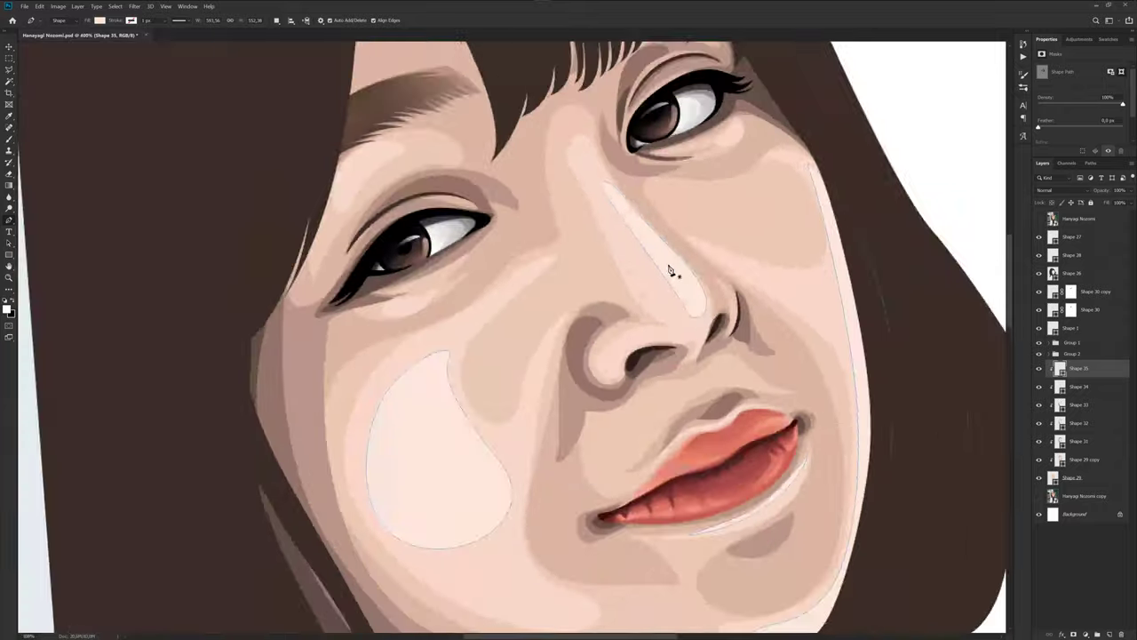
{"action": "scroll", "coordinate": [673, 267], "scroll_direction": "up", "scroll_amount": 2}
{"action": "left_click", "coordinate": [609, 177]}
{"action": "left_click", "coordinate": [706, 286]}
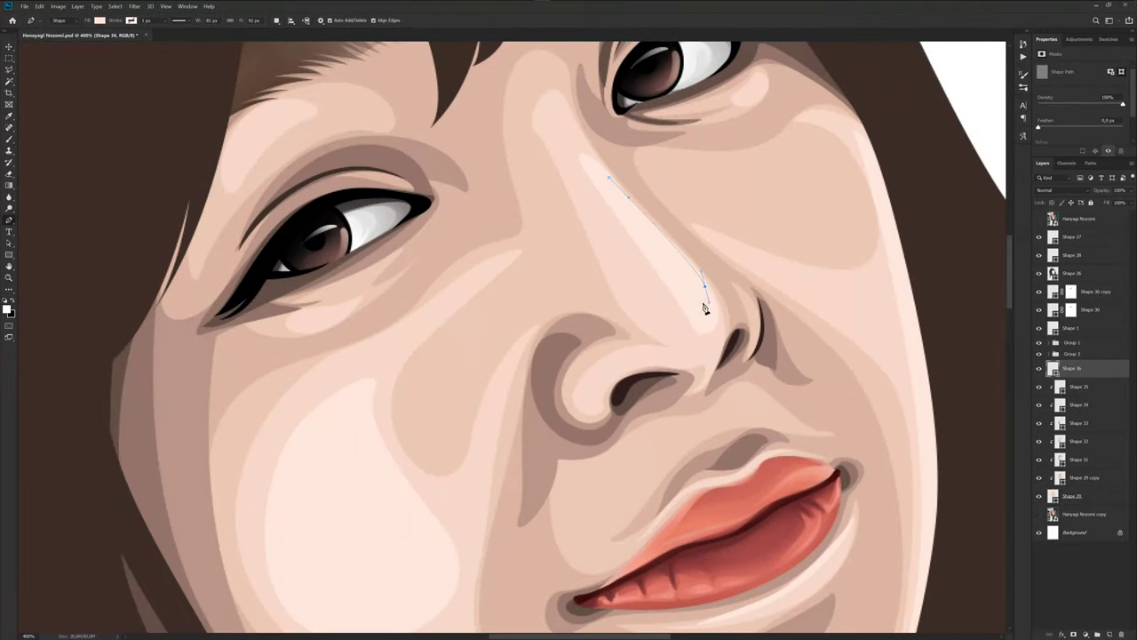
{"action": "left_click", "coordinate": [702, 309]}
{"action": "left_click", "coordinate": [675, 273]}
{"action": "left_click", "coordinate": [609, 179]}
Fill the new Shape 36 nose highlight with near-white #fff9f7.
{"action": "double_click", "coordinate": [1060, 370]}
{"action": "left_click_drag", "start_coordinate": [196, 298], "coordinate": [184, 293]}
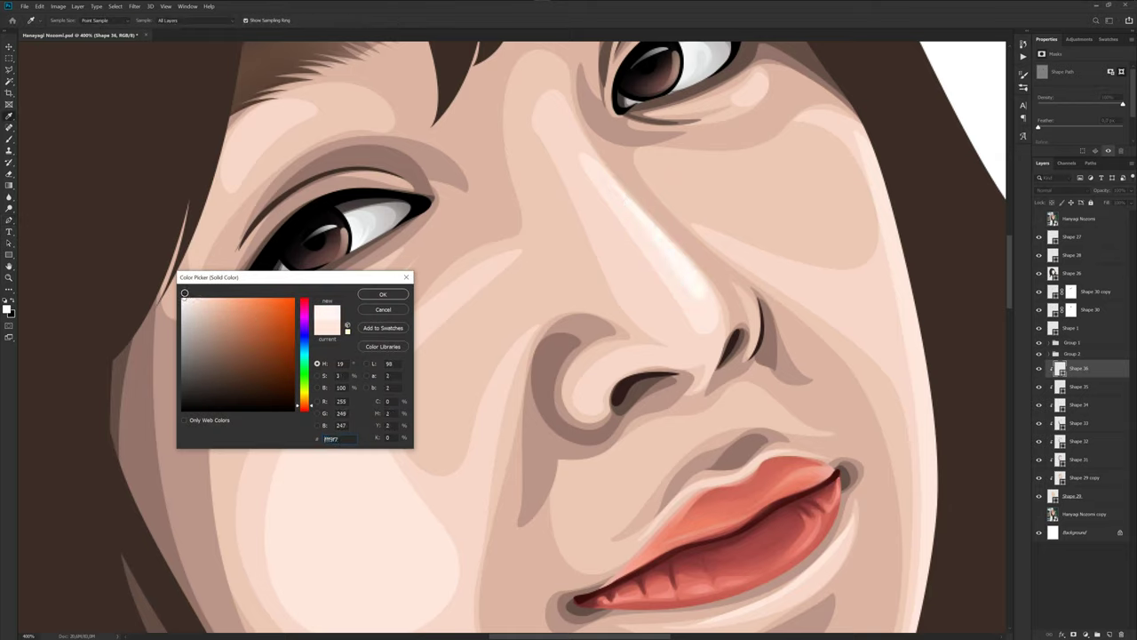
{"action": "left_click", "coordinate": [383, 294]}
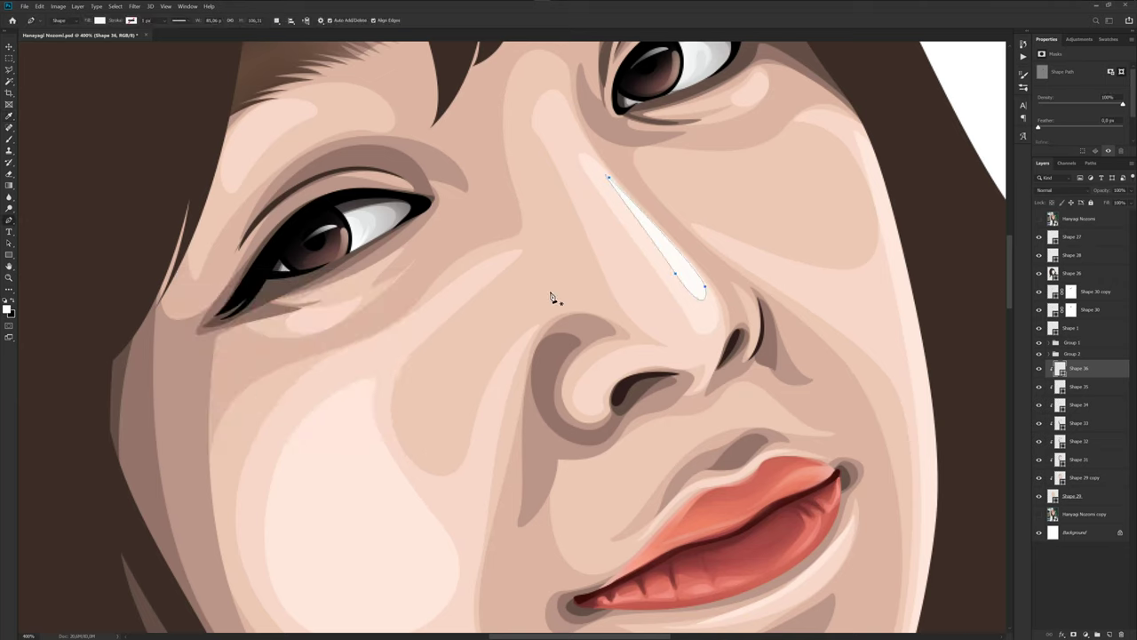
{"action": "scroll", "coordinate": [649, 311], "scroll_direction": "down", "scroll_amount": 3}
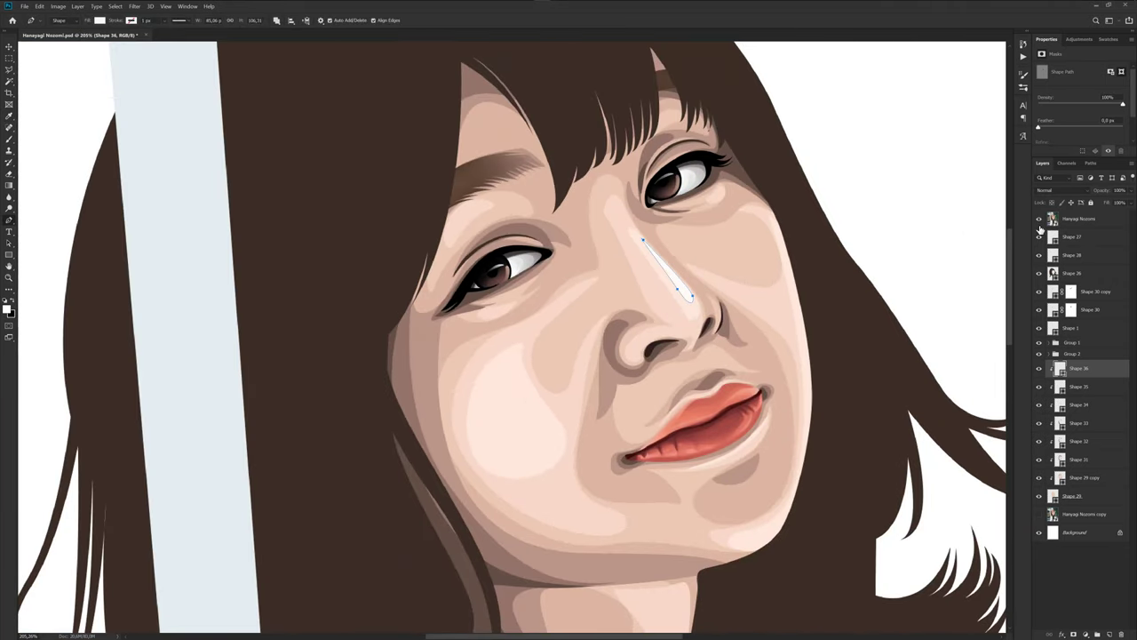
Place highlight anchors down the right cheek edge.
{"action": "left_click", "coordinate": [1039, 218]}
{"action": "scroll", "coordinate": [773, 214], "scroll_direction": "up", "scroll_amount": 3}
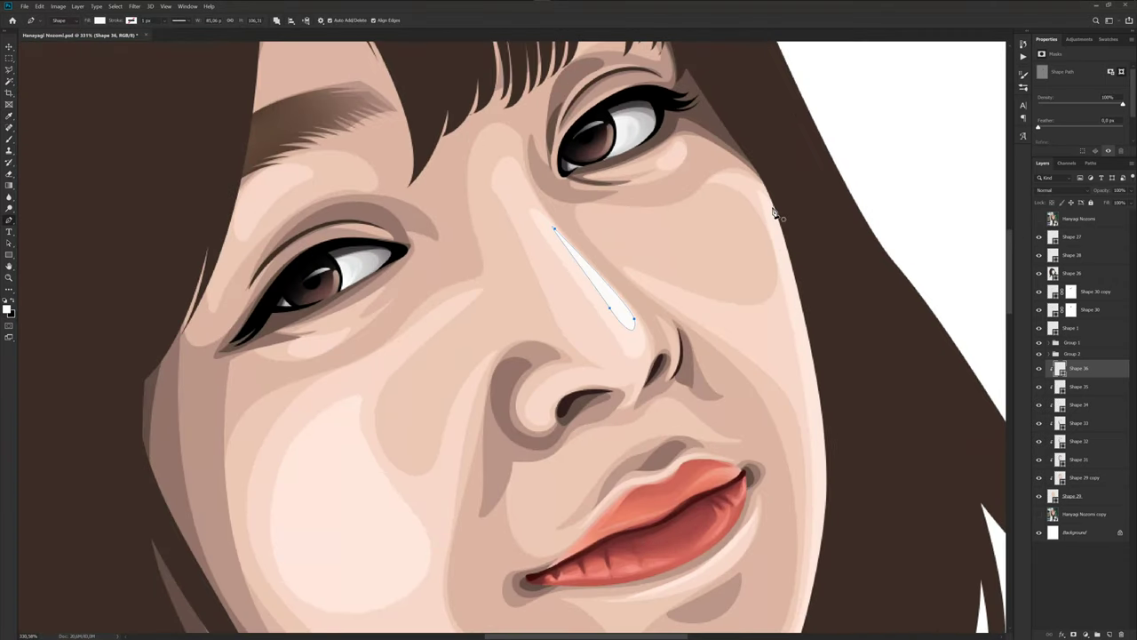
{"action": "left_click", "coordinate": [769, 188]}
{"action": "scroll", "coordinate": [772, 190], "scroll_direction": "down", "scroll_amount": 2}
{"action": "left_click", "coordinate": [779, 253]}
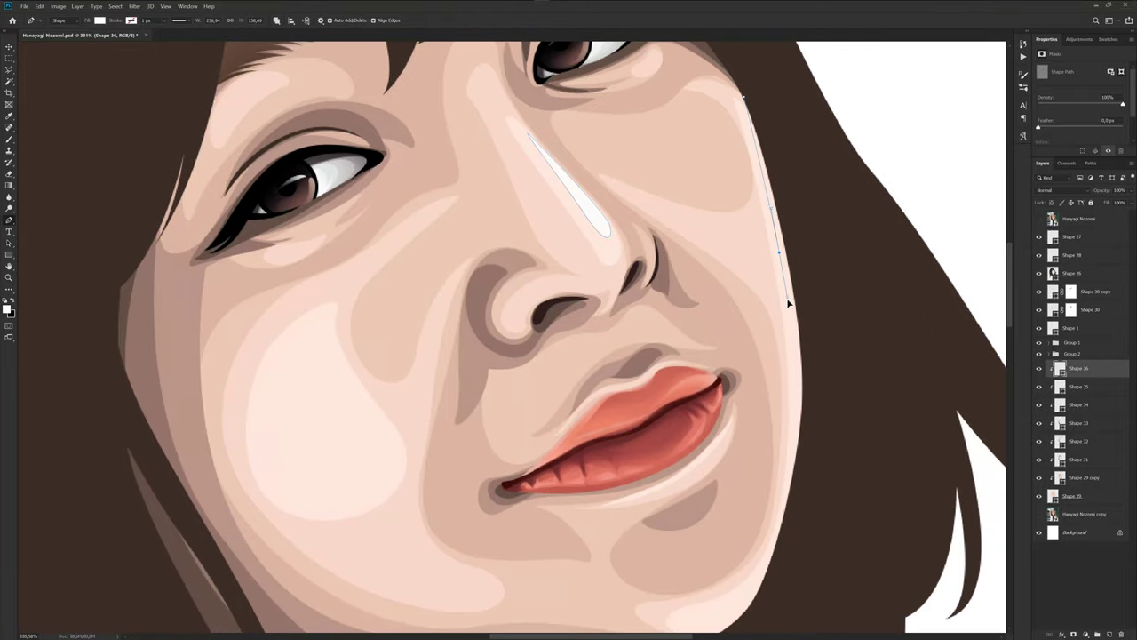
{"action": "scroll", "coordinate": [787, 302], "scroll_direction": "down", "scroll_amount": 3}
{"action": "left_click", "coordinate": [797, 299]}
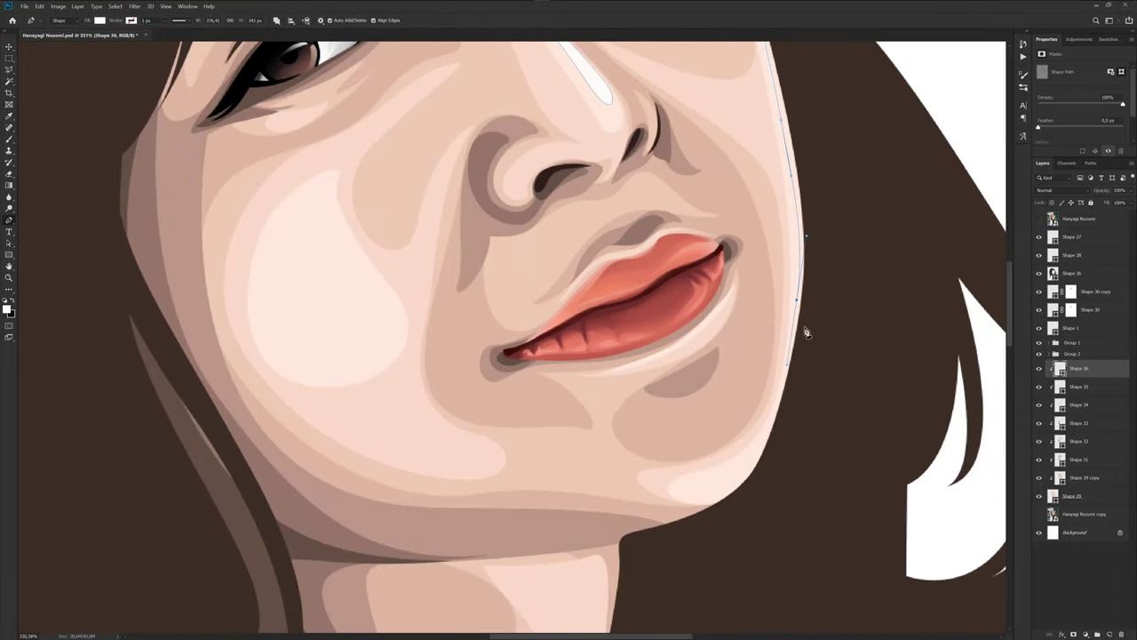
{"action": "scroll", "coordinate": [799, 338], "scroll_direction": "up", "scroll_amount": 4}
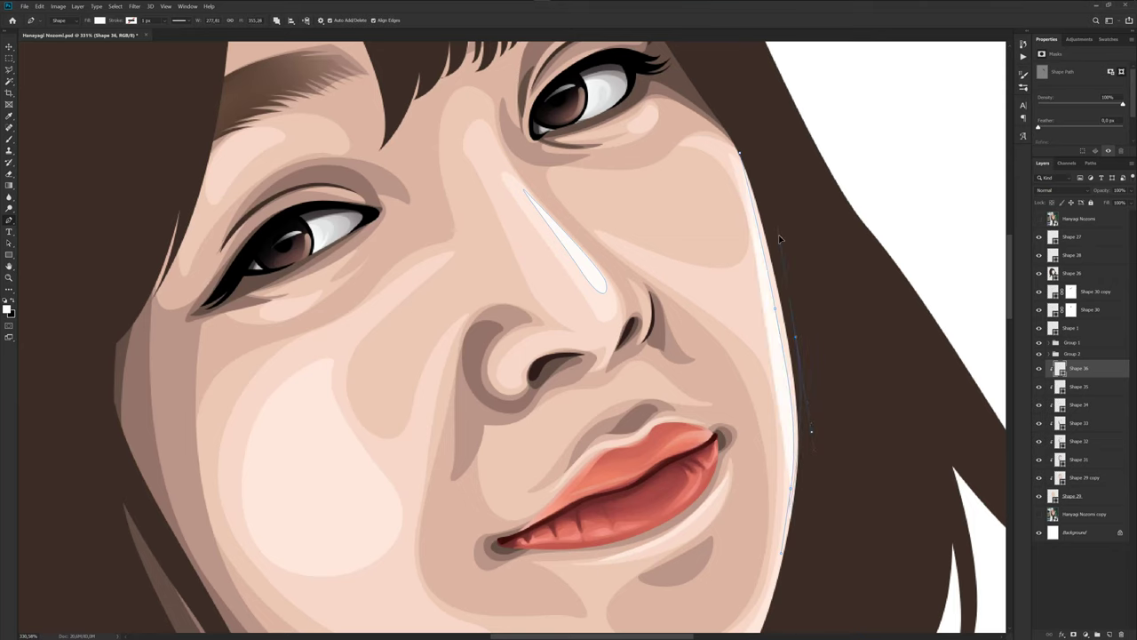
{"action": "left_click", "coordinate": [743, 155]}
{"action": "scroll", "coordinate": [738, 213], "scroll_direction": "down", "scroll_amount": 2}
{"action": "scroll", "coordinate": [734, 305], "scroll_direction": "down", "scroll_amount": 2}
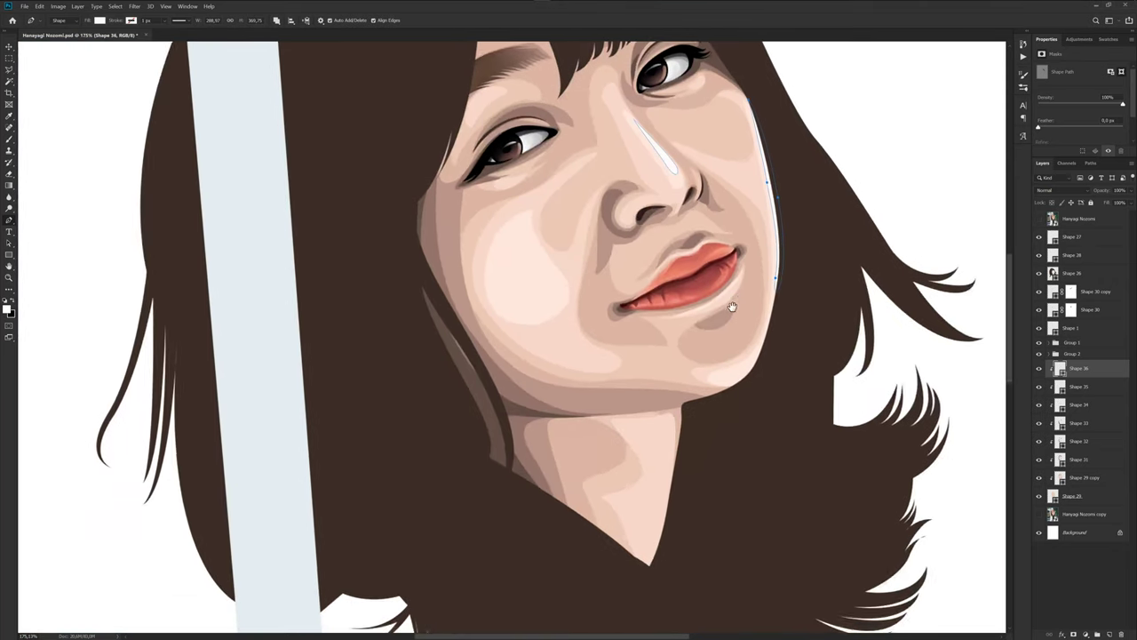
Curve the highlight around the chin, close the path, and fit the portrait in view.
{"action": "left_click", "coordinate": [1039, 219]}
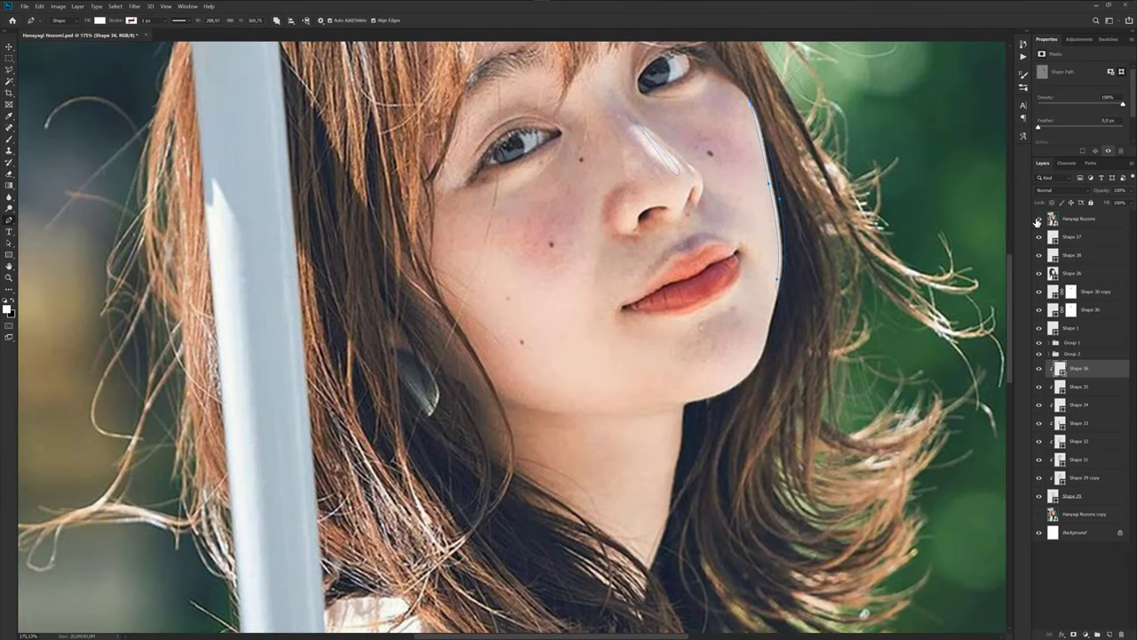
{"action": "left_click", "coordinate": [1039, 219]}
{"action": "scroll", "coordinate": [762, 380], "scroll_direction": "up", "scroll_amount": 4}
{"action": "scroll", "coordinate": [770, 320], "scroll_direction": "down", "scroll_amount": 3}
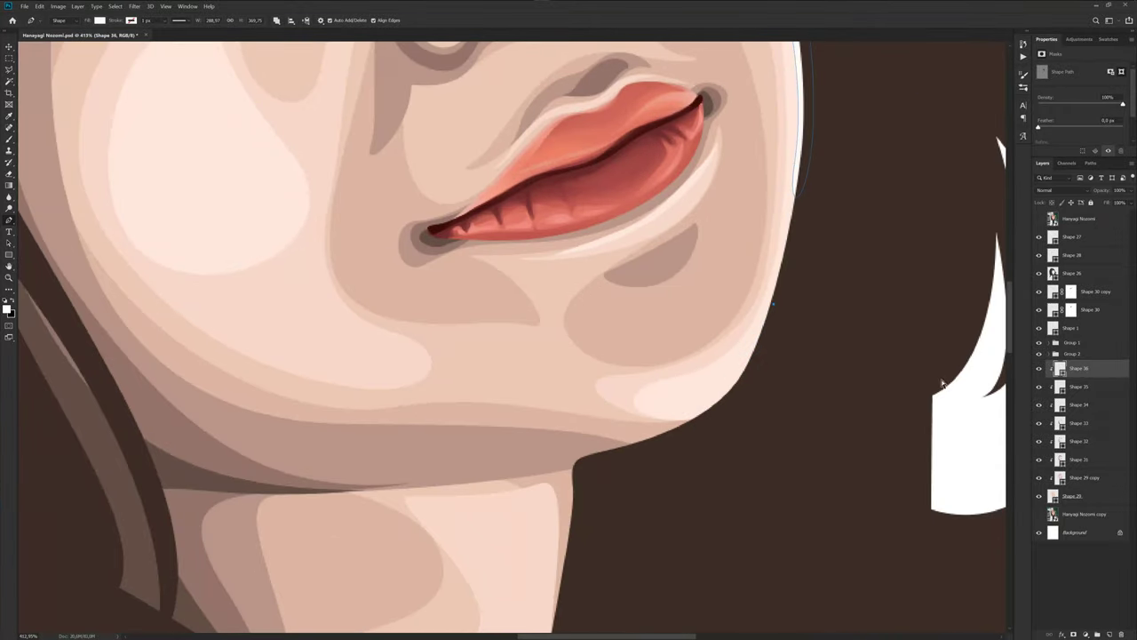
{"action": "mouse_move", "coordinate": [700, 403]}
{"action": "left_mouse_down"}
{"action": "mouse_move", "coordinate": [646, 441]}
{"action": "mouse_move", "coordinate": [723, 402]}
{"action": "left_mouse_up"}
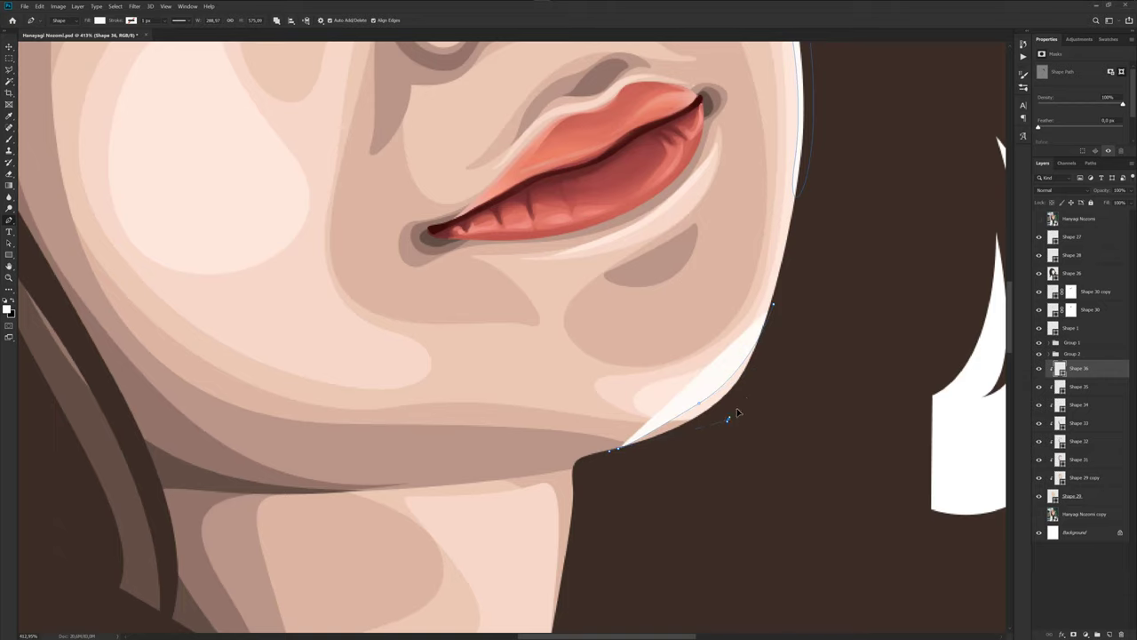
{"action": "left_click", "coordinate": [773, 304]}
{"action": "key", "text": "Return"}
{"action": "scroll", "coordinate": [699, 406], "scroll_direction": "down", "scroll_amount": 5}
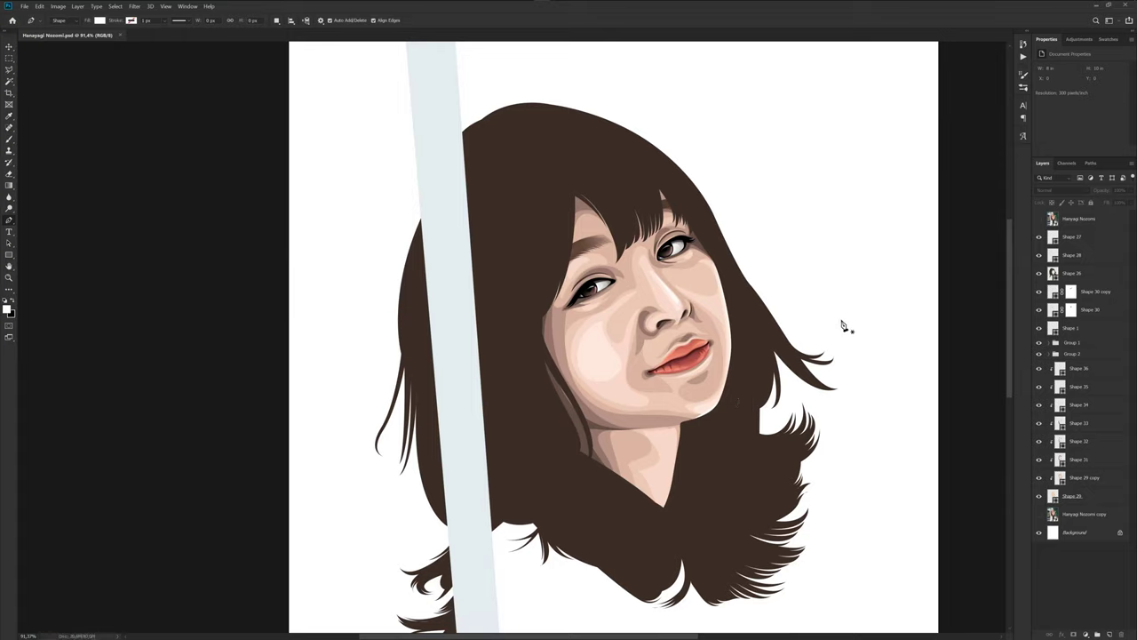
{"action": "left_click", "coordinate": [1091, 369]}
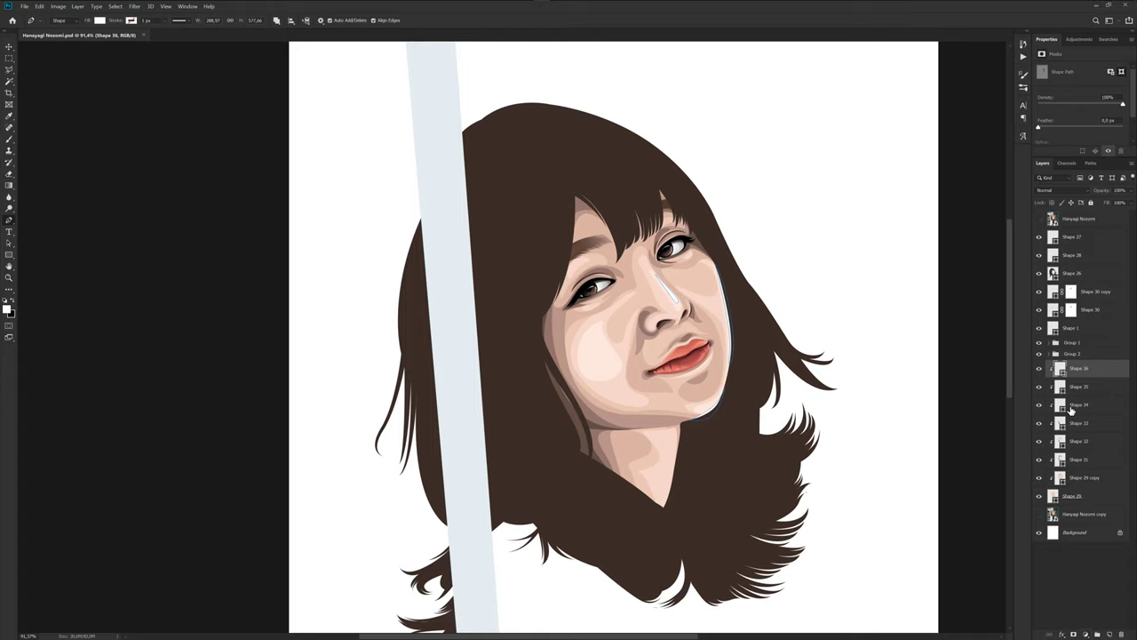
{"action": "left_click", "coordinate": [1082, 479]}
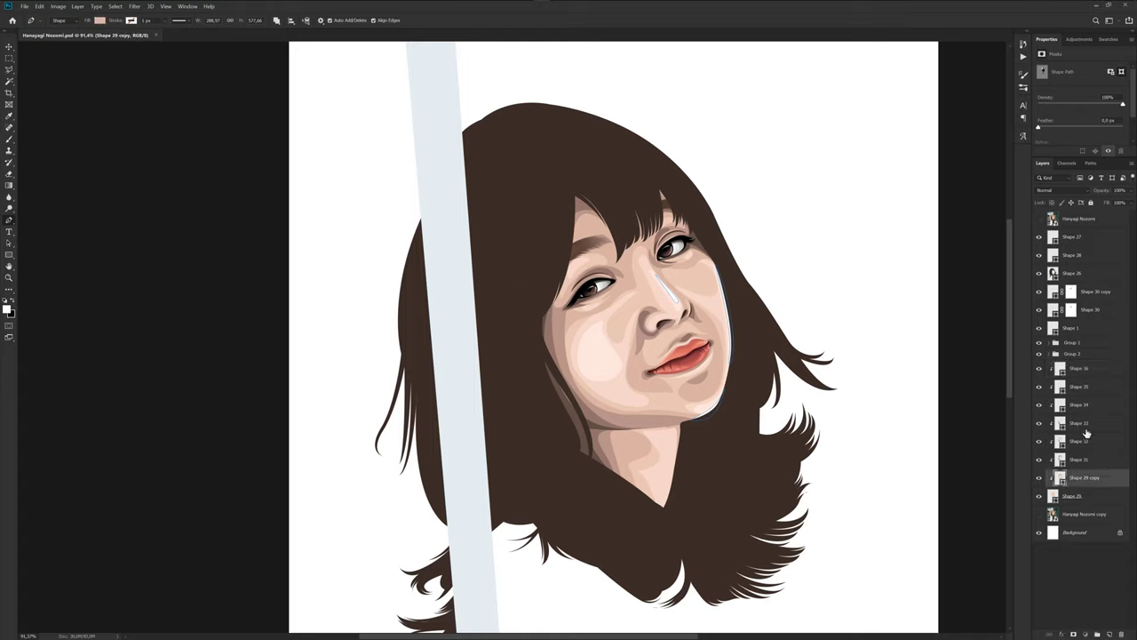
{"action": "left_click", "coordinate": [1083, 371]}
{"action": "left_click", "coordinate": [1086, 634]}
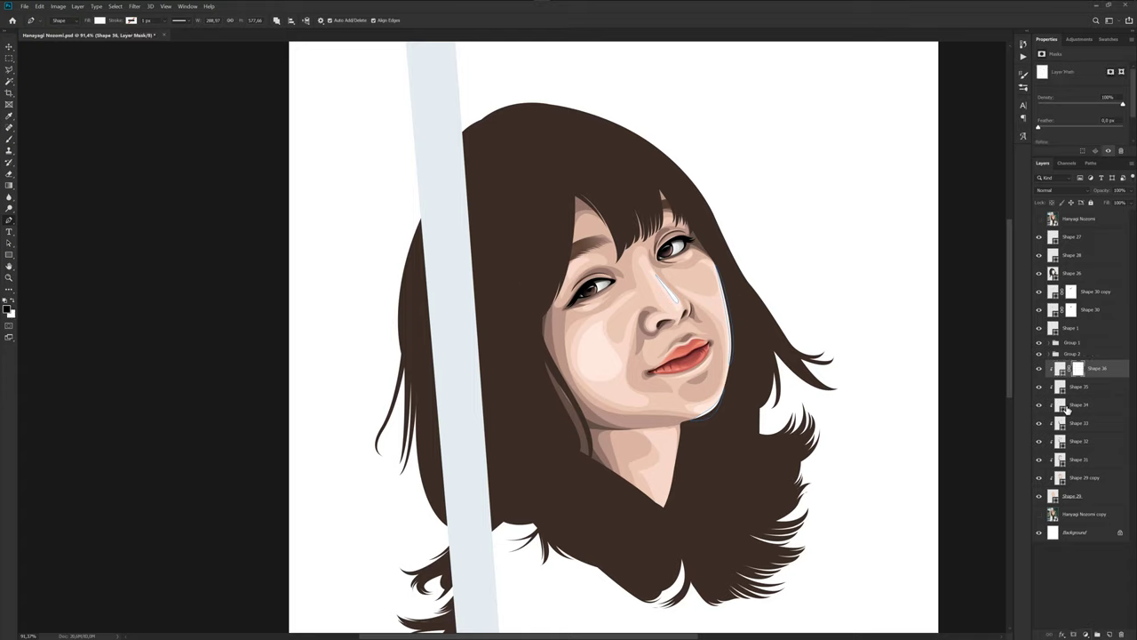
{"action": "left_click", "coordinate": [1102, 570]}
{"action": "scroll", "coordinate": [655, 426], "scroll_direction": "down", "scroll_amount": 3}
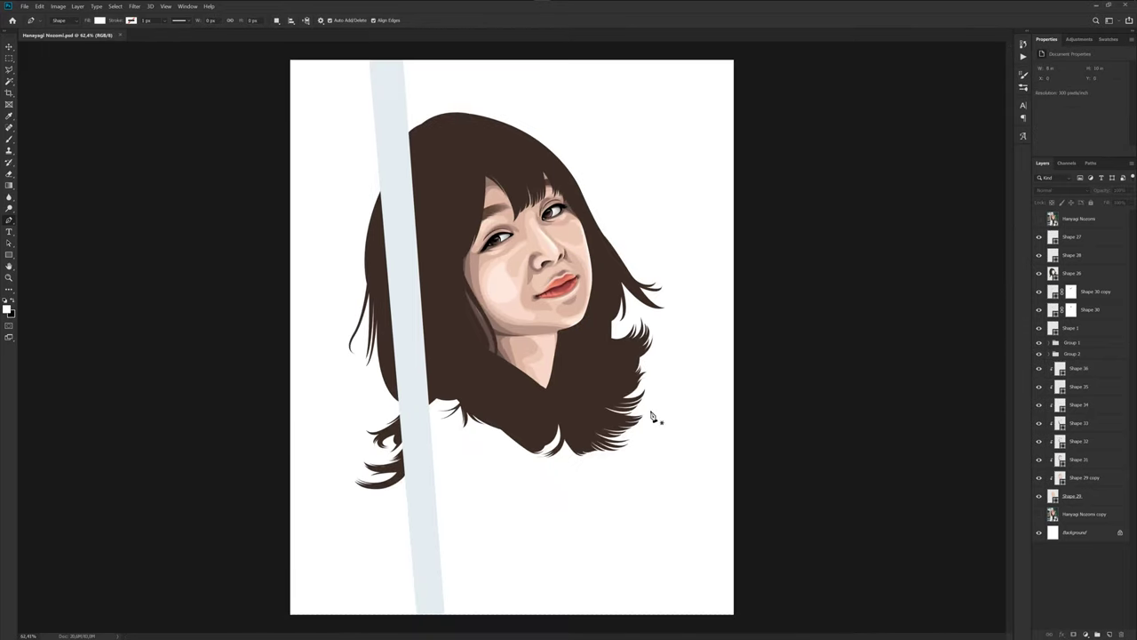
{"action": "scroll", "coordinate": [655, 418], "scroll_direction": "up", "scroll_amount": 3}
{"action": "left_click", "coordinate": [1039, 219]}
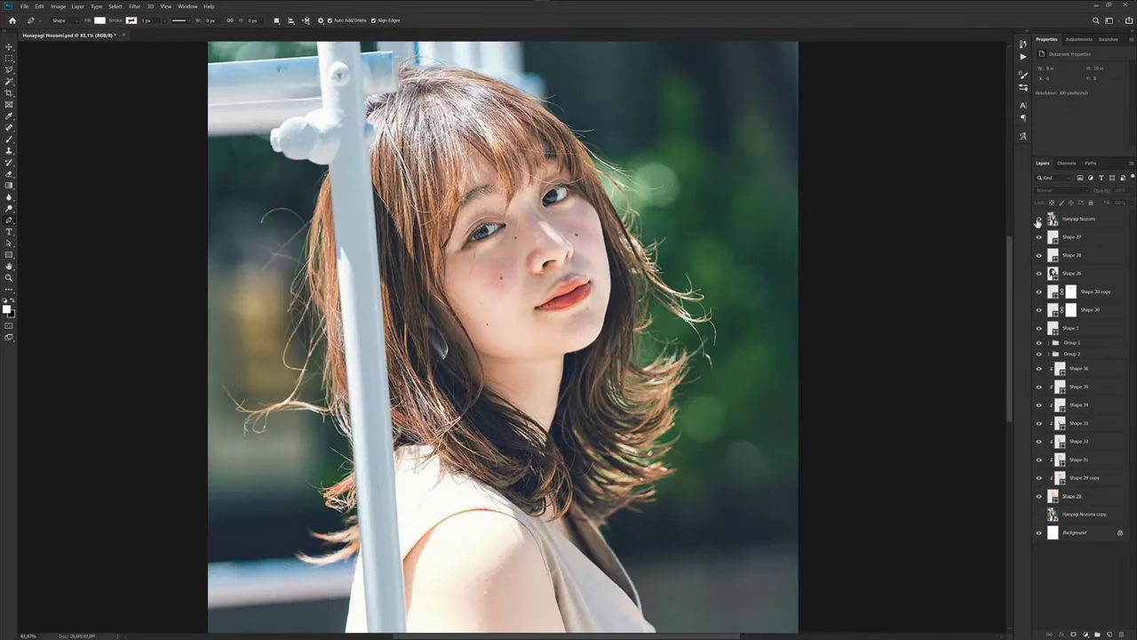
{"action": "left_click", "coordinate": [1037, 222]}
{"action": "scroll", "coordinate": [533, 236], "scroll_direction": "up", "scroll_amount": 5}
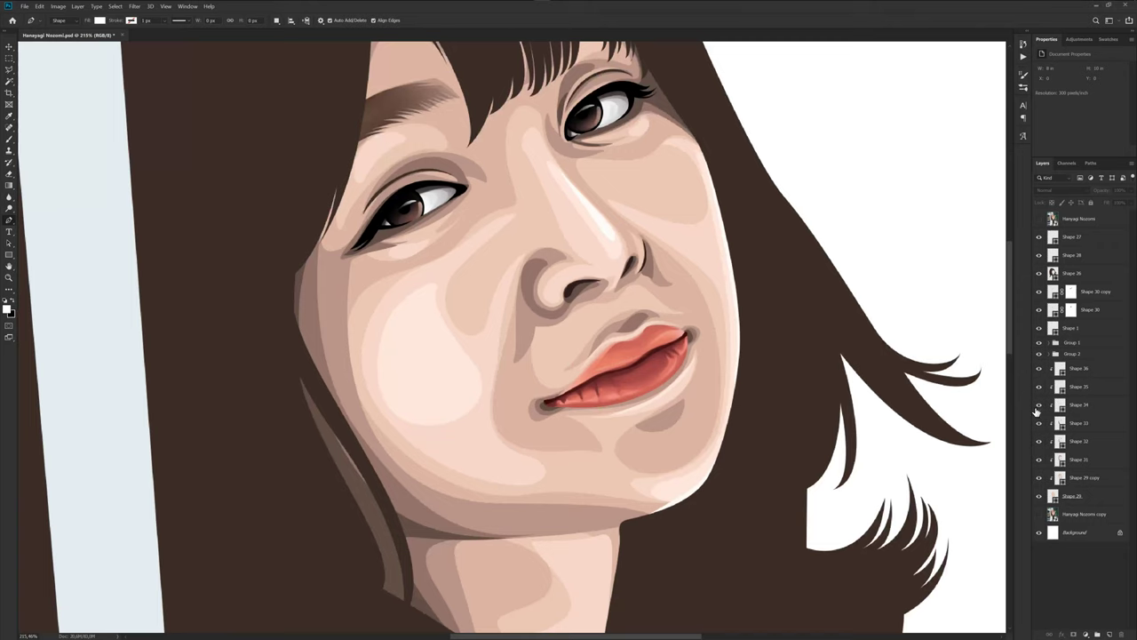
On Shape 29 copy, draw a new under-eye cheek area below the first eye.
{"action": "left_click", "coordinate": [1083, 480]}
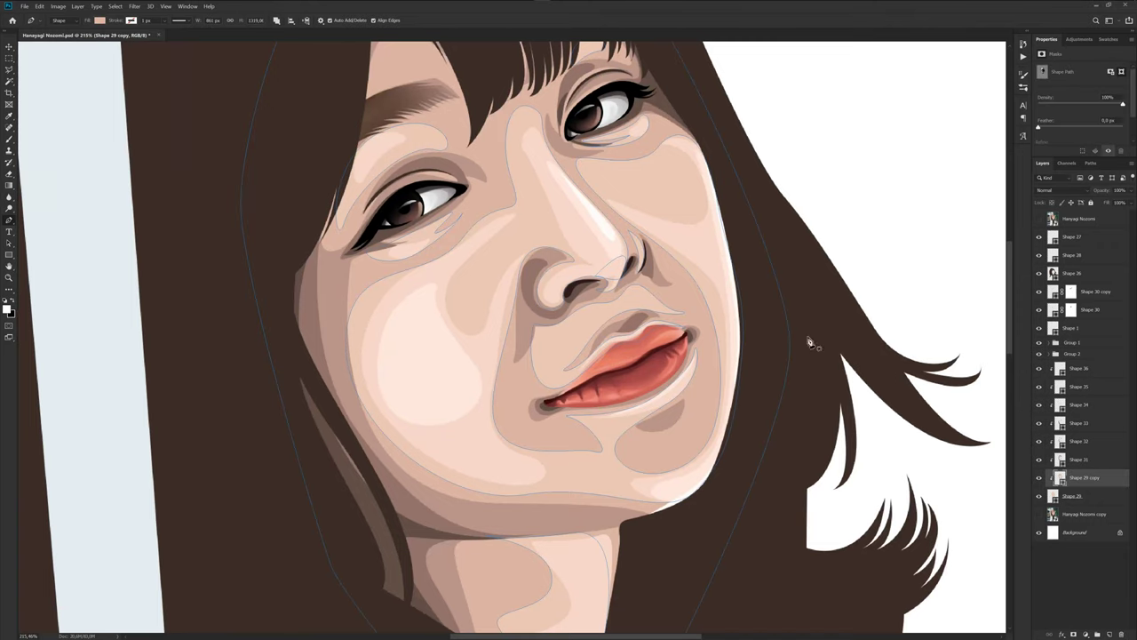
{"action": "scroll", "coordinate": [661, 204], "scroll_direction": "up", "scroll_amount": 2}
{"action": "left_click_drag", "start_coordinate": [622, 173], "coordinate": [673, 276]}
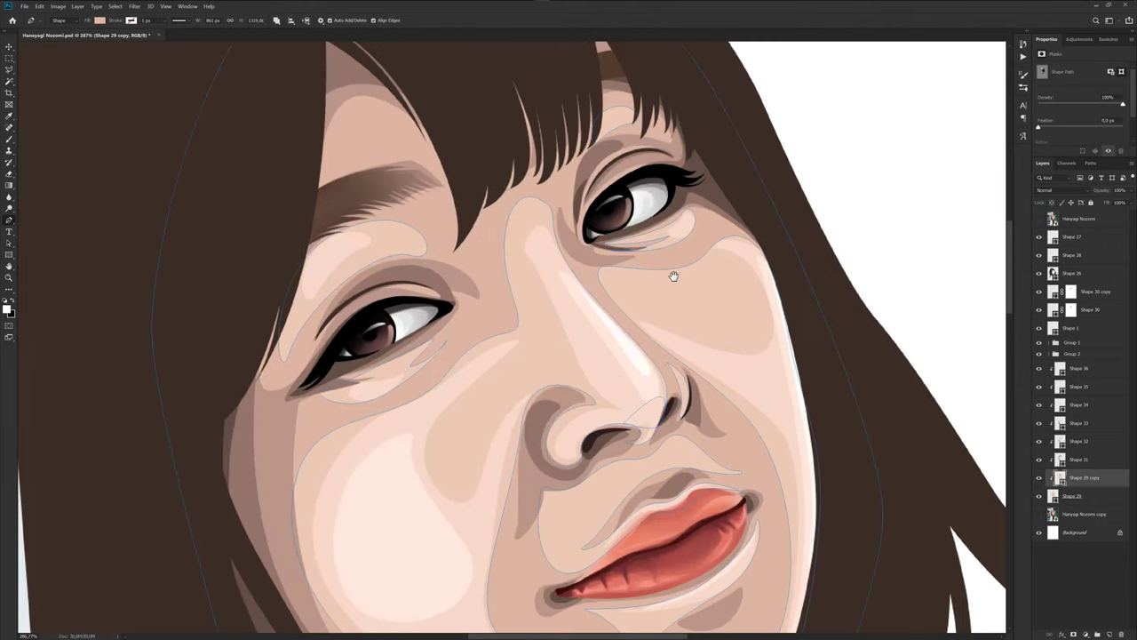
{"action": "left_click", "coordinate": [1039, 220]}
{"action": "left_click_drag", "start_coordinate": [724, 282], "coordinate": [748, 279]}
{"action": "left_click_drag", "start_coordinate": [721, 340], "coordinate": [665, 338]}
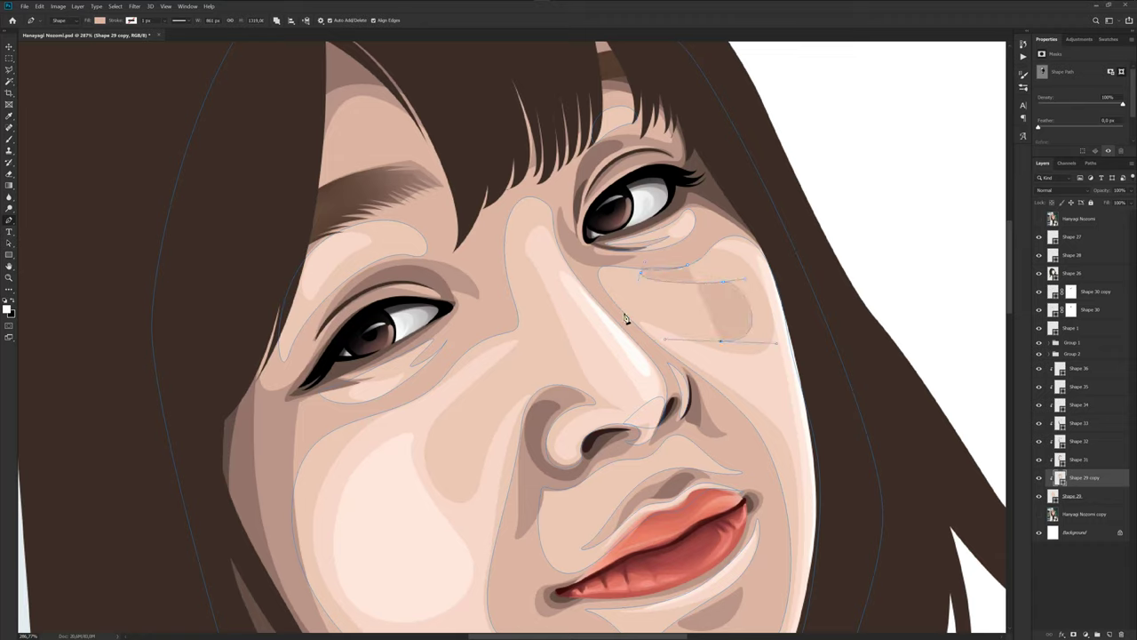
{"action": "left_click", "coordinate": [624, 312]}
{"action": "left_click", "coordinate": [597, 277]}
{"action": "left_click", "coordinate": [686, 265]}
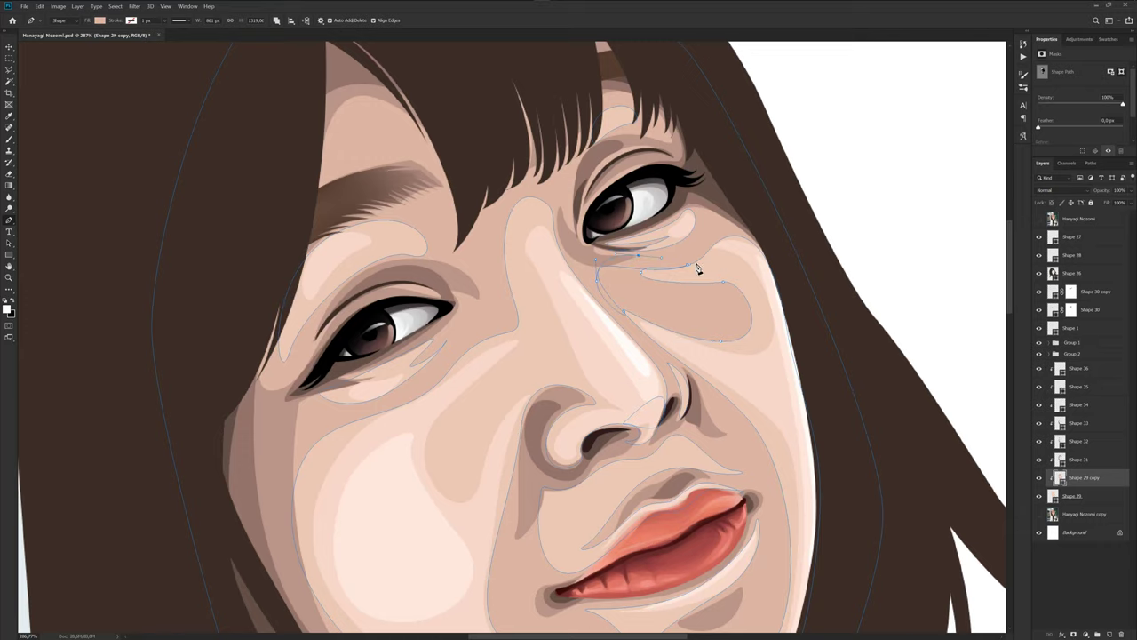
Carve a second under-eye area running up beside the nose, compared against the photo.
{"action": "left_click", "coordinate": [1078, 222]}
{"action": "scroll", "coordinate": [688, 307], "scroll_direction": "down", "scroll_amount": 5}
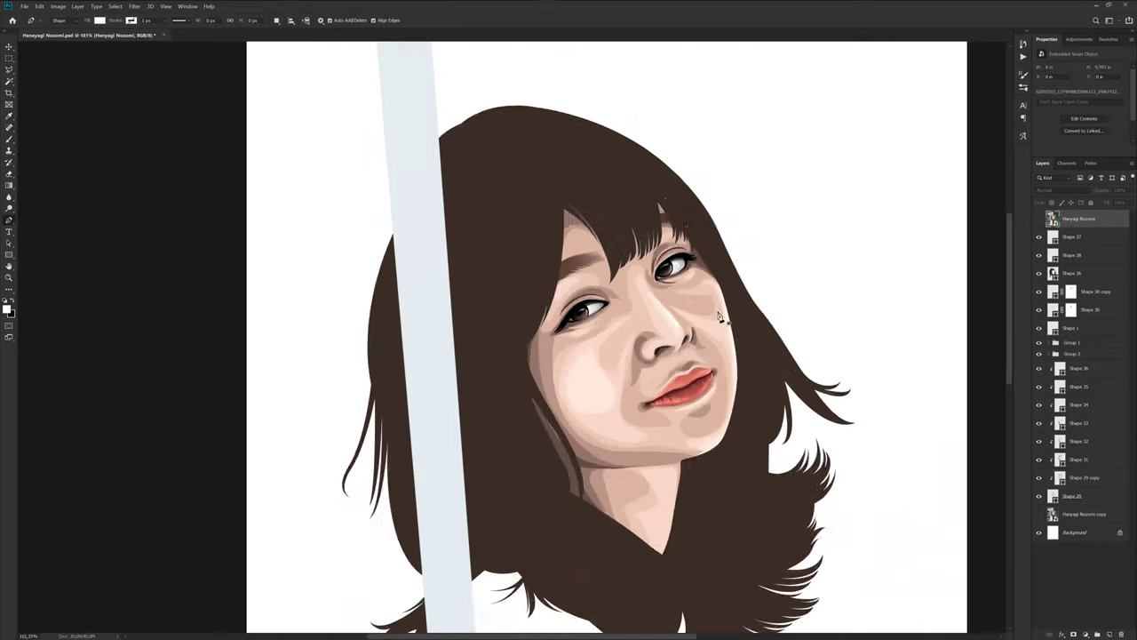
{"action": "scroll", "coordinate": [633, 350], "scroll_direction": "up", "scroll_amount": 3}
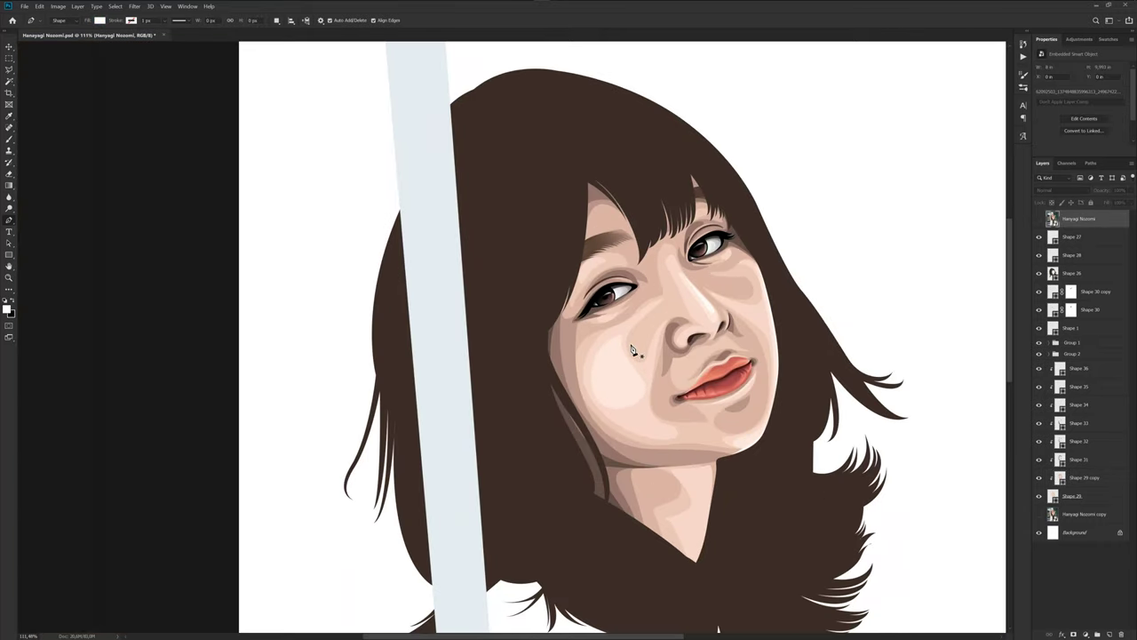
{"action": "left_click", "coordinate": [1084, 474]}
{"action": "left_click", "coordinate": [1040, 219]}
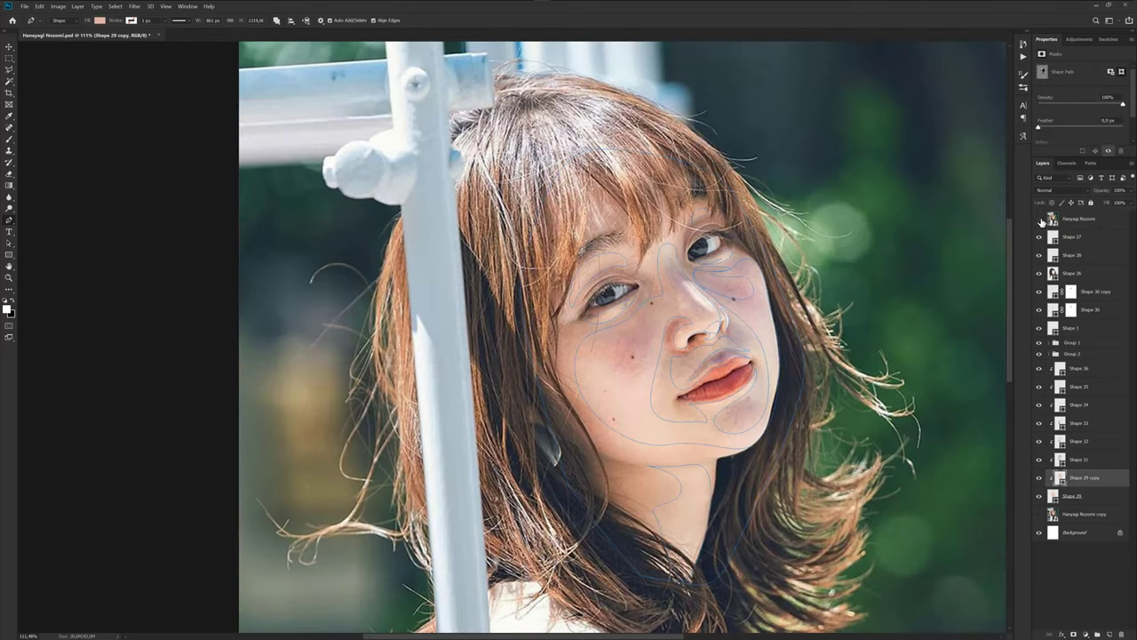
{"action": "left_click", "coordinate": [1039, 220]}
{"action": "scroll", "coordinate": [626, 304], "scroll_direction": "up", "scroll_amount": 4}
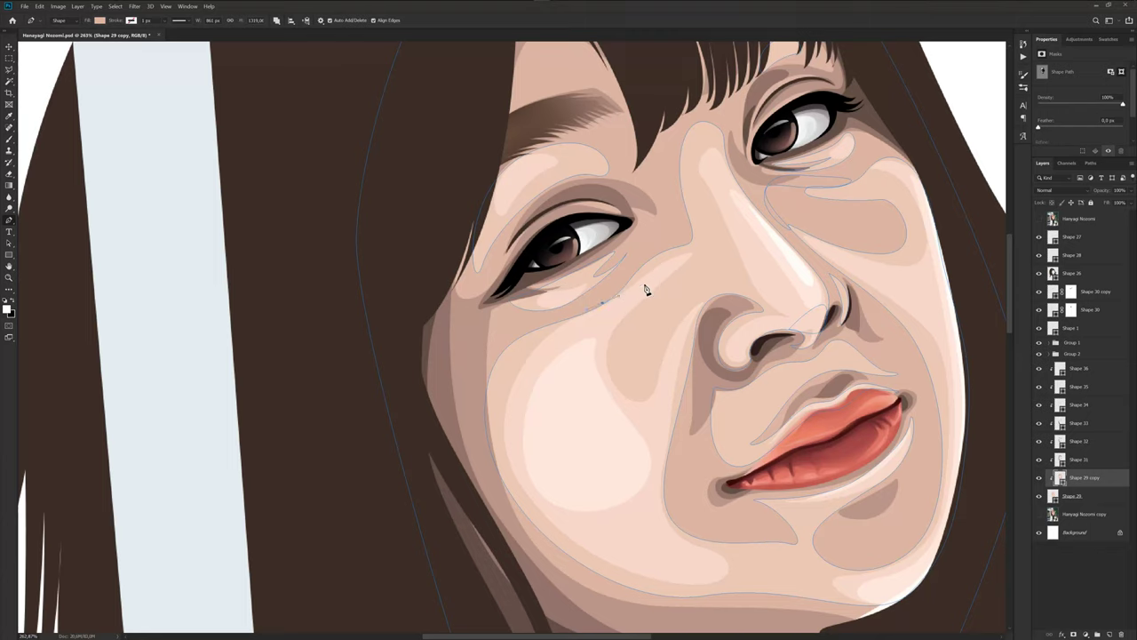
{"action": "left_click_drag", "start_coordinate": [649, 287], "coordinate": [649, 285]}
{"action": "left_click", "coordinate": [620, 391]}
{"action": "left_click_drag", "start_coordinate": [666, 338], "coordinate": [673, 328]}
{"action": "left_click_drag", "start_coordinate": [691, 219], "coordinate": [687, 187]}
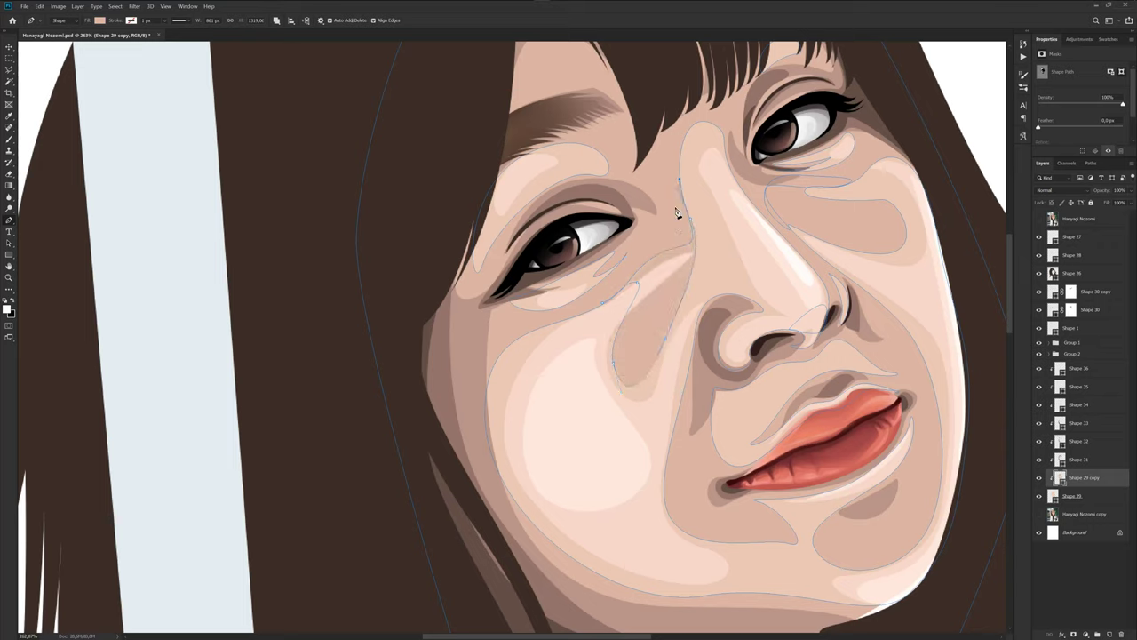
{"action": "left_click", "coordinate": [604, 303], "text": "alt"}
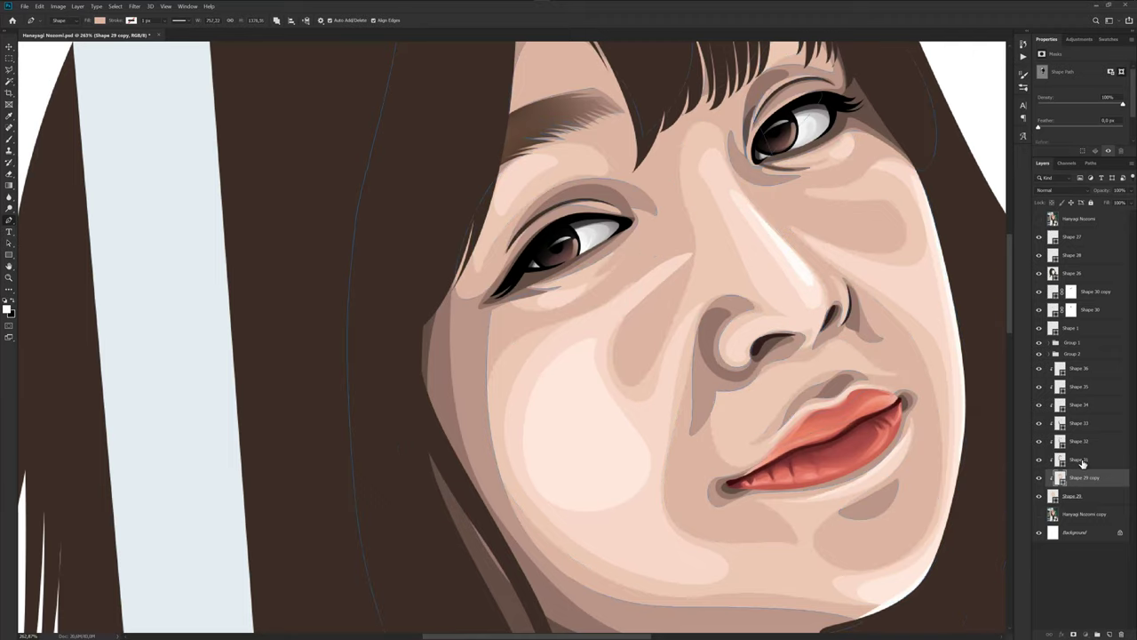
Step through Shape 31, Shape 29 copy, Shape 29 and Shape 35, ending on Shape 34.
{"action": "left_click", "coordinate": [1080, 460]}
{"action": "left_click", "coordinate": [1081, 480]}
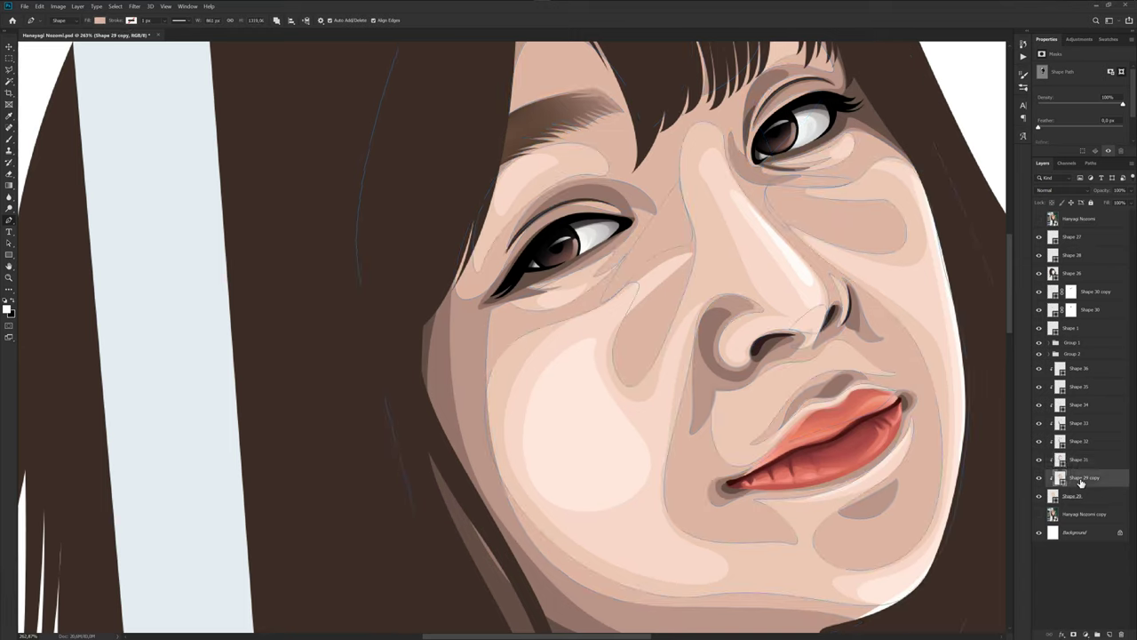
{"action": "left_click", "coordinate": [1082, 497]}
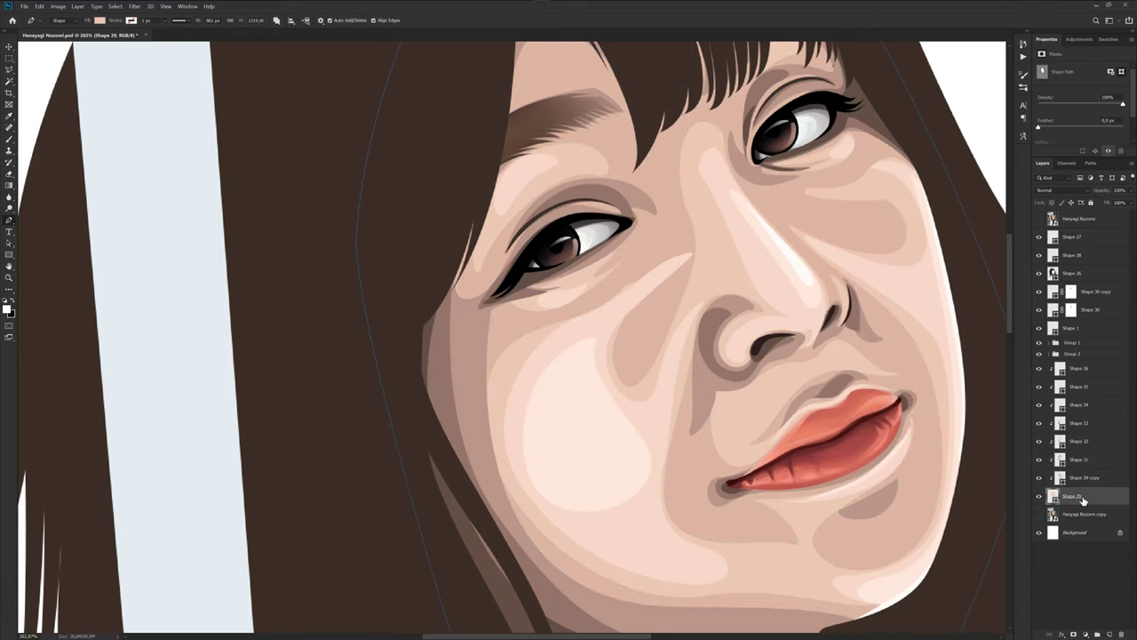
{"action": "left_click", "coordinate": [1092, 392]}
{"action": "left_click", "coordinate": [1091, 409]}
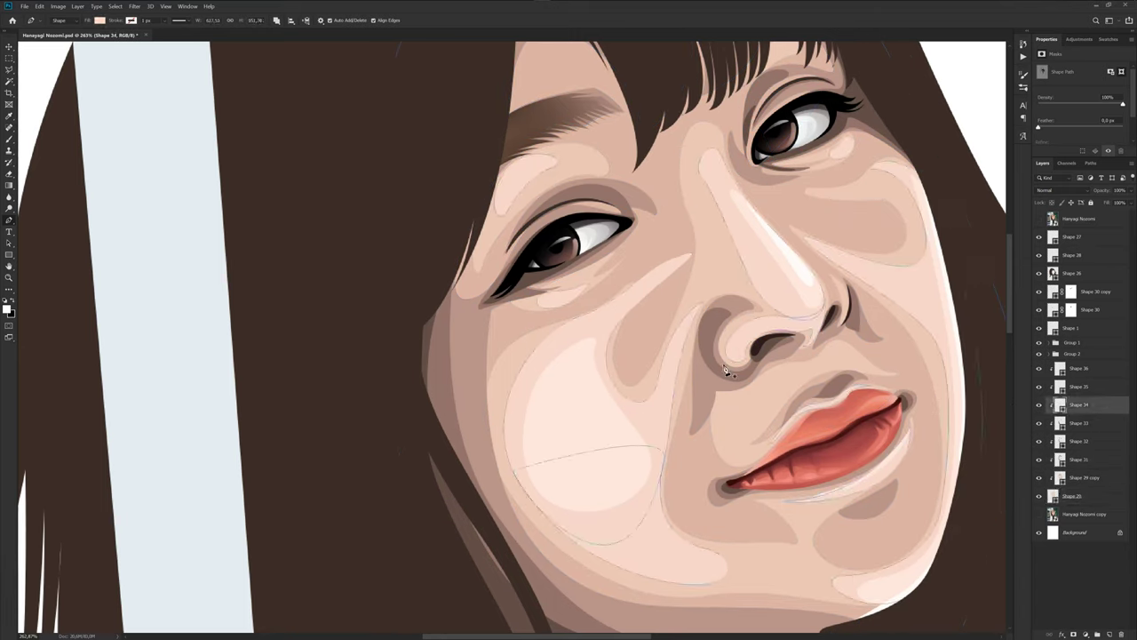
{"action": "scroll", "coordinate": [657, 320], "scroll_direction": "up", "scroll_amount": 2}
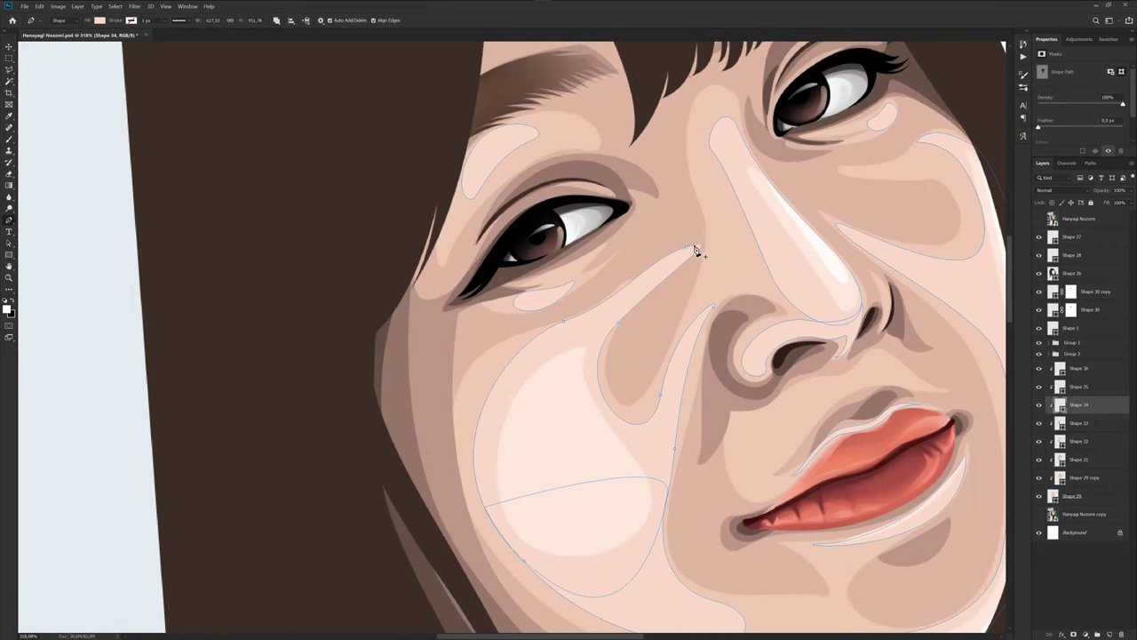
Redraw the Shape 34 cheek highlight as a teardrop with curved anchors.
{"action": "left_click_drag", "start_coordinate": [696, 250], "coordinate": [611, 331]}
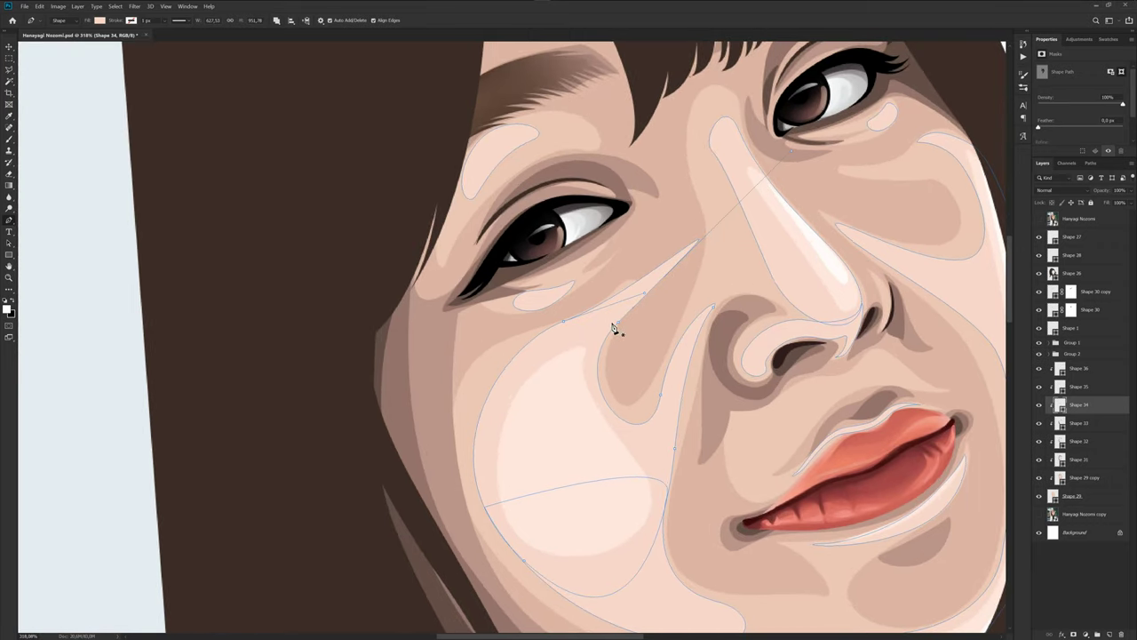
{"action": "key", "text": "ctrl+z"}
{"action": "left_click_drag", "start_coordinate": [619, 326], "coordinate": [563, 325]}
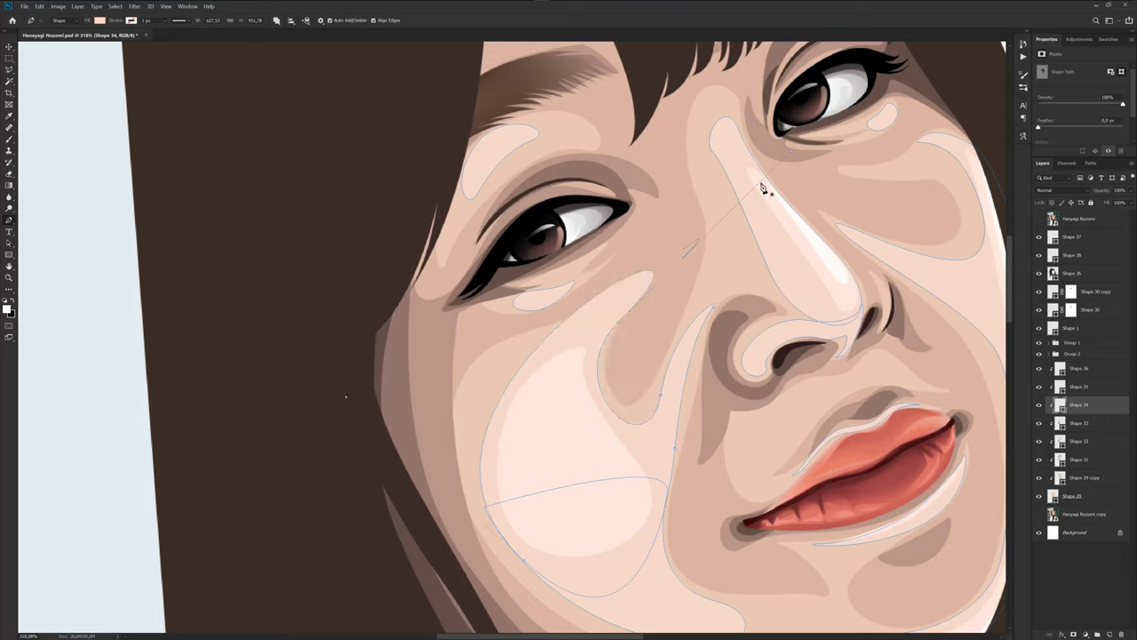
{"action": "left_click_drag", "start_coordinate": [634, 274], "coordinate": [651, 263]}
{"action": "mouse_move", "coordinate": [622, 327]}
{"action": "left_mouse_down"}
{"action": "mouse_move", "coordinate": [604, 331]}
{"action": "mouse_move", "coordinate": [617, 322]}
{"action": "left_mouse_up"}
{"action": "key", "text": "alt+period"}
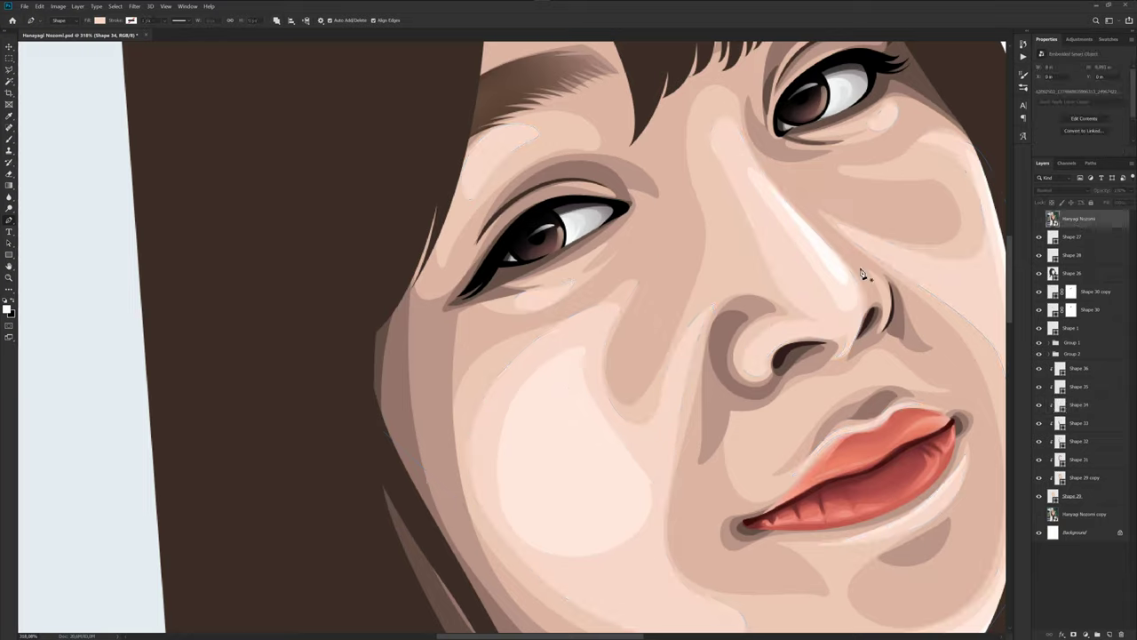
{"action": "scroll", "coordinate": [627, 329], "scroll_direction": "down", "scroll_amount": 3}
{"action": "scroll", "coordinate": [627, 329], "scroll_direction": "down", "scroll_amount": 3}
{"action": "scroll", "coordinate": [627, 330], "scroll_direction": "down", "scroll_amount": 2}
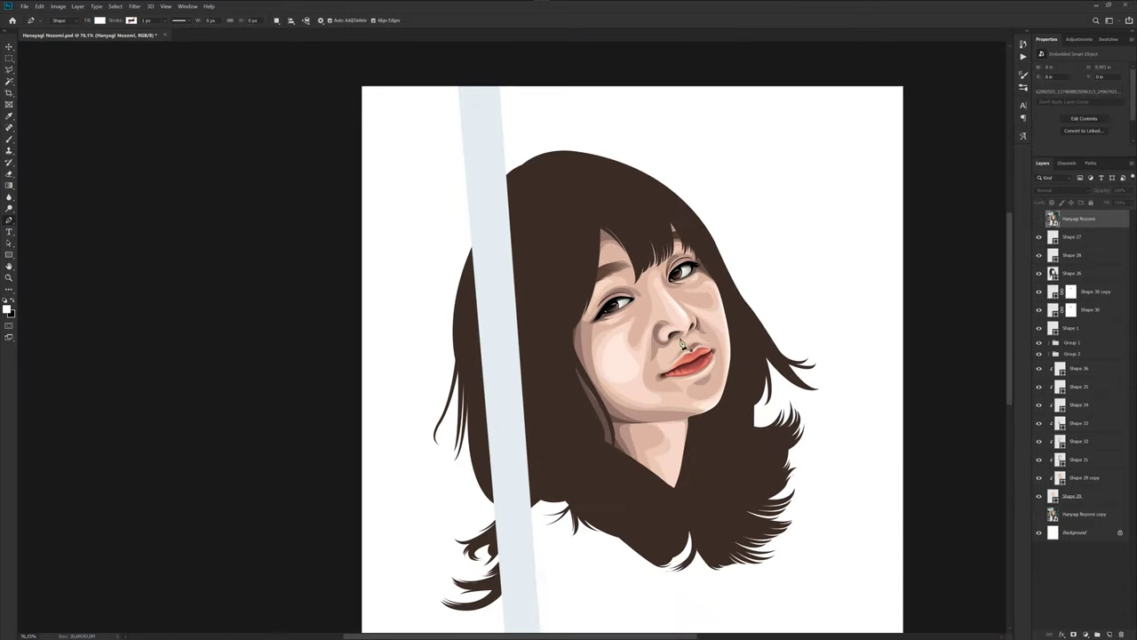
Pull a Shape 34 highlight anchor down and left after checking the photo.
{"action": "left_click", "coordinate": [1040, 219]}
{"action": "scroll", "coordinate": [633, 359], "scroll_direction": "up", "scroll_amount": 3}
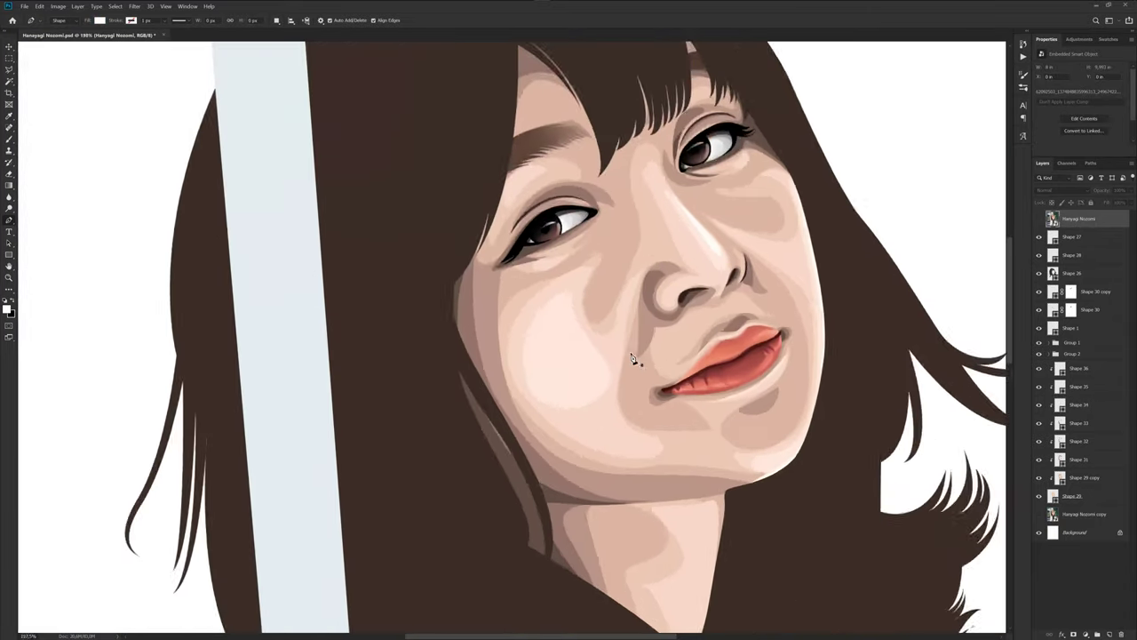
{"action": "scroll", "coordinate": [633, 359], "scroll_direction": "up", "scroll_amount": 1}
{"action": "left_click", "coordinate": [1098, 385]}
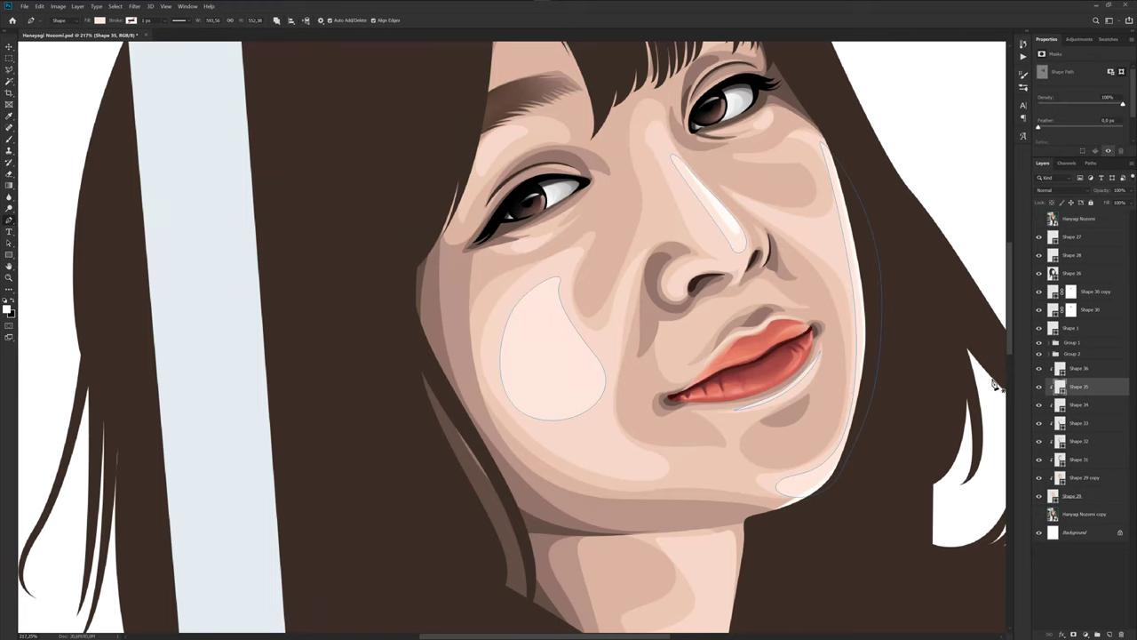
{"action": "left_click", "coordinate": [1097, 405]}
{"action": "scroll", "coordinate": [569, 269], "scroll_direction": "up", "scroll_amount": 3}
{"action": "left_click_drag", "start_coordinate": [584, 245], "coordinate": [534, 295]}
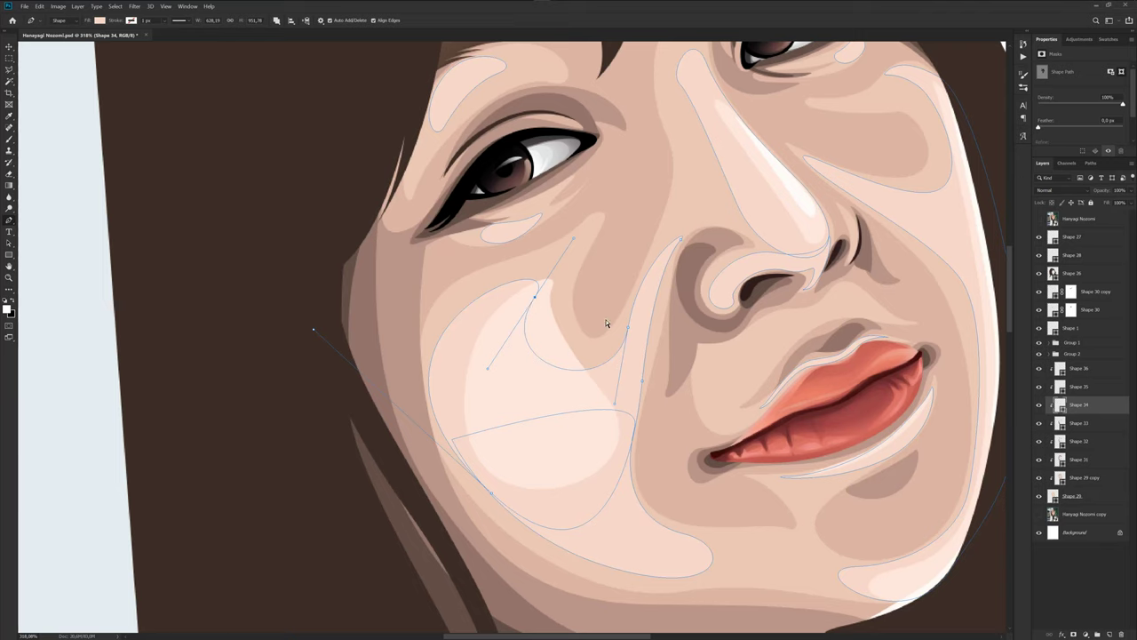
Shift Shape 29 copy's under-eye and cheek anchors left to fit the highlight.
{"action": "left_click", "coordinate": [1089, 478]}
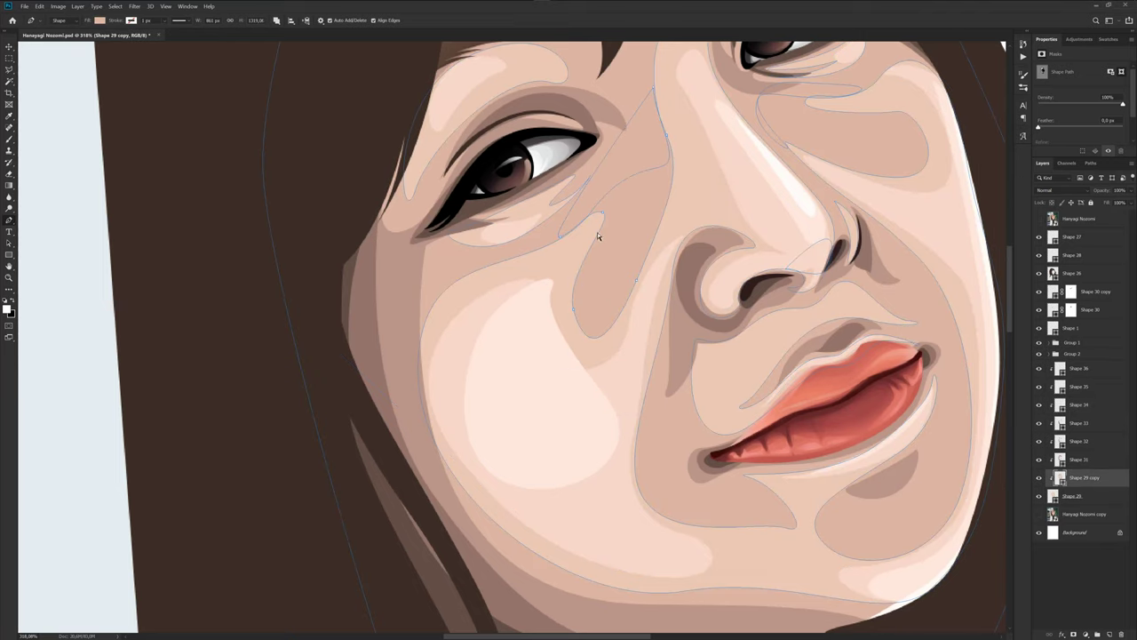
{"action": "left_click_drag", "start_coordinate": [601, 217], "coordinate": [569, 239]}
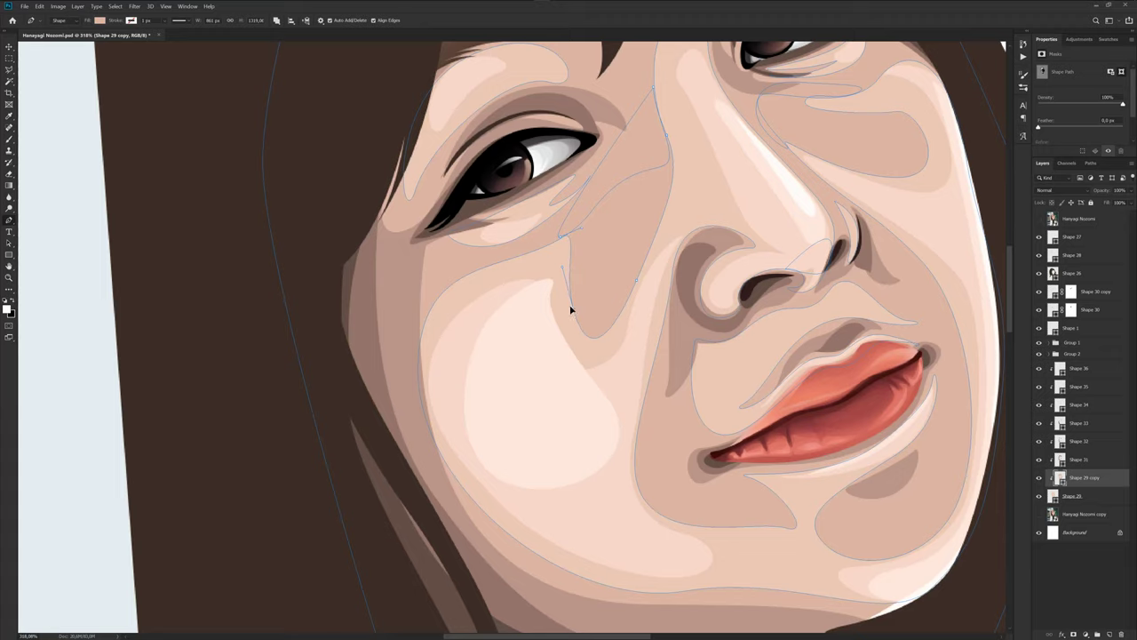
{"action": "left_click_drag", "start_coordinate": [571, 309], "coordinate": [549, 311]}
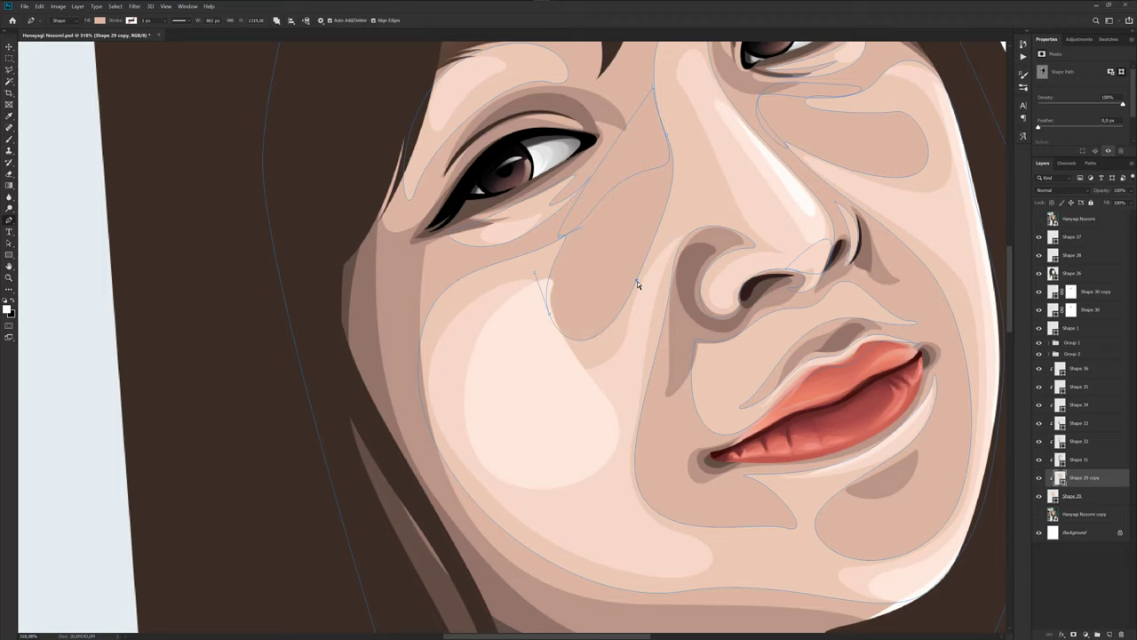
{"action": "left_click", "coordinate": [1089, 571]}
{"action": "scroll", "coordinate": [630, 344], "scroll_direction": "down", "scroll_amount": 3}
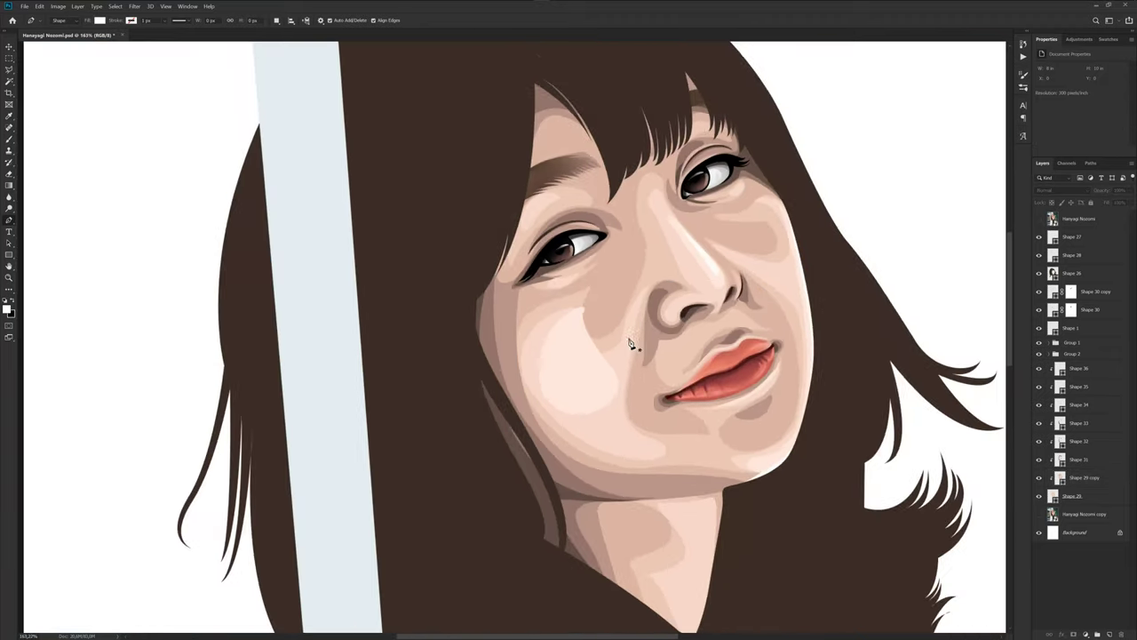
Select Shape 35 and move the cheek highlight's top point to the left.
{"action": "left_click", "coordinate": [1085, 382]}
{"action": "scroll", "coordinate": [566, 329], "scroll_direction": "up", "scroll_amount": 1}
{"action": "scroll", "coordinate": [564, 307], "scroll_direction": "up", "scroll_amount": 1}
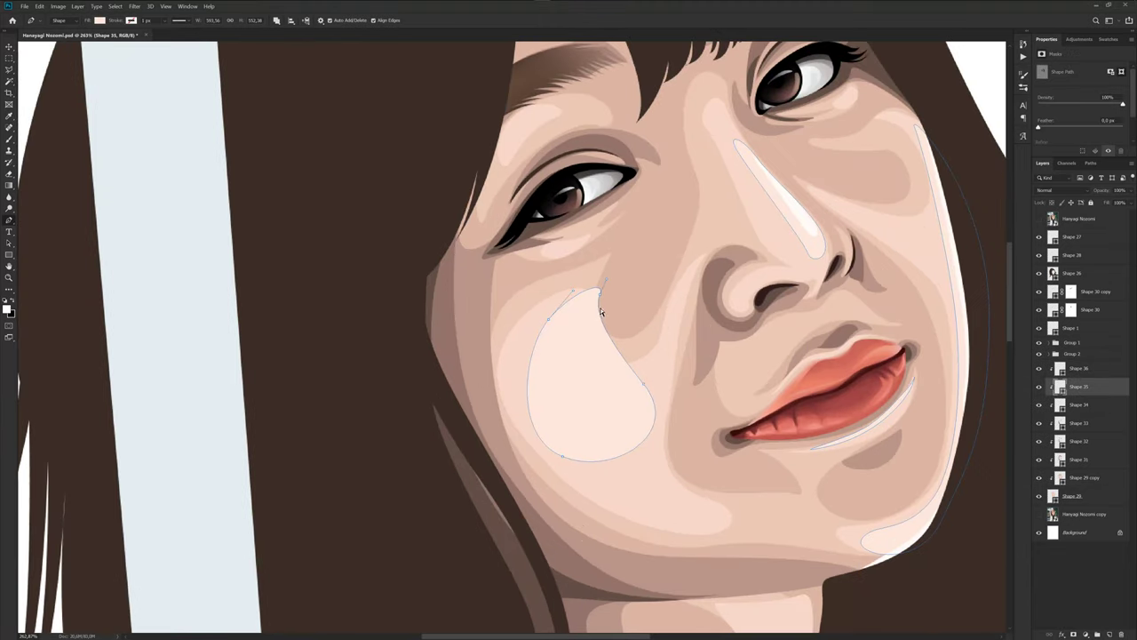
{"action": "mouse_move", "coordinate": [600, 295]}
{"action": "left_mouse_down"}
{"action": "mouse_move", "coordinate": [577, 329]}
{"action": "mouse_move", "coordinate": [520, 329]}
{"action": "left_mouse_up"}
{"action": "scroll", "coordinate": [568, 343], "scroll_direction": "up", "scroll_amount": 1}
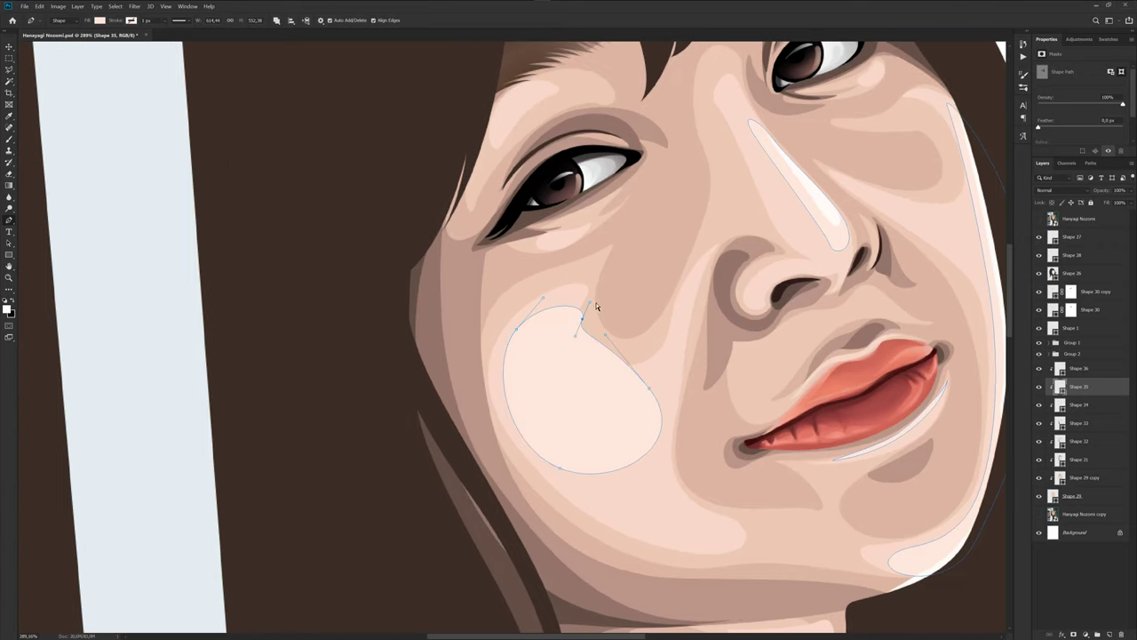
{"action": "left_click_drag", "start_coordinate": [585, 316], "coordinate": [566, 308]}
Pull the highlight's right side inward into a narrow curved crescent.
{"action": "left_click_drag", "start_coordinate": [651, 391], "coordinate": [634, 411]}
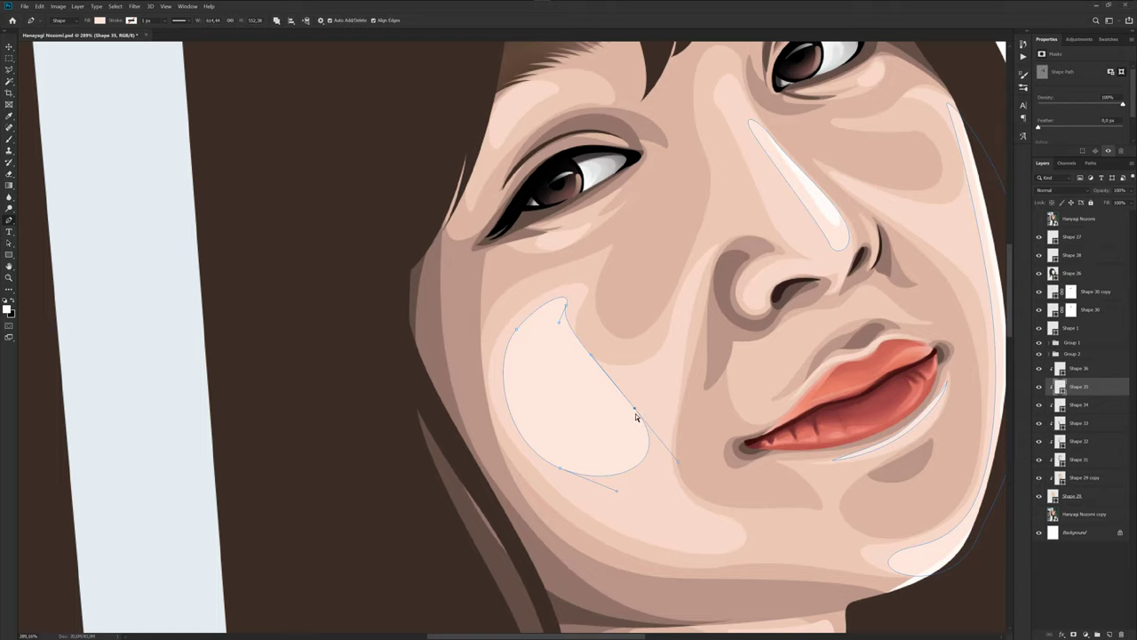
{"action": "left_click_drag", "start_coordinate": [591, 360], "coordinate": [567, 375]}
{"action": "left_click_drag", "start_coordinate": [636, 407], "coordinate": [628, 389]}
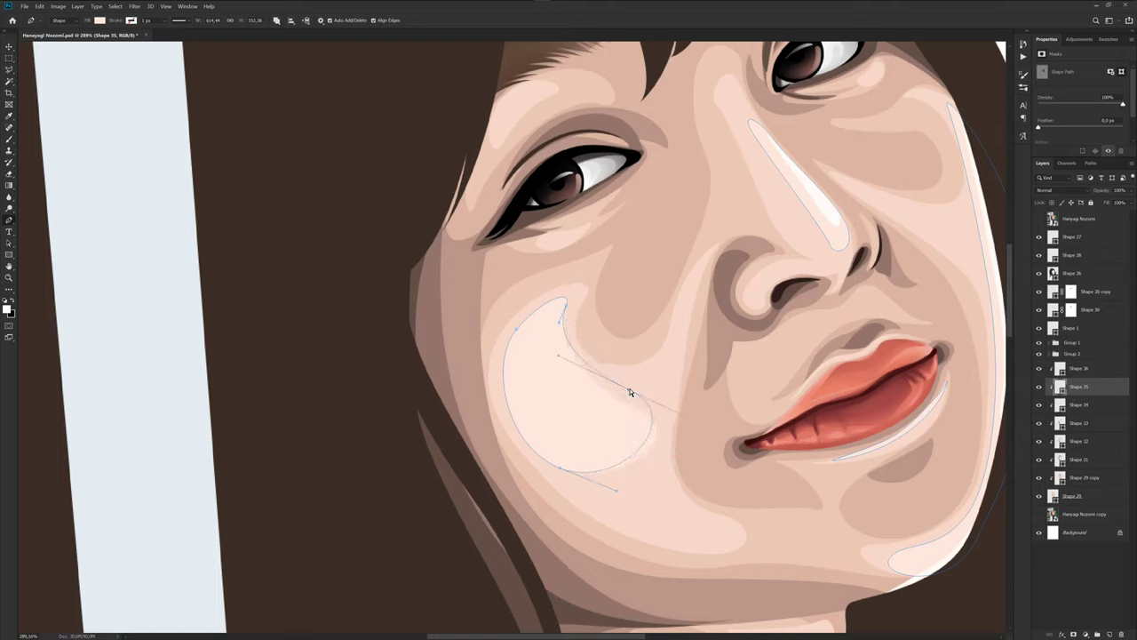
{"action": "key", "text": "Escape"}
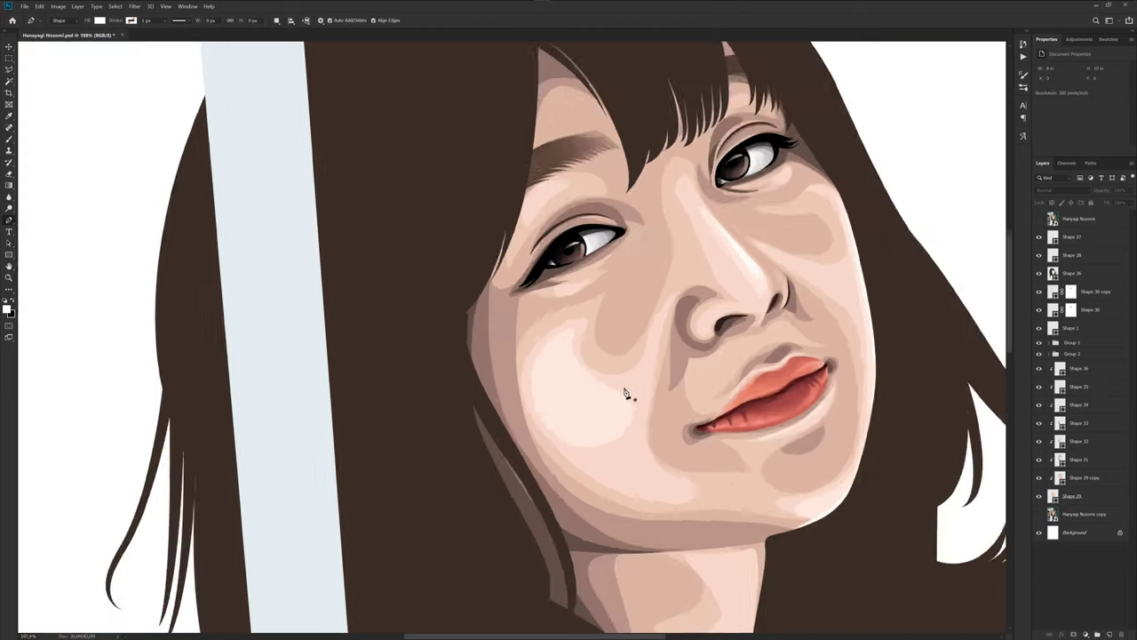
{"action": "scroll", "coordinate": [657, 400], "scroll_direction": "down", "scroll_amount": 10}
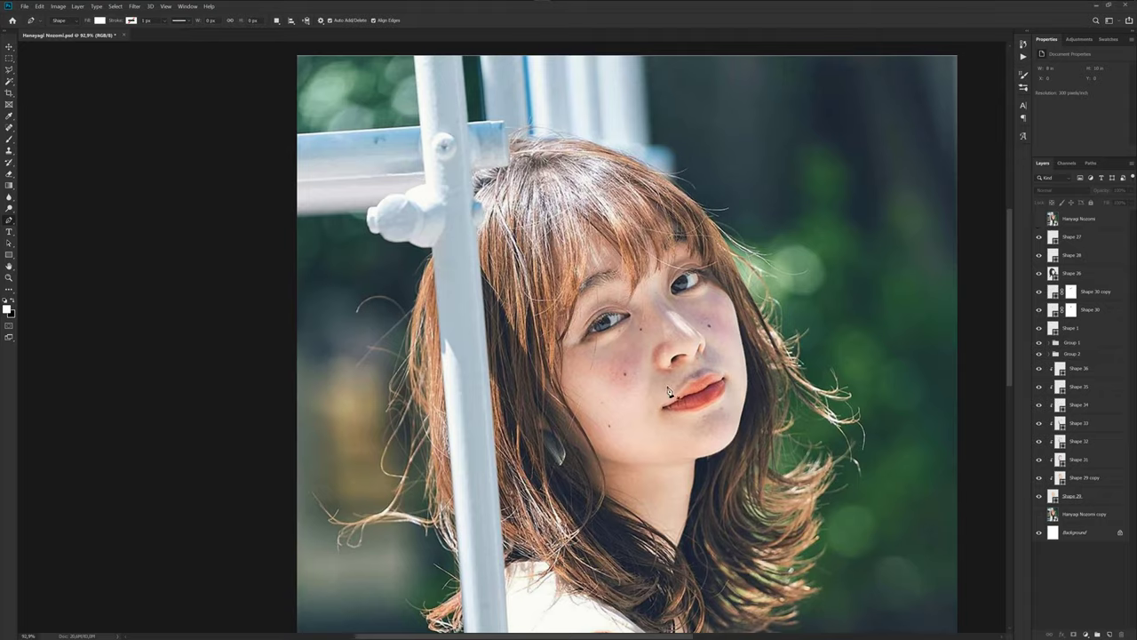
{"action": "scroll", "coordinate": [518, 273], "scroll_direction": "up", "scroll_amount": 2}
{"action": "scroll", "coordinate": [518, 273], "scroll_direction": "up", "scroll_amount": 2}
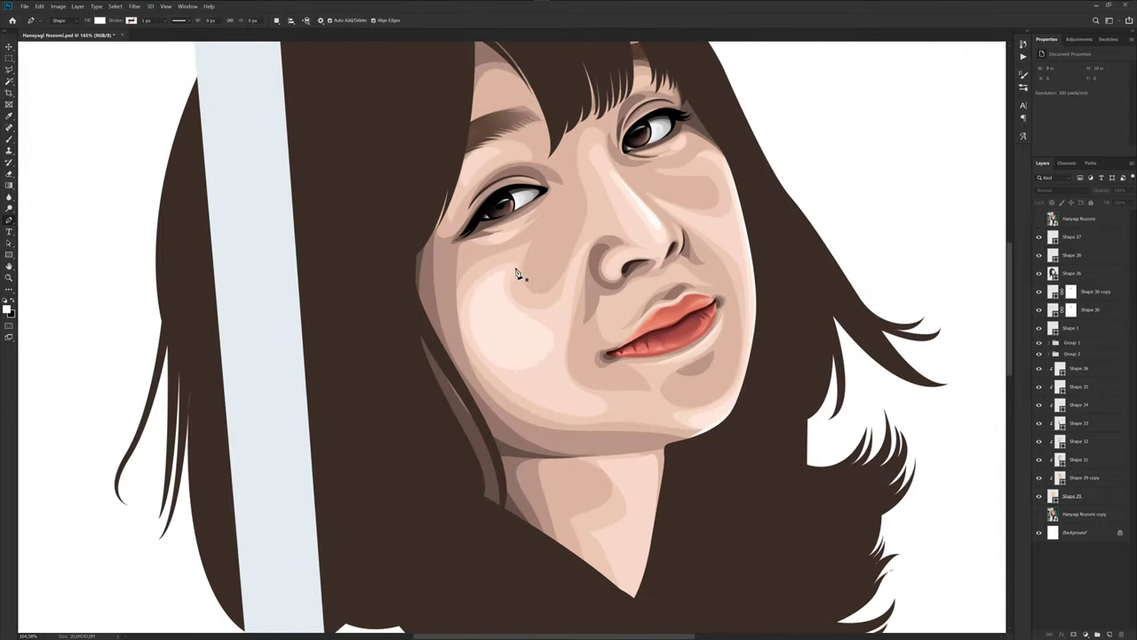
Reshape Shape 29 copy's shading curves beside the nose and along the lower cheek.
{"action": "left_click", "coordinate": [1084, 477]}
{"action": "scroll", "coordinate": [542, 293], "scroll_direction": "up", "scroll_amount": 2}
{"action": "scroll", "coordinate": [526, 291], "scroll_direction": "up", "scroll_amount": 1}
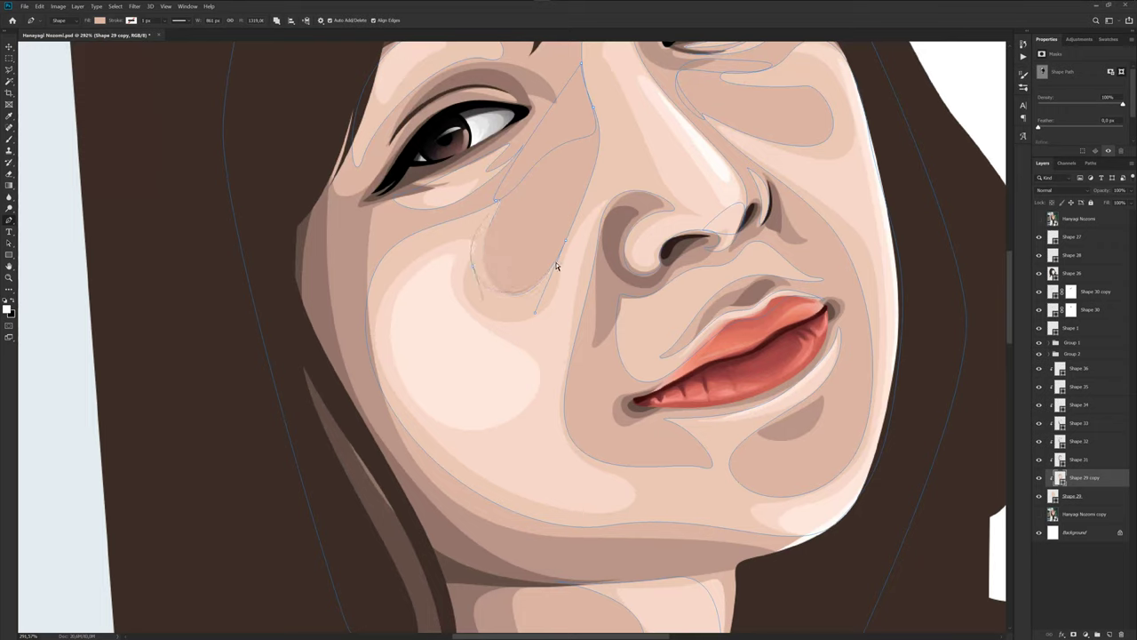
{"action": "left_click_drag", "start_coordinate": [570, 246], "coordinate": [570, 217]}
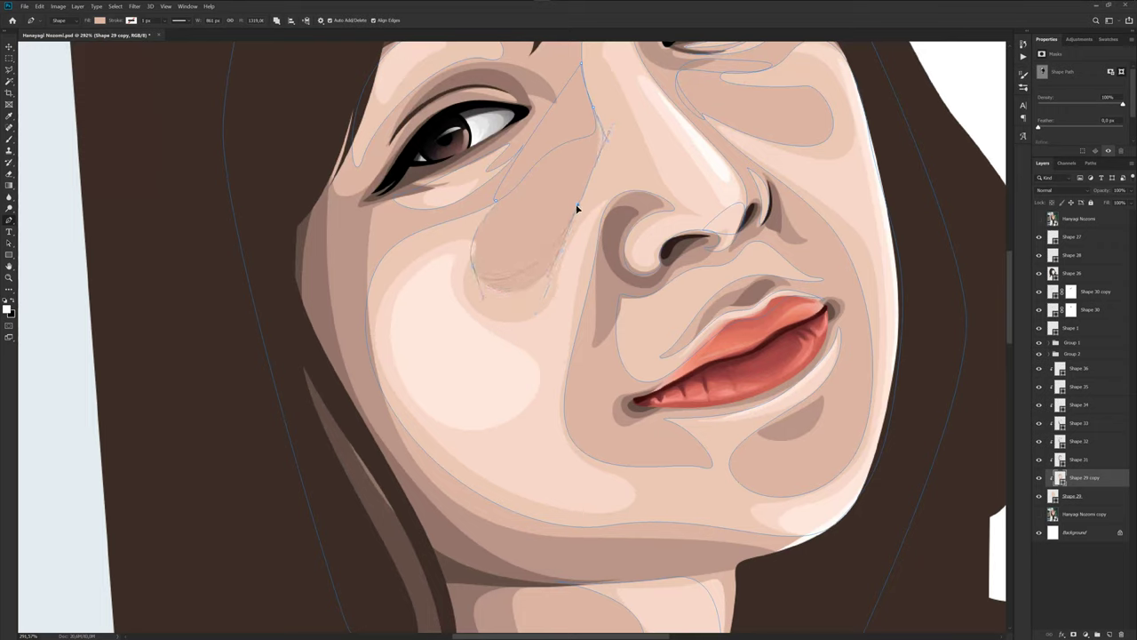
{"action": "left_click_drag", "start_coordinate": [529, 275], "coordinate": [540, 307]}
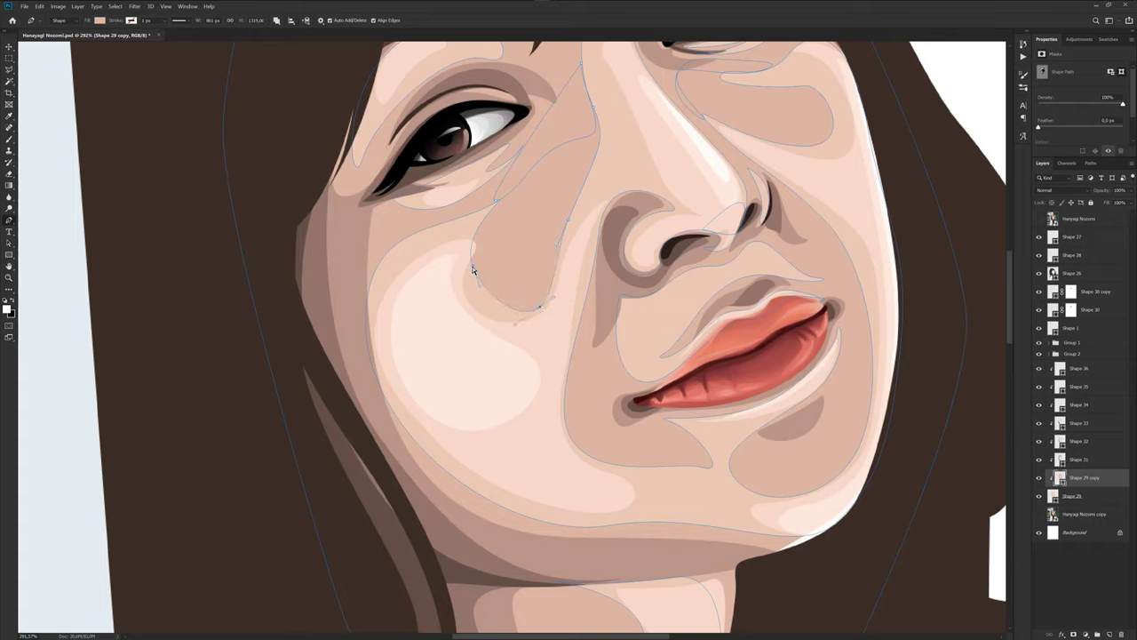
{"action": "left_click_drag", "start_coordinate": [472, 266], "coordinate": [471, 279]}
Move Shape 34's cheek shading point up and left toward the eye.
{"action": "left_click", "coordinate": [1082, 391]}
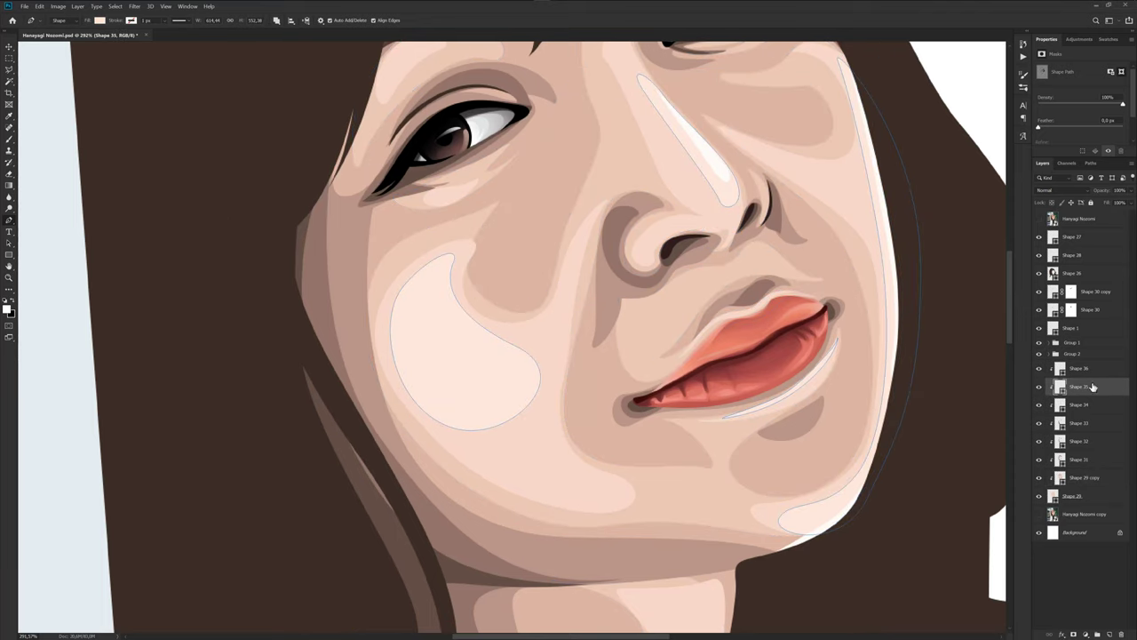
{"action": "left_click", "coordinate": [1097, 405]}
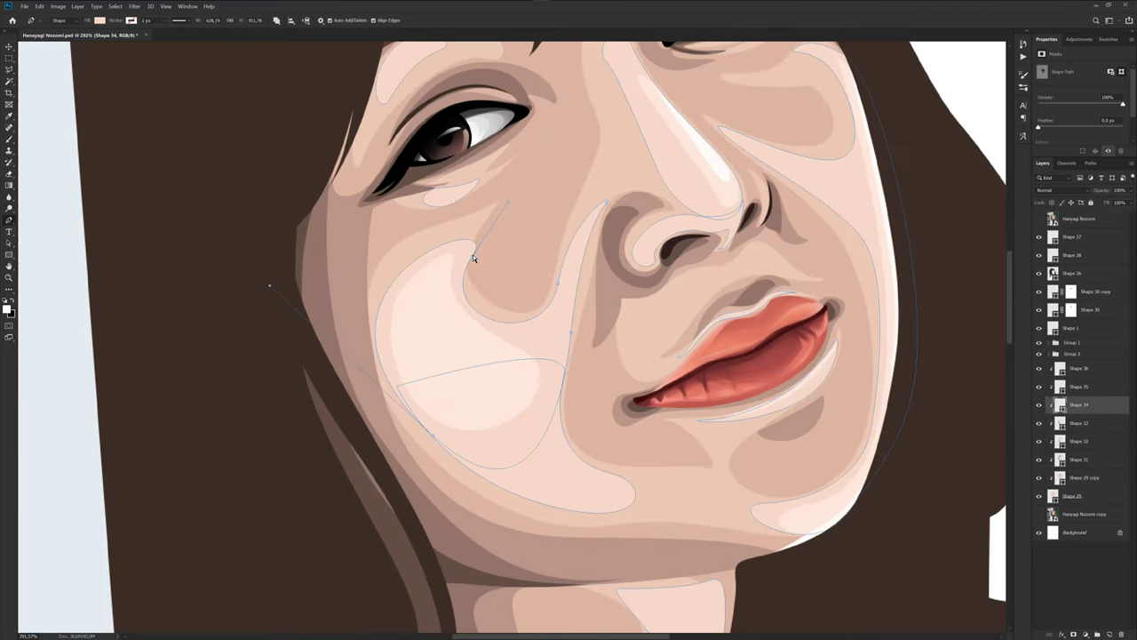
{"action": "left_click_drag", "start_coordinate": [474, 254], "coordinate": [460, 241]}
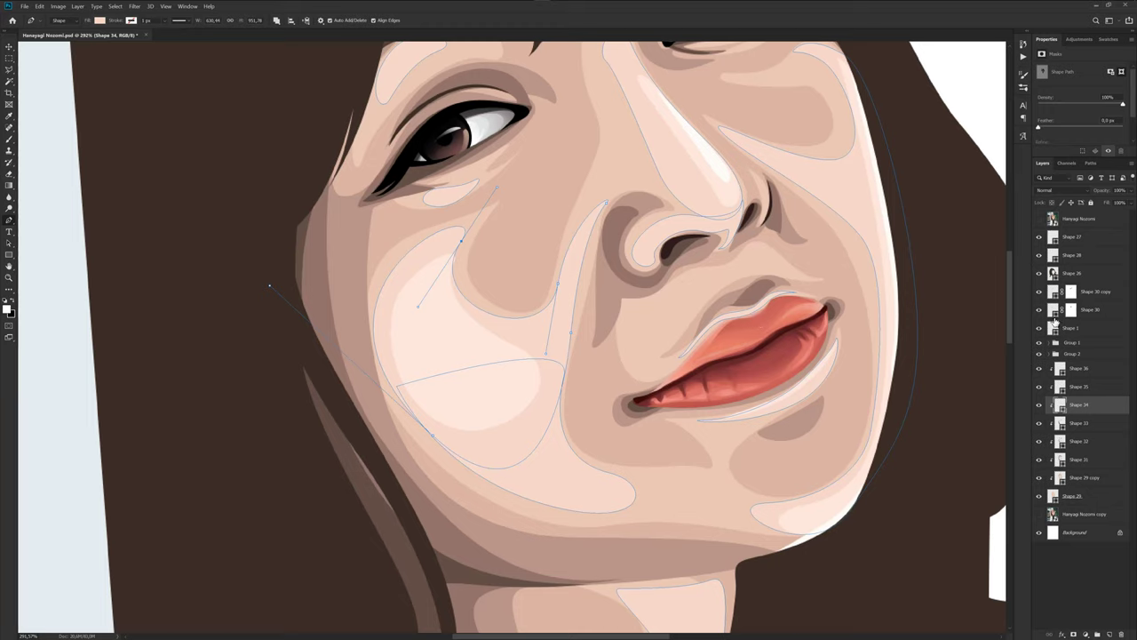
Fit the portrait in view, save it, and briefly compare it against the reference photo.
{"action": "left_click", "coordinate": [1094, 228]}
{"action": "key", "text": "ctrl+0"}
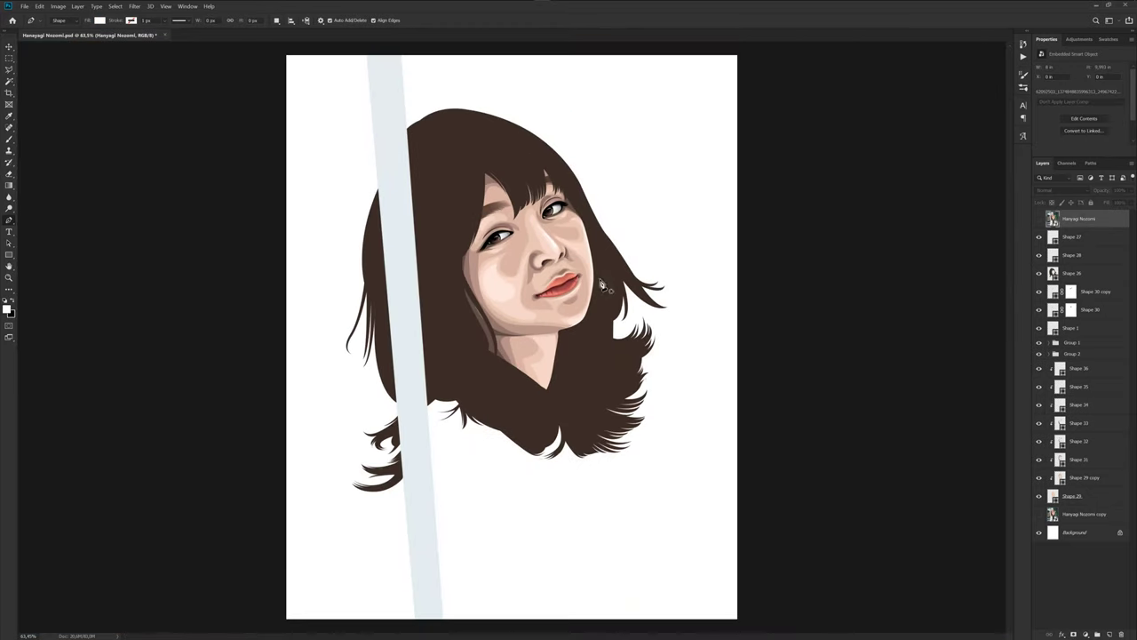
{"action": "key", "text": "ctrl+s"}
{"action": "left_click", "coordinate": [1040, 218]}
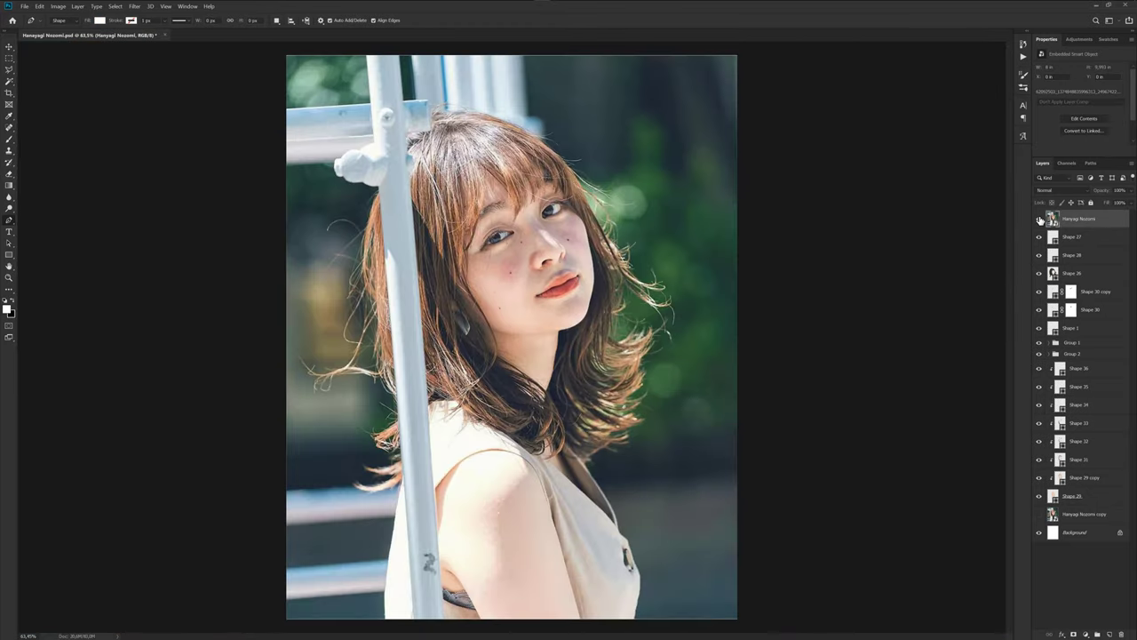
{"action": "left_click", "coordinate": [1039, 219]}
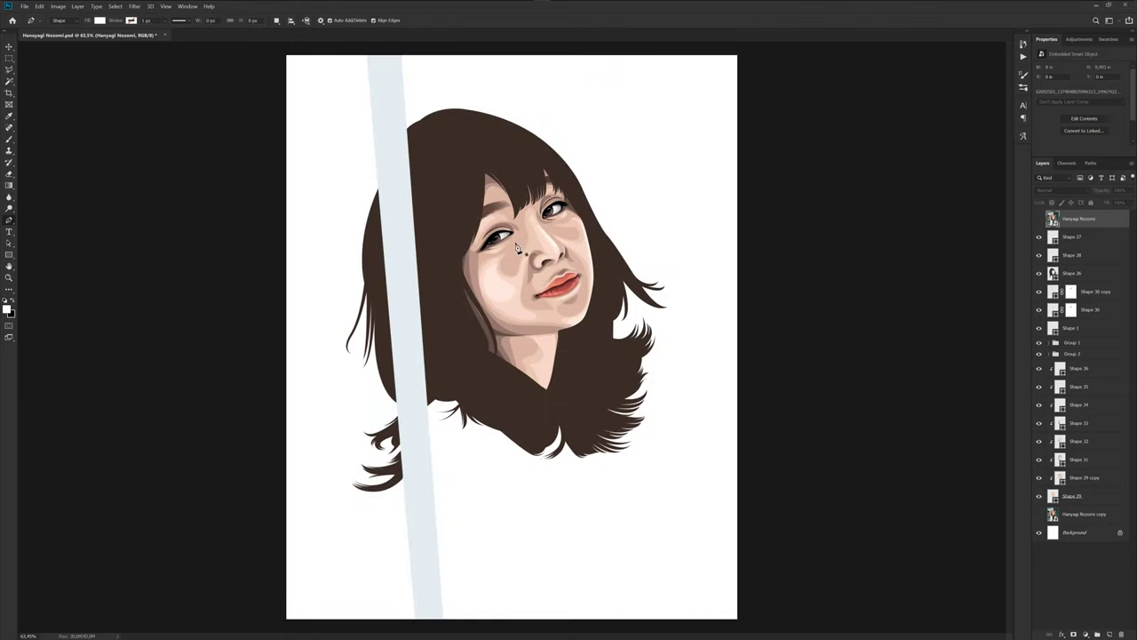
{"action": "scroll", "coordinate": [523, 249], "scroll_direction": "up", "scroll_amount": 2}
{"action": "scroll", "coordinate": [527, 252], "scroll_direction": "up", "scroll_amount": 2}
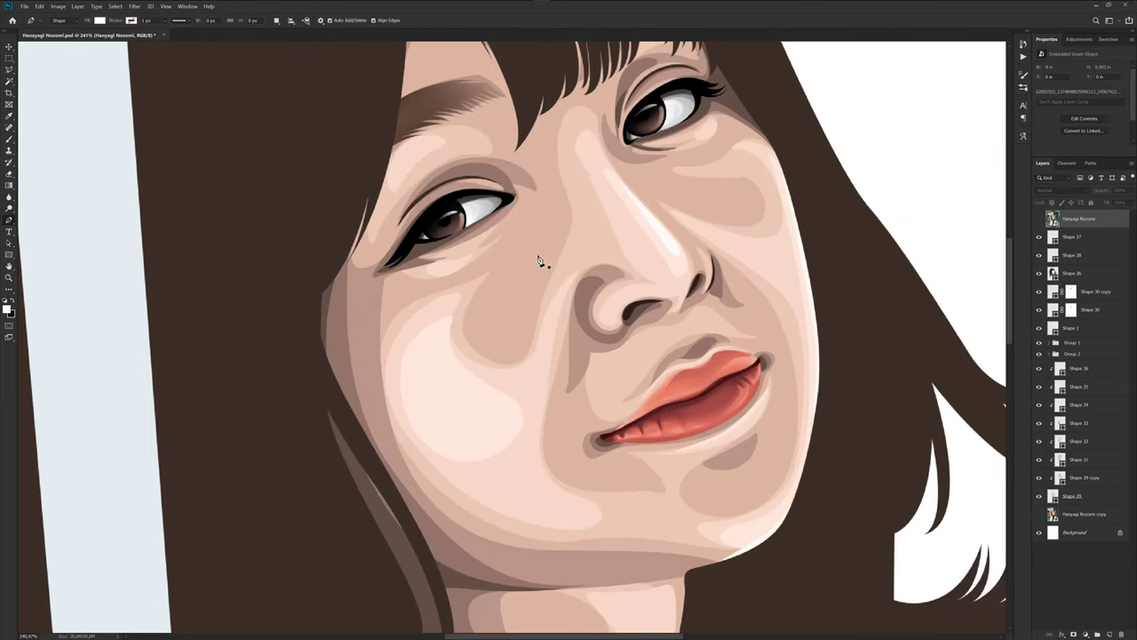
{"action": "left_click", "coordinate": [1078, 459]}
{"action": "scroll", "coordinate": [531, 220], "scroll_direction": "up", "scroll_amount": 1}
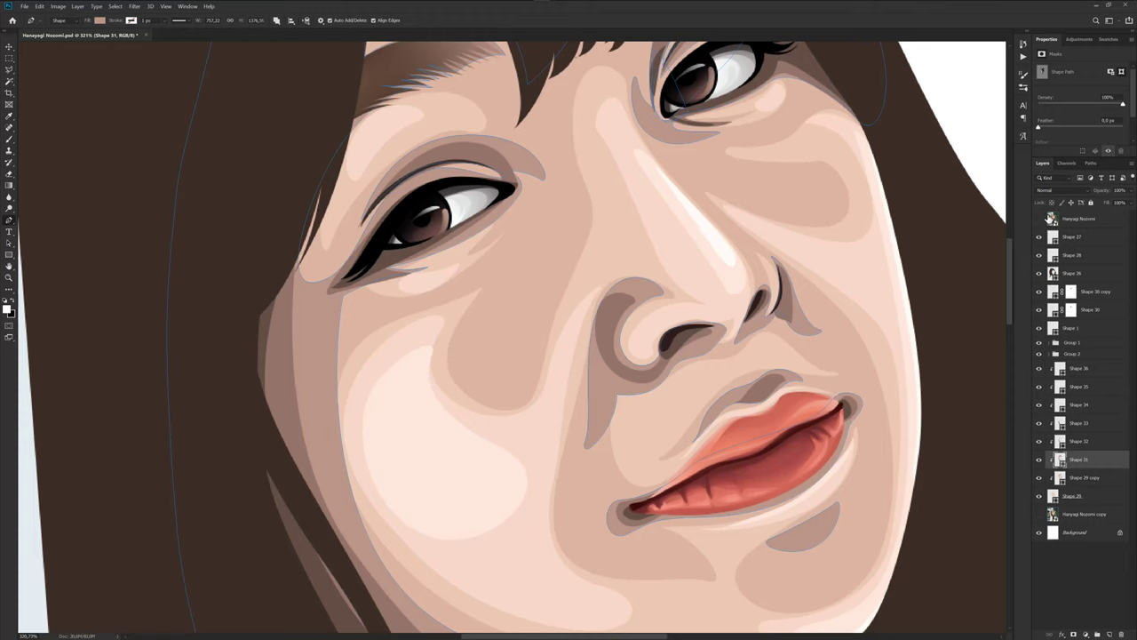
Toggle the reference photo on and off to compare it with the illustration.
{"action": "left_click", "coordinate": [1040, 219]}
{"action": "left_click", "coordinate": [1040, 219]}
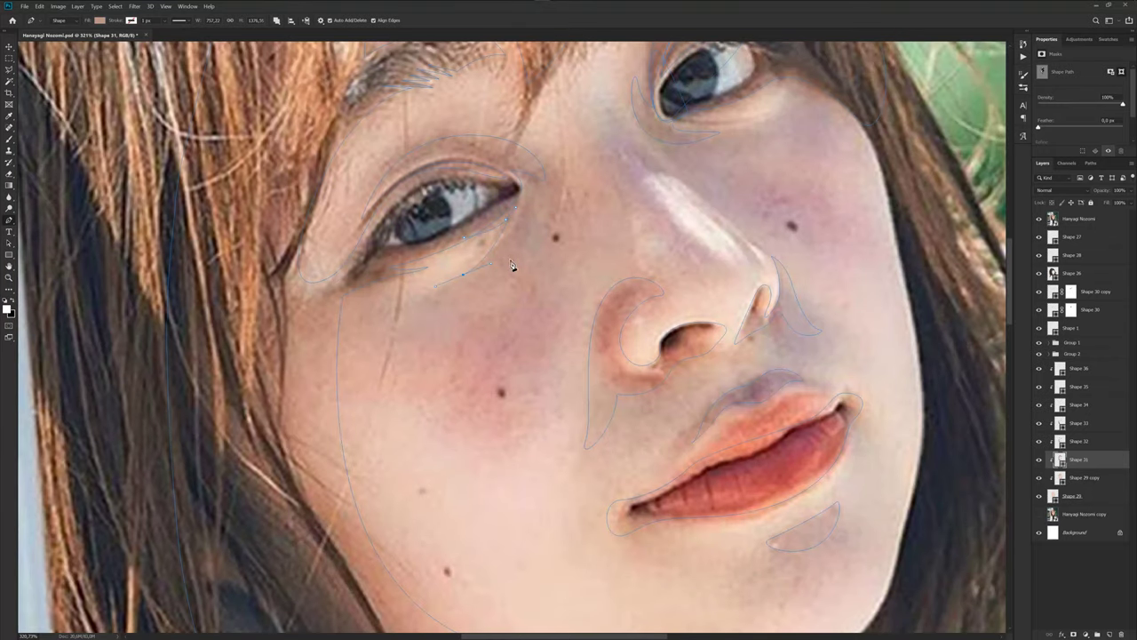
{"action": "left_click", "coordinate": [1040, 218]}
{"action": "left_click", "coordinate": [1080, 219]}
{"action": "scroll", "coordinate": [551, 246], "scroll_direction": "down", "scroll_amount": 2}
{"action": "scroll", "coordinate": [559, 245], "scroll_direction": "down", "scroll_amount": 3}
{"action": "scroll", "coordinate": [560, 245], "scroll_direction": "down", "scroll_amount": 2}
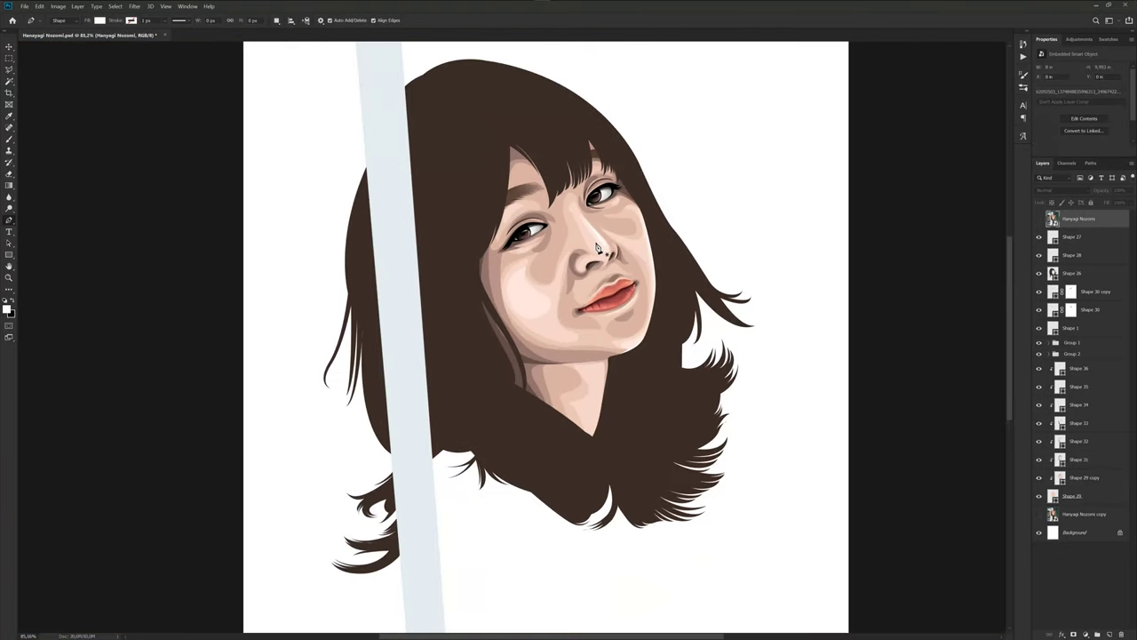
{"action": "left_click", "coordinate": [1039, 218]}
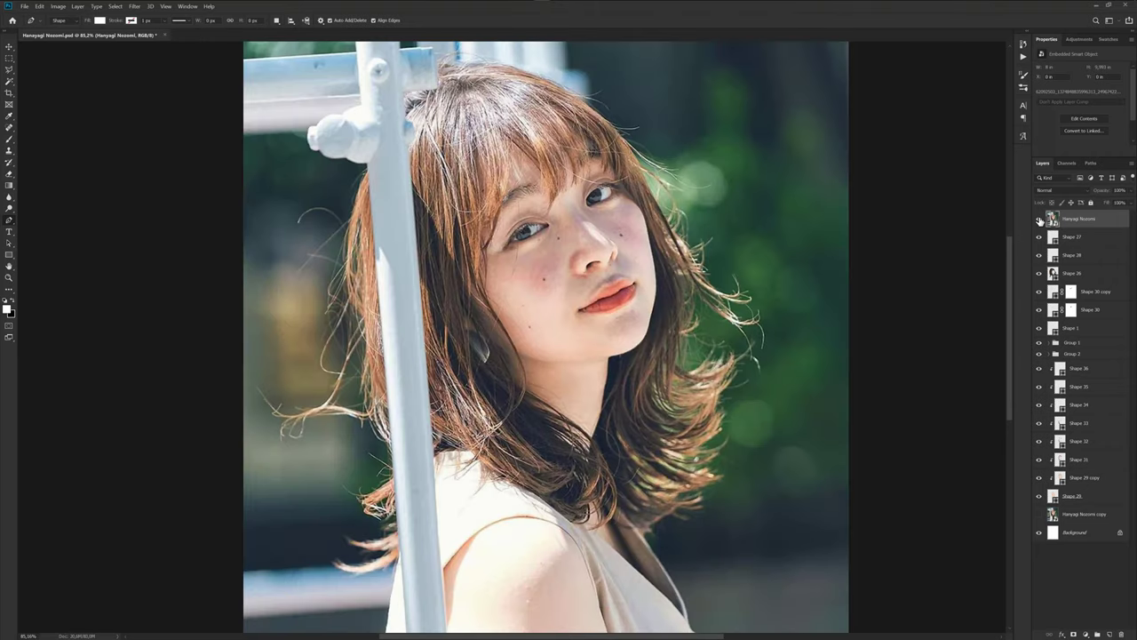
{"action": "left_click", "coordinate": [1040, 219]}
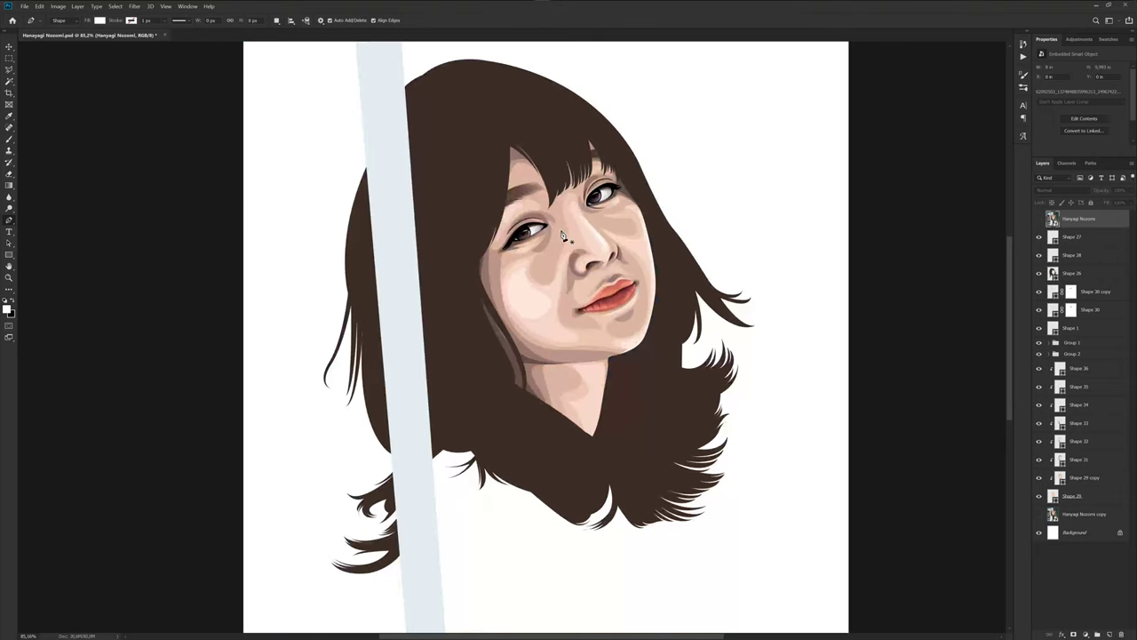
{"action": "scroll", "coordinate": [578, 224], "scroll_direction": "up", "scroll_amount": 4}
{"action": "scroll", "coordinate": [578, 224], "scroll_direction": "up", "scroll_amount": 1}
Reshape Shape 29 copy's shading edge along the nose bridge, bending its lower curve handle.
{"action": "left_click", "coordinate": [1057, 478]}
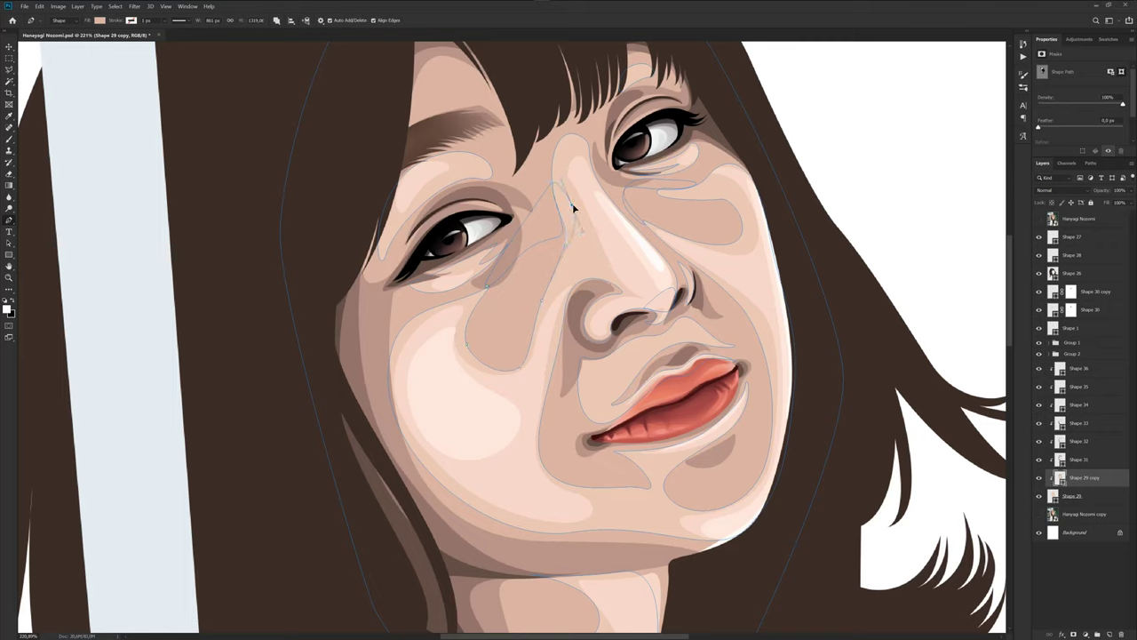
{"action": "left_click_drag", "start_coordinate": [553, 182], "coordinate": [565, 205]}
{"action": "left_click", "coordinate": [1075, 222]}
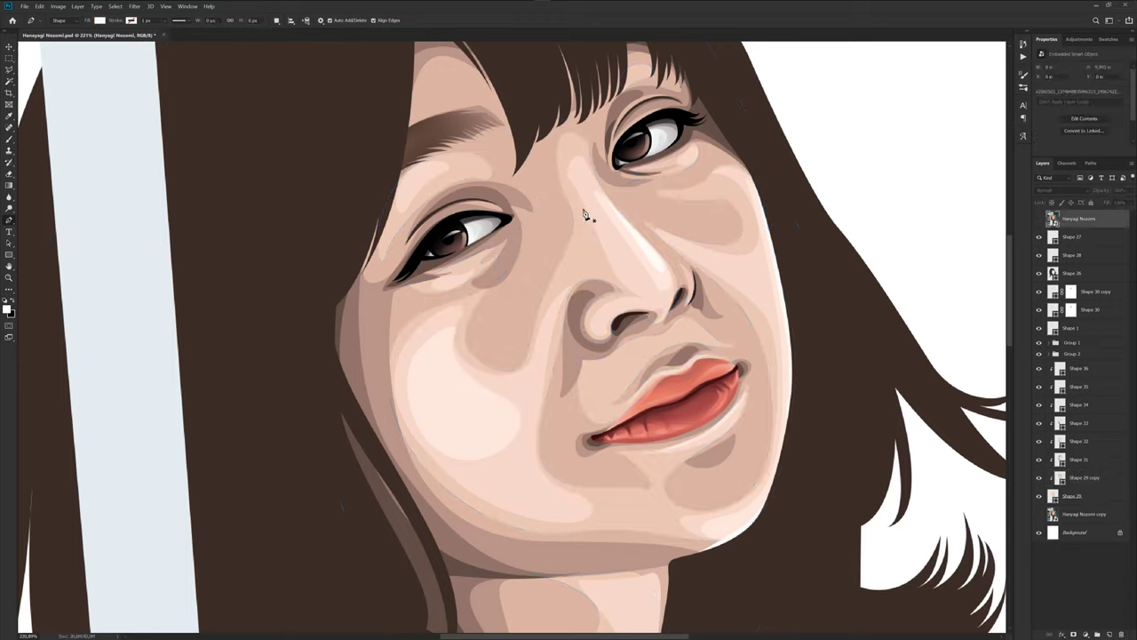
{"action": "key", "text": "ctrl+minus"}
{"action": "key", "text": "ctrl+minus"}
{"action": "left_click", "coordinate": [1075, 481]}
{"action": "scroll", "coordinate": [559, 178], "scroll_direction": "up", "scroll_amount": 5}
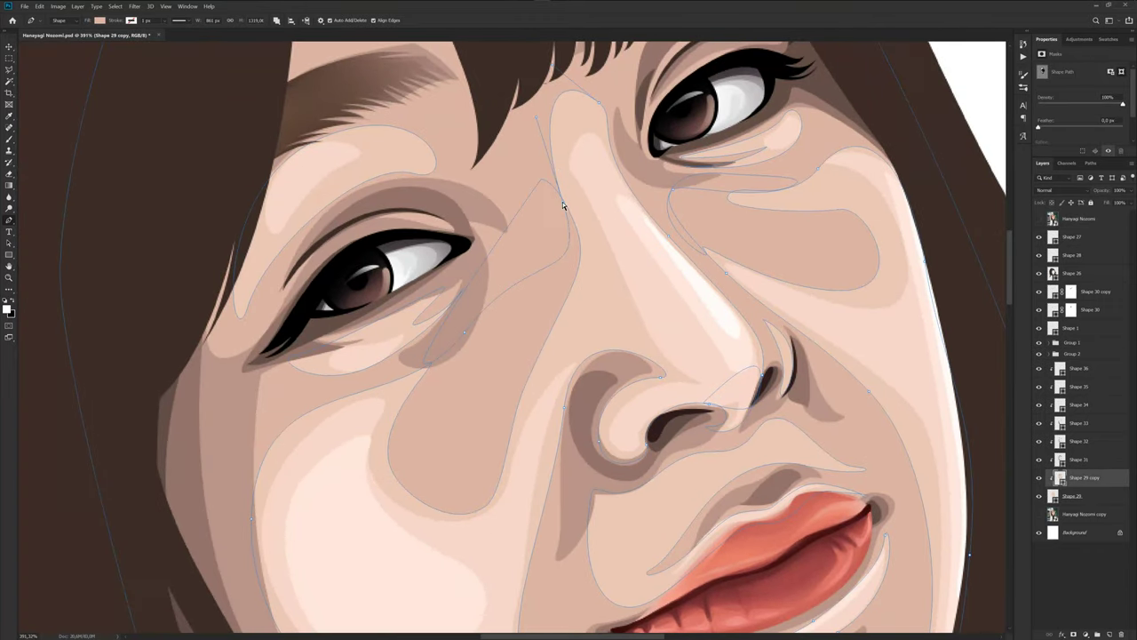
{"action": "left_click_drag", "start_coordinate": [589, 290], "coordinate": [600, 284]}
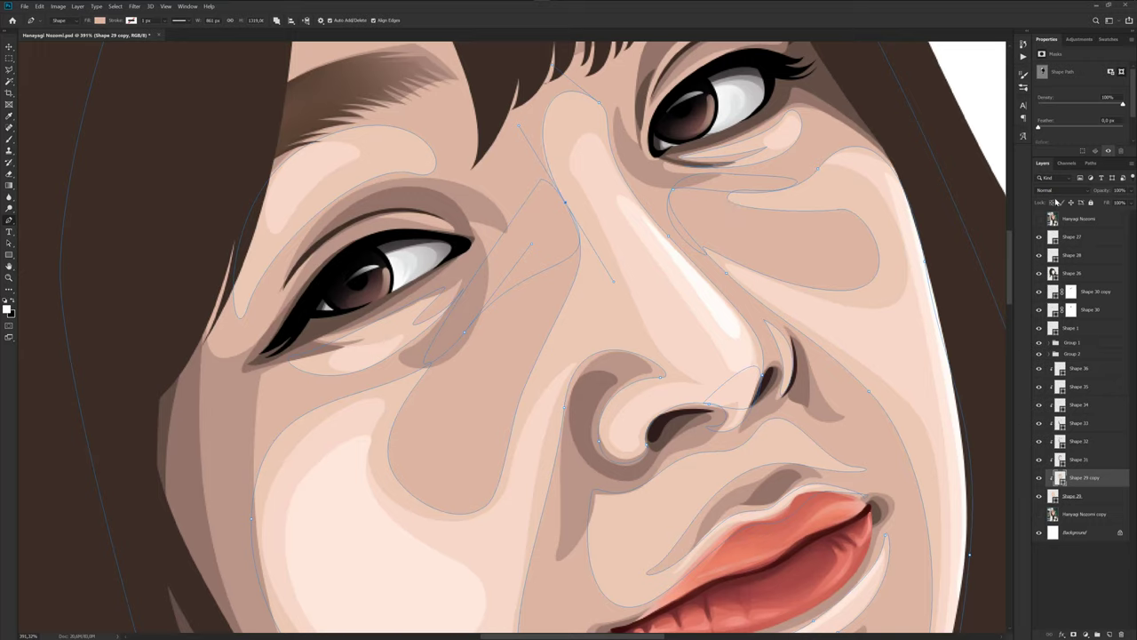
Save the portrait document.
{"action": "left_click", "coordinate": [1079, 218]}
{"action": "scroll", "coordinate": [613, 255], "scroll_direction": "down", "scroll_amount": 5}
{"action": "key", "text": "ctrl+s"}
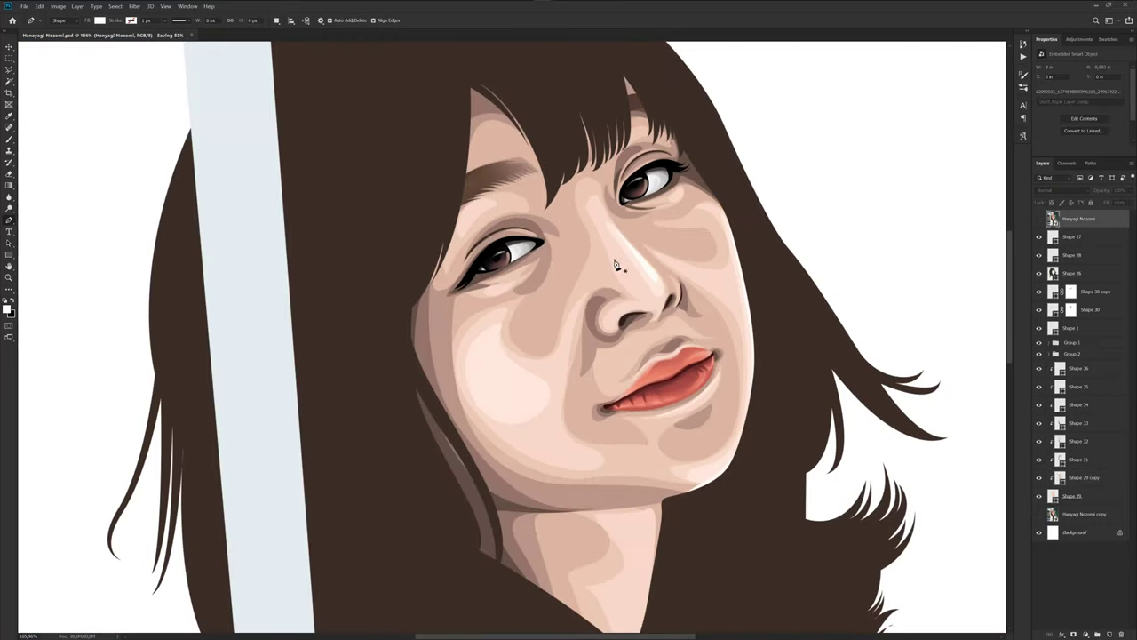
Select layers Shape 36 down to Shape 29 and group them into Group 3.
{"action": "scroll", "coordinate": [615, 265], "scroll_direction": "down", "scroll_amount": 3}
{"action": "scroll", "coordinate": [613, 271], "scroll_direction": "down", "scroll_amount": 3}
{"action": "scroll", "coordinate": [612, 280], "scroll_direction": "down", "scroll_amount": 1}
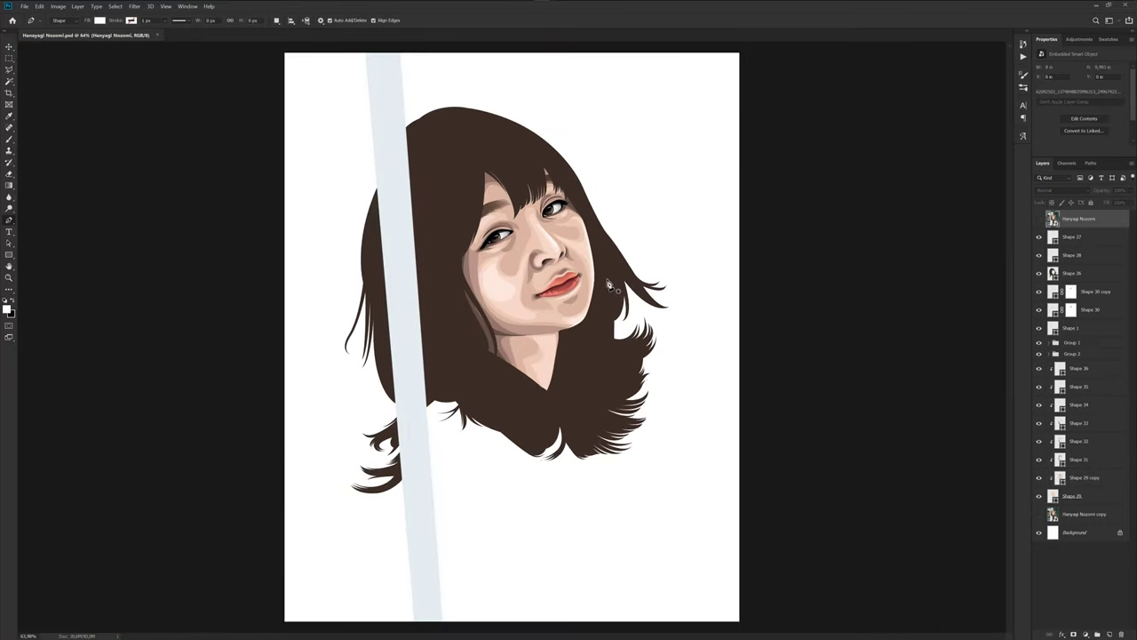
{"action": "left_click", "coordinate": [1071, 496]}
{"action": "left_click", "coordinate": [1093, 370], "text": "shift"}
{"action": "key", "text": "ctrl+g"}
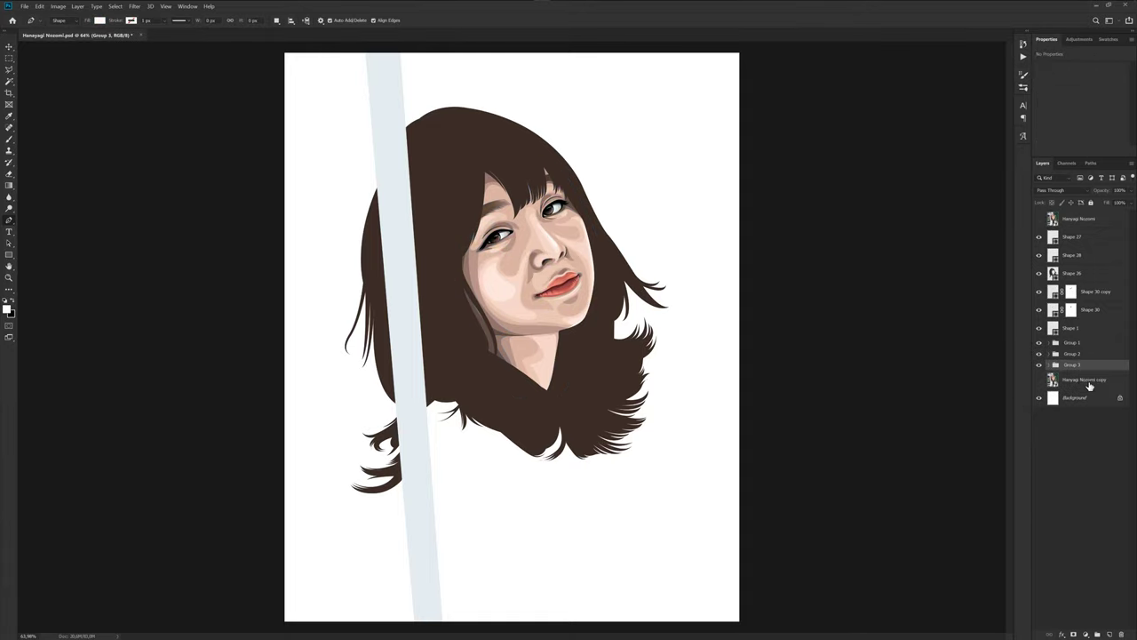
Start the shoulder shape path below the image and curve it over the shoulder top.
{"action": "left_click", "coordinate": [1089, 384]}
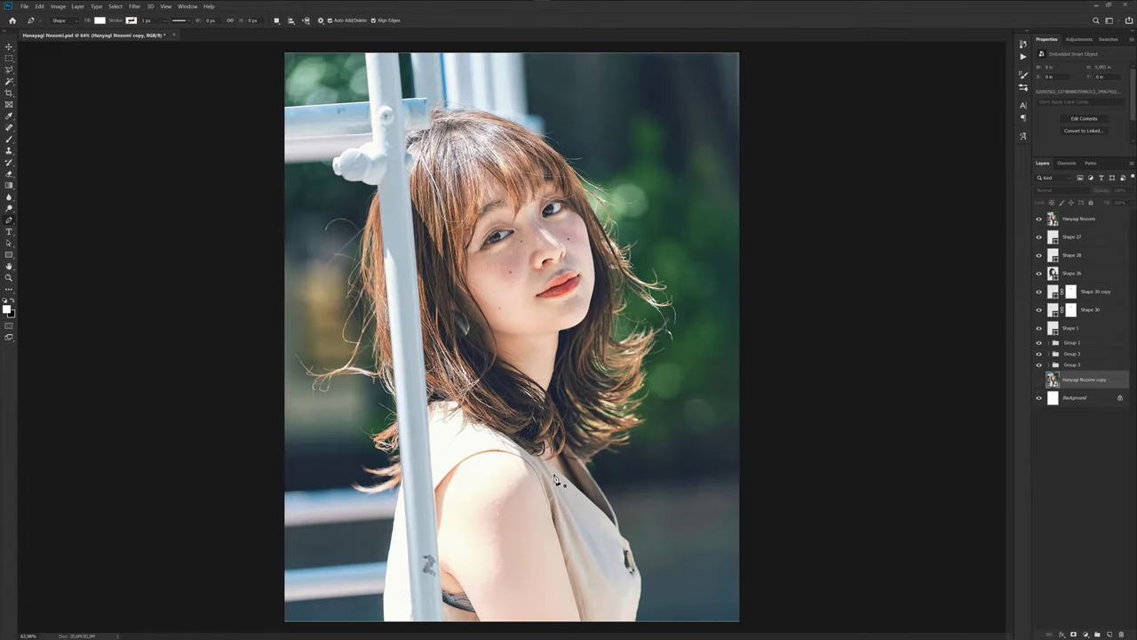
{"action": "scroll", "coordinate": [562, 442], "scroll_direction": "up", "scroll_amount": 3}
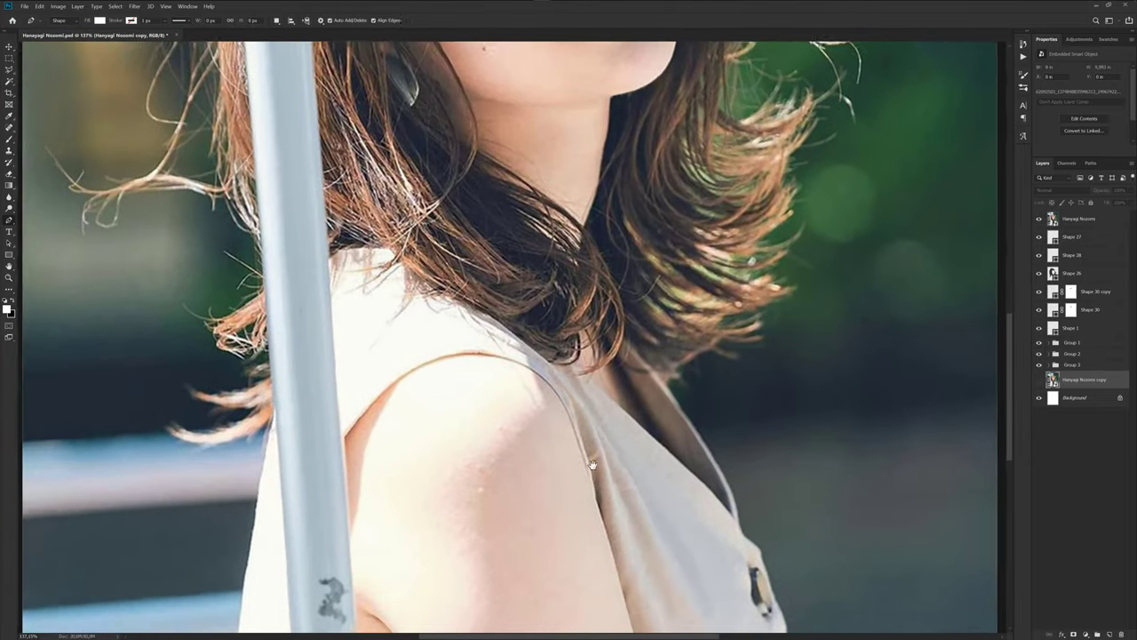
{"action": "scroll", "coordinate": [587, 417], "scroll_direction": "down", "scroll_amount": 5}
{"action": "left_click", "coordinate": [716, 469]}
{"action": "scroll", "coordinate": [702, 453], "scroll_direction": "up", "scroll_amount": 2}
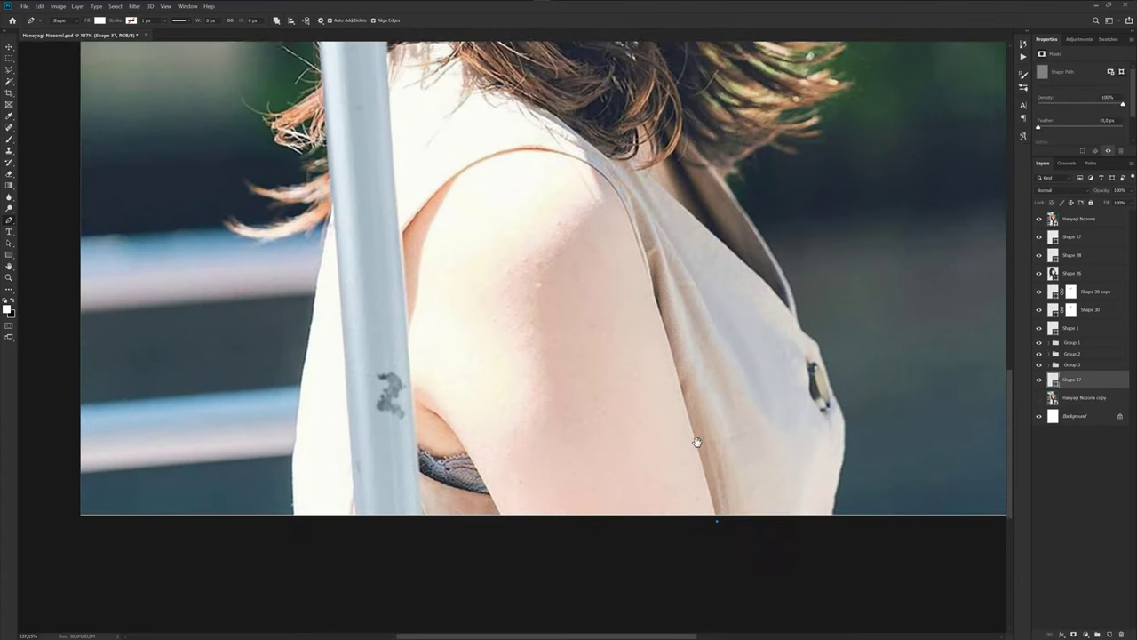
{"action": "scroll", "coordinate": [689, 427], "scroll_direction": "up", "scroll_amount": 3}
{"action": "left_click", "coordinate": [668, 374]}
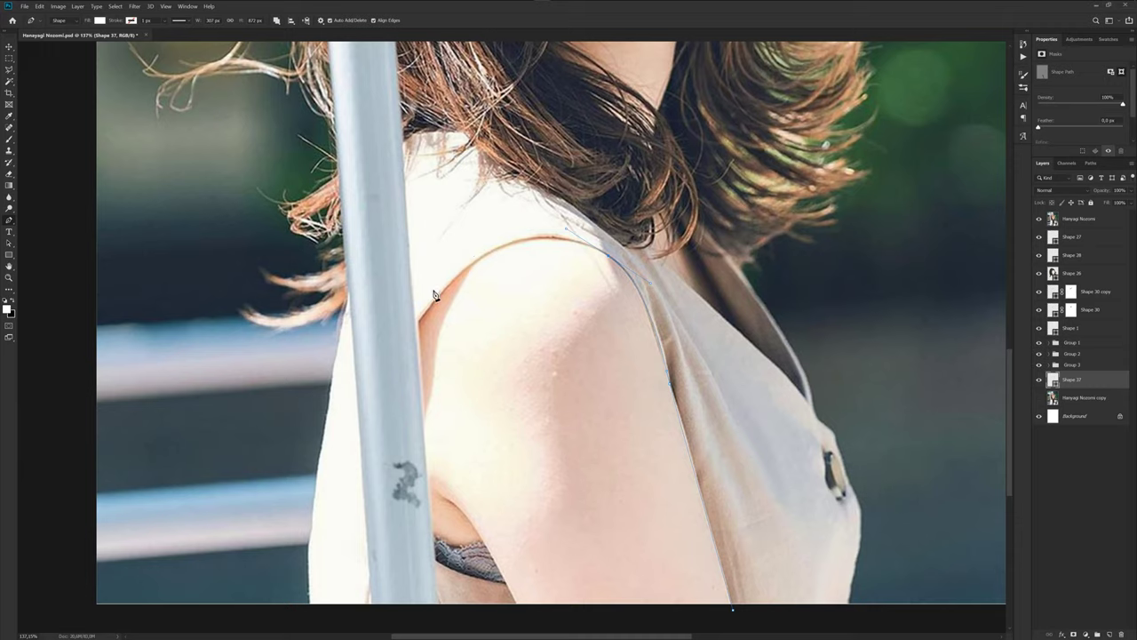
{"action": "left_click_drag", "start_coordinate": [450, 293], "coordinate": [392, 350]}
Trace the back of the arm to the armpit and close the shoulder path.
{"action": "scroll", "coordinate": [453, 450], "scroll_direction": "down", "scroll_amount": 5}
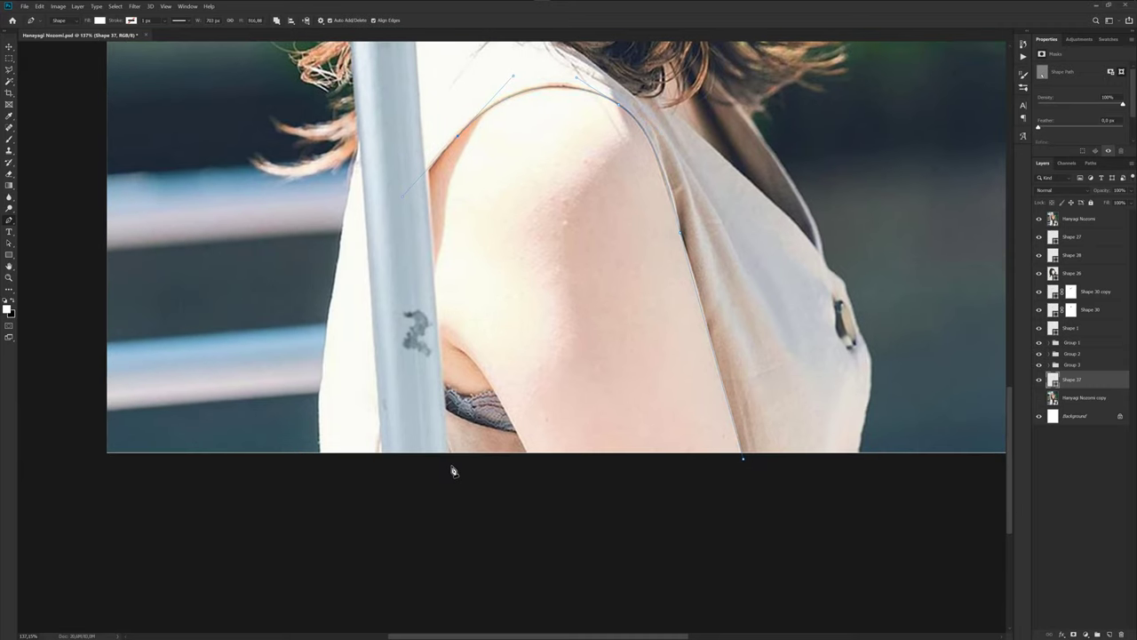
{"action": "left_click_drag", "start_coordinate": [453, 461], "coordinate": [535, 621]}
{"action": "scroll", "coordinate": [535, 621], "scroll_direction": "down", "scroll_amount": 1}
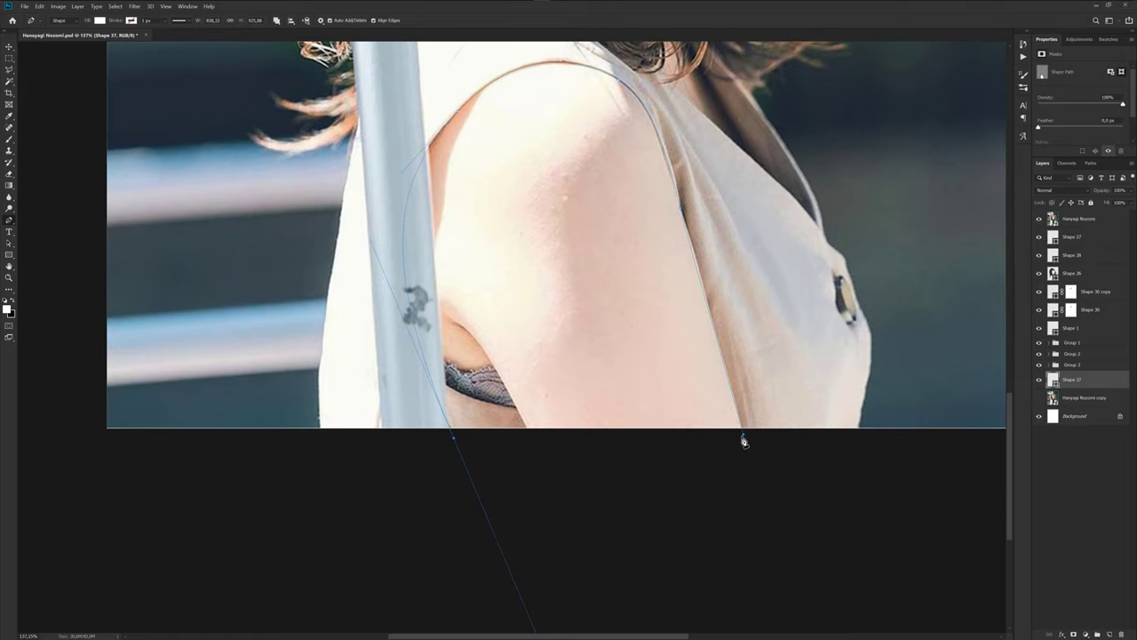
{"action": "scroll", "coordinate": [646, 373], "scroll_direction": "down", "scroll_amount": 2}
{"action": "scroll", "coordinate": [622, 414], "scroll_direction": "up", "scroll_amount": 3}
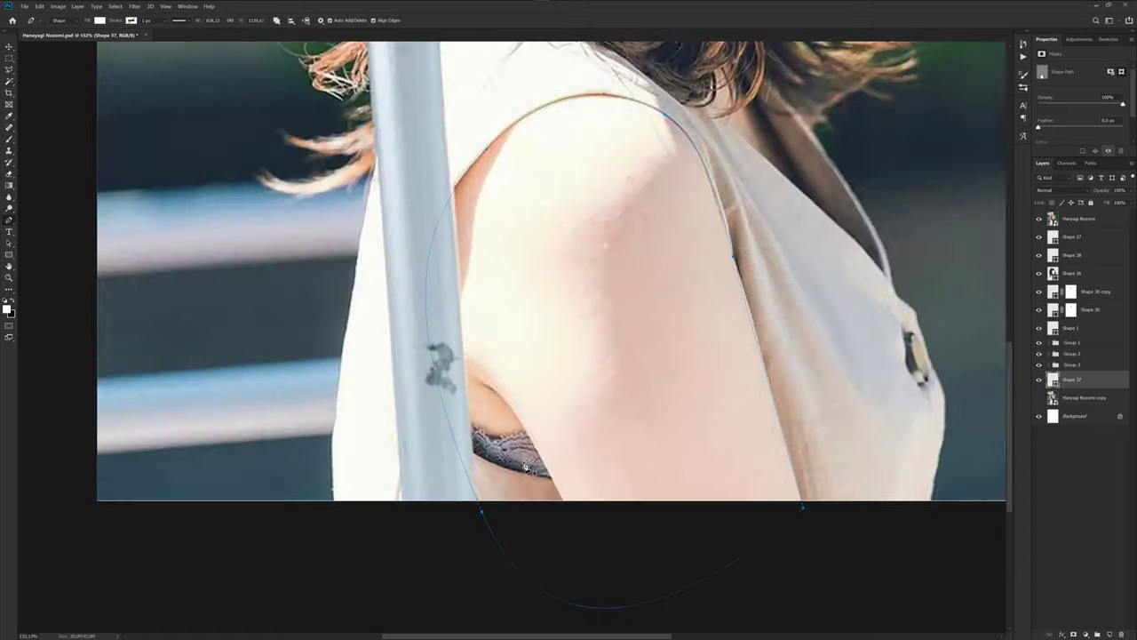
{"action": "key", "text": "ctrl+z"}
{"action": "left_click_drag", "start_coordinate": [467, 444], "coordinate": [542, 571]}
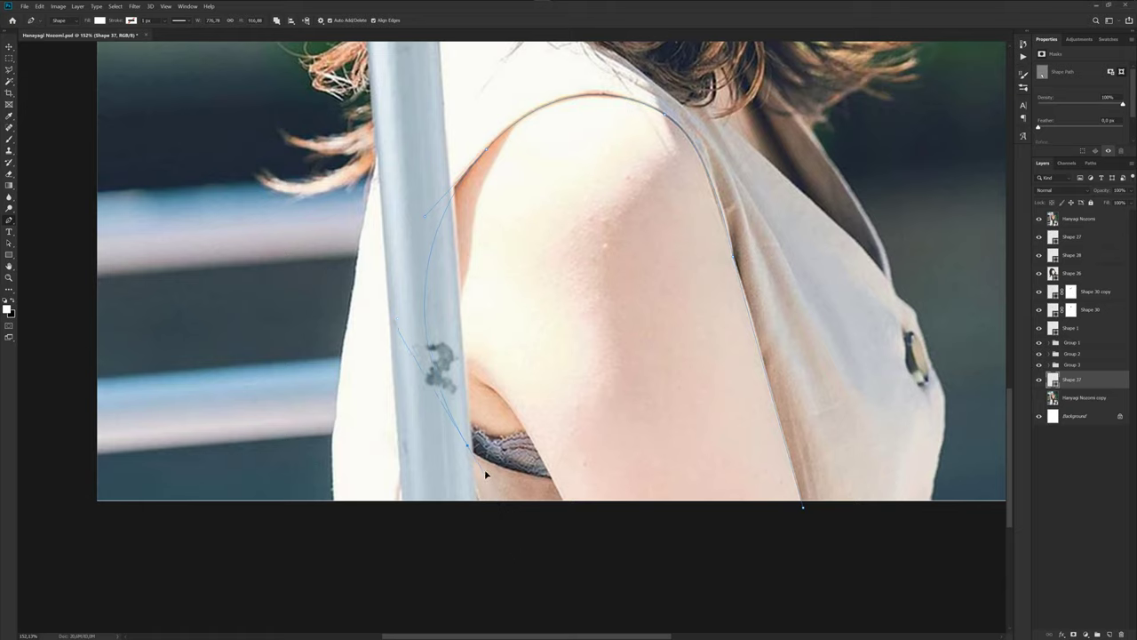
{"action": "left_click_drag", "start_coordinate": [491, 483], "coordinate": [553, 483]}
{"action": "left_click", "coordinate": [803, 508]}
Fill the new Shape 37 beige and hide the top reference photo.
{"action": "scroll", "coordinate": [752, 497], "scroll_direction": "down", "scroll_amount": 5}
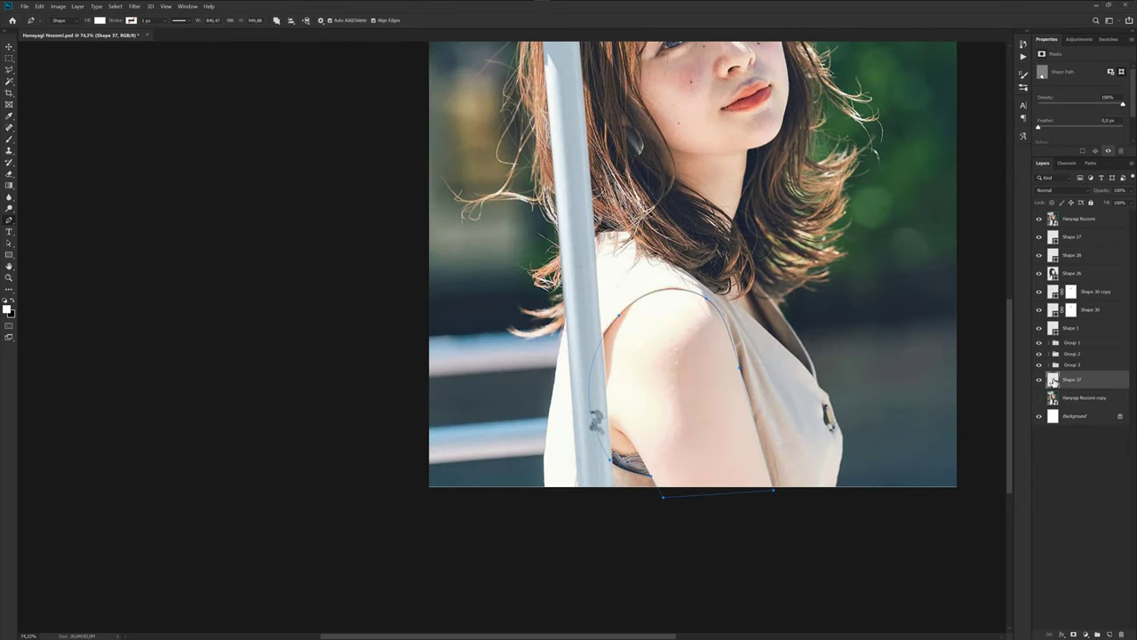
{"action": "double_click", "coordinate": [1054, 381]}
{"action": "left_click", "coordinate": [383, 295]}
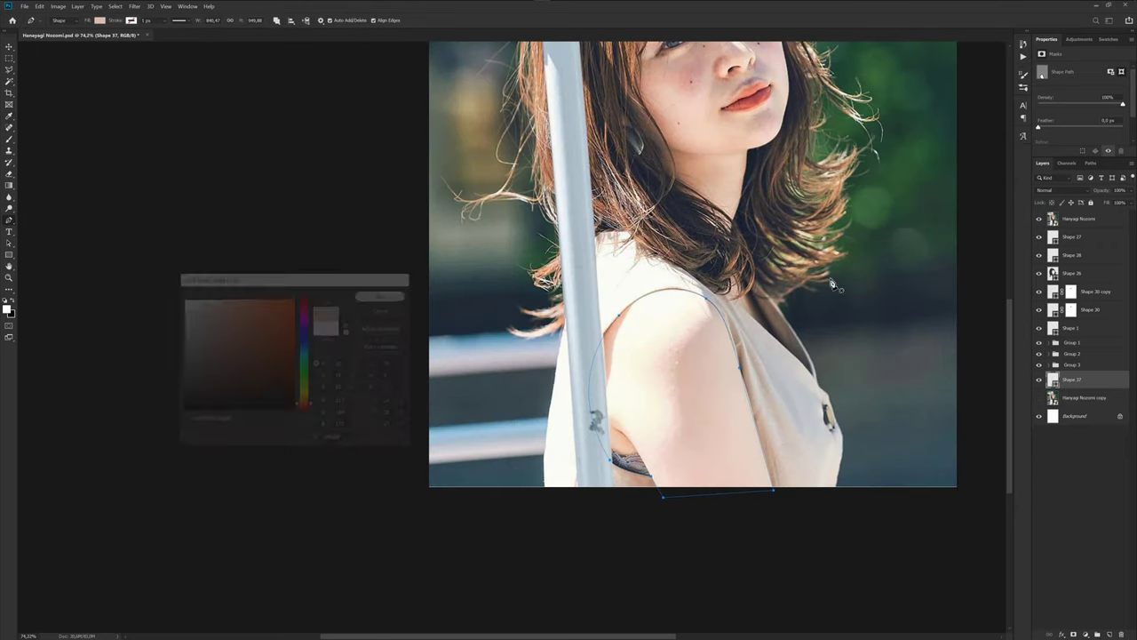
{"action": "left_click", "coordinate": [1040, 219]}
{"action": "left_click_drag", "start_coordinate": [748, 339], "coordinate": [644, 348]}
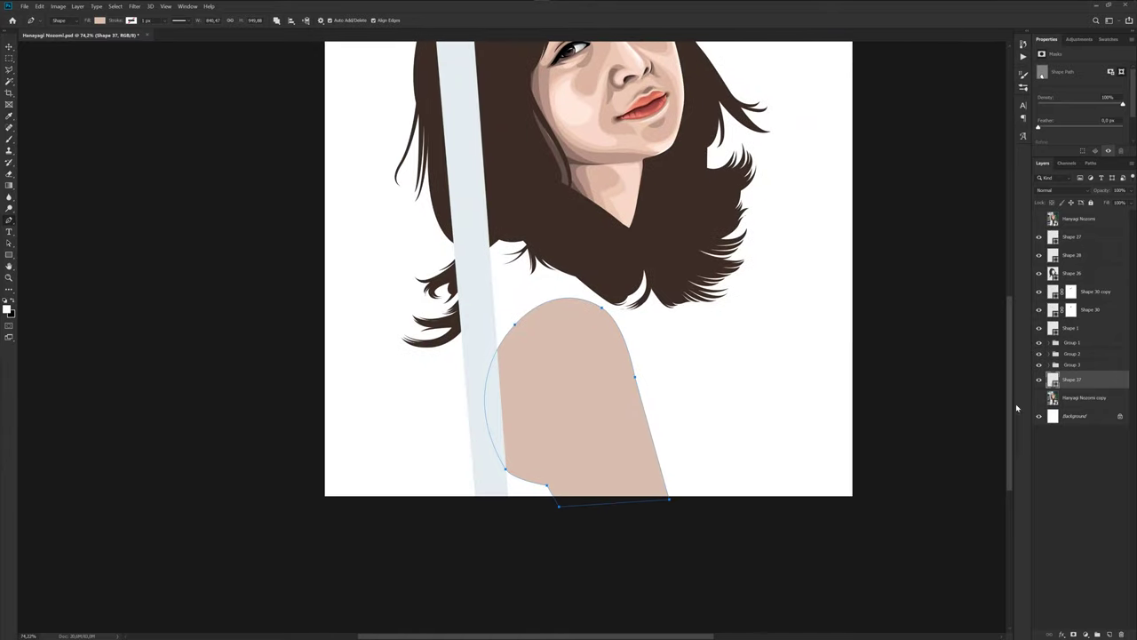
Save, then duplicate the shoulder shape as Shape 37 copy.
{"action": "key", "text": "ctrl+s"}
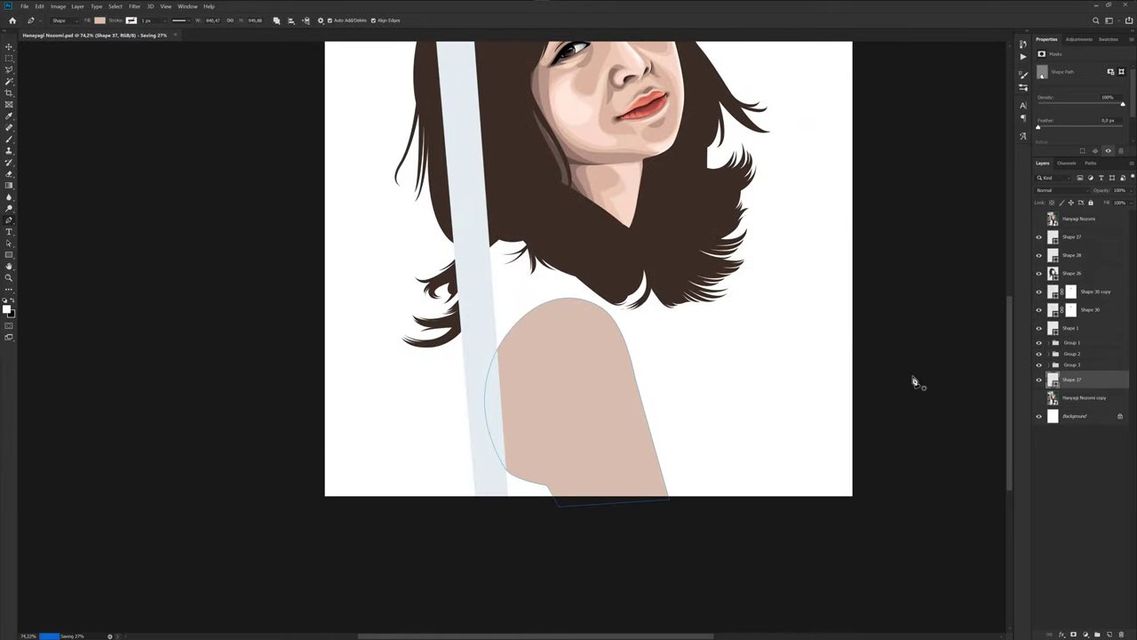
{"action": "scroll", "coordinate": [648, 338], "scroll_direction": "down", "scroll_amount": 2}
{"action": "scroll", "coordinate": [550, 334], "scroll_direction": "up", "scroll_amount": 3}
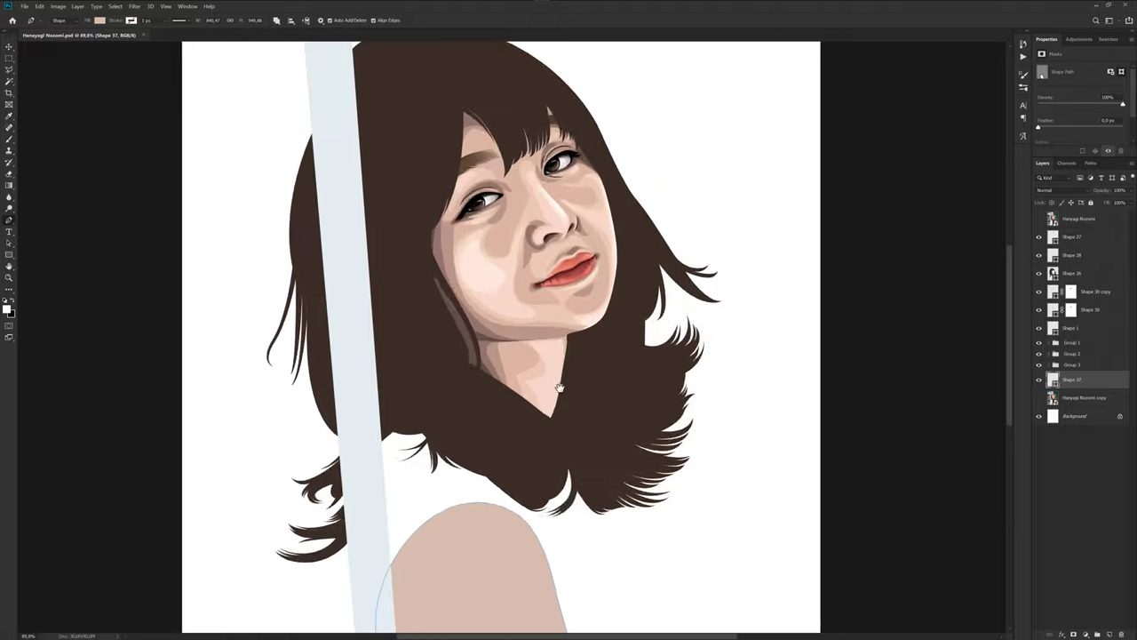
{"action": "left_click_drag", "start_coordinate": [559, 387], "coordinate": [595, 368]}
{"action": "key", "text": "ctrl+j"}
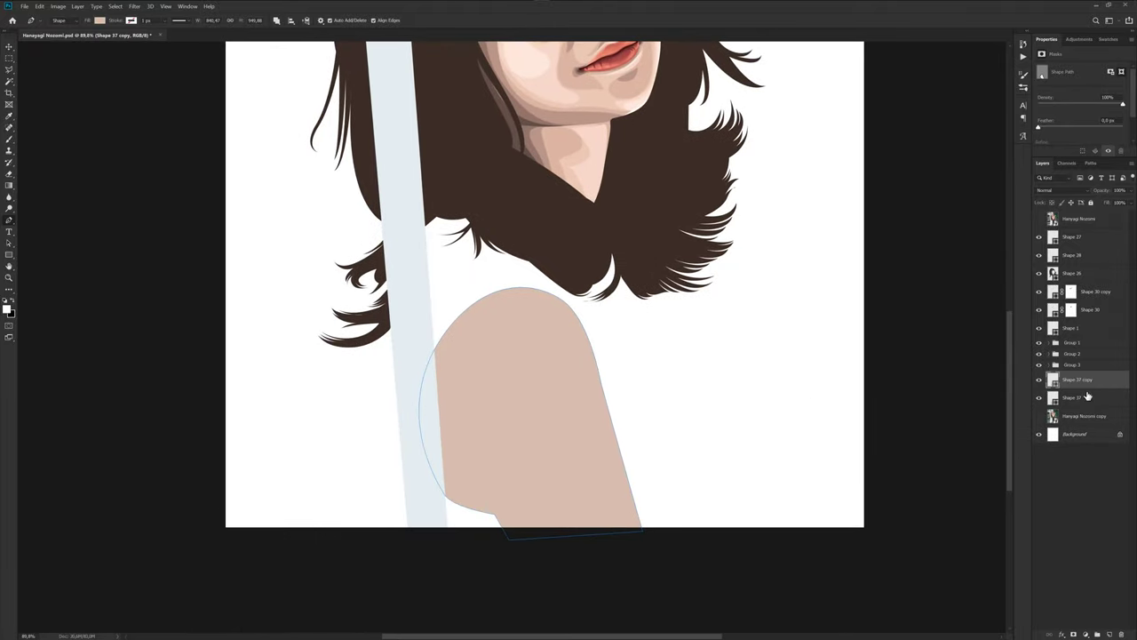
Give the shoulder copy a skin tone sampled from the photo's shoulder.
{"action": "left_click", "coordinate": [1040, 218]}
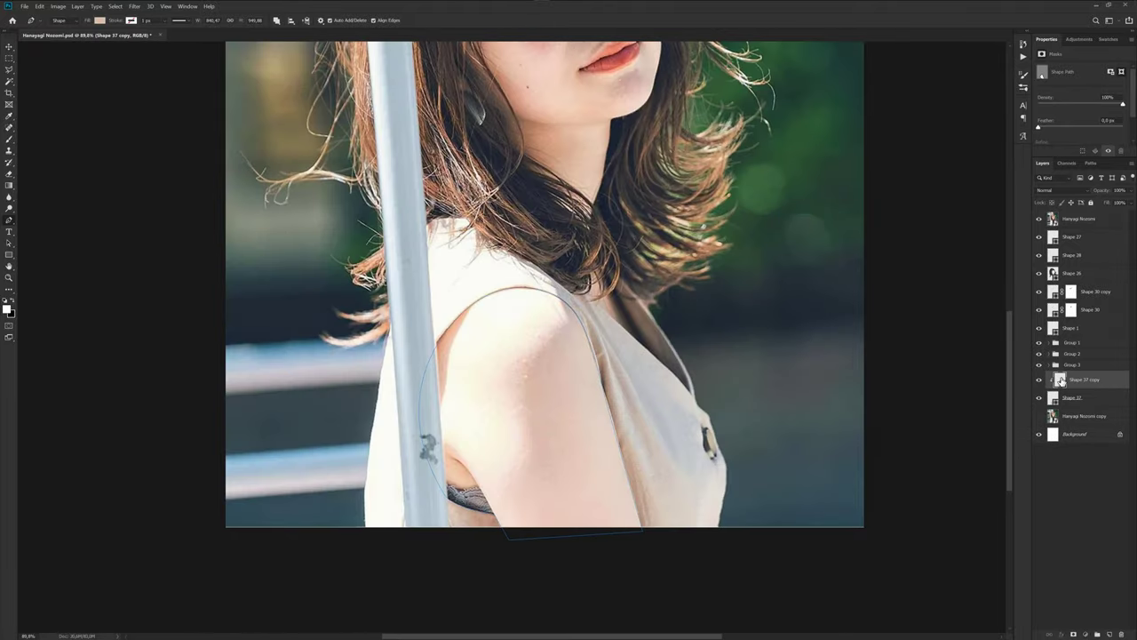
{"action": "double_click", "coordinate": [1060, 380]}
{"action": "left_click", "coordinate": [533, 391]}
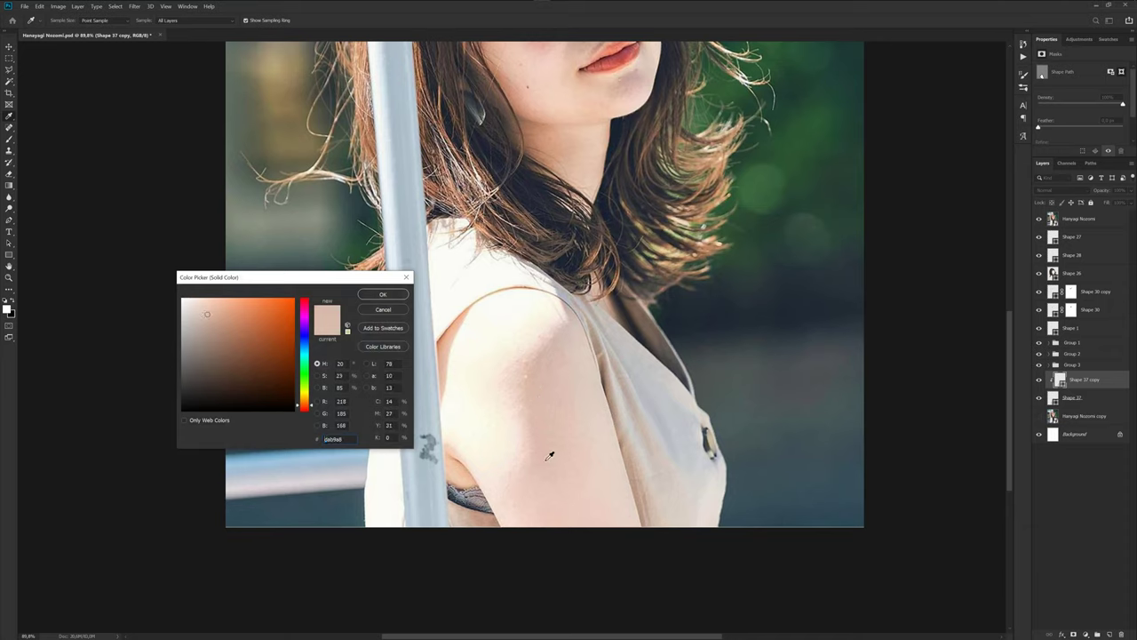
{"action": "left_click", "coordinate": [539, 430]}
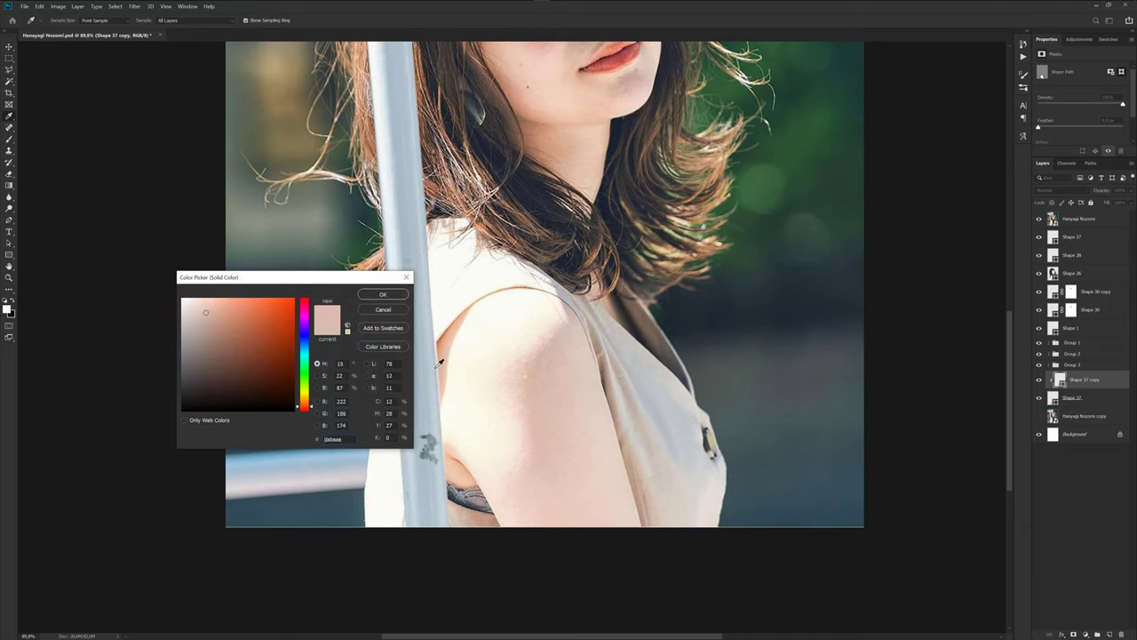
{"action": "left_click", "coordinate": [536, 400]}
{"action": "left_click", "coordinate": [383, 296]}
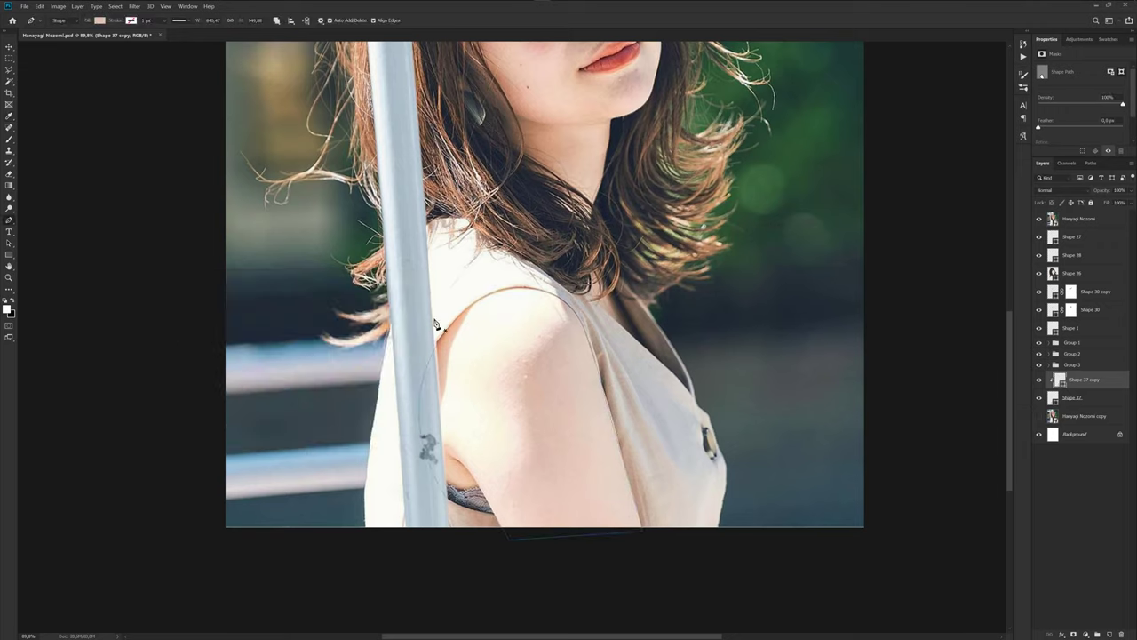
{"action": "left_click", "coordinate": [1040, 224]}
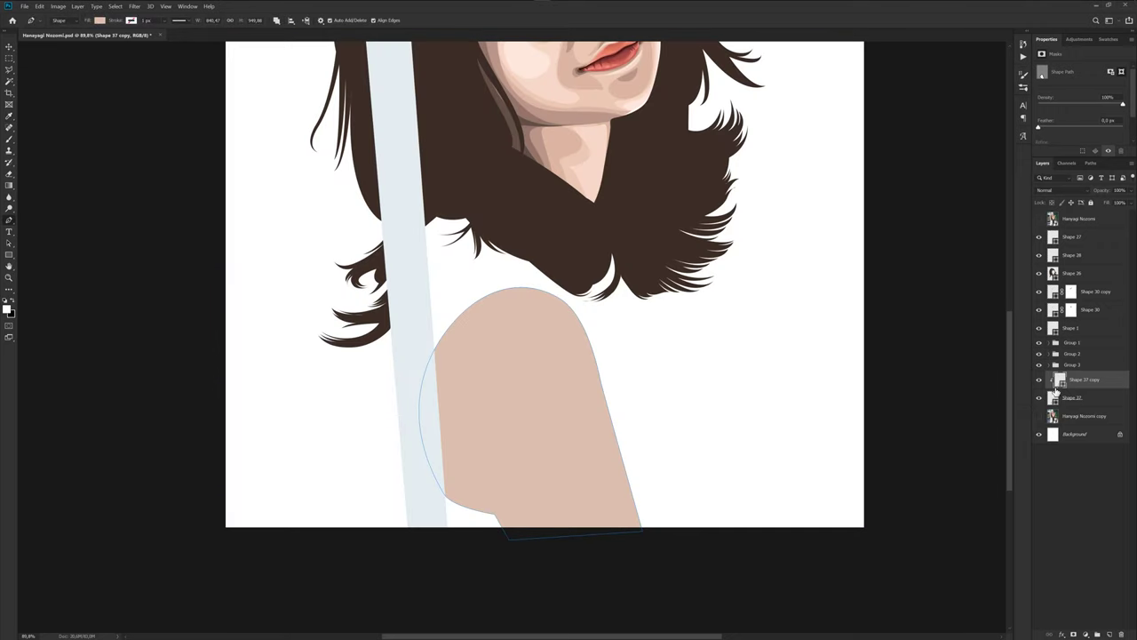
{"action": "double_click", "coordinate": [1053, 399]}
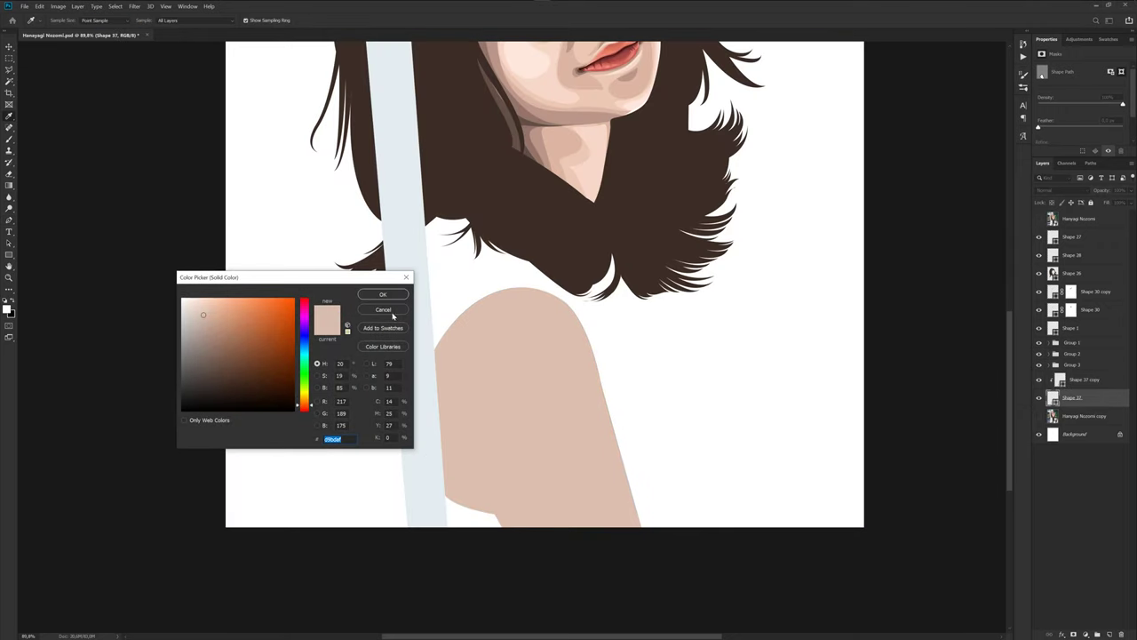
{"action": "left_click", "coordinate": [392, 311]}
{"action": "left_click", "coordinate": [1039, 221]}
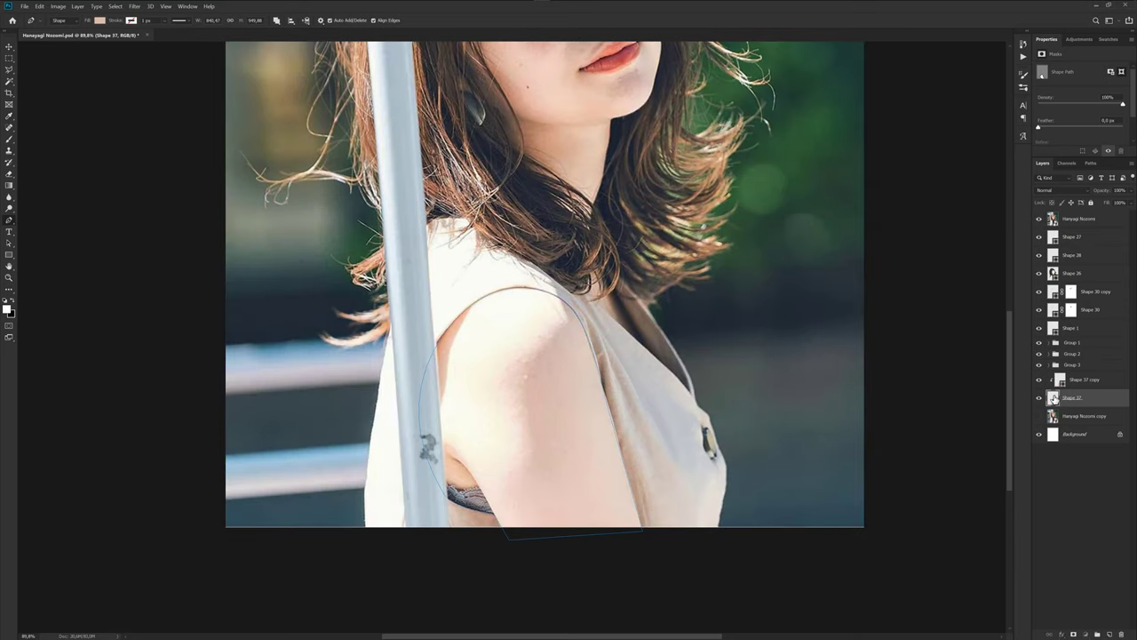
Set Shape 37's fill to sampled pale skin #e8d4c9, then select Shape 37 copy.
{"action": "double_click", "coordinate": [1054, 398]}
{"action": "left_click", "coordinate": [623, 476]}
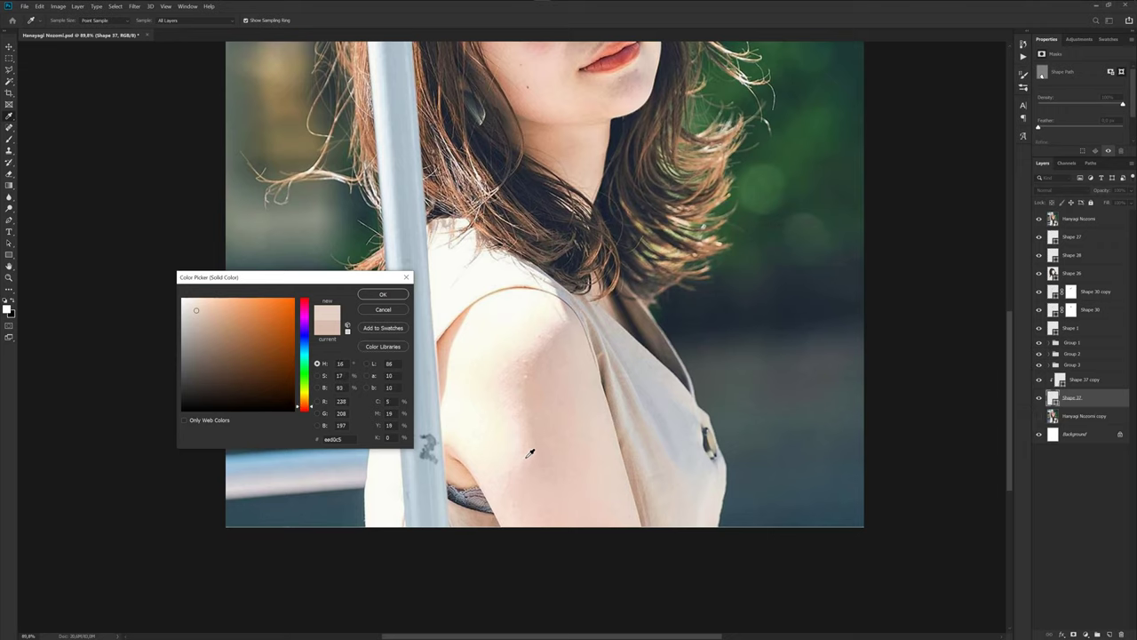
{"action": "left_click", "coordinate": [574, 334]}
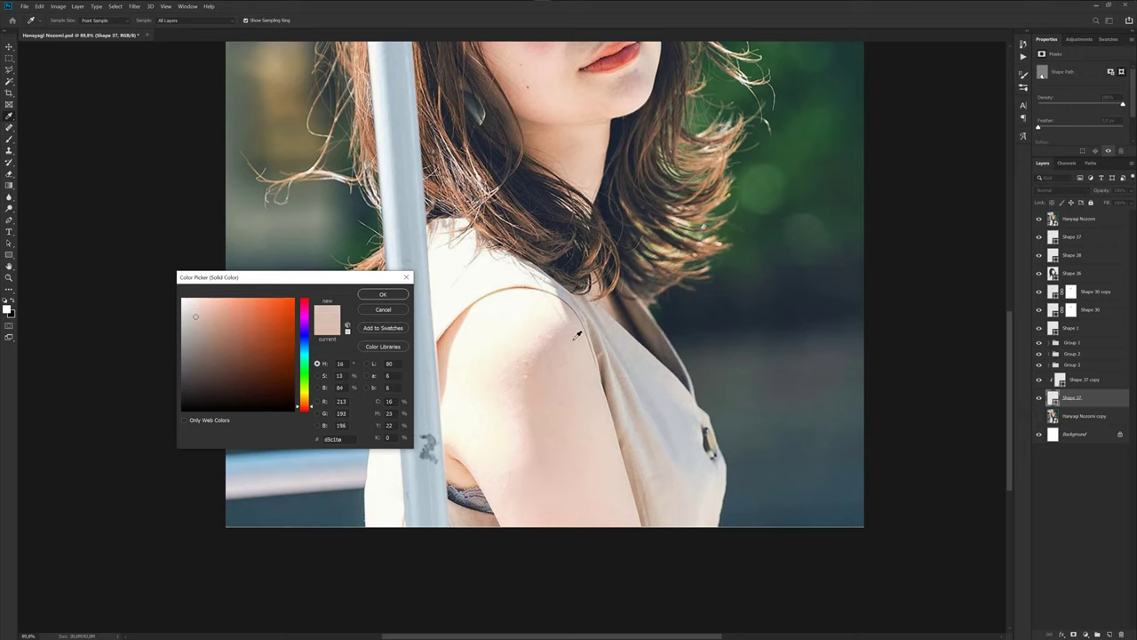
{"action": "left_click", "coordinate": [625, 467]}
{"action": "left_click", "coordinate": [636, 508]}
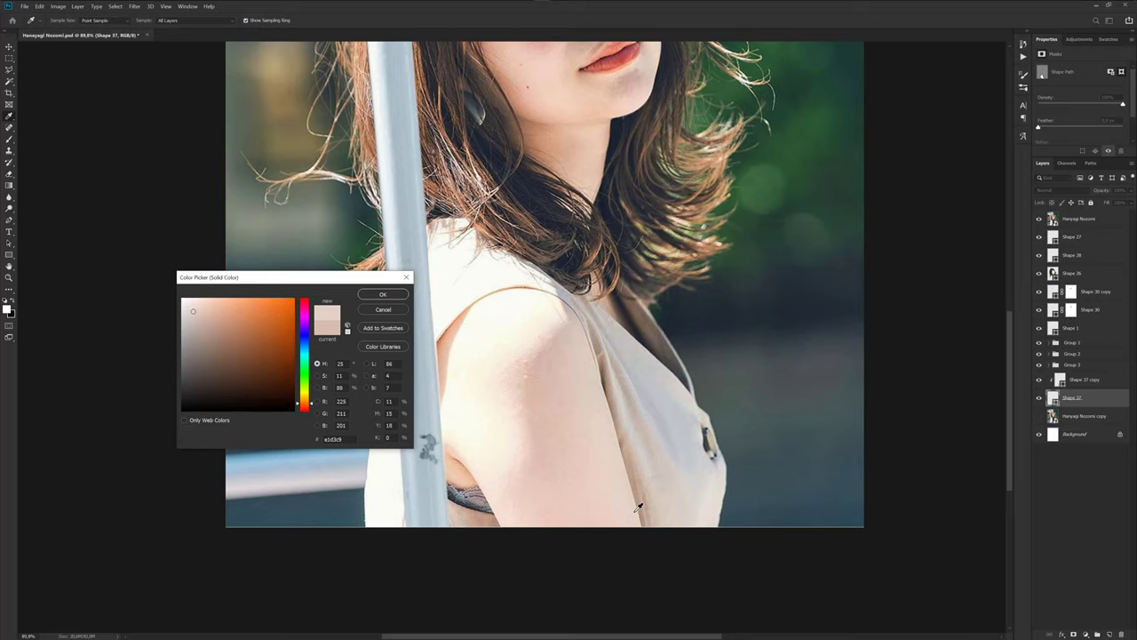
{"action": "left_click", "coordinate": [382, 296]}
{"action": "left_click", "coordinate": [1039, 219]}
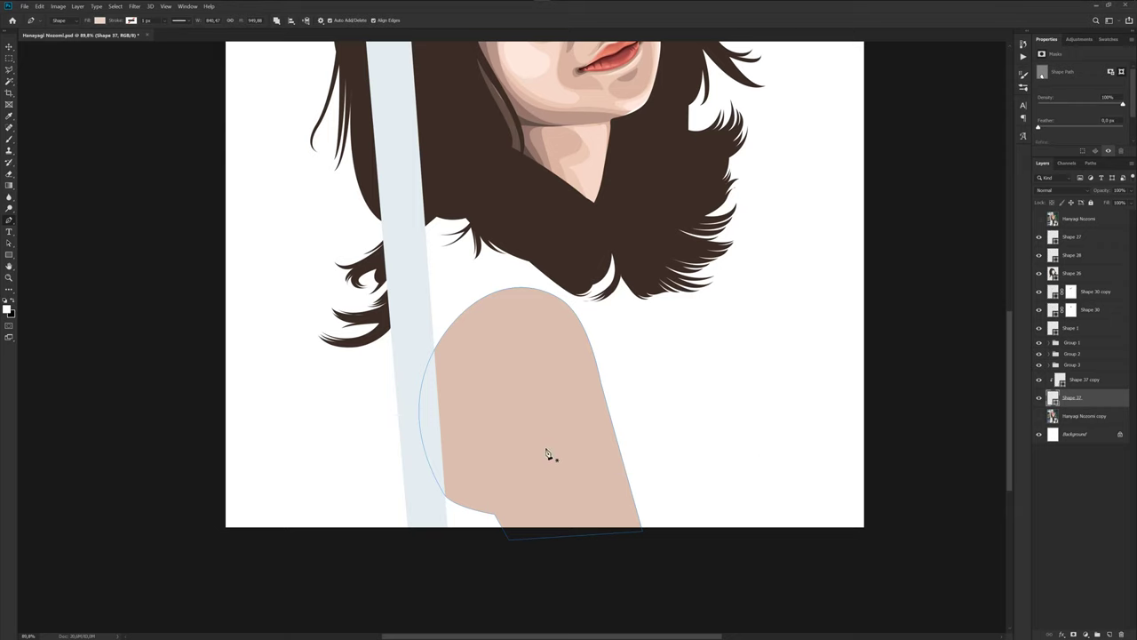
{"action": "left_click", "coordinate": [1098, 382]}
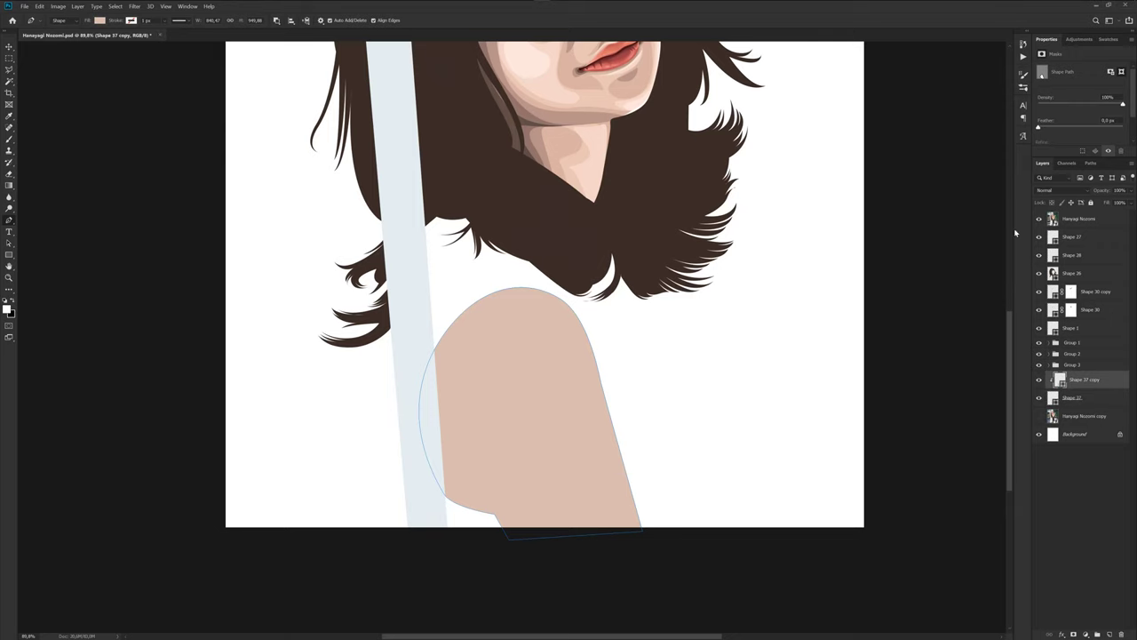
{"action": "left_click", "coordinate": [1040, 218]}
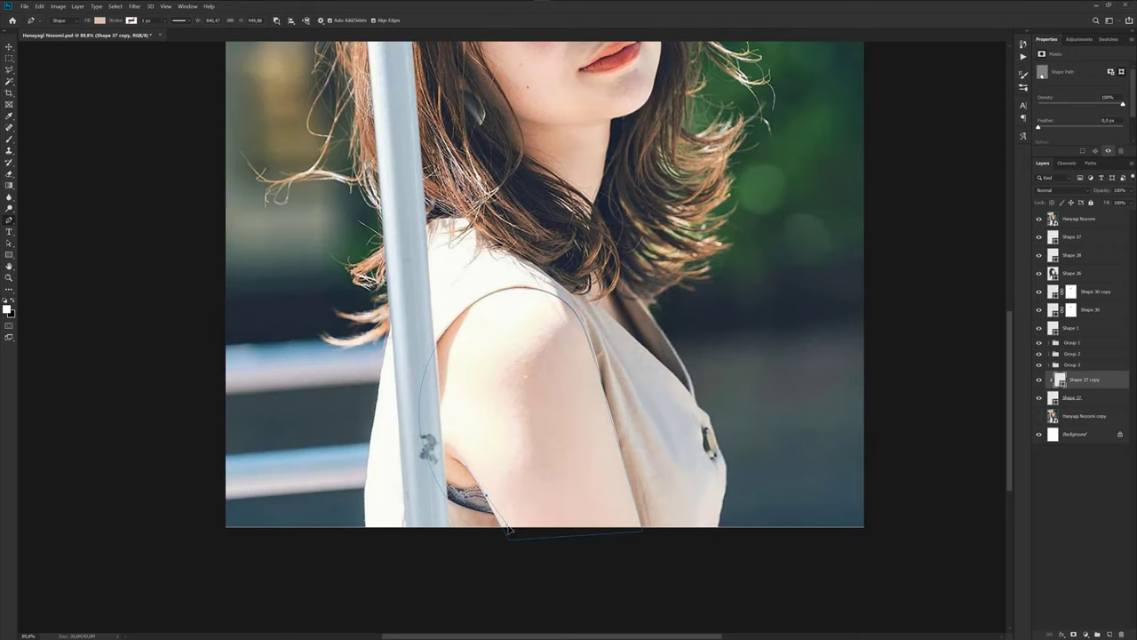
Trace a closed curved highlight path over the upper shoulder and arm.
{"action": "left_click_drag", "start_coordinate": [520, 452], "coordinate": [521, 392]}
{"action": "left_click_drag", "start_coordinate": [546, 332], "coordinate": [585, 317]}
{"action": "left_click_drag", "start_coordinate": [504, 291], "coordinate": [445, 307]}
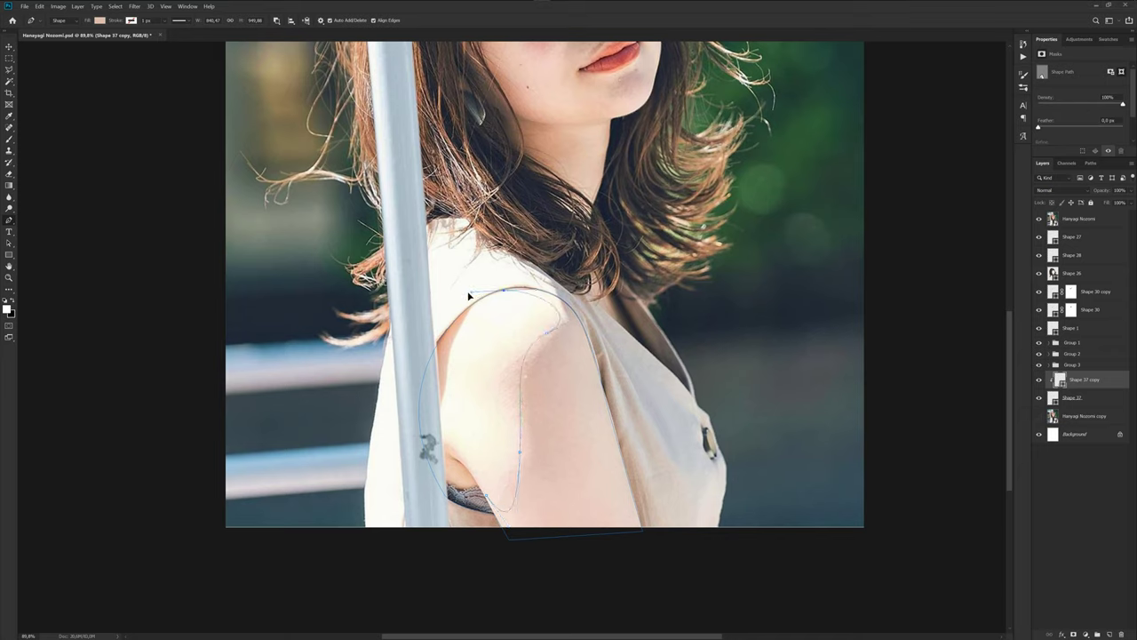
{"action": "left_click", "coordinate": [442, 442]}
{"action": "left_click", "coordinate": [487, 495]}
Reshape the highlight's bottom and right edge to follow the arm.
{"action": "left_click", "coordinate": [1040, 218]}
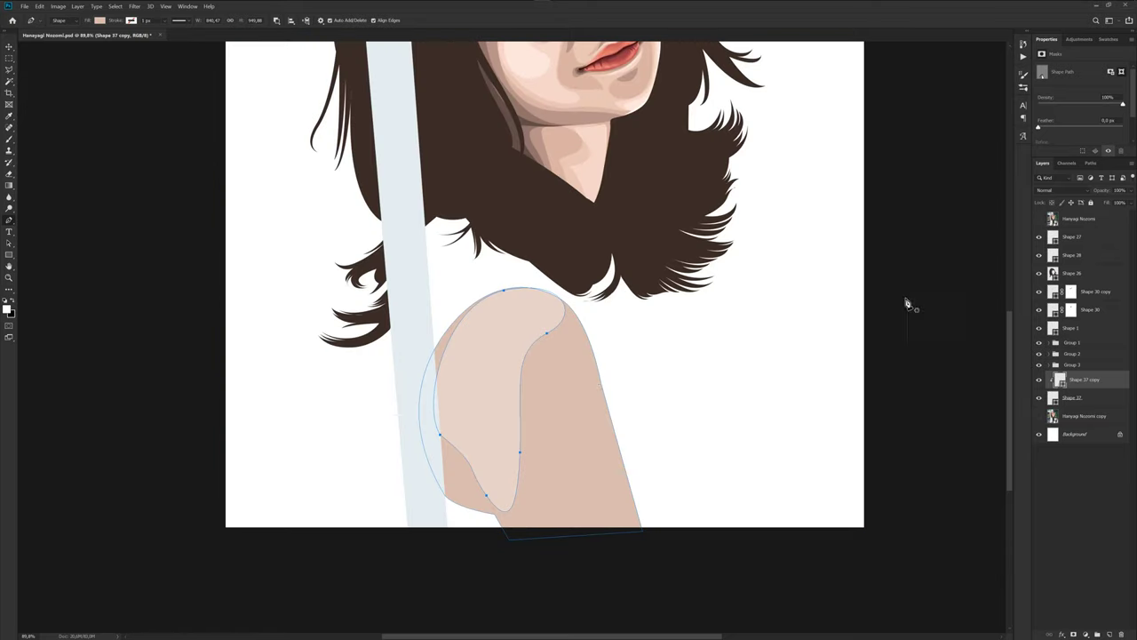
{"action": "left_click", "coordinate": [578, 322], "text": "ctrl"}
{"action": "left_click_drag", "start_coordinate": [594, 550], "coordinate": [588, 569]}
{"action": "left_click_drag", "start_coordinate": [656, 530], "coordinate": [655, 578]}
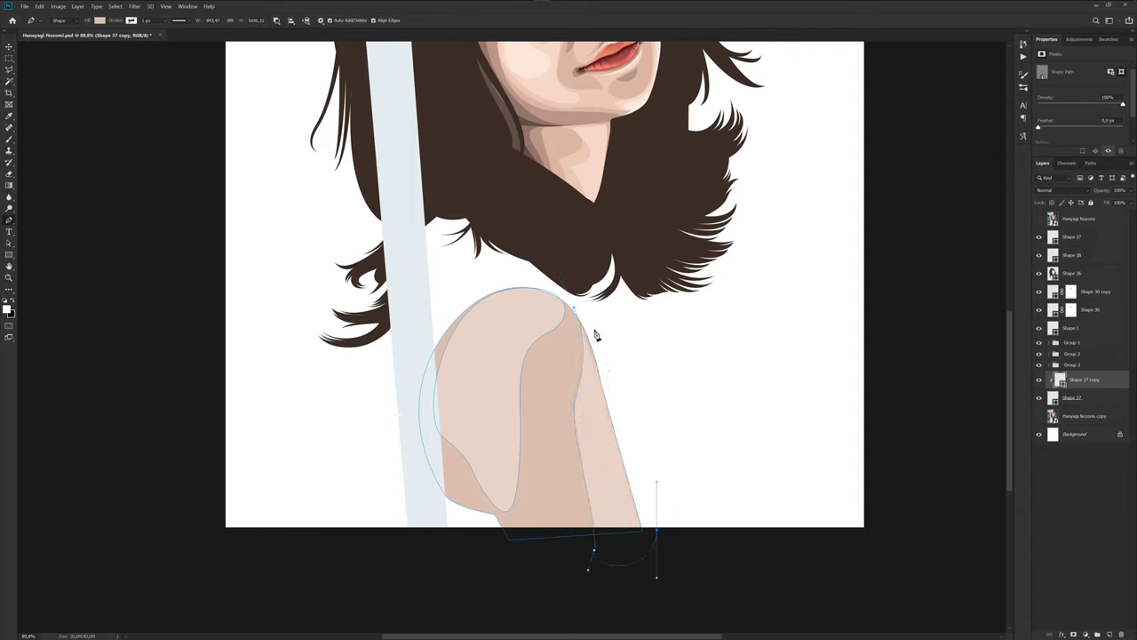
{"action": "left_click_drag", "start_coordinate": [574, 308], "coordinate": [586, 320]}
Compare against the photo and drag the highlight's anchor and bottom curve along the arm.
{"action": "key", "text": "Escape"}
{"action": "key", "text": "Escape"}
{"action": "scroll", "coordinate": [634, 427], "scroll_direction": "down", "scroll_amount": 3}
{"action": "scroll", "coordinate": [554, 465], "scroll_direction": "up", "scroll_amount": 2}
{"action": "scroll", "coordinate": [596, 381], "scroll_direction": "up", "scroll_amount": 2}
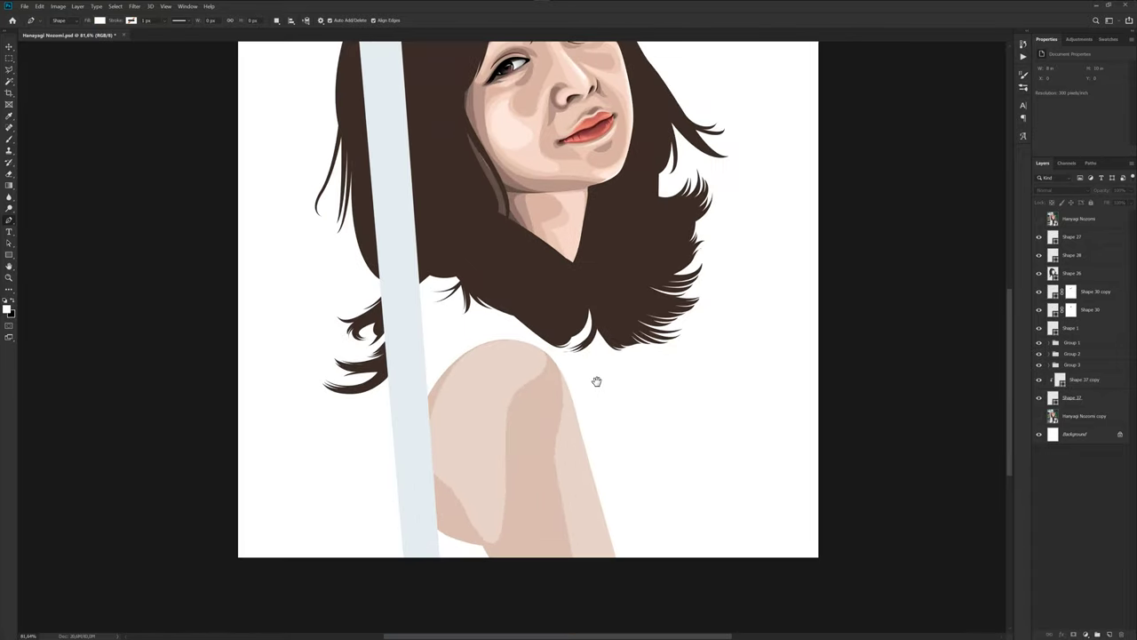
{"action": "left_click", "coordinate": [1039, 220]}
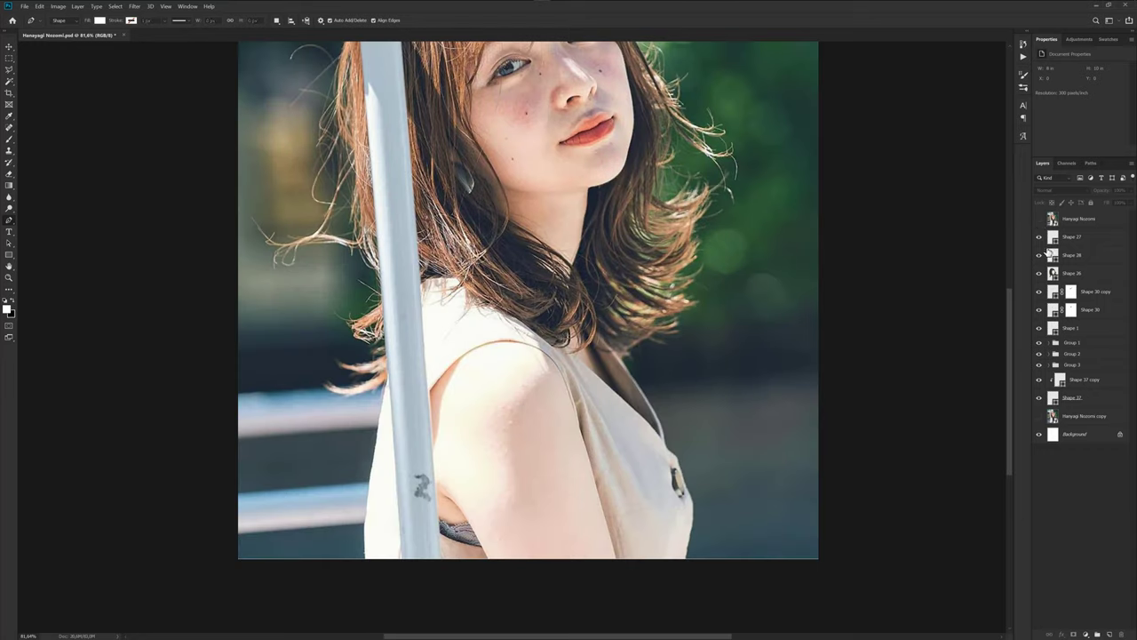
{"action": "left_click", "coordinate": [1039, 219]}
{"action": "left_click", "coordinate": [1084, 380]}
{"action": "scroll", "coordinate": [556, 449], "scroll_direction": "up", "scroll_amount": 3}
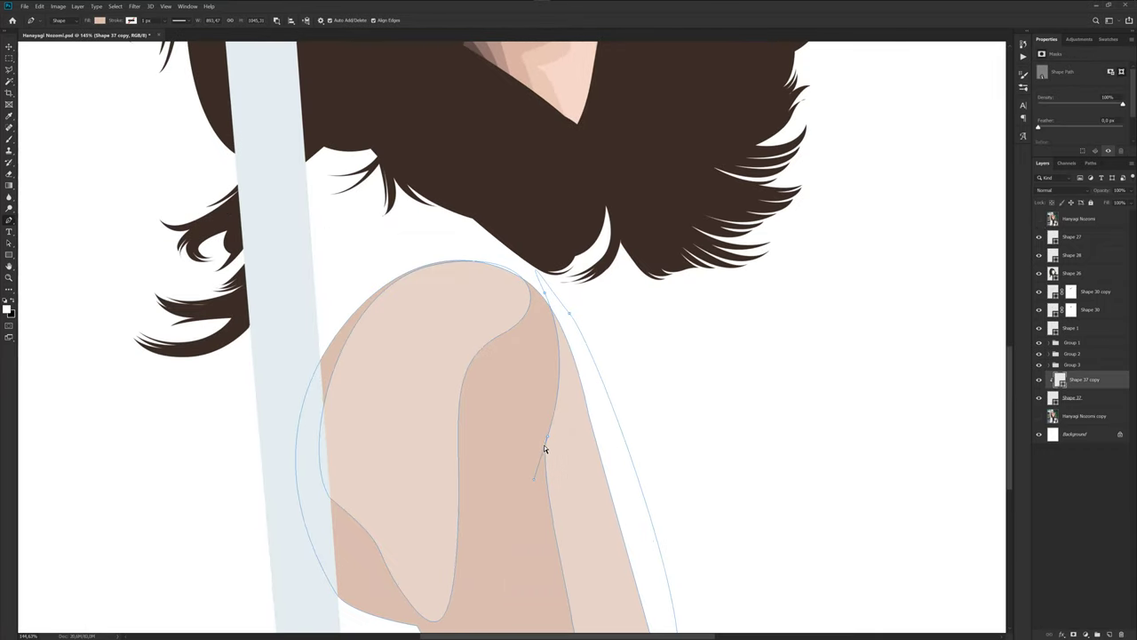
{"action": "left_click_drag", "start_coordinate": [544, 446], "coordinate": [571, 457]}
{"action": "scroll", "coordinate": [602, 403], "scroll_direction": "down", "scroll_amount": 3}
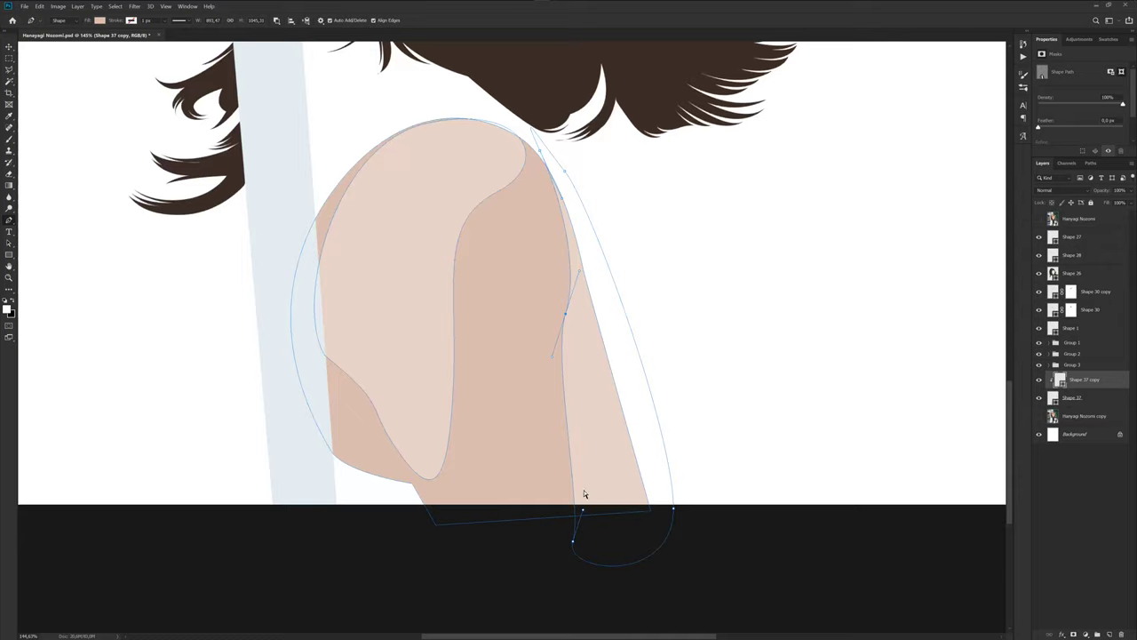
{"action": "left_click_drag", "start_coordinate": [571, 543], "coordinate": [620, 558]}
{"action": "left_click", "coordinate": [1082, 532]}
Save the portrait and reselect the Shape 37 copy layer.
{"action": "scroll", "coordinate": [634, 409], "scroll_direction": "down", "scroll_amount": 3}
{"action": "scroll", "coordinate": [634, 415], "scroll_direction": "down", "scroll_amount": 3}
{"action": "key", "text": "ctrl+s"}
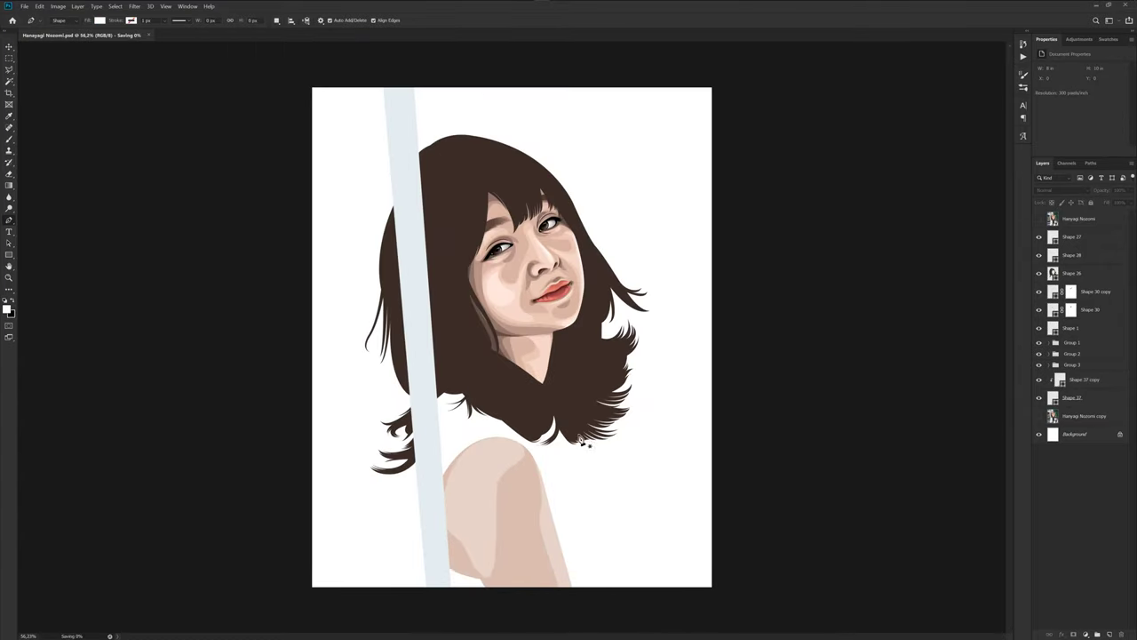
{"action": "scroll", "coordinate": [586, 442], "scroll_direction": "up", "scroll_amount": 4}
{"action": "scroll", "coordinate": [548, 446], "scroll_direction": "up", "scroll_amount": 2}
{"action": "scroll", "coordinate": [637, 320], "scroll_direction": "down", "scroll_amount": 1}
{"action": "left_click", "coordinate": [1086, 379]}
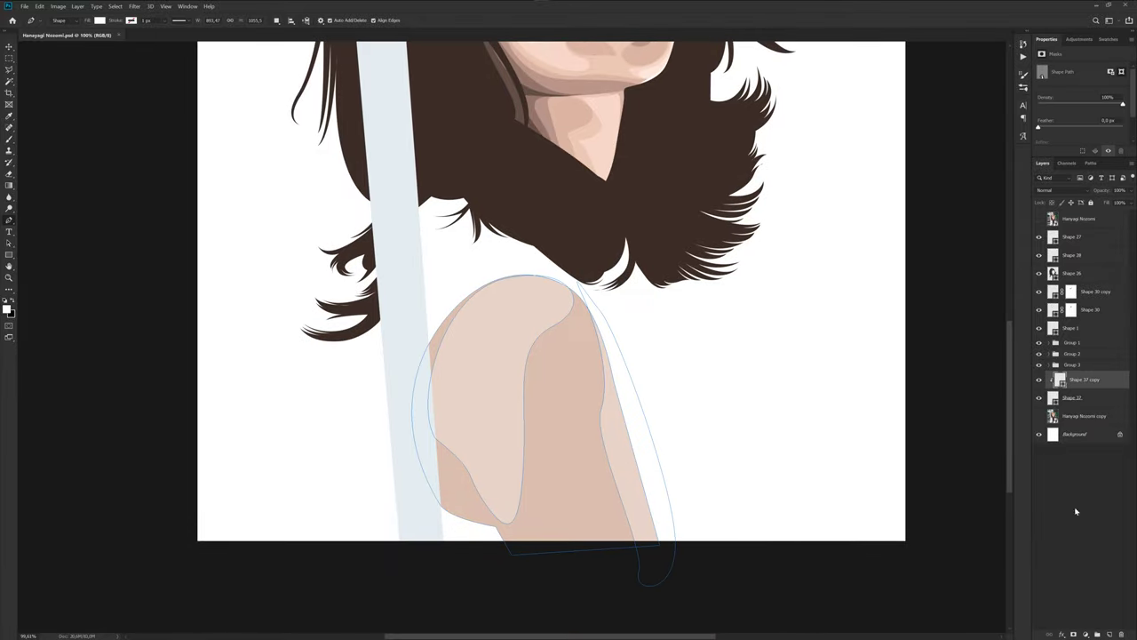
Mask Shape 37 copy and soft-brush its shadow edges and right-edge notch into the arm.
{"action": "left_click", "coordinate": [1073, 634]}
{"action": "key", "text": "b"}
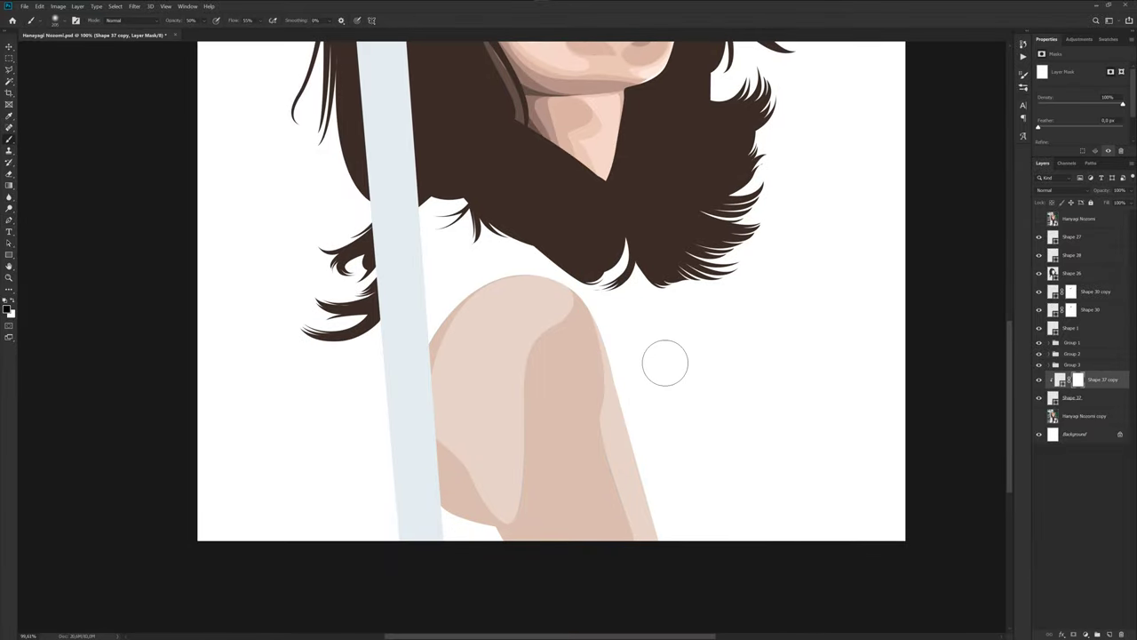
{"action": "left_click", "coordinate": [1039, 220]}
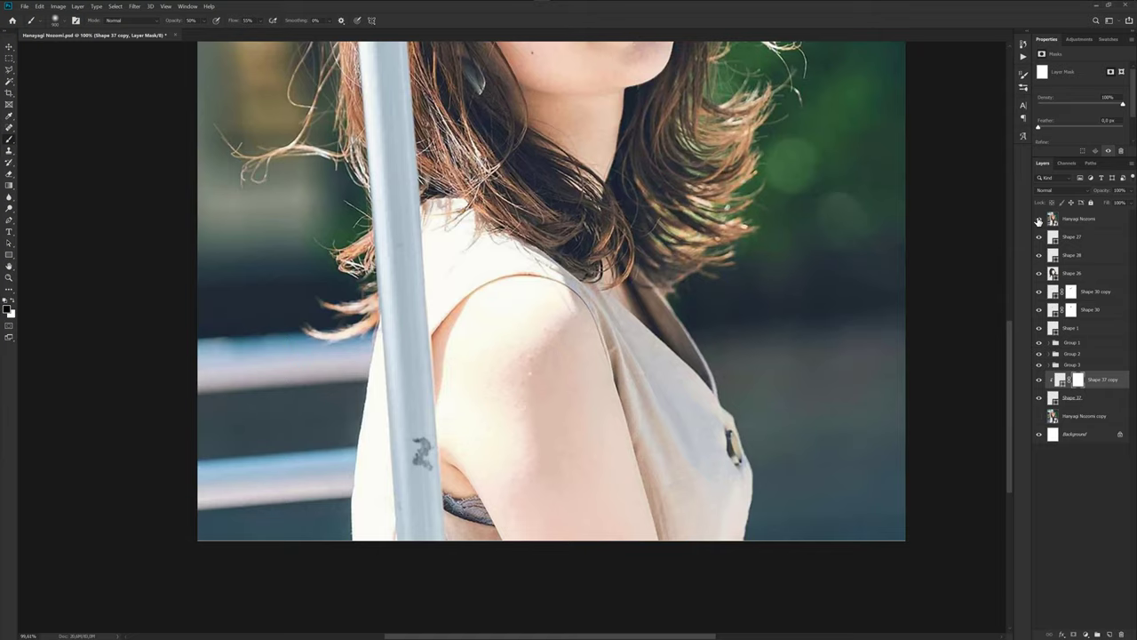
{"action": "left_click", "coordinate": [1038, 220]}
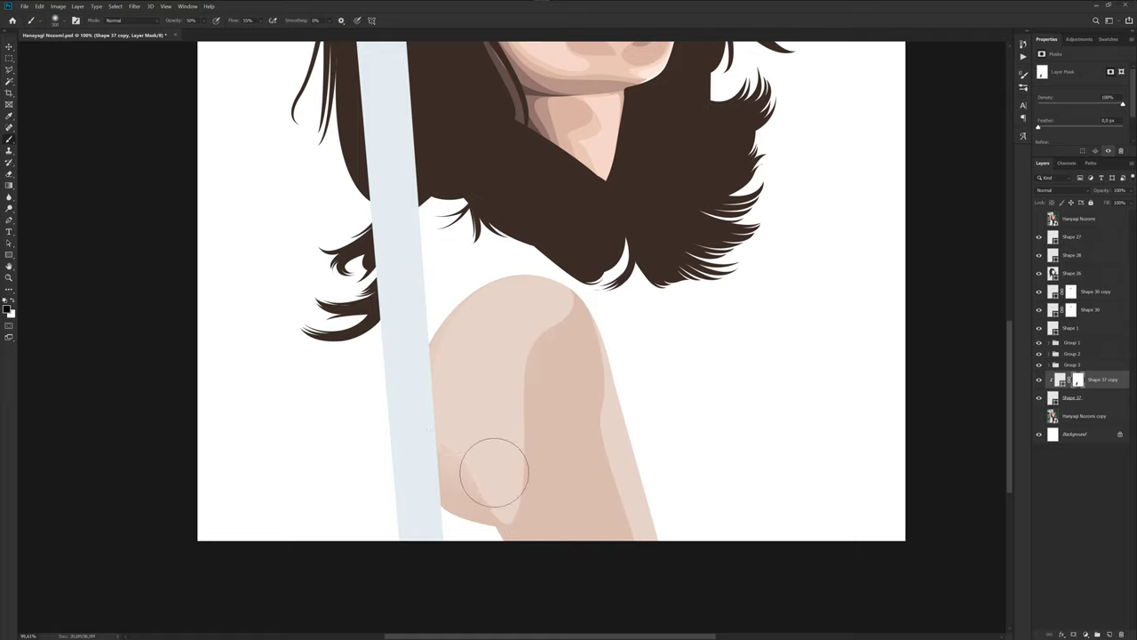
{"action": "mouse_move", "coordinate": [482, 480]}
{"action": "left_mouse_down"}
{"action": "mouse_move", "coordinate": [504, 441]}
{"action": "mouse_move", "coordinate": [530, 304]}
{"action": "left_mouse_up"}
{"action": "mouse_move", "coordinate": [639, 381]}
{"action": "left_mouse_down"}
{"action": "mouse_move", "coordinate": [634, 501]}
{"action": "mouse_move", "coordinate": [652, 500]}
{"action": "mouse_move", "coordinate": [628, 399]}
{"action": "mouse_move", "coordinate": [648, 506]}
{"action": "left_mouse_up"}
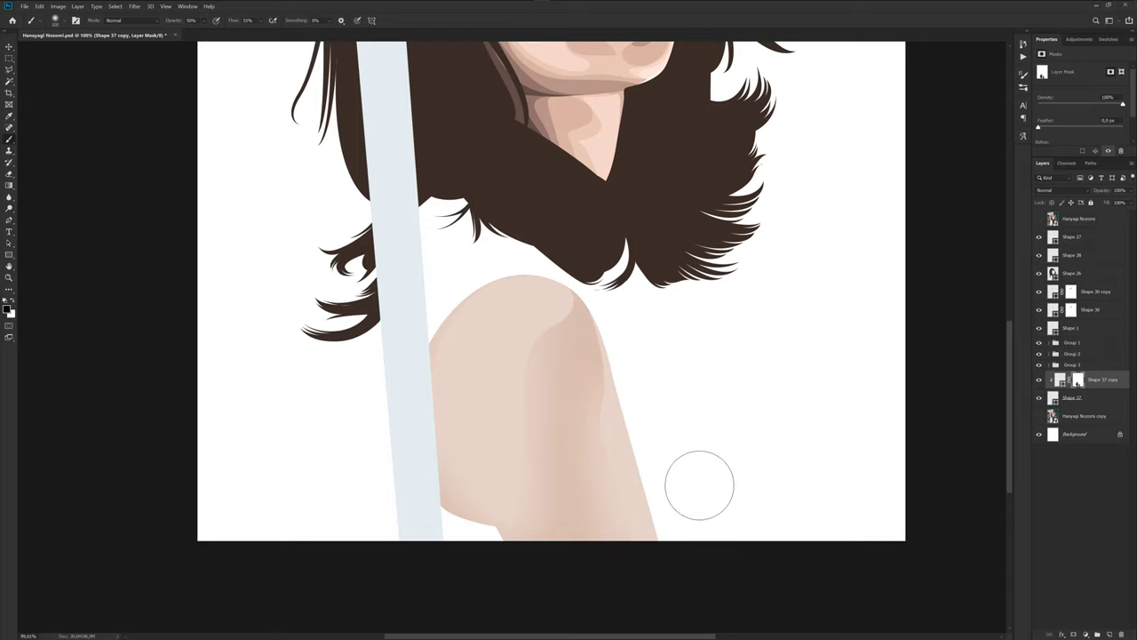
{"action": "scroll", "coordinate": [697, 490], "scroll_direction": "down", "scroll_amount": 2}
{"action": "key", "text": "p"}
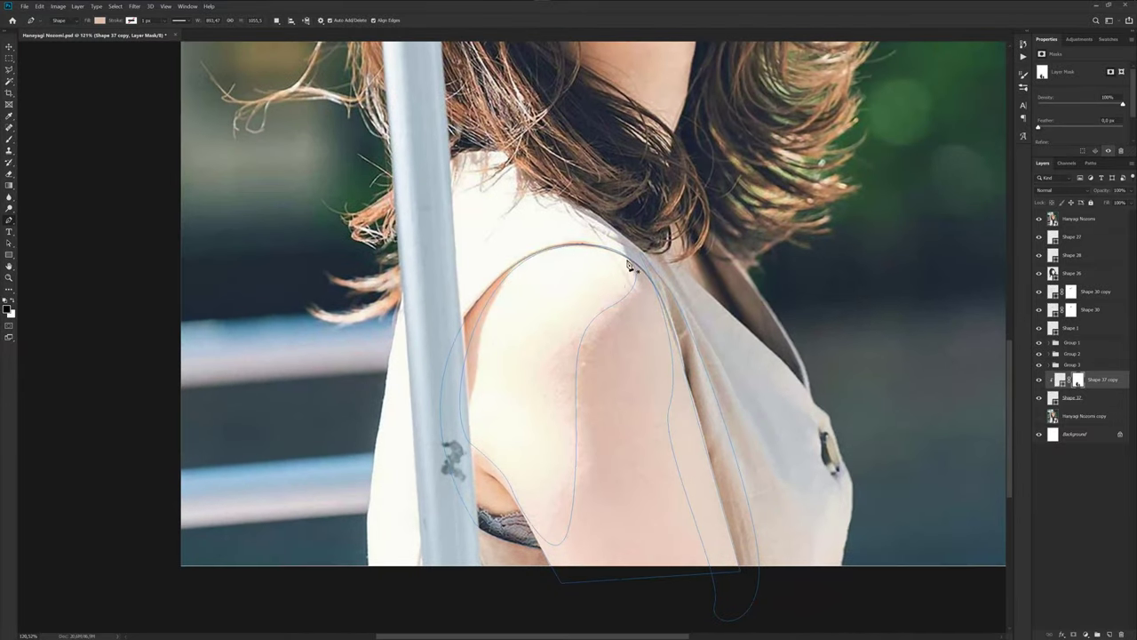
Draw a new Shape 38 outline down the upper arm and over the shoulder top.
{"action": "left_click", "coordinate": [628, 253]}
{"action": "left_click", "coordinate": [565, 398]}
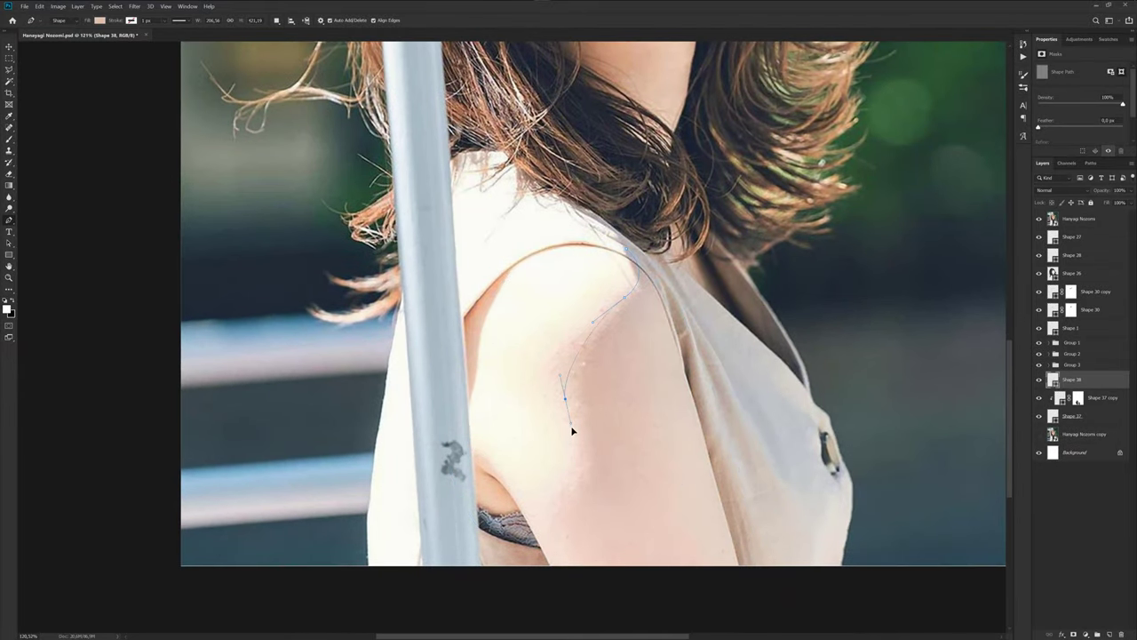
{"action": "left_click", "coordinate": [581, 451]}
{"action": "scroll", "coordinate": [590, 490], "scroll_direction": "down", "scroll_amount": 2}
{"action": "left_click", "coordinate": [580, 393]}
{"action": "left_click", "coordinate": [566, 413]}
{"action": "left_click", "coordinate": [551, 430]}
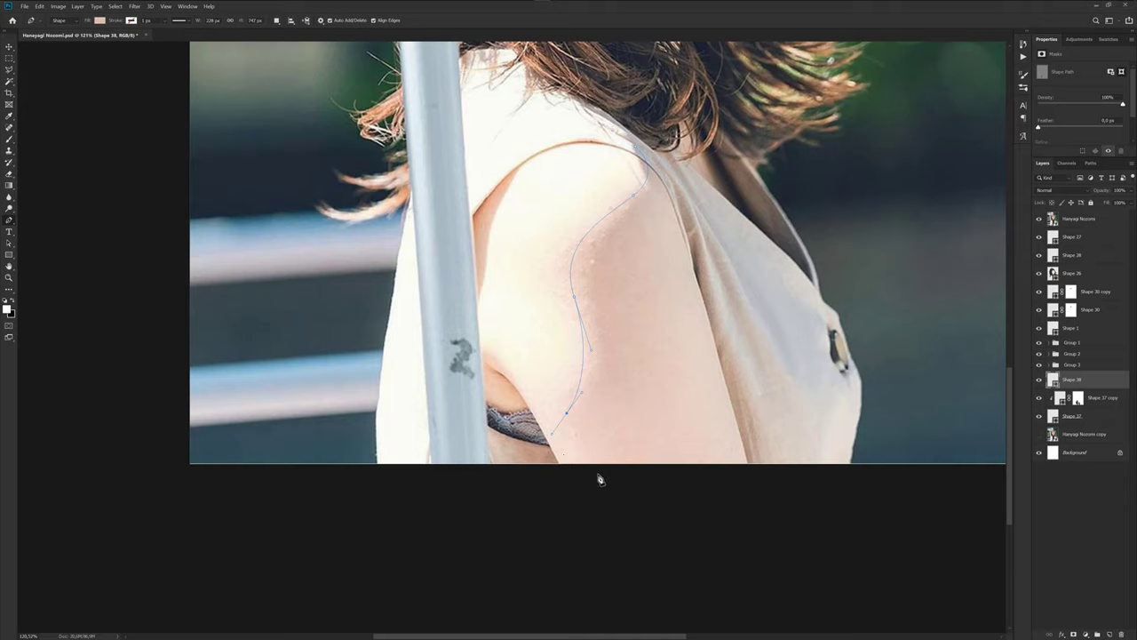
{"action": "left_click_drag", "start_coordinate": [600, 480], "coordinate": [575, 482]}
{"action": "scroll", "coordinate": [498, 355], "scroll_direction": "up", "scroll_amount": 2}
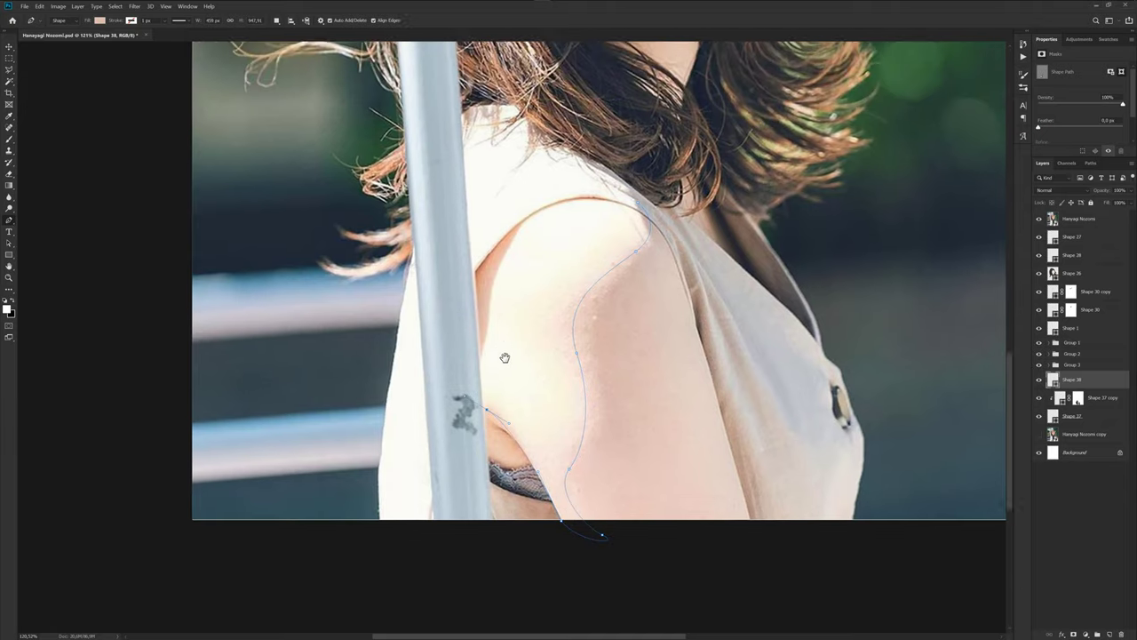
{"action": "left_click", "coordinate": [492, 346]}
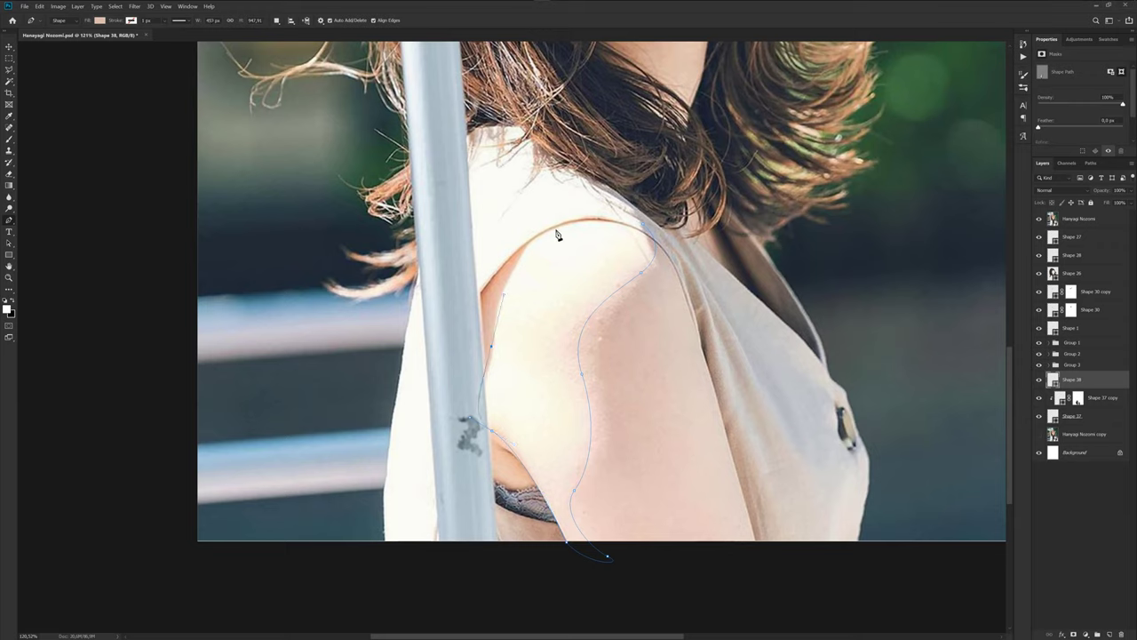
{"action": "left_click_drag", "start_coordinate": [642, 224], "coordinate": [727, 256]}
Clip Shape 38 to the layer below and fill it with a lighter sampled skin tone.
{"action": "left_click", "coordinate": [1068, 388], "text": "alt"}
{"action": "double_click", "coordinate": [1061, 379]}
{"action": "left_click", "coordinate": [581, 363]}
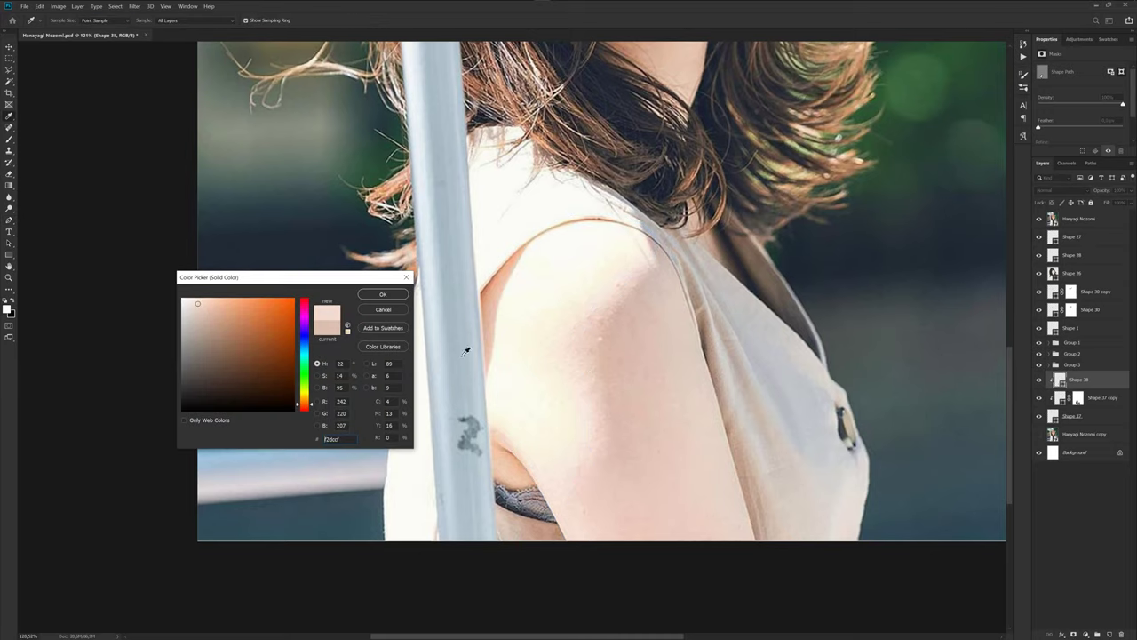
{"action": "left_click", "coordinate": [383, 297]}
{"action": "scroll", "coordinate": [848, 300], "scroll_direction": "down", "scroll_amount": 2}
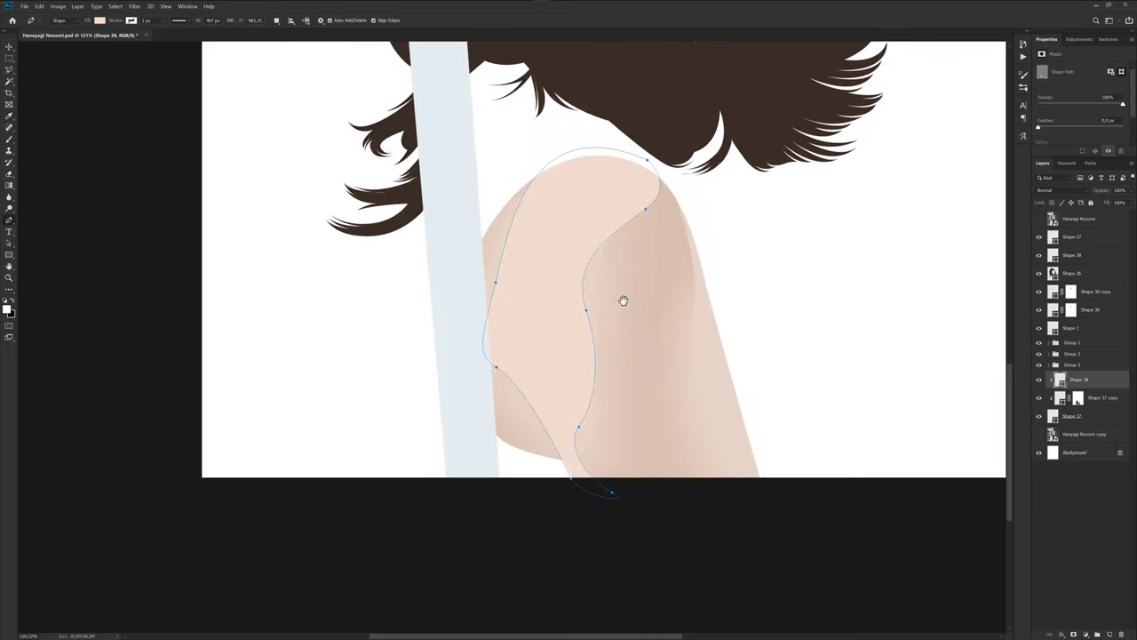
{"action": "scroll", "coordinate": [624, 364], "scroll_direction": "down", "scroll_amount": 3}
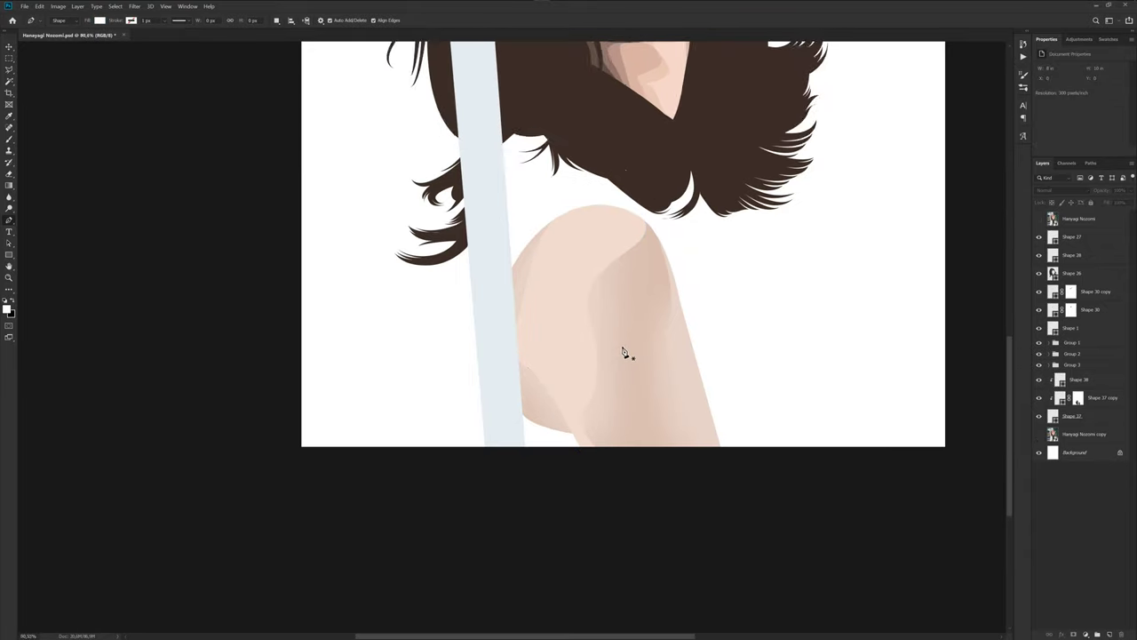
Add a layer mask to Shape 38 and paint it with a smaller soft brush.
{"action": "left_click", "coordinate": [1088, 380]}
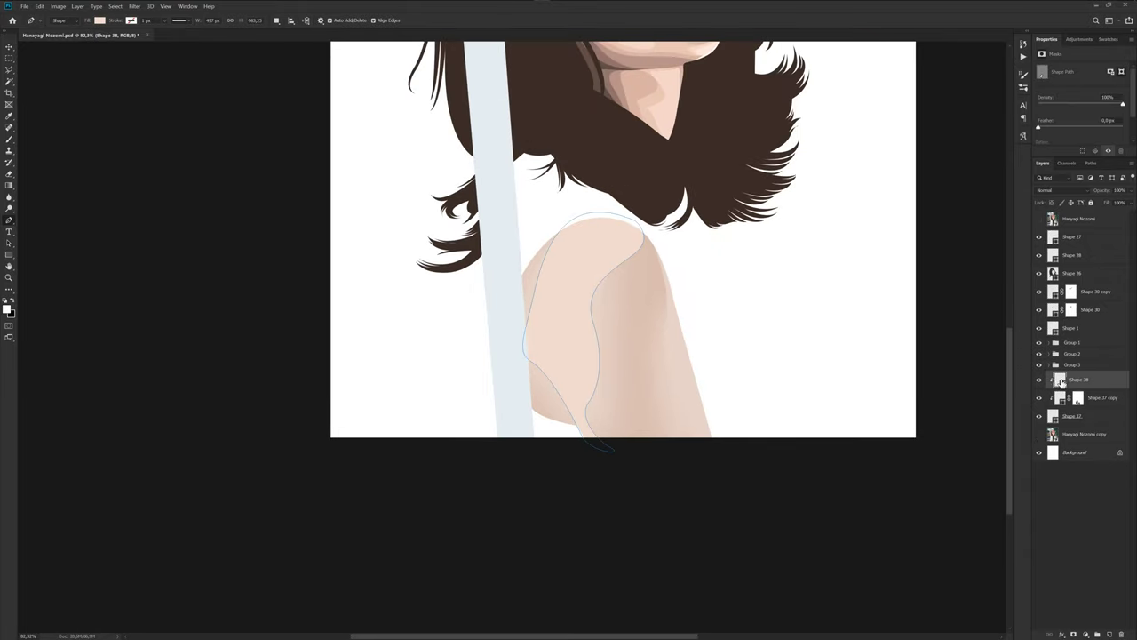
{"action": "left_click", "coordinate": [1074, 634]}
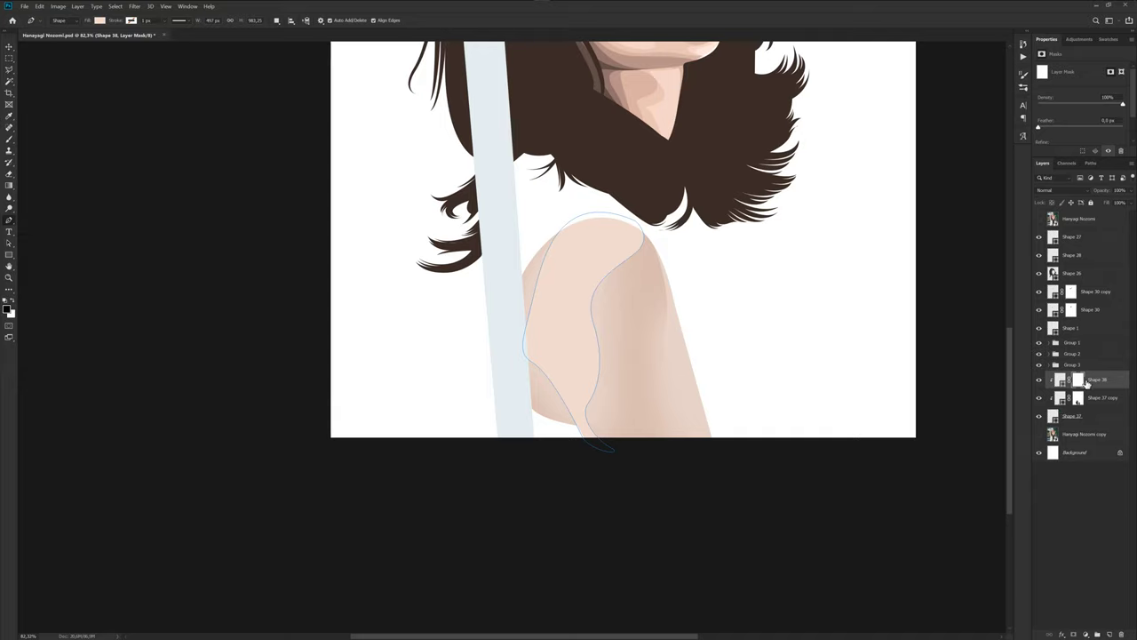
{"action": "key", "text": "b"}
{"action": "scroll", "coordinate": [660, 333], "scroll_direction": "up", "scroll_amount": 1}
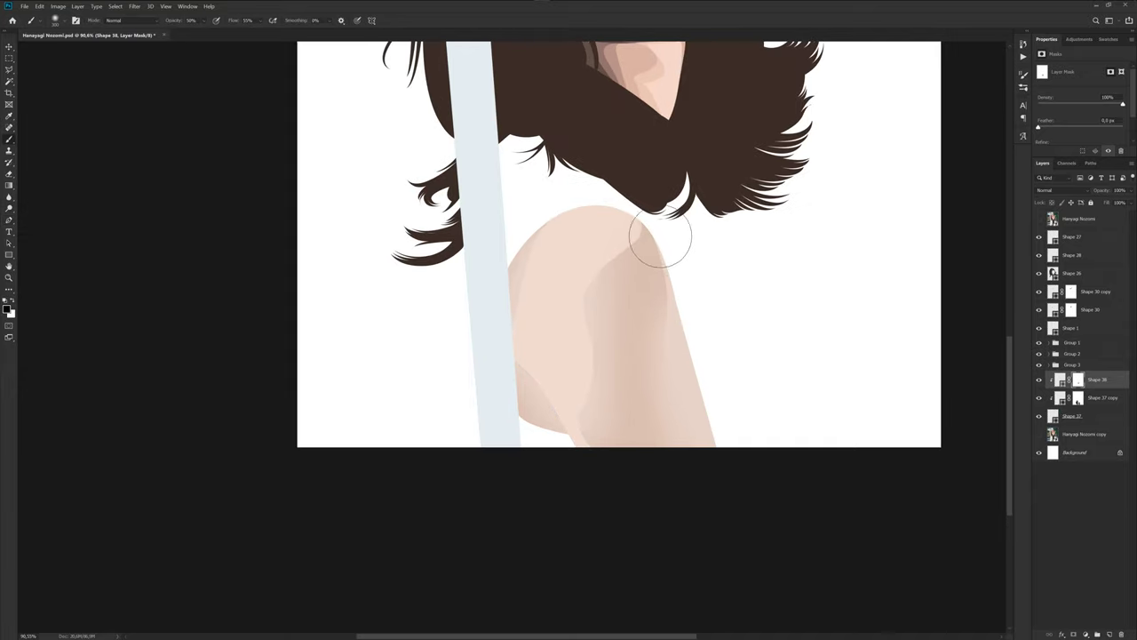
{"action": "key", "text": "bracketleft"}
{"action": "key", "text": "bracketleft"}
{"action": "key", "text": "bracketleft"}
{"action": "key", "text": "p"}
{"action": "scroll", "coordinate": [685, 257], "scroll_direction": "up", "scroll_amount": 2}
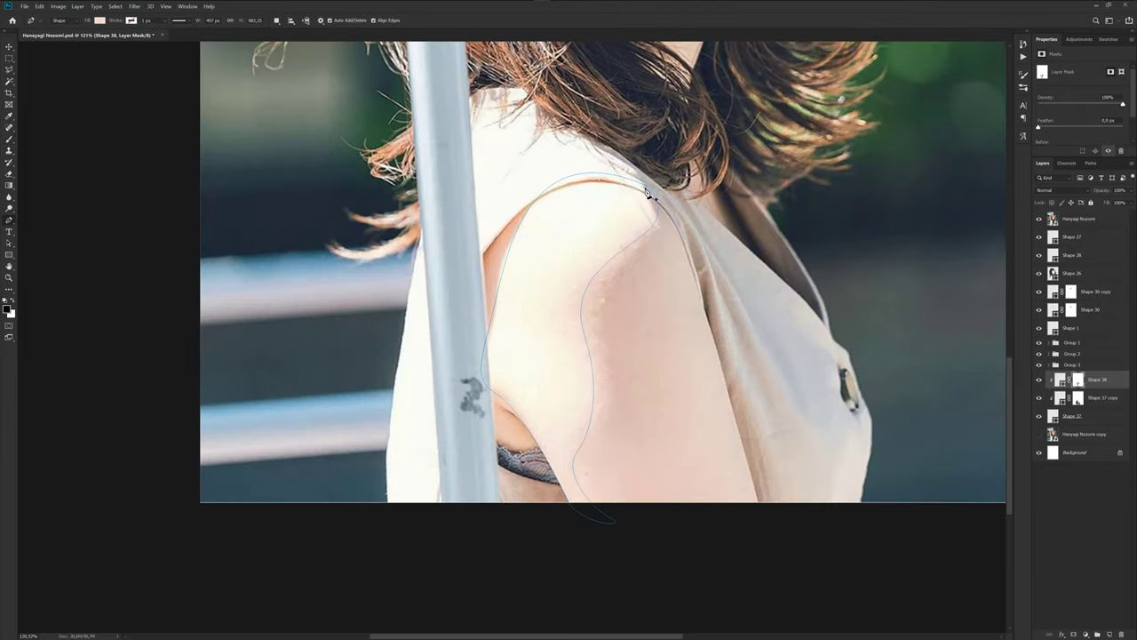
Draw a closed highlight shape over the shoulder top, filled with pale skin sampled from the photo.
{"action": "left_click", "coordinate": [648, 194]}
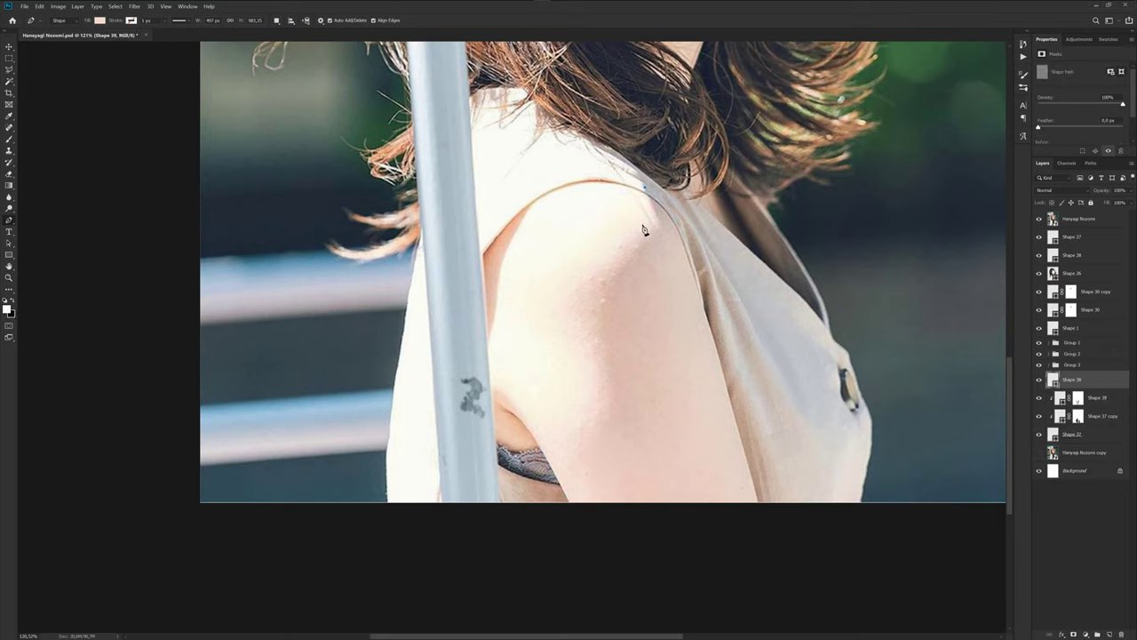
{"action": "left_click_drag", "start_coordinate": [636, 232], "coordinate": [595, 256]}
{"action": "left_click_drag", "start_coordinate": [575, 331], "coordinate": [598, 382]}
{"action": "left_click_drag", "start_coordinate": [567, 444], "coordinate": [552, 465]}
{"action": "left_click_drag", "start_coordinate": [582, 513], "coordinate": [579, 523]}
{"action": "left_click_drag", "start_coordinate": [514, 410], "coordinate": [485, 383]}
{"action": "mouse_move", "coordinate": [503, 251]}
{"action": "left_mouse_down"}
{"action": "mouse_move", "coordinate": [522, 222]}
{"action": "mouse_move", "coordinate": [599, 163]}
{"action": "left_mouse_up"}
{"action": "left_click", "coordinate": [646, 190]}
{"action": "double_click", "coordinate": [1062, 385]}
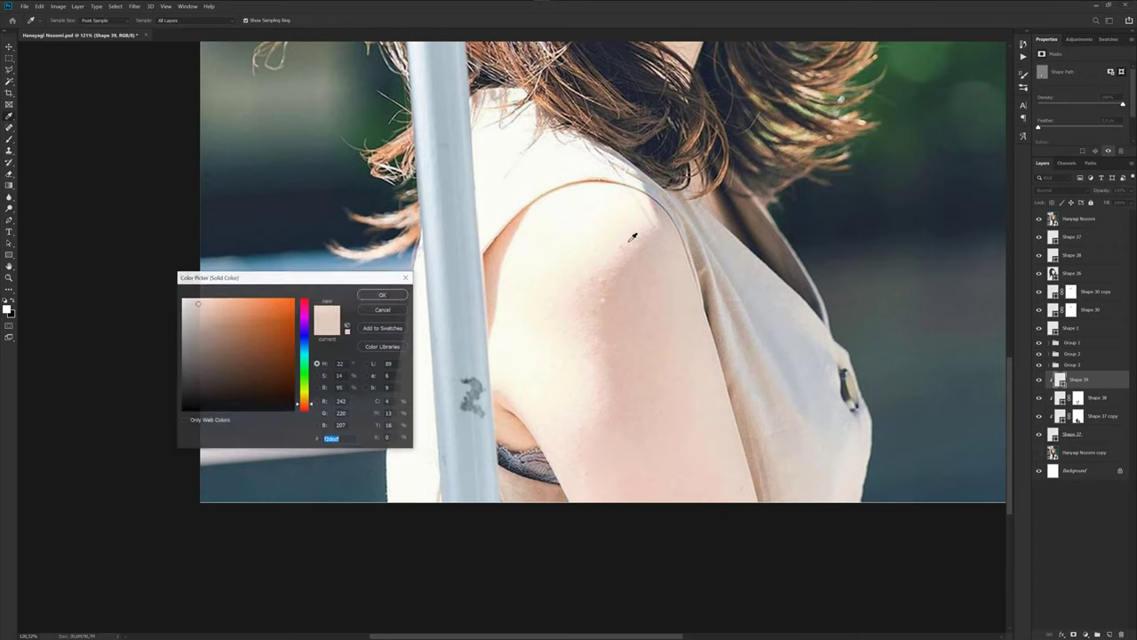
{"action": "left_click", "coordinate": [643, 216]}
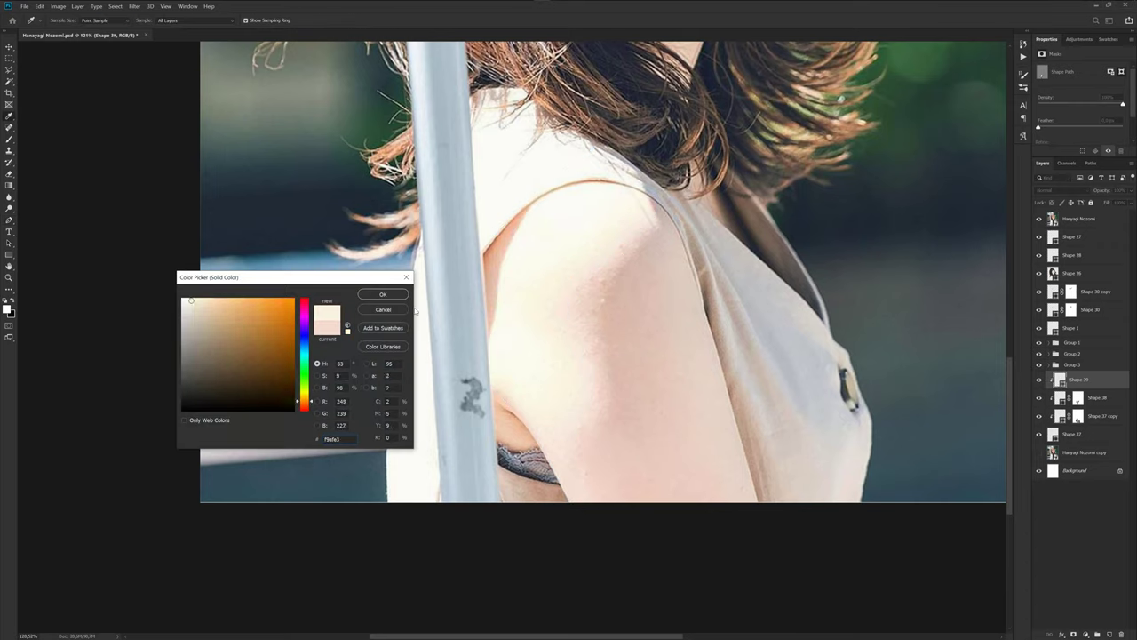
{"action": "left_click", "coordinate": [383, 294]}
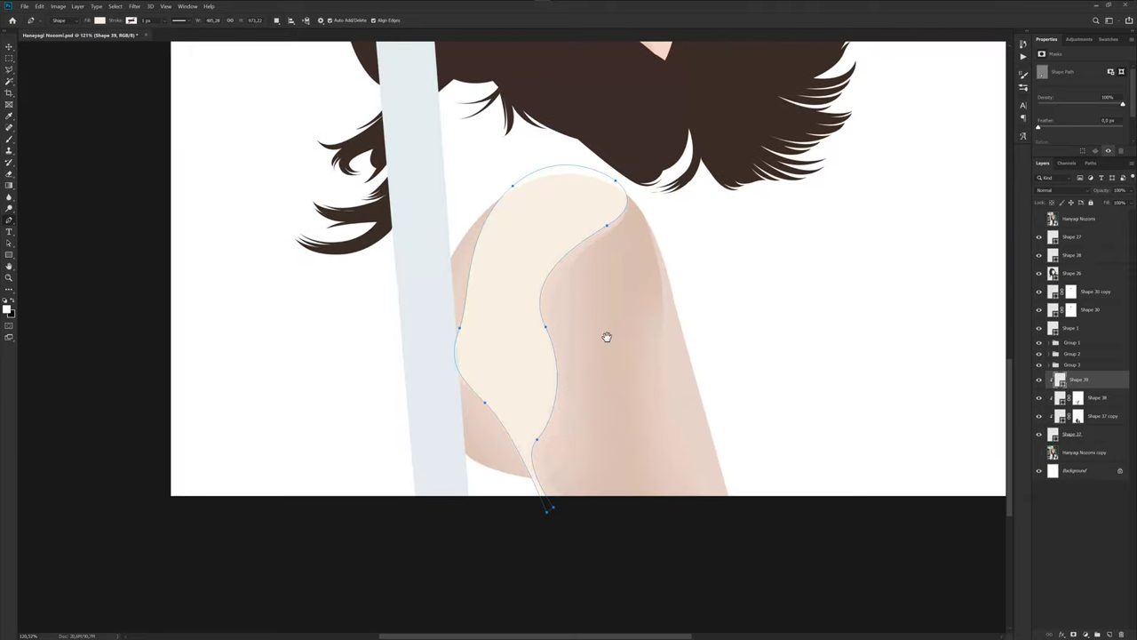
Add a layer mask to Shape 39 and brush its edge softly into the shoulder.
{"action": "left_click", "coordinate": [1073, 634]}
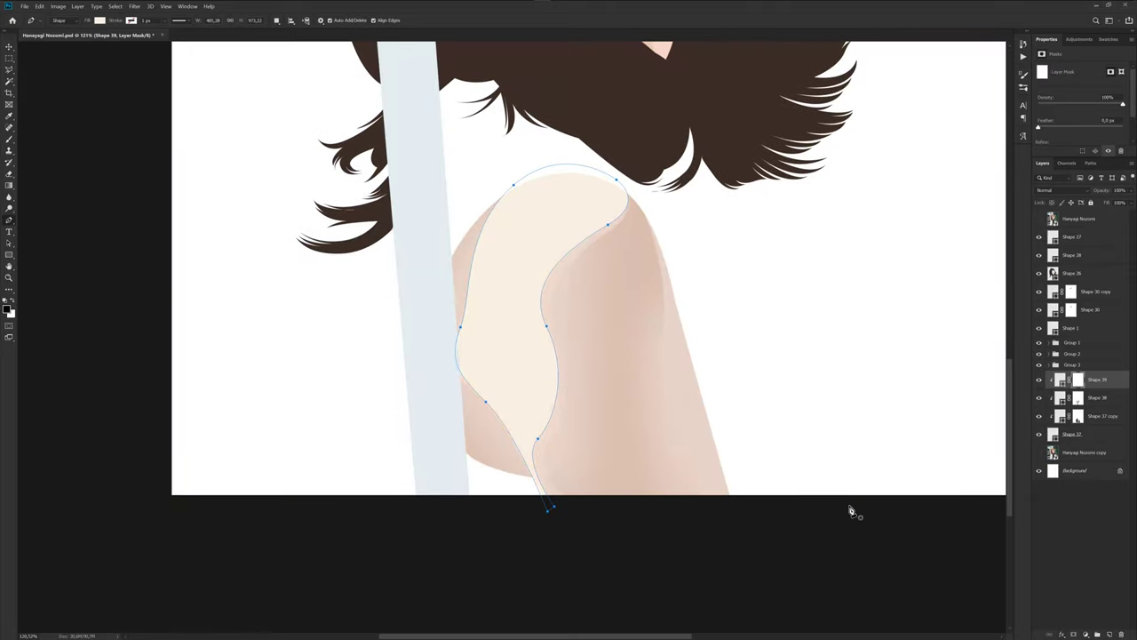
{"action": "key", "text": "b"}
{"action": "scroll", "coordinate": [668, 353], "scroll_direction": "down", "scroll_amount": 3}
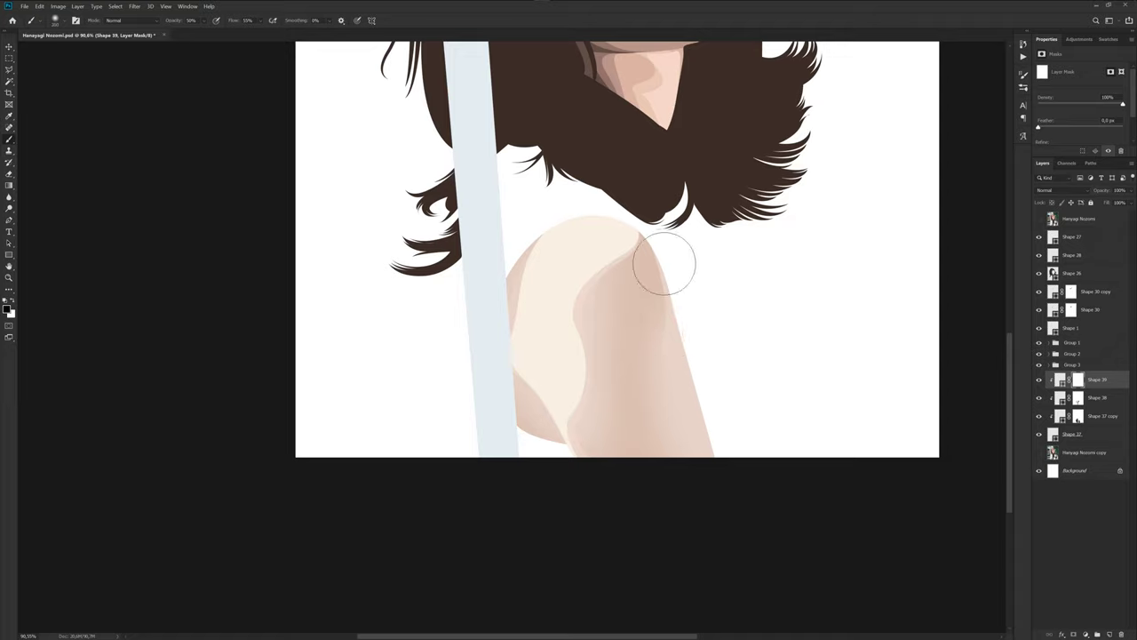
{"action": "mouse_move", "coordinate": [655, 254]}
{"action": "left_mouse_down"}
{"action": "mouse_move", "coordinate": [589, 299]}
{"action": "mouse_move", "coordinate": [601, 275]}
{"action": "mouse_move", "coordinate": [605, 353]}
{"action": "mouse_move", "coordinate": [589, 365]}
{"action": "mouse_move", "coordinate": [609, 343]}
{"action": "mouse_move", "coordinate": [590, 436]}
{"action": "mouse_move", "coordinate": [563, 269]}
{"action": "mouse_move", "coordinate": [525, 246]}
{"action": "mouse_move", "coordinate": [502, 353]}
{"action": "left_mouse_up"}
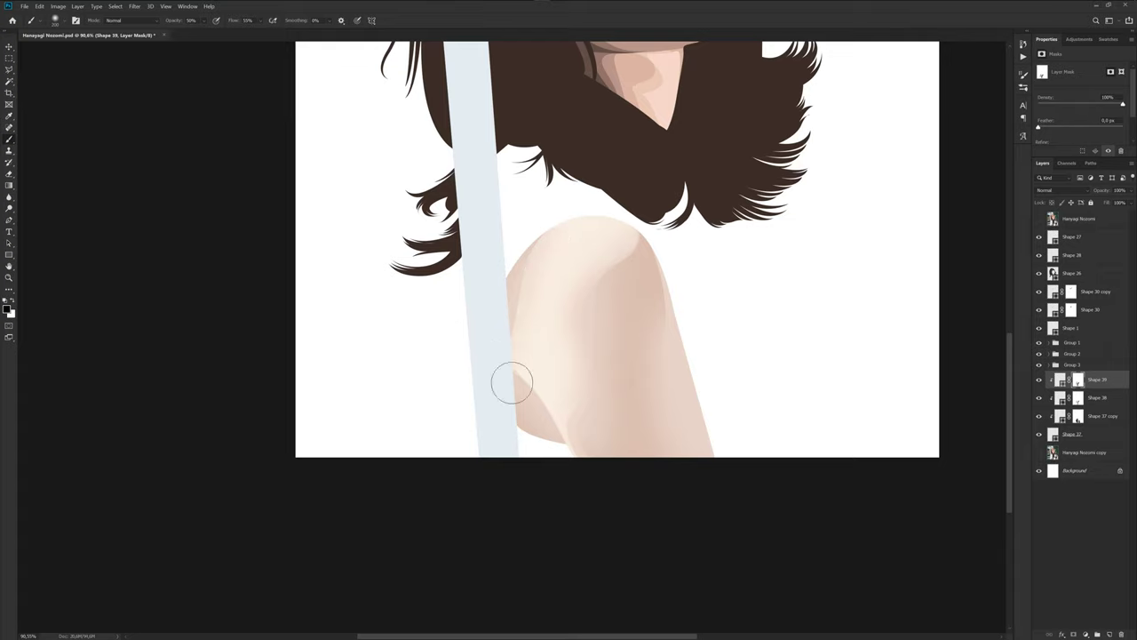
{"action": "scroll", "coordinate": [635, 367], "scroll_direction": "down", "scroll_amount": 1}
{"action": "scroll", "coordinate": [663, 408], "scroll_direction": "down", "scroll_amount": 1}
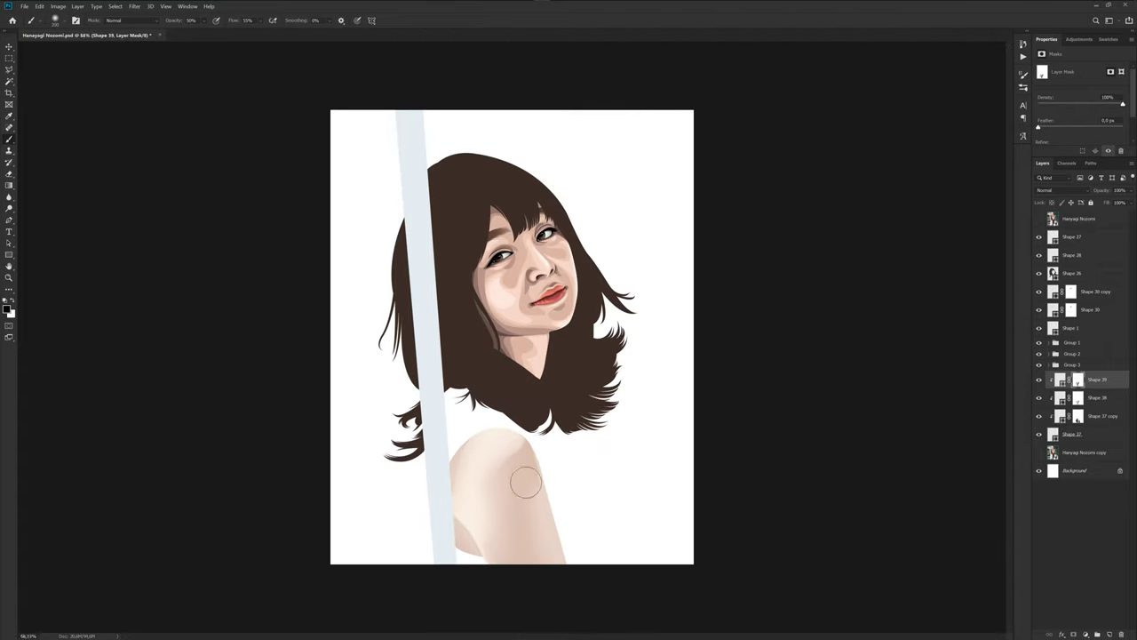
{"action": "scroll", "coordinate": [521, 483], "scroll_direction": "up", "scroll_amount": 2}
{"action": "left_click_drag", "start_coordinate": [546, 501], "coordinate": [586, 400]}
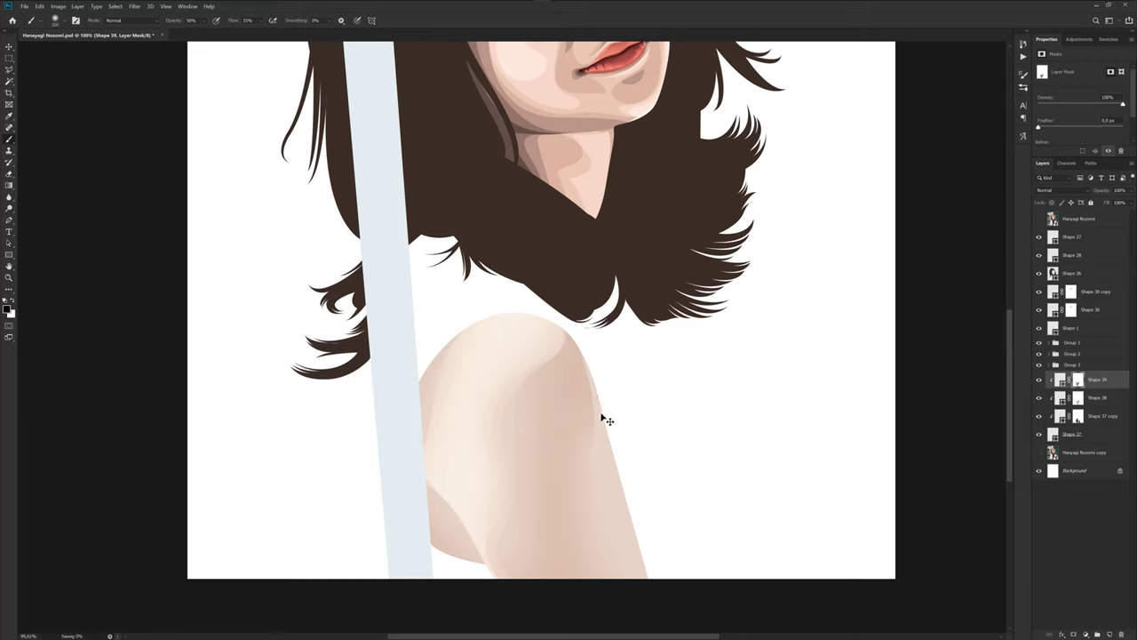
Hide the reference photo and shift the Shape 39 and Shape 38 fills slightly toward red.
{"action": "key", "text": "p"}
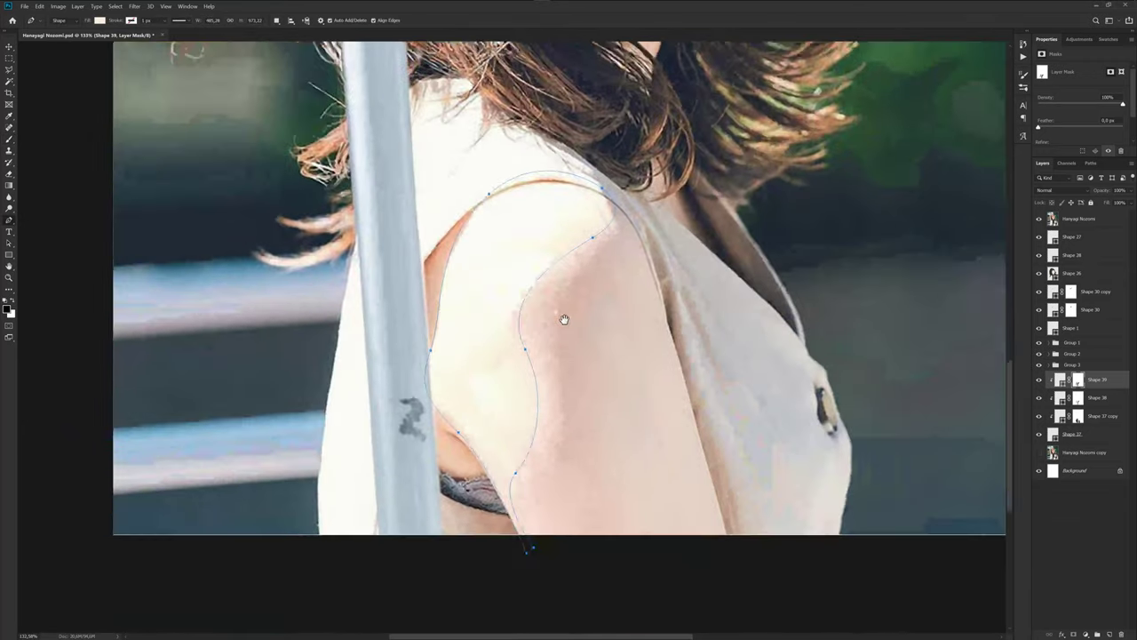
{"action": "left_click", "coordinate": [1039, 218]}
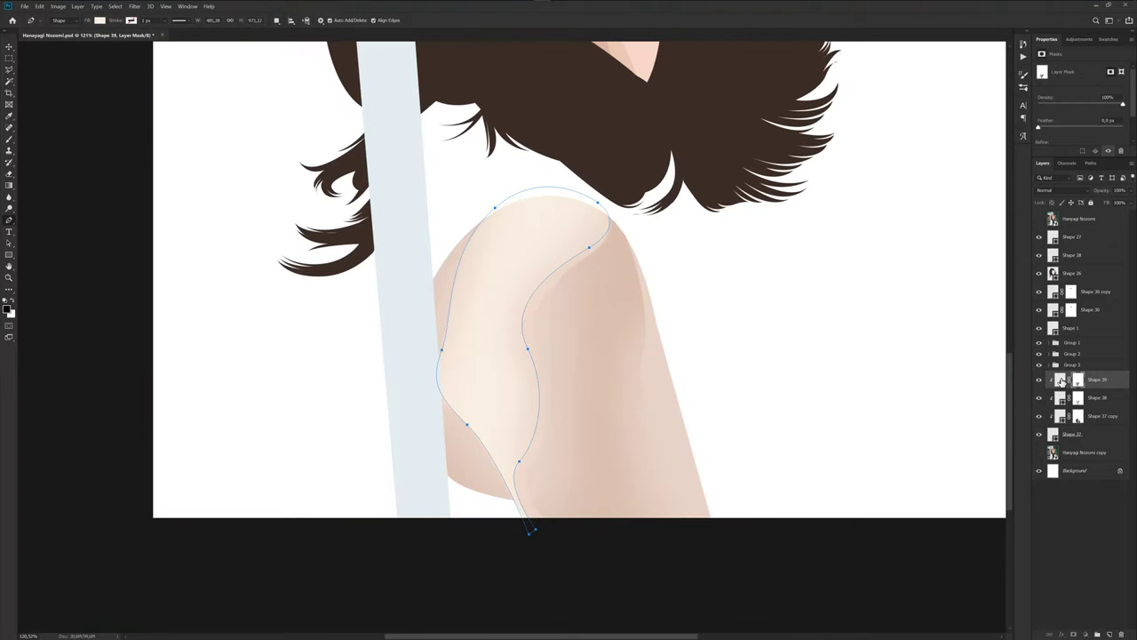
{"action": "double_click", "coordinate": [1061, 380]}
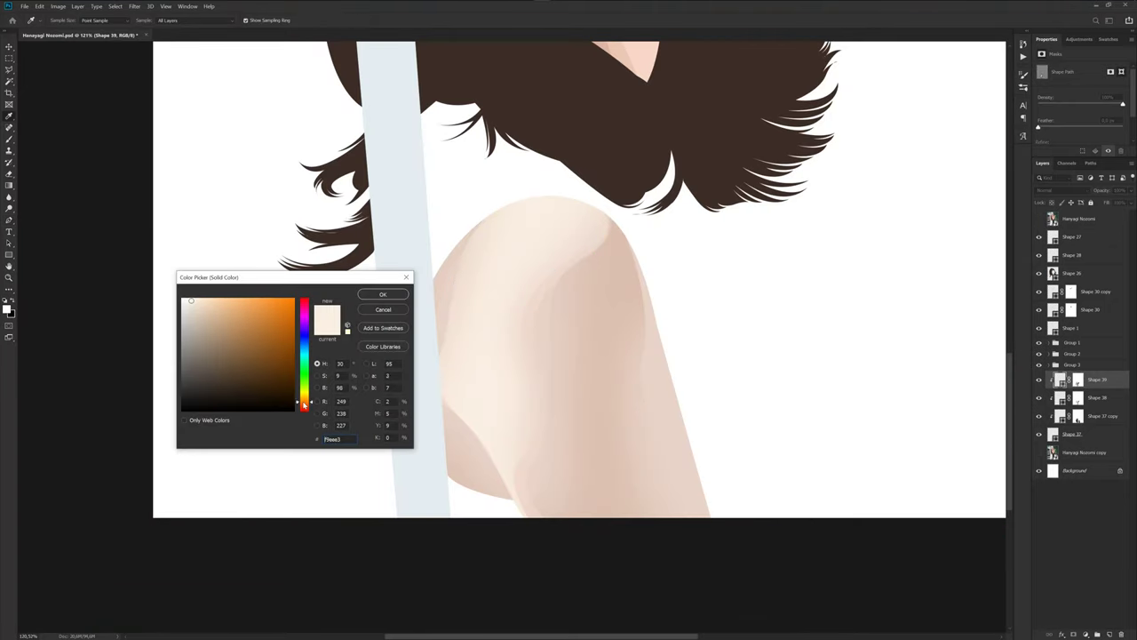
{"action": "left_click_drag", "start_coordinate": [302, 404], "coordinate": [303, 407]}
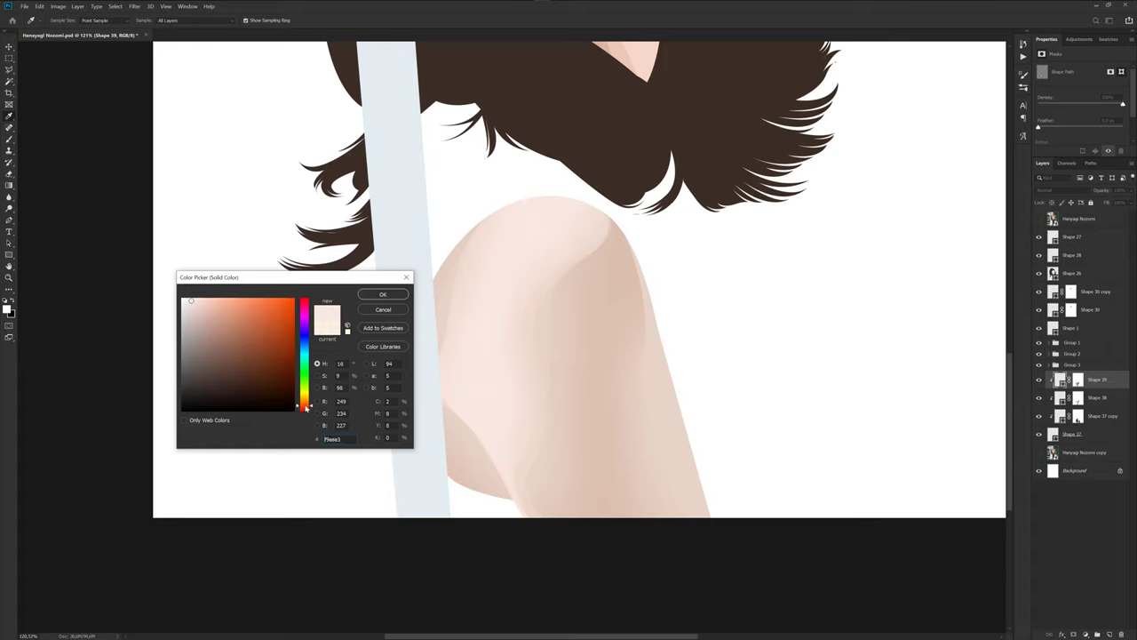
{"action": "left_click", "coordinate": [373, 296]}
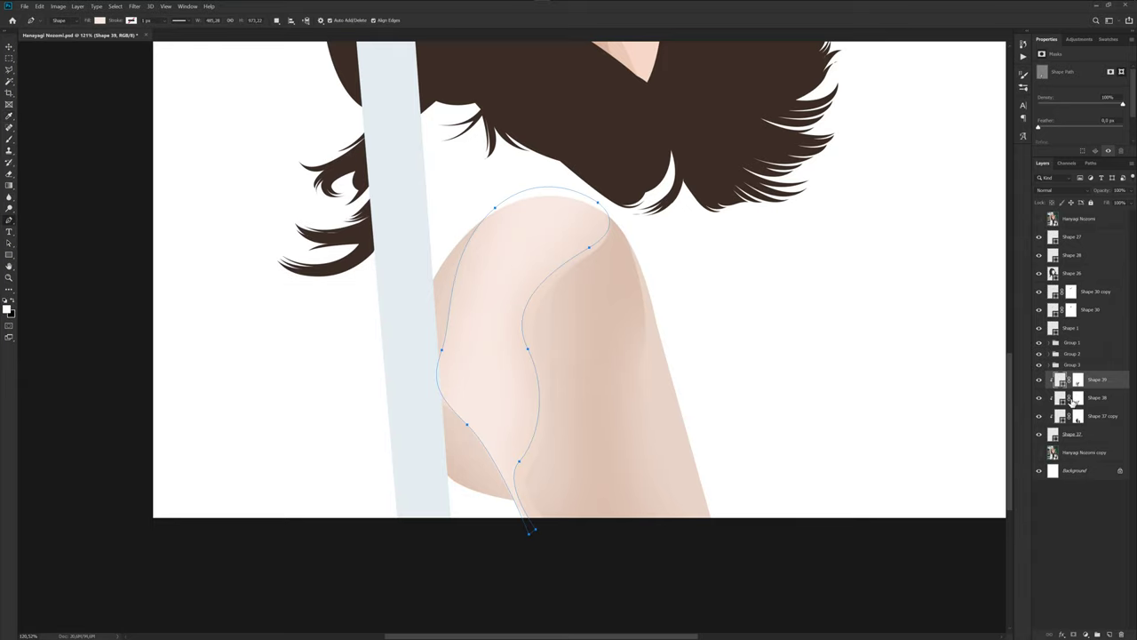
{"action": "double_click", "coordinate": [1061, 398]}
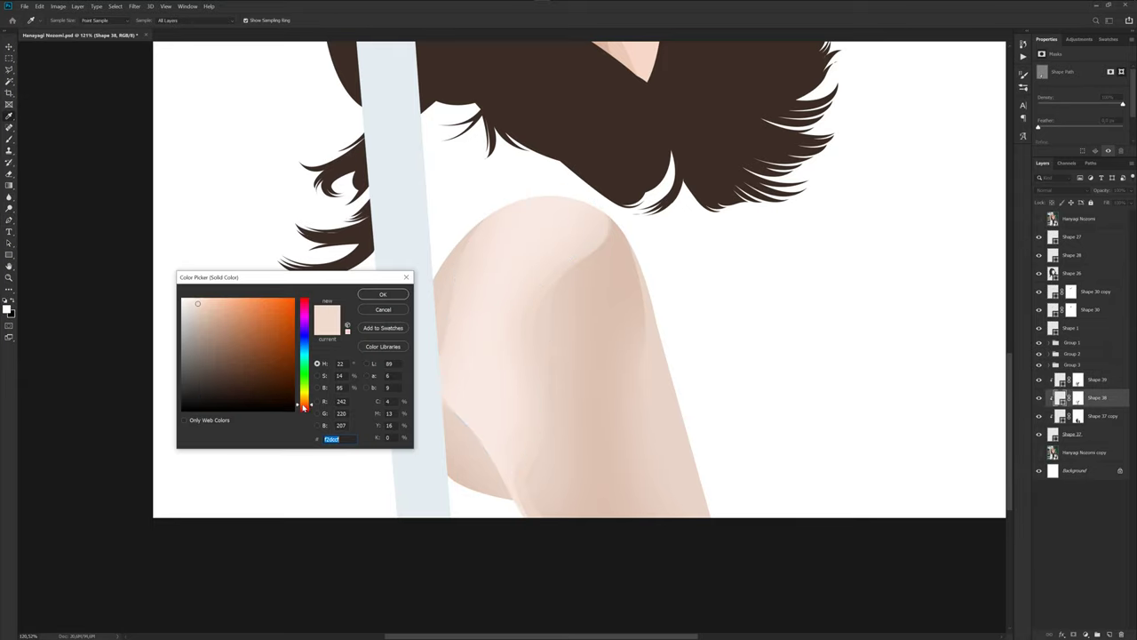
{"action": "left_click_drag", "start_coordinate": [303, 407], "coordinate": [306, 410]}
{"action": "left_click", "coordinate": [384, 295]}
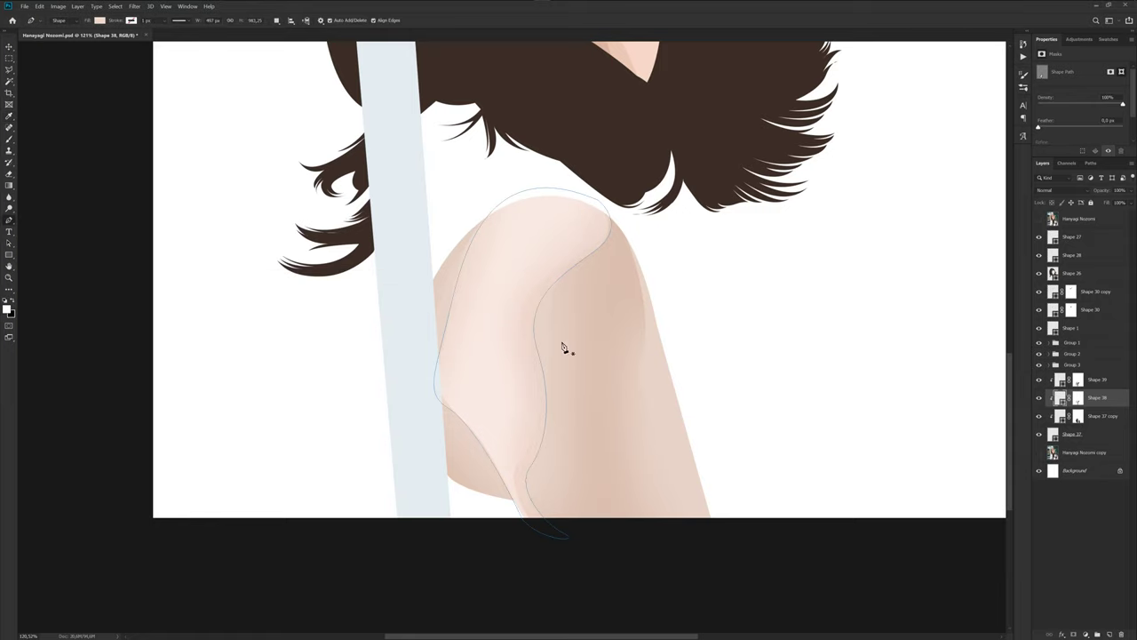
Select the Shape 37 copy mask and switch to the Brush tool over the shoulder.
{"action": "left_click_drag", "start_coordinate": [621, 392], "coordinate": [610, 359]}
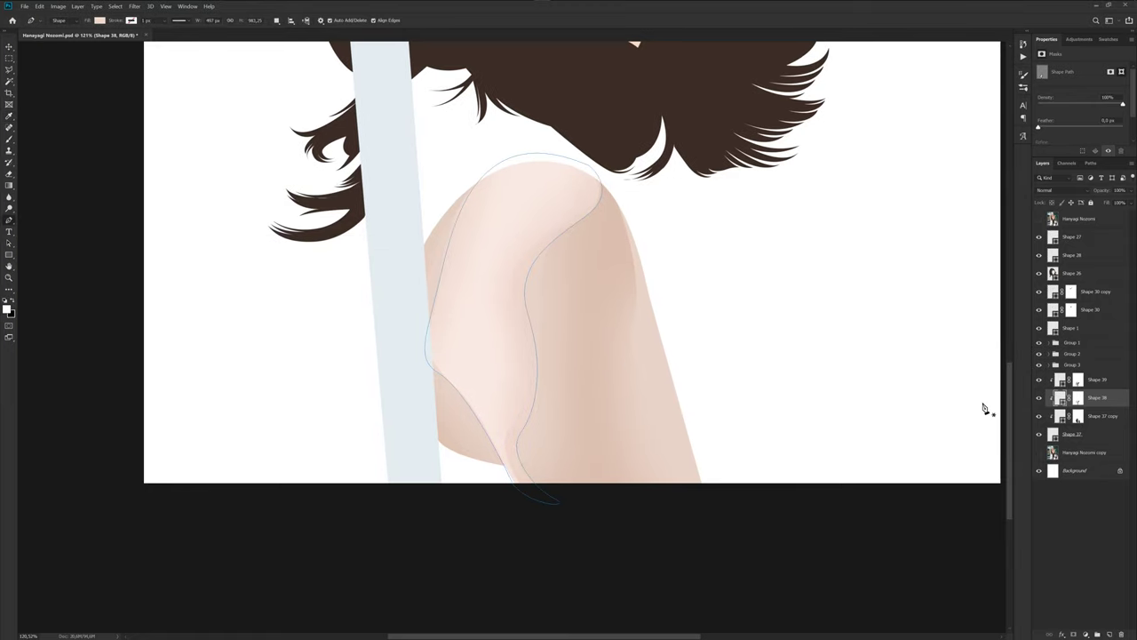
{"action": "scroll", "coordinate": [818, 367], "scroll_direction": "down", "scroll_amount": 1}
{"action": "left_click", "coordinate": [1078, 417]}
{"action": "key", "text": "b"}
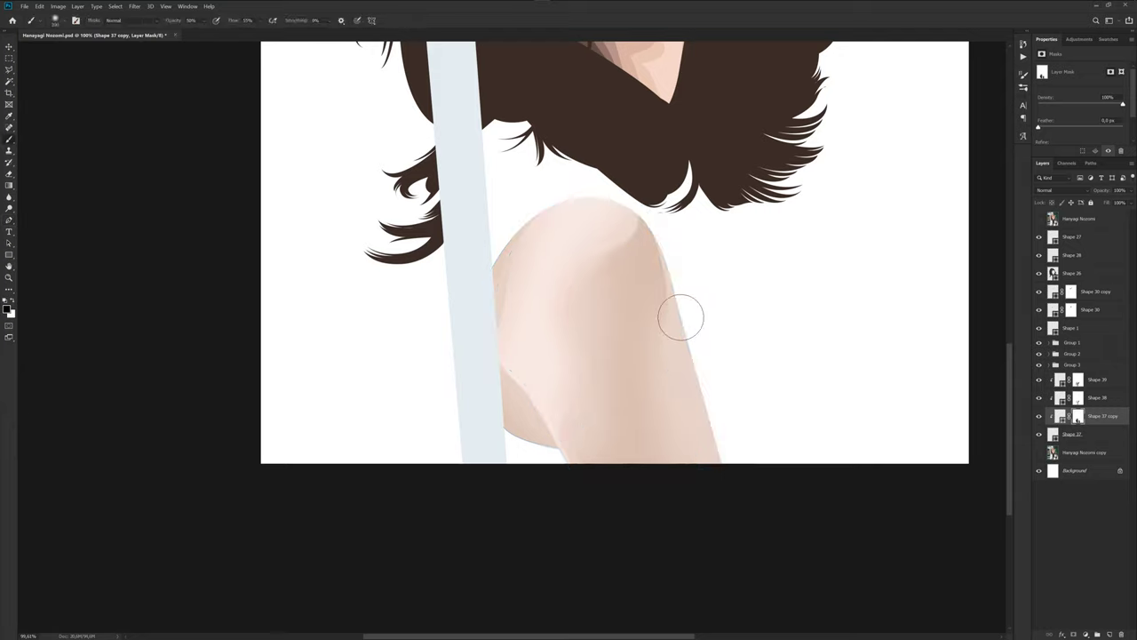
{"action": "scroll", "coordinate": [729, 369], "scroll_direction": "down", "scroll_amount": 3}
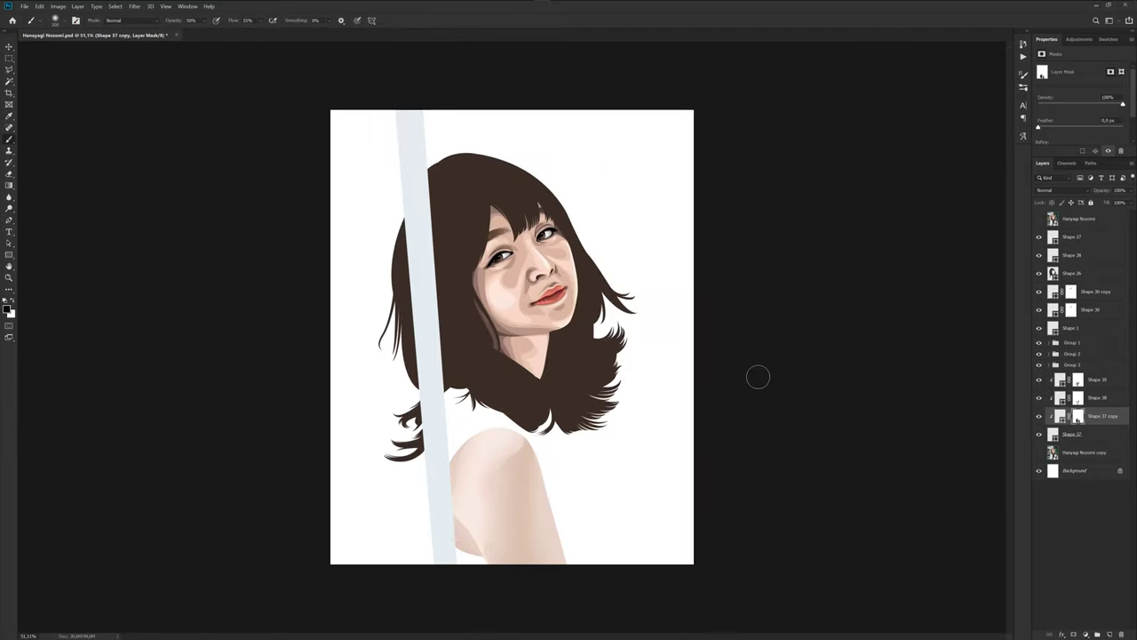
{"action": "scroll", "coordinate": [552, 501], "scroll_direction": "up", "scroll_amount": 1}
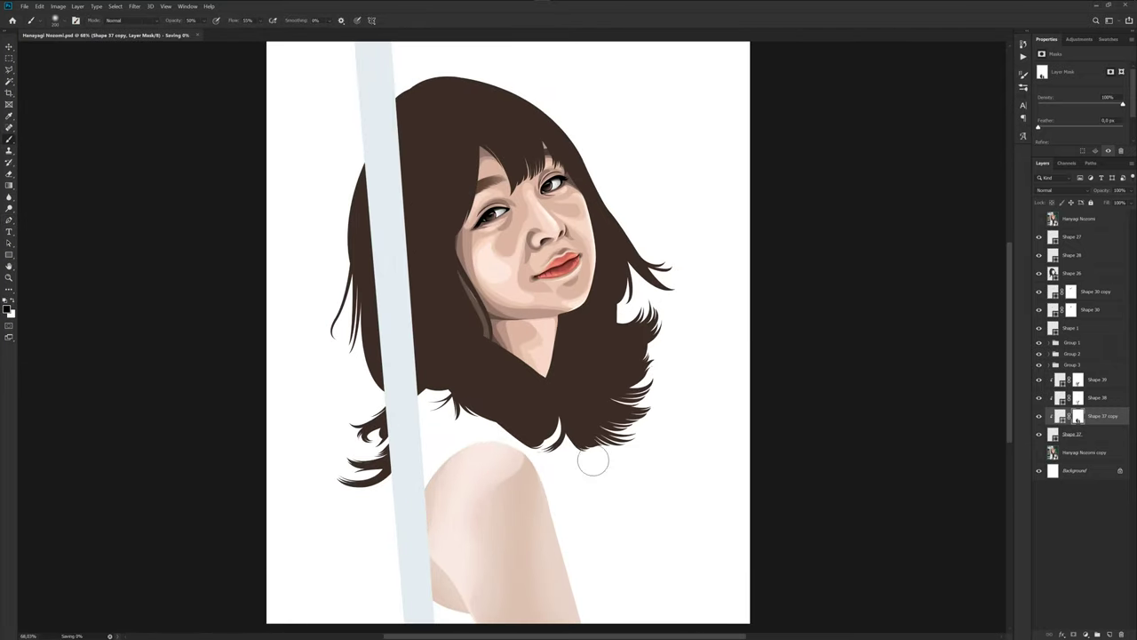
Deselect all layers, then minimize Photoshop and the browser to reveal the desktop.
{"action": "left_click", "coordinate": [1077, 435]}
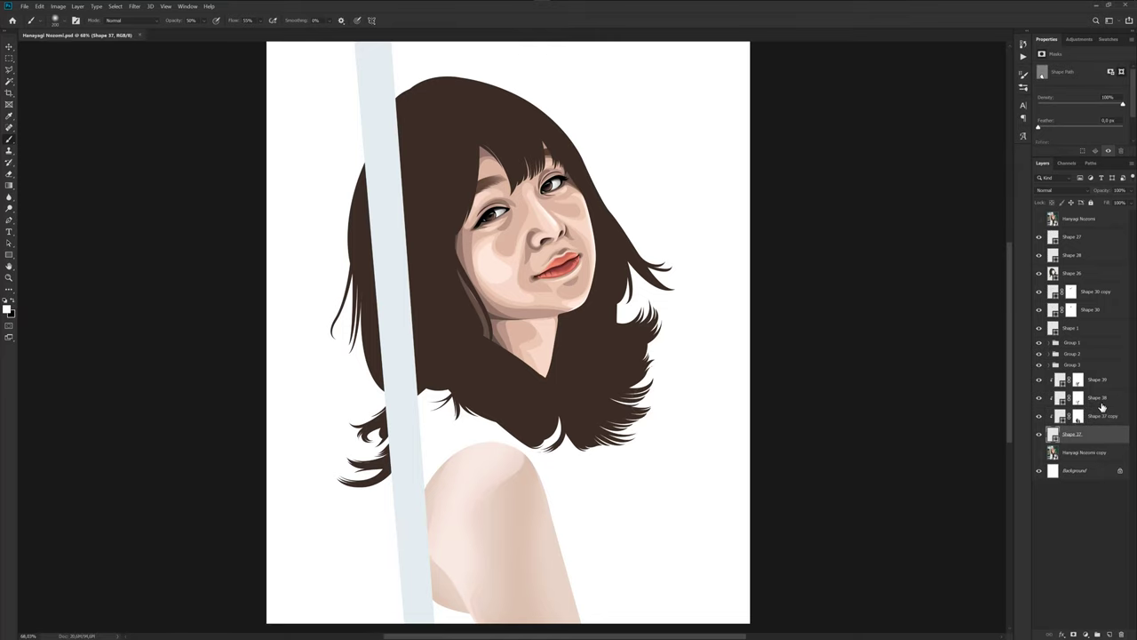
{"action": "left_click", "coordinate": [1081, 530]}
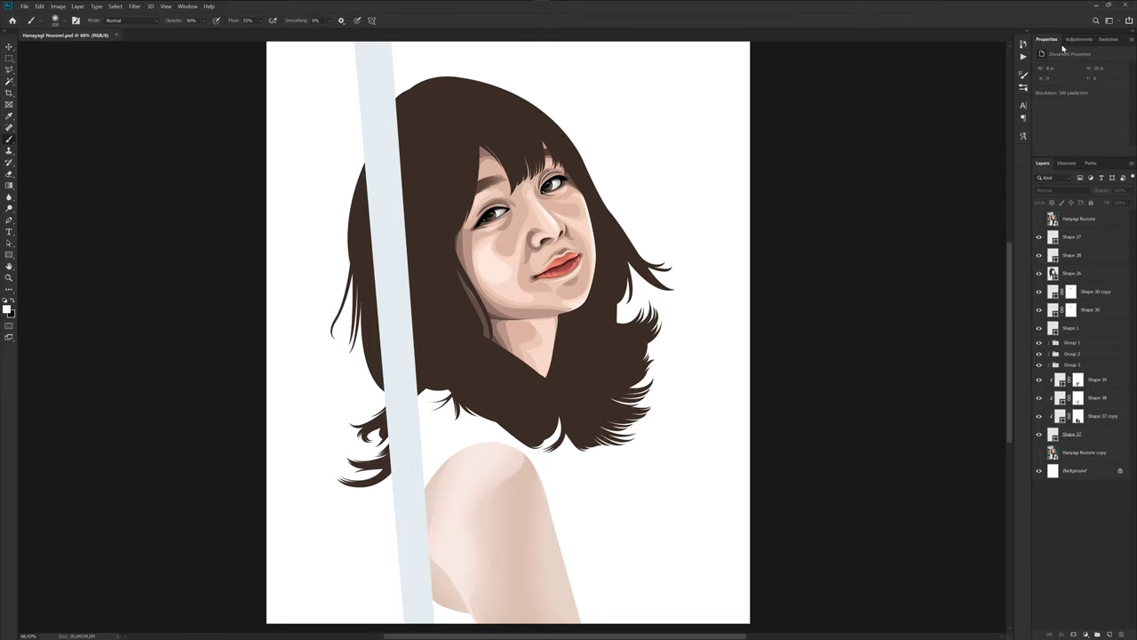
{"action": "left_click", "coordinate": [1098, 7]}
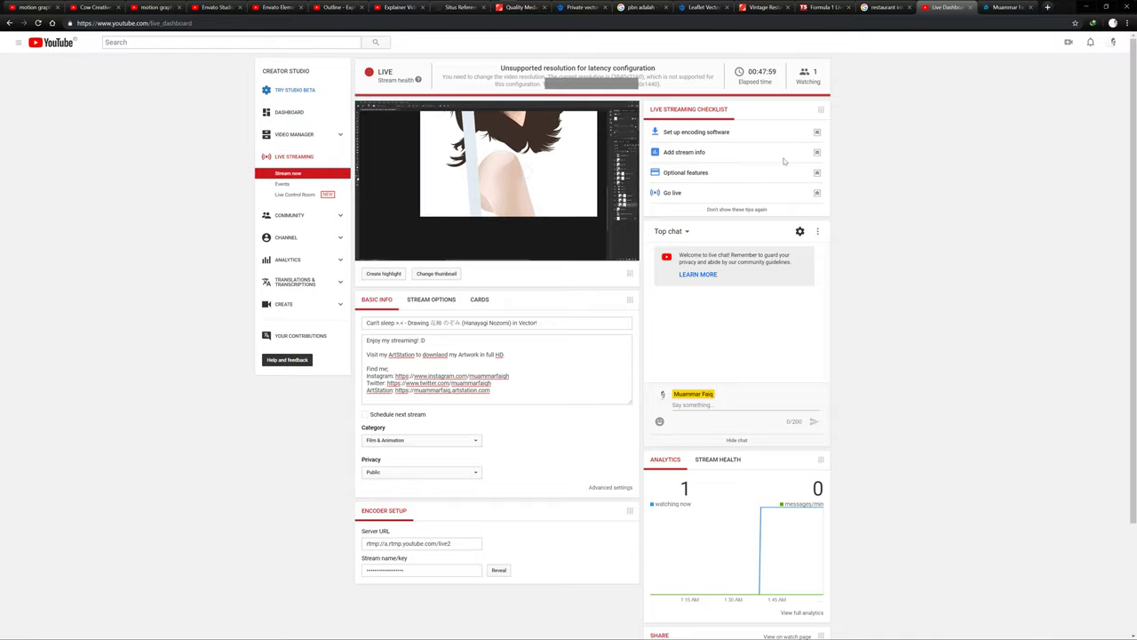
{"action": "left_click", "coordinate": [1086, 7]}
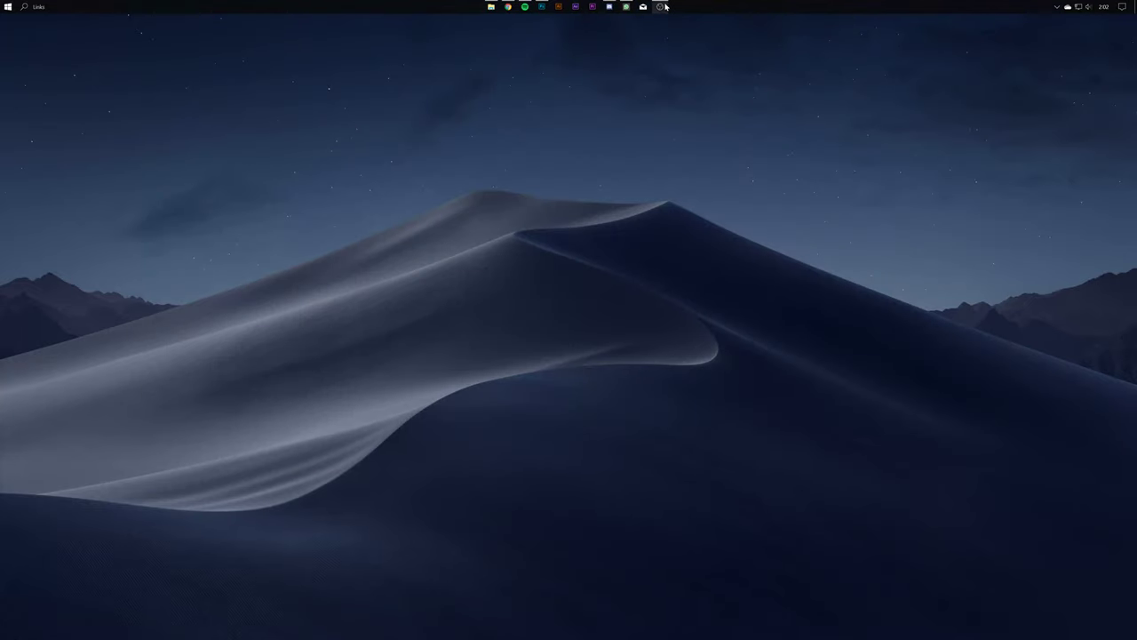